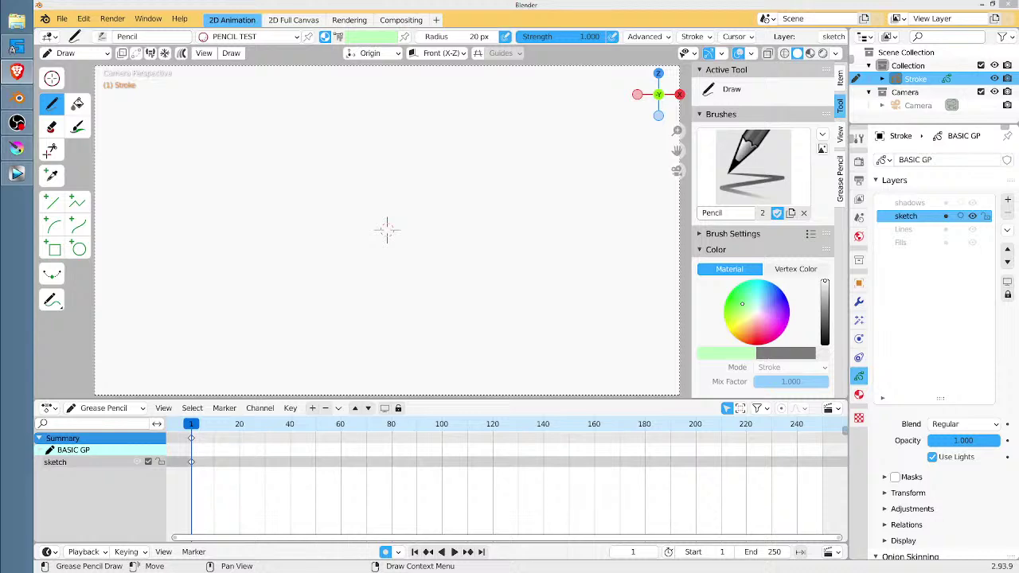
Switch to Krita, open ats jingle.kra and view it in canvas-only mode, then close it and return to Blender.
click(17, 148)
click(247, 149)
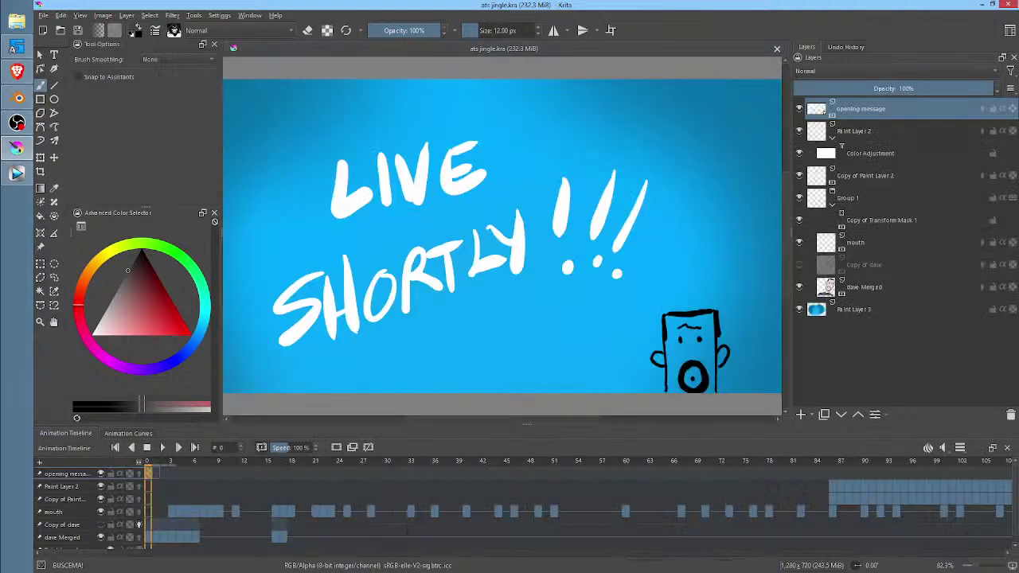
key(Tab)
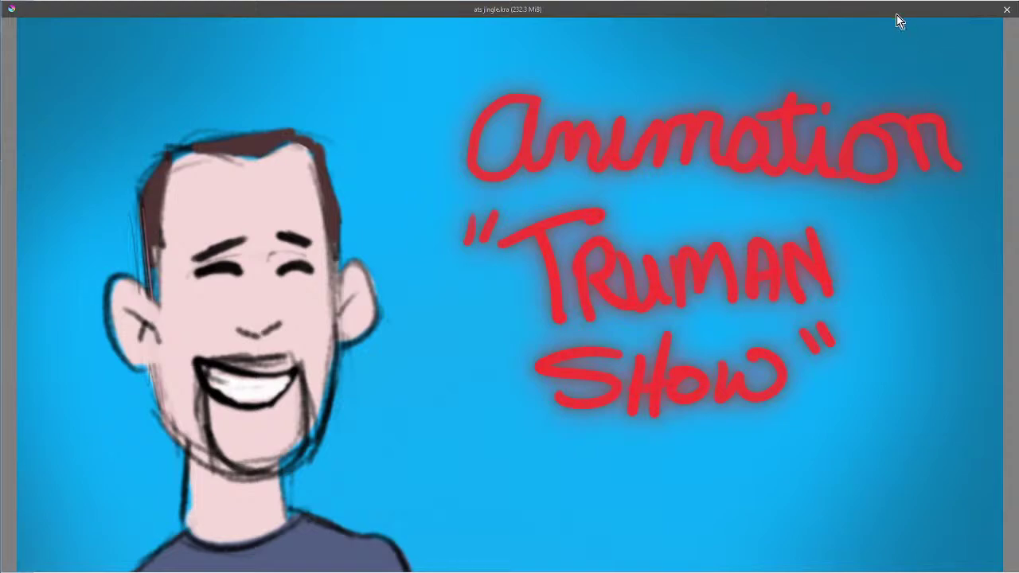
click(1006, 9)
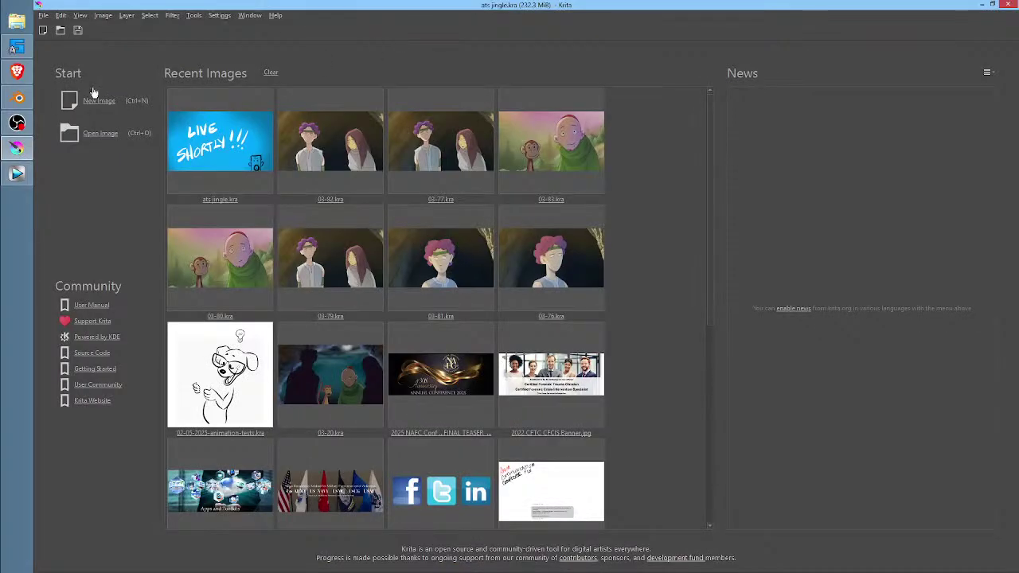
click(19, 99)
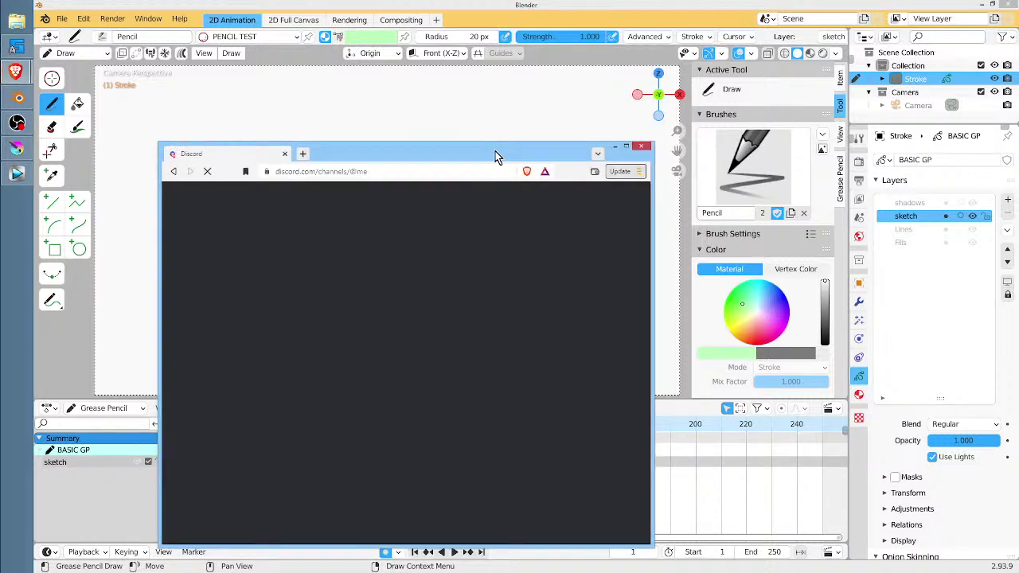
Maximize the Discord window and look through the useful-edu-videos and educational-resources channels of the BlendedPlanet server.
double_click(494, 155)
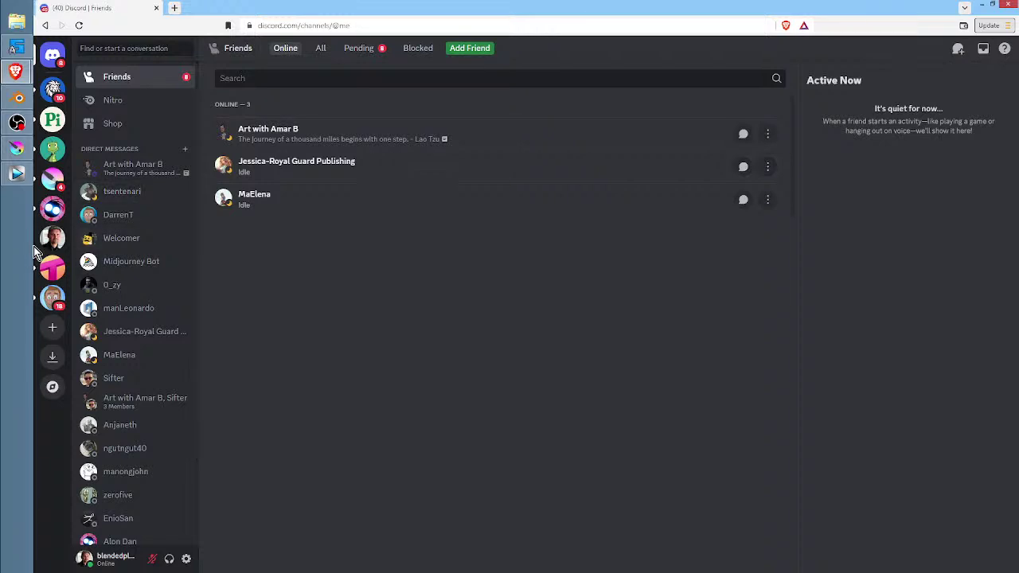
click(51, 239)
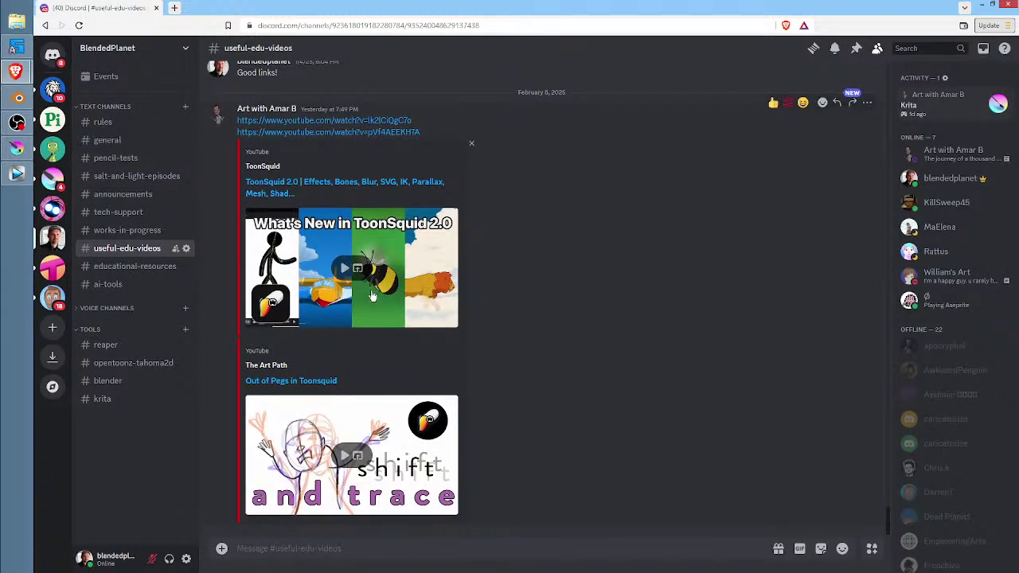
scroll(545, 249, up, 3)
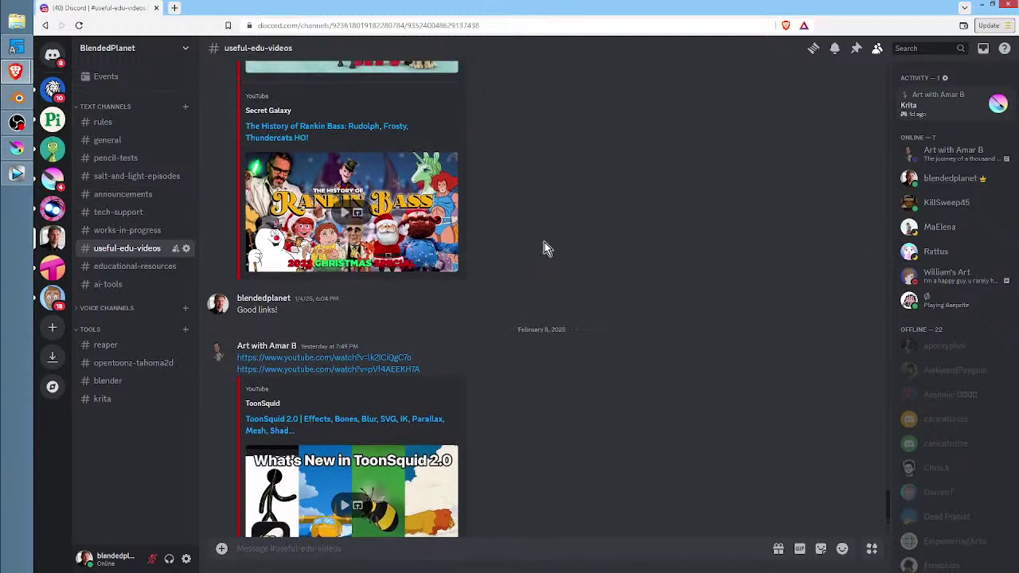
scroll(544, 246, down, 4)
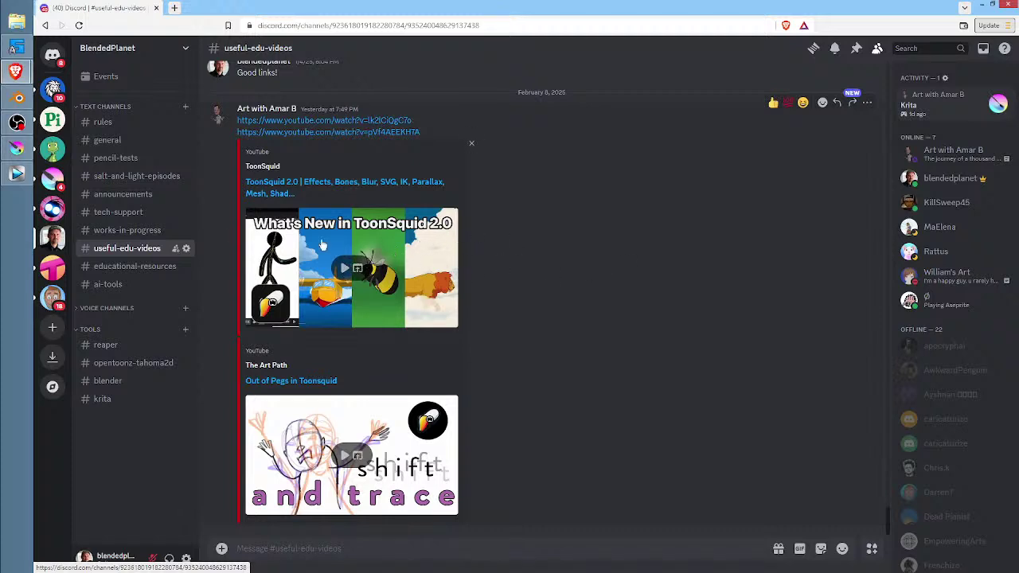
click(161, 269)
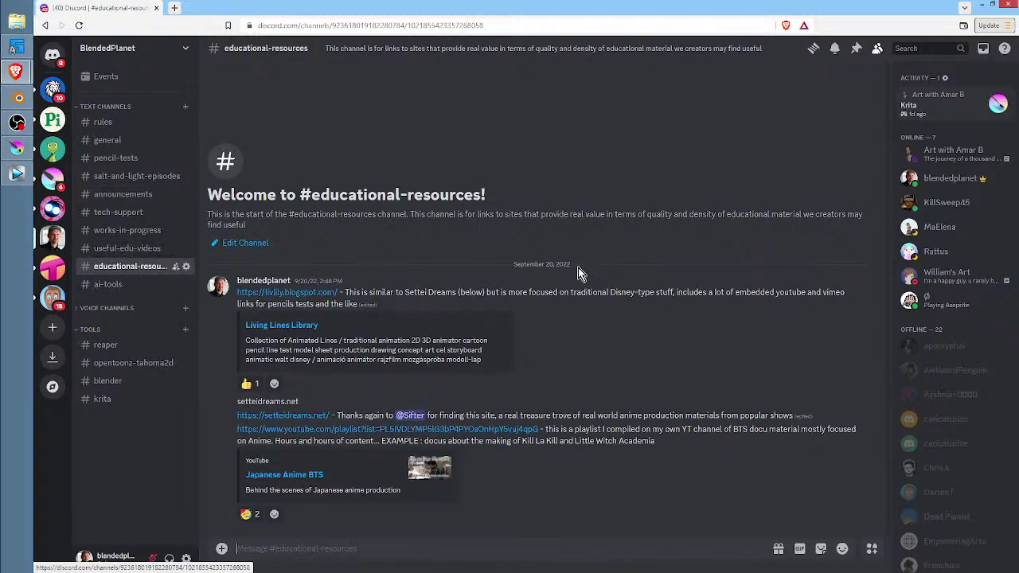
Review the tutorial videos shared in the server's blender channel, then close the Discord window.
click(112, 381)
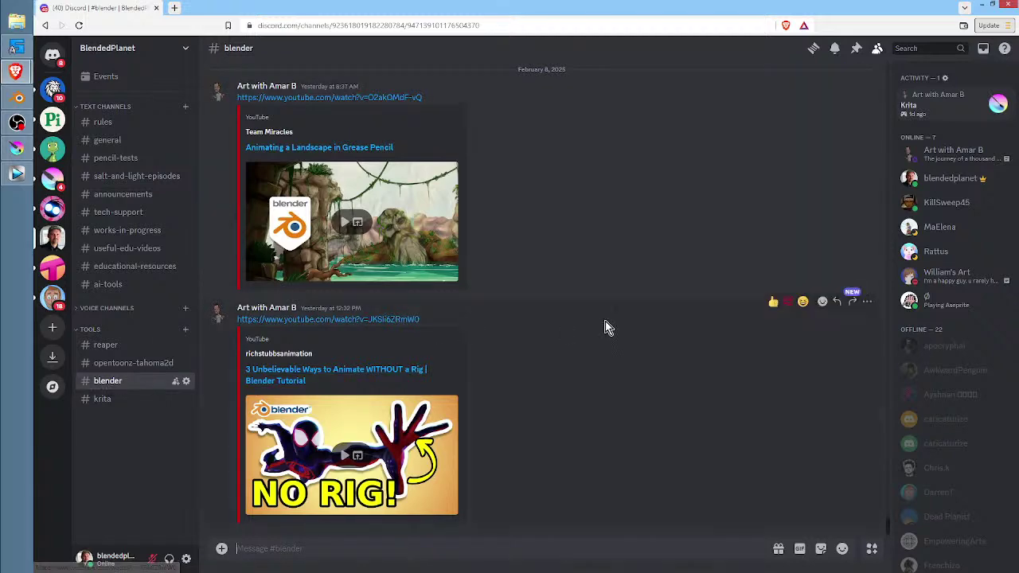
scroll(604, 320, up, 4)
scroll(592, 315, up, 4)
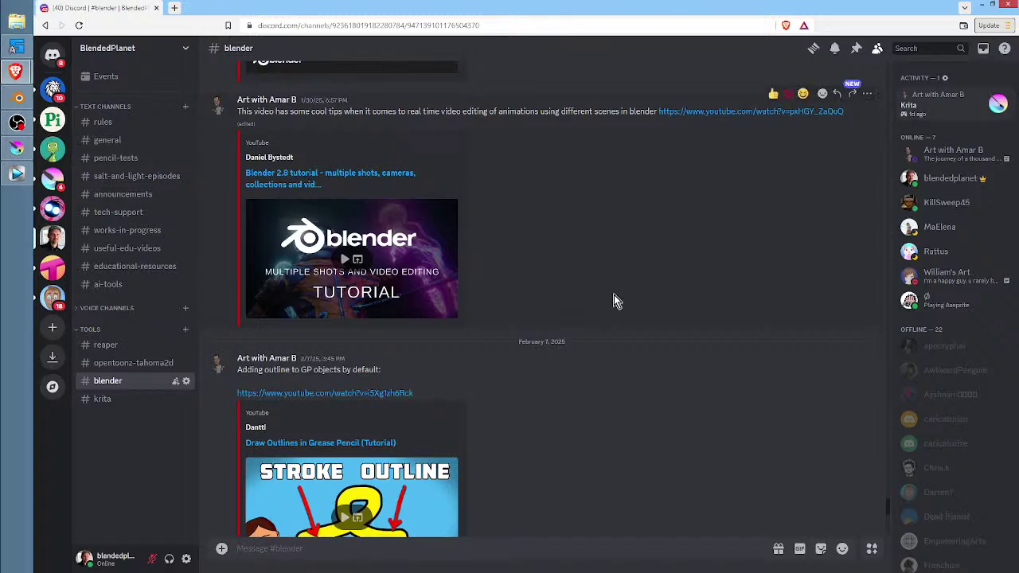
scroll(613, 299, down, 8)
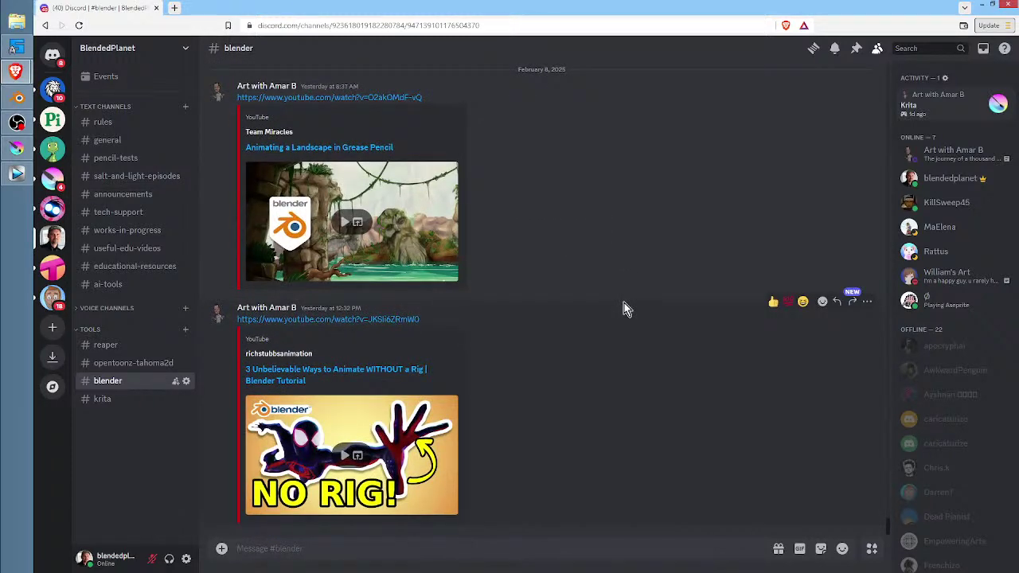
scroll(606, 291, up, 6)
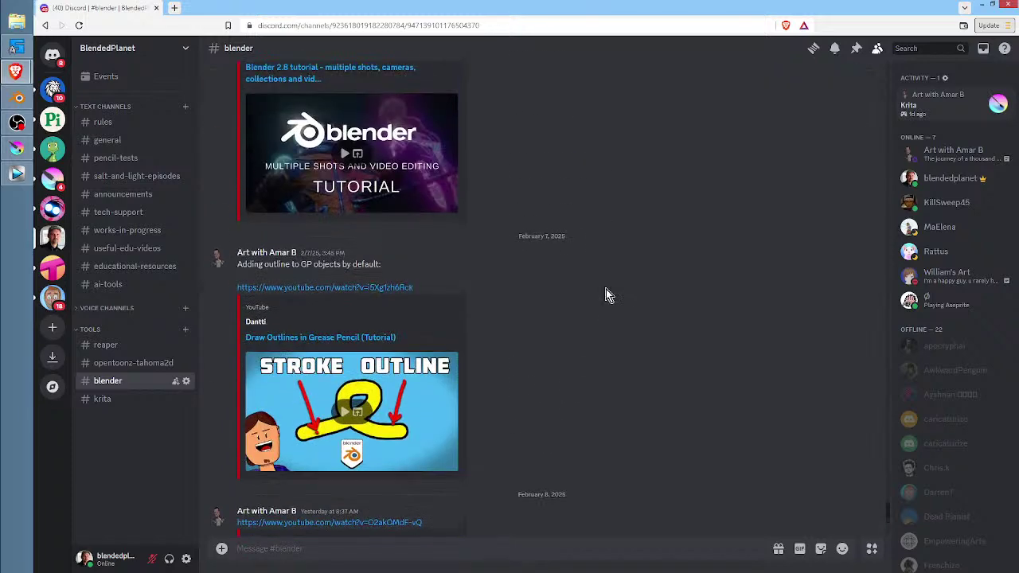
scroll(605, 293, up, 5)
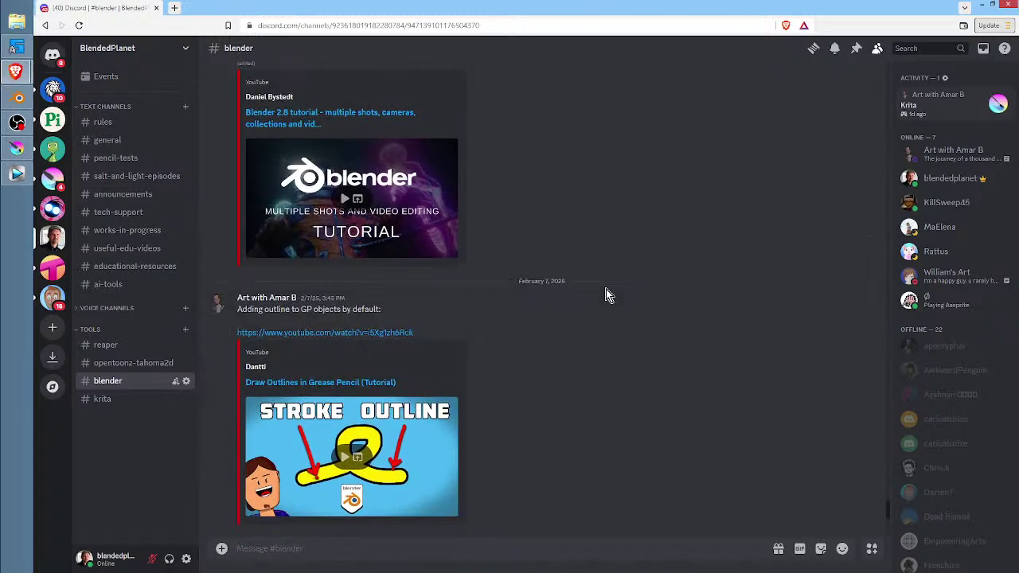
scroll(606, 293, up, 4)
scroll(606, 293, down, 7)
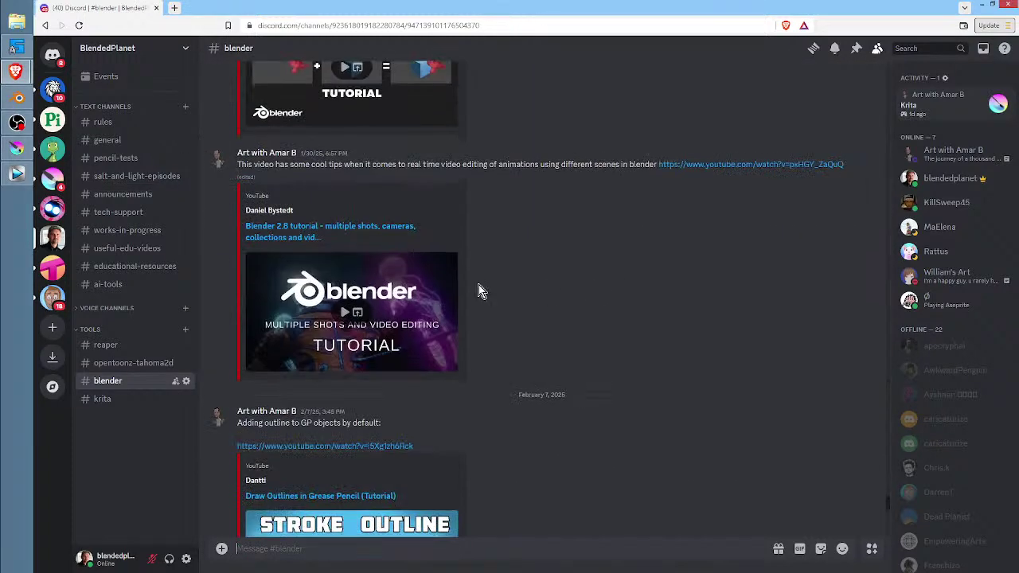
click(1007, 8)
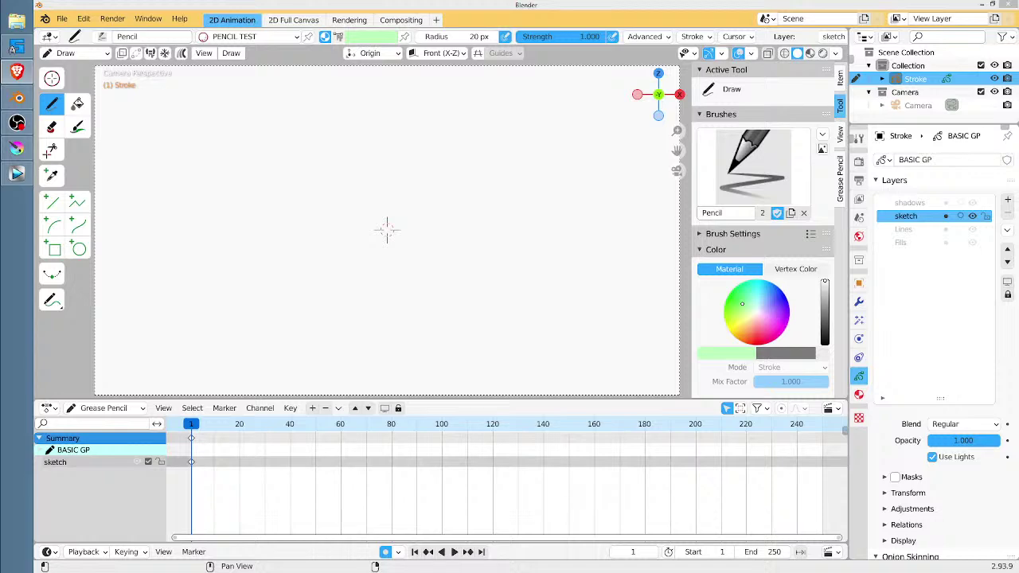
Switch to the ScreenWriter Cloud window, maximize it and read through the Salt & Light 03 screenplay around the kids' scenes.
key(alt+Tab)
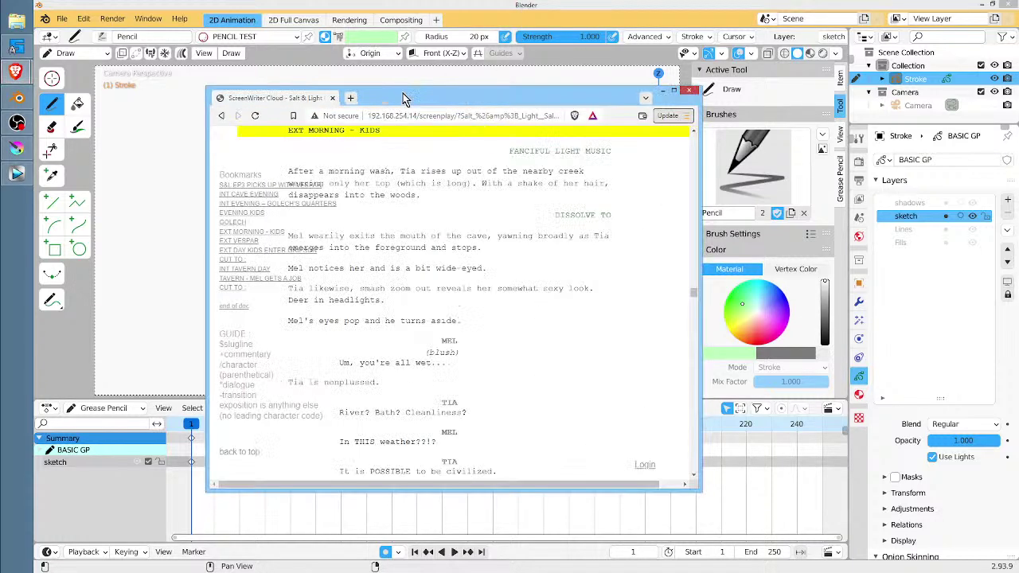
key(super+Up)
scroll(682, 220, up, 12)
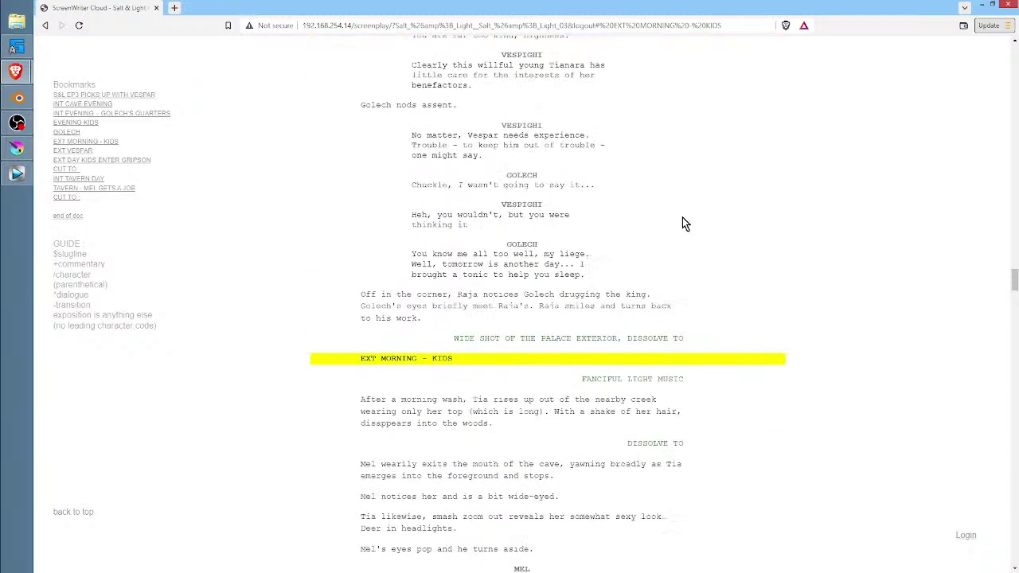
scroll(682, 223, up, 10)
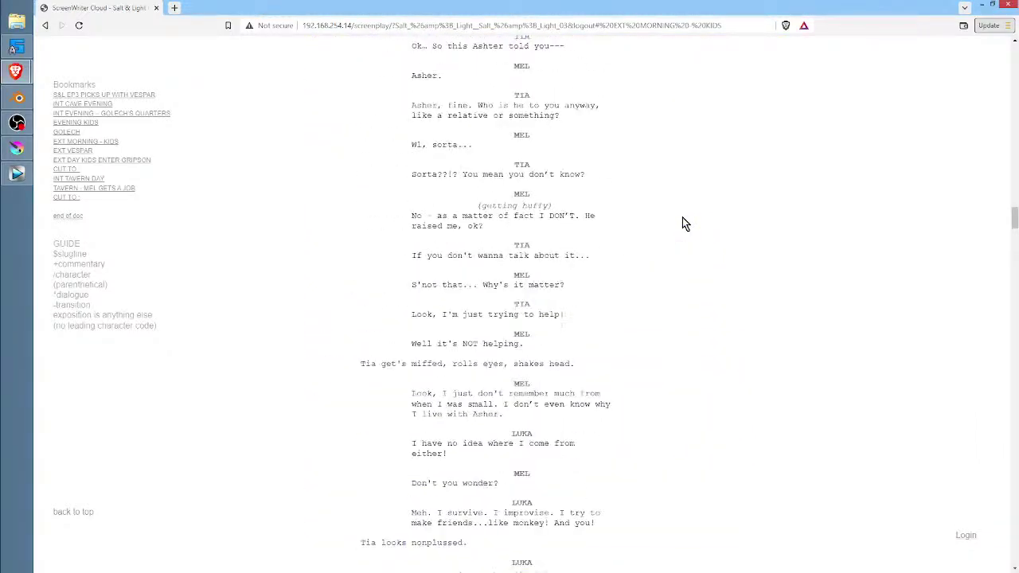
scroll(682, 221, down, 7)
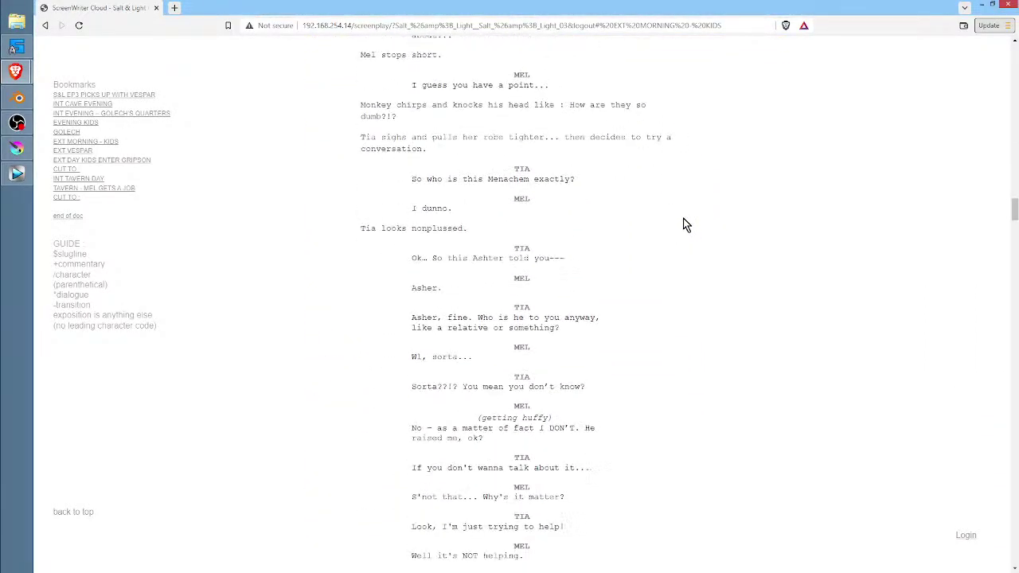
scroll(685, 222, down, 2)
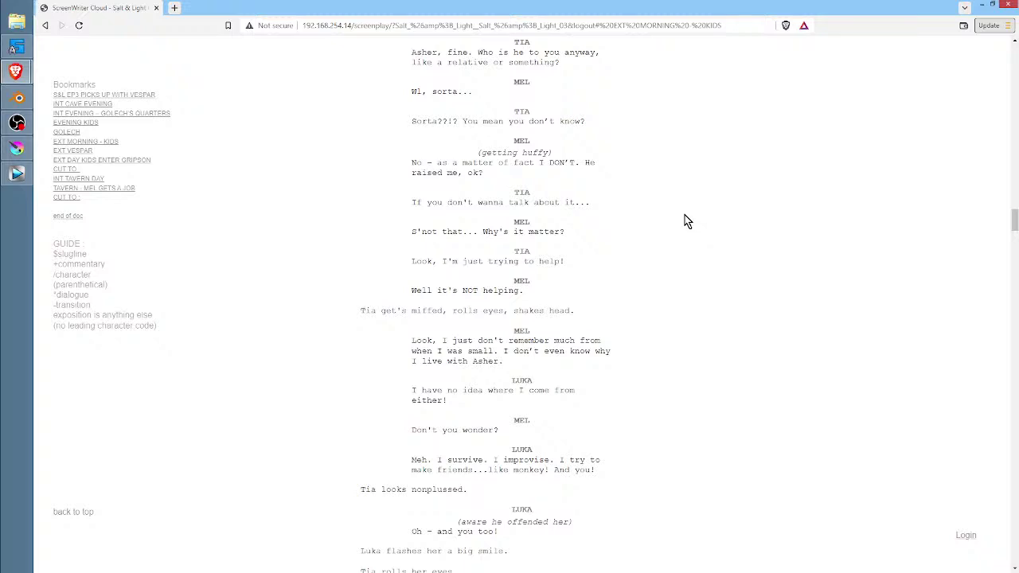
scroll(684, 222, down, 1)
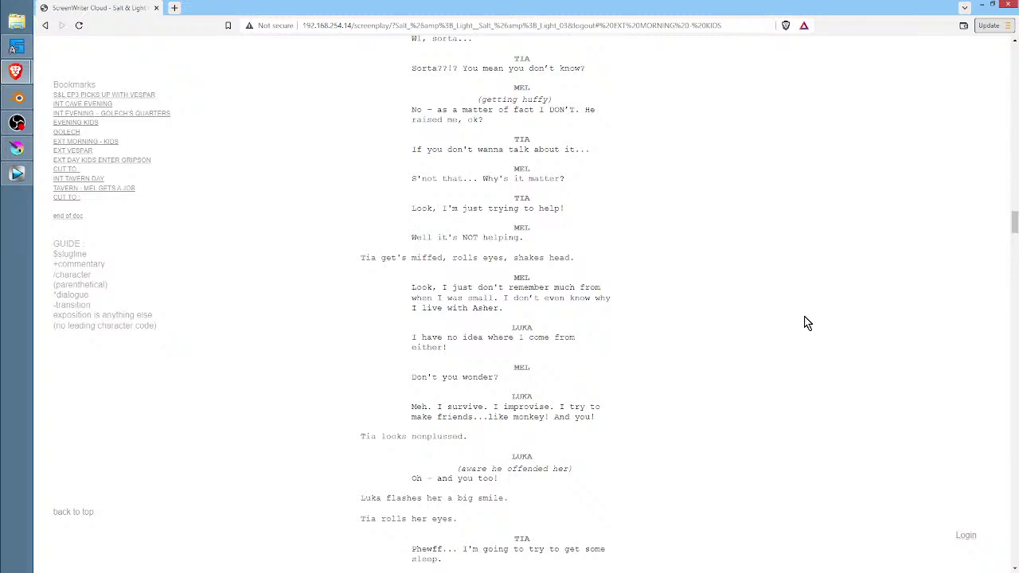
Log in to ScreenWriter Cloud with the account password and examine the character and dialogue prefix codes in the Salt & Light 03 source text.
click(965, 536)
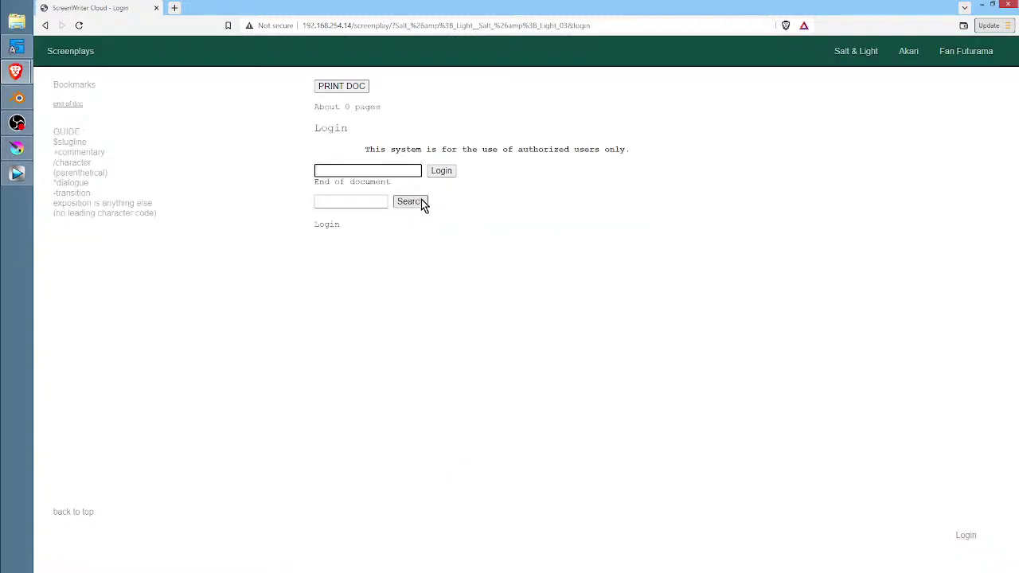
key(Return)
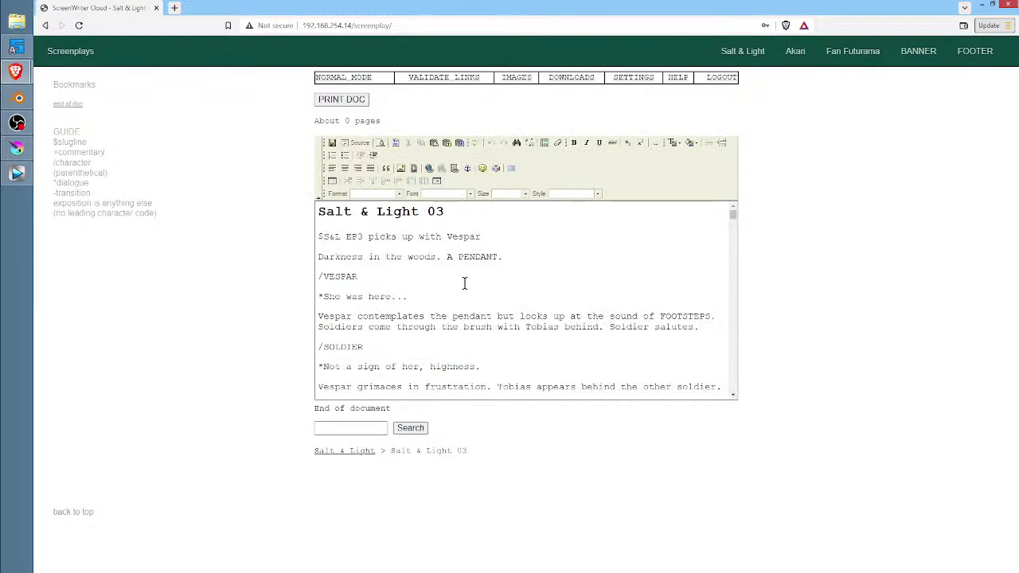
scroll(435, 283, down, 2)
scroll(435, 282, down, 1)
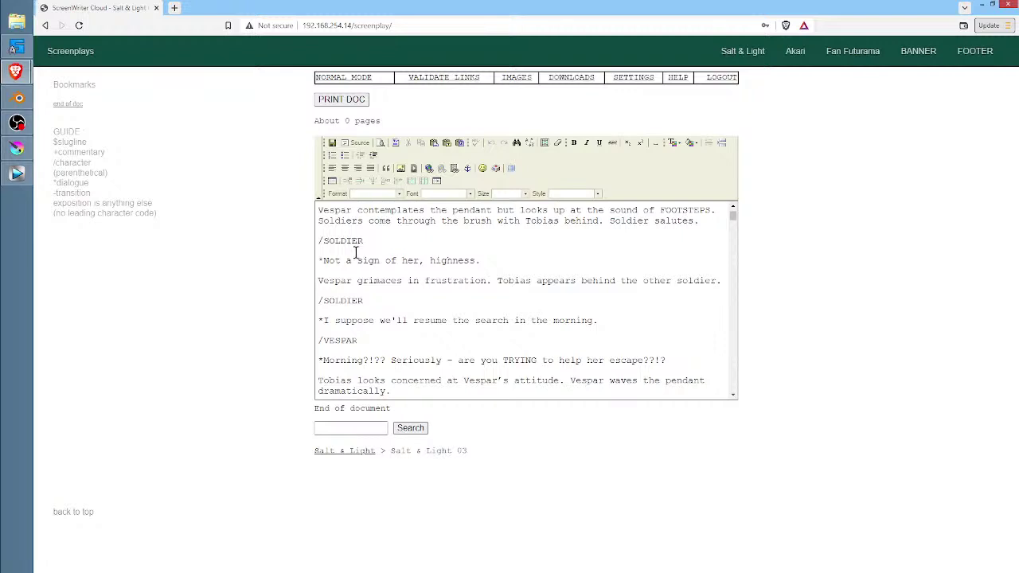
scroll(419, 307, down, 8)
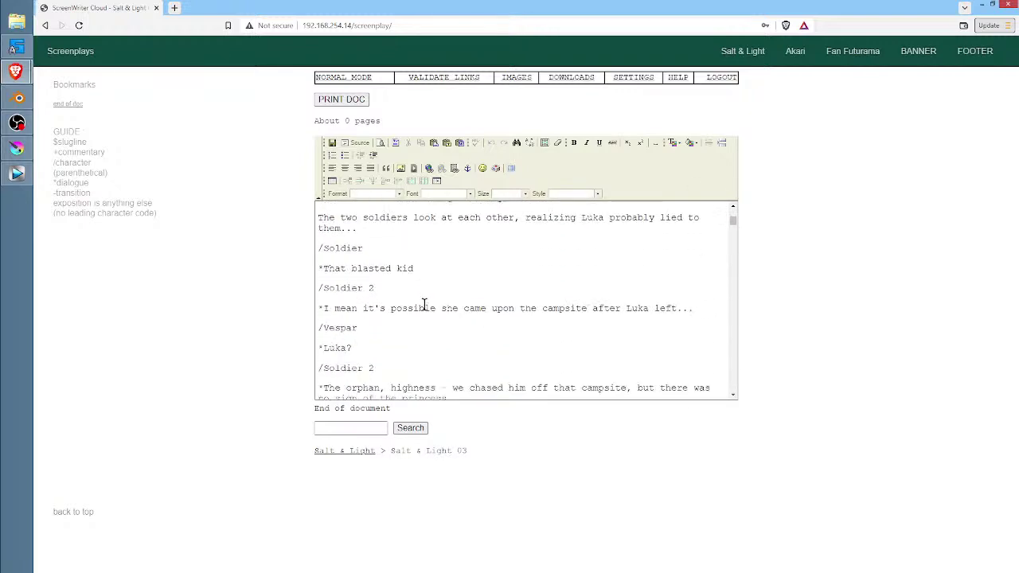
scroll(428, 305, down, 1)
drag(319, 223, 323, 223)
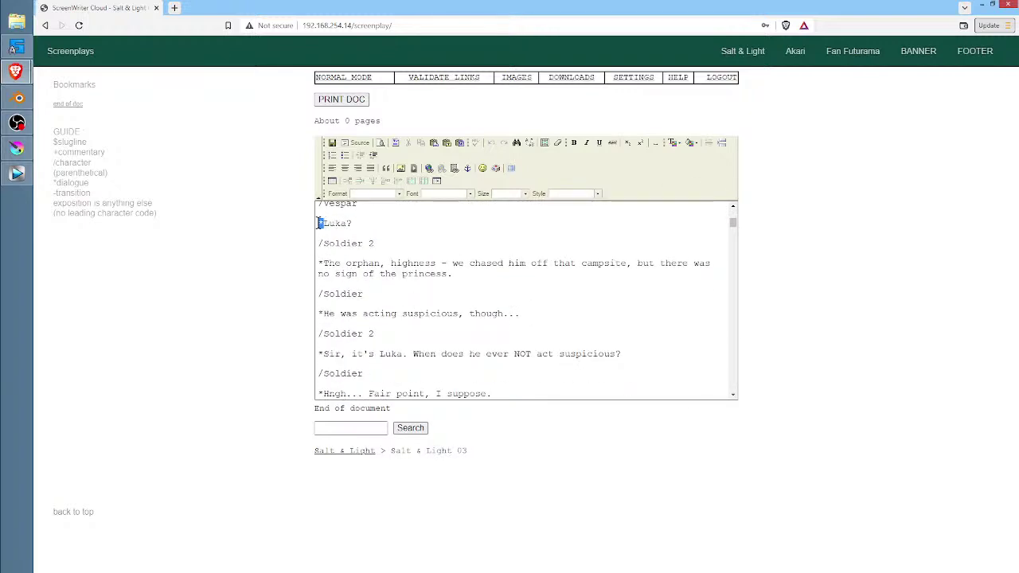
click(324, 242)
Log out and inspect the formatted screenplay at the EVENING KIDS and EXT MORNING - KIDS bookmarks and the preceding Golech scene.
click(718, 80)
scroll(628, 302, down, 4)
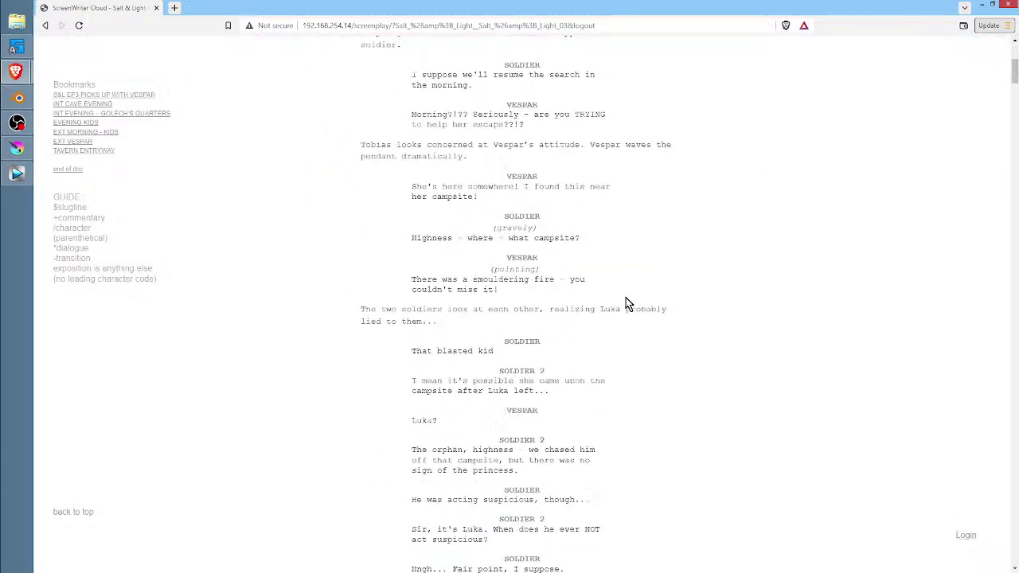
click(86, 125)
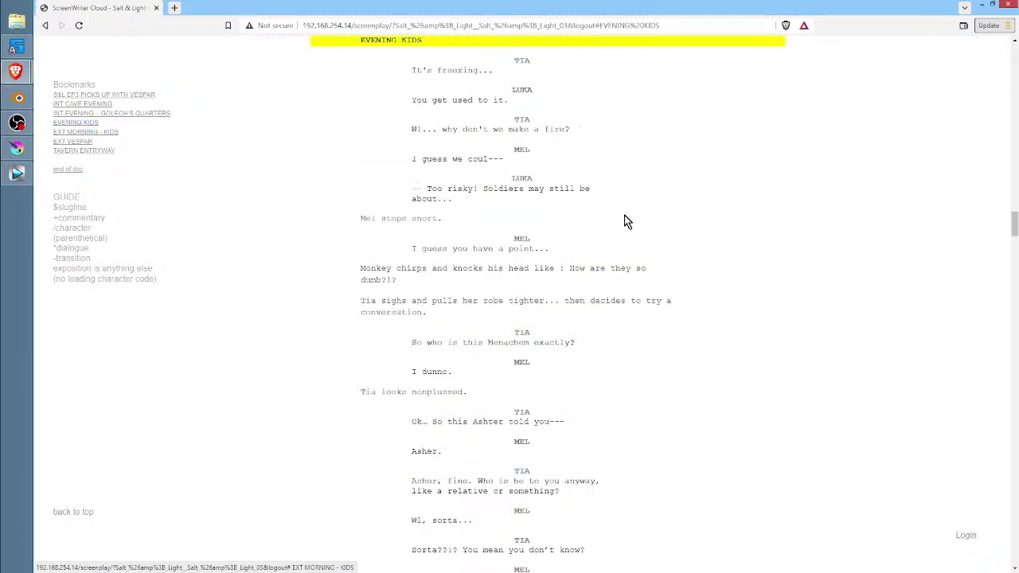
click(111, 135)
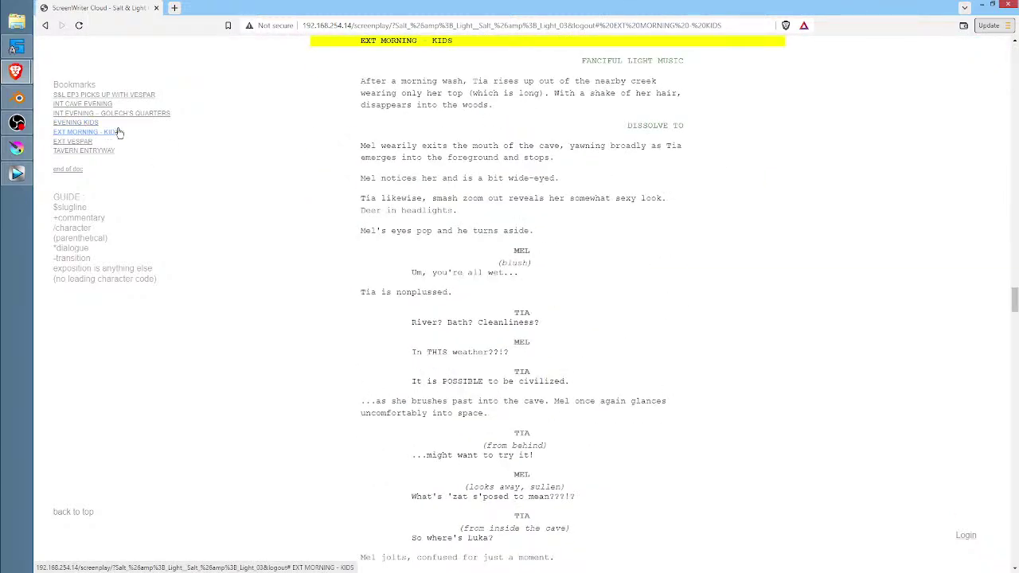
scroll(379, 135, up, 5)
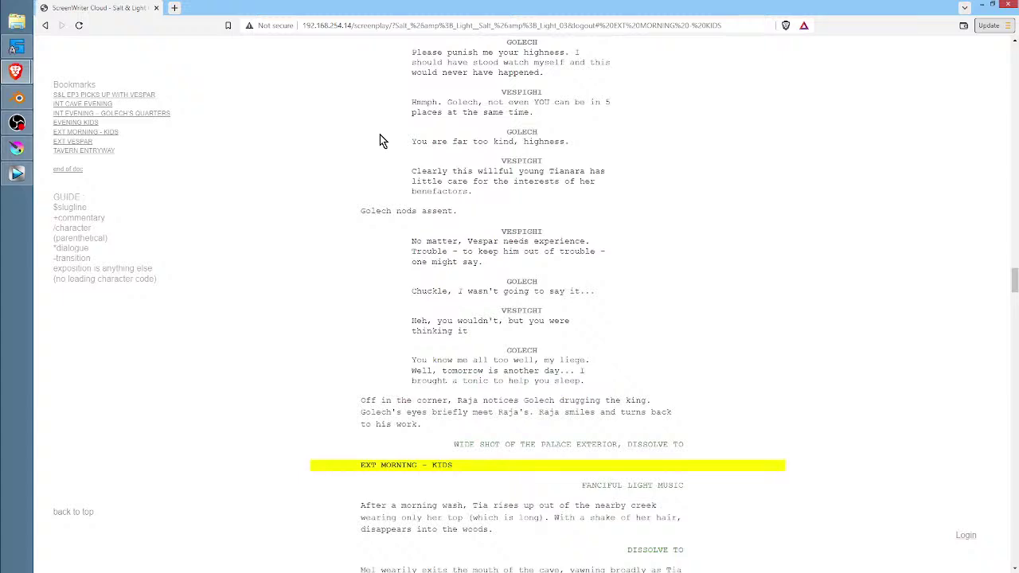
scroll(413, 136, up, 1)
scroll(414, 136, down, 1)
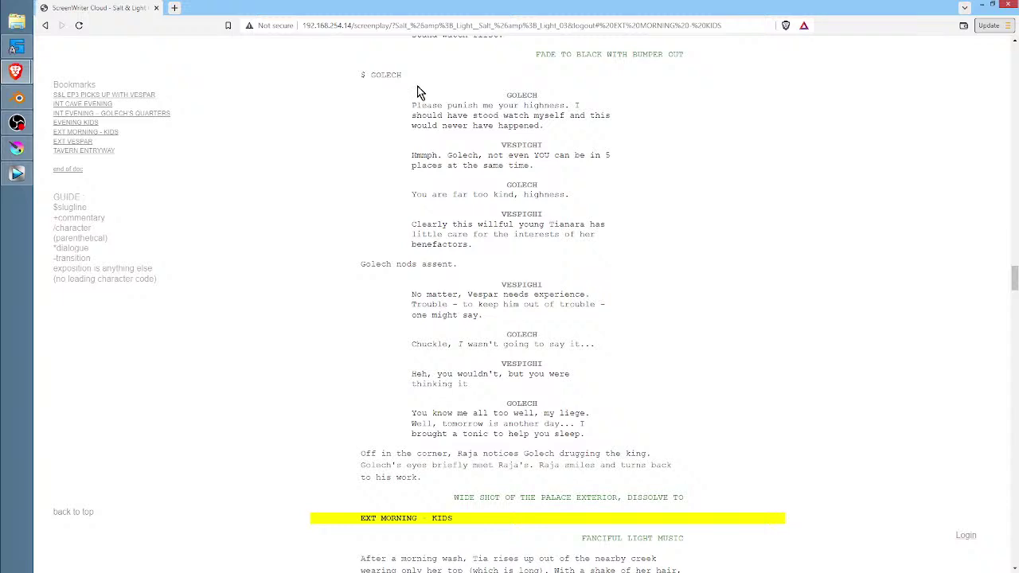
Log in again with the account password and search the Salt & Light 03 source text for "$ G".
click(966, 535)
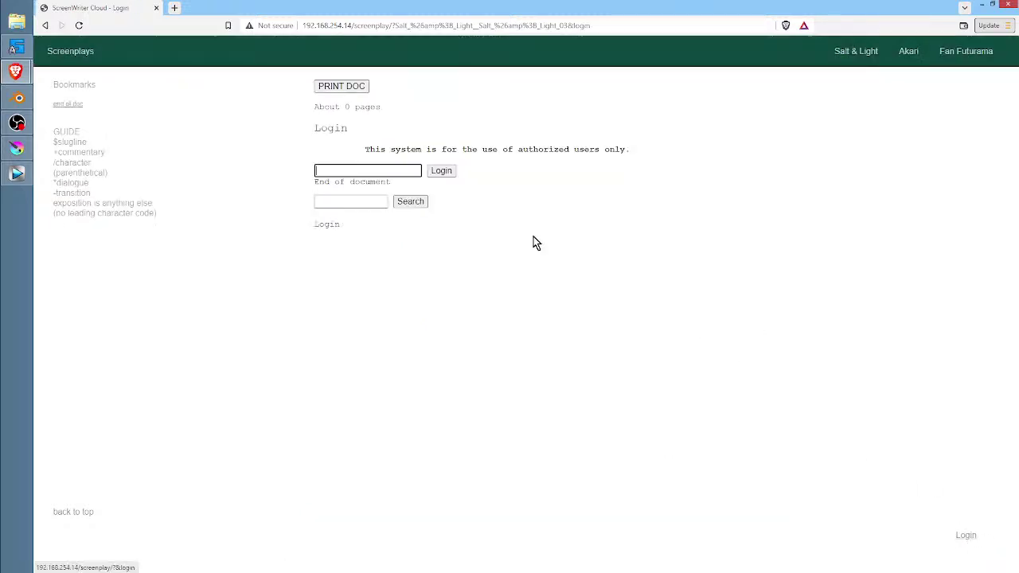
key(Return)
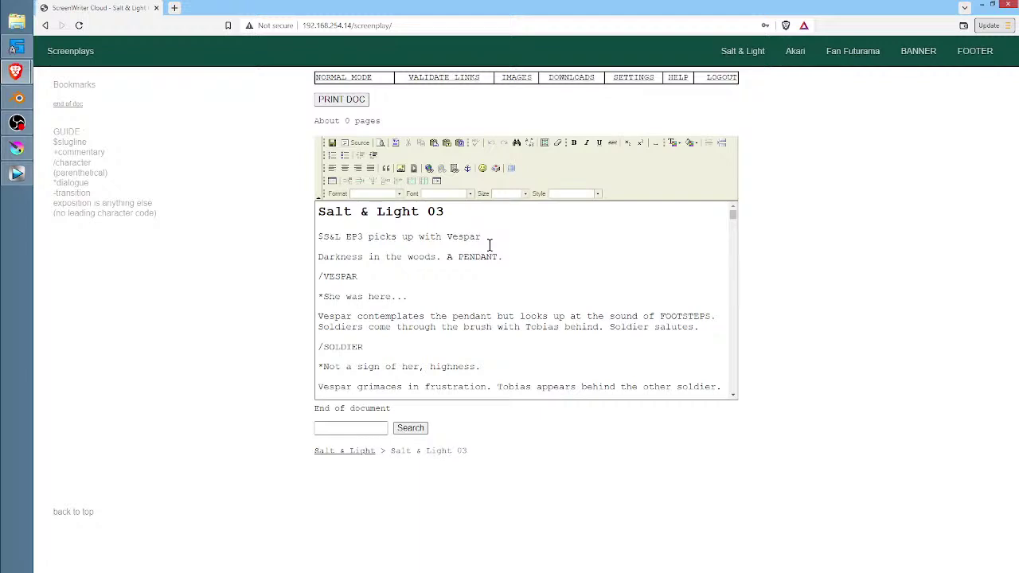
key(ctrl+f)
text($ G)
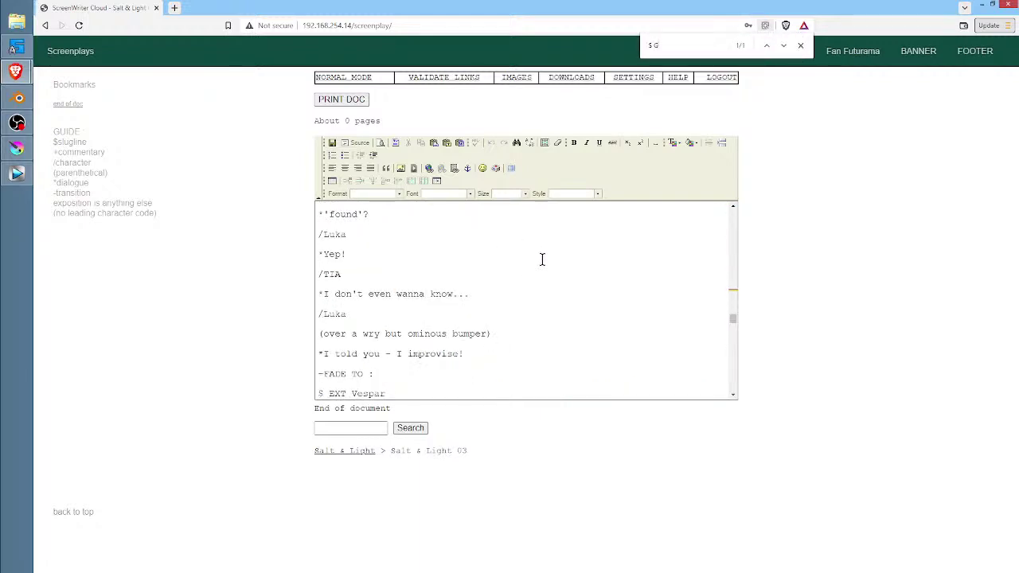
Delete the space between the $ code and GOLECH in the Golech slugline and save the screenplay.
click(783, 46)
click(333, 303)
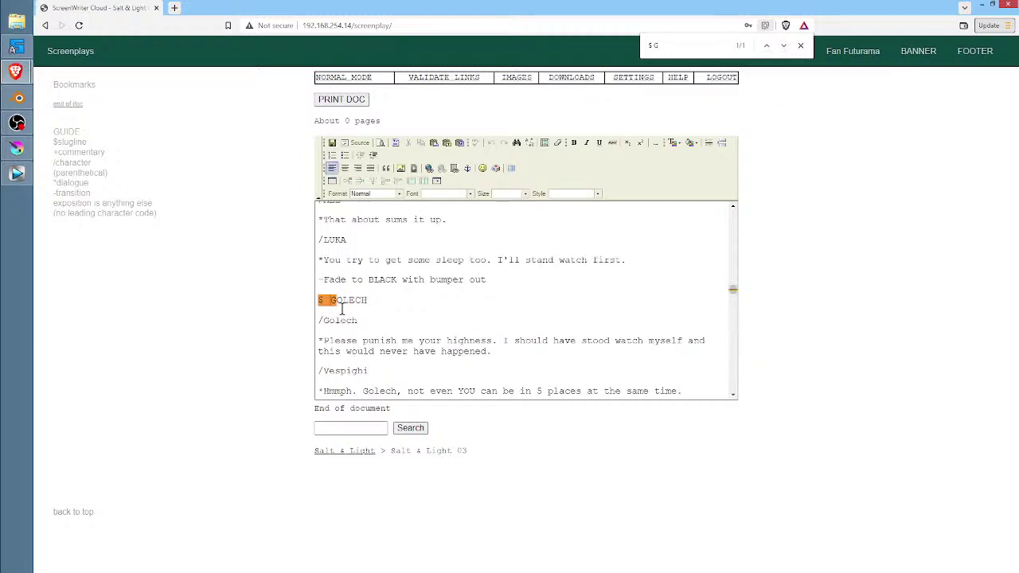
key(BackSpace)
click(331, 144)
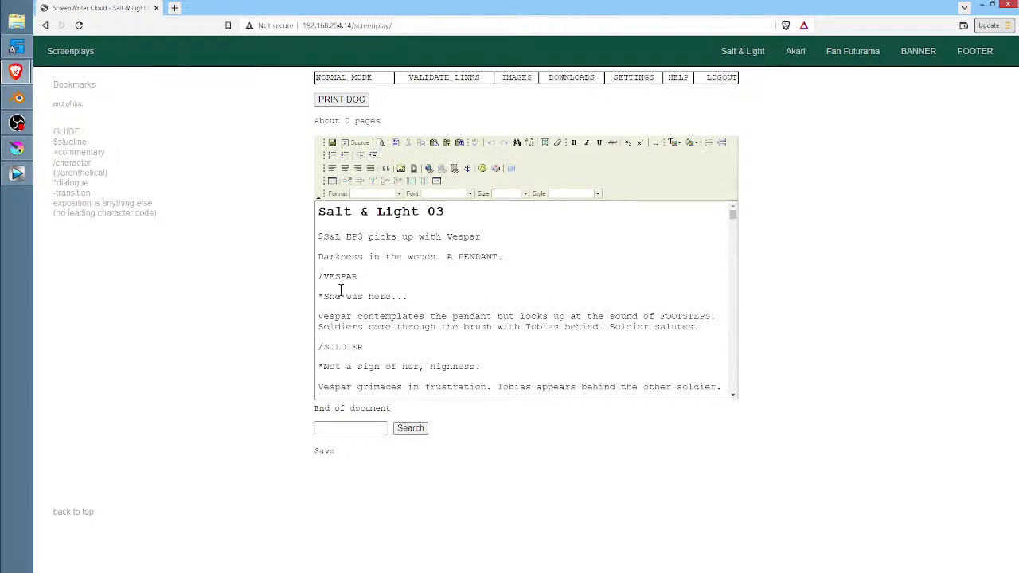
Log out and inspect the formatted screenplay from the EVENING KIDS bookmark to EXT MORNING - KIDS, checking the Golech slugline.
click(726, 78)
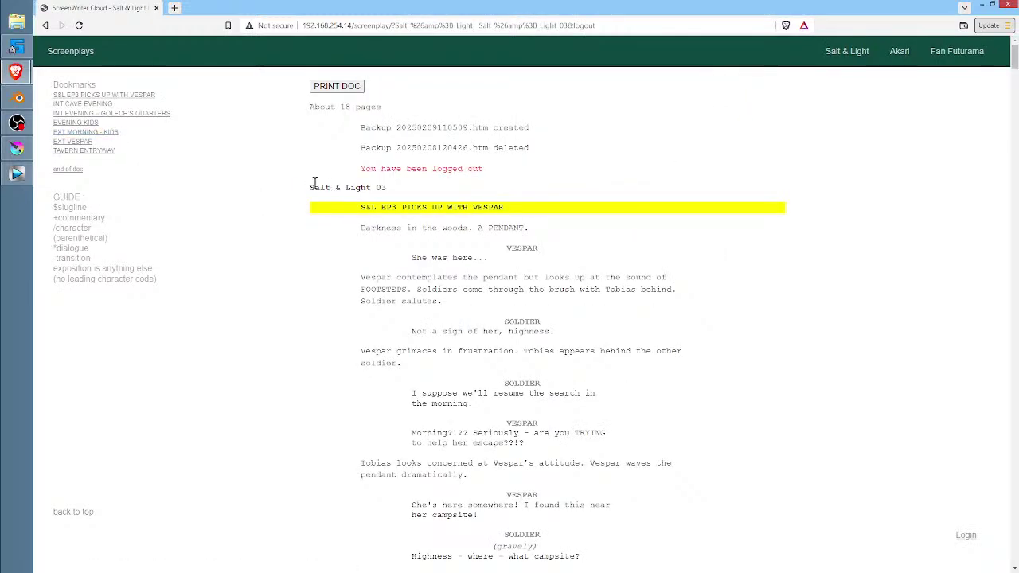
click(93, 124)
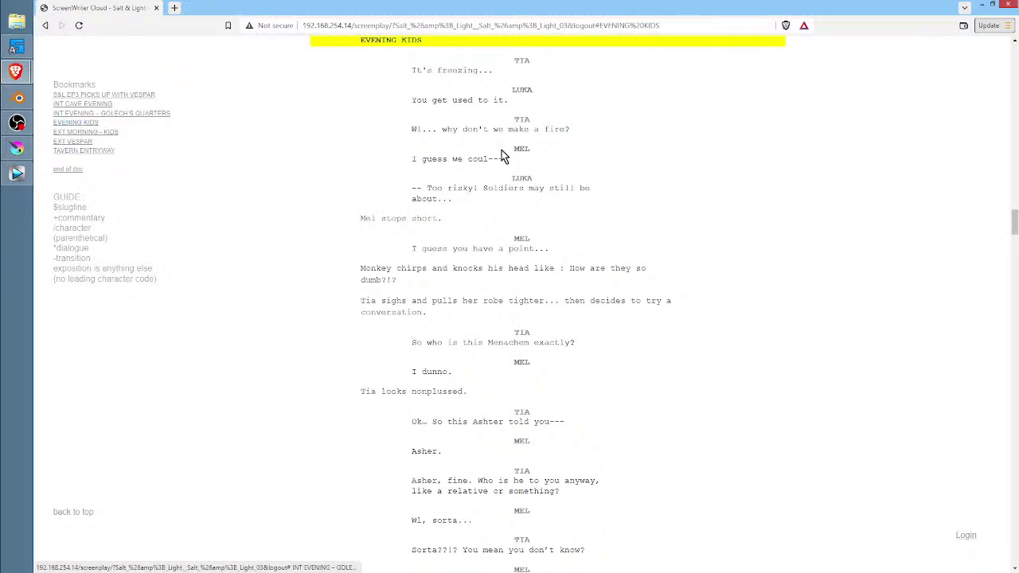
scroll(607, 159, down, 7)
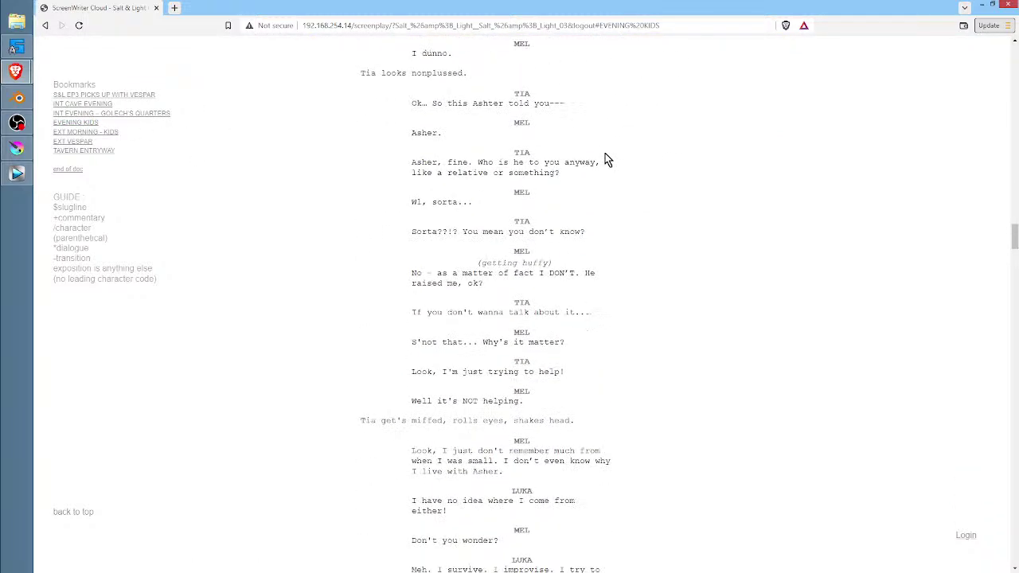
scroll(604, 164, down, 3)
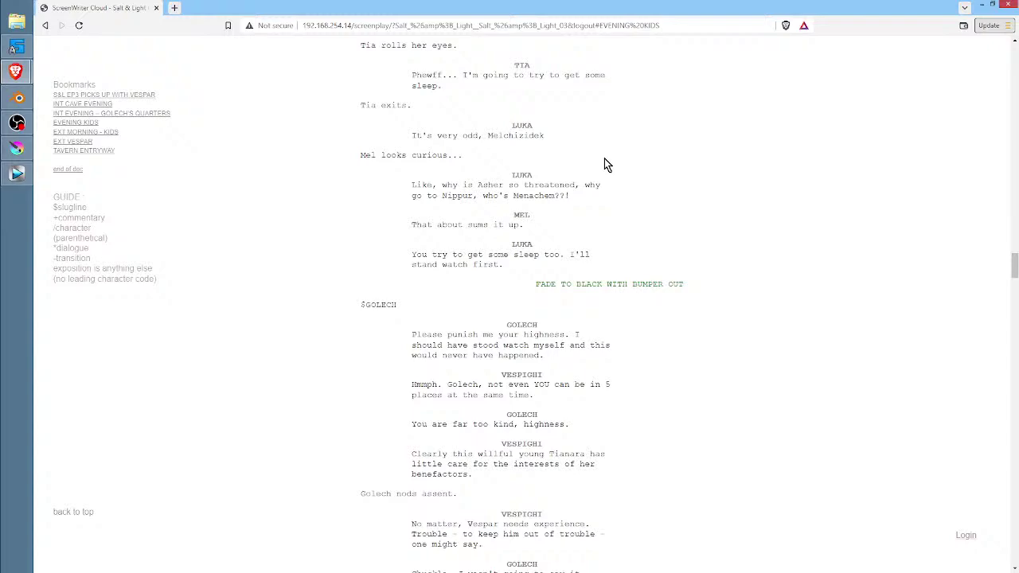
click(104, 134)
scroll(538, 137, up, 6)
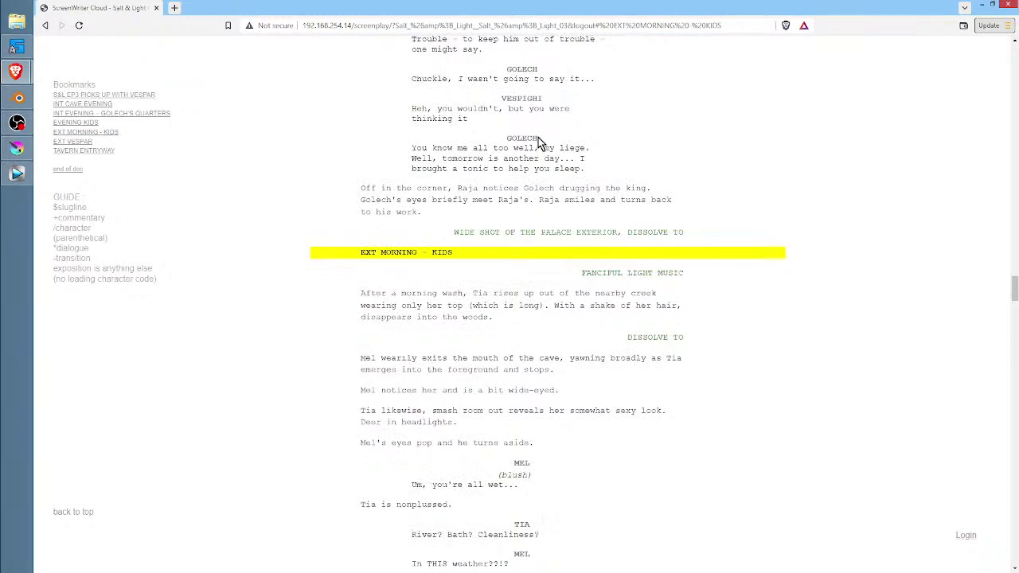
scroll(538, 137, up, 6)
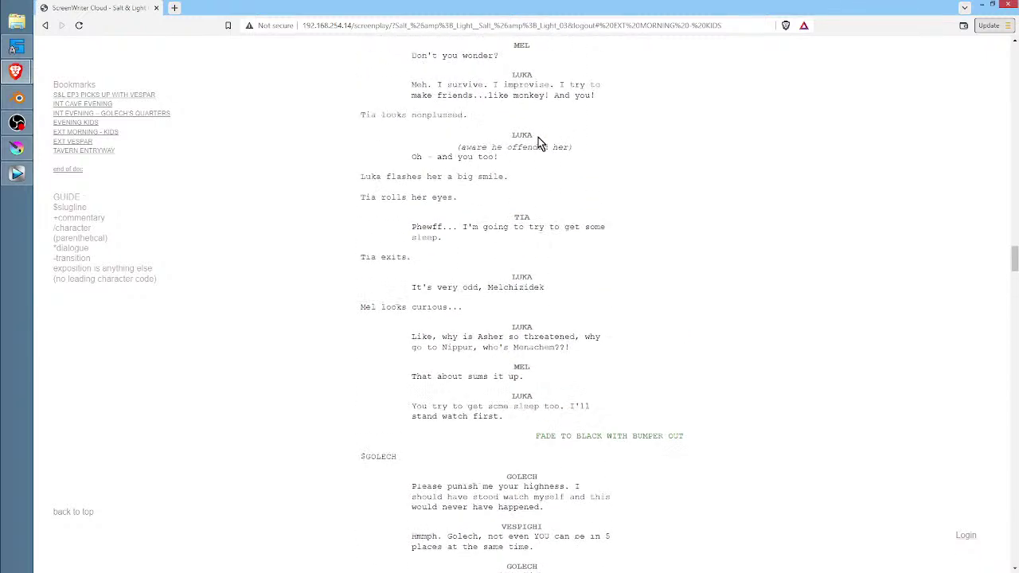
scroll(533, 147, down, 3)
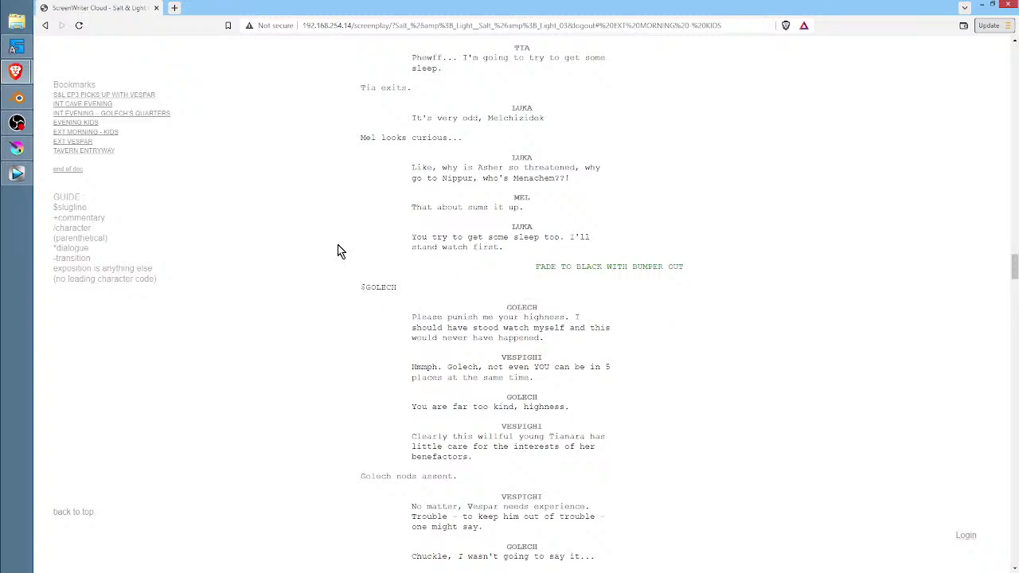
Log in again with the account password and search the Salt & Light 03 source text for "$Go".
click(965, 535)
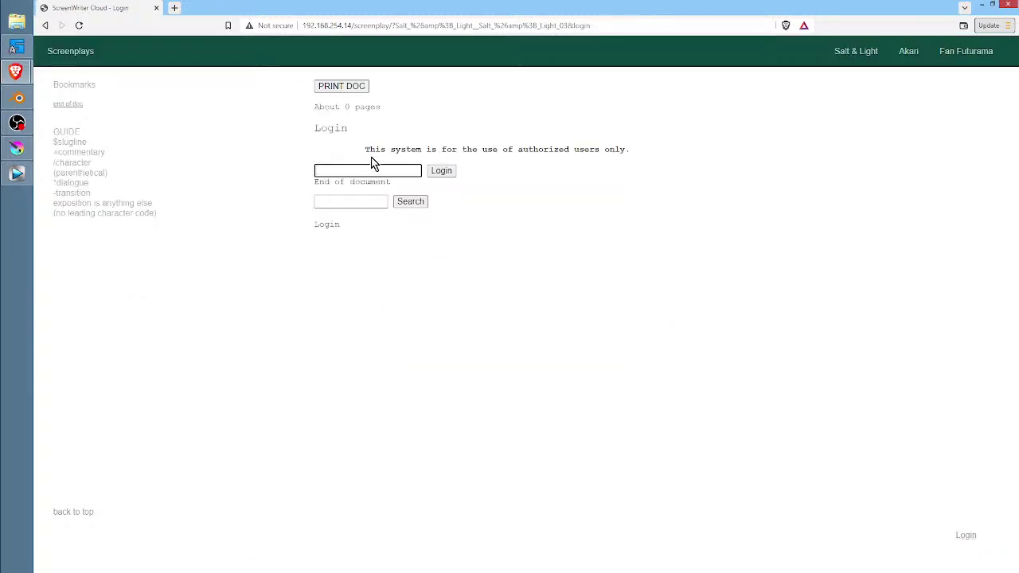
key(Return)
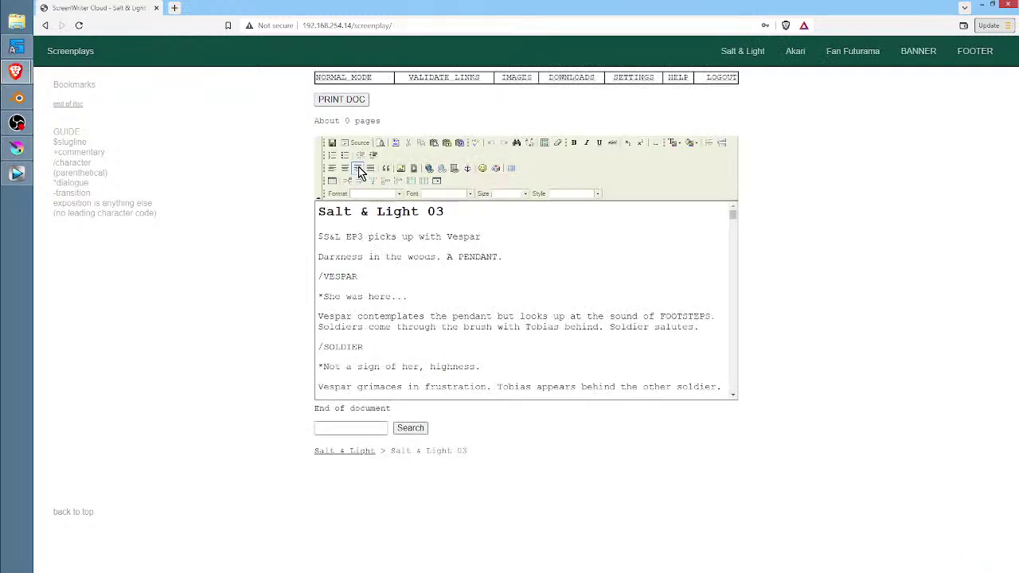
scroll(467, 232, down, 15)
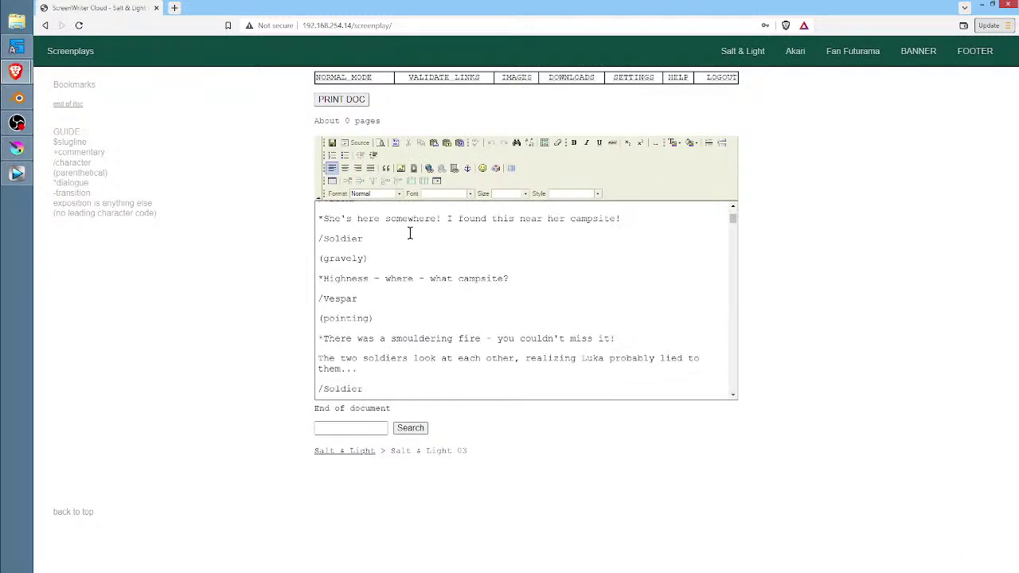
scroll(523, 275, down, 10)
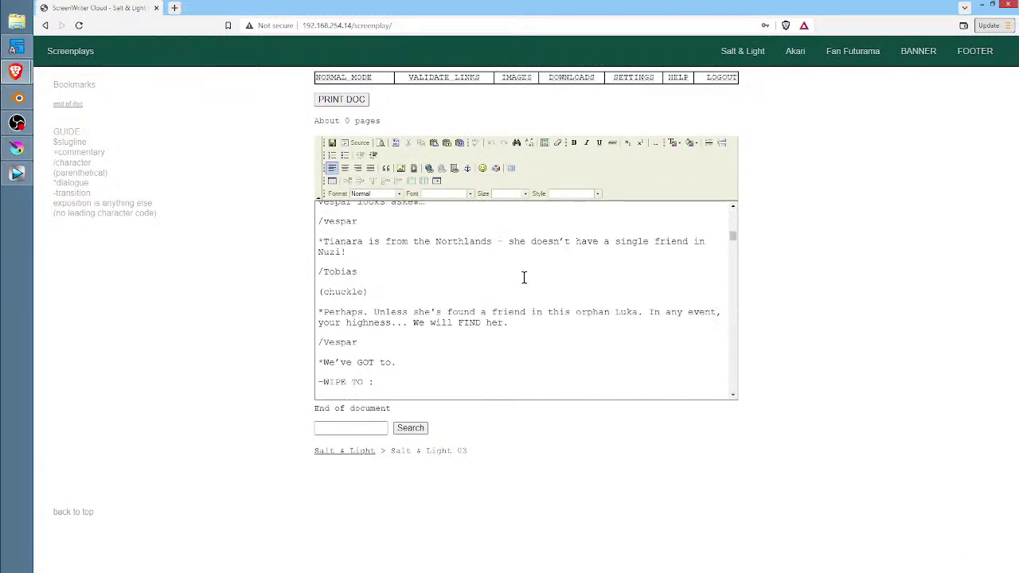
scroll(524, 277, down, 10)
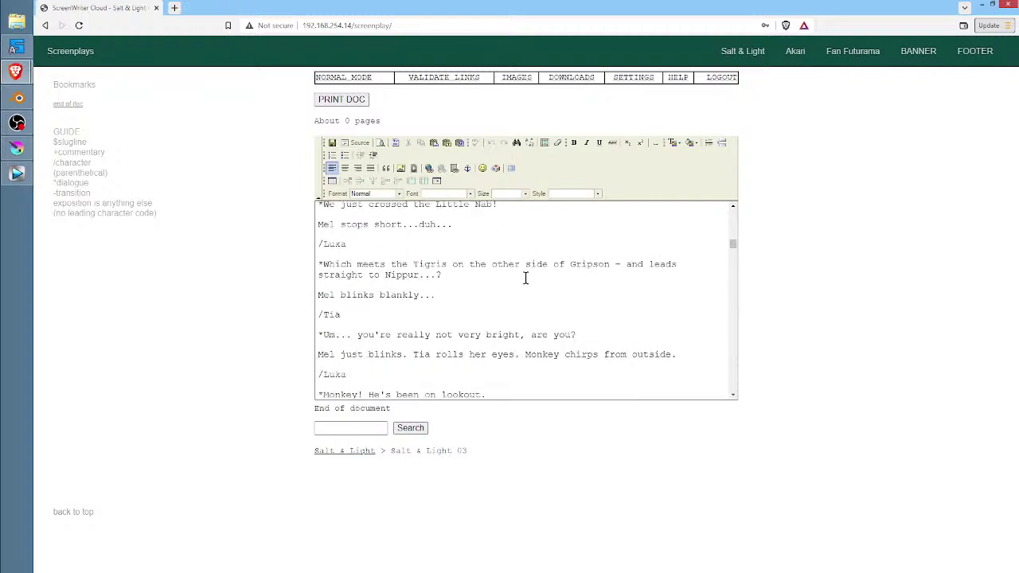
scroll(526, 277, down, 3)
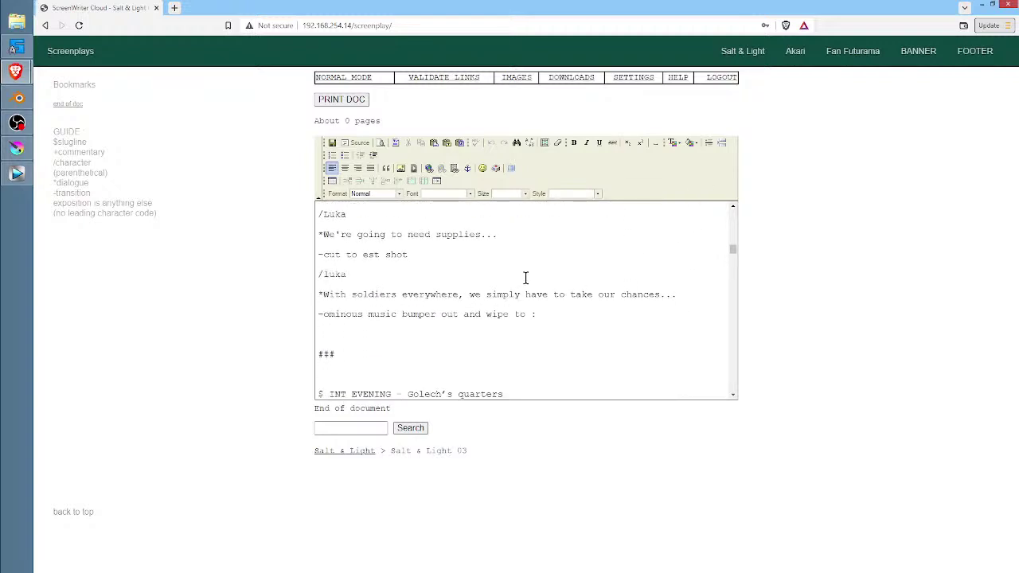
click(503, 253)
key(ctrl+f)
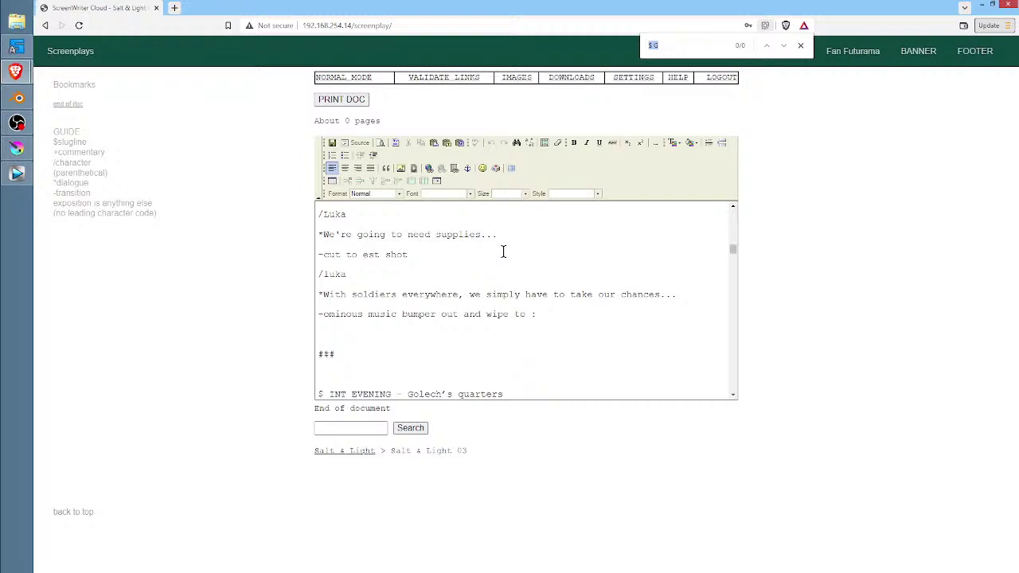
text($G)
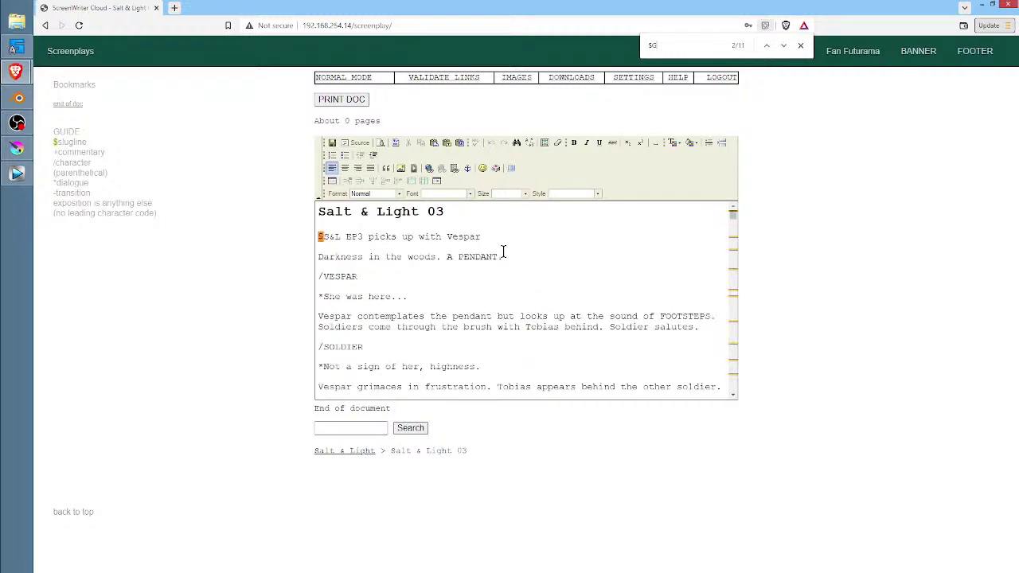
text(o)
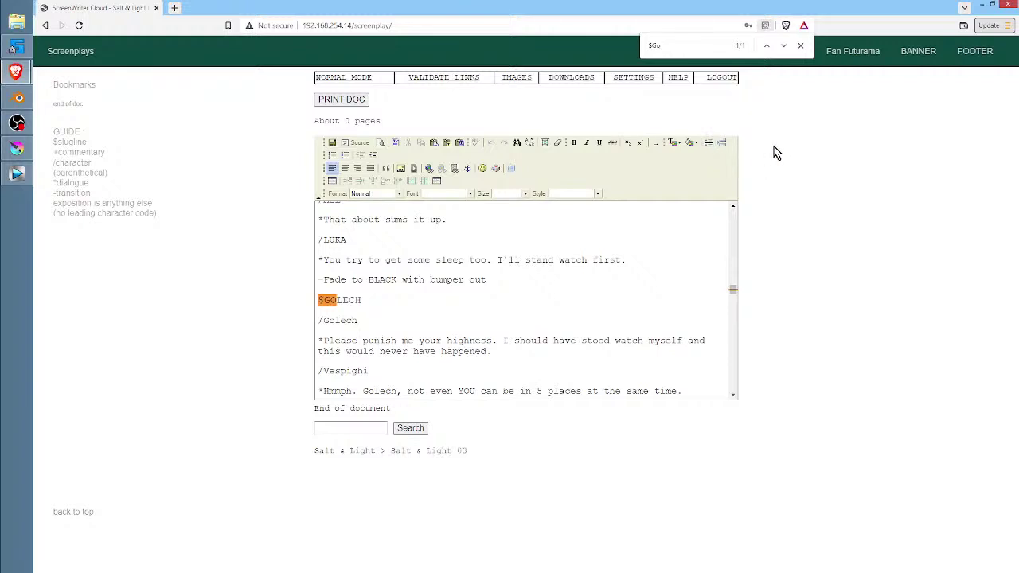
Examine the $GOLECH slugline by selecting it with its neighbouring fade transition and /Golech lines, and then on its own.
click(419, 310)
click(389, 294)
drag(639, 259, 632, 307)
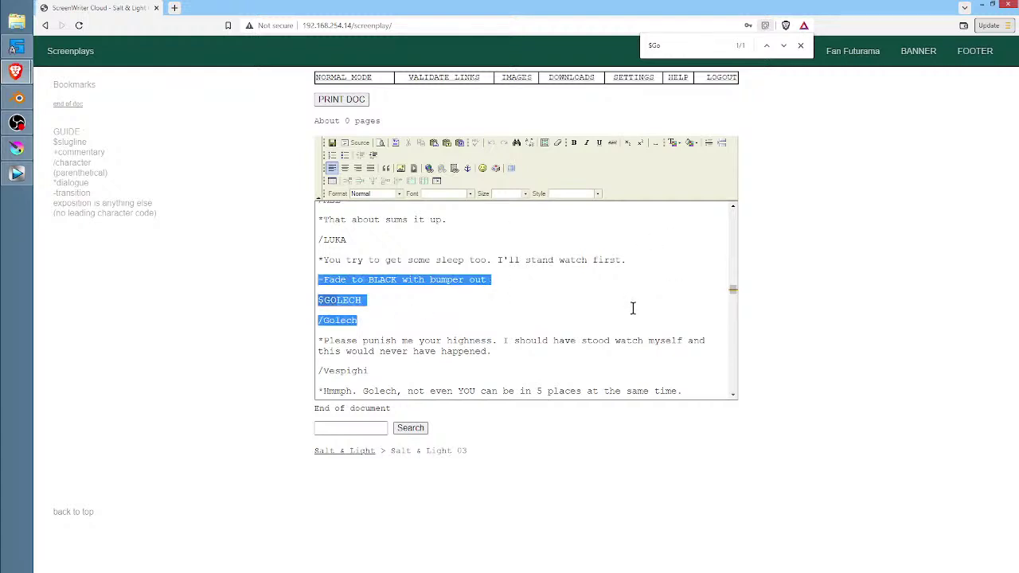
click(664, 256)
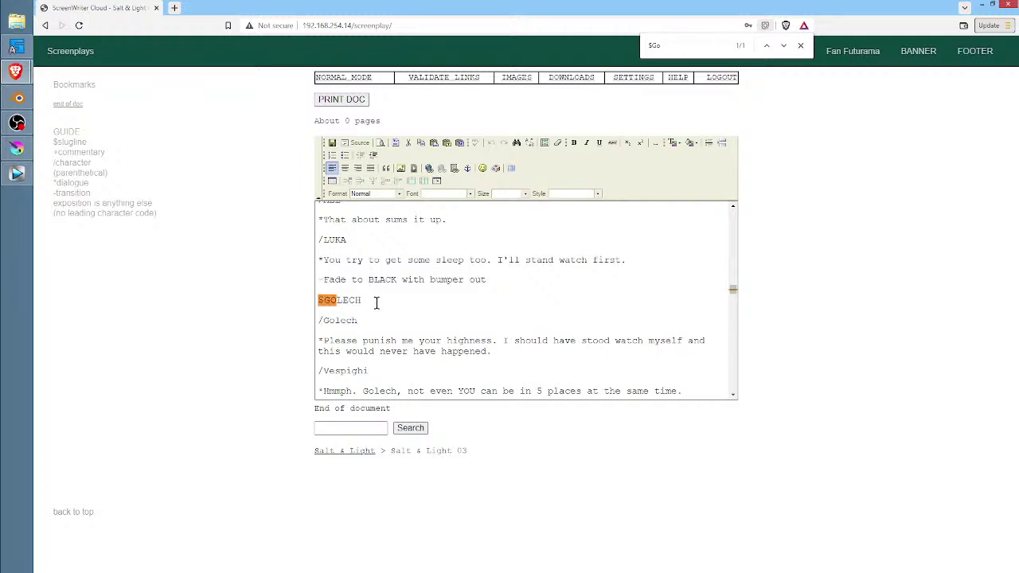
drag(357, 320, 318, 279)
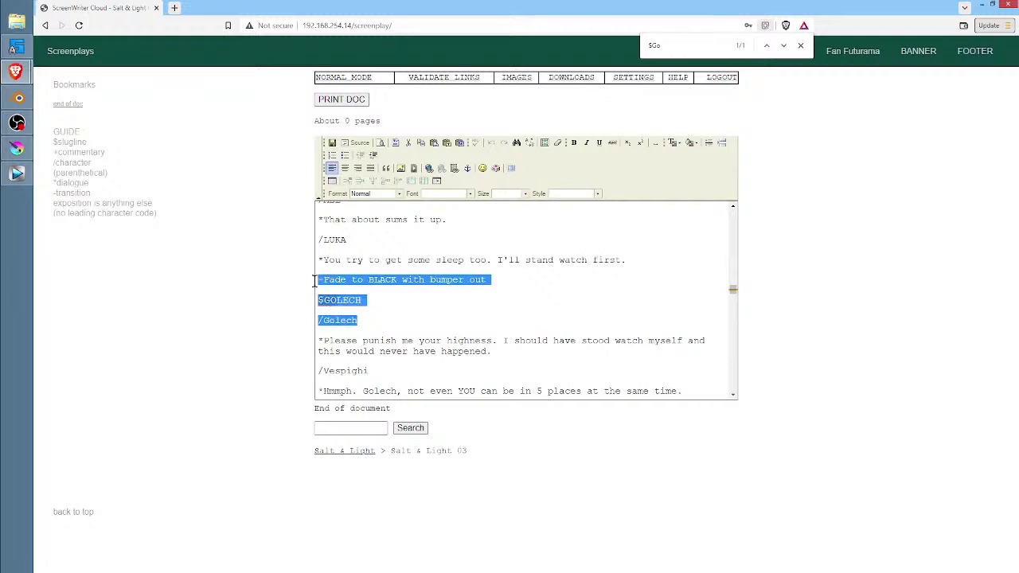
click(379, 300)
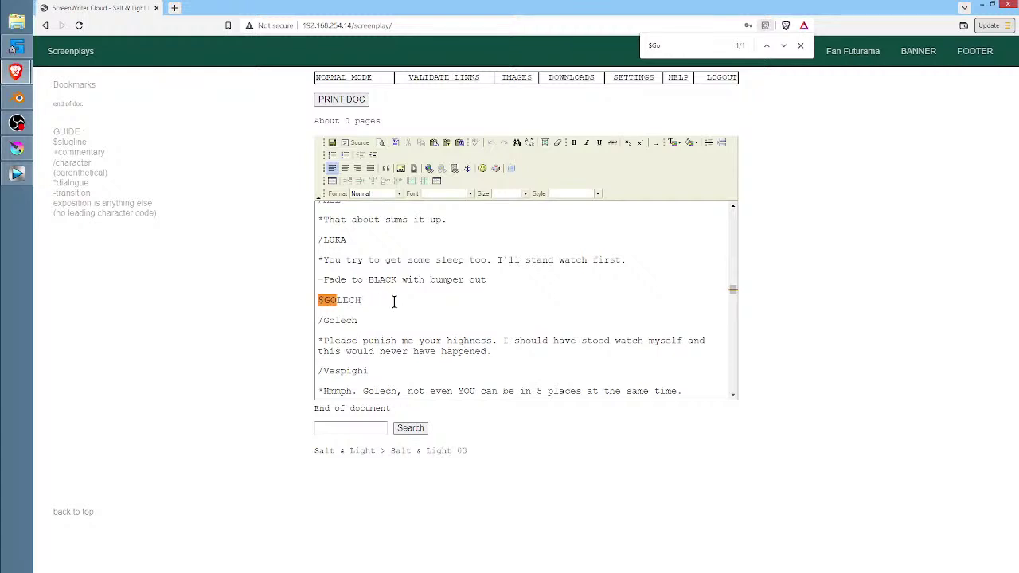
drag(393, 300, 294, 290)
Trace the source text back to the $Evening kids slugline and place the cursor after "*Point taken." above it.
scroll(454, 279, up, 2)
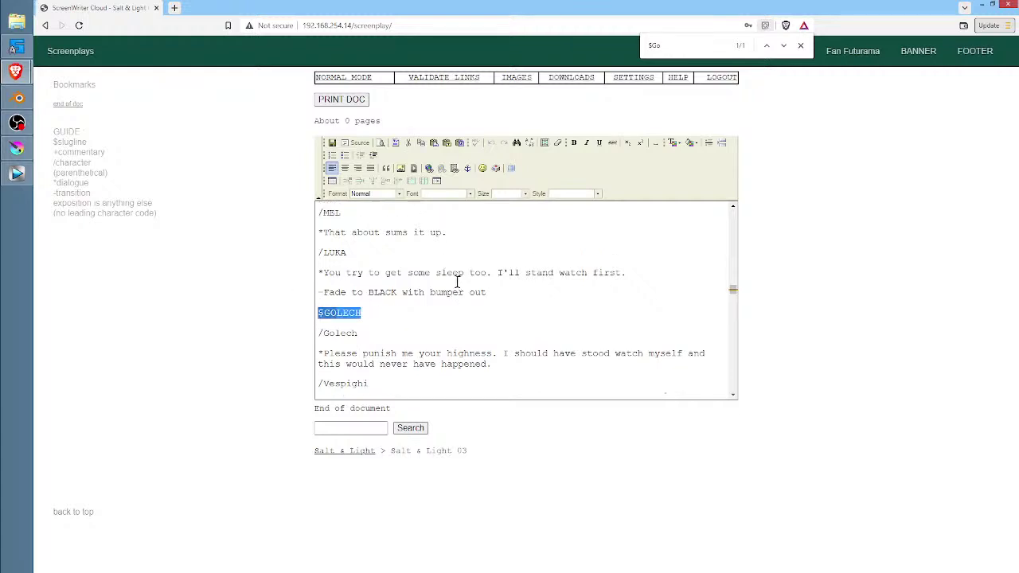
scroll(457, 280, up, 8)
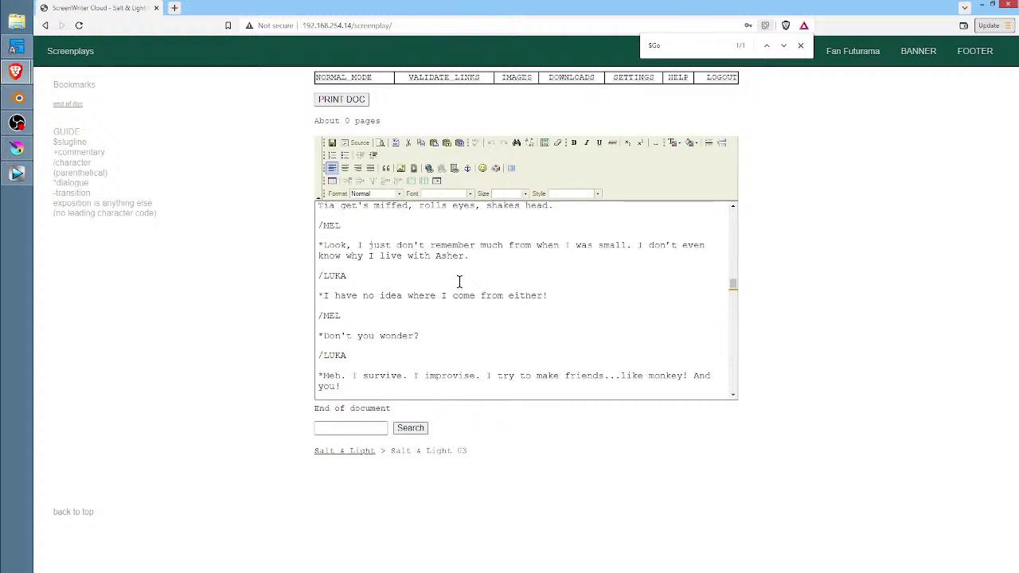
scroll(458, 282, up, 6)
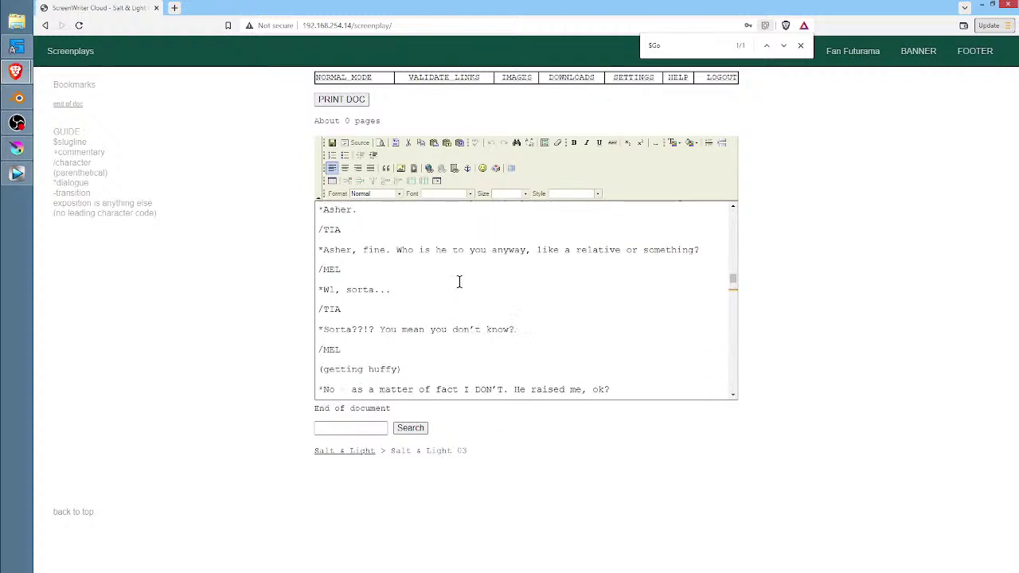
scroll(456, 284, up, 5)
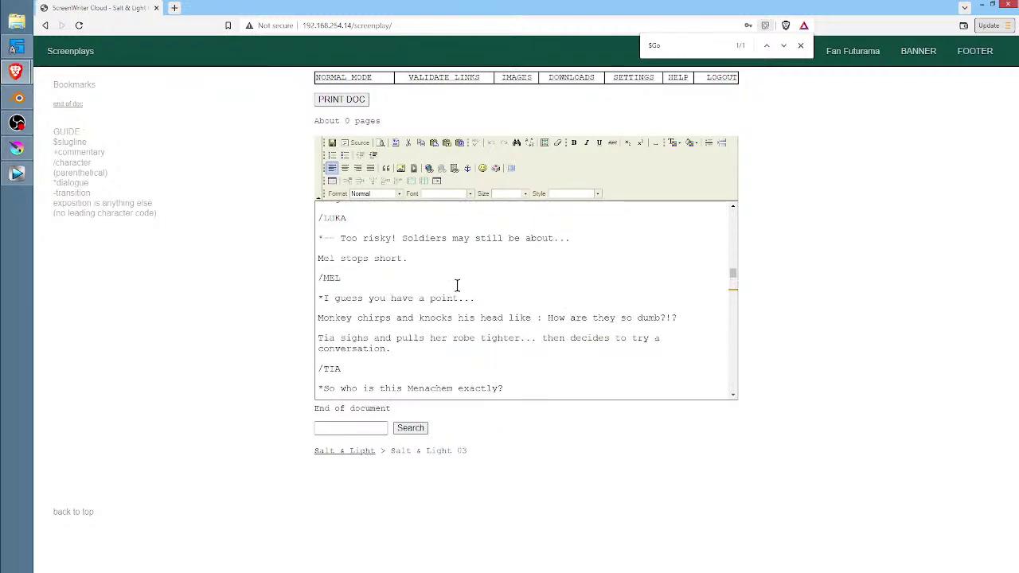
scroll(457, 285, up, 8)
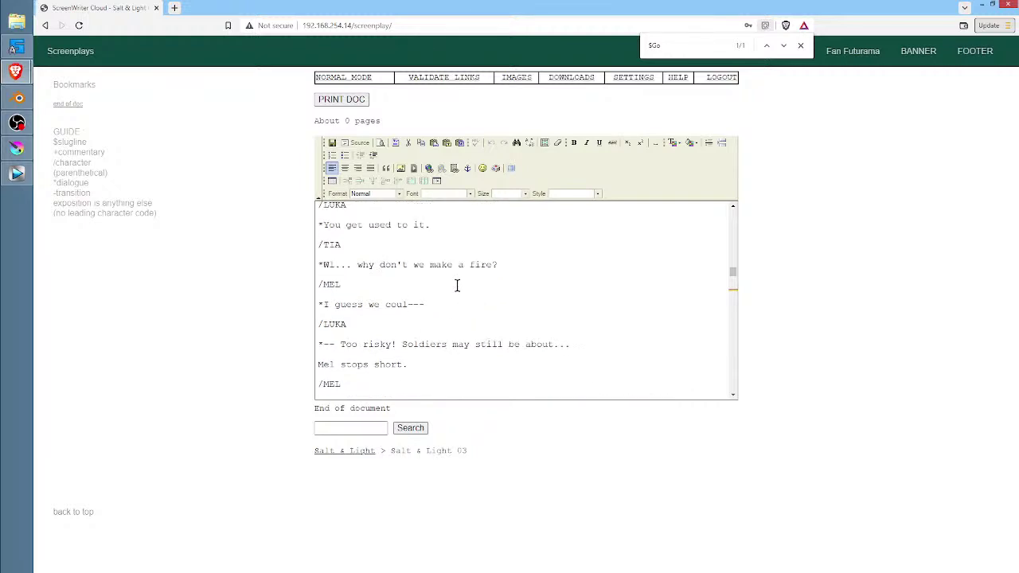
scroll(456, 284, up, 1)
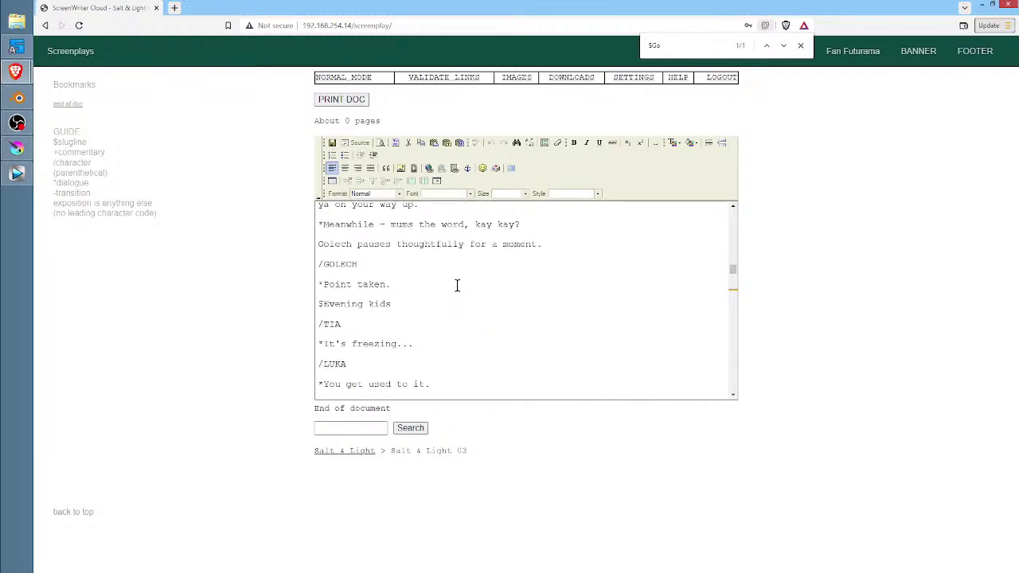
click(410, 285)
Read through the source of the evening kids scene down to the $GOLECH slugline, checking the leading codes.
scroll(459, 290, down, 5)
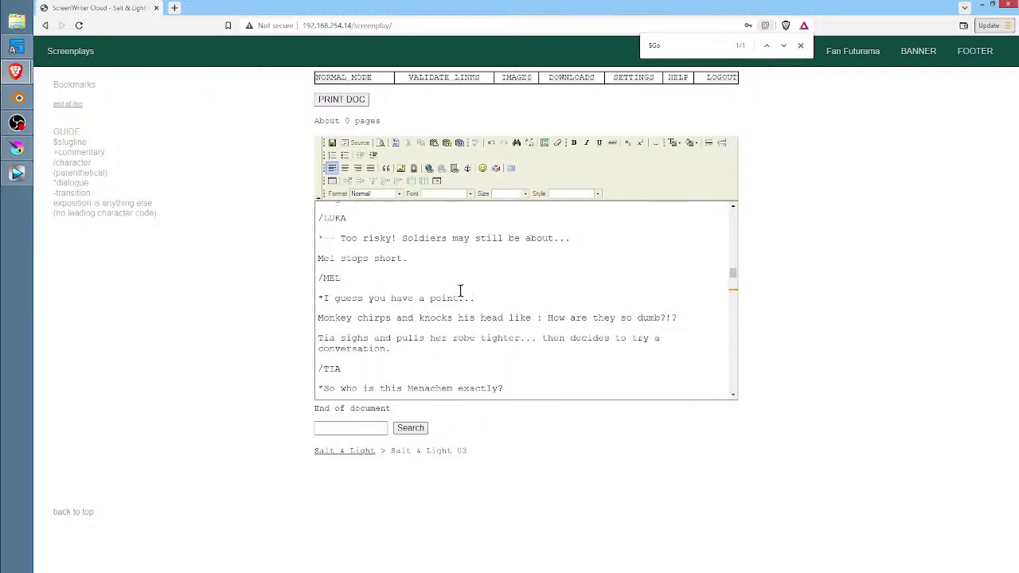
scroll(461, 288, down, 2)
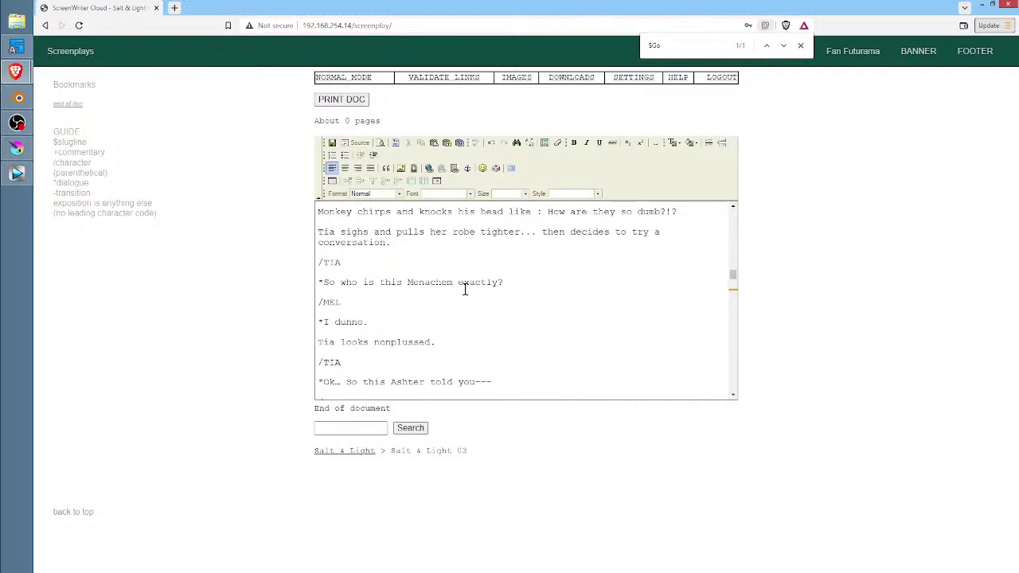
scroll(463, 289, down, 4)
scroll(464, 289, down, 5)
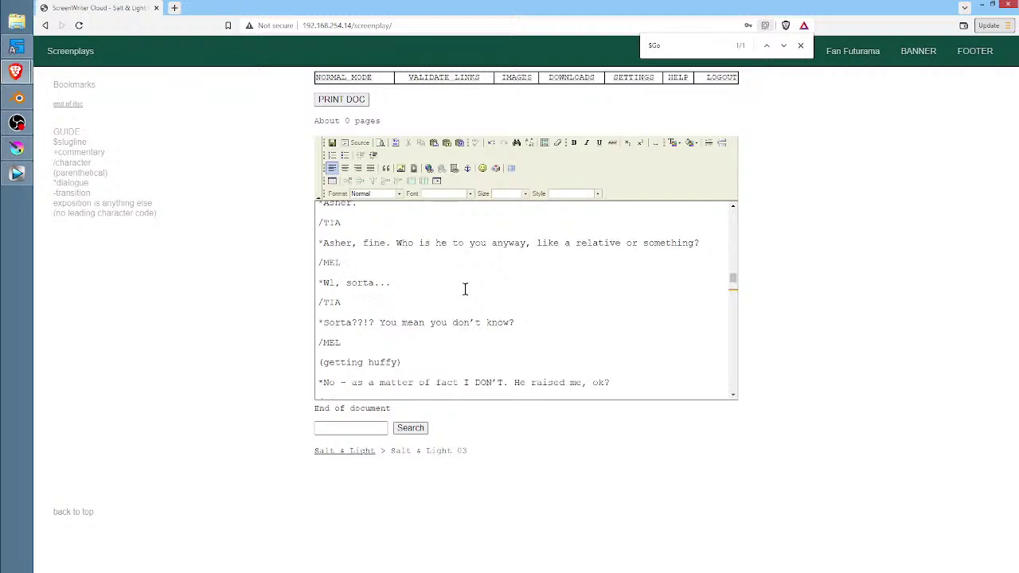
scroll(465, 289, down, 4)
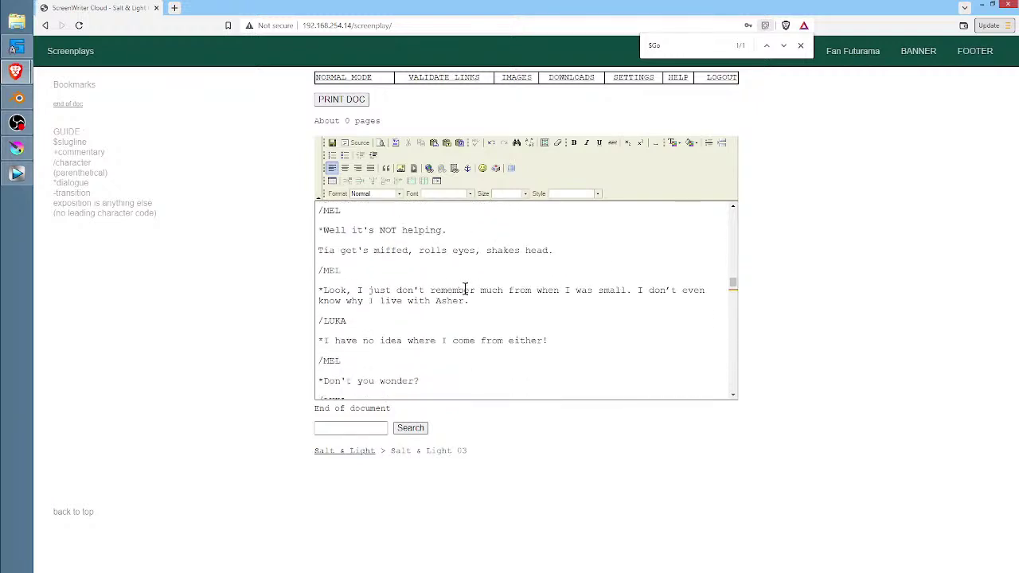
scroll(467, 288, down, 2)
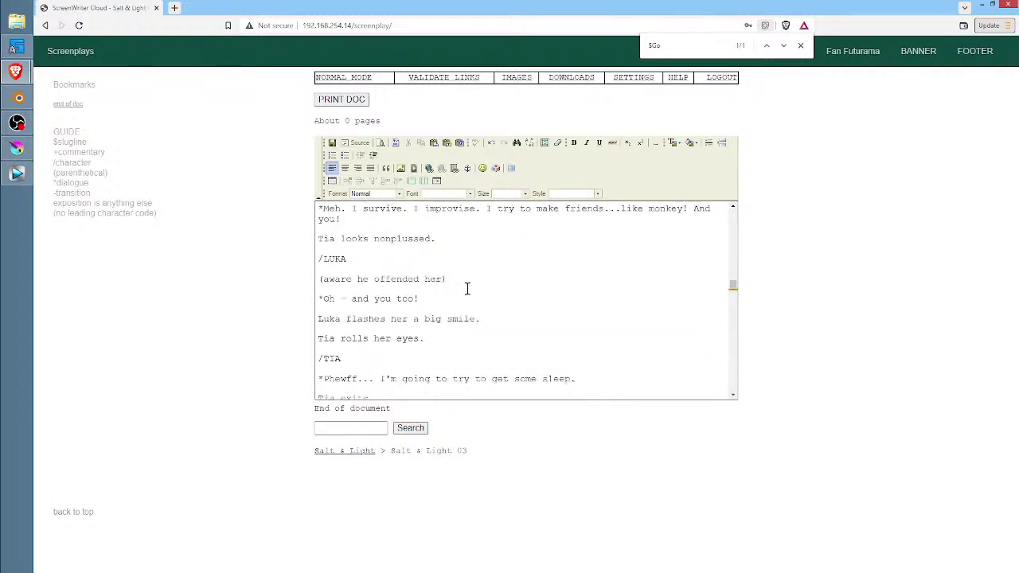
scroll(482, 289, down, 2)
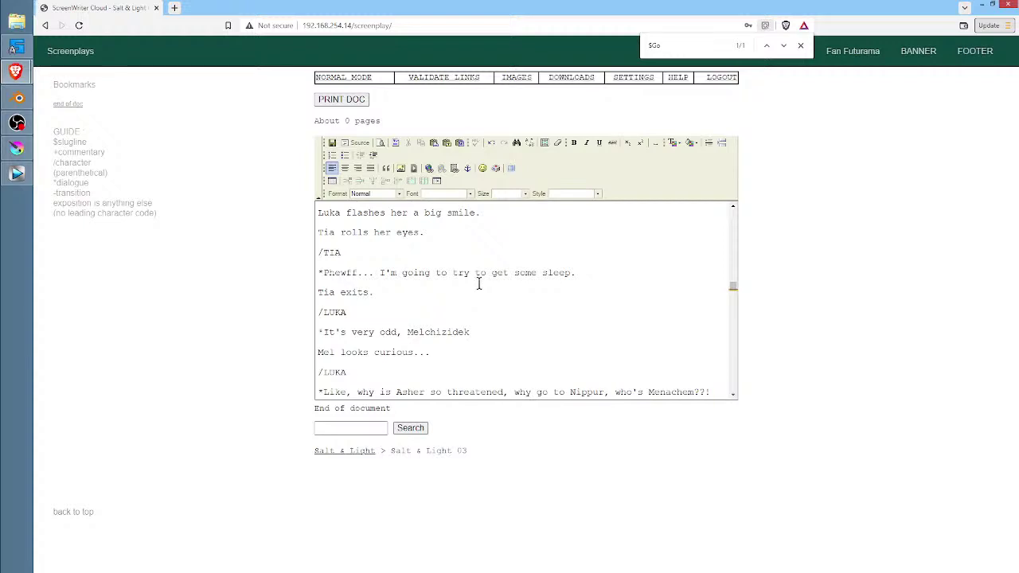
scroll(478, 283, down, 1)
scroll(478, 283, down, 3)
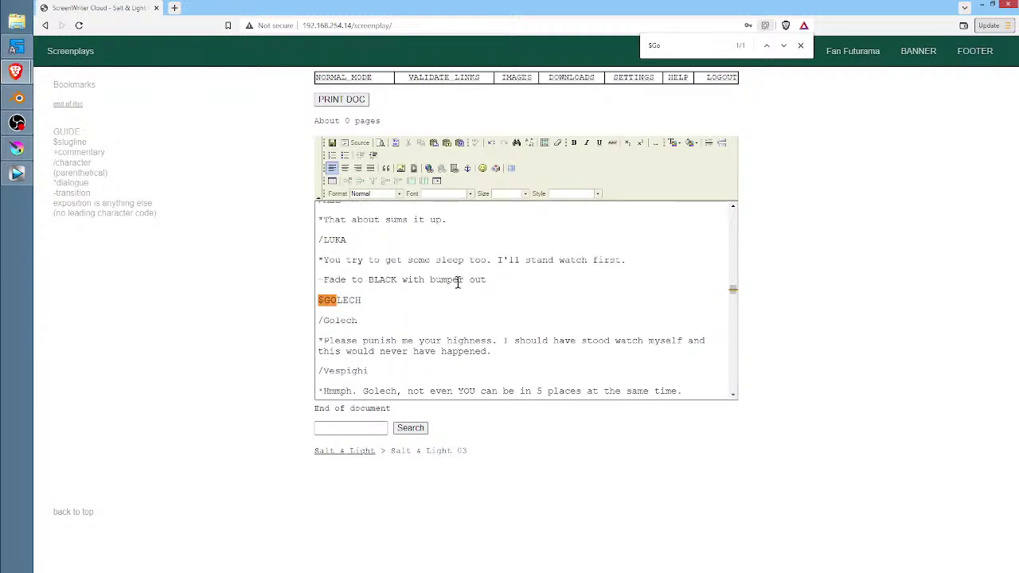
Find "BLACK with bumper out", copied from the transition above $GOLECH, in the HTML source and examine the slugline's code there.
click(514, 280)
drag(380, 320, 485, 281)
key(ctrl+c)
click(392, 299)
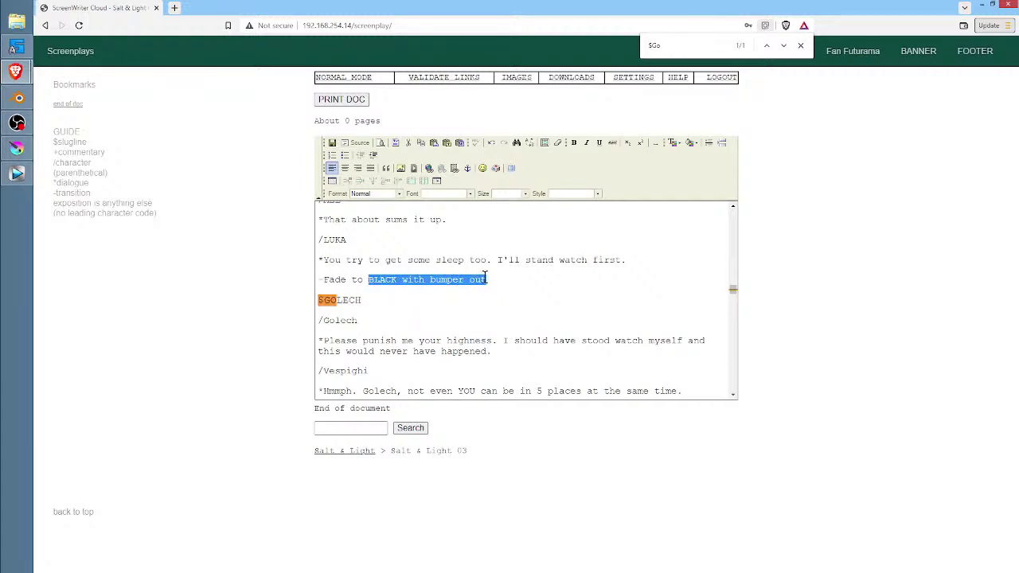
click(362, 144)
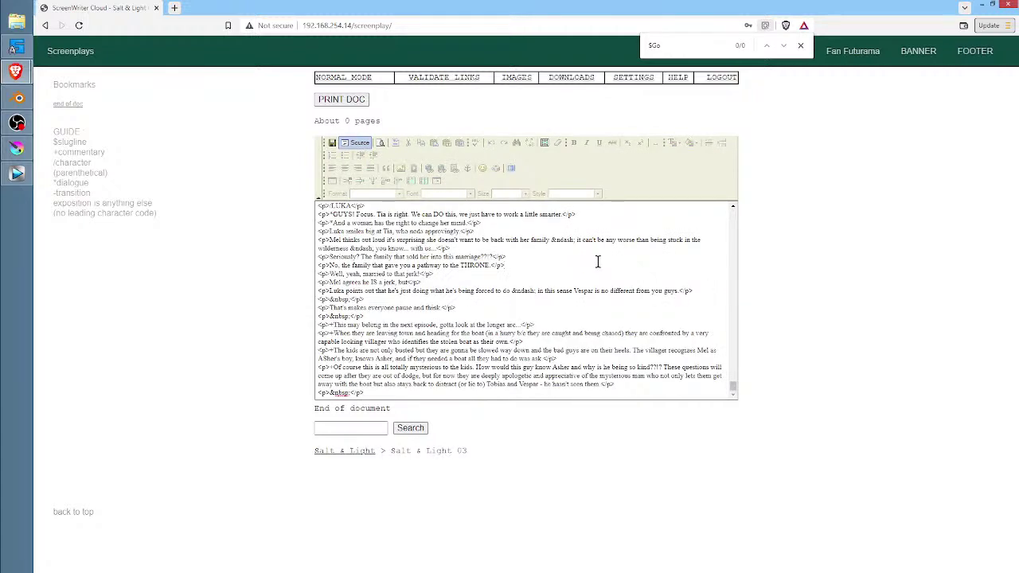
key(ctrl+v)
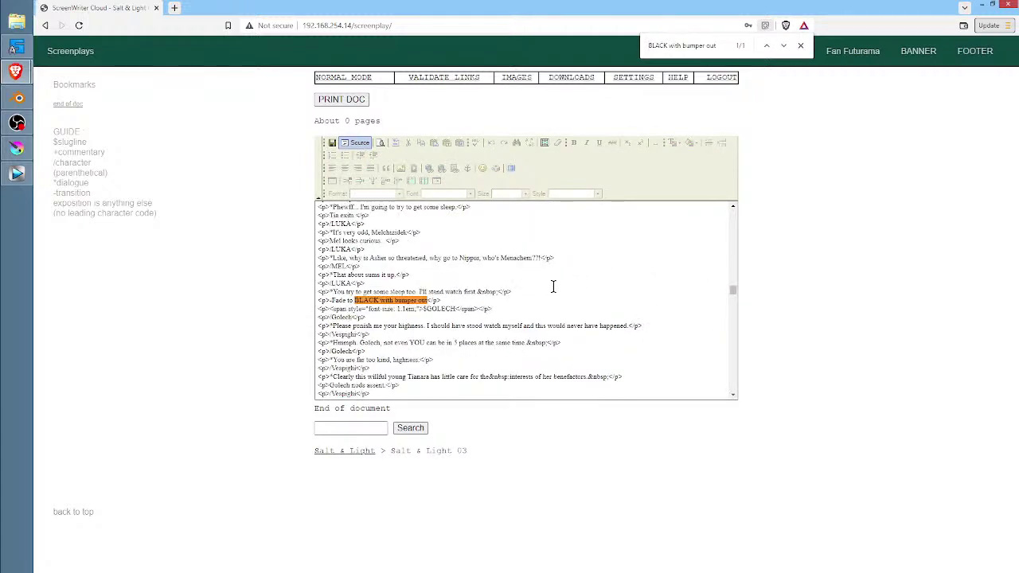
click(533, 297)
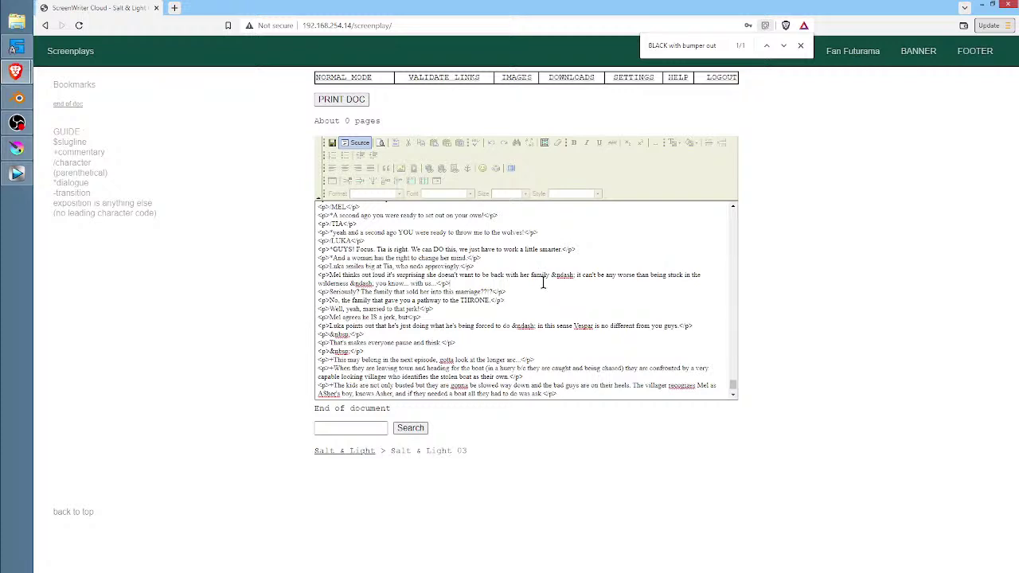
key(ctrl+f)
key(ctrl+v)
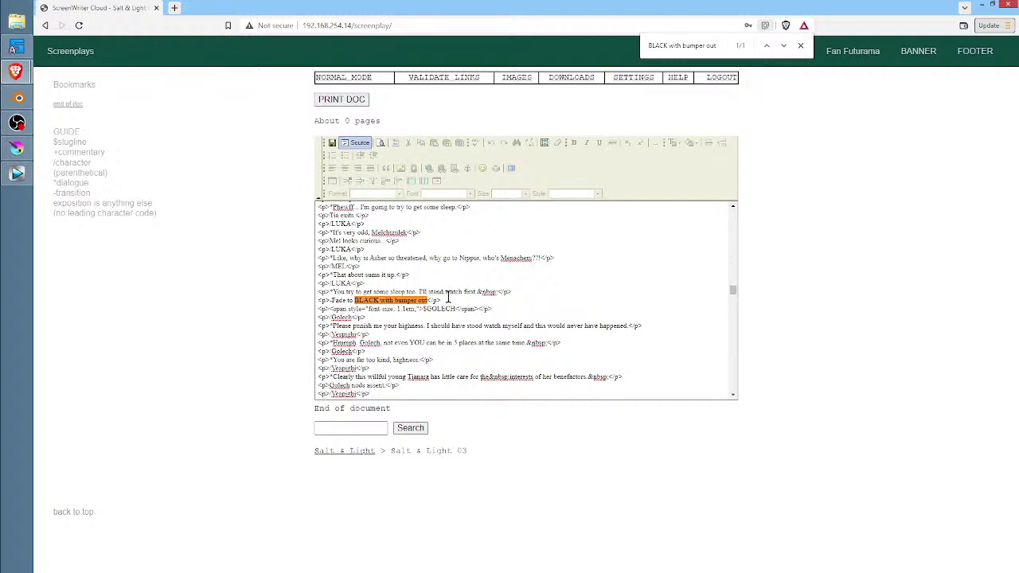
ctrl+scroll(810, 301, up, 2)
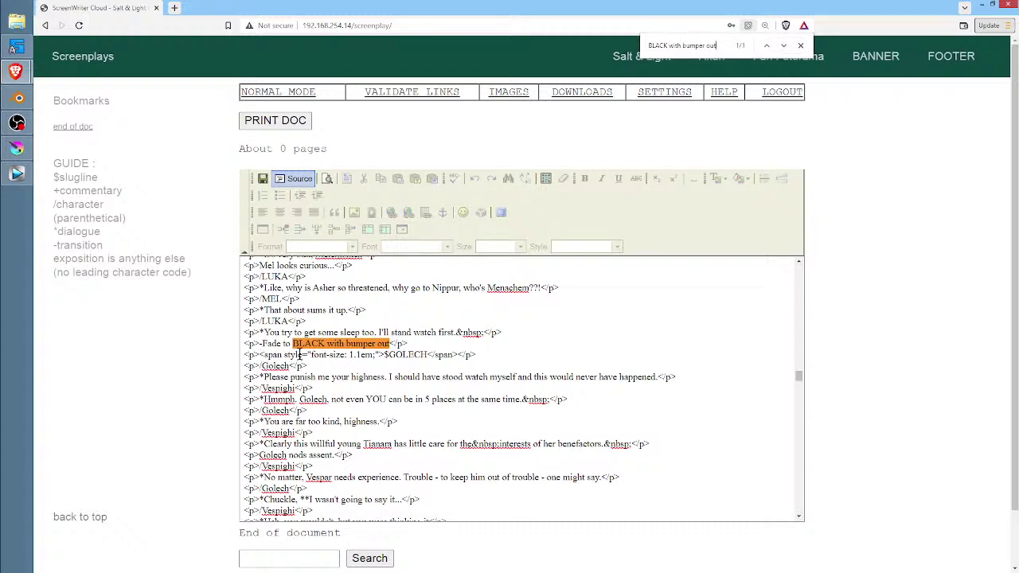
Return to the formatted view, remove the formatting from the entire Salt & Light 03 text and save the document.
click(313, 179)
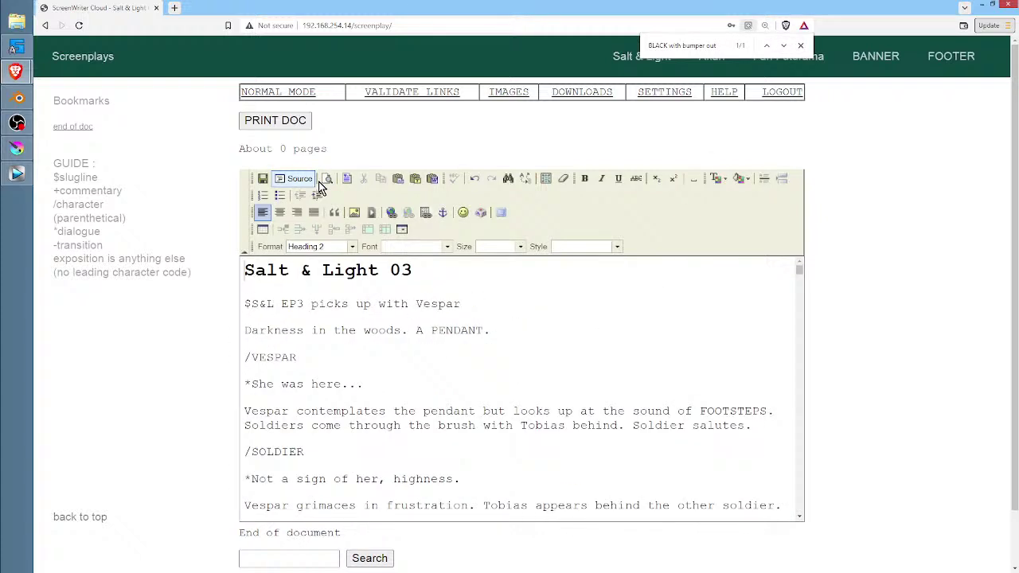
click(590, 331)
key(ctrl+a)
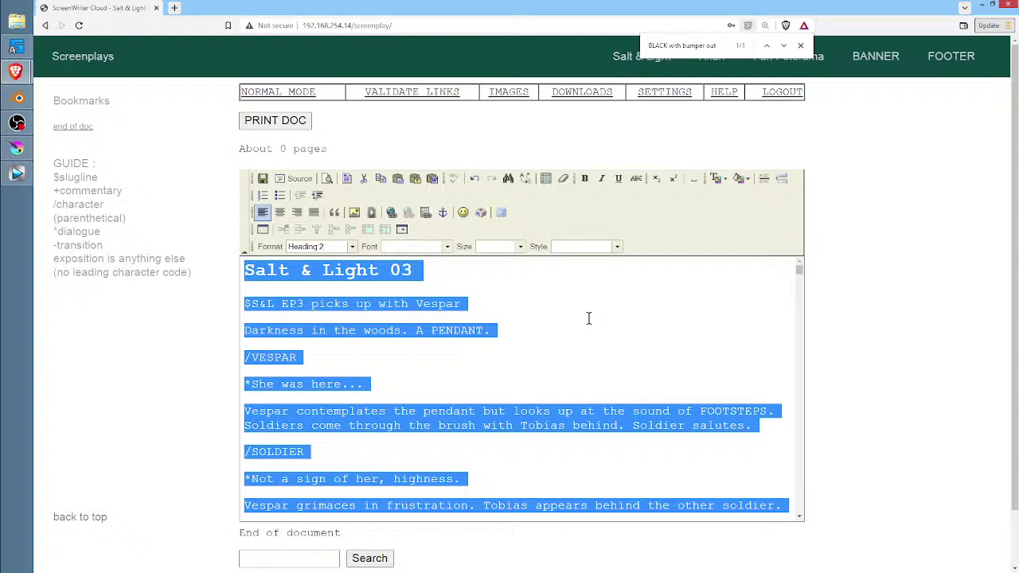
click(566, 178)
click(567, 180)
click(262, 178)
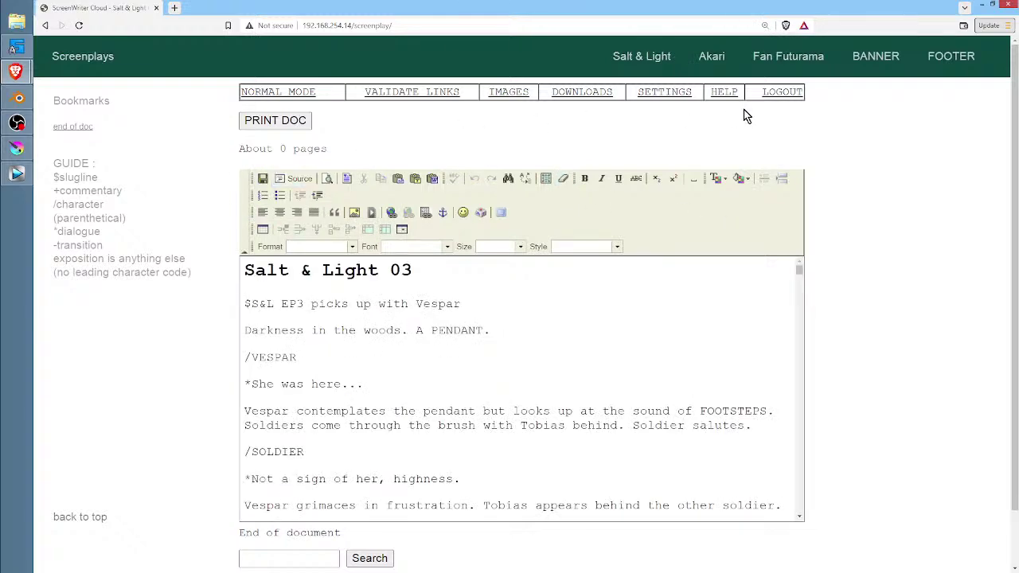
Log out and check the GOLECH, EXT MORNING - KIDS and EXT VESPAR sluglines of the published screenplay through their bookmarks.
click(790, 93)
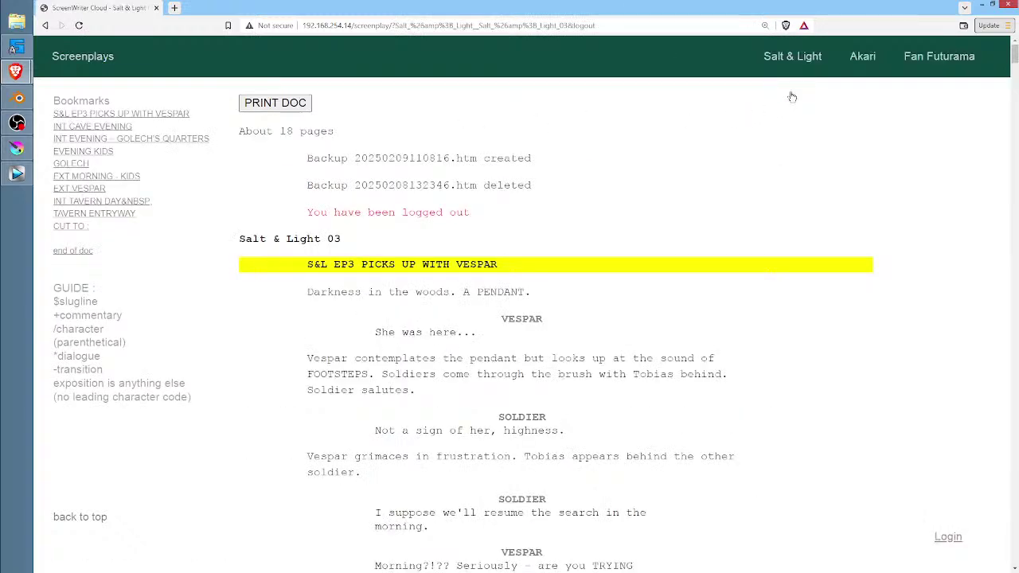
click(77, 163)
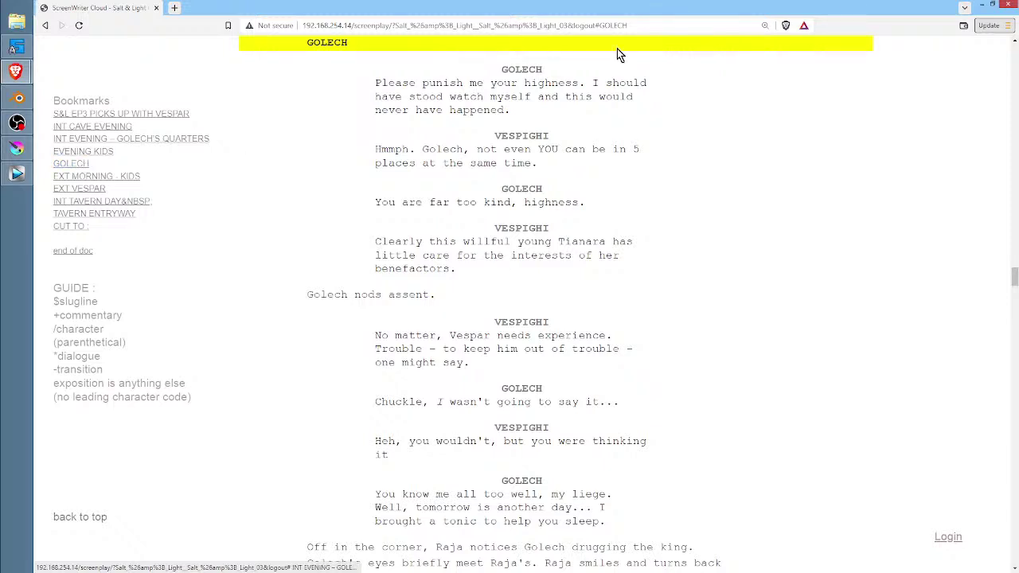
scroll(631, 180, down, 2)
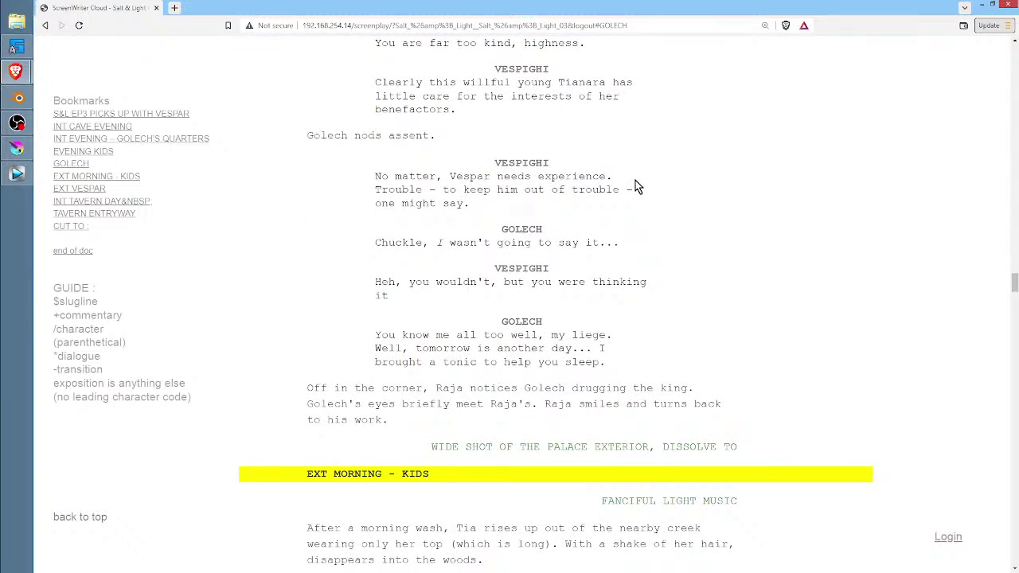
click(127, 177)
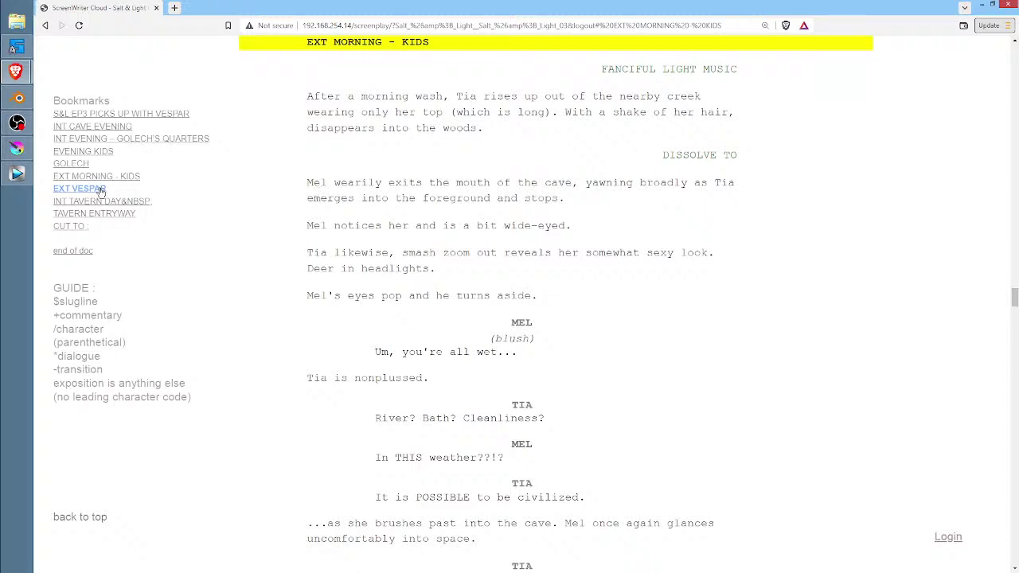
click(99, 192)
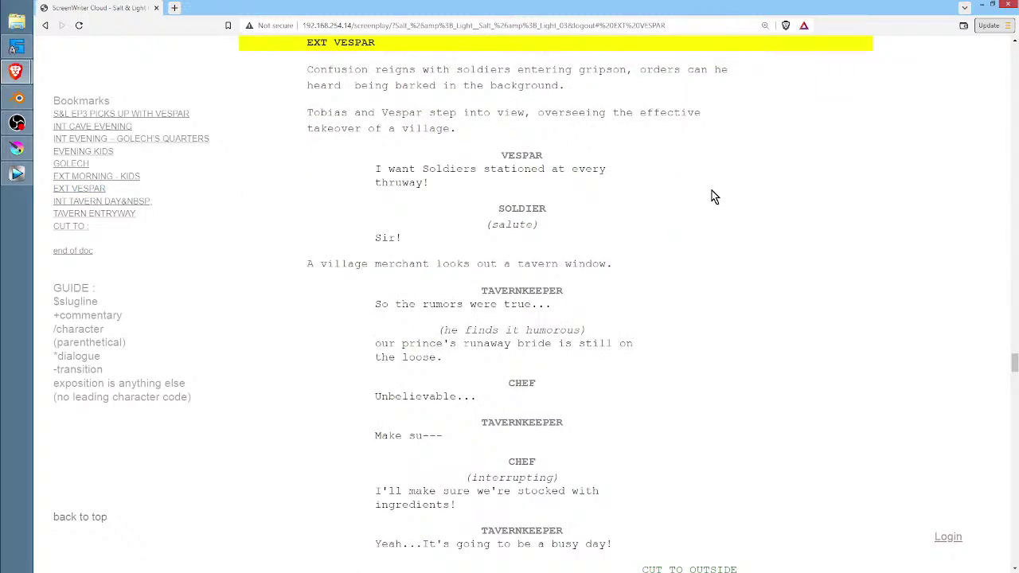
click(119, 177)
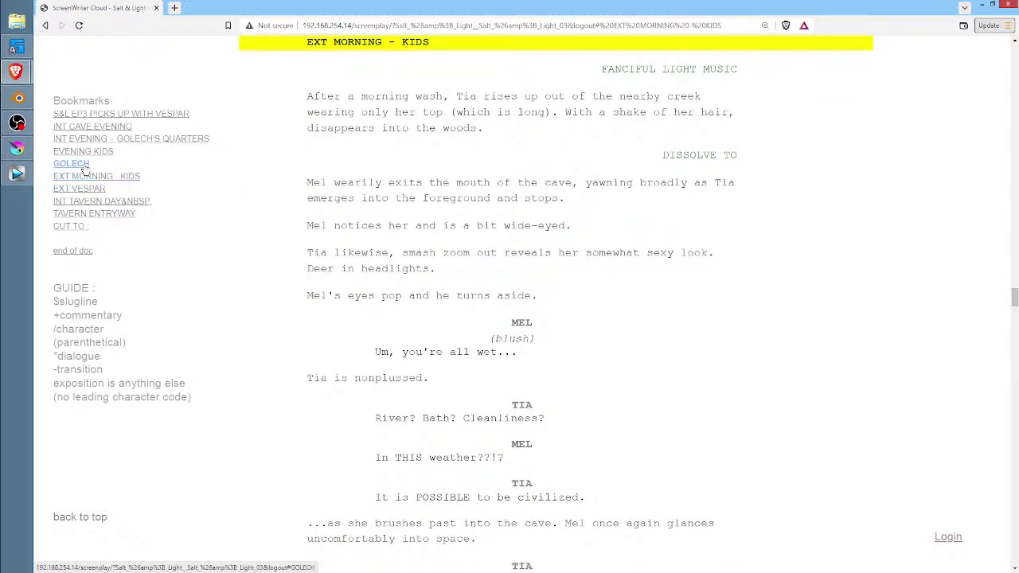
click(83, 164)
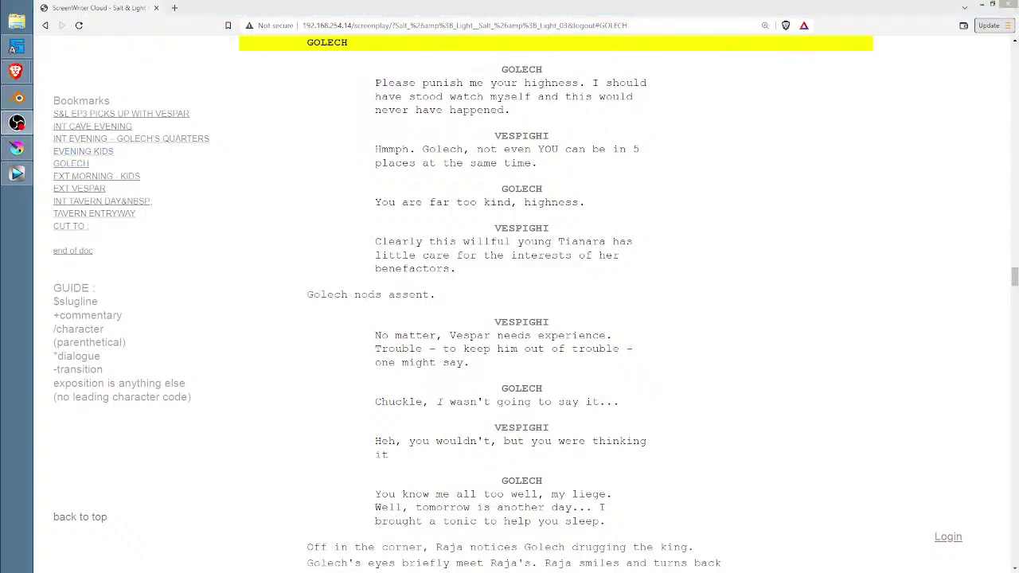
Read on from the Golech scene through the EXT MORNING - KIDS scene to the EXT VESPAR slugline.
scroll(682, 208, down, 5)
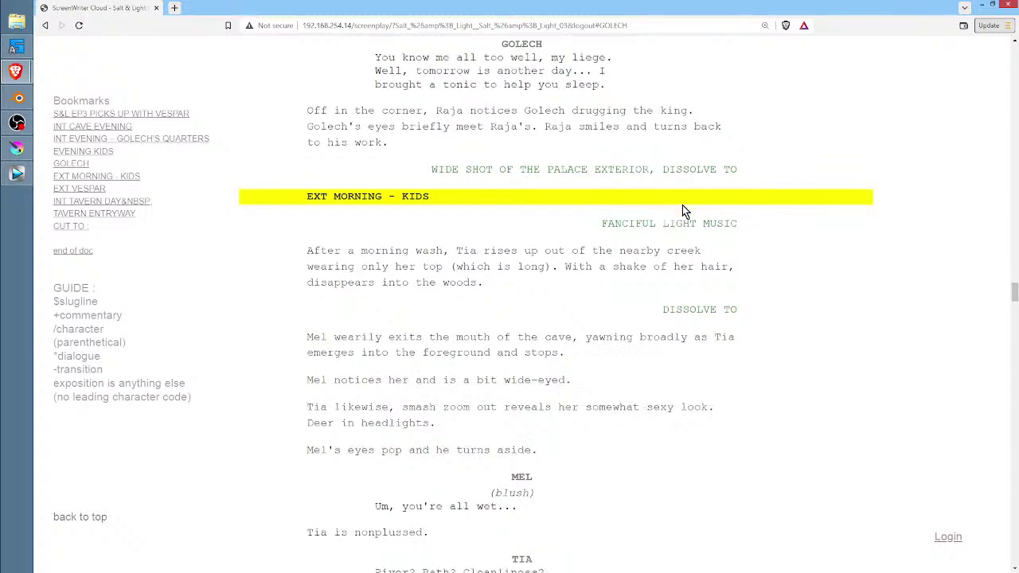
scroll(684, 210, down, 2)
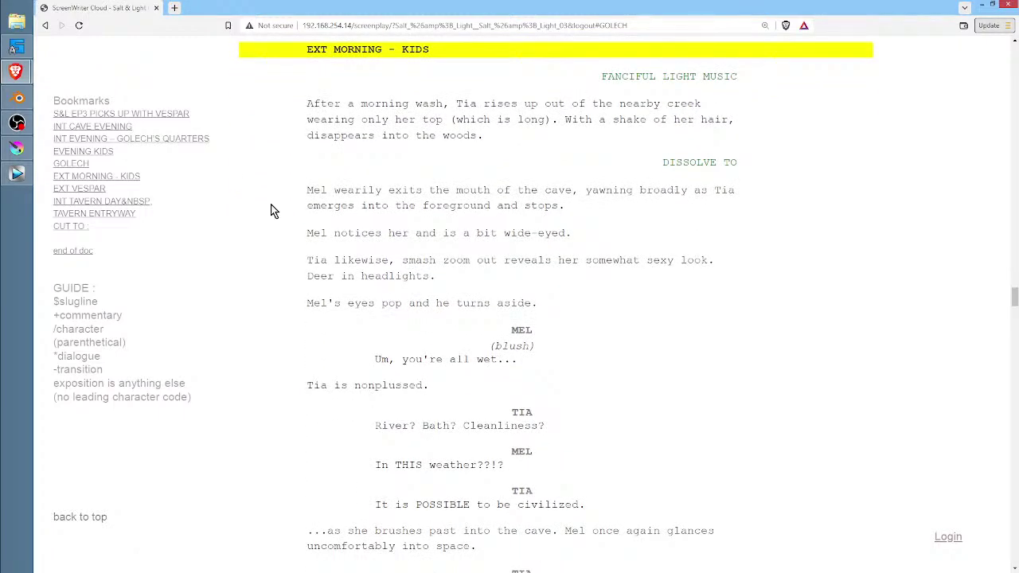
scroll(629, 215, down, 5)
scroll(633, 212, down, 18)
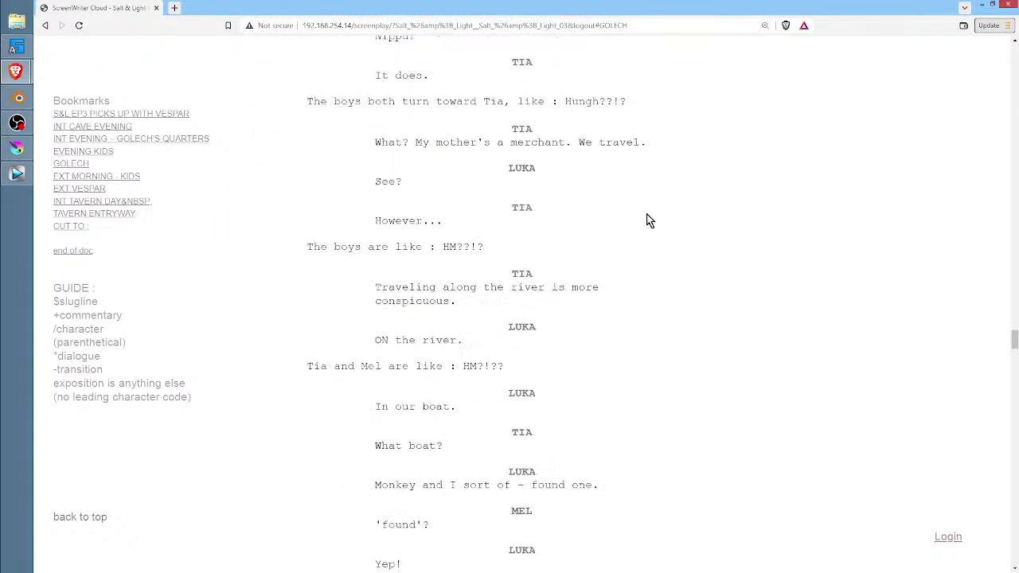
scroll(653, 209, up, 1)
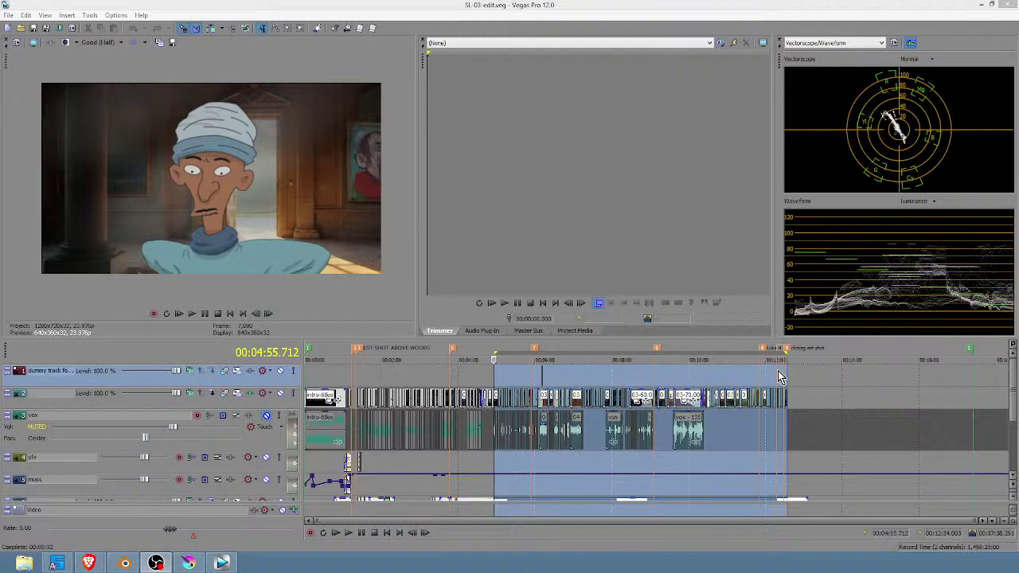
Switch to Vegas Pro and review the second half of the SL-03-edit timeline, placing the playhead at about 00:12:17.
click(779, 377)
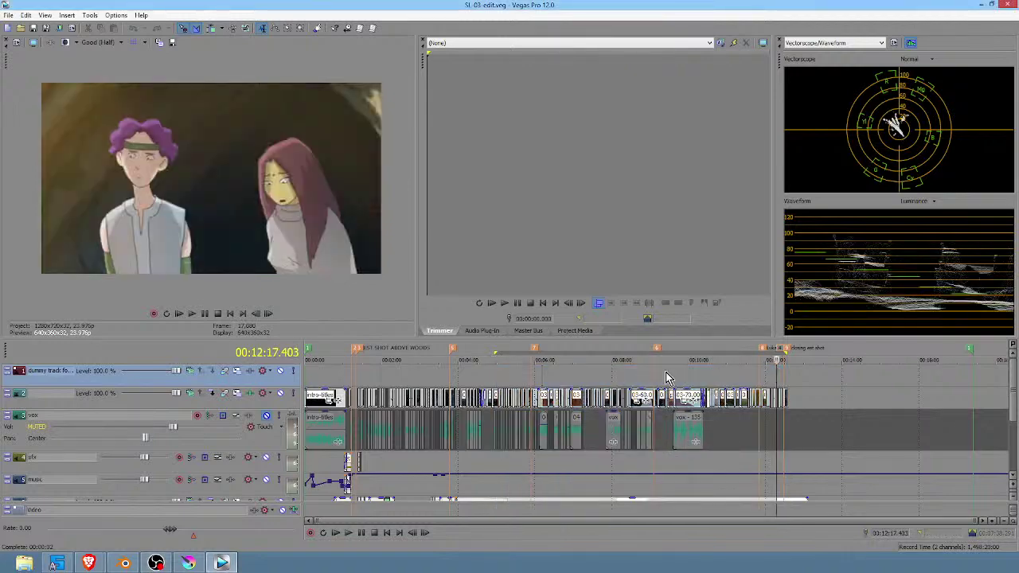
drag(600, 379, 752, 390)
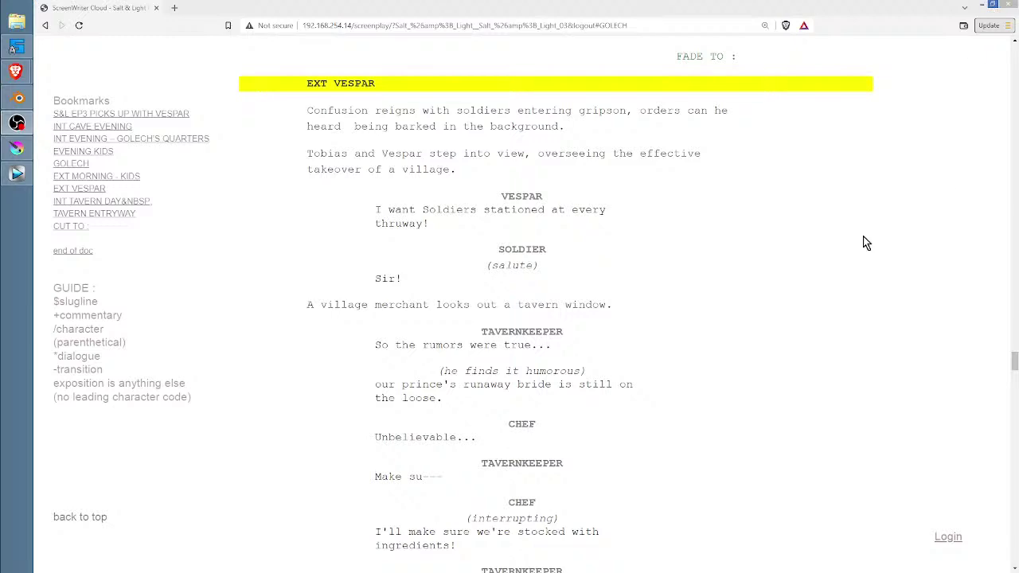
click(720, 218)
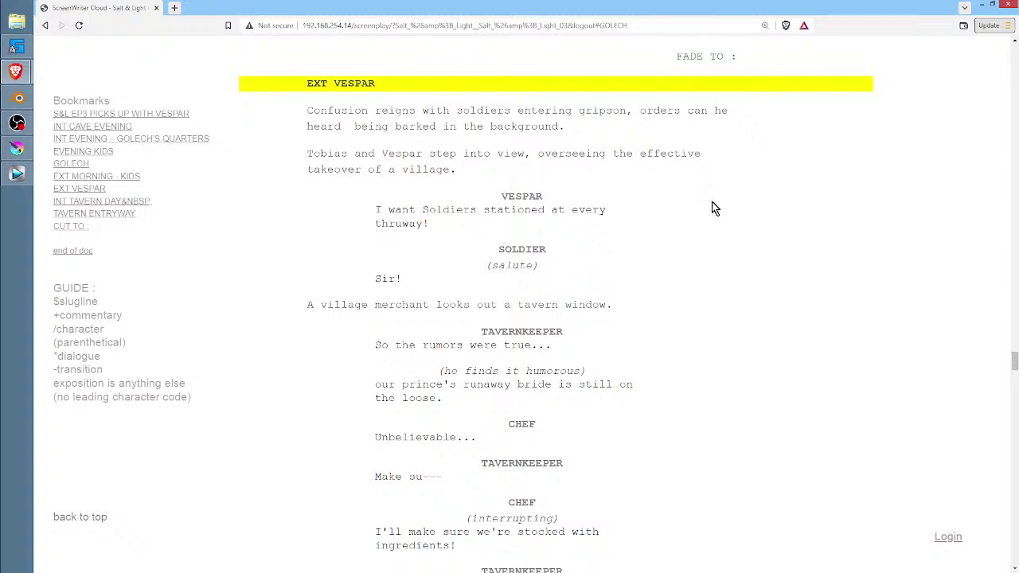
key(ctrl+minus)
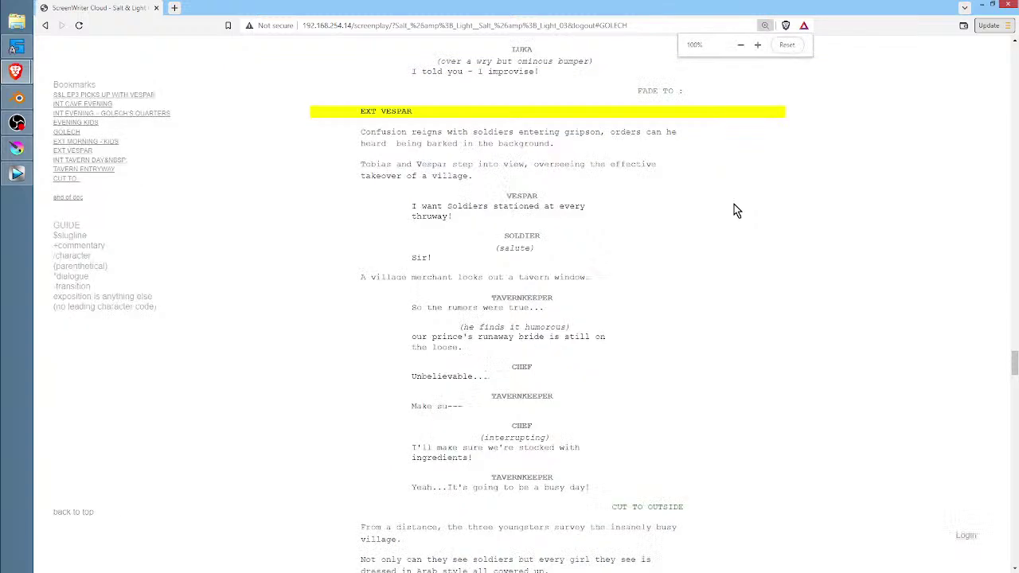
ctrl+scroll(755, 210, up, 3)
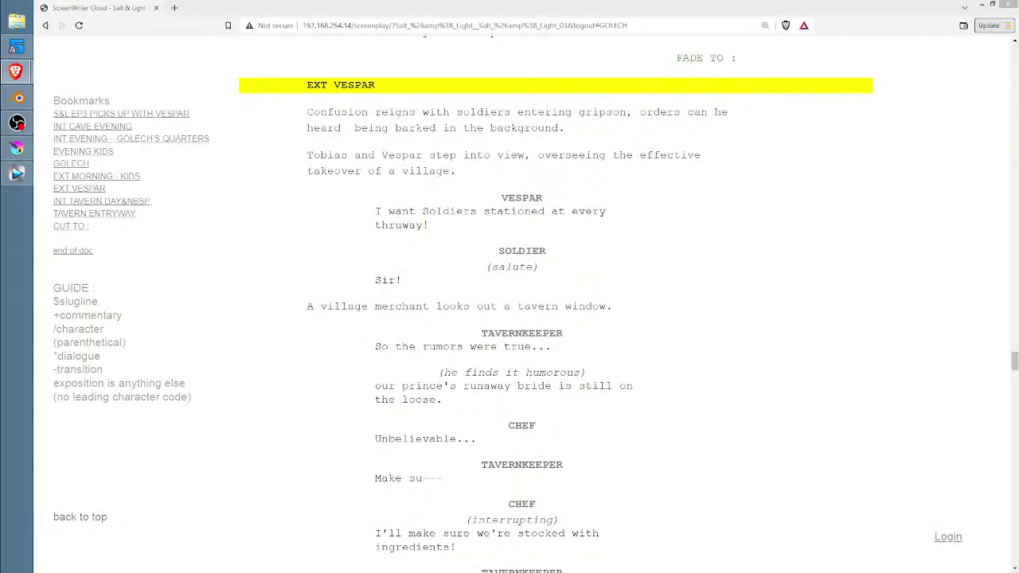
click(693, 214)
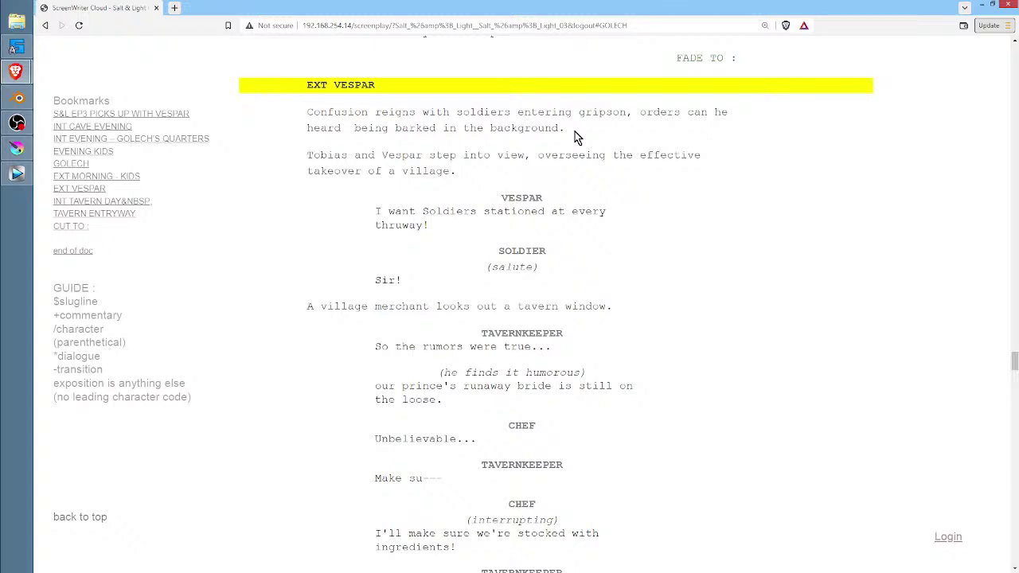
Switch to Blender and sketch a jagged outcrop with a leafy plant in the left foreground of the camera frame.
mouse_move(17, 98)
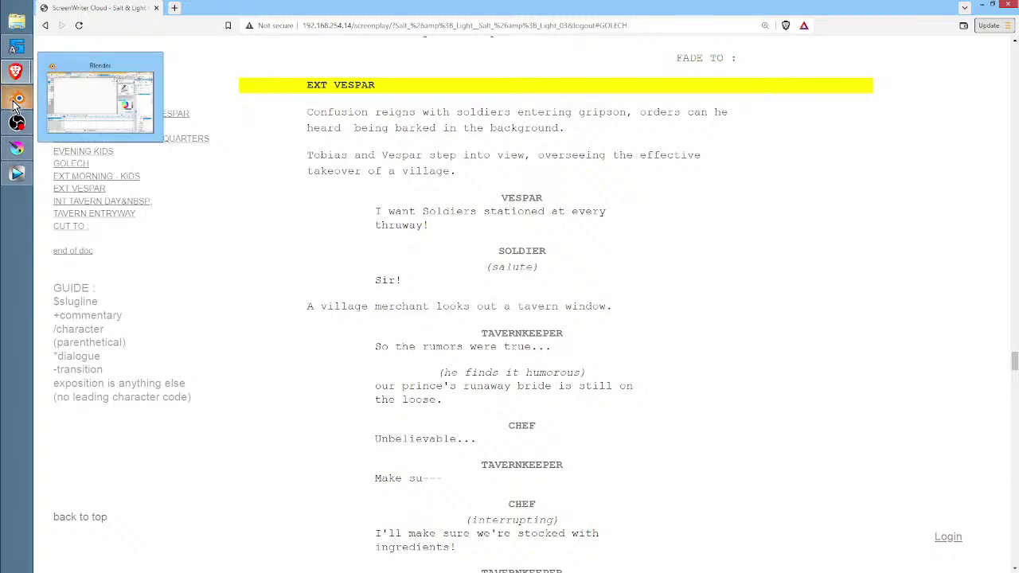
click(66, 120)
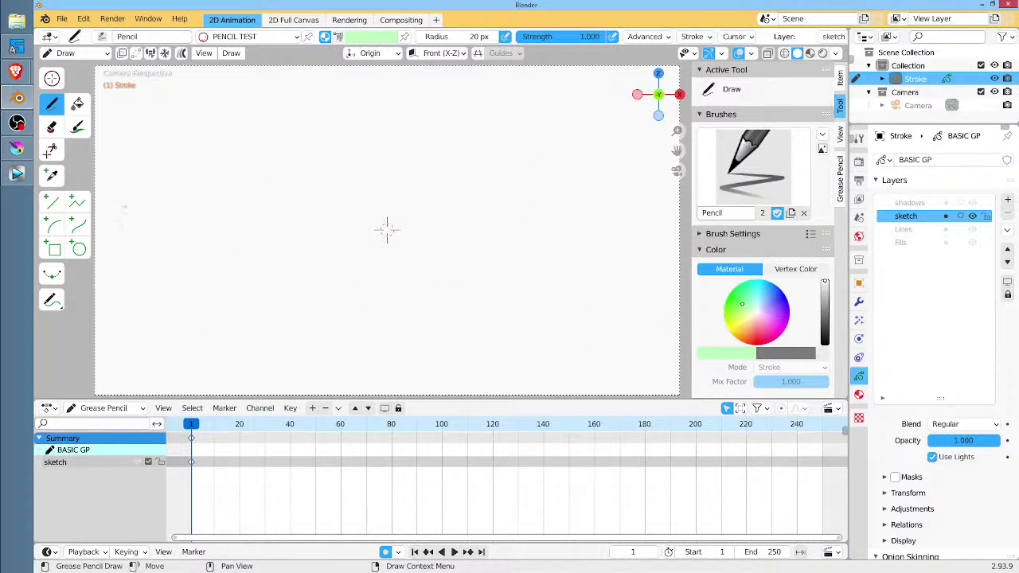
mouse_move(136, 190)
mouse_down()
mouse_move(151, 181)
mouse_move(220, 295)
mouse_move(197, 207)
mouse_move(188, 321)
mouse_move(283, 366)
mouse_move(269, 320)
mouse_move(296, 379)
mouse_up()
mouse_move(252, 304)
mouse_down()
mouse_move(237, 276)
mouse_move(277, 280)
mouse_move(249, 309)
mouse_up()
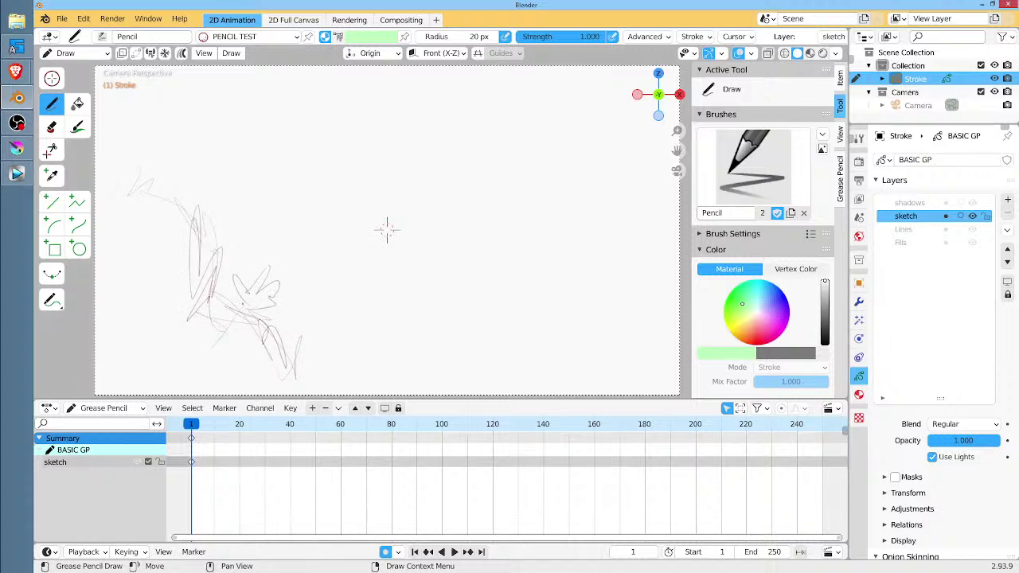
drag(176, 174, 178, 203)
Sketch hatched rocks in the right foreground and a rough bank sloping down from them to the lower middle of the frame.
mouse_move(647, 264)
mouse_down()
mouse_move(629, 283)
mouse_move(648, 304)
mouse_move(615, 310)
mouse_up()
mouse_move(657, 264)
mouse_down()
mouse_move(615, 290)
mouse_move(598, 348)
mouse_move(639, 318)
mouse_up()
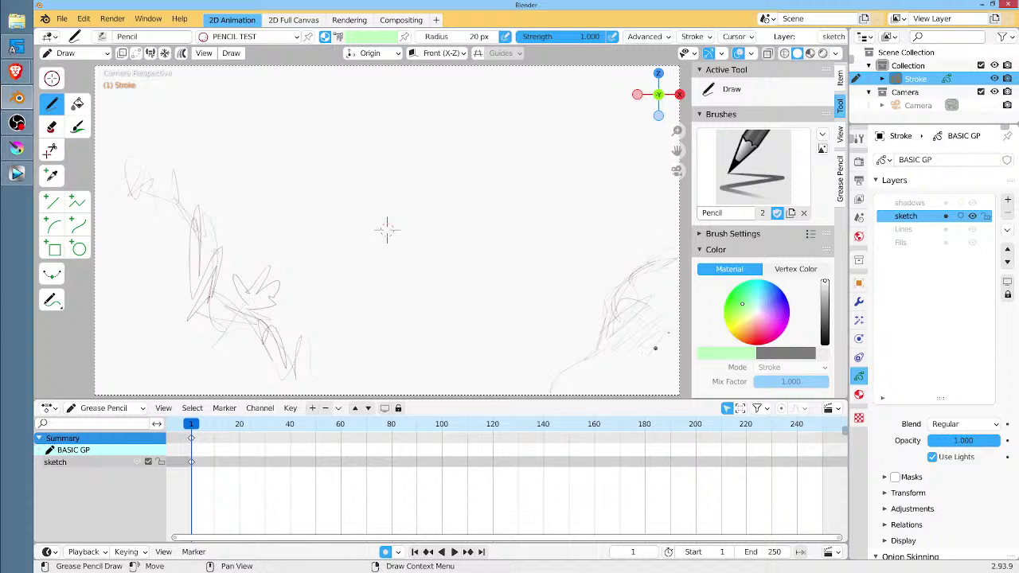
drag(544, 379, 527, 388)
drag(477, 301, 523, 301)
mouse_move(589, 288)
mouse_down()
mouse_move(570, 301)
mouse_move(603, 272)
mouse_up()
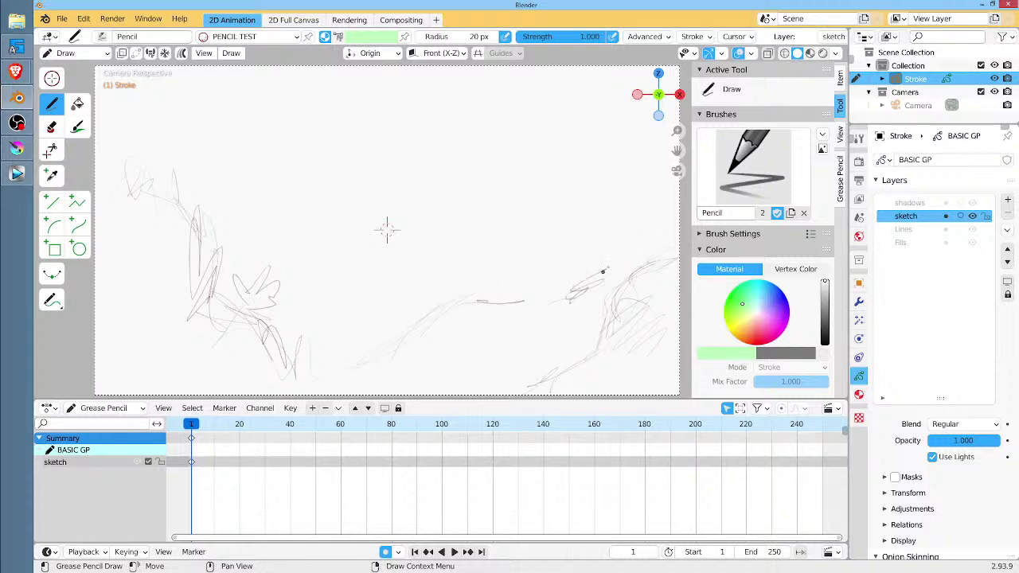
mouse_move(671, 208)
mouse_down()
mouse_move(605, 263)
mouse_move(640, 227)
mouse_move(594, 257)
mouse_move(547, 334)
mouse_up()
mouse_move(581, 291)
mouse_down()
mouse_move(456, 331)
mouse_move(535, 310)
mouse_move(423, 321)
mouse_move(432, 336)
mouse_move(382, 358)
mouse_up()
mouse_move(372, 373)
mouse_down()
mouse_move(312, 382)
mouse_move(363, 371)
mouse_up()
Draw a horizon line across the middle of the frame and the tall vertical edges of a central building above it.
mouse_move(446, 241)
mouse_down()
mouse_move(278, 245)
mouse_move(605, 252)
mouse_up()
drag(522, 245, 374, 247)
drag(382, 137, 380, 210)
drag(368, 108, 372, 261)
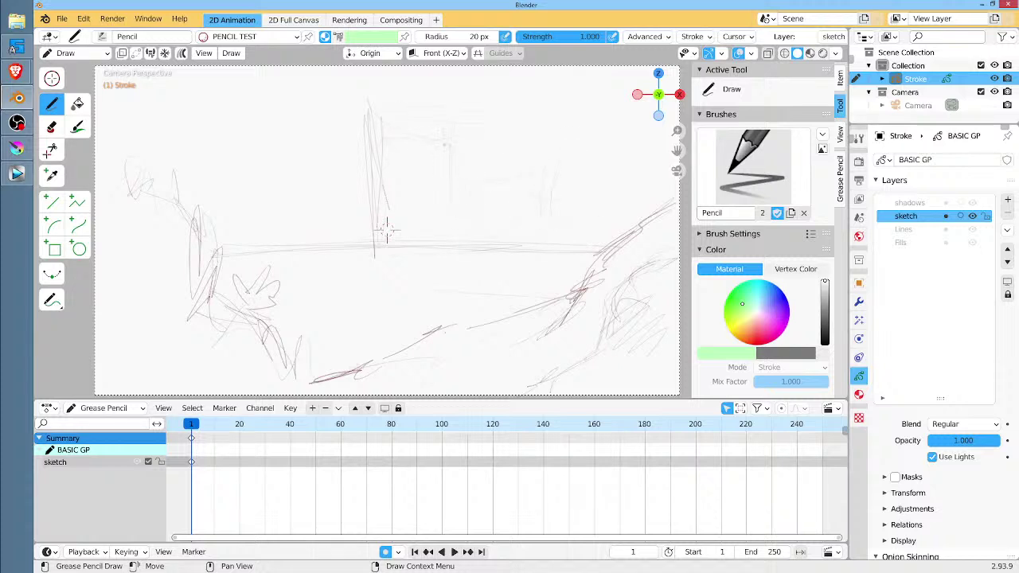
Sketch the flat top and right side of the central building and a lower block adjoining it on the right.
mouse_move(382, 143)
mouse_down()
mouse_move(447, 140)
mouse_move(440, 222)
mouse_up()
drag(441, 143, 439, 228)
mouse_move(458, 182)
mouse_down()
mouse_move(503, 178)
mouse_move(496, 226)
mouse_up()
drag(502, 191, 501, 222)
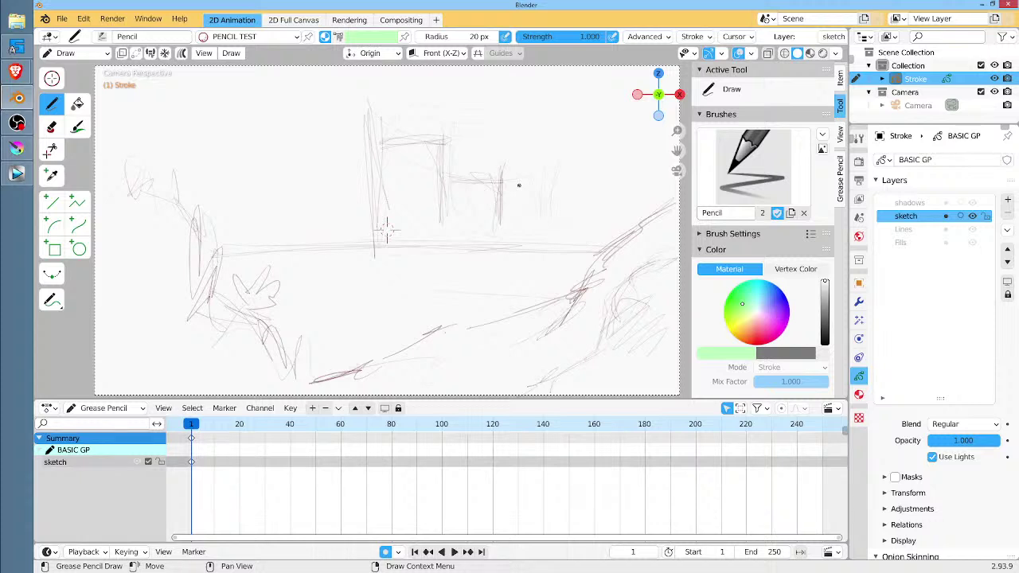
Reinforce the central building's left edge and sketch a lower flat-topped block adjoining it on the left.
mouse_move(393, 141)
mouse_down()
mouse_move(445, 137)
mouse_move(376, 141)
mouse_move(376, 232)
mouse_up()
drag(366, 168, 364, 240)
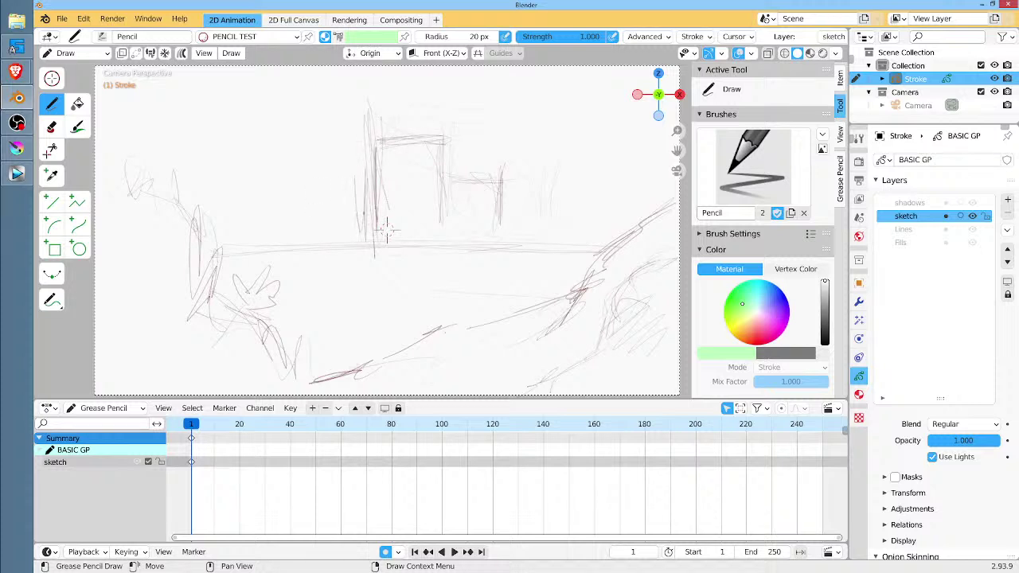
drag(366, 186, 311, 190)
drag(323, 183, 318, 253)
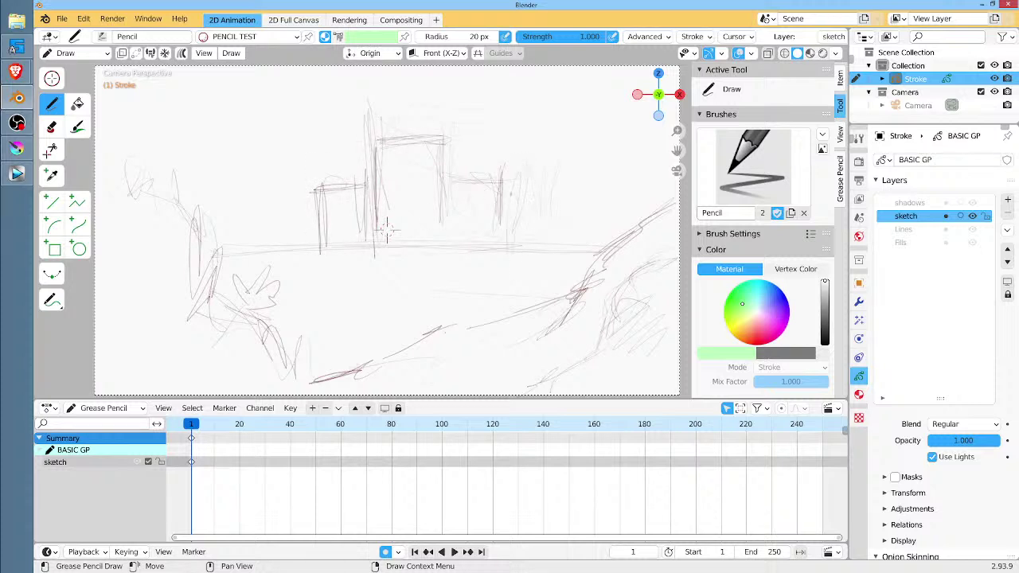
Sketch a small low flat-topped block standing on the horizon at the right end of the village.
mouse_move(548, 212)
mouse_down()
mouse_move(549, 230)
mouse_move(594, 211)
mouse_up()
drag(589, 206, 589, 248)
drag(538, 211, 533, 248)
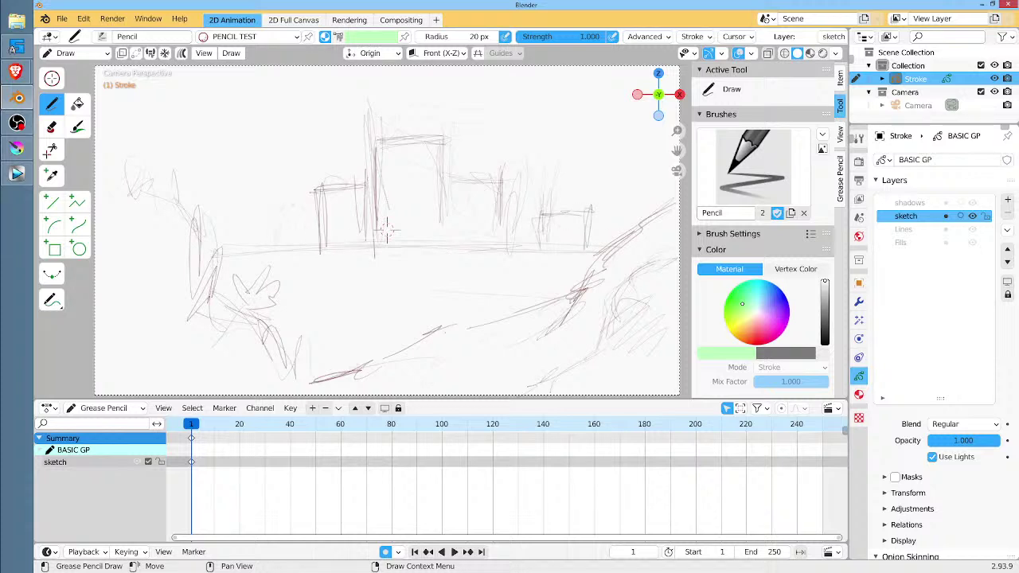
Sketch a tall flat-topped tower on the village's left side and a light arch inside the central building.
mouse_move(295, 142)
mouse_down()
mouse_move(300, 217)
mouse_move(320, 203)
mouse_up()
drag(309, 121, 314, 257)
mouse_move(306, 144)
mouse_down()
mouse_move(264, 144)
mouse_move(271, 251)
mouse_up()
drag(268, 188, 269, 242)
drag(296, 129, 307, 253)
drag(299, 179, 305, 248)
drag(266, 145, 269, 236)
drag(267, 181, 269, 245)
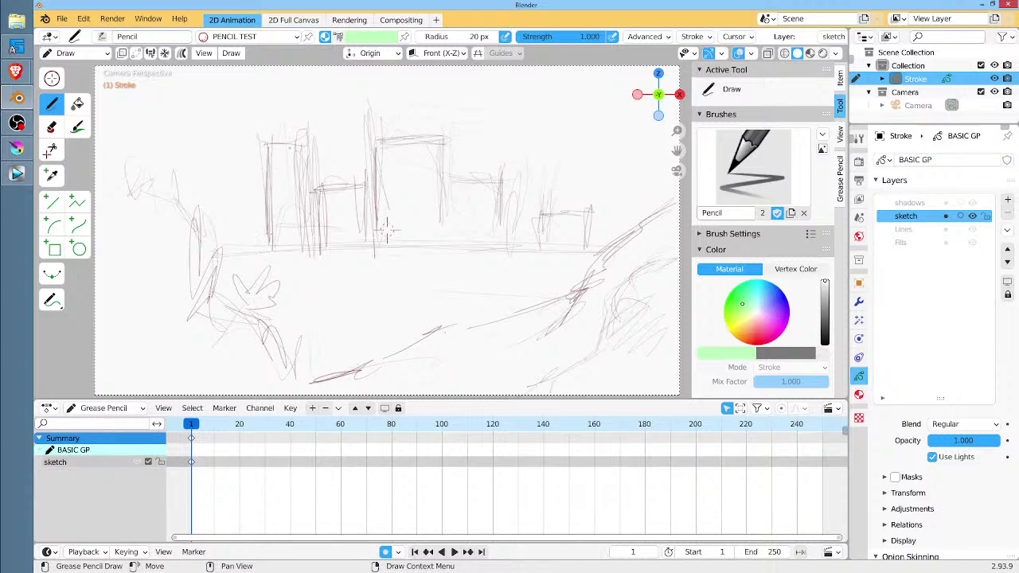
drag(296, 148, 280, 148)
drag(305, 152, 310, 258)
drag(409, 181, 439, 167)
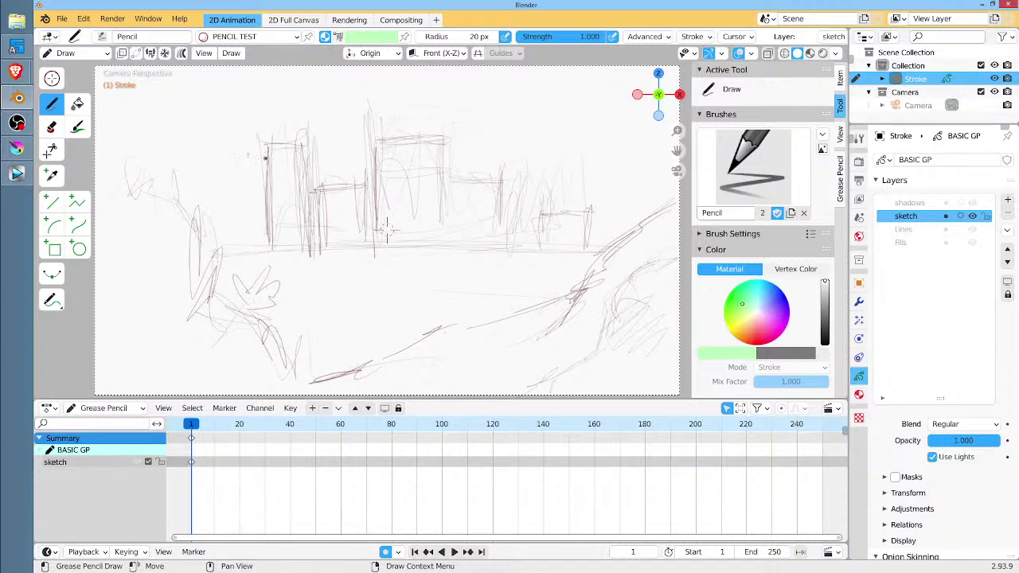
Erase the tall tops of the tower and central building and draw a low, nearly level roofline across the village.
mouse_move(503, 147)
ctrl+mouse_down()
mouse_move(244, 141)
mouse_move(509, 135)
mouse_move(498, 156)
mouse_move(226, 177)
ctrl+mouse_up()
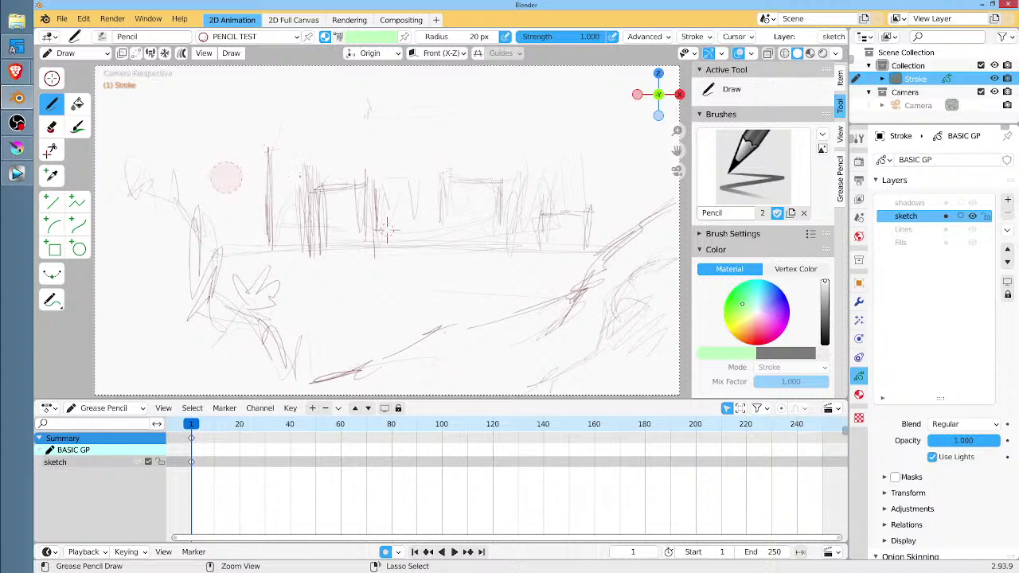
ctrl+drag(502, 181, 466, 143)
drag(376, 191, 406, 183)
drag(409, 189, 471, 177)
drag(357, 185, 598, 182)
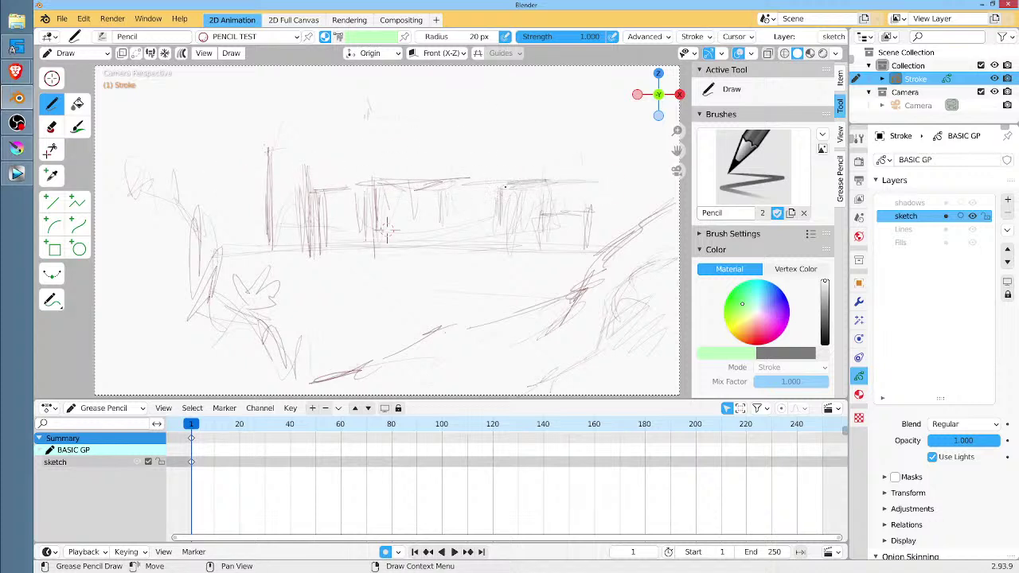
ctrl+drag(291, 133, 288, 150)
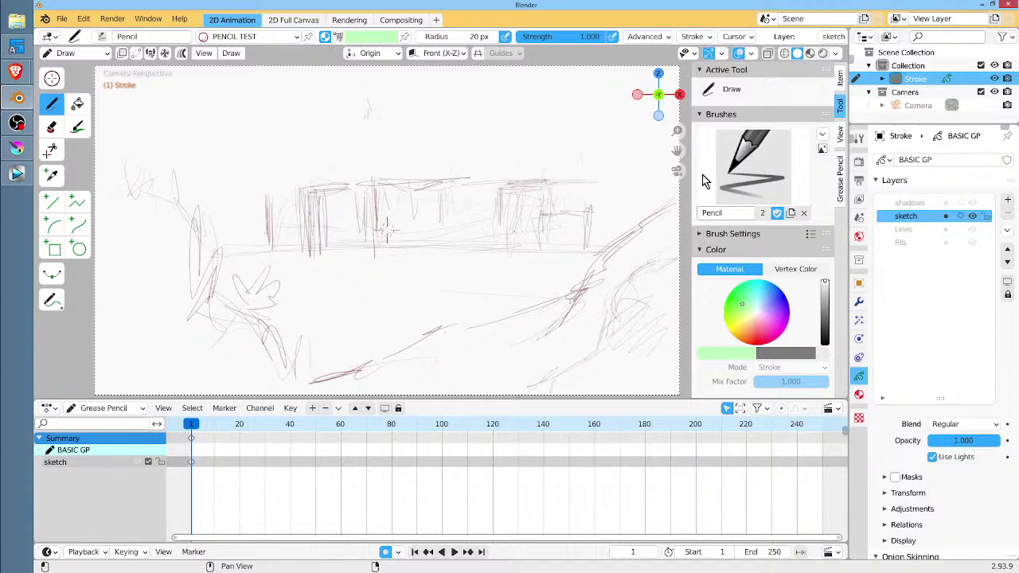
Try a tall vertical line left of the village, erase it, and sketch a low flat-topped block there instead.
drag(232, 116, 238, 263)
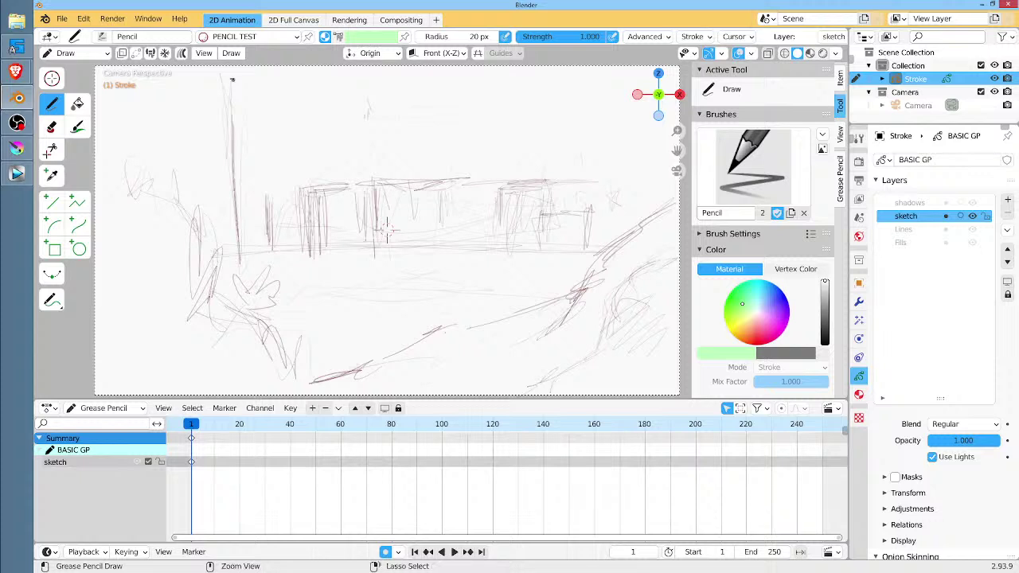
ctrl+drag(228, 84, 230, 216)
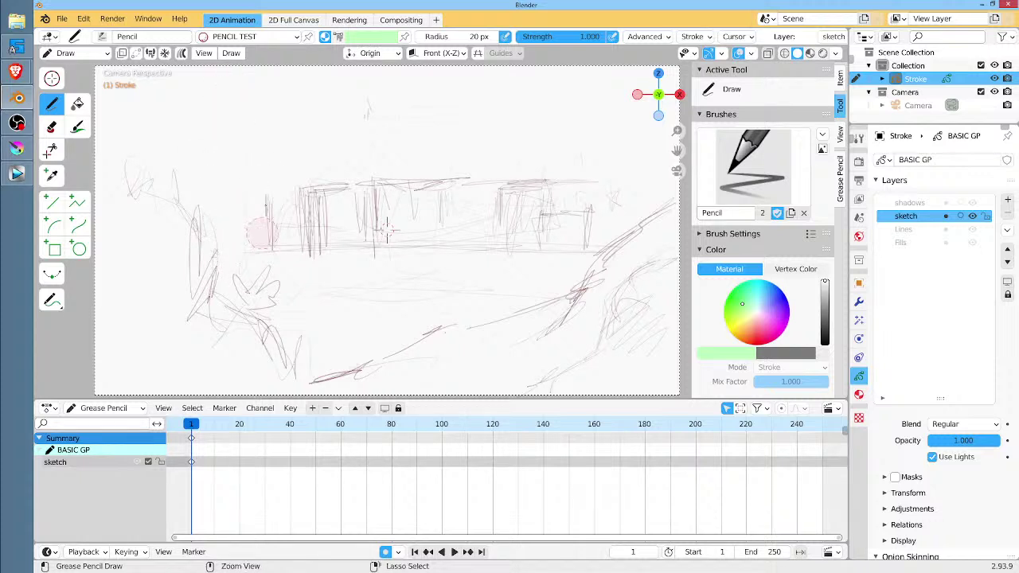
mouse_move(269, 249)
mouse_down()
mouse_move(271, 196)
mouse_move(206, 200)
mouse_move(236, 195)
mouse_move(225, 255)
mouse_up()
drag(230, 199, 231, 255)
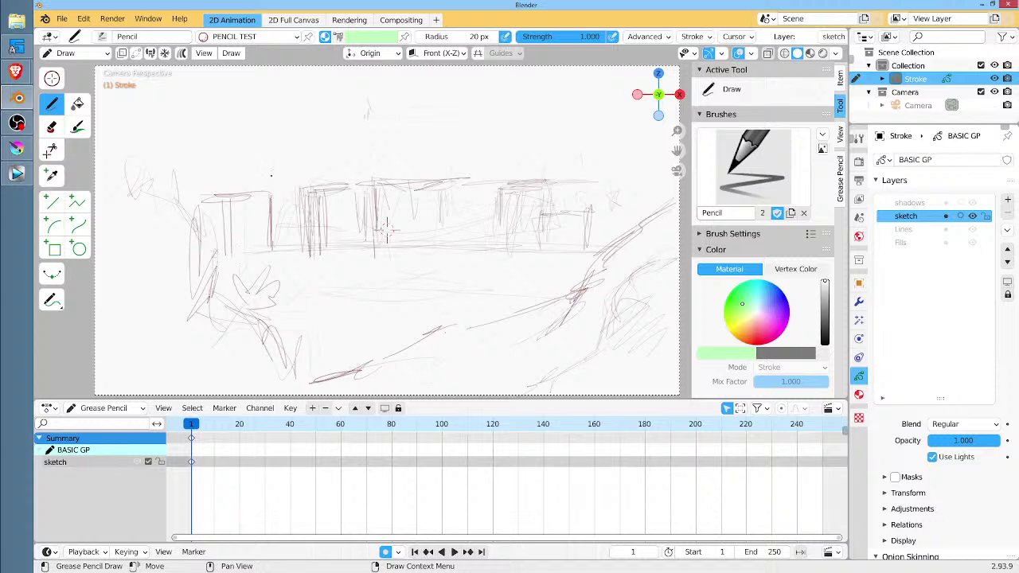
mouse_move(271, 175)
mouse_down()
mouse_move(270, 200)
mouse_move(303, 169)
mouse_move(302, 225)
mouse_up()
drag(305, 179, 306, 239)
Select the village building points in Edit Mode and trackball-rotate them by about -0.6 and -70.5 degrees.
key(Tab)
mouse_move(585, 149)
mouse_down()
mouse_move(390, 137)
mouse_move(204, 200)
mouse_move(373, 270)
mouse_move(538, 264)
mouse_move(616, 207)
mouse_move(605, 178)
mouse_up()
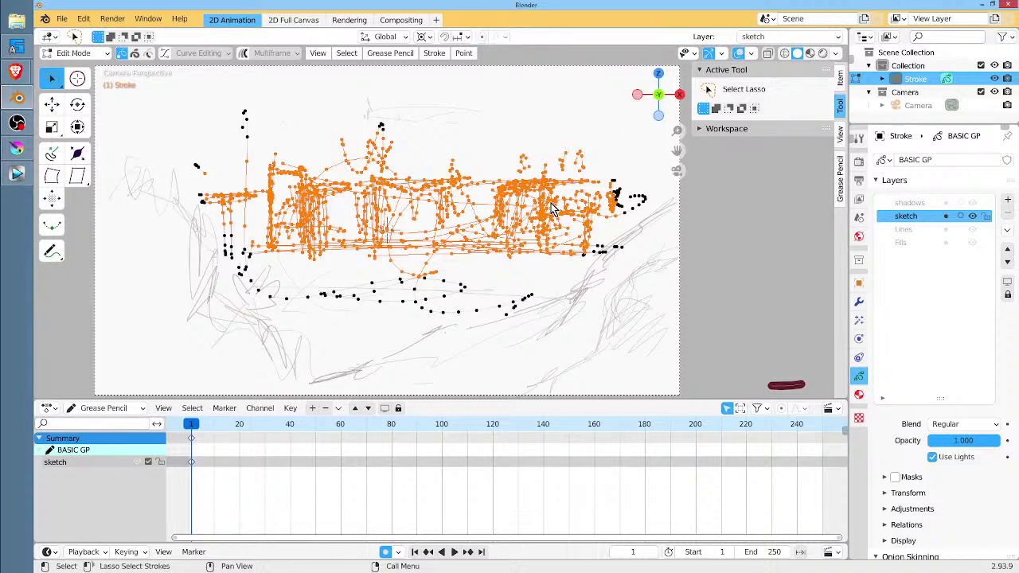
key(r)
key(r)
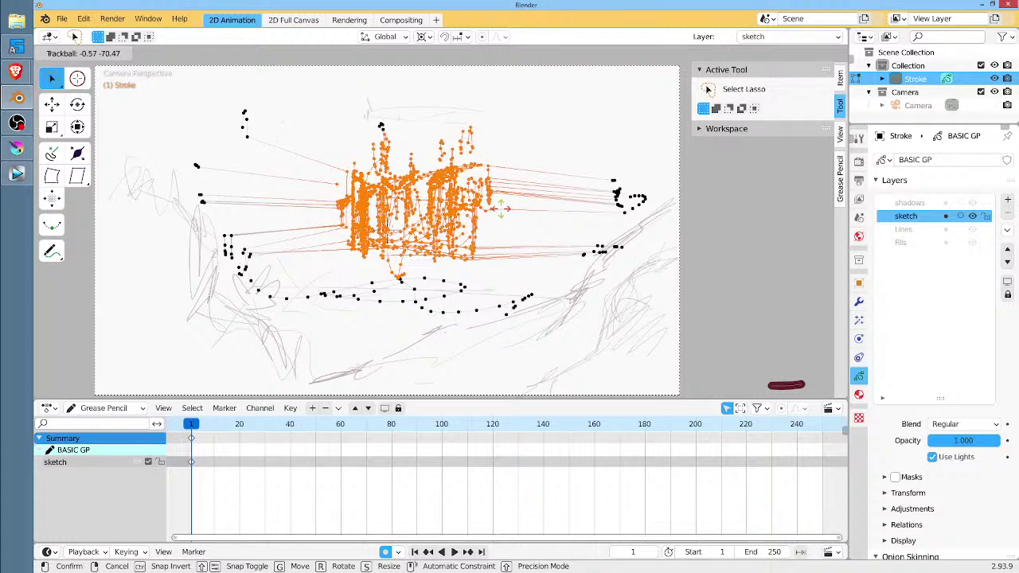
click(501, 209)
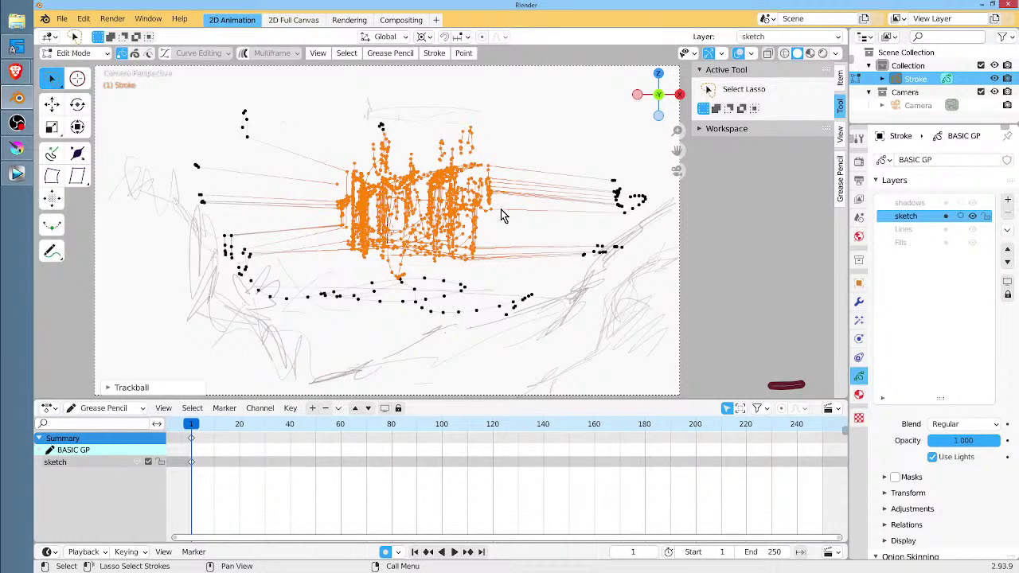
In the right side view, scale the selected buildings up about 2.2 times and flatten them along global Z.
key(KP_3)
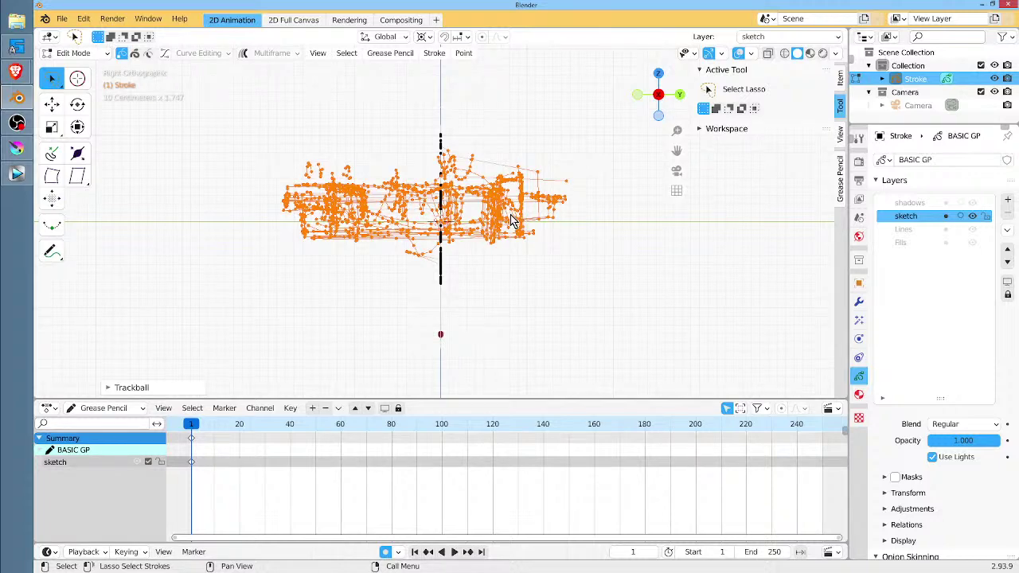
key(s)
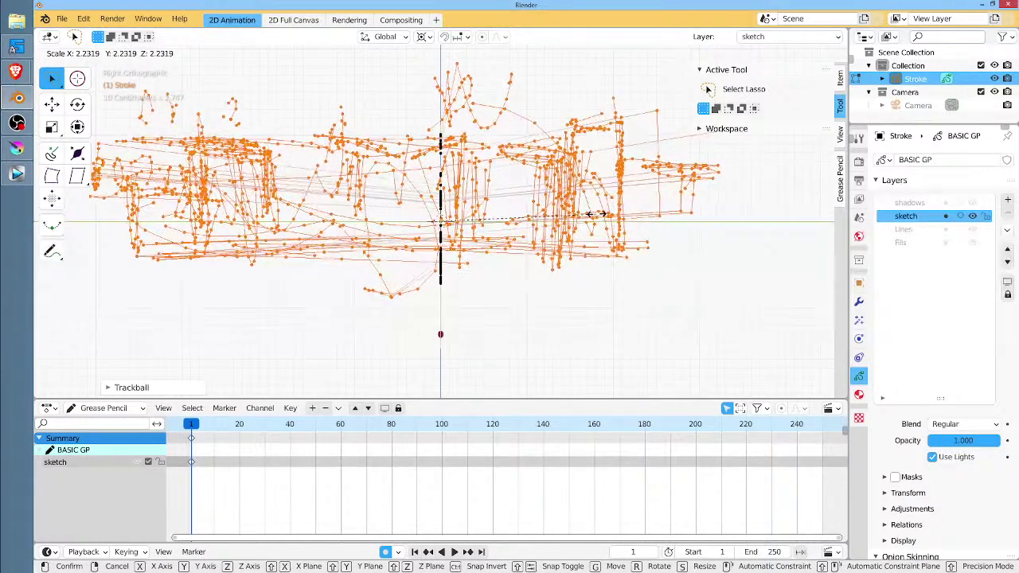
click(595, 213)
key(s)
key(x)
click(598, 228)
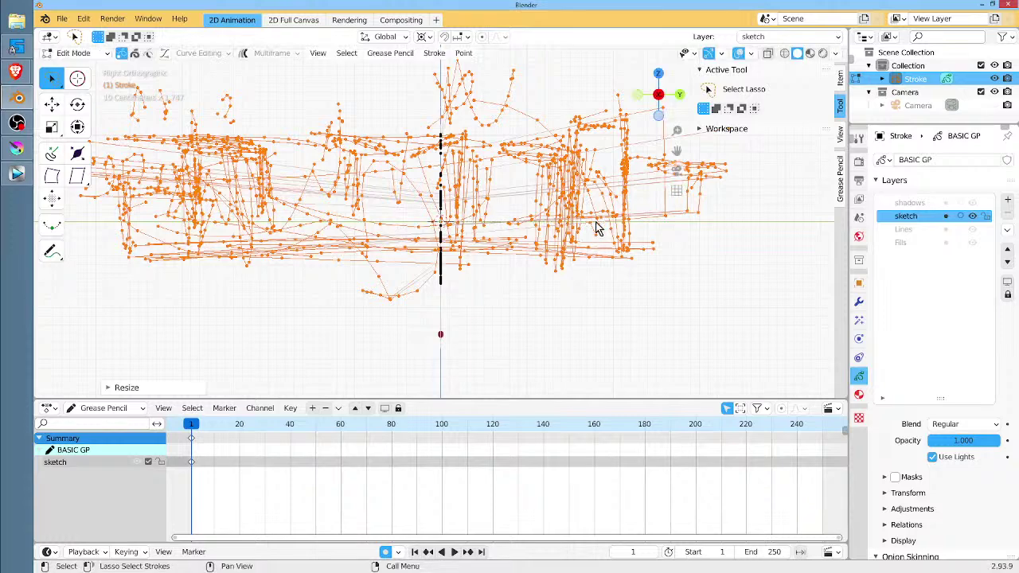
key(s)
key(z)
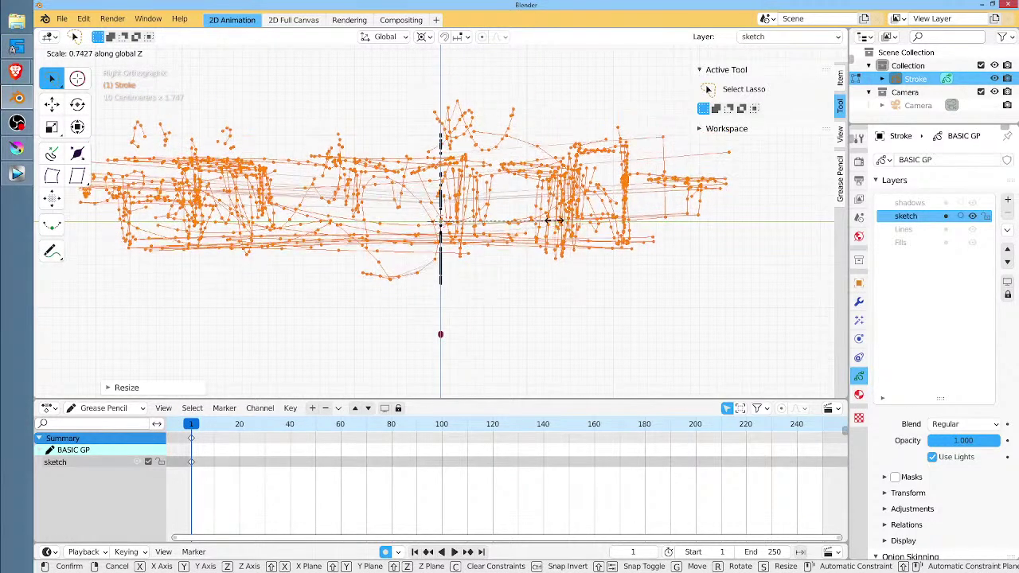
click(525, 231)
In the camera view, shrink the selected buildings to about 0.6 and trackball-rotate them slightly, about -1 and -5 degrees.
key(KP_0)
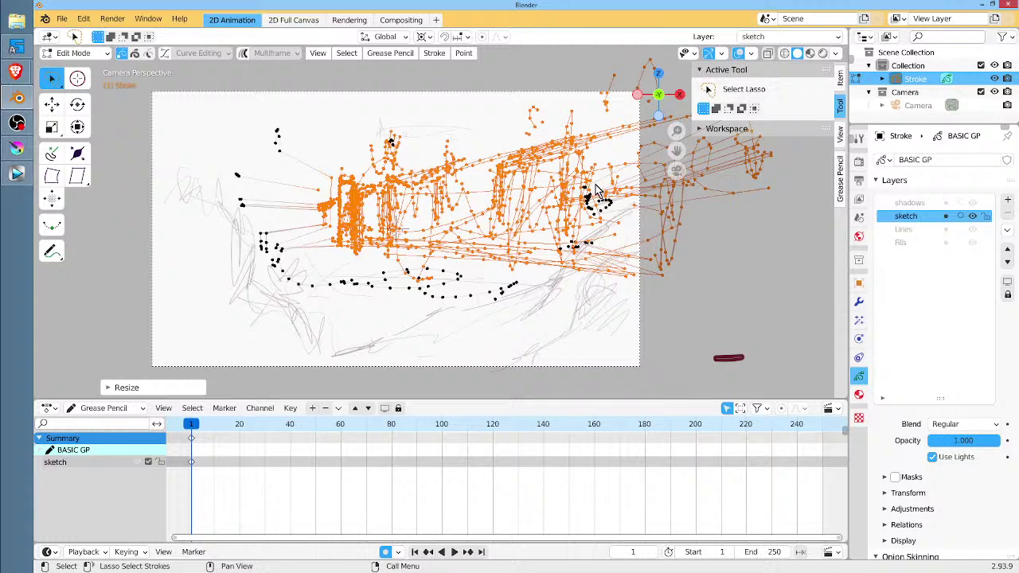
key(s)
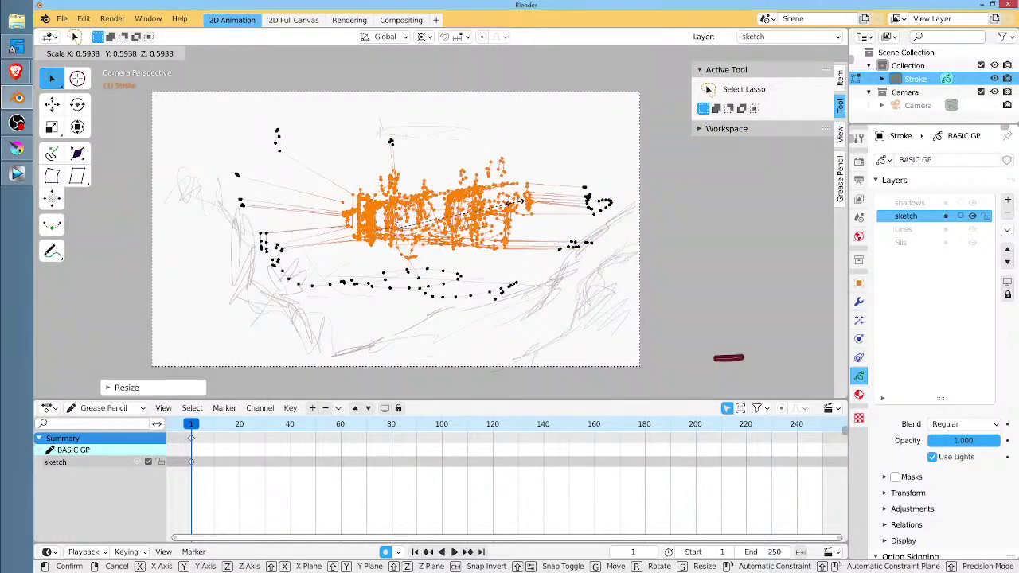
click(526, 198)
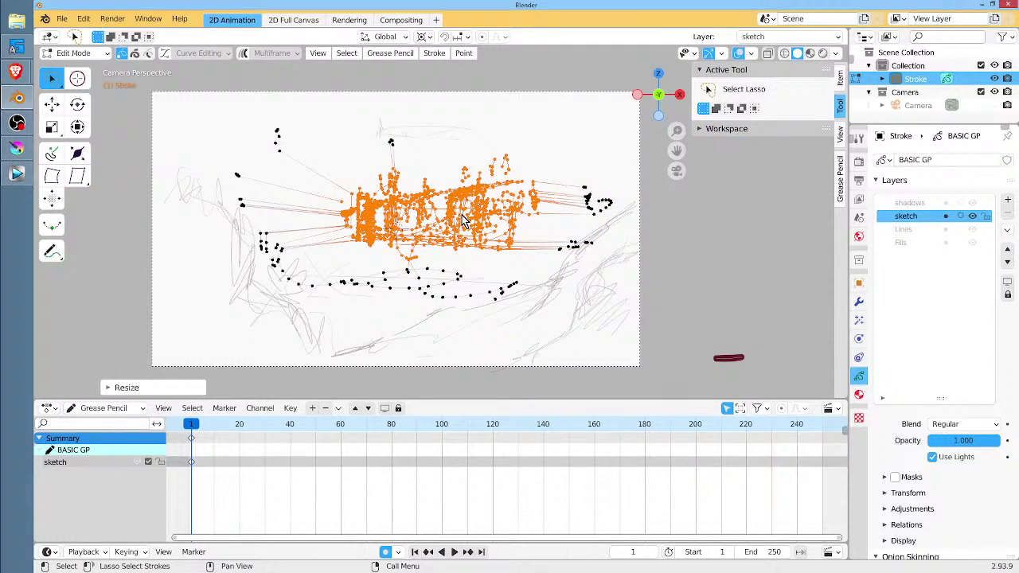
key(r)
key(r)
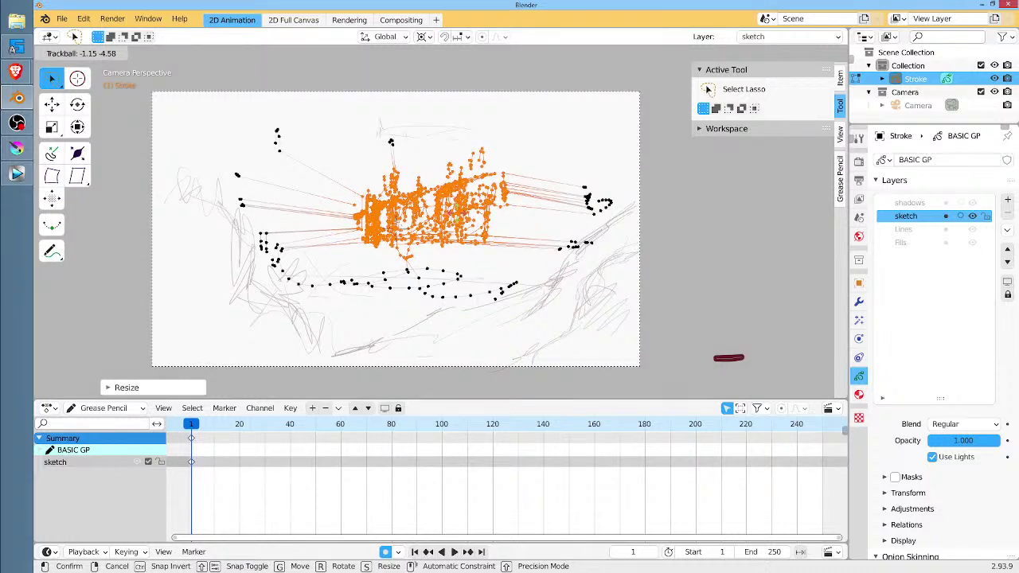
click(458, 215)
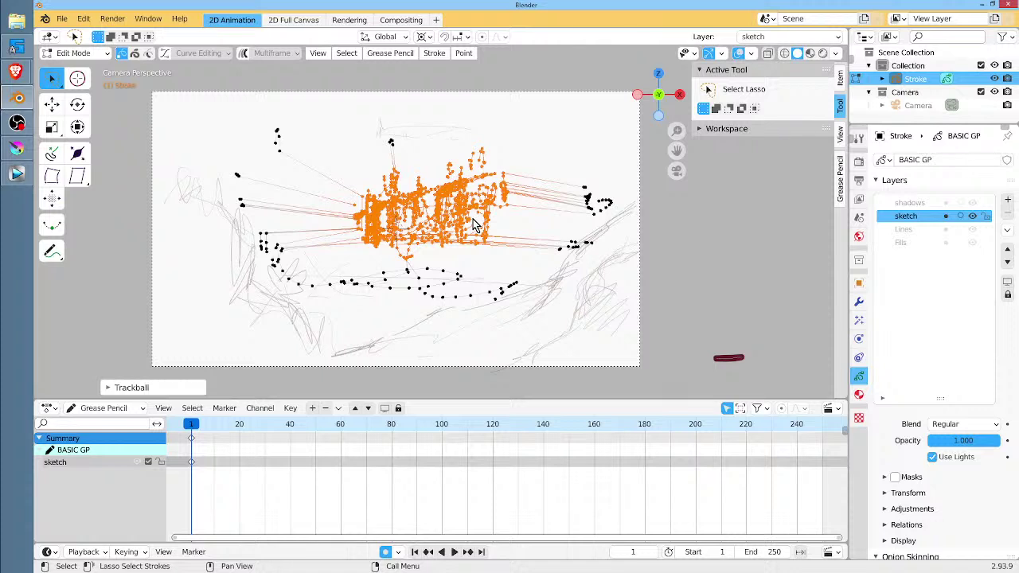
key(Tab)
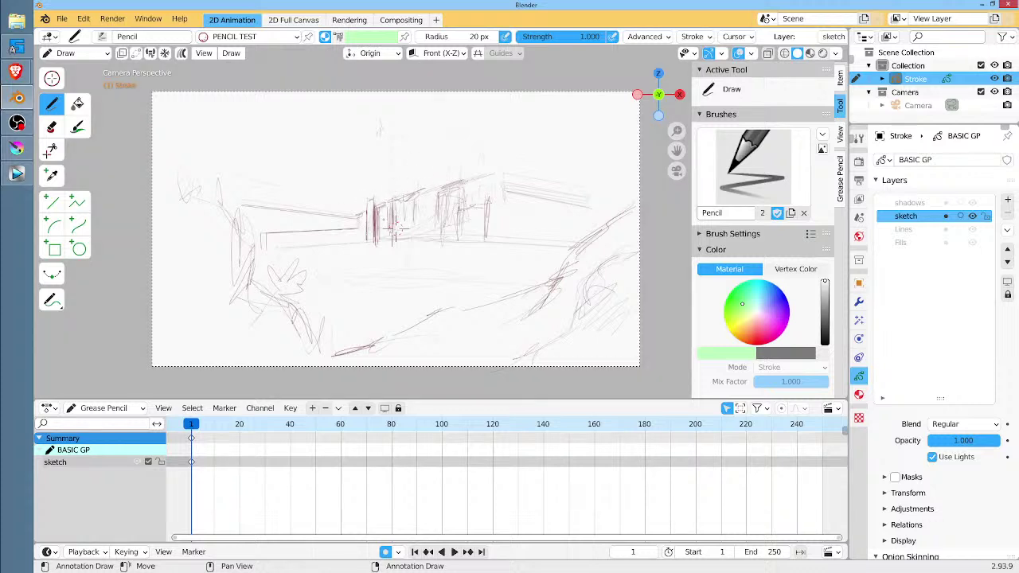
mouse_move(382, 196)
mouse_down()
mouse_move(522, 73)
mouse_move(511, 299)
mouse_up()
drag(390, 255, 453, 307)
key(ctrl+z)
key(ctrl+z)
key(ctrl+z)
key(ctrl+z)
key(Tab)
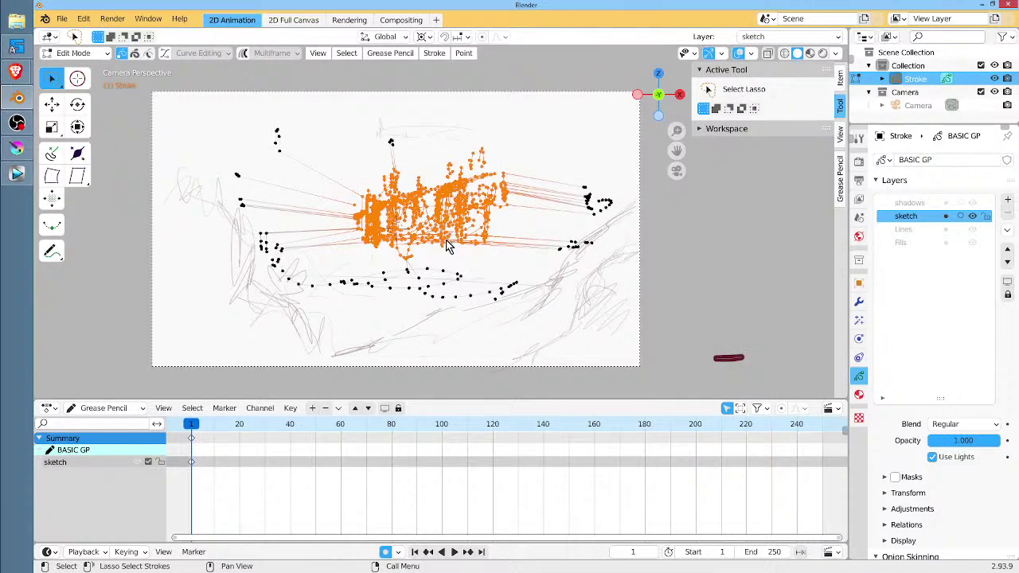
Move the selected buildings about 0.9 m to the right and slightly down within the camera frame.
key(KP_1)
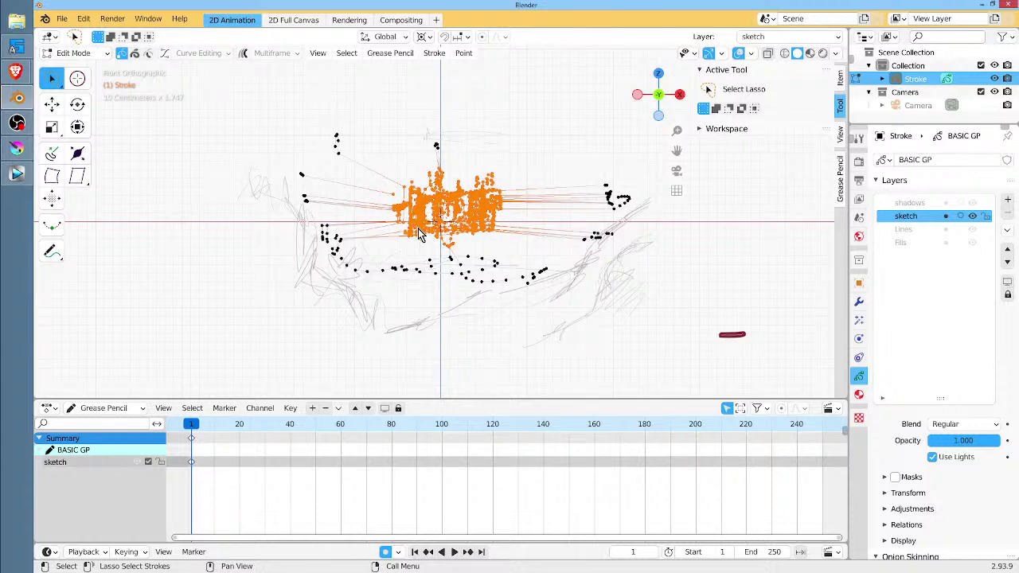
key(KP_0)
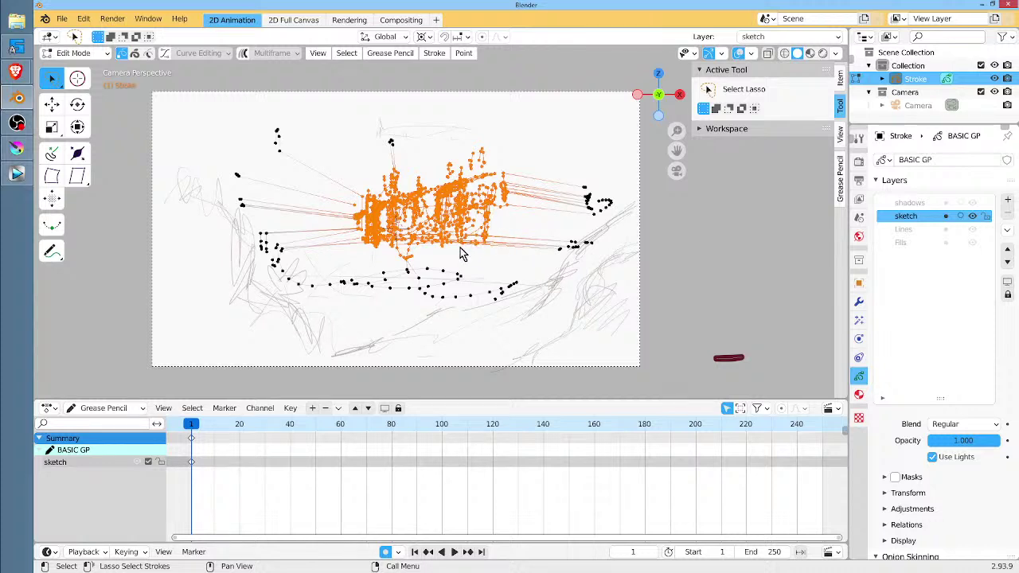
key(g)
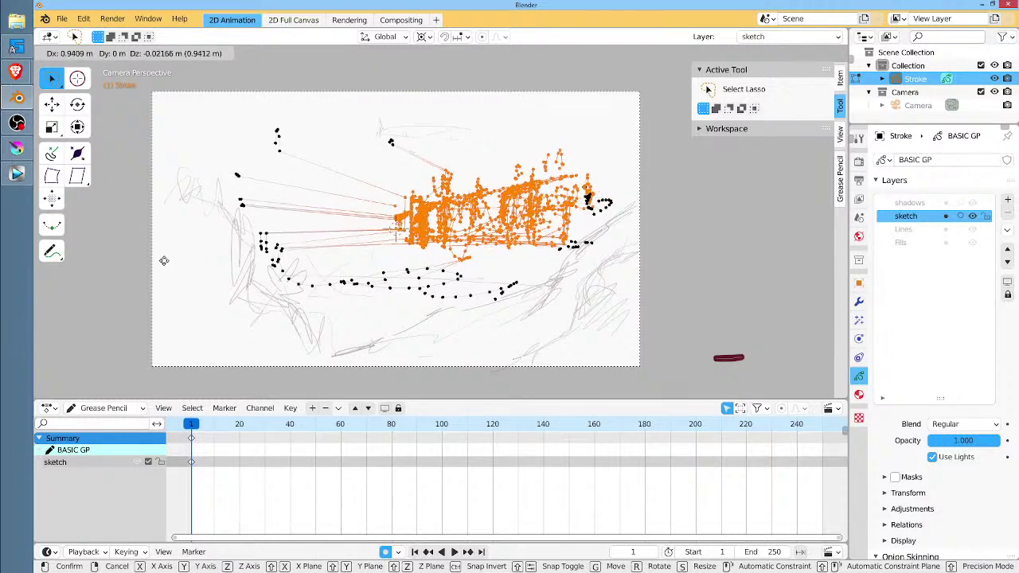
click(127, 303)
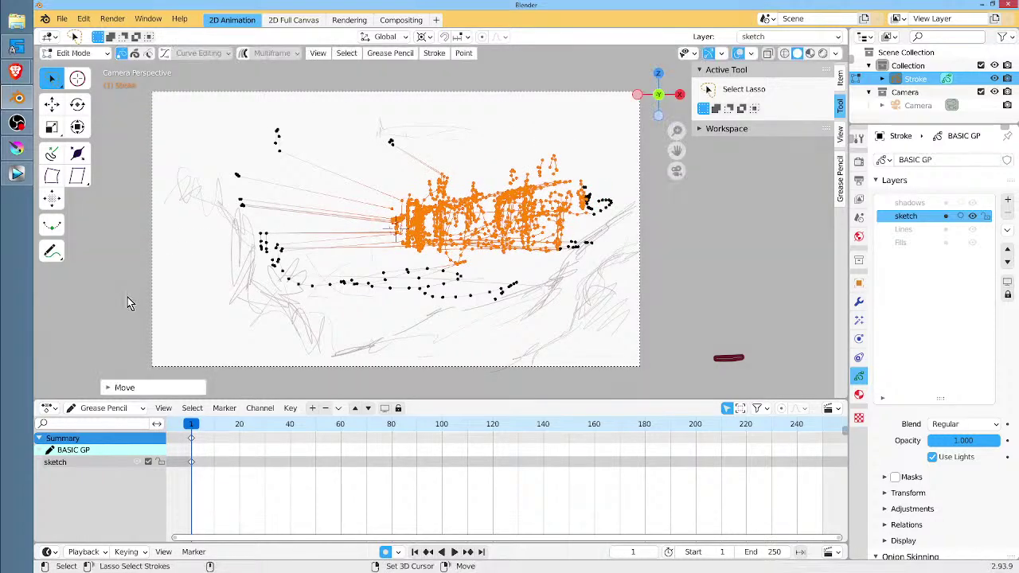
In Draw mode, sketch a tall thick post before the buildings' right side and rough ground lines along the village base.
key(Tab)
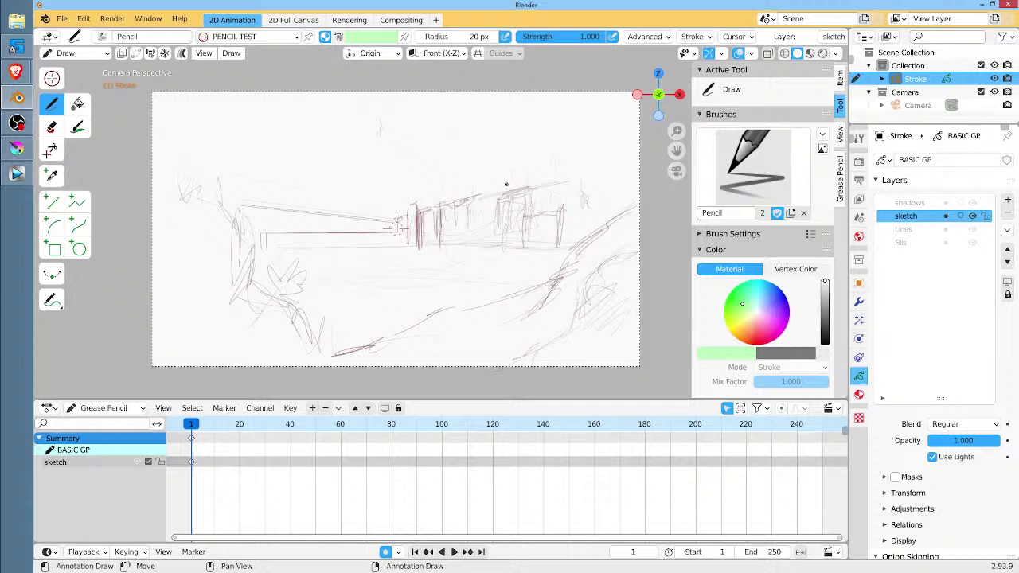
drag(521, 160, 522, 218)
drag(524, 231, 527, 273)
drag(519, 205, 515, 266)
mouse_move(515, 139)
mouse_down()
mouse_move(516, 280)
mouse_move(511, 162)
mouse_up()
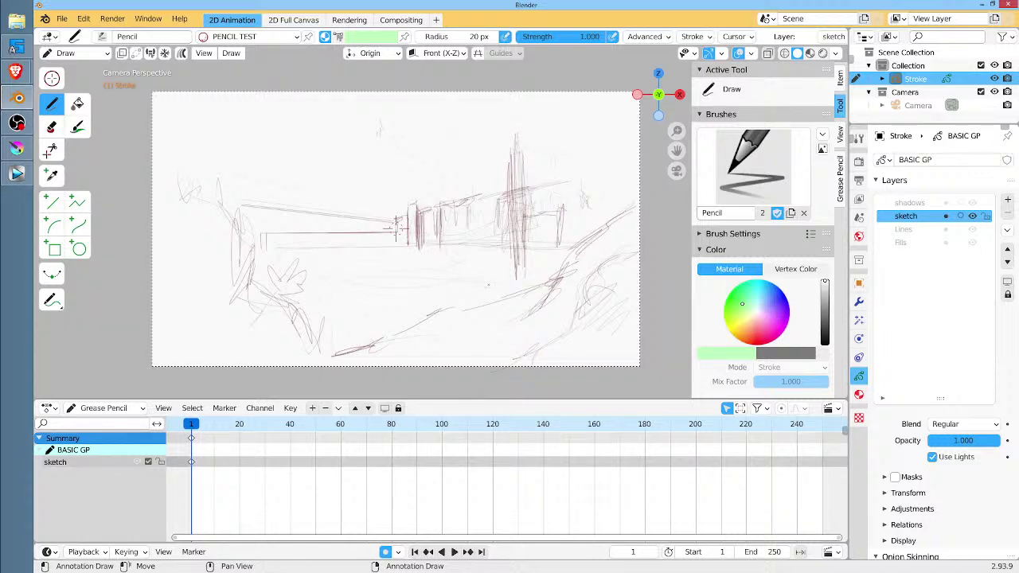
mouse_move(498, 280)
mouse_down()
mouse_move(312, 254)
mouse_move(566, 257)
mouse_up()
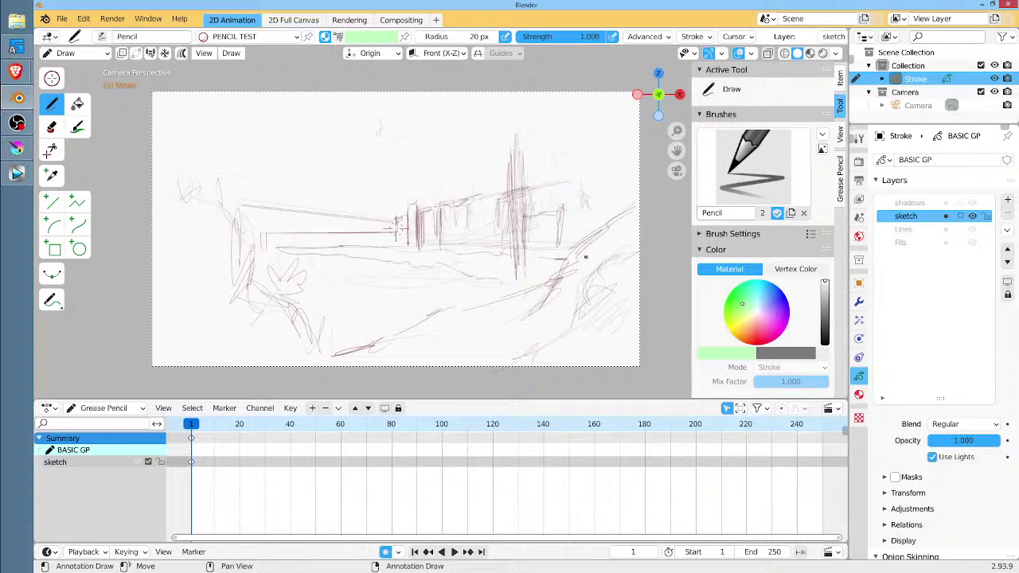
mouse_move(283, 247)
mouse_down()
mouse_move(261, 253)
mouse_move(451, 269)
mouse_up()
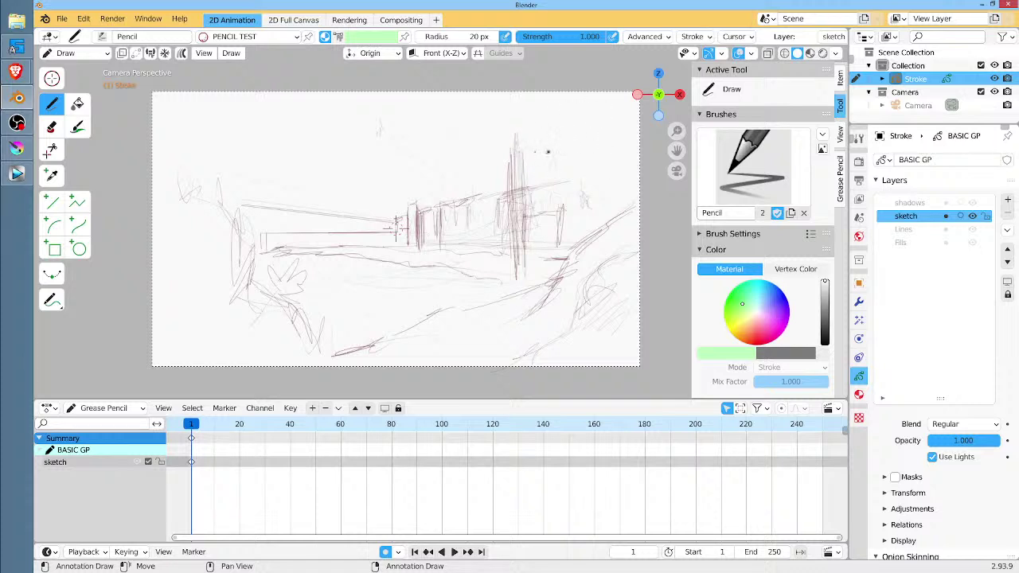
Sketch a sign board extending right from the tall post to a second post, with scribbled lettering on it.
drag(528, 150, 624, 154)
mouse_move(525, 192)
mouse_down()
mouse_move(605, 189)
mouse_move(592, 191)
mouse_up()
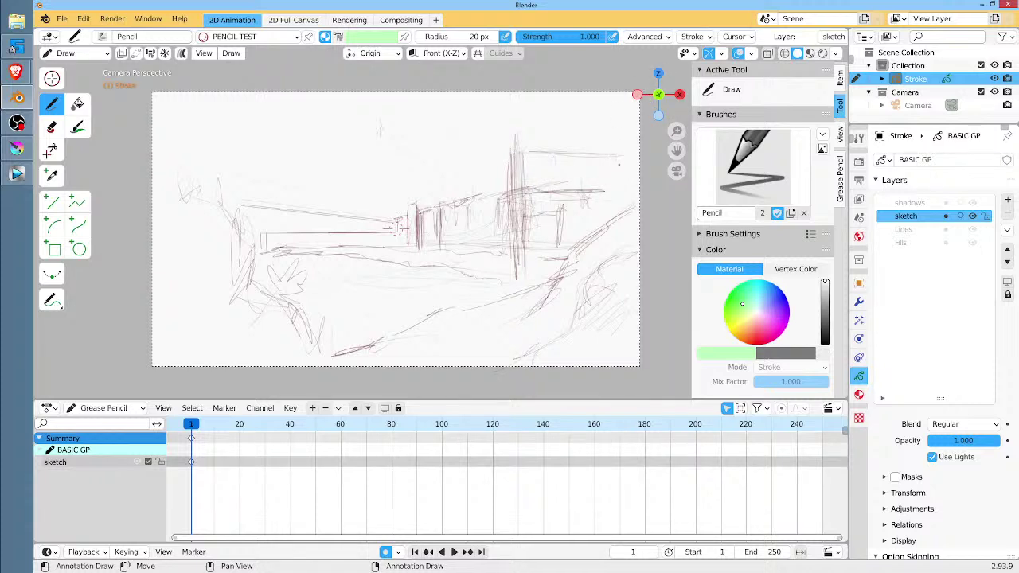
drag(617, 151, 622, 214)
mouse_move(534, 159)
mouse_down()
mouse_move(557, 178)
mouse_move(614, 166)
mouse_up()
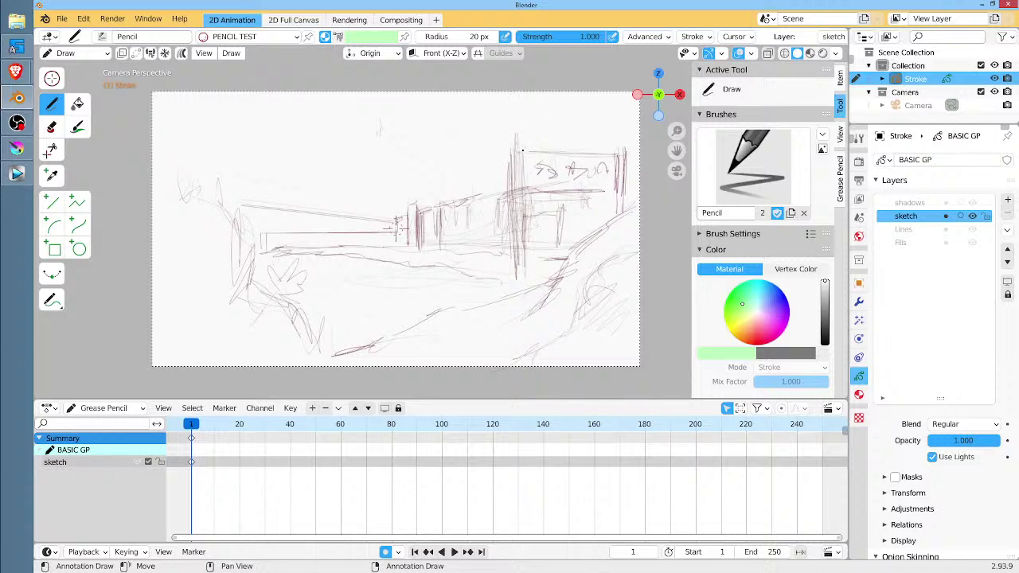
Add rounded caps and small flags to both sign posts and reinforce the front post's edges down to the ground.
mouse_move(522, 143)
mouse_down()
mouse_move(518, 184)
mouse_move(522, 142)
mouse_up()
drag(509, 142, 507, 188)
mouse_move(617, 144)
mouse_down()
mouse_move(616, 181)
mouse_move(634, 140)
mouse_move(633, 191)
mouse_up()
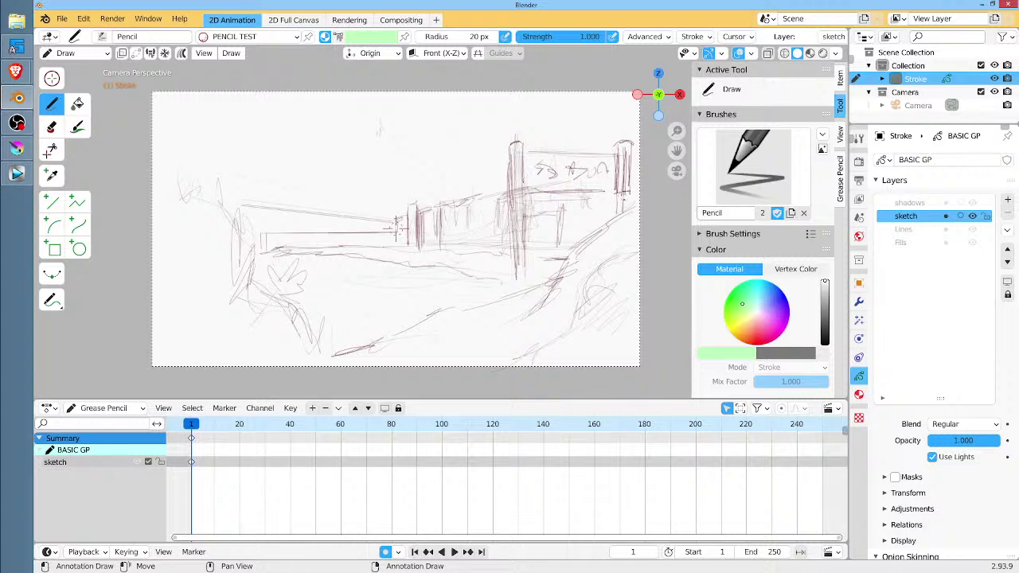
mouse_move(514, 140)
mouse_down()
mouse_move(516, 132)
mouse_move(488, 136)
mouse_move(514, 139)
mouse_up()
mouse_move(623, 125)
mouse_down()
mouse_move(599, 136)
mouse_move(617, 137)
mouse_up()
drag(510, 194, 509, 272)
drag(523, 175, 525, 266)
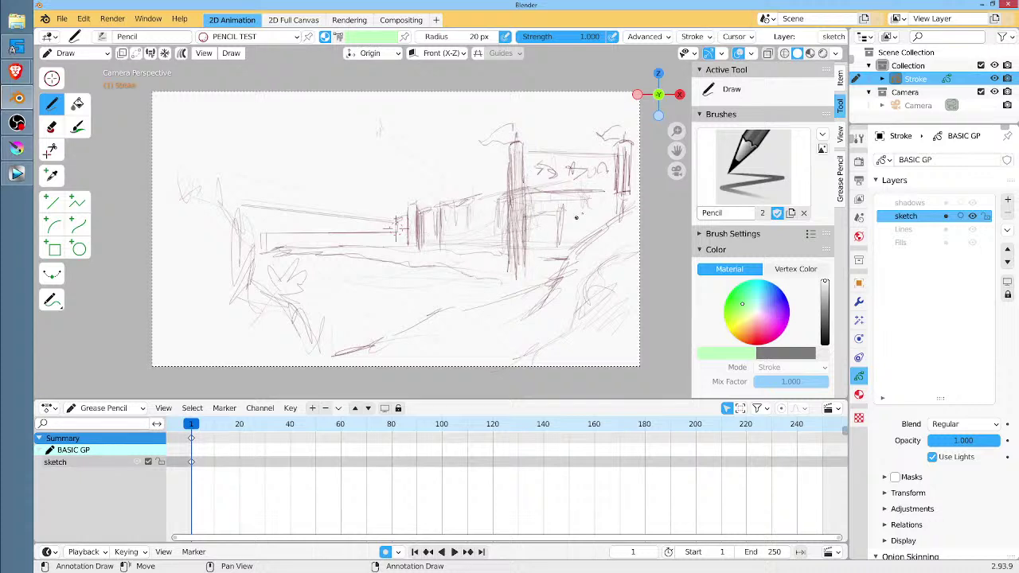
Darken the sign board's lower edge and erase the building lines beneath it.
drag(541, 195, 618, 192)
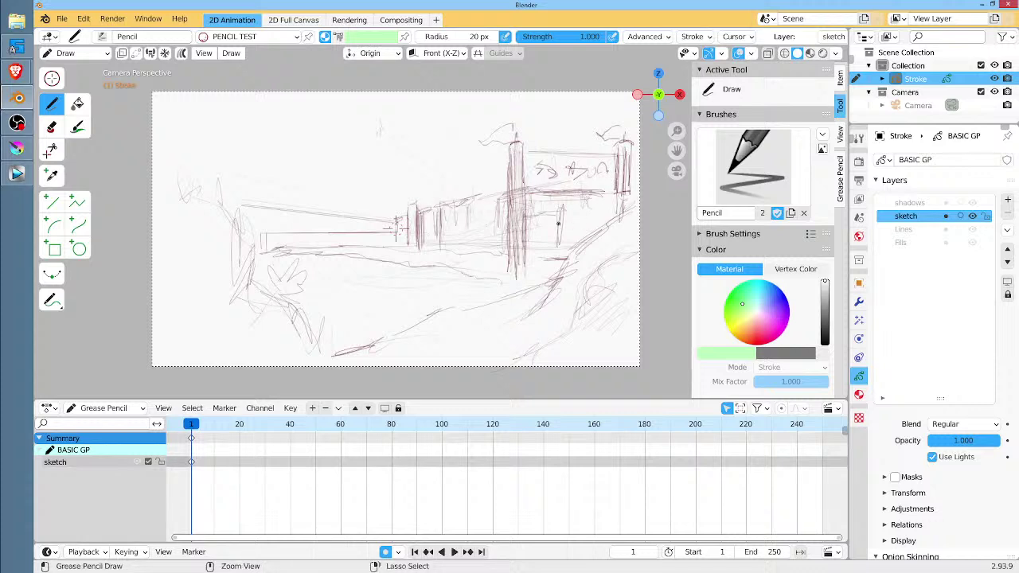
ctrl+drag(589, 206, 561, 207)
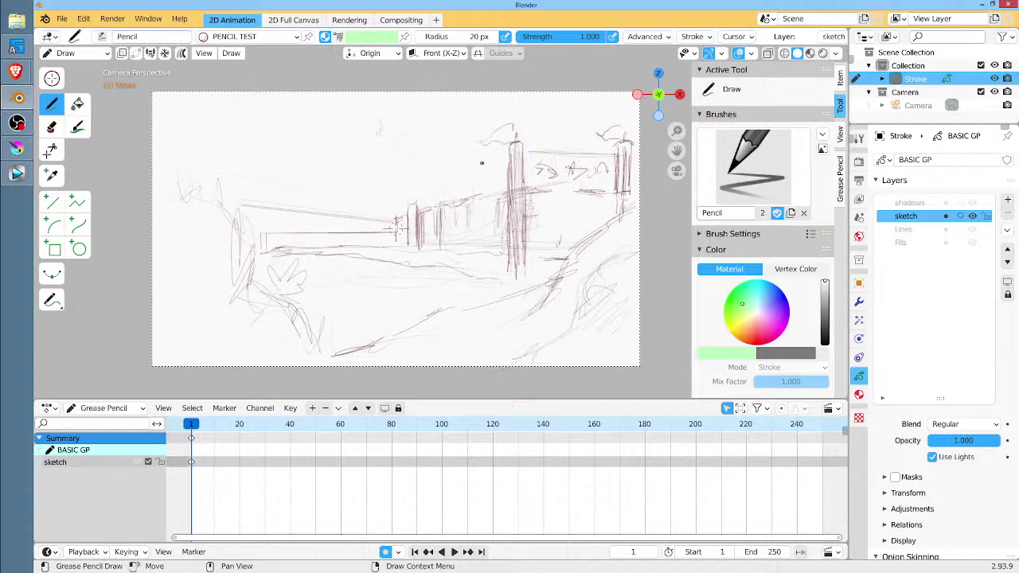
In Edit Mode, move the selected buildings about 0.96 m to the left and slightly down, clear of the tall post.
key(Tab)
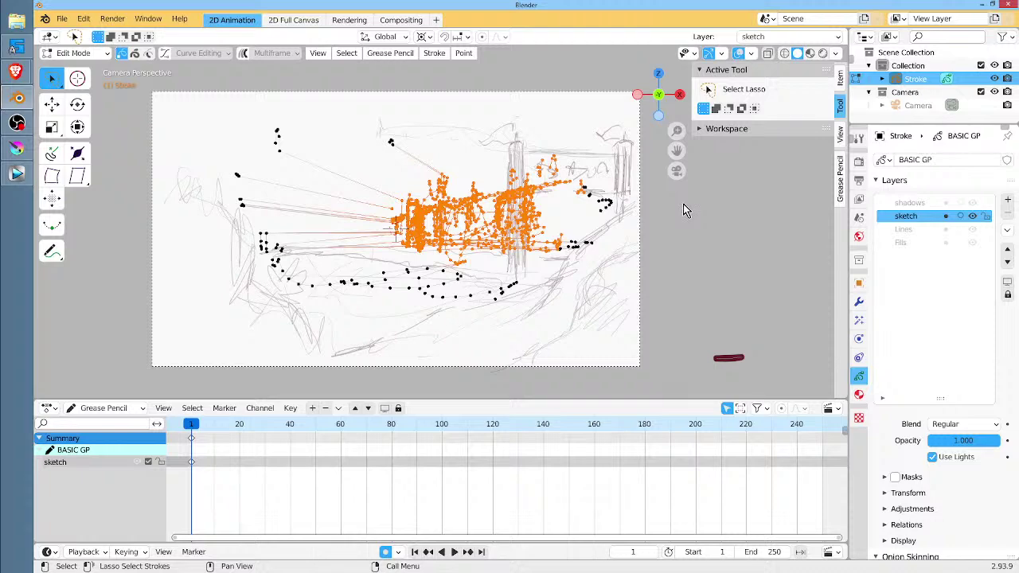
key(g)
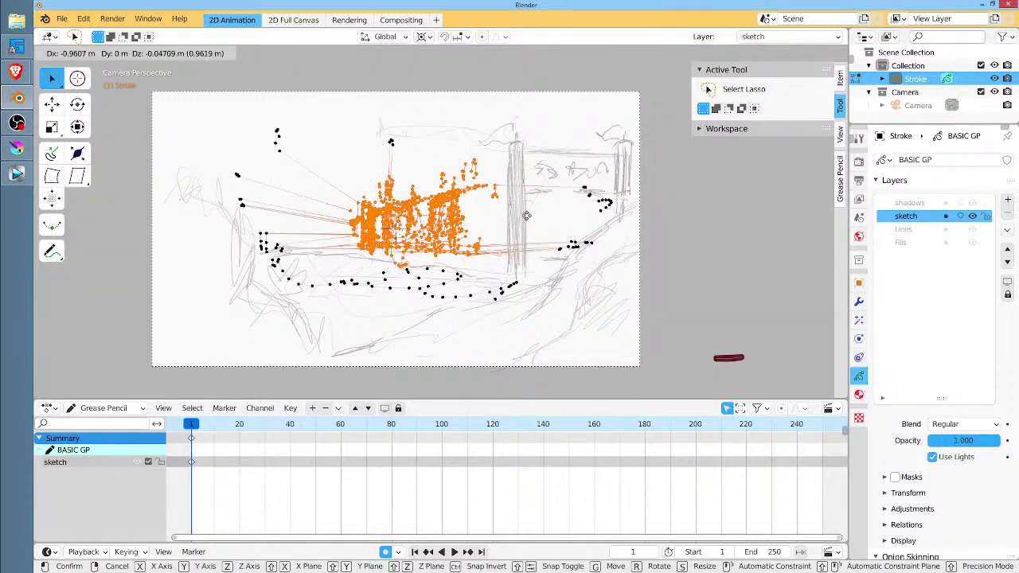
click(526, 216)
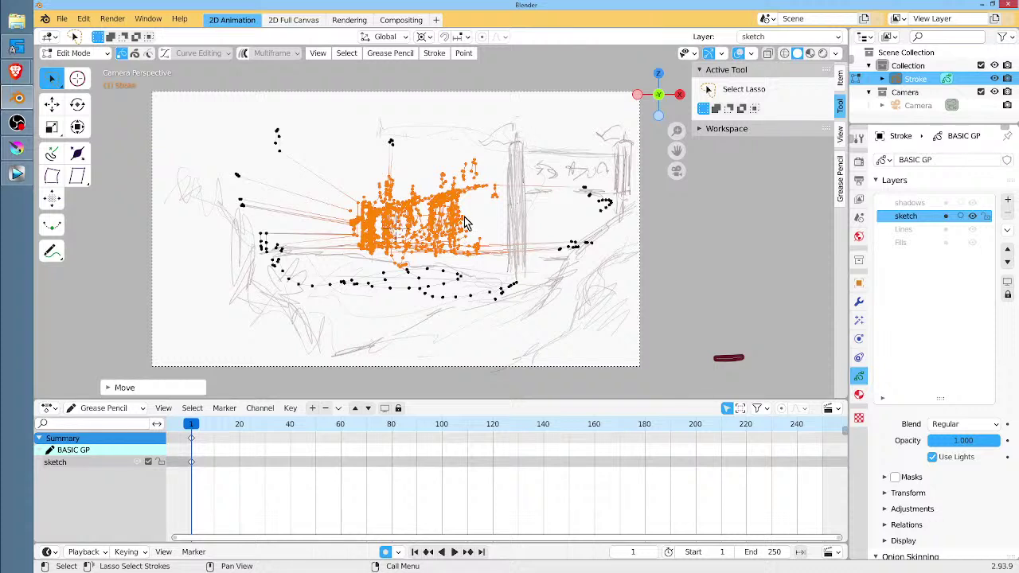
key(Tab)
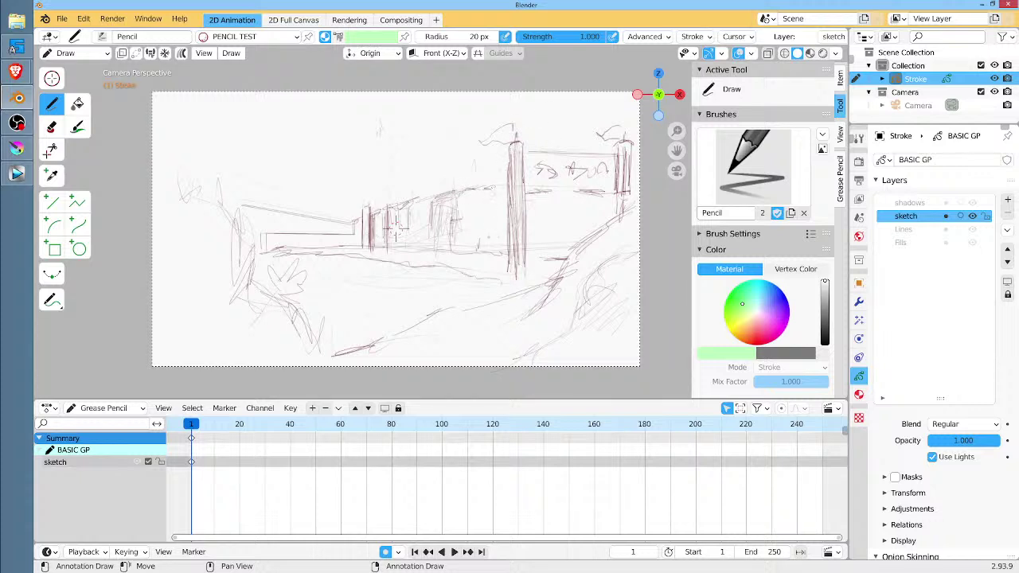
In Draw mode, sketch the buildings' right end edge and faint wall lines beneath the sign board.
drag(489, 190, 490, 244)
drag(489, 190, 491, 244)
drag(560, 220, 616, 201)
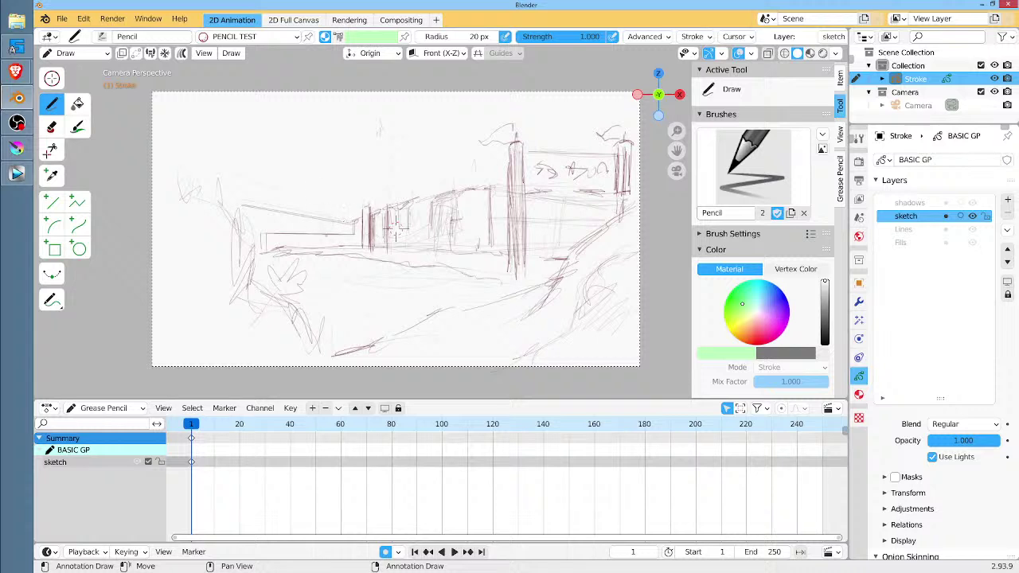
Sketch an arched, spiked gateway top with side posts above the foreground figure at the village's left end.
mouse_move(284, 232)
mouse_down()
mouse_move(275, 191)
mouse_move(277, 234)
mouse_up()
mouse_move(261, 178)
mouse_down()
mouse_move(230, 189)
mouse_move(268, 172)
mouse_move(264, 192)
mouse_move(252, 162)
mouse_move(234, 159)
mouse_move(236, 177)
mouse_up()
drag(239, 173, 248, 189)
drag(256, 162, 271, 181)
drag(268, 169, 277, 197)
mouse_move(267, 195)
mouse_down()
mouse_move(250, 201)
mouse_move(257, 225)
mouse_move(249, 219)
mouse_up()
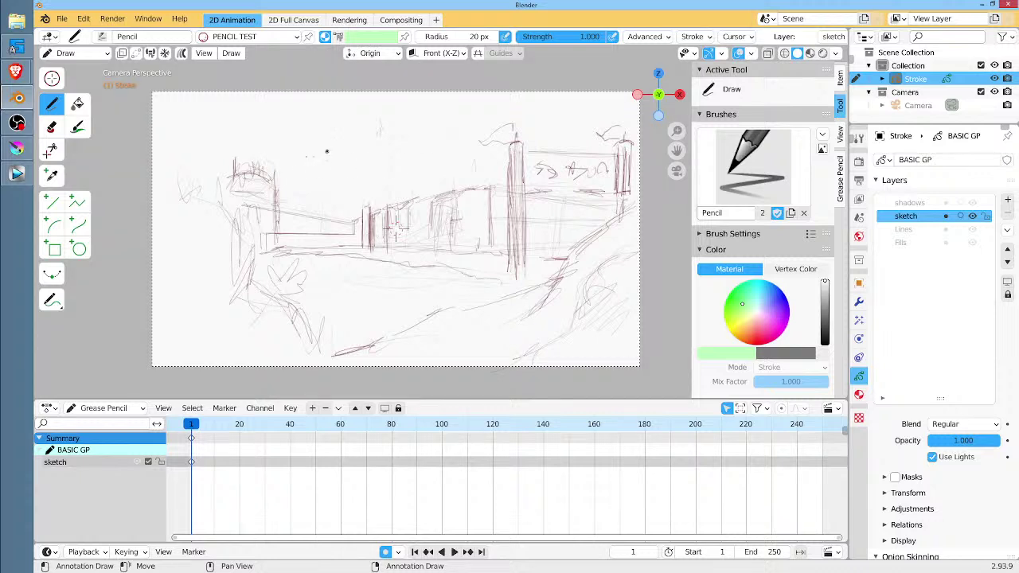
drag(297, 168, 360, 147)
drag(465, 176, 439, 170)
drag(336, 161, 282, 182)
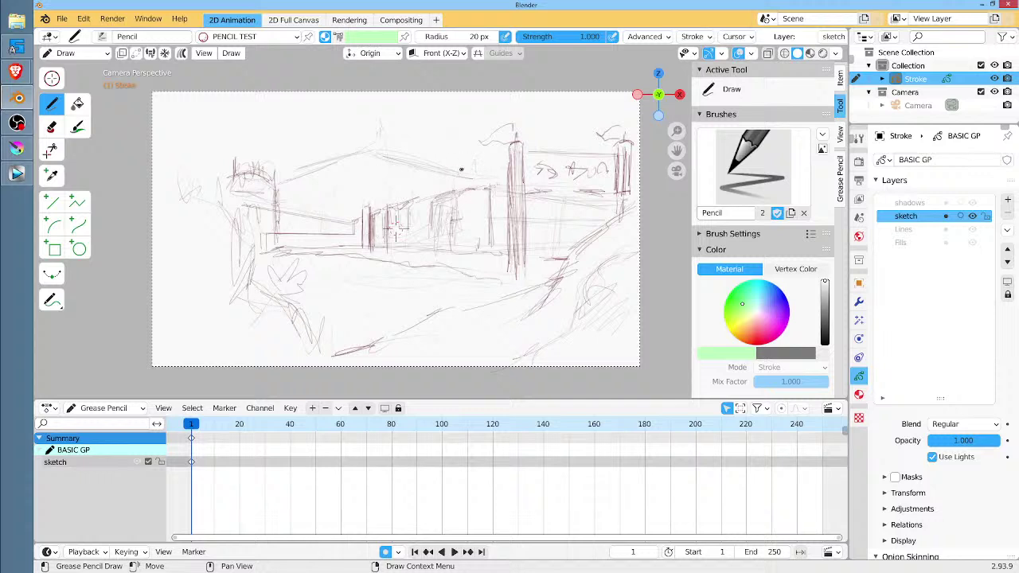
ctrl+drag(445, 168, 328, 160)
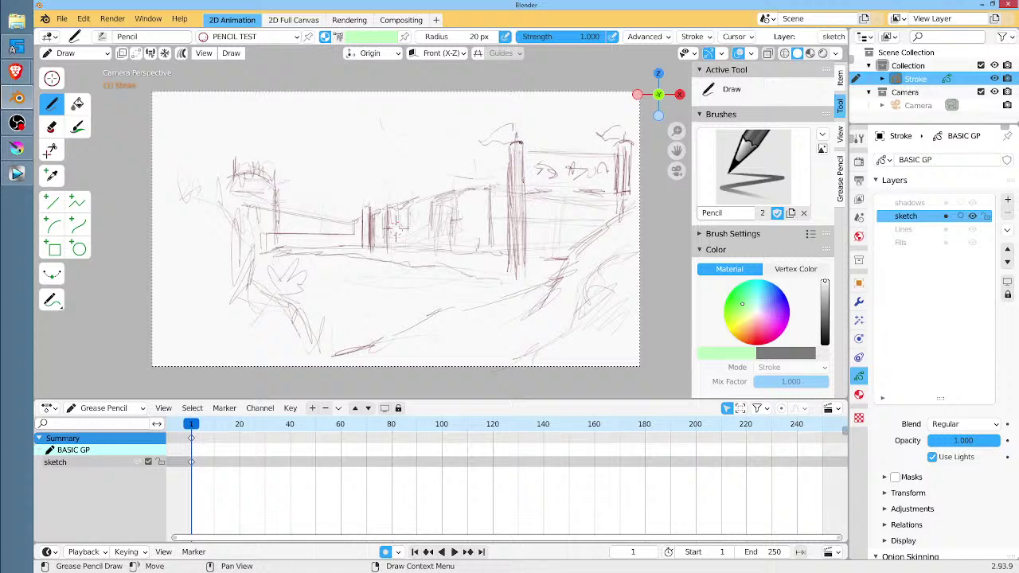
Thicken the arched gateway's side posts and erase the sloping roof line between it and the buildings.
drag(276, 194, 275, 239)
mouse_move(226, 182)
mouse_down()
mouse_move(225, 208)
mouse_move(221, 180)
mouse_up()
mouse_move(295, 215)
mouse_down()
mouse_move(296, 242)
mouse_move(337, 239)
mouse_up()
mouse_move(336, 216)
ctrl+mouse_down()
mouse_move(300, 224)
mouse_move(306, 231)
ctrl+mouse_up()
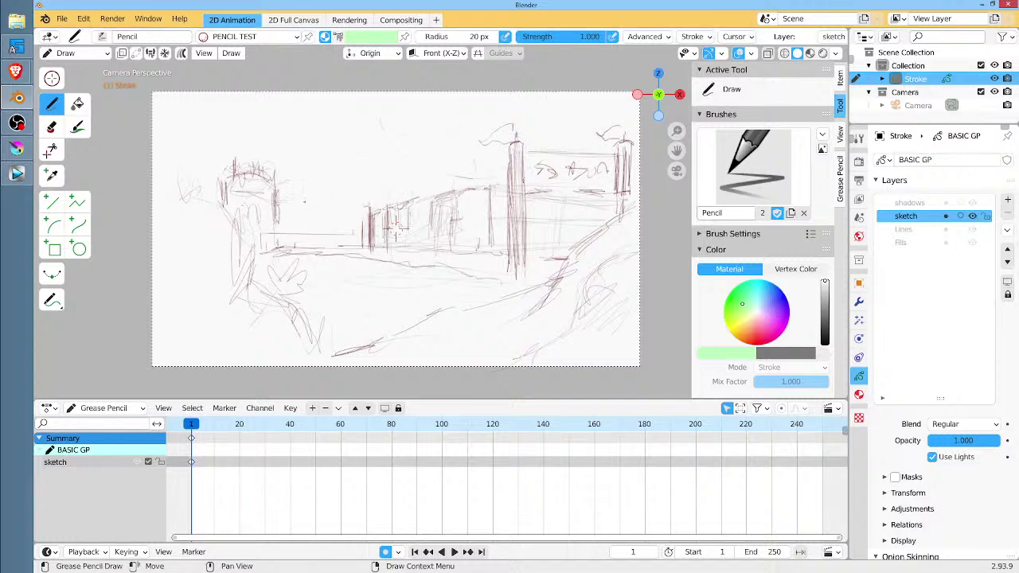
Sketch a low mountain ridge behind the village and darken the tall front post.
drag(386, 175, 407, 182)
mouse_move(522, 172)
mouse_down()
mouse_move(522, 250)
mouse_move(511, 269)
mouse_up()
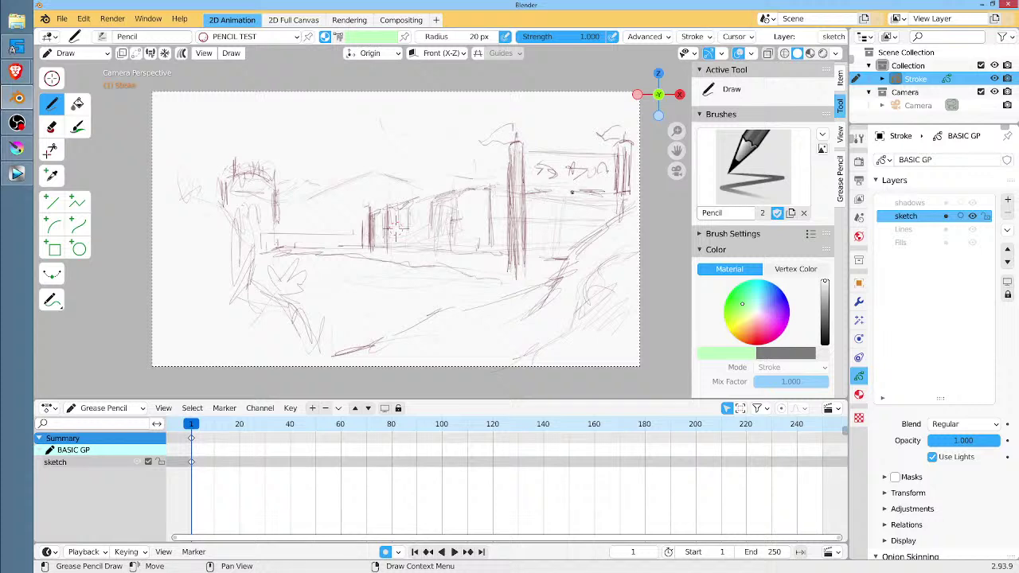
Play the timeline from frame 1 and stop it at about frame 21.
mouse_move(194, 425)
mouse_down()
mouse_move(238, 426)
mouse_move(195, 426)
mouse_up()
key(space)
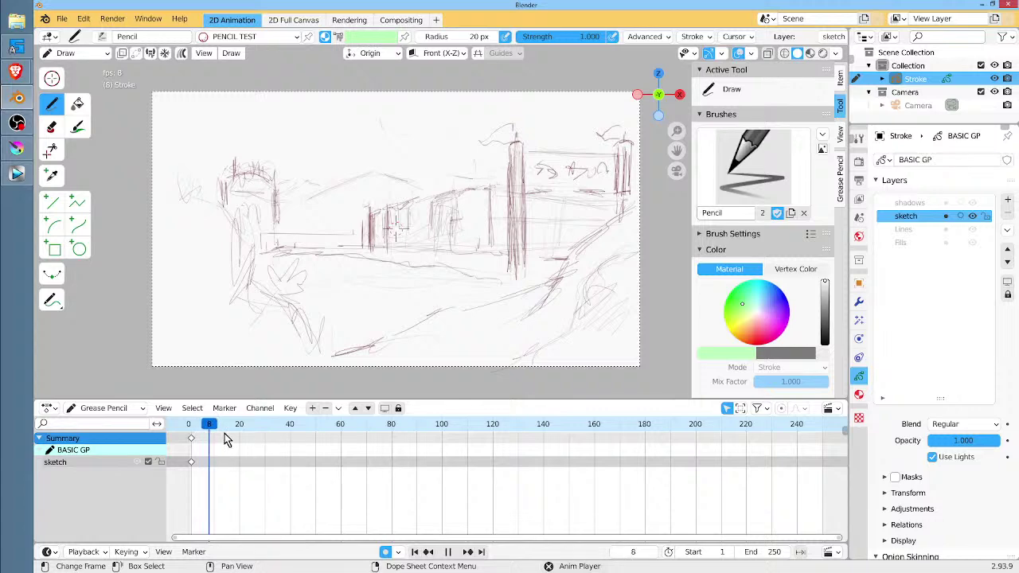
drag(250, 424, 245, 427)
key(space)
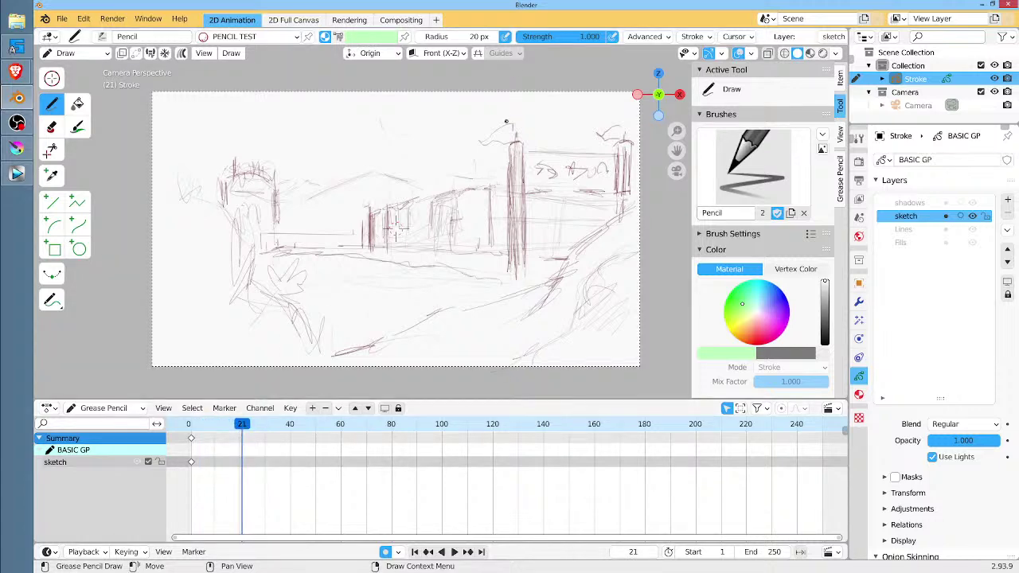
shift+middle_drag(506, 122, 484, 127)
key(Tab)
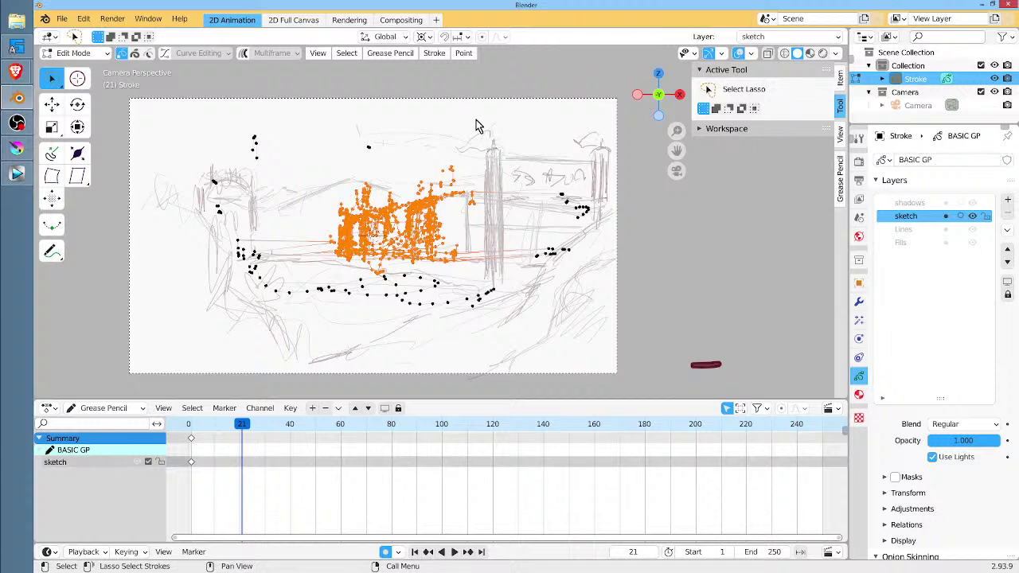
click(476, 119)
mouse_move(464, 118)
mouse_down()
mouse_move(475, 239)
mouse_move(514, 278)
mouse_move(552, 216)
mouse_move(616, 179)
mouse_move(613, 113)
mouse_up()
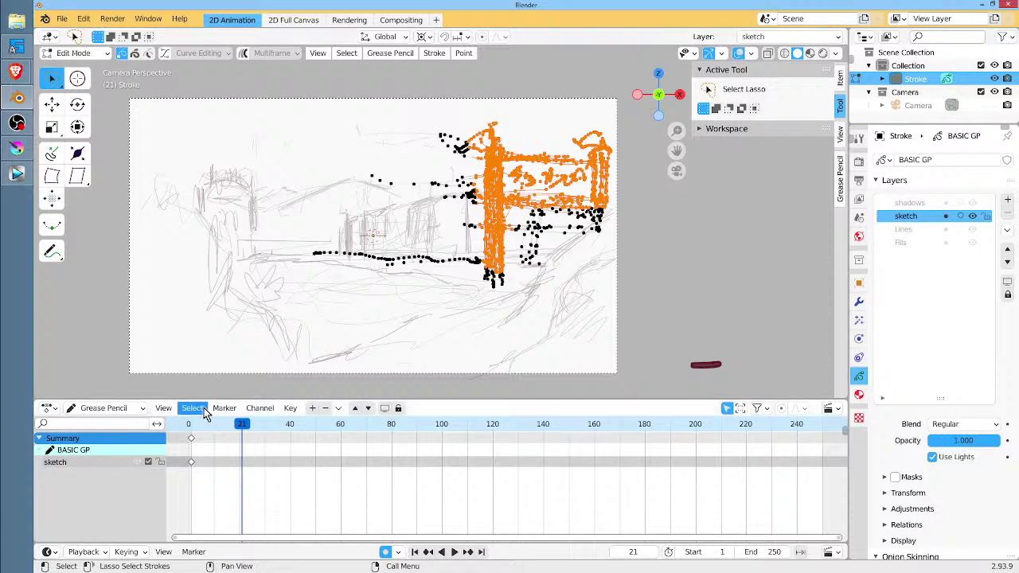
click(190, 428)
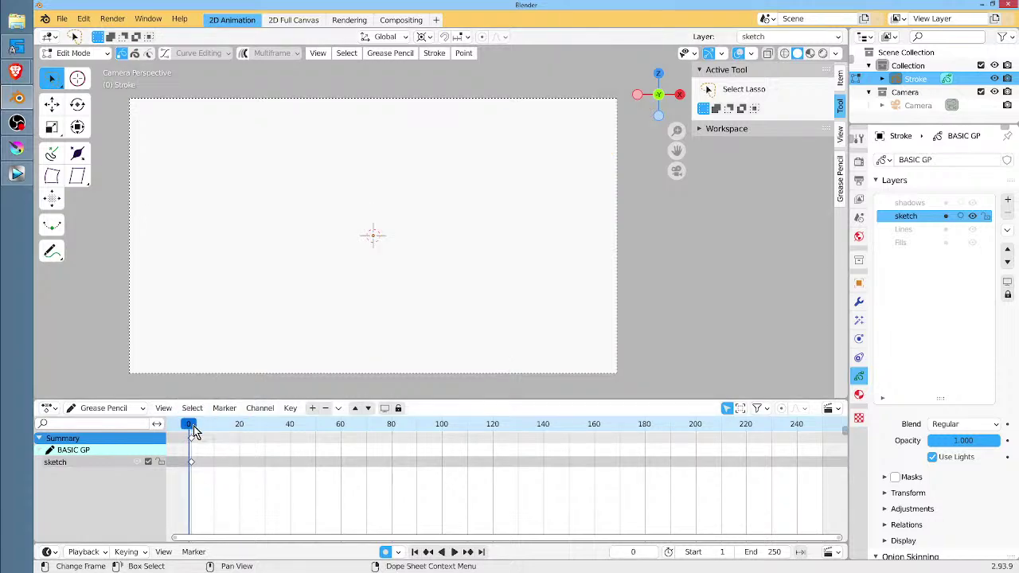
key(space)
key(space)
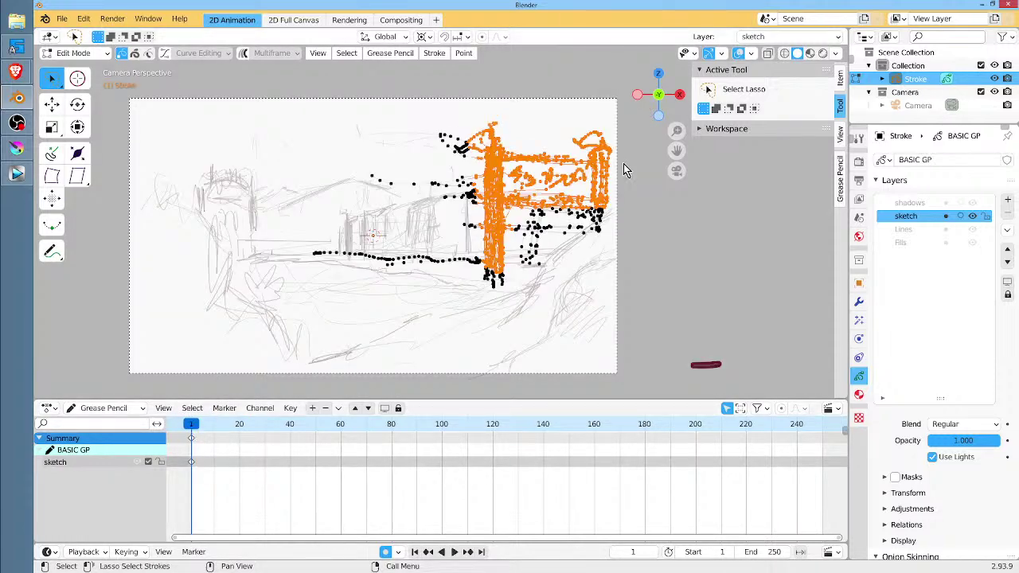
key(ctrl+z)
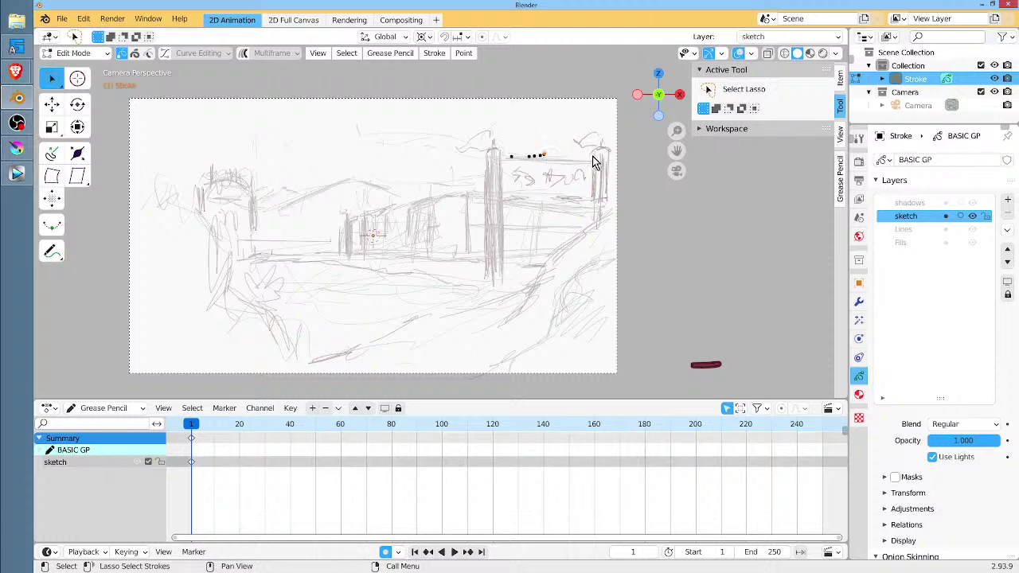
key(Tab)
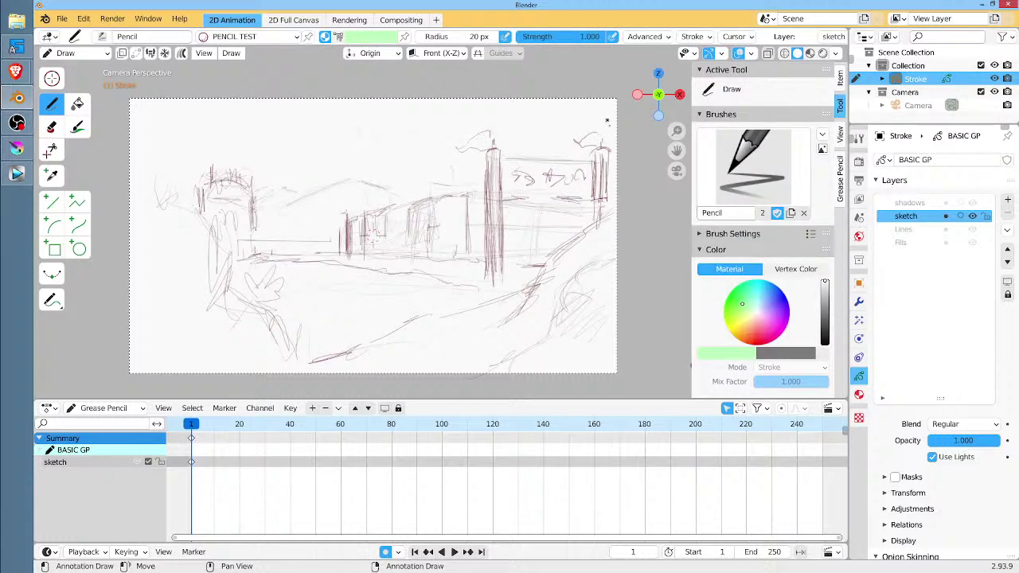
Draw a large four-sided frame around the sign and its posts, extending past the camera frame's right edge.
click(448, 119)
shift+middle_drag(532, 200, 469, 204)
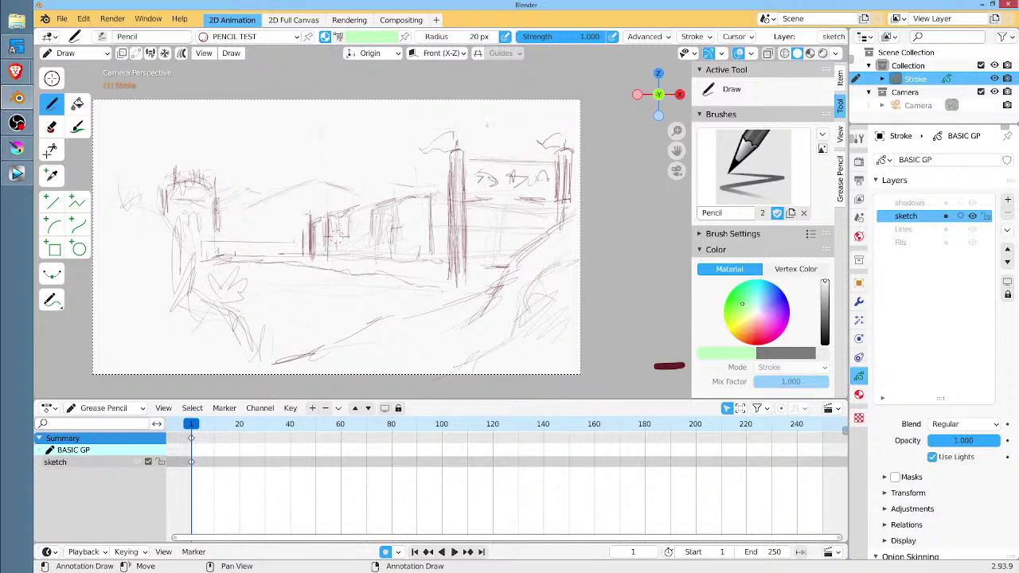
drag(399, 130, 605, 121)
mouse_move(401, 136)
mouse_down()
mouse_move(402, 236)
mouse_move(613, 227)
mouse_up()
drag(435, 242, 618, 229)
drag(604, 119, 617, 231)
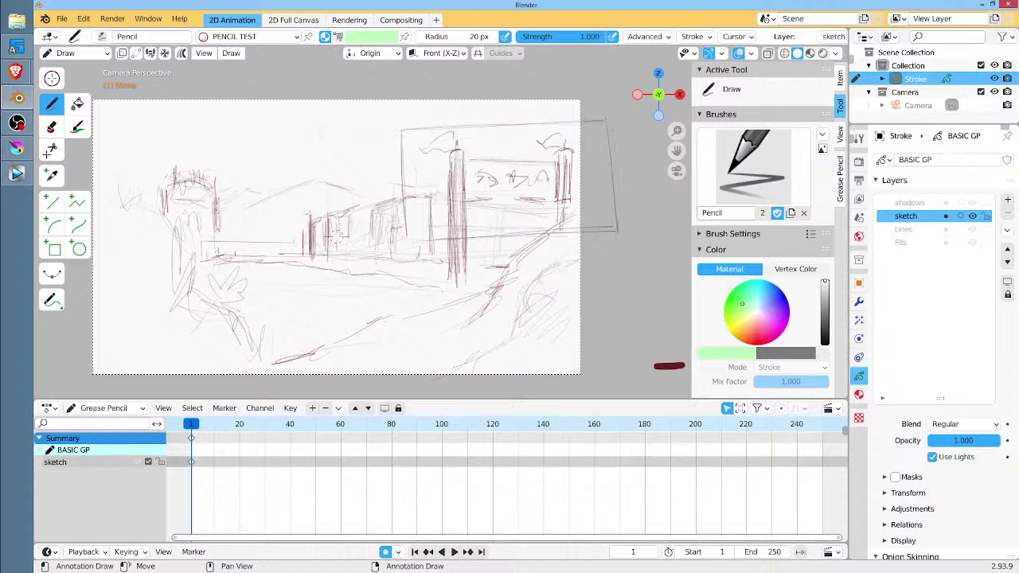
Sketch perspective edges running from the large frame's corners out to the camera view's corners, forming an open box.
drag(609, 149, 609, 196)
drag(600, 119, 586, 104)
shift+middle_drag(397, 142, 490, 163)
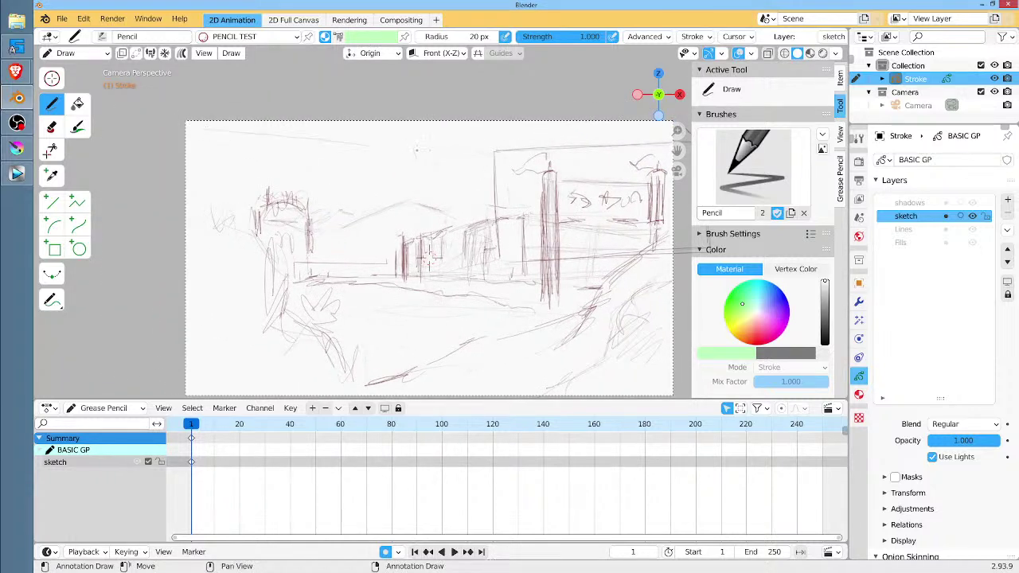
shift+middle_drag(494, 260, 458, 152)
shift+middle_drag(525, 291, 412, 345)
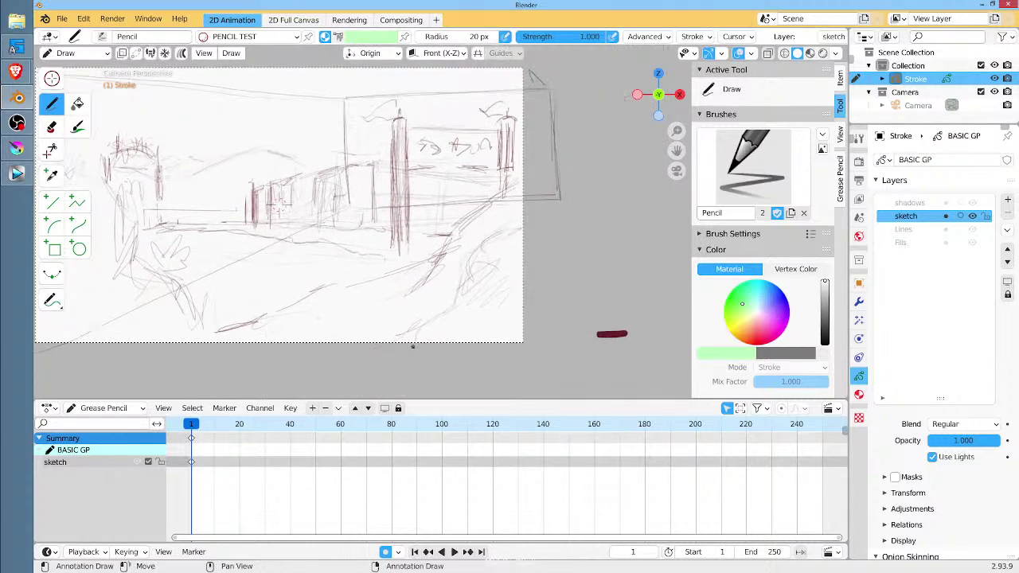
drag(558, 197, 515, 343)
drag(551, 239, 527, 330)
shift+middle_drag(520, 252, 578, 275)
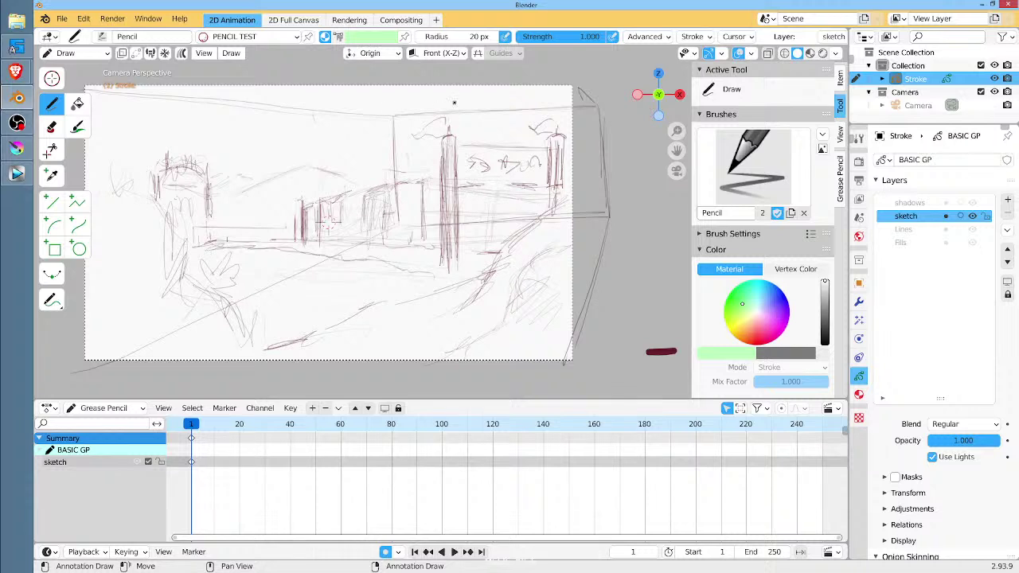
Reinforce the perspective box's vertical, lower, diagonal and outer right edges with repeated strokes.
drag(394, 115, 396, 220)
drag(499, 220, 598, 218)
mouse_move(407, 110)
mouse_down()
mouse_move(599, 105)
mouse_move(532, 107)
mouse_move(390, 203)
mouse_up()
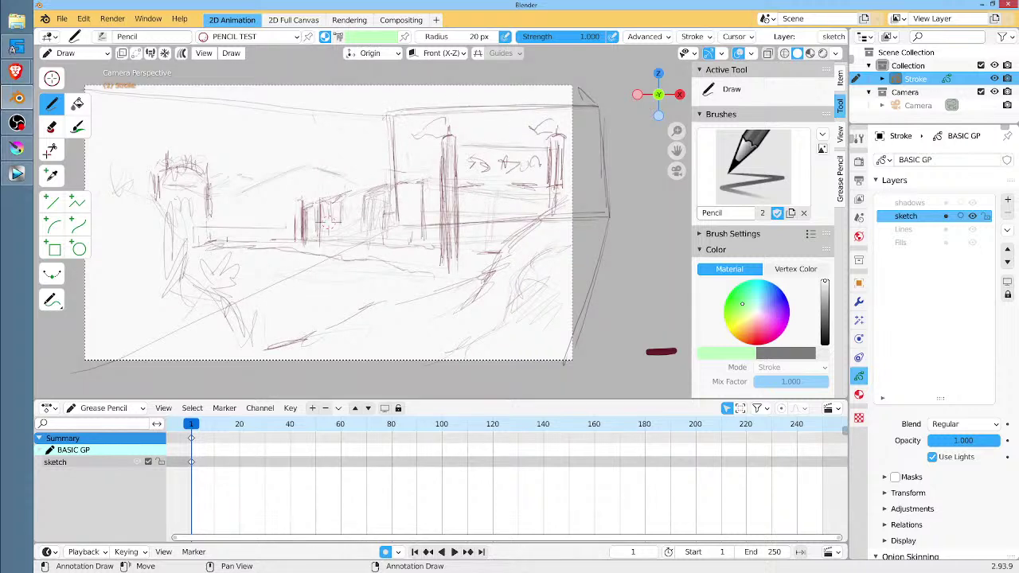
mouse_move(549, 215)
mouse_down()
mouse_move(95, 358)
mouse_move(557, 209)
mouse_up()
drag(598, 240, 573, 318)
drag(592, 265, 562, 355)
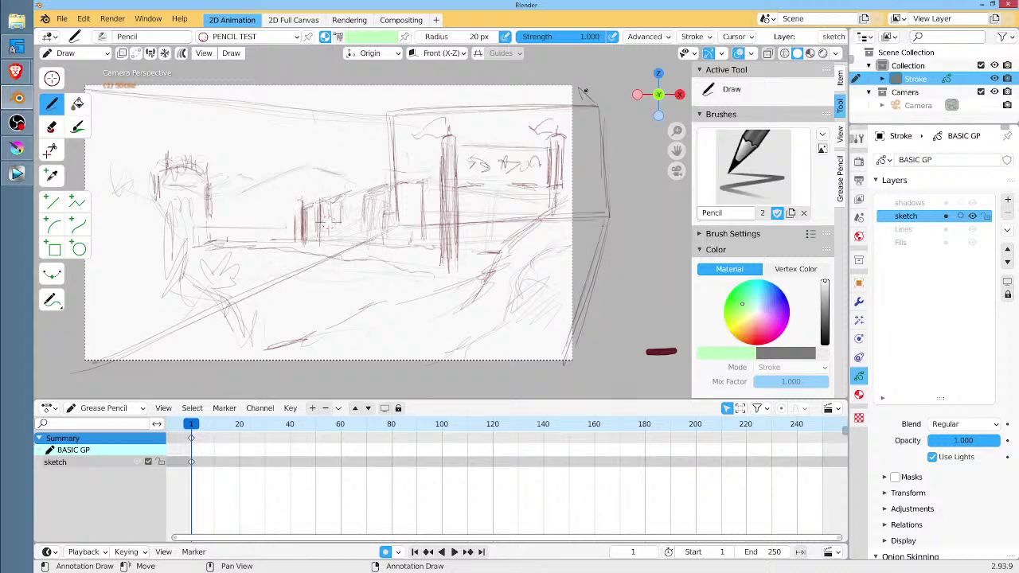
drag(596, 102, 579, 91)
Darken the foreground slope line from the sign down to the lower left and sketch hill lines beside the arched gateway.
mouse_move(570, 196)
mouse_down()
mouse_move(503, 250)
mouse_move(485, 279)
mouse_move(347, 315)
mouse_move(248, 367)
mouse_up()
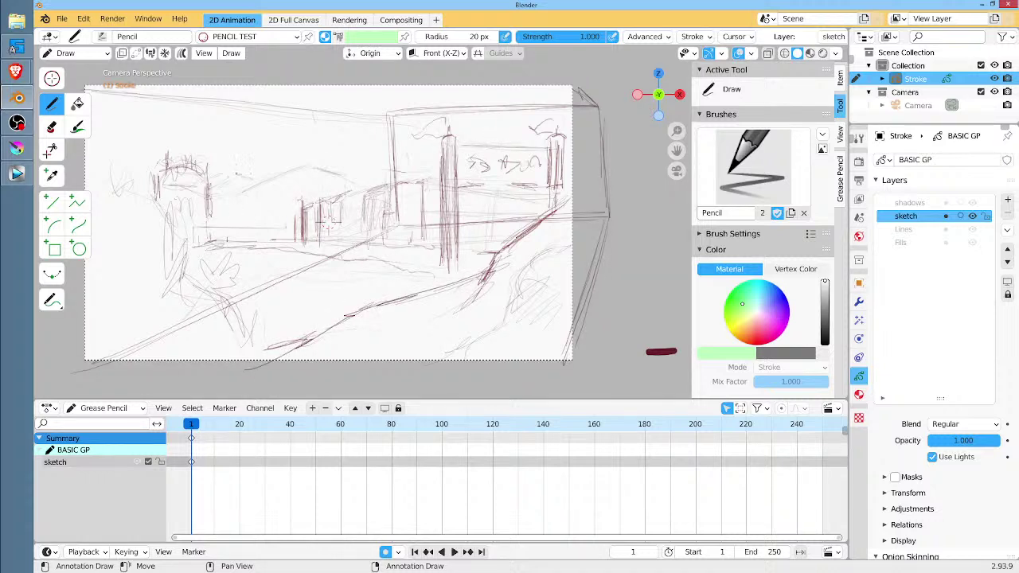
mouse_move(271, 181)
mouse_down()
mouse_move(293, 170)
mouse_move(237, 177)
mouse_up()
drag(221, 187, 257, 187)
mouse_move(237, 177)
mouse_down()
mouse_move(257, 187)
mouse_move(299, 168)
mouse_up()
Examine from an angle outside the camera view how the sketch's strokes lie in depth.
scroll(453, 148, down, 1)
mouse_move(470, 218)
middle_down()
mouse_move(517, 294)
mouse_move(507, 269)
middle_up()
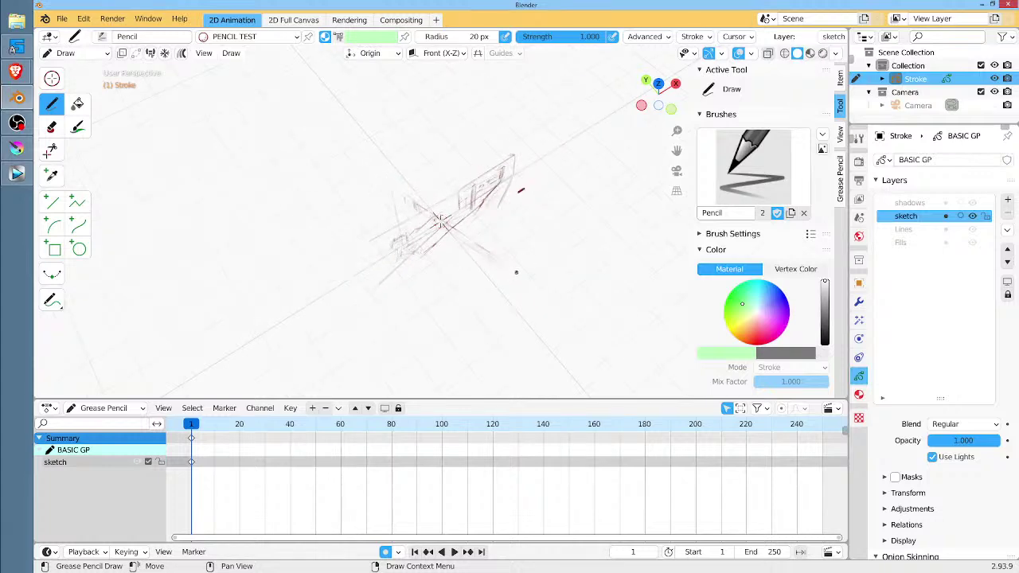
scroll(515, 271, up, 1)
key(KP_0)
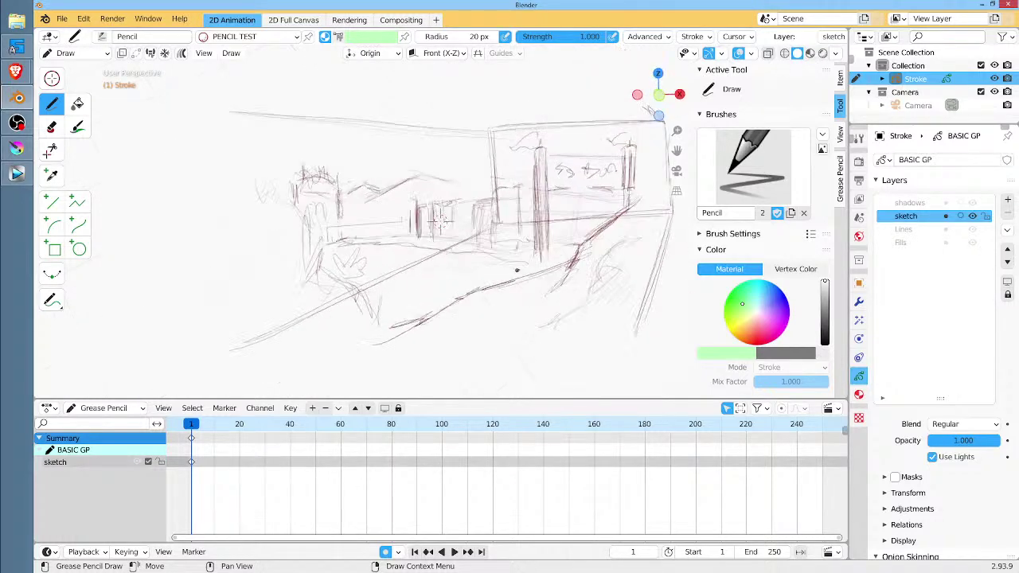
mouse_move(406, 220)
middle_down()
mouse_move(489, 297)
mouse_move(497, 260)
middle_up()
Select all points of the sketch's strokes in Edit Mode and return to the camera view.
key(Tab)
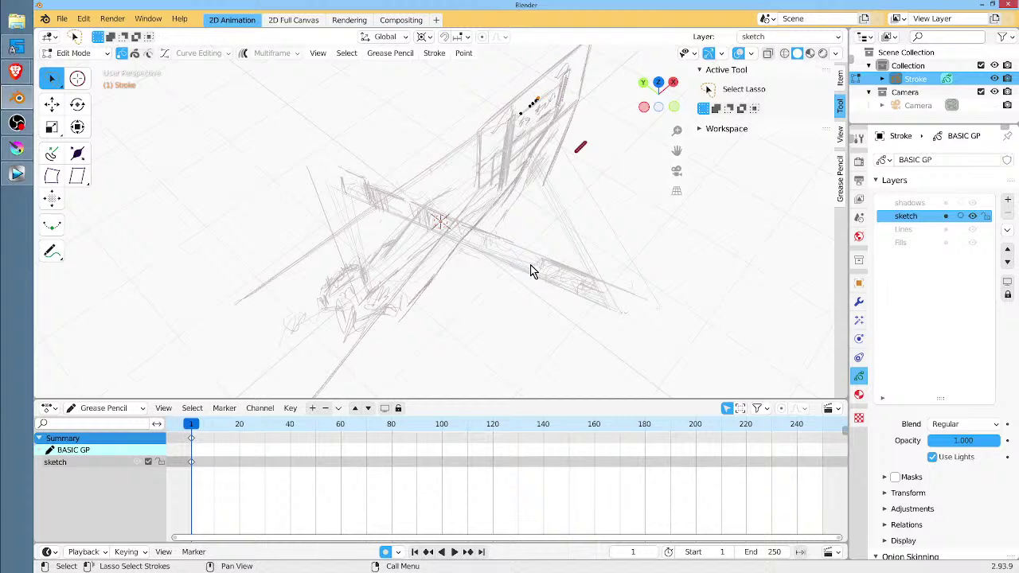
key(Tab)
key(Tab)
mouse_move(529, 225)
shift+middle_down()
mouse_move(550, 236)
mouse_move(500, 231)
mouse_move(548, 244)
mouse_move(575, 230)
mouse_move(483, 229)
shift+middle_up()
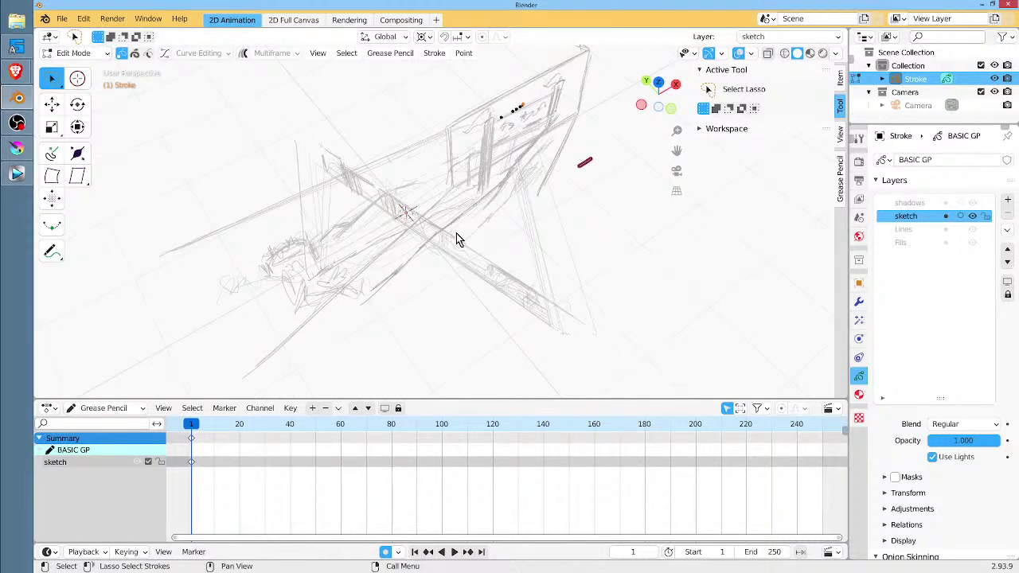
key(a)
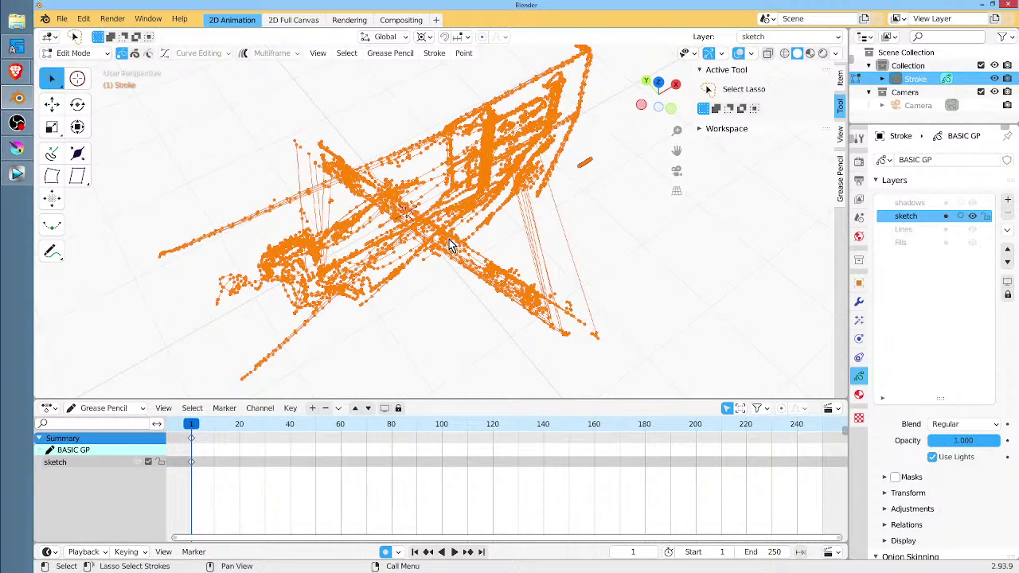
key(KP_0)
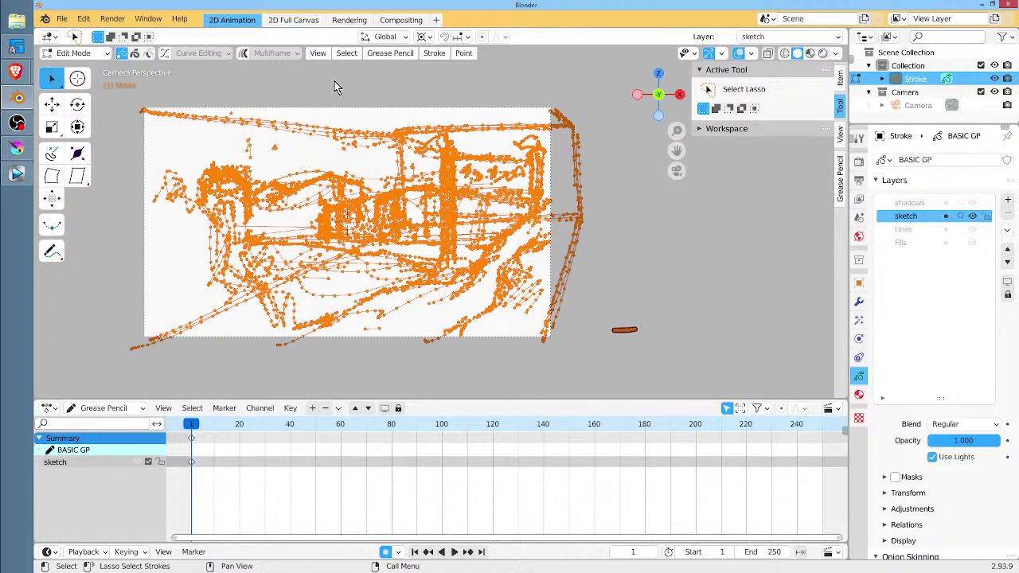
Look through the commands available for editing strokes in Edit Mode, and clear the point selection.
click(433, 54)
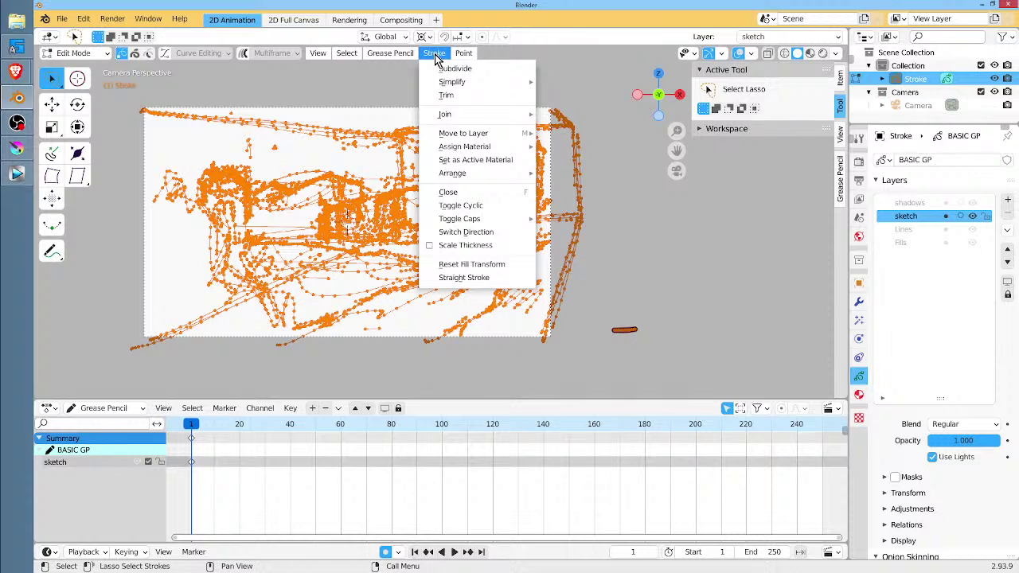
mouse_move(408, 56)
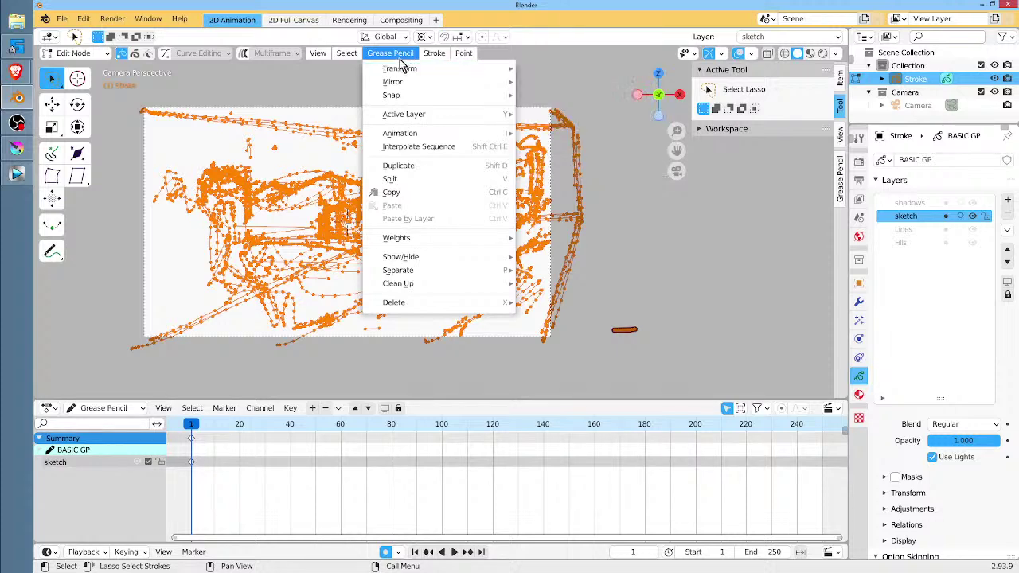
mouse_move(357, 58)
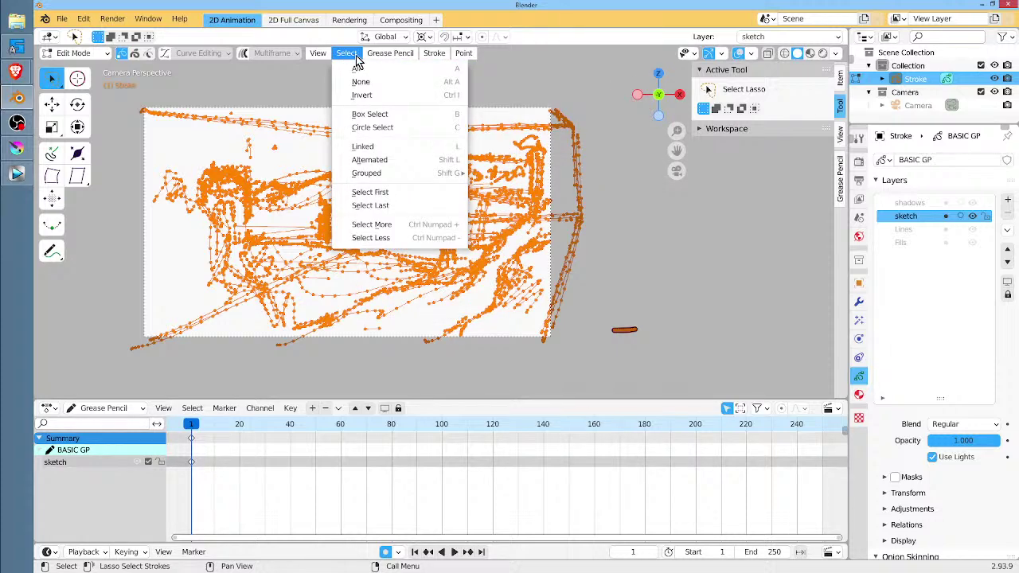
mouse_move(323, 59)
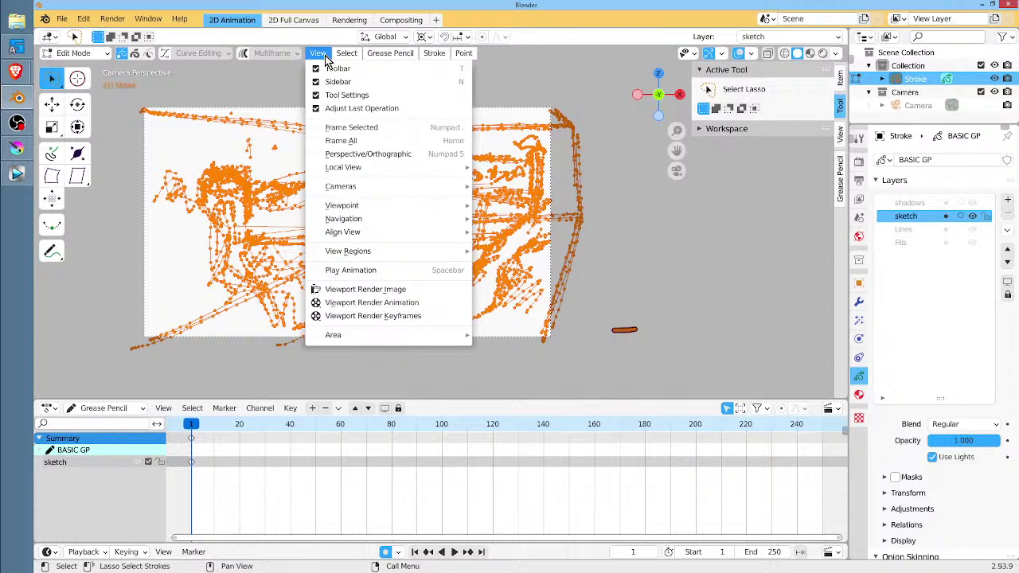
mouse_move(463, 54)
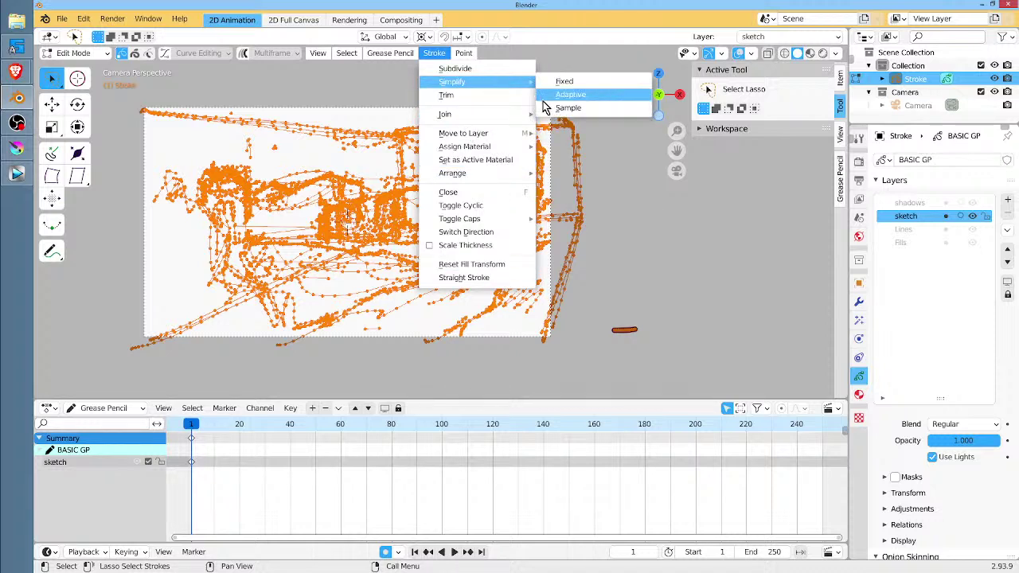
click(382, 56)
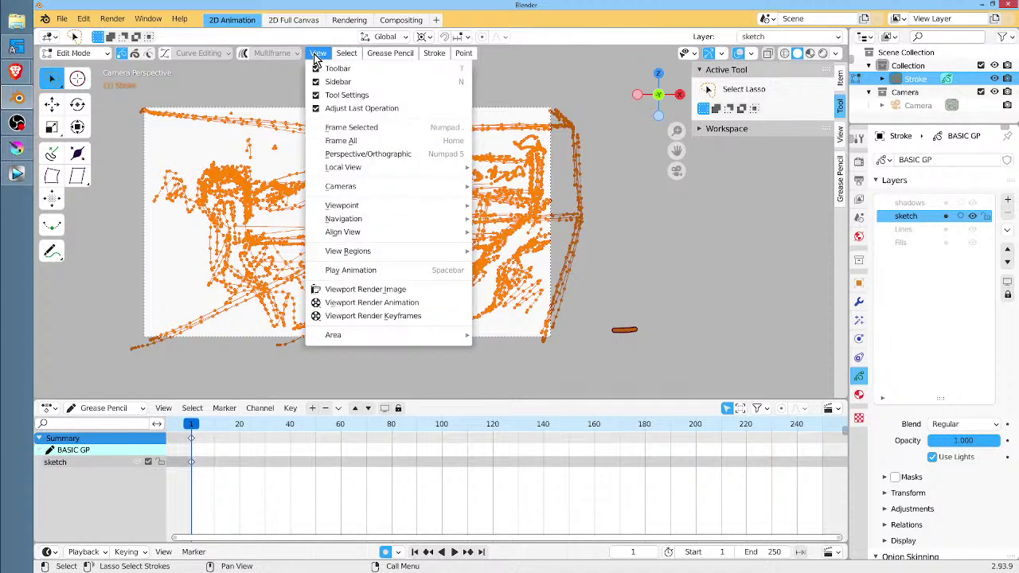
key(alt+a)
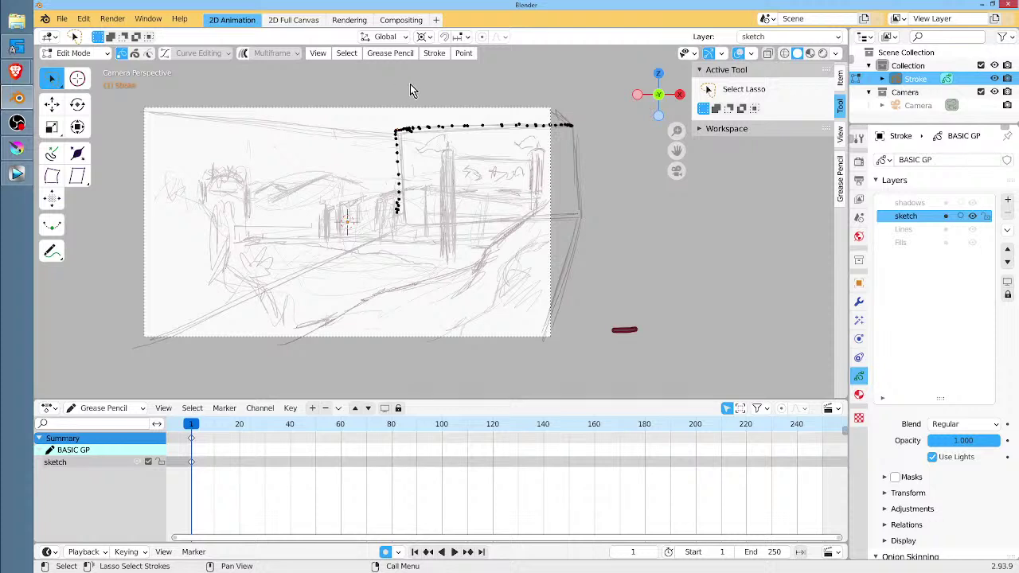
shift+middle_drag(502, 136, 501, 159)
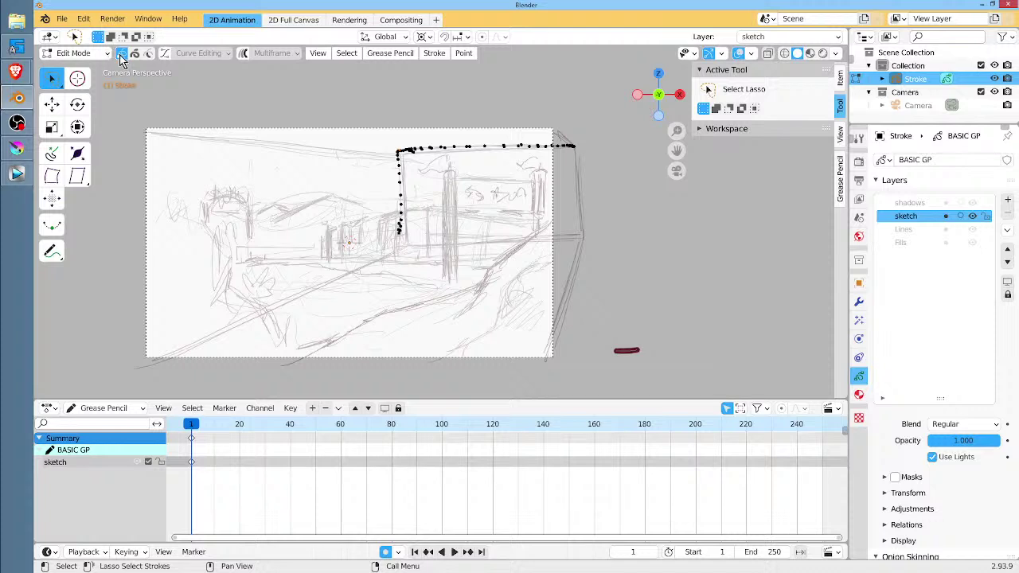
Look through the commands available for the sketch in Draw Mode and Object Mode, ending back in Draw Mode.
key(Tab)
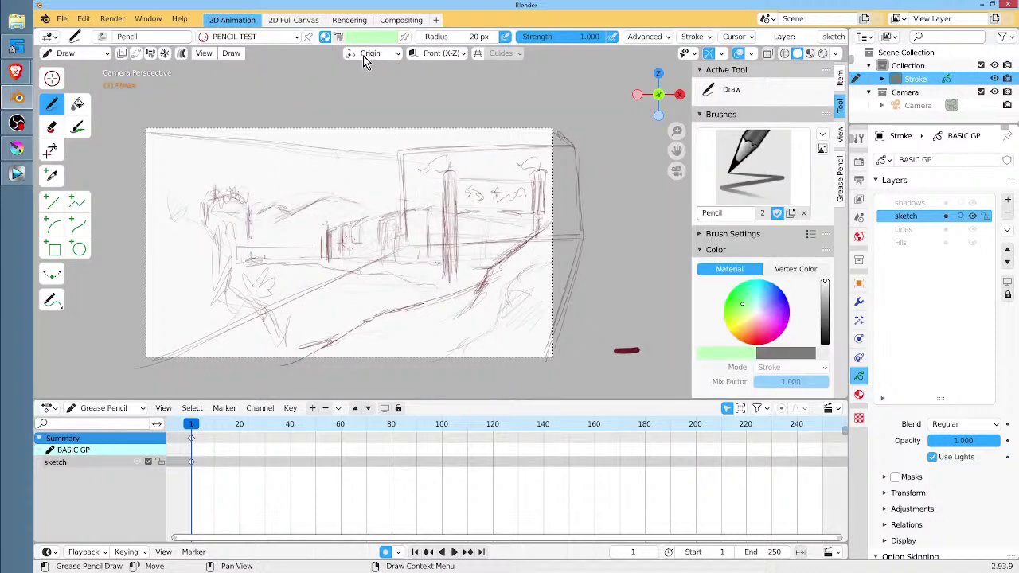
click(205, 55)
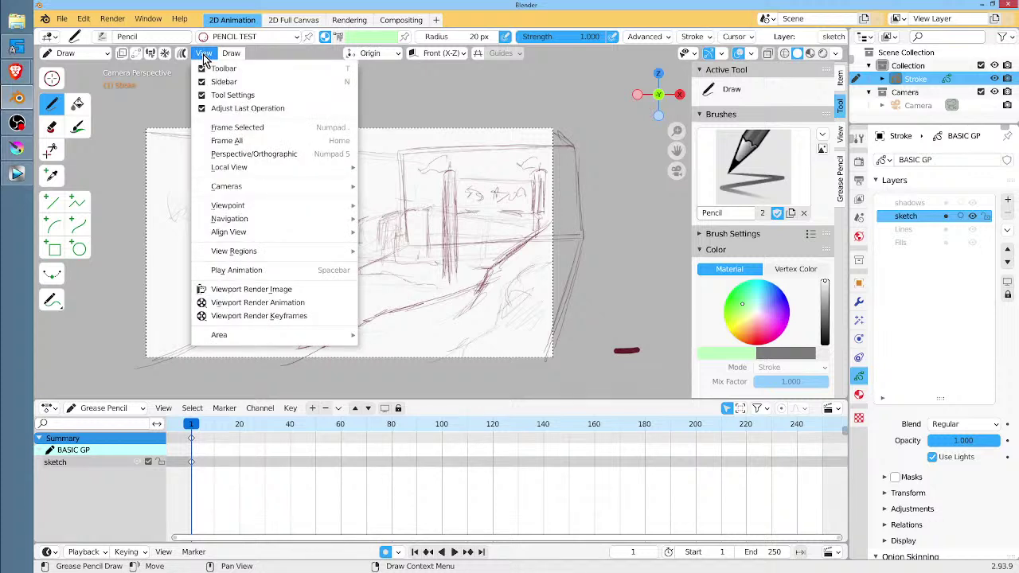
mouse_move(293, 207)
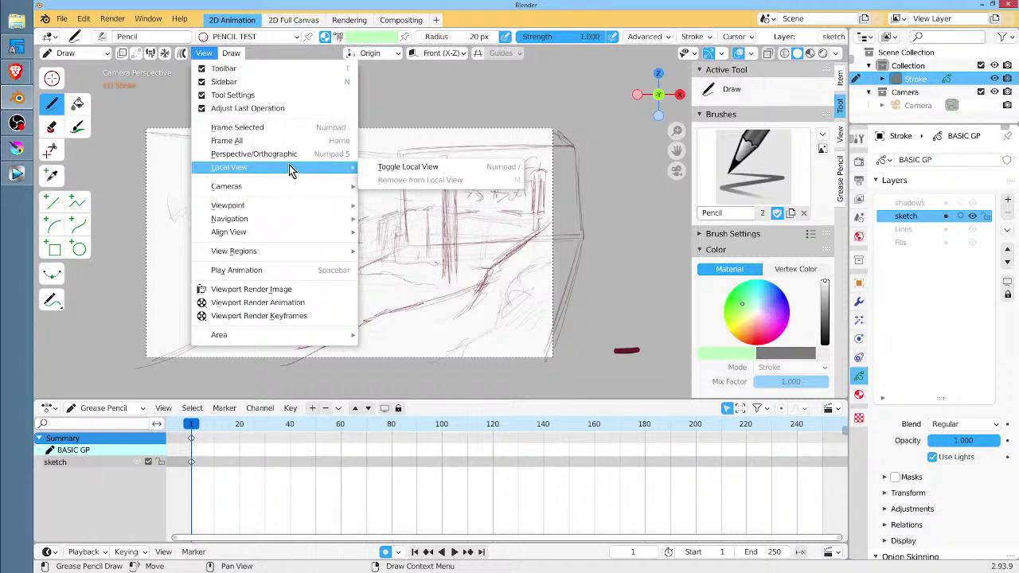
click(232, 54)
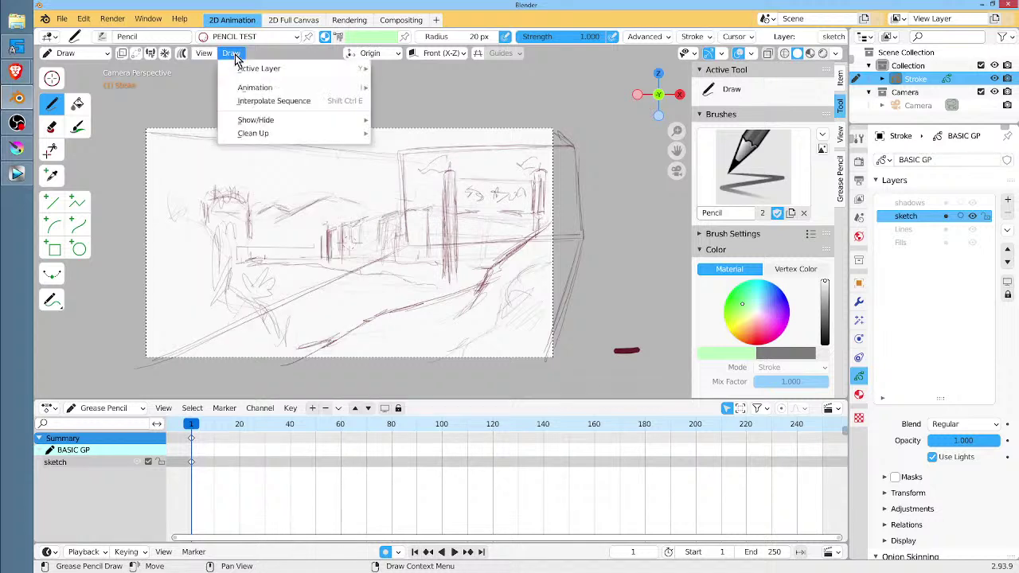
key(Escape)
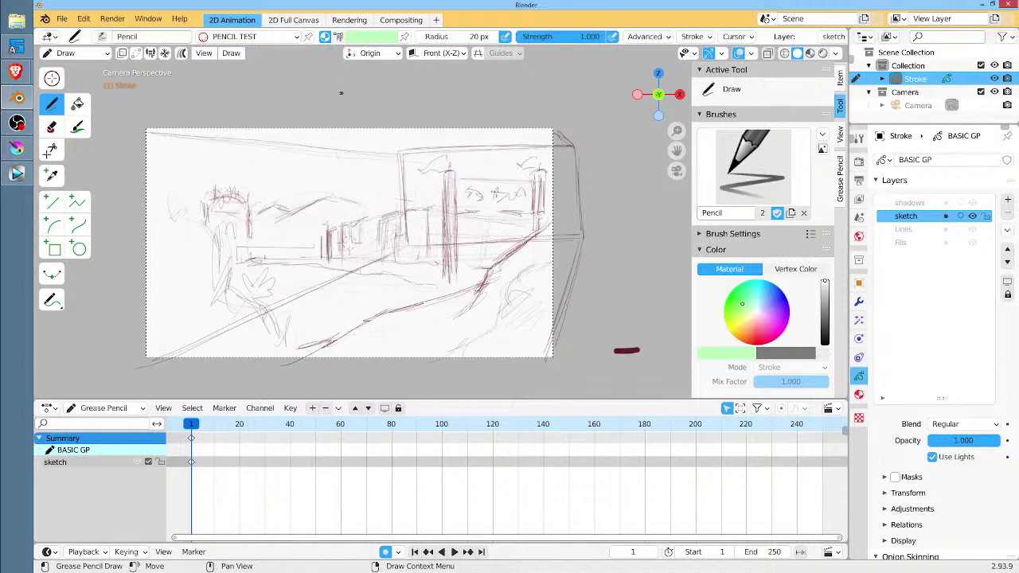
key(ctrl+Tab)
click(257, 102)
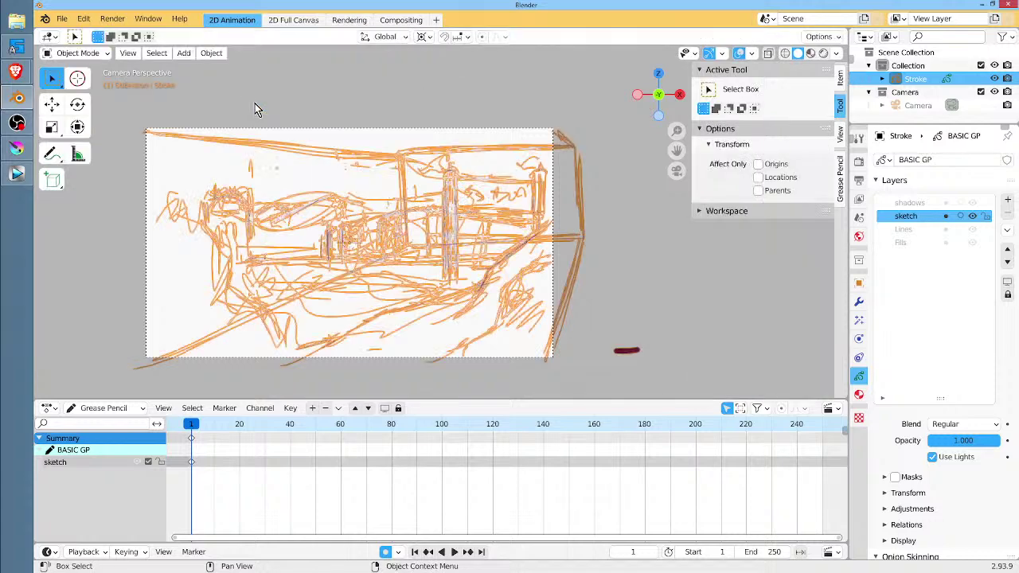
click(212, 54)
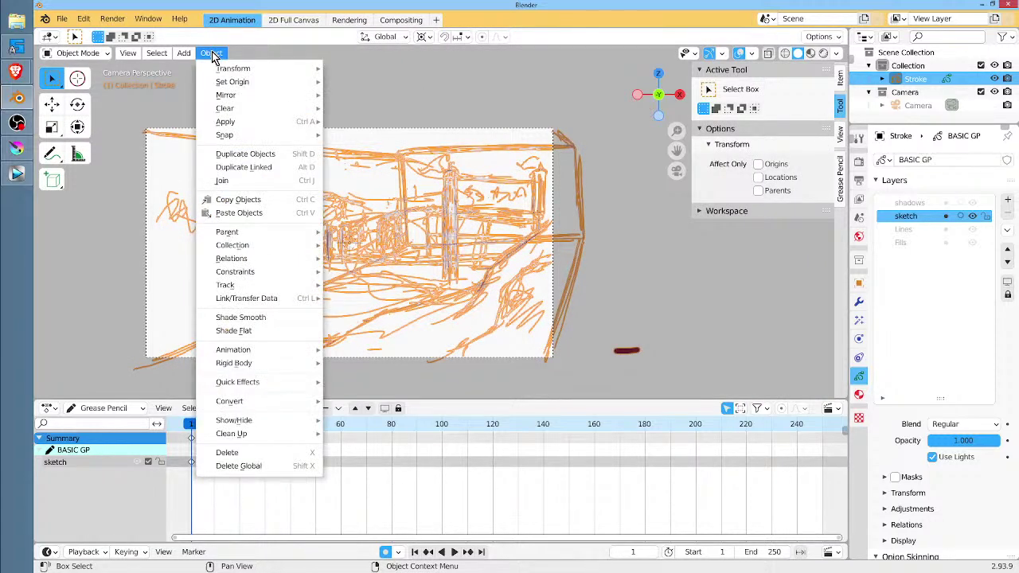
key(Escape)
key(ctrl+z)
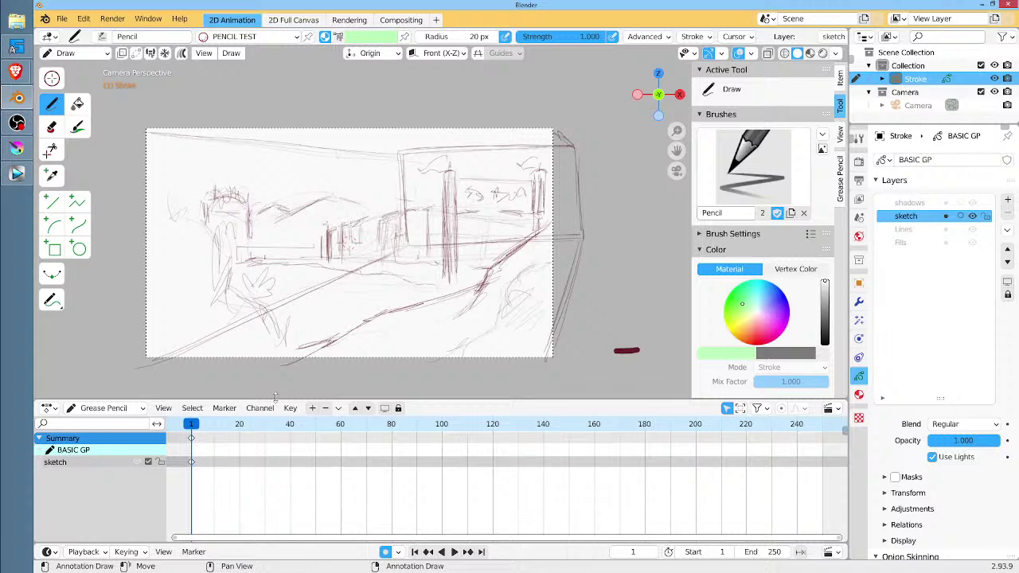
key(Tab)
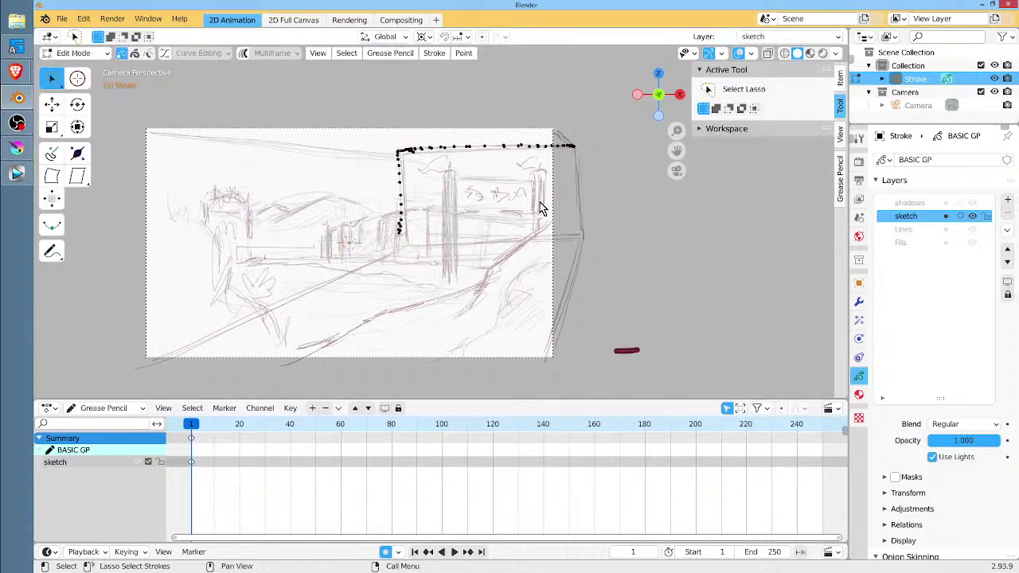
key(a)
key(ctrl)
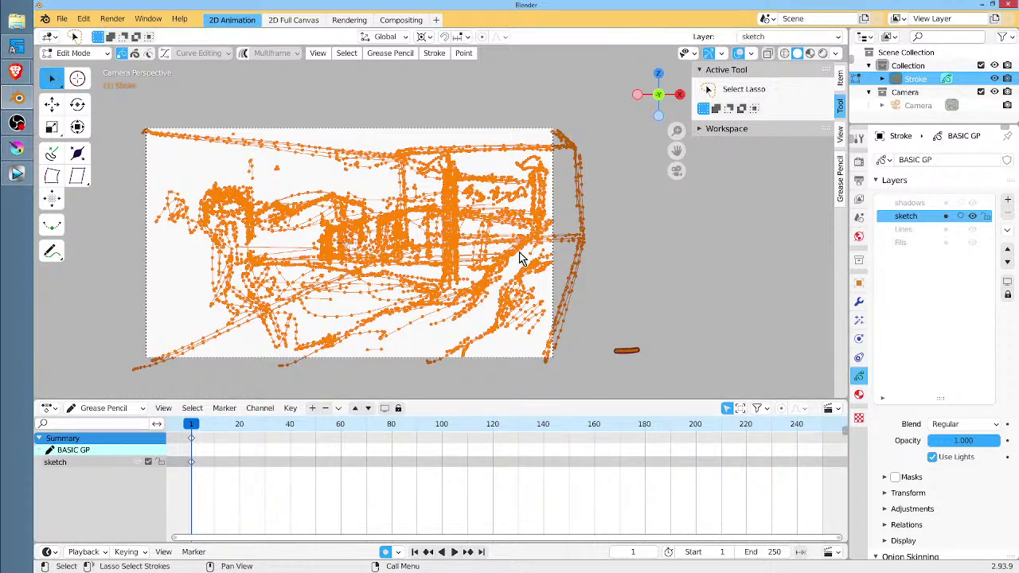
key(Tab)
key(Tab)
key(alt+a)
key(Tab)
key(Tab)
key(alt+a)
key(a)
key(alt+a)
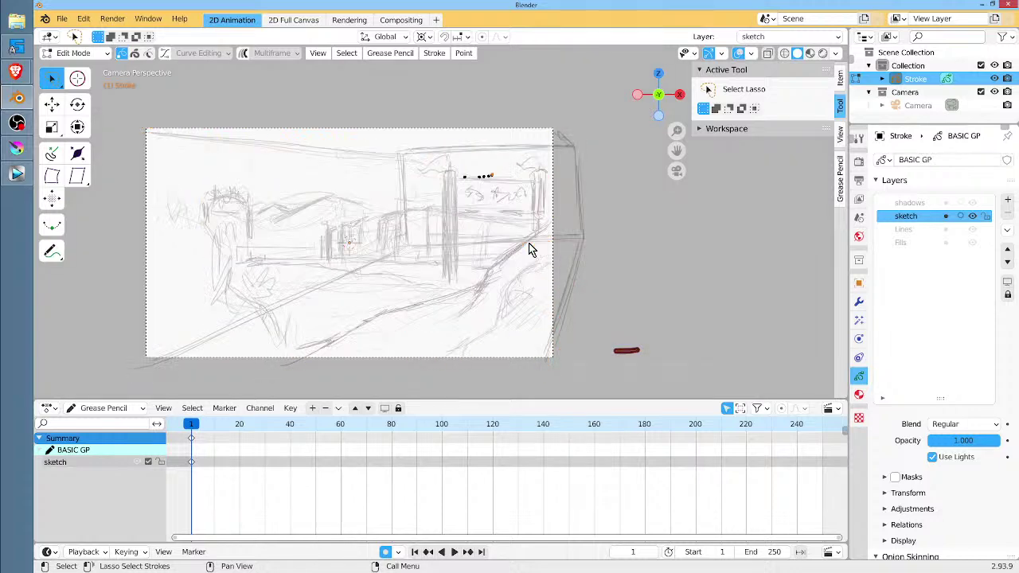
key(Tab)
key(Tab)
key(Tab)
Undo the recent strokes back through the reinforced slope and hill lines and the perspective edges running to the camera view's corners.
key(ctrl+z)
key(ctrl+z)
key(ctrl+z)
key(ctrl+z)
key(ctrl+z)
key(ctrl+z)
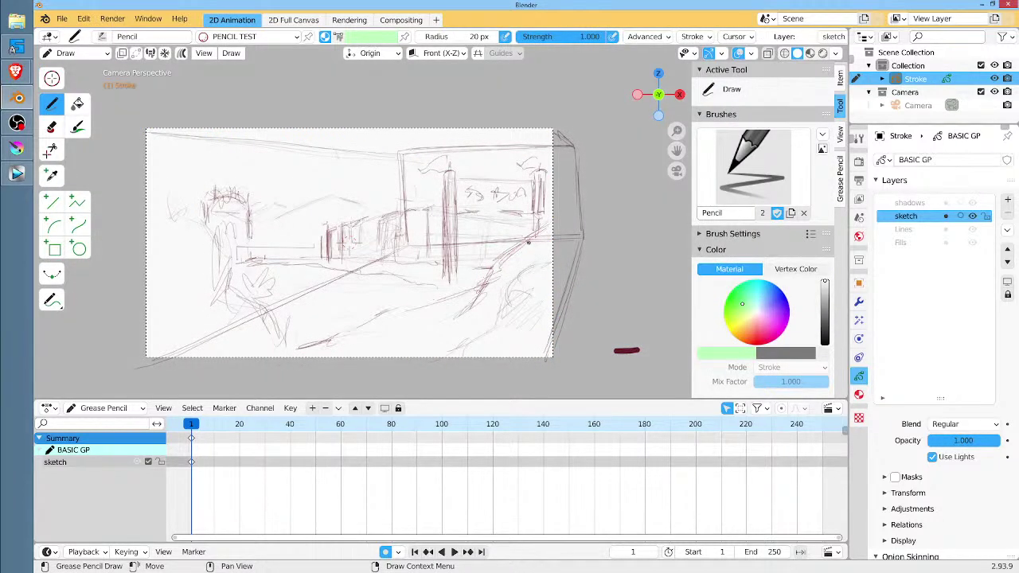
key(ctrl+z)
key(ctrl+z)
key(ctrl+z)
key(ctrl+z)
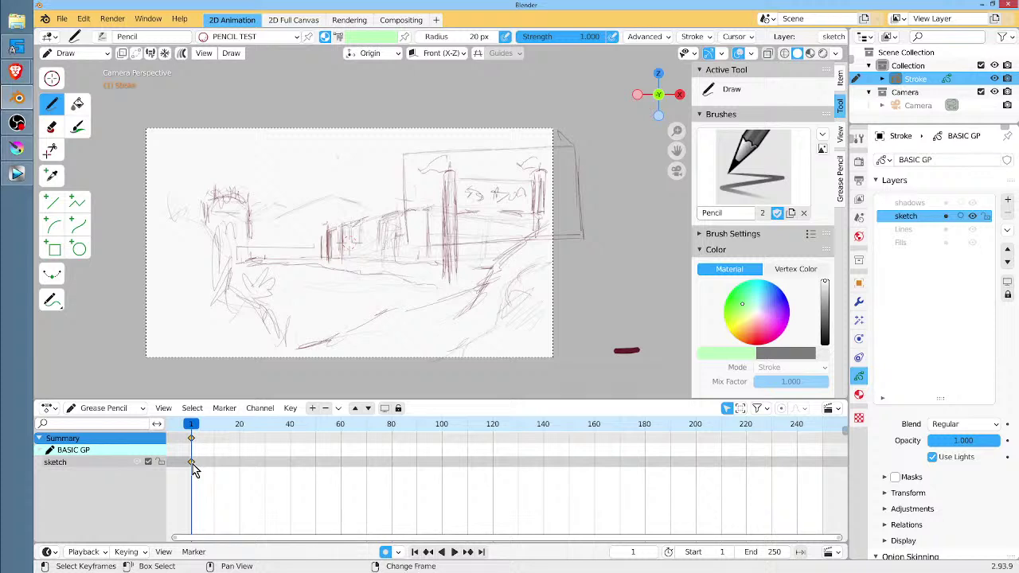
Duplicate the sketch keyframe from frame 1 onto frame 2 and check the two frames with a brief playback.
key(g)
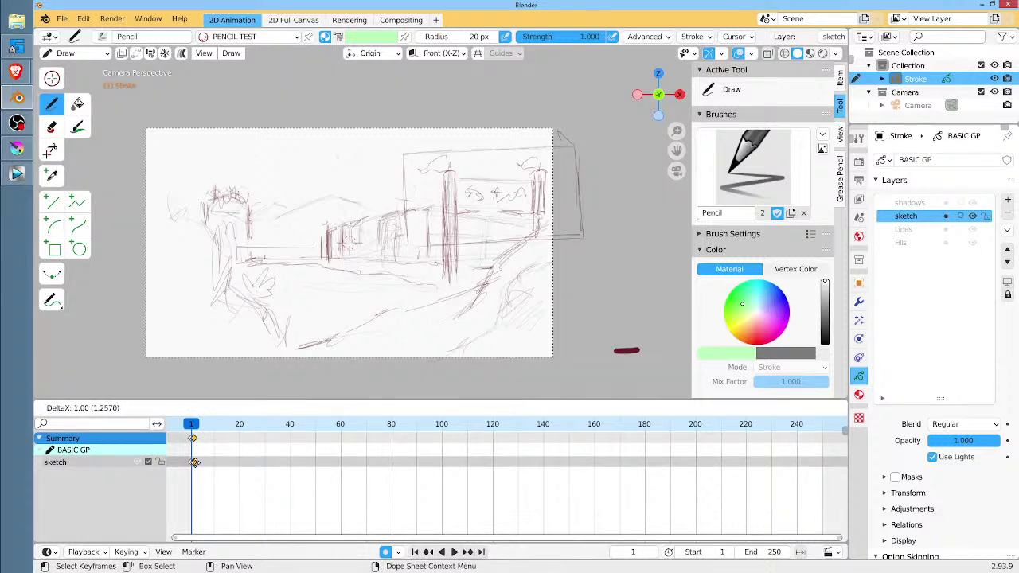
click(195, 463)
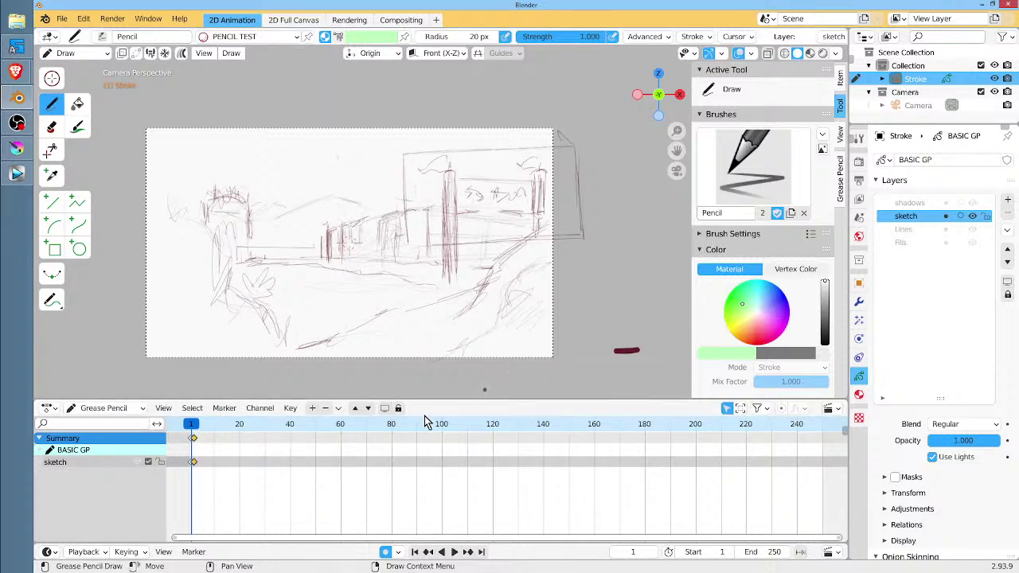
key(space)
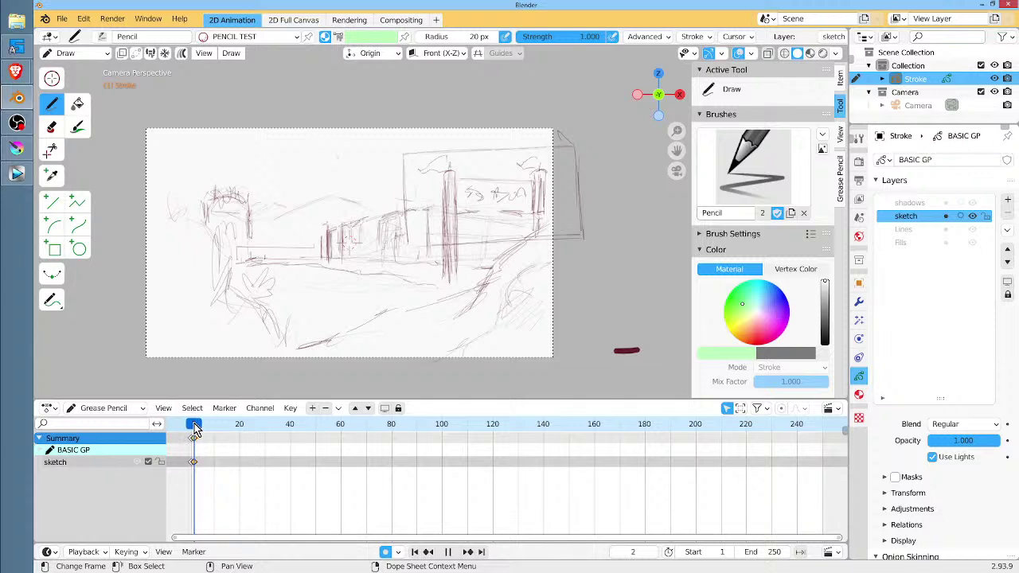
key(space)
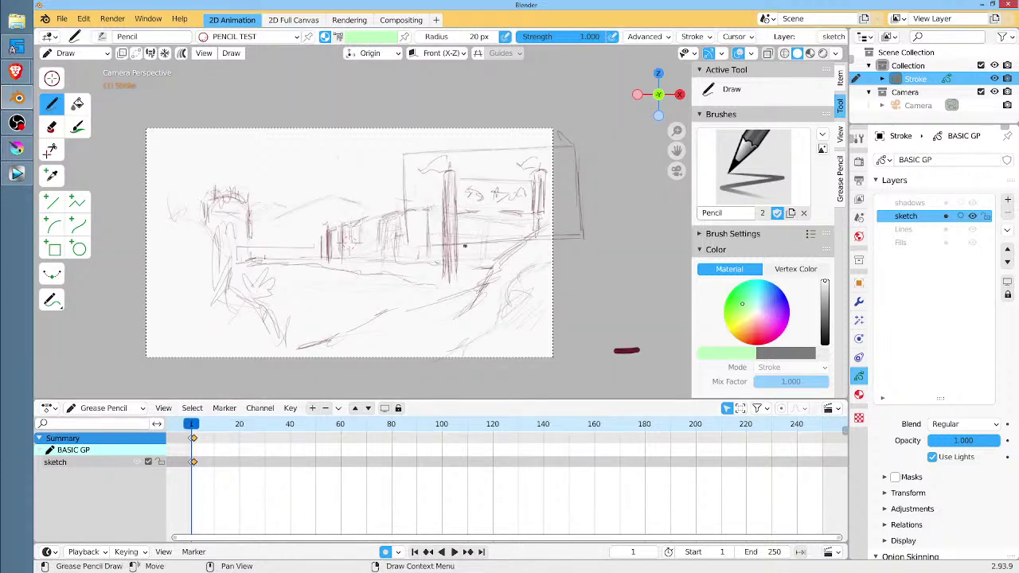
Enlarge the timeline around frames 1 and 2 and play the two frames briefly to compare their sketches.
scroll(483, 257, down, 2)
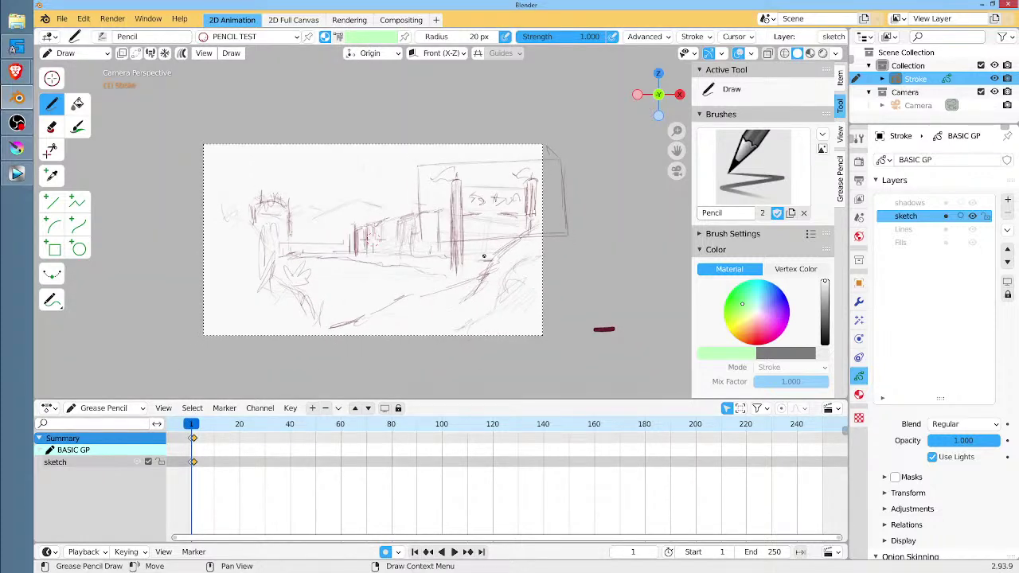
scroll(184, 471, up, 3)
ctrl+scroll(184, 471, left, 5)
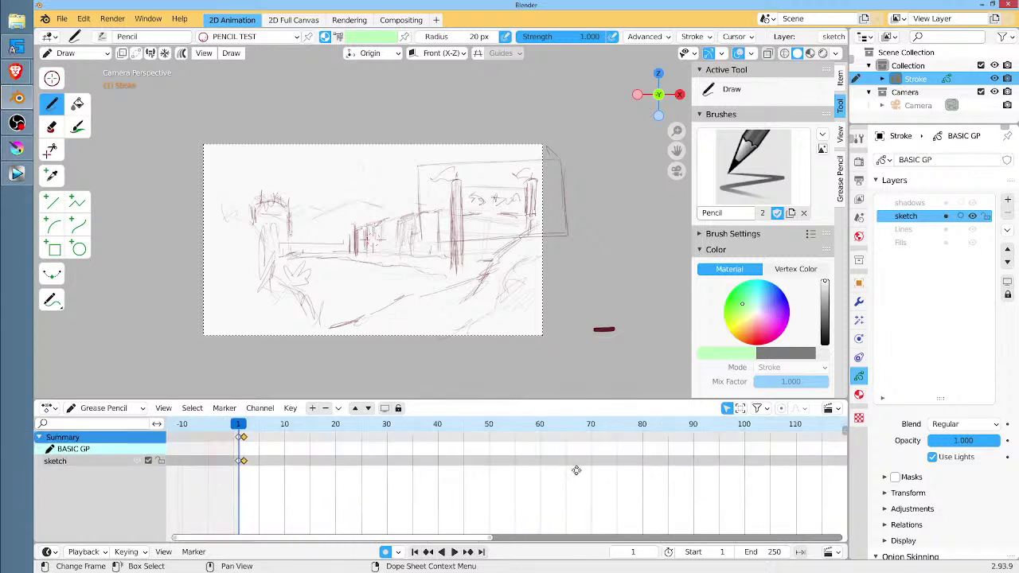
scroll(442, 484, up, 3)
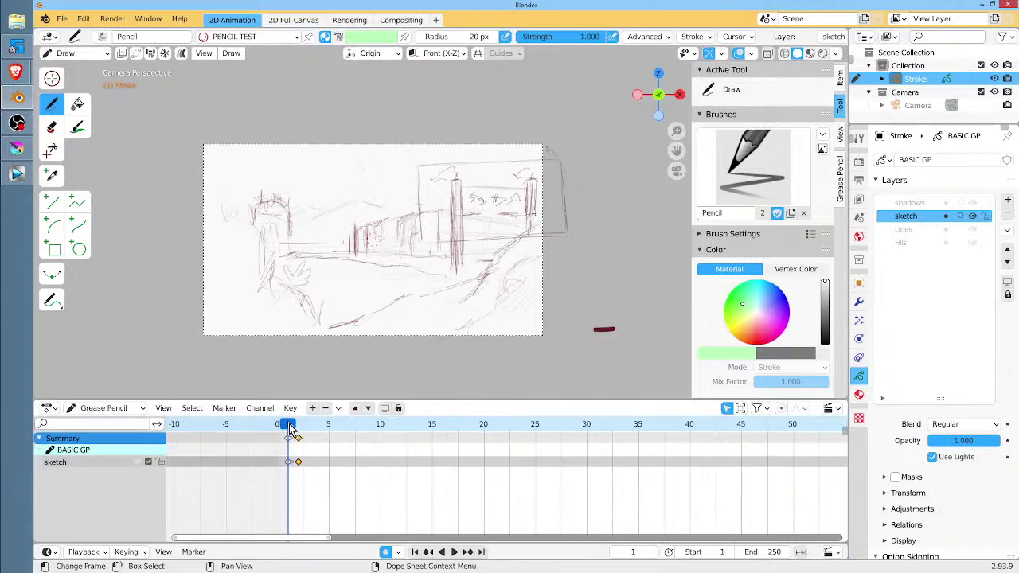
mouse_move(288, 423)
mouse_down()
mouse_move(297, 424)
mouse_move(288, 423)
mouse_up()
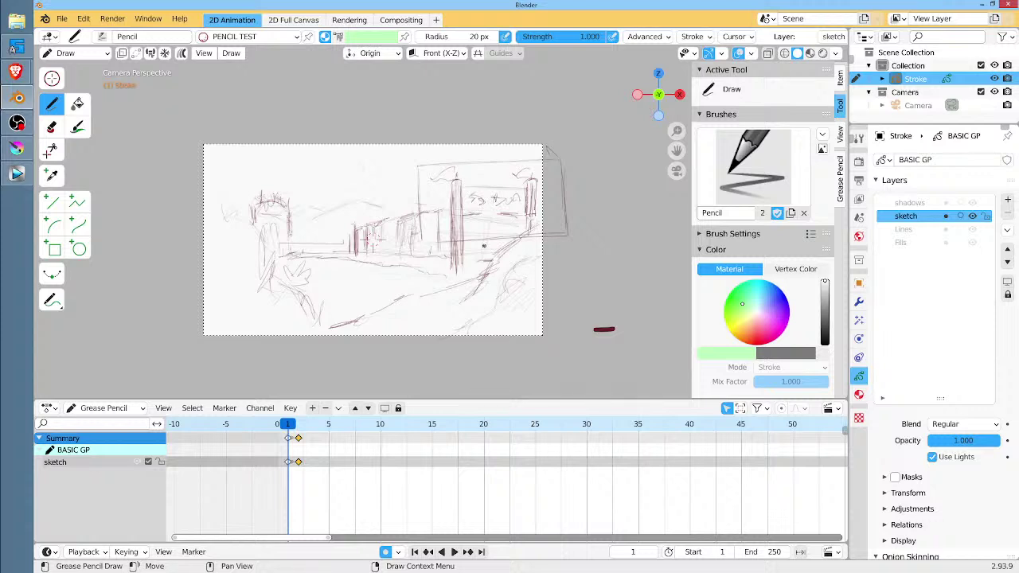
key(space)
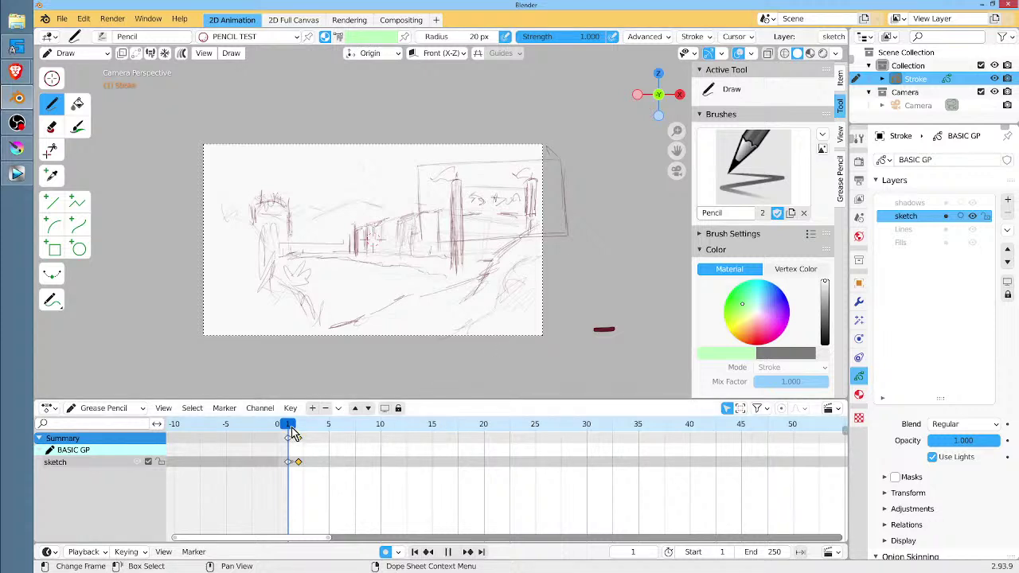
key(space)
In Edit Mode on frame 2, delete all the points, paste the copied strokes in their place, and return to Draw Mode.
key(Tab)
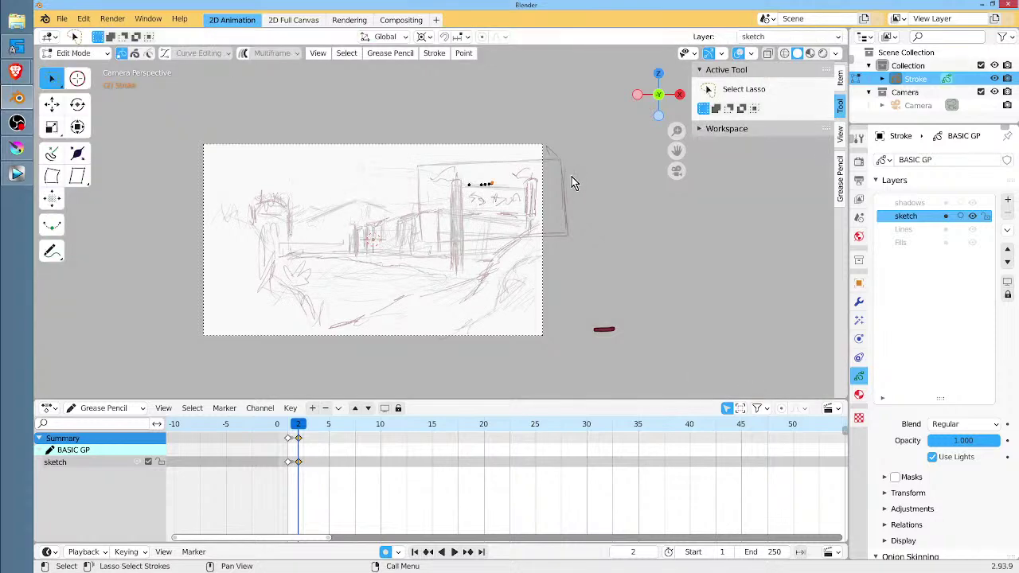
key(a)
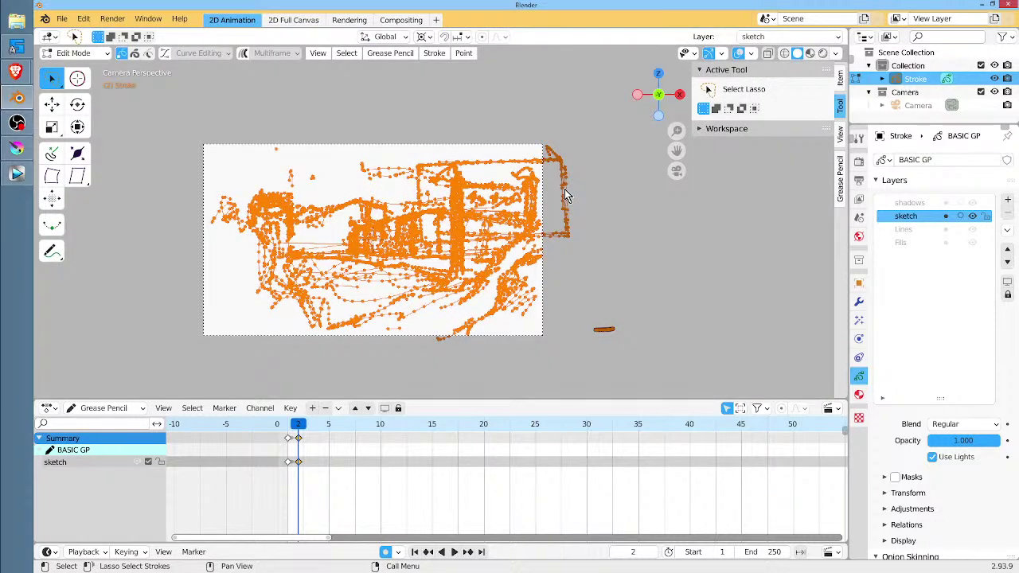
key(x)
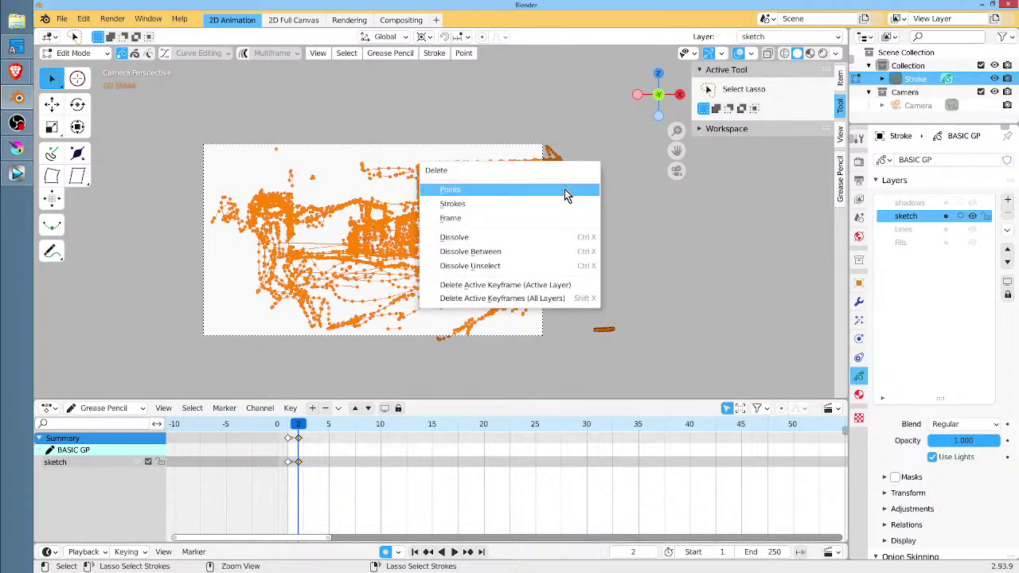
click(564, 190)
key(ctrl+v)
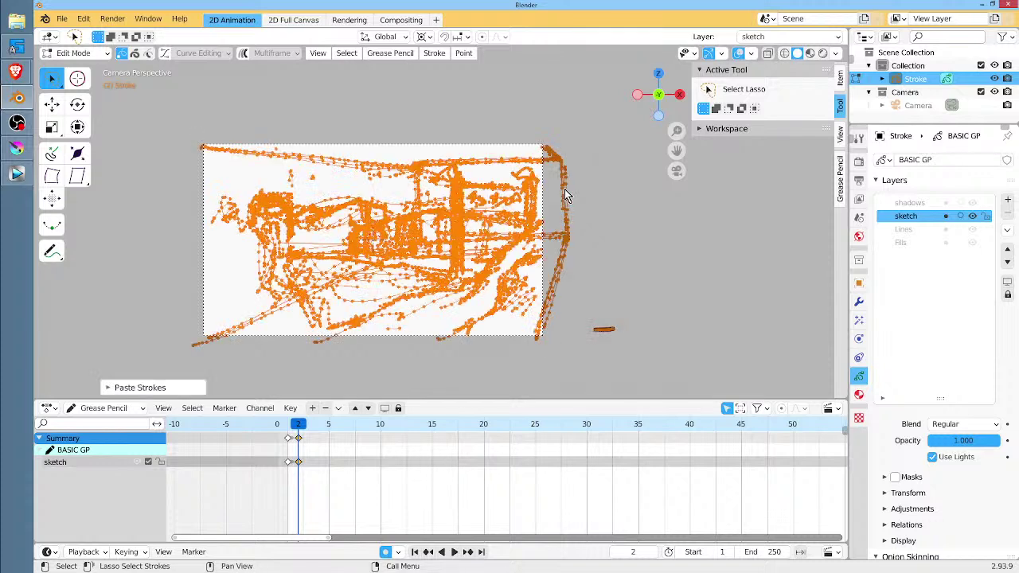
click(299, 426)
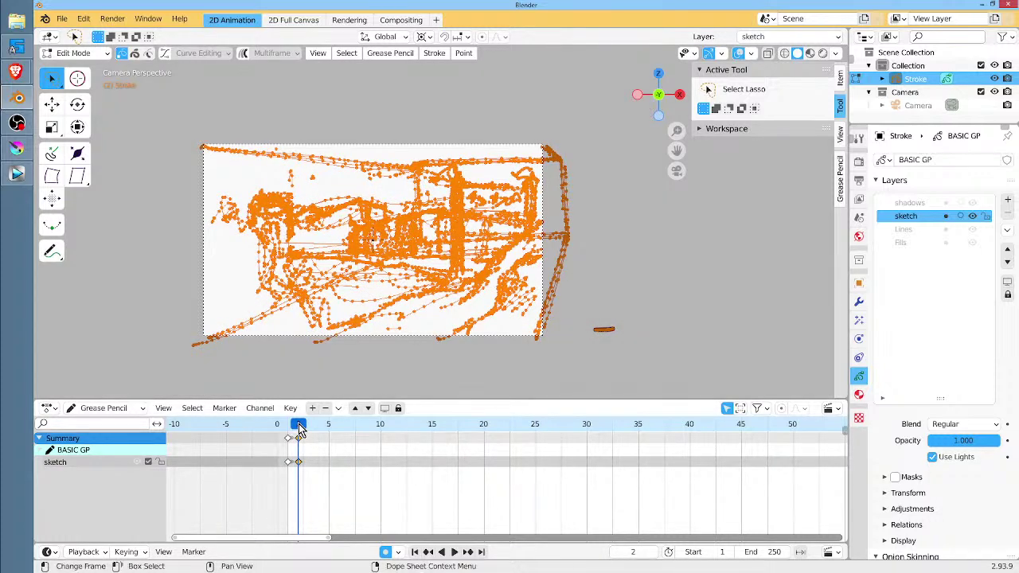
key(Tab)
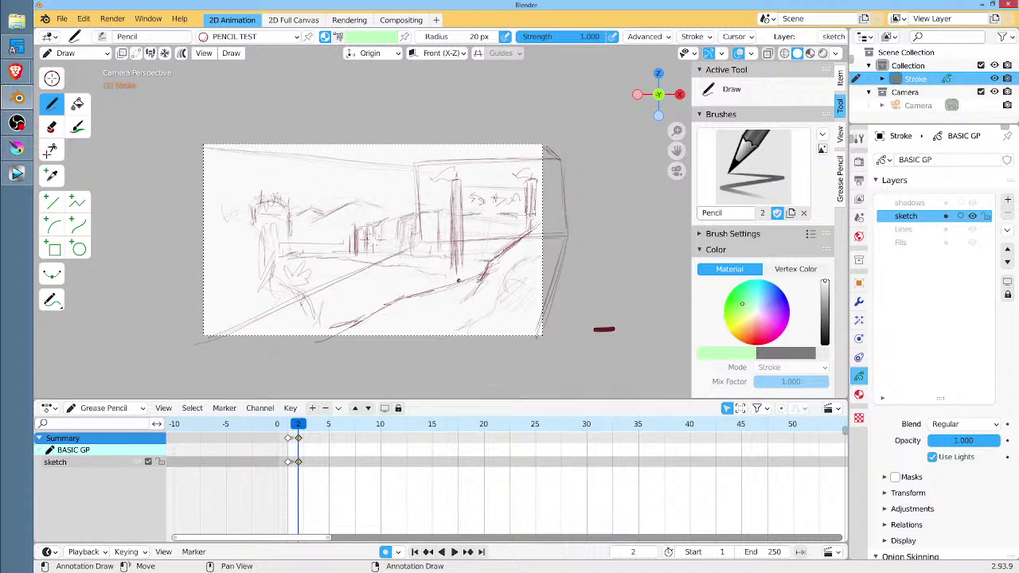
Swap the two sketch keyframes so the version with perspective lines sits on frame 1 and the plain version on frame 2.
click(289, 439)
key(g)
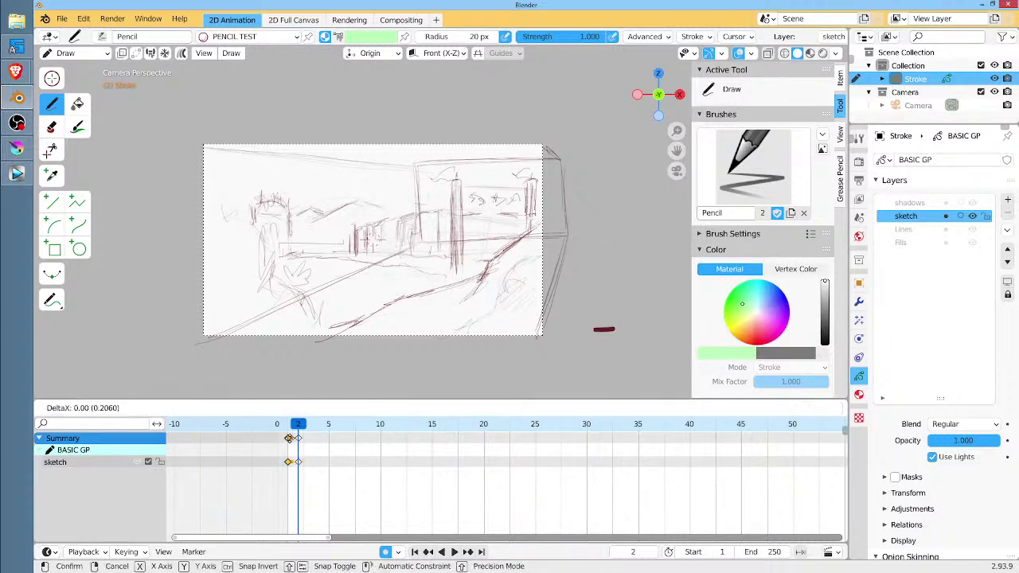
click(305, 442)
click(298, 440)
key(g)
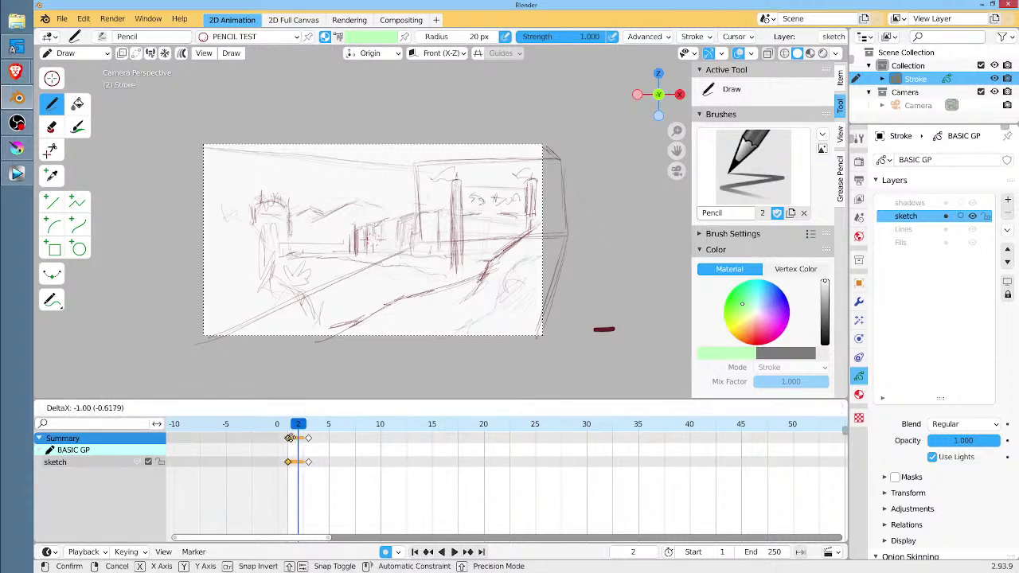
click(291, 437)
click(308, 441)
key(g)
click(297, 439)
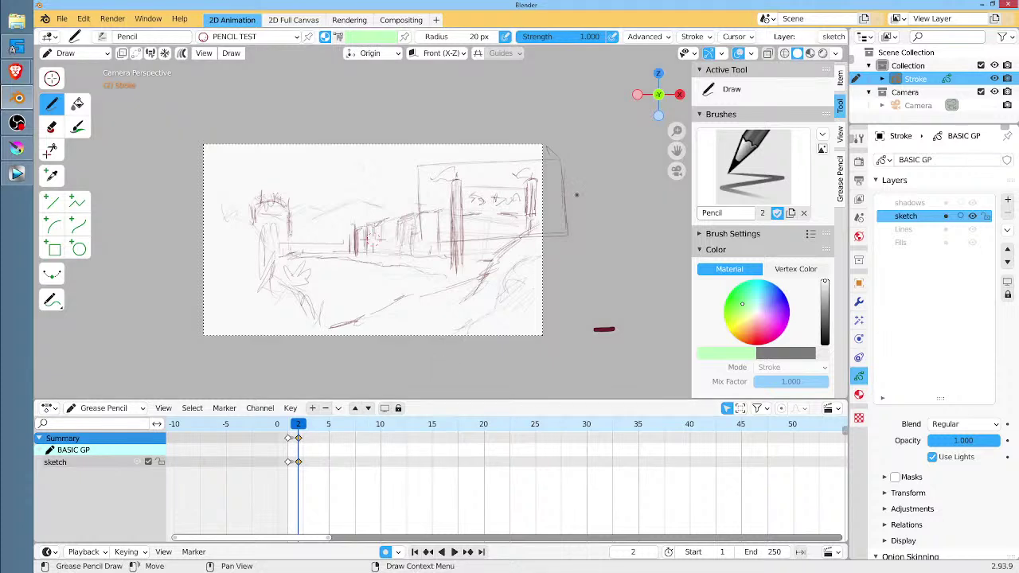
Shift the two sketch keyframes to frames 2 and 3, and duplicate the frame 2 keyframe onto frame 1.
key(g)
click(318, 466)
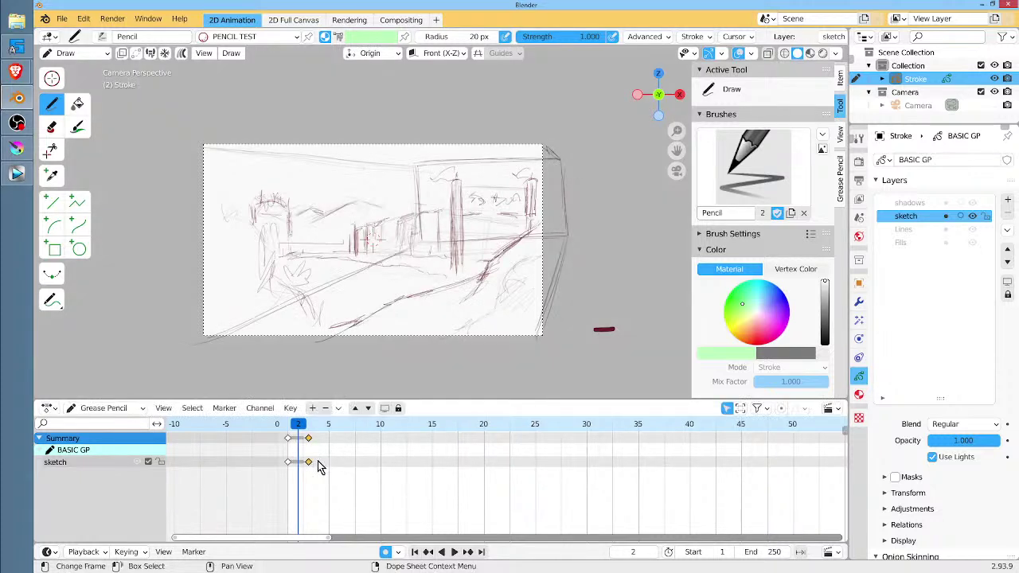
click(291, 464)
key(g)
click(299, 465)
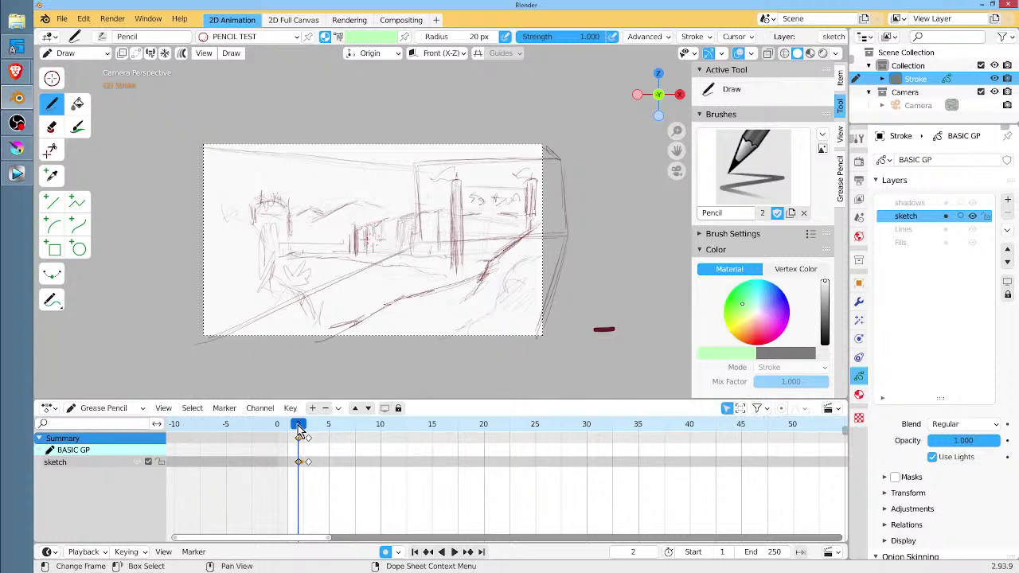
key(shift+d)
click(289, 465)
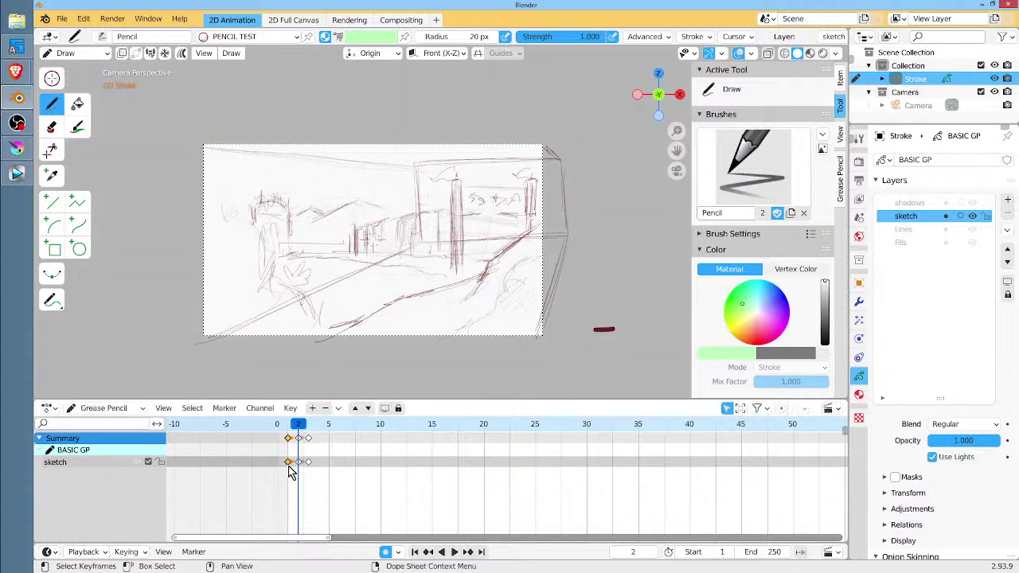
On frame 1, scale up and move all the strokes so the drawn box around the sign fills the camera view, ending in Draw Mode.
click(291, 426)
key(space)
key(Escape)
scroll(491, 187, down, 1)
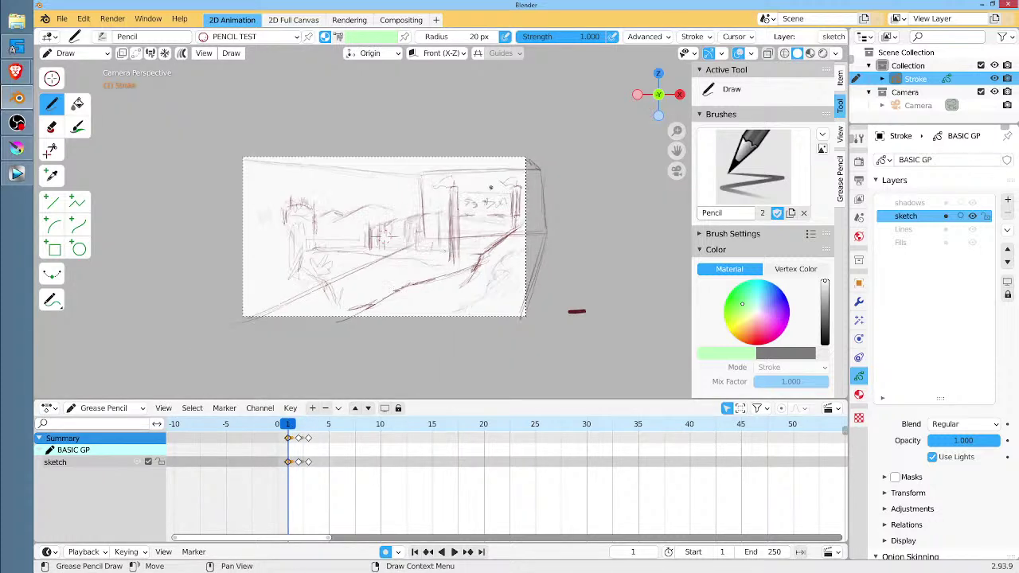
scroll(483, 205, up, 1)
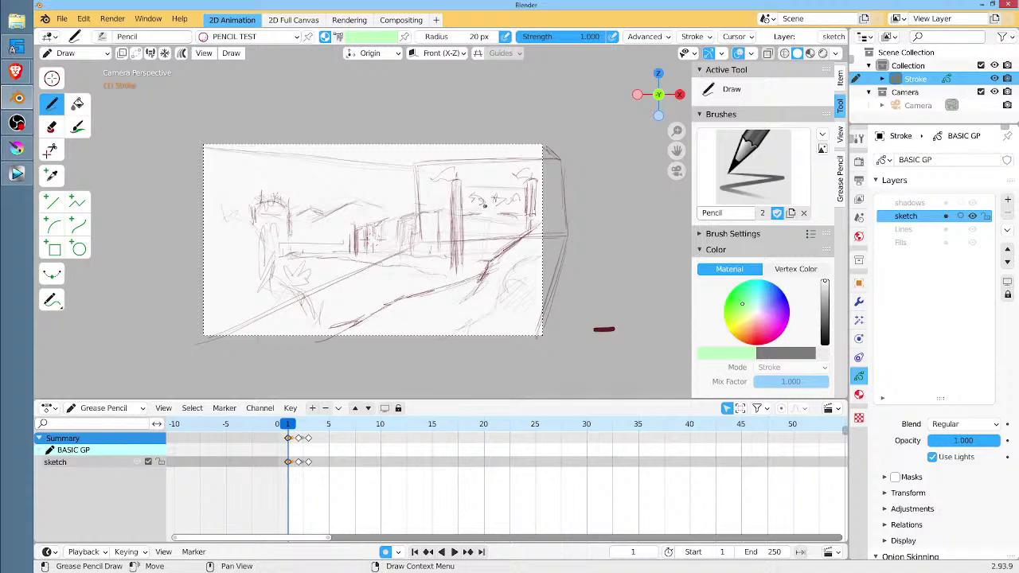
key(Tab)
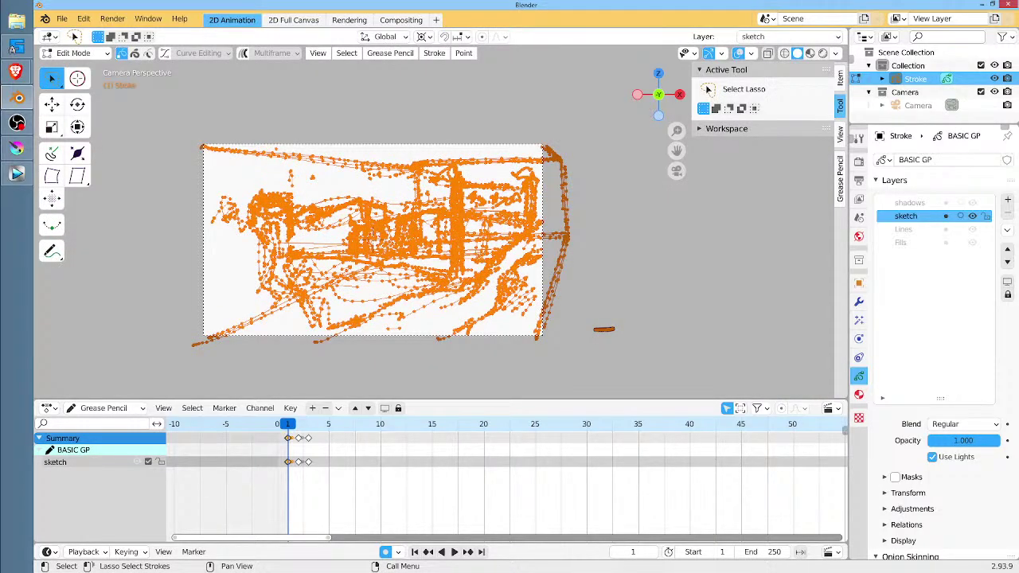
key(s)
click(583, 247)
key(g)
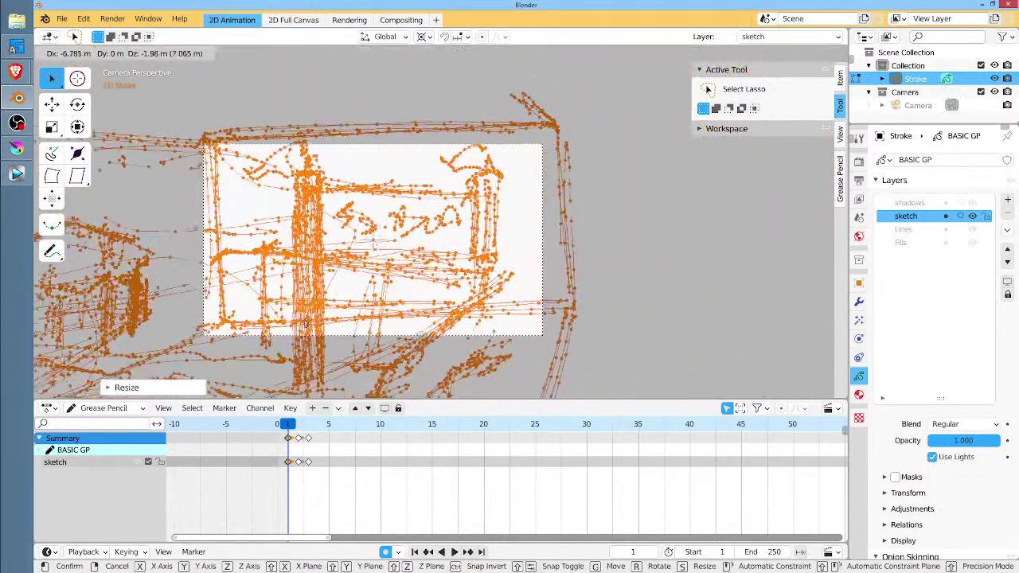
click(431, 258)
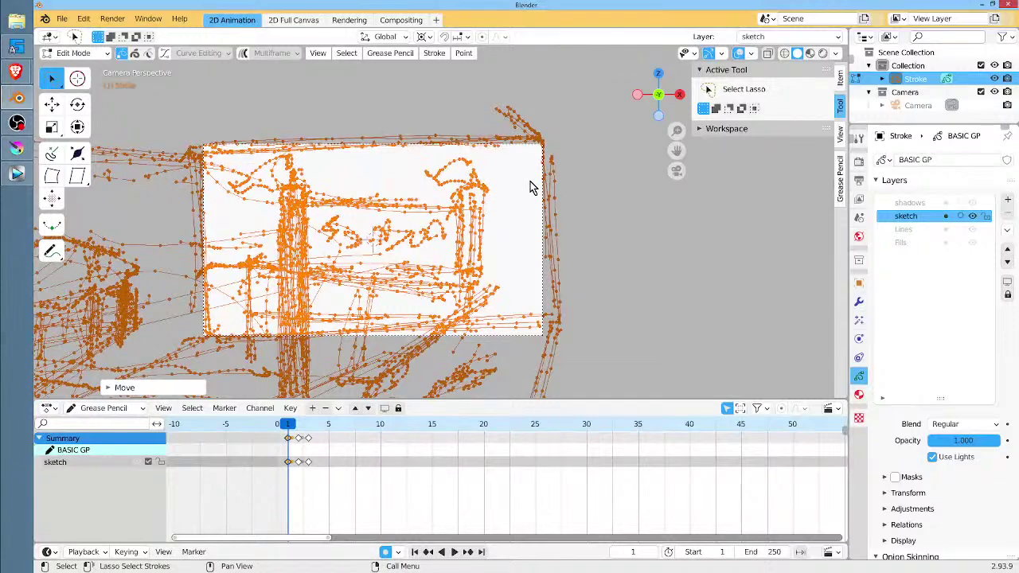
key(Tab)
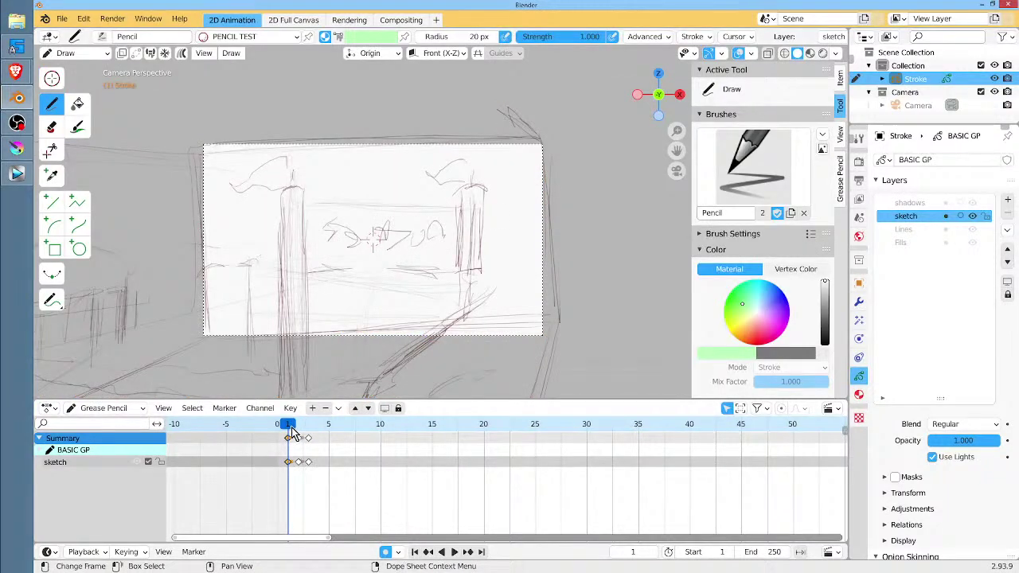
On frame 3, delete the points of the drawn box's right edge outside the camera view in Edit Mode.
drag(291, 427, 309, 429)
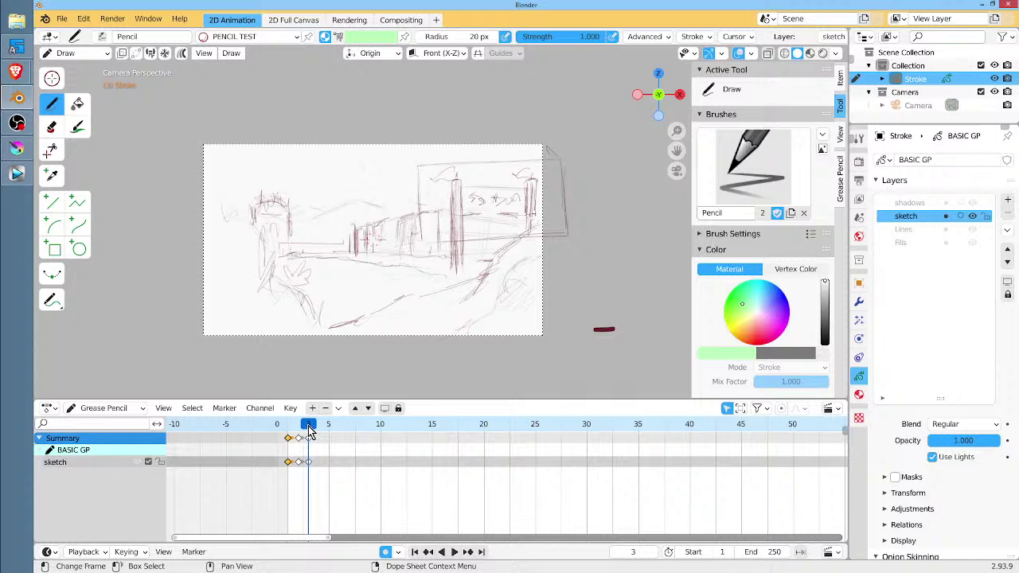
key(Tab)
click(581, 162)
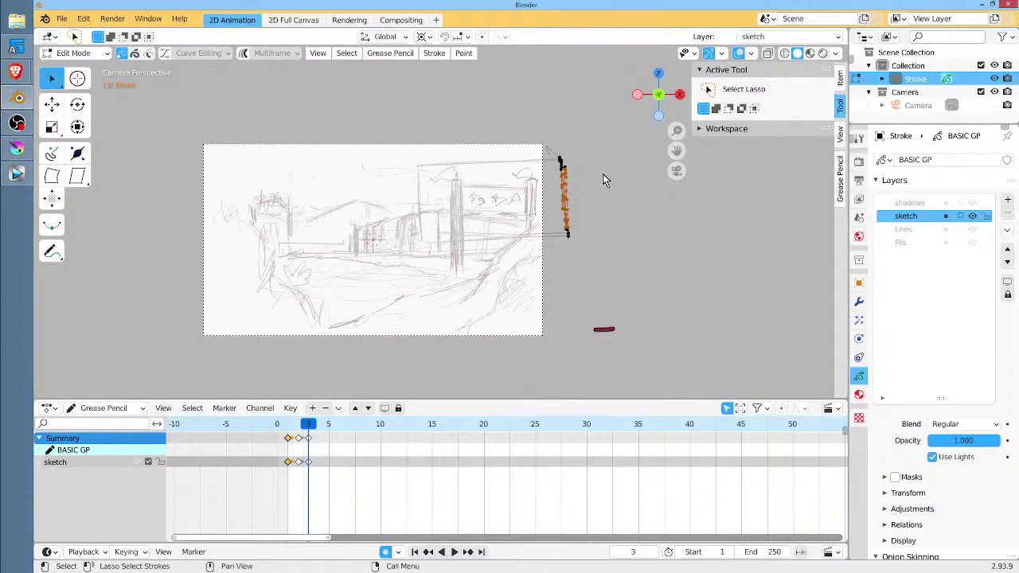
key(x)
click(582, 206)
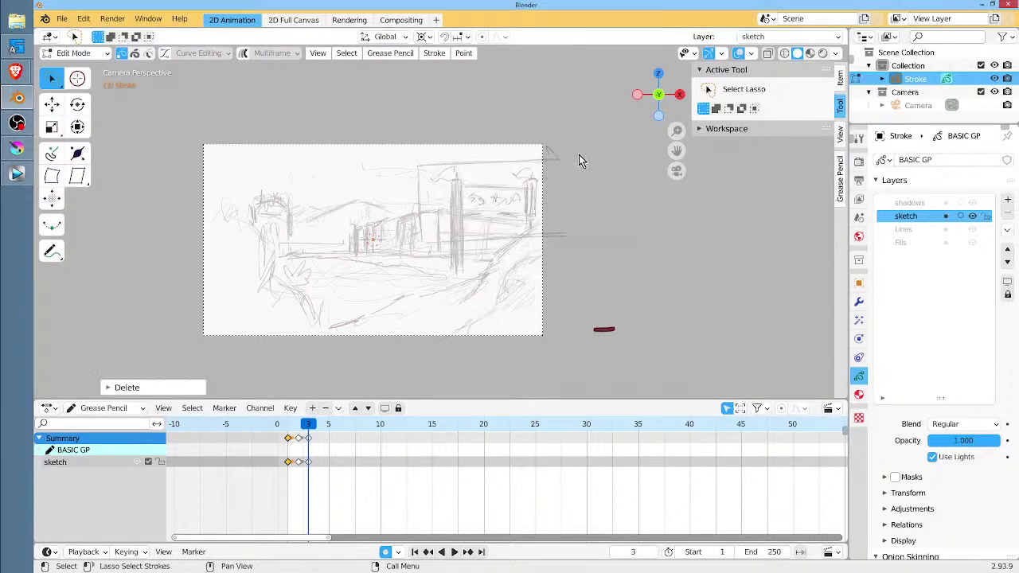
key(ctrl+z)
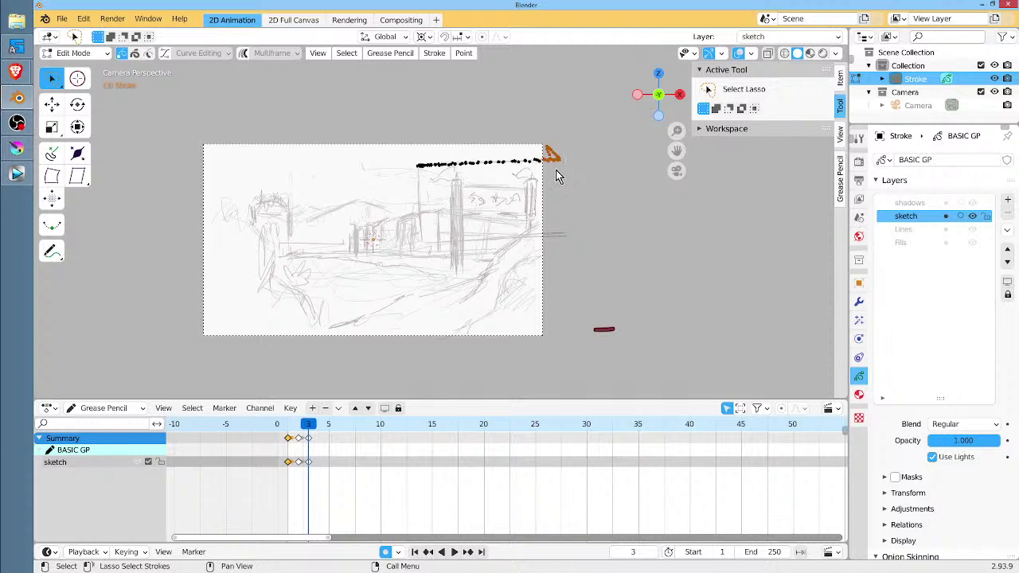
Delete the remaining top, bottom and left edge strokes of the drawn box on frame 3.
key(x)
click(557, 181)
click(565, 233)
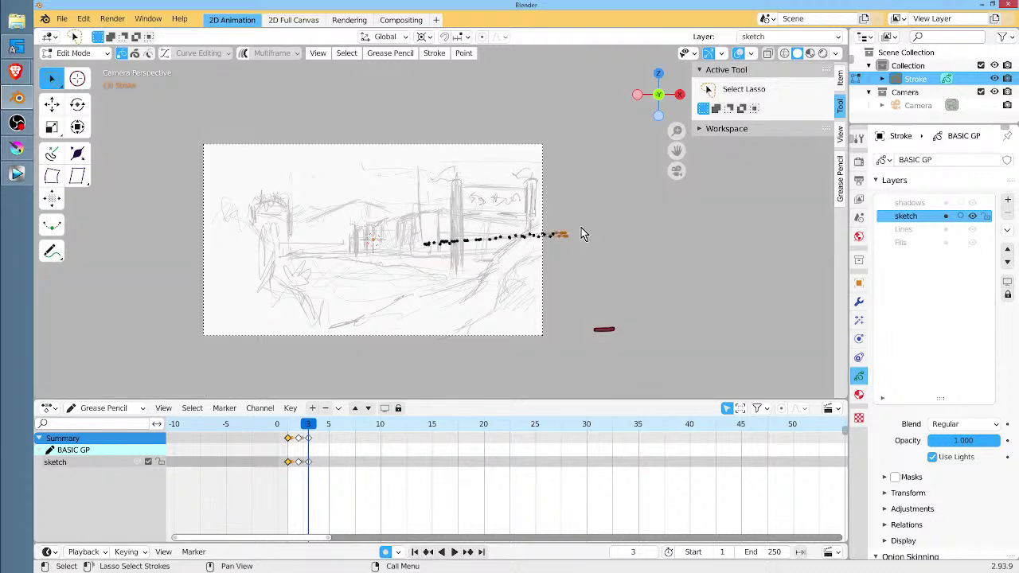
key(x)
click(547, 233)
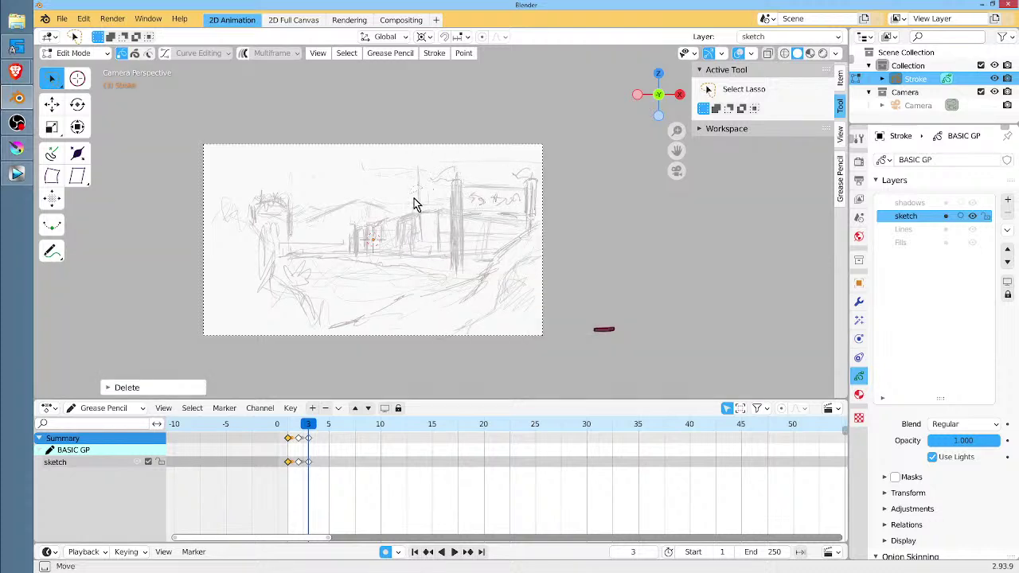
key(x)
click(405, 183)
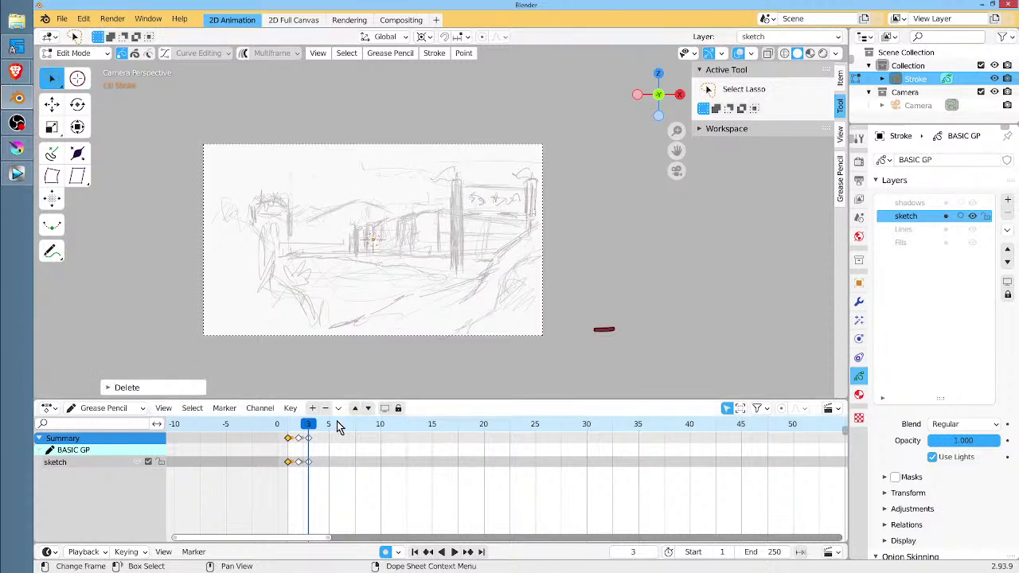
Duplicate the sketch keyframe from frame 3 onto frame 4.
click(310, 462)
key(shift+d)
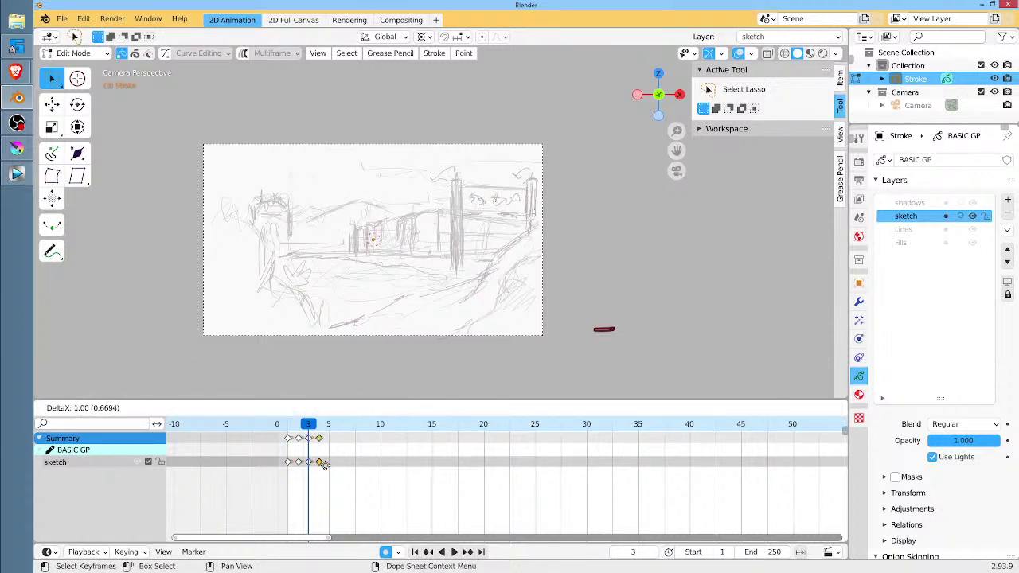
click(330, 471)
Start saving the file under a new name and create a new 03-90 folder inside EPISODE-03.
click(64, 18)
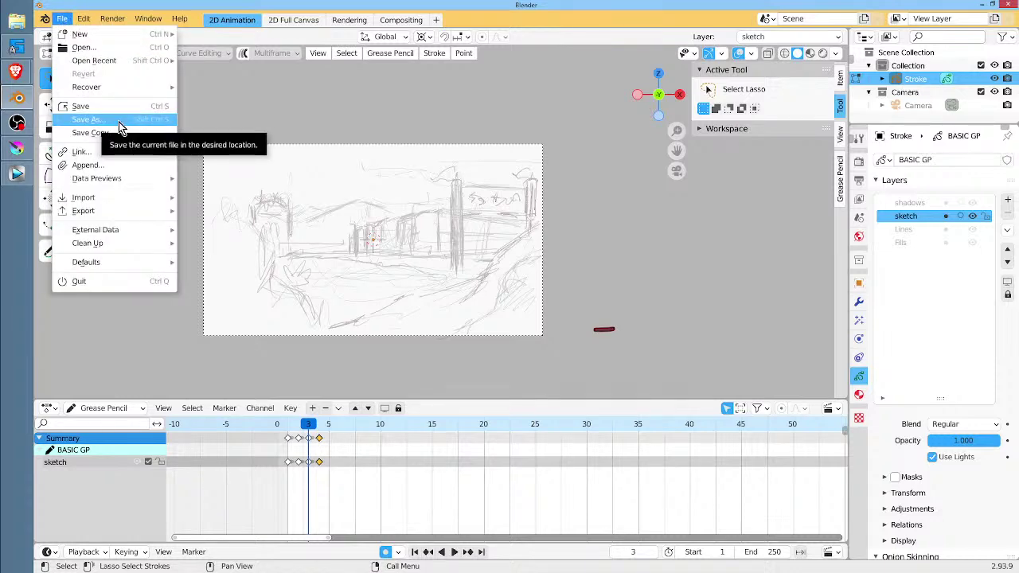
click(87, 120)
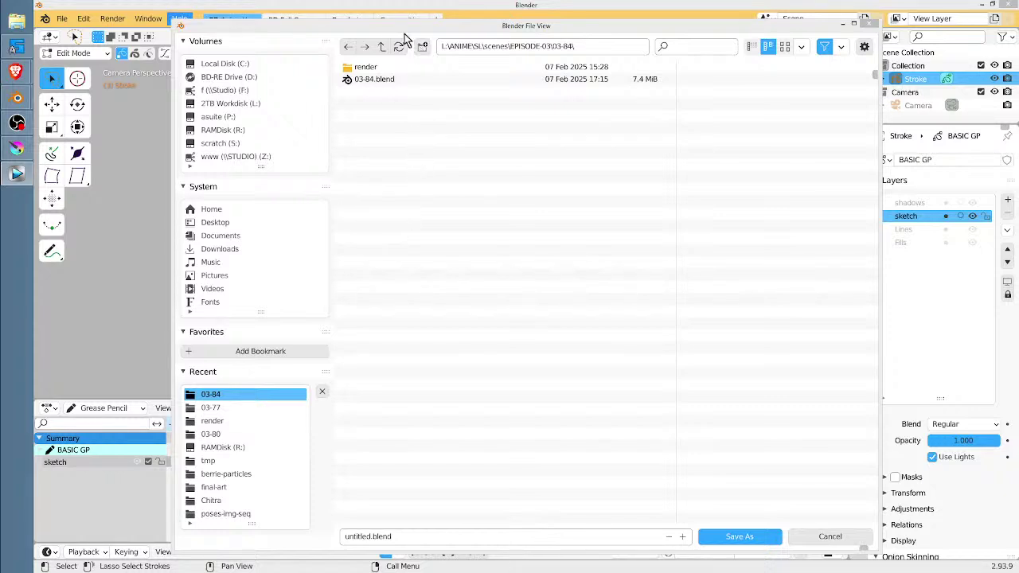
click(382, 46)
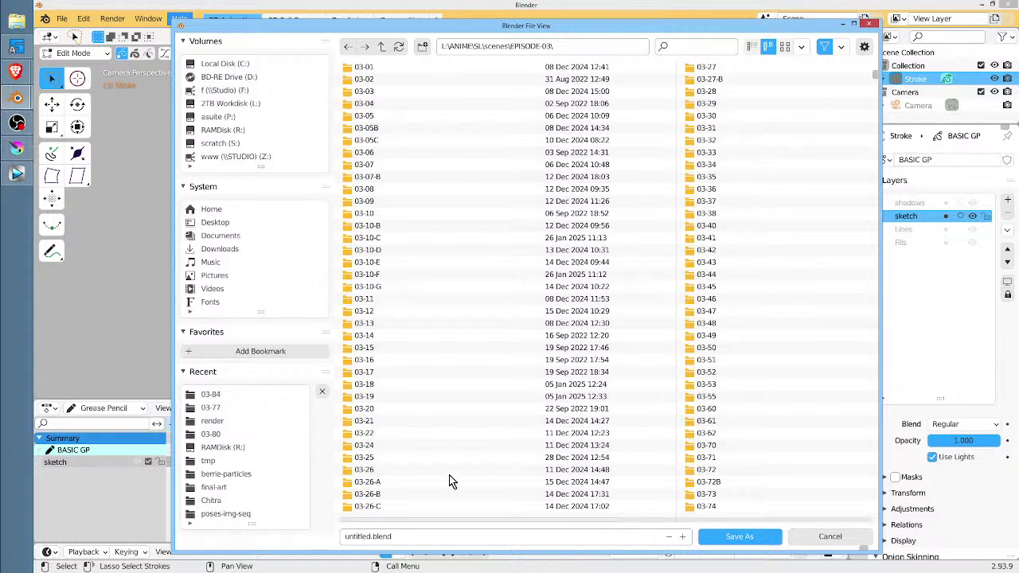
click(811, 153)
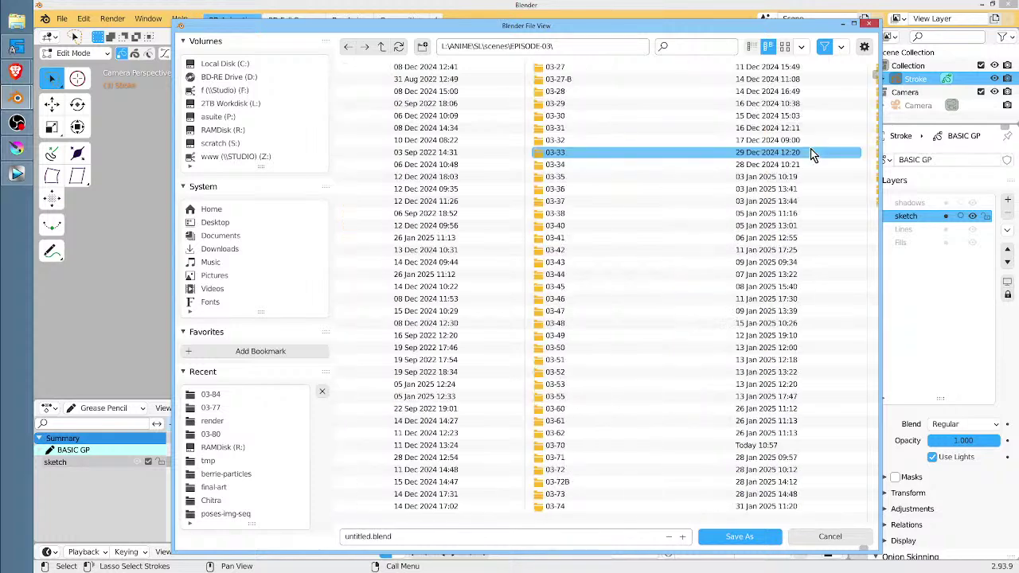
click(604, 45)
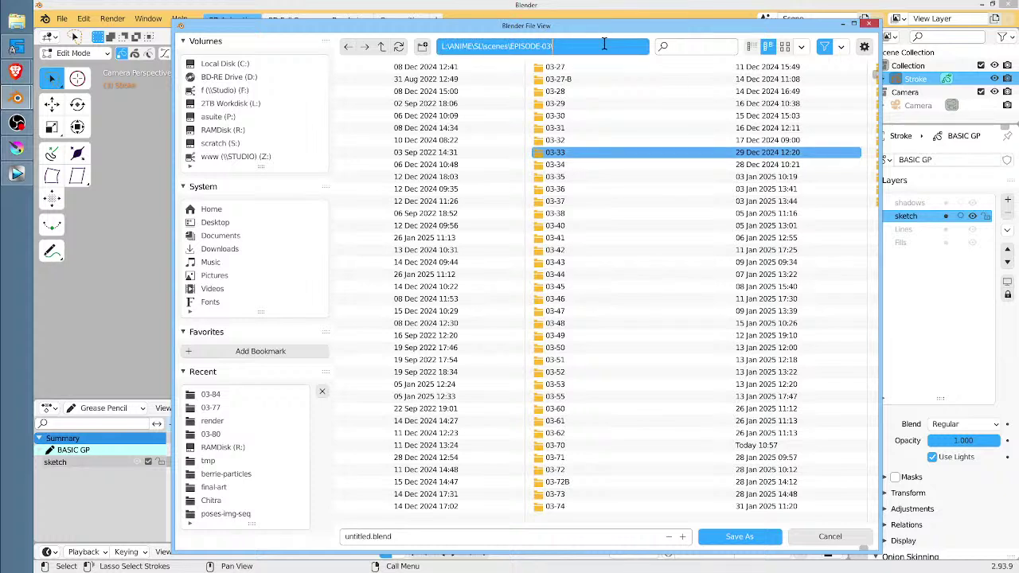
text(03-90)
key(Return)
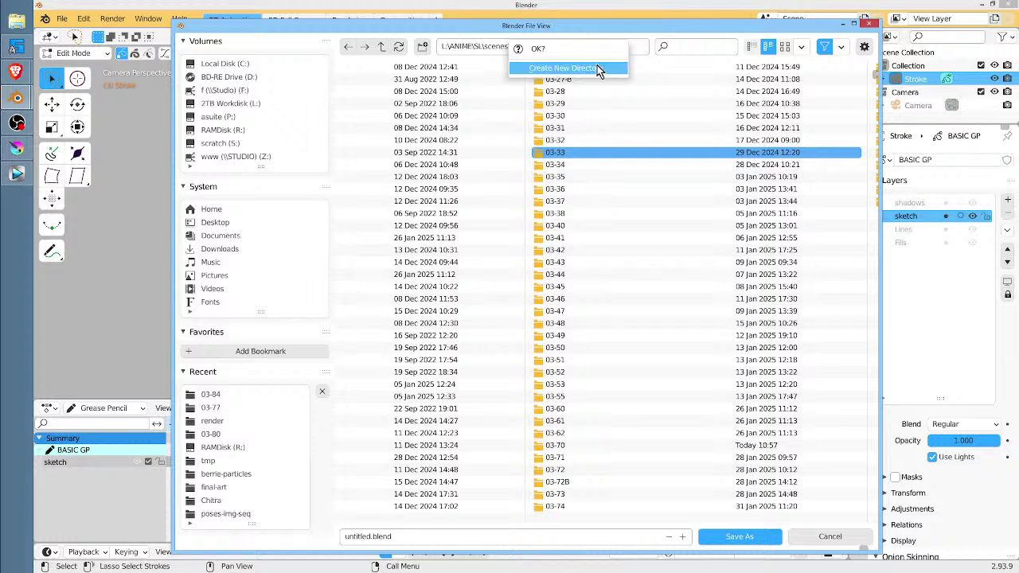
click(597, 69)
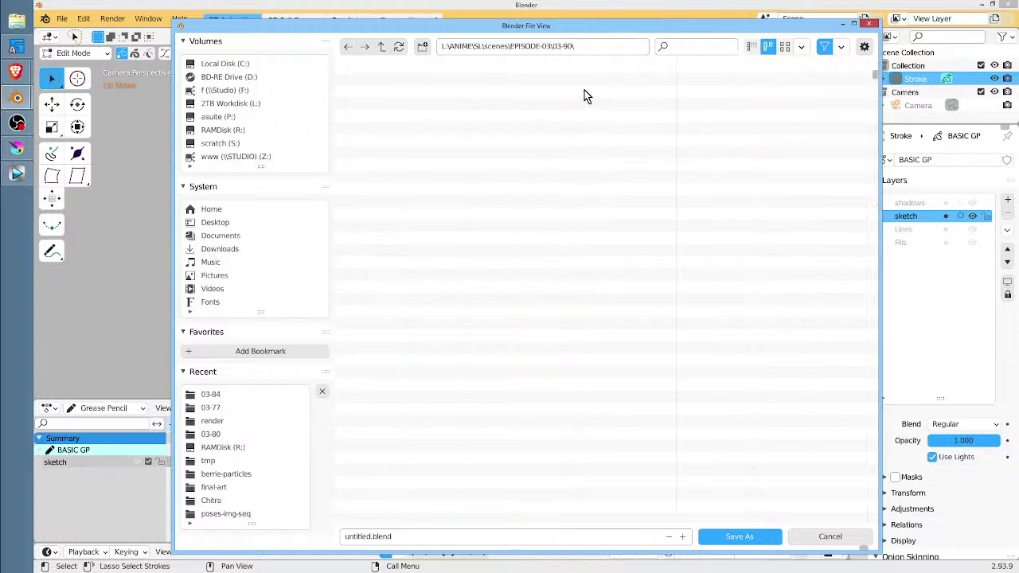
Name the file 03-90 and save it in the new folder.
click(410, 536)
text(03-9)
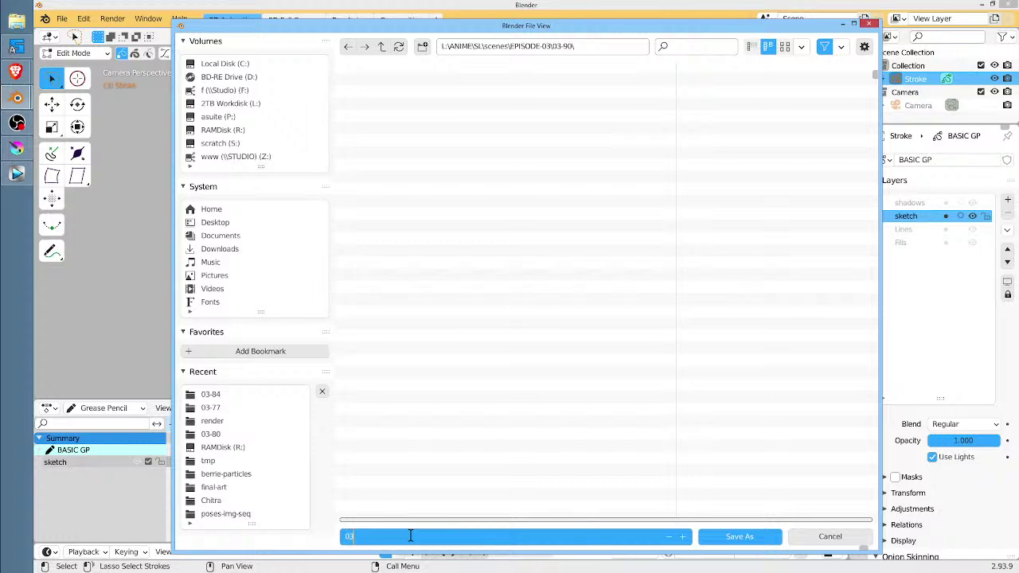
text(0)
key(Return)
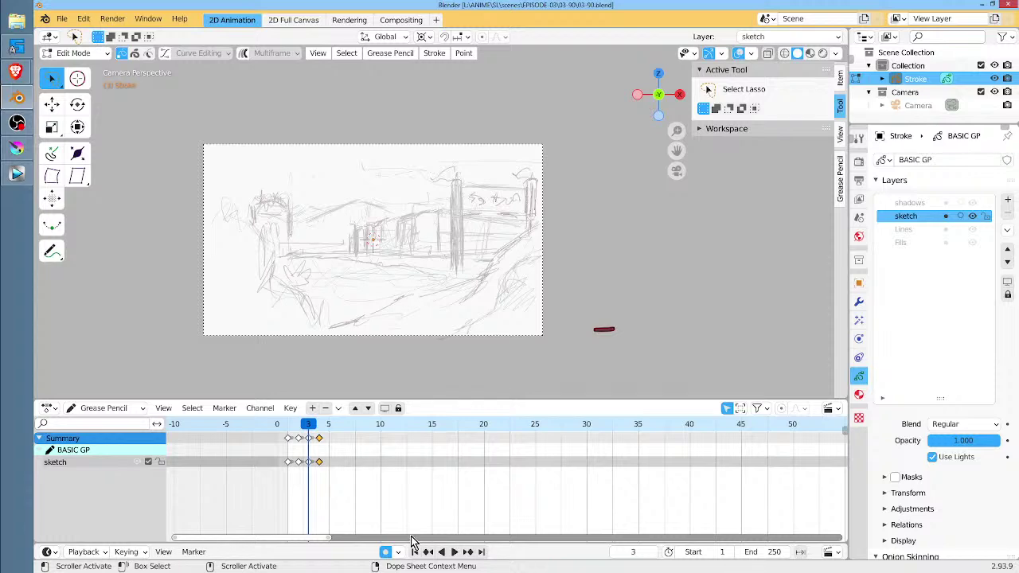
Move the playhead to frame 4 and stop playback there.
click(443, 551)
click(320, 425)
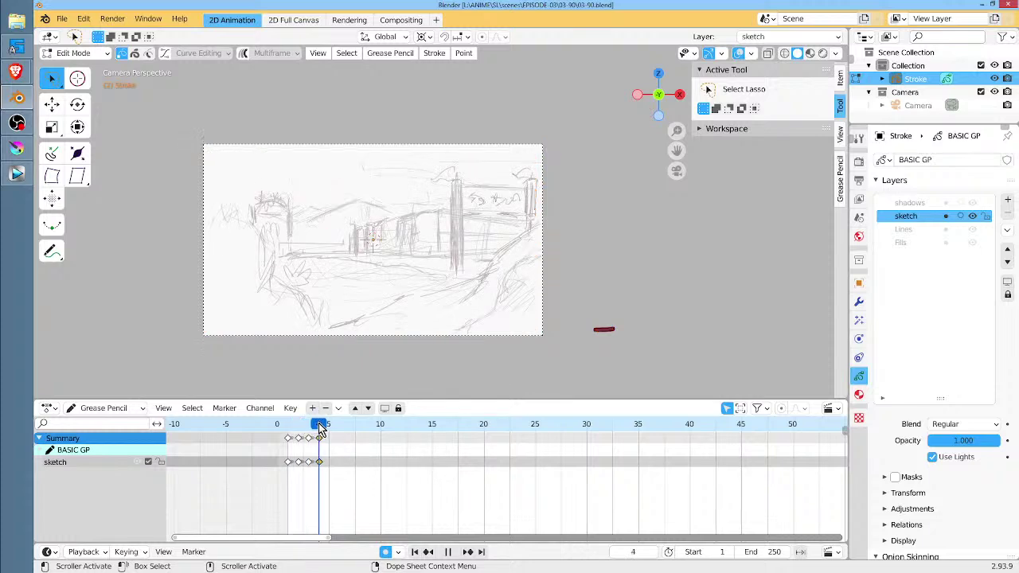
mouse_move(320, 425)
mouse_down()
mouse_move(337, 429)
mouse_move(291, 428)
mouse_move(322, 436)
mouse_up()
key(space)
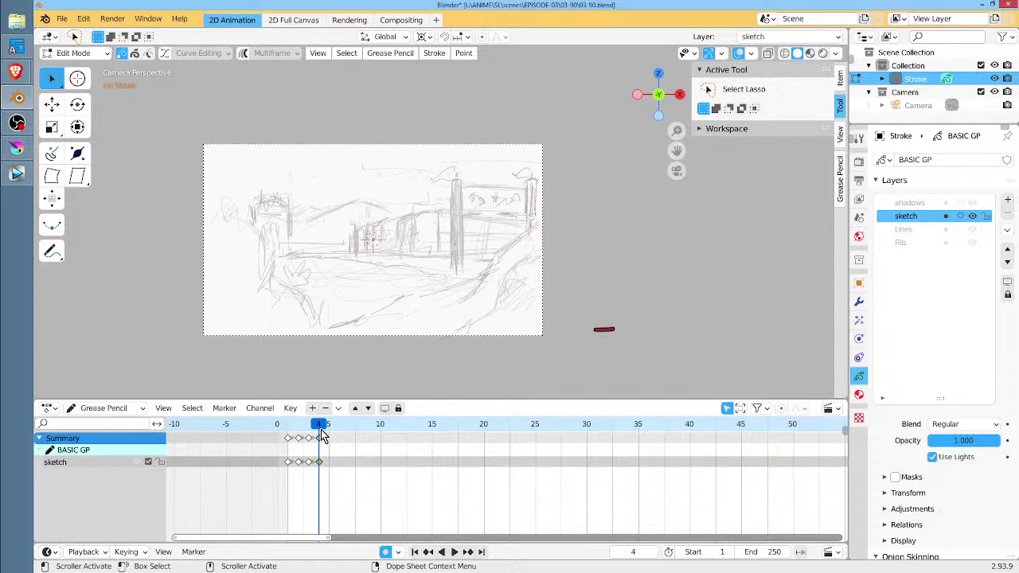
On frame 4, delete the thick stray stroke outside the camera frame in Edit Mode and return to the camera view.
key(Tab)
key(Tab)
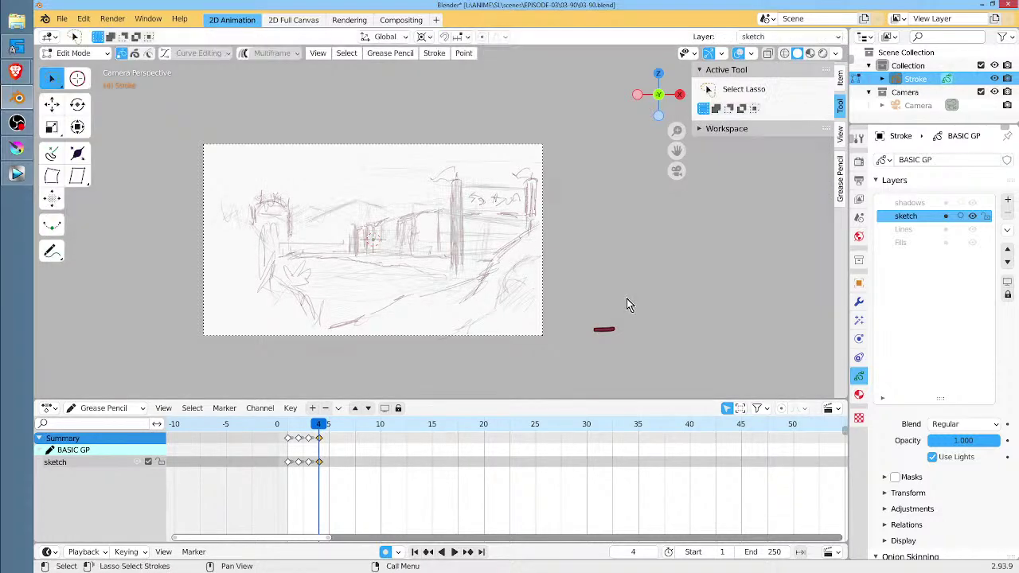
key(Tab)
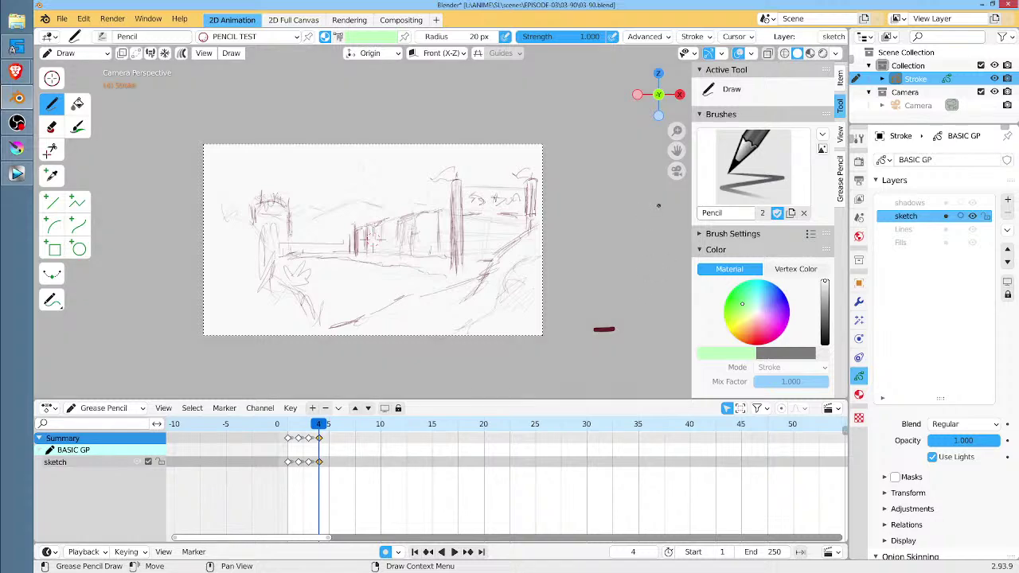
mouse_move(573, 170)
middle_down()
mouse_move(606, 228)
mouse_move(601, 197)
mouse_move(672, 252)
middle_up()
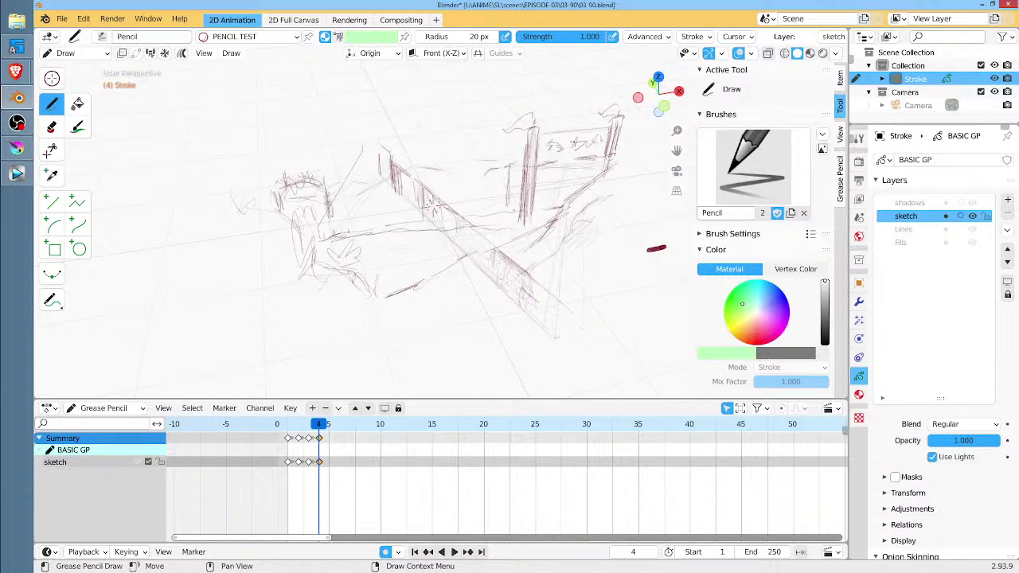
scroll(665, 244, up, 3)
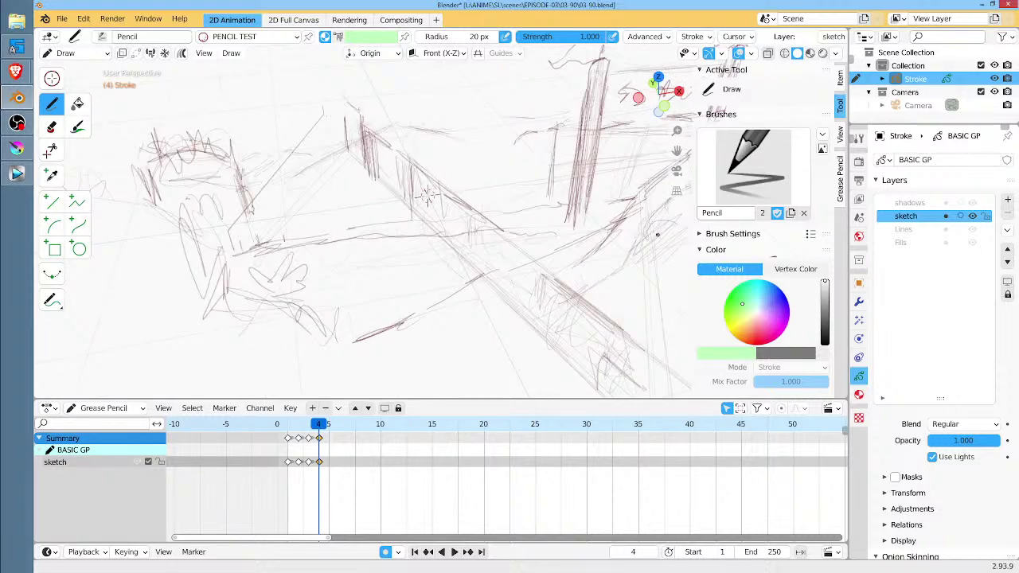
shift+middle_drag(657, 232, 436, 200)
key(Tab)
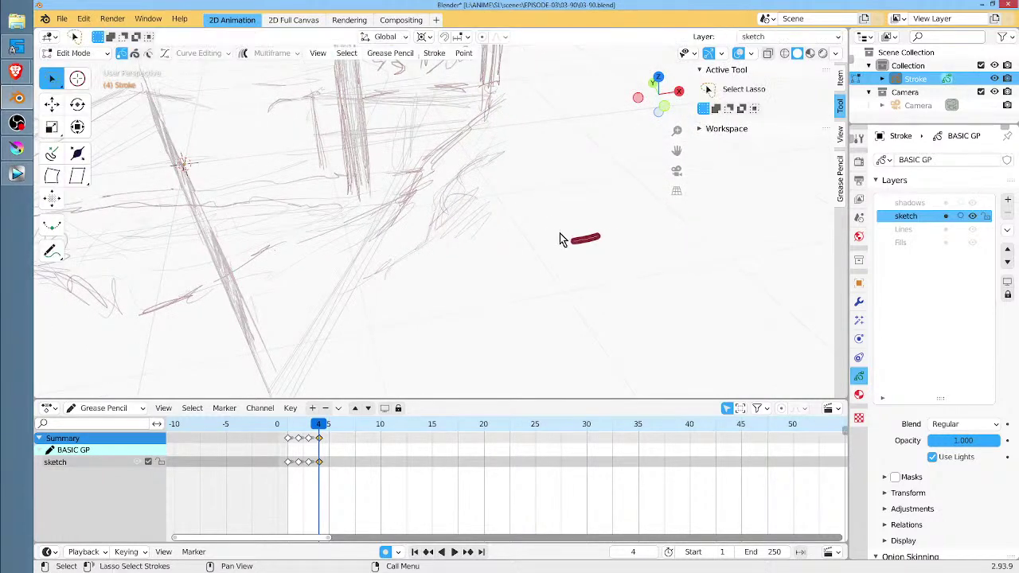
drag(568, 223, 625, 205)
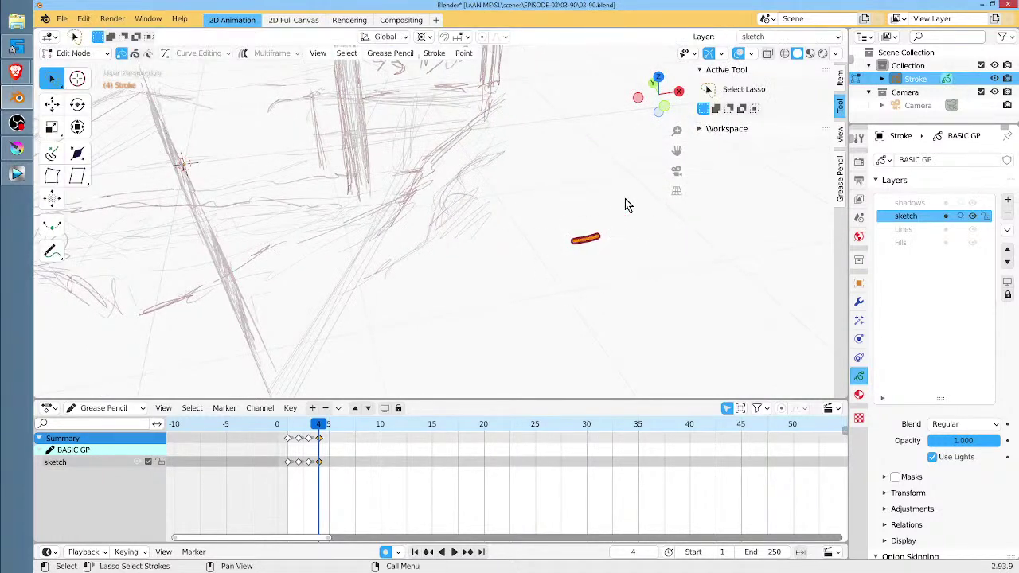
key(x)
click(576, 231)
key(KP_0)
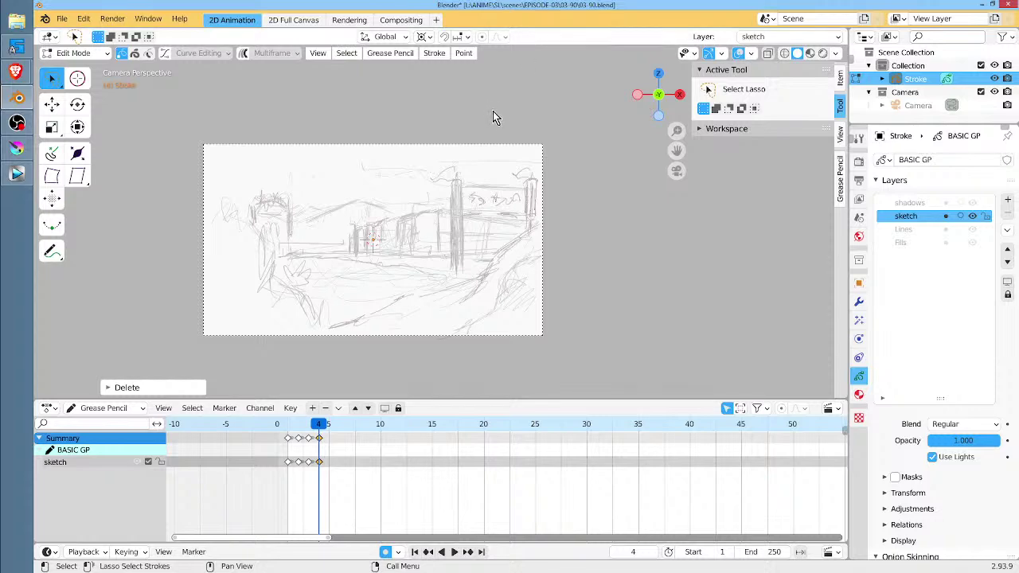
Enlarge the camera view and widen the viewport by narrowing the properties area.
mouse_move(491, 92)
shift+middle_down()
mouse_move(547, 81)
mouse_move(509, 93)
mouse_move(496, 67)
shift+middle_up()
scroll(549, 86, up, 2)
scroll(514, 103, up, 1)
scroll(513, 103, down, 1)
scroll(544, 87, up, 1)
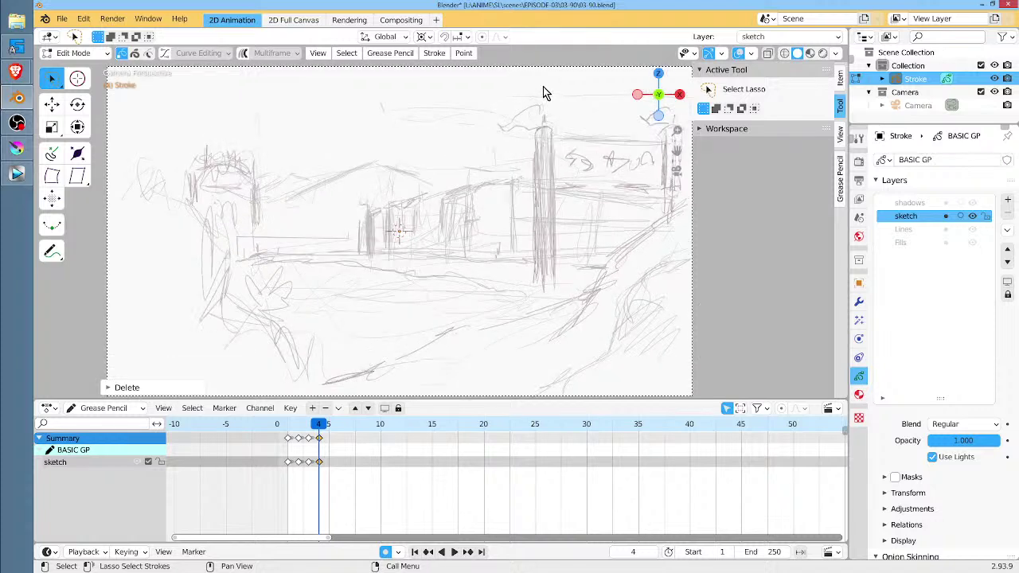
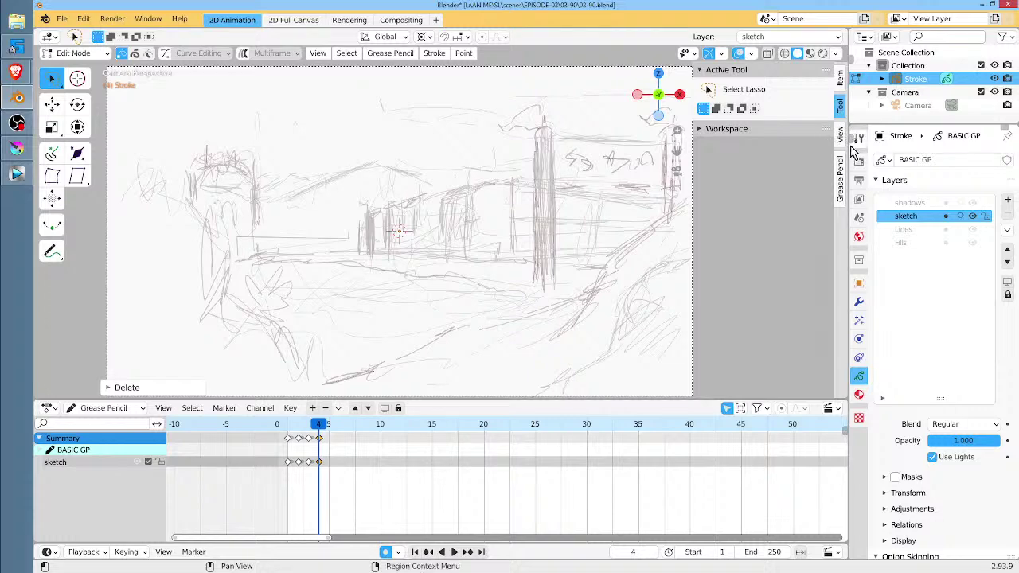
mouse_move(849, 151)
mouse_down()
mouse_move(859, 152)
mouse_move(824, 151)
mouse_move(873, 149)
mouse_up()
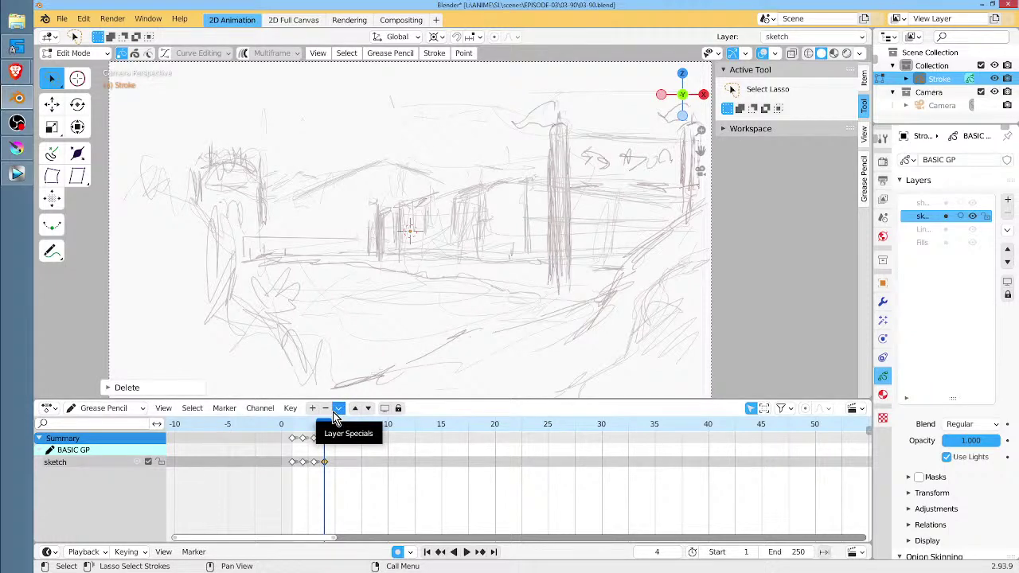
On frame 3, delete the thick stray stroke outside the camera frame.
key(space)
click(311, 424)
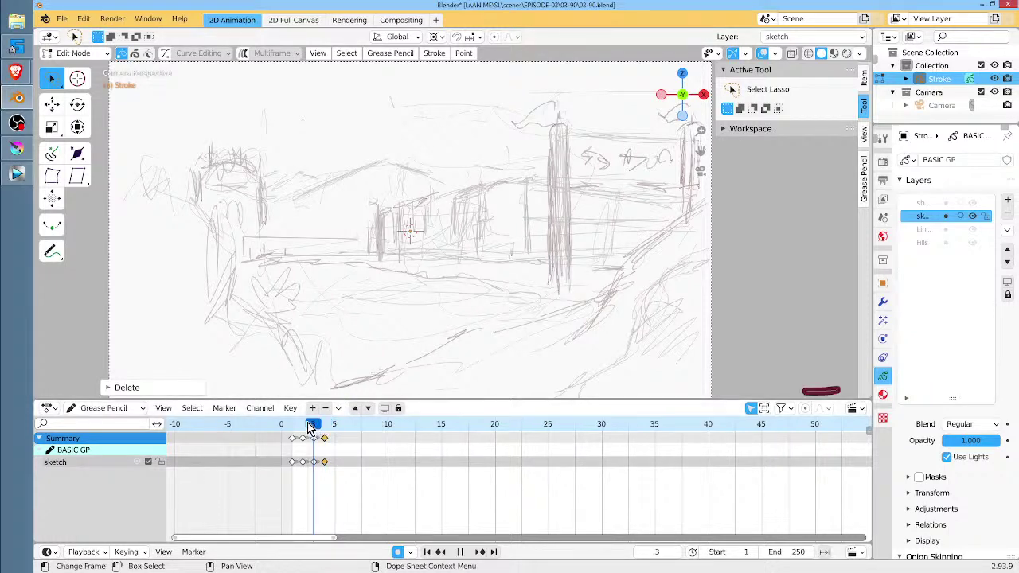
key(space)
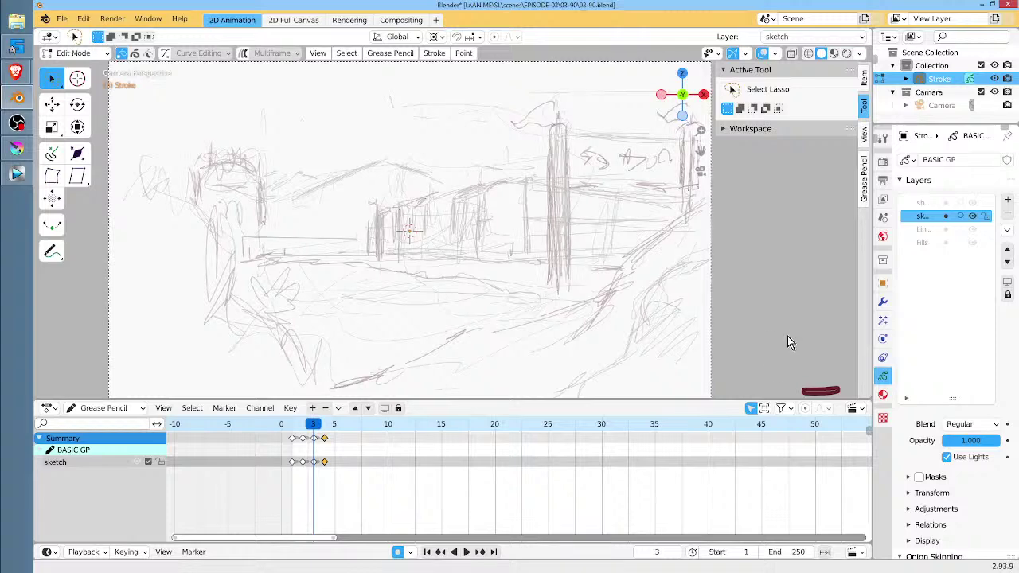
shift+middle_drag(787, 336, 734, 302)
mouse_move(730, 301)
mouse_down()
mouse_move(755, 357)
mouse_move(762, 306)
mouse_up()
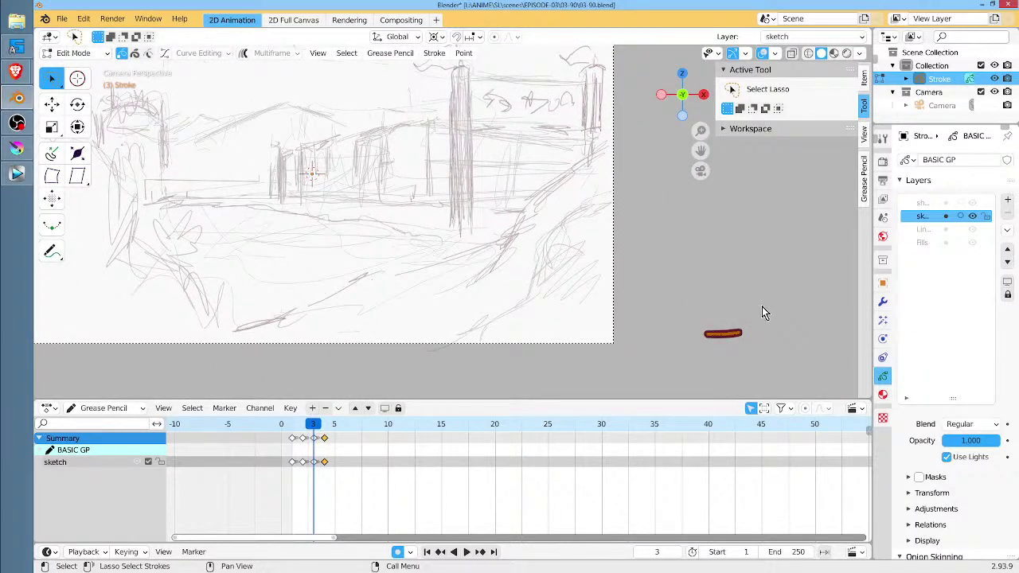
key(x)
click(761, 306)
On frame 2, select the thick stray stroke outside the camera frame and delete it.
key(space)
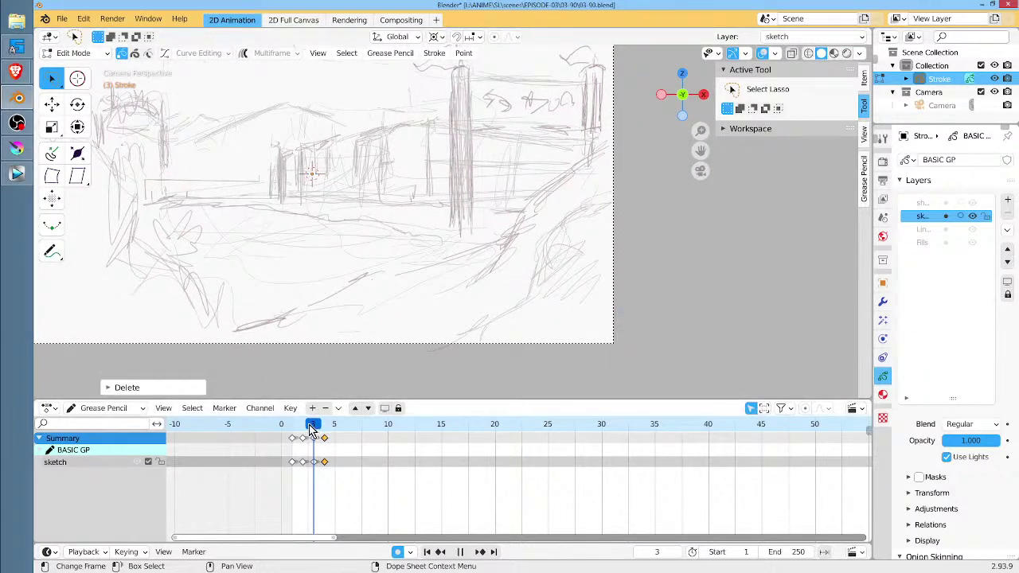
key(space)
key(ctrl+z)
mouse_move(751, 313)
mouse_down()
mouse_move(737, 380)
mouse_move(768, 331)
mouse_up()
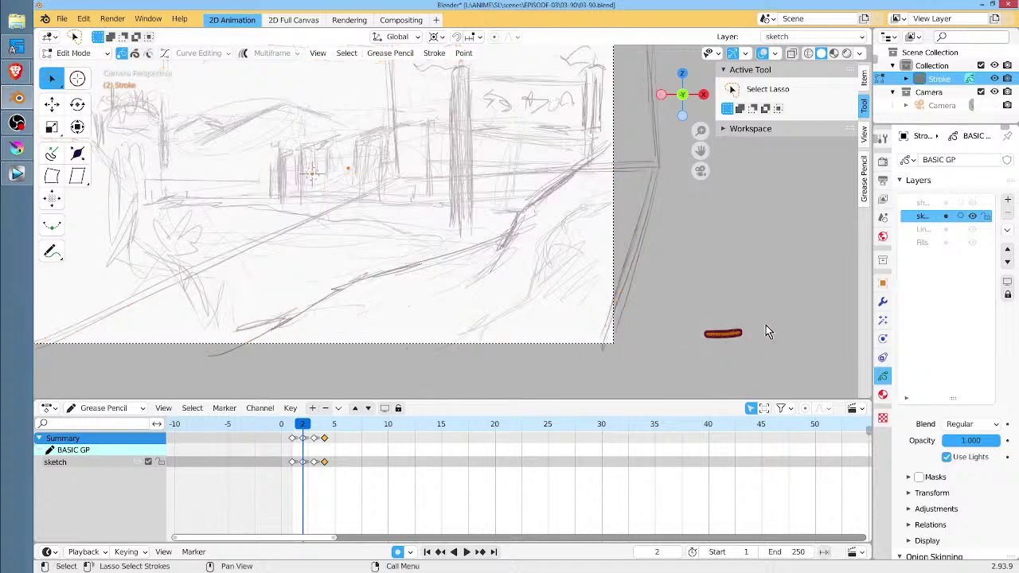
key(x)
click(768, 327)
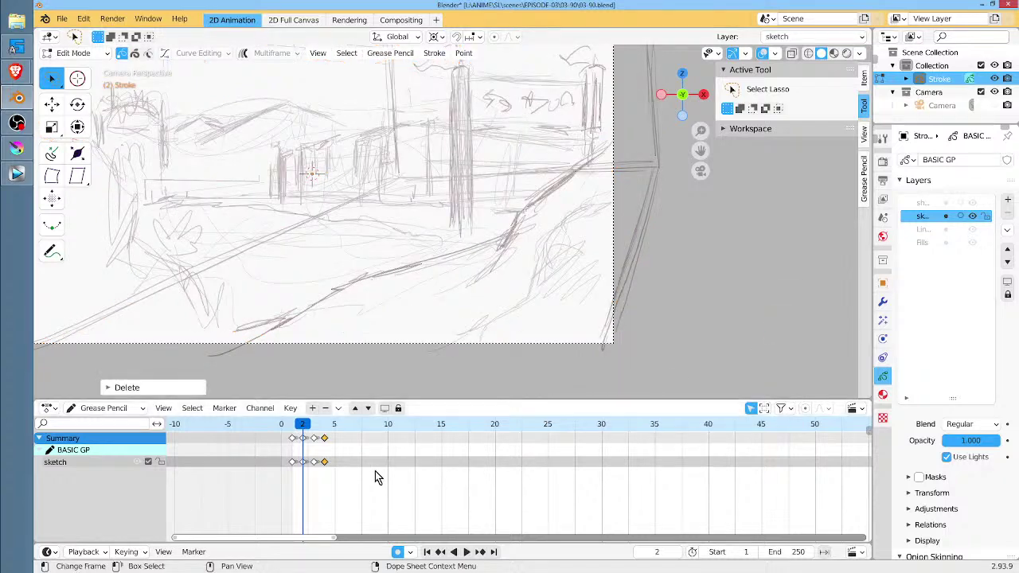
Check frame 1 for a stray stroke outside the camera frame.
click(293, 427)
key(space)
key(space)
click(711, 310)
scroll(709, 315, down, 3)
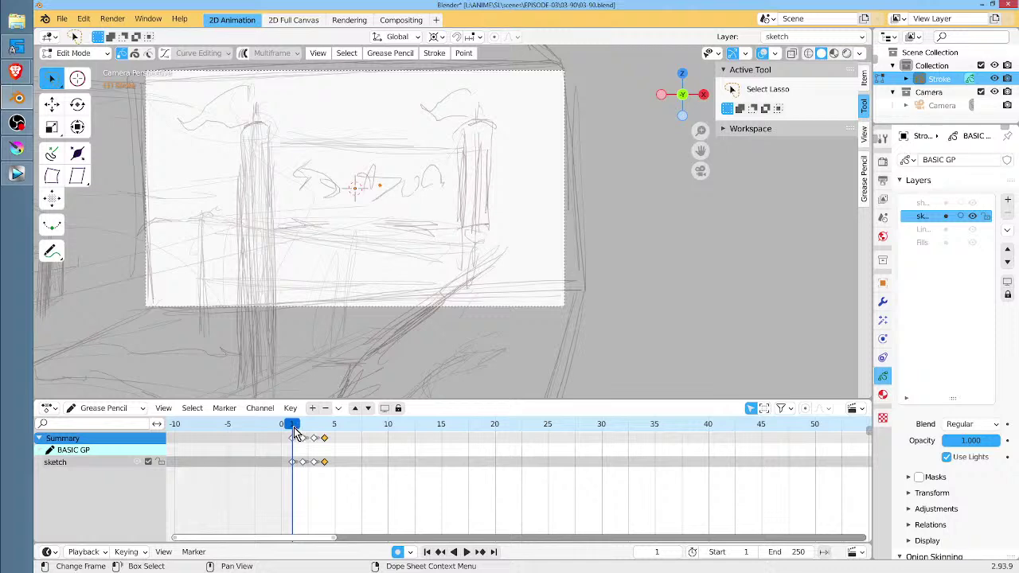
Return to frame 4 and enlarge the camera view so the village sketch fills the viewport.
key(space)
key(space)
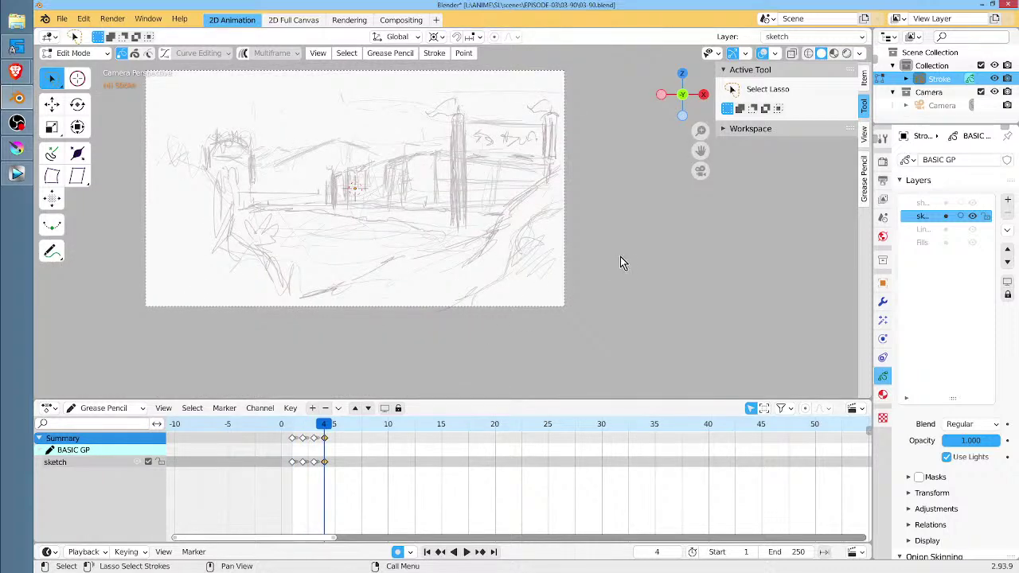
shift+middle_drag(618, 261, 667, 292)
scroll(693, 293, up, 2)
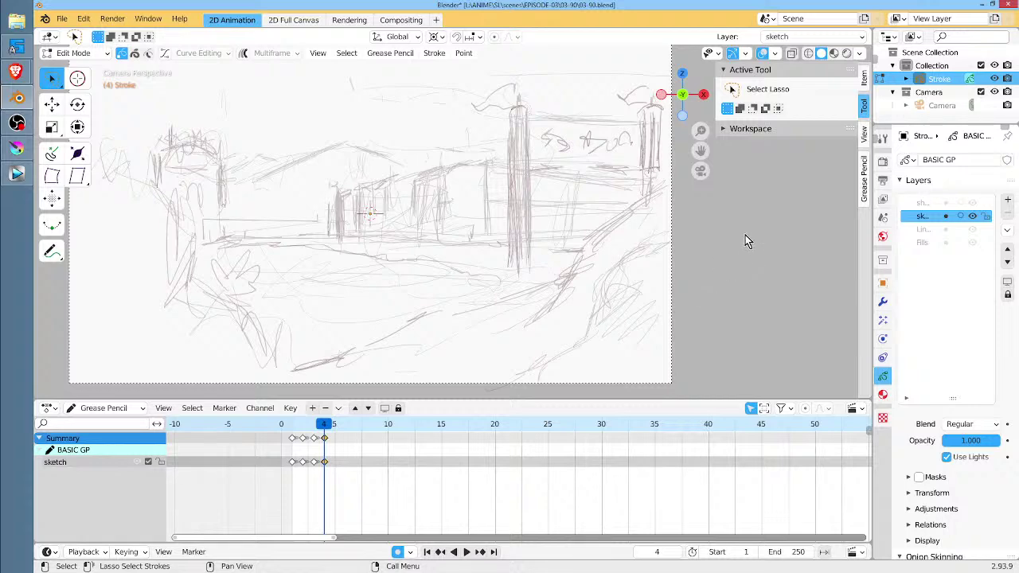
shift+middle_drag(745, 241, 763, 258)
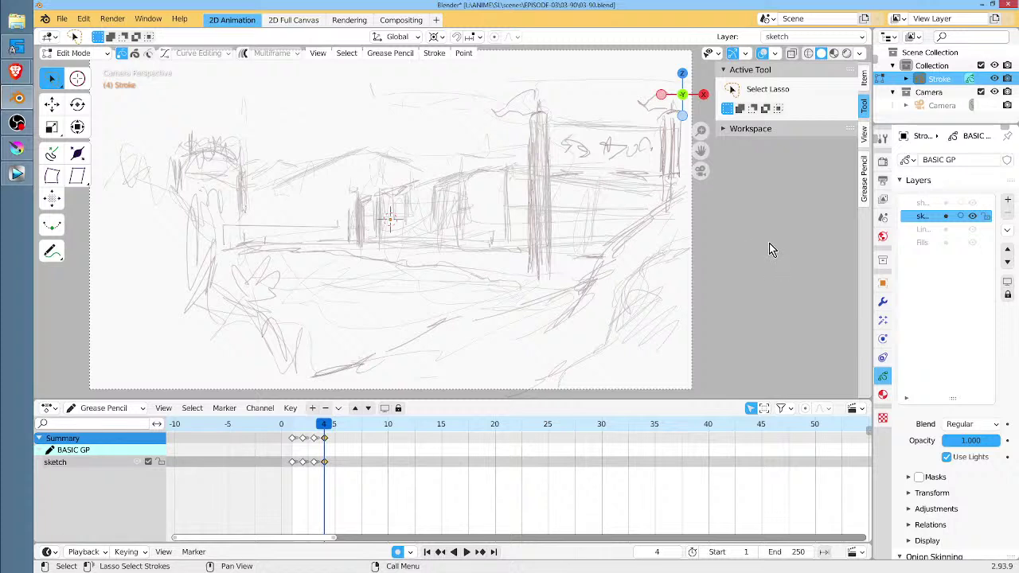
shift+middle_drag(769, 249, 772, 261)
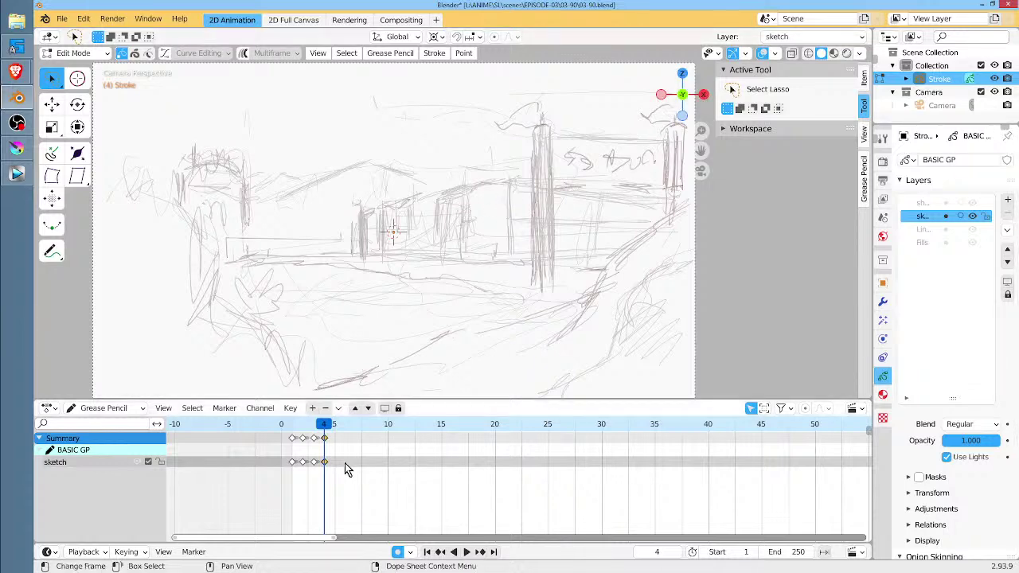
Review the framed versions from frame 1 to frame 4 and enlarge the timeline around their keyframes.
key(shift+ctrl+space)
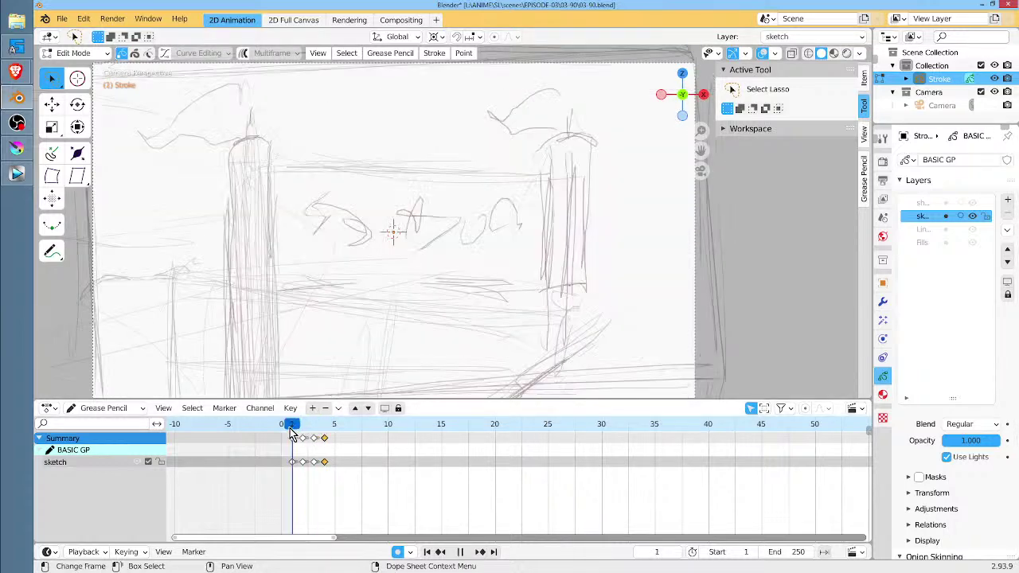
key(Escape)
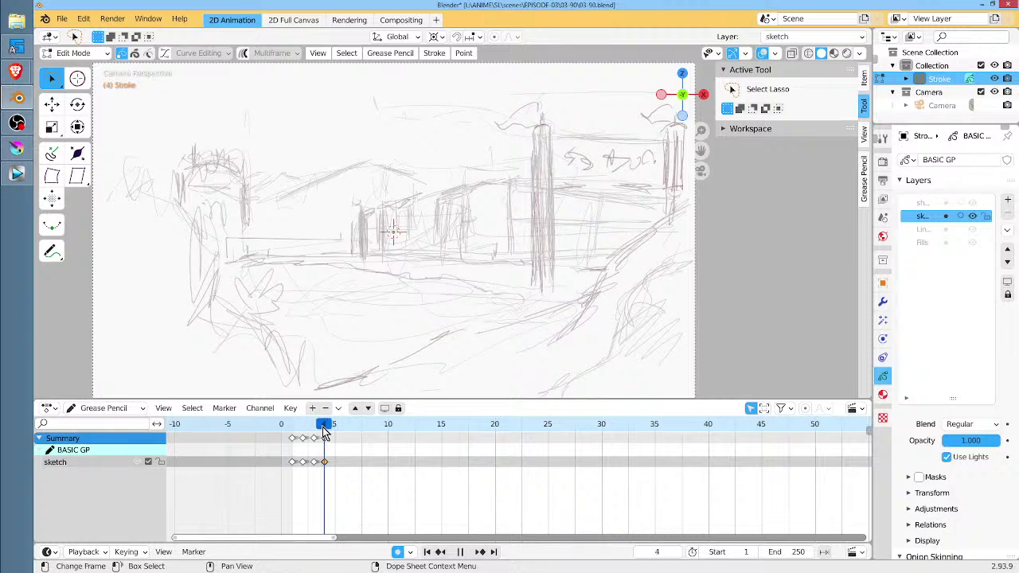
middle_drag(343, 455, 402, 455)
scroll(552, 463, up, 5)
scroll(553, 469, down, 2)
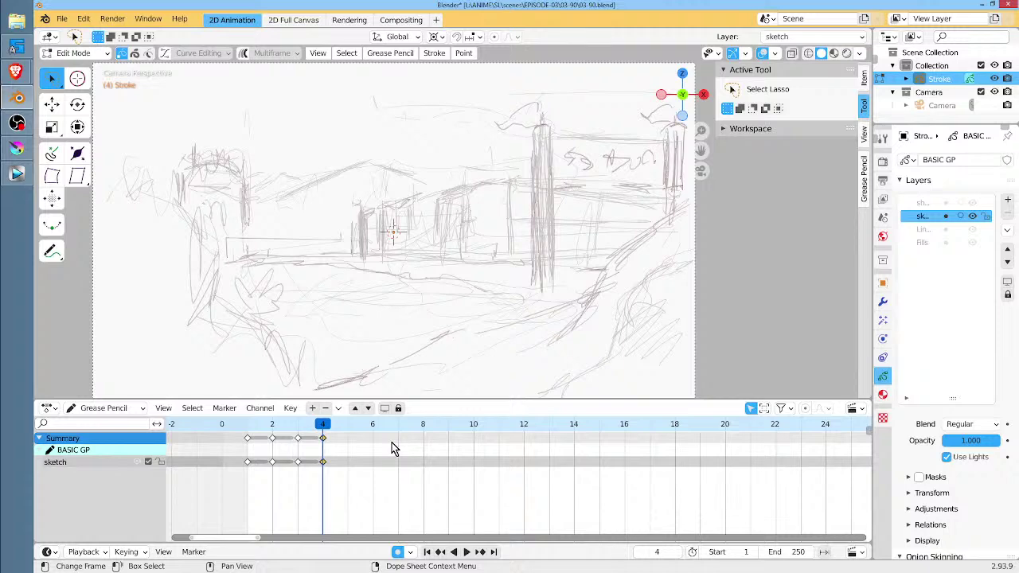
Go to frame 5, switch the stroke object to Draw mode and insert a blank keyframe on the sketch layer.
mouse_move(323, 427)
mouse_down()
mouse_move(227, 427)
mouse_move(325, 442)
mouse_up()
click(347, 424)
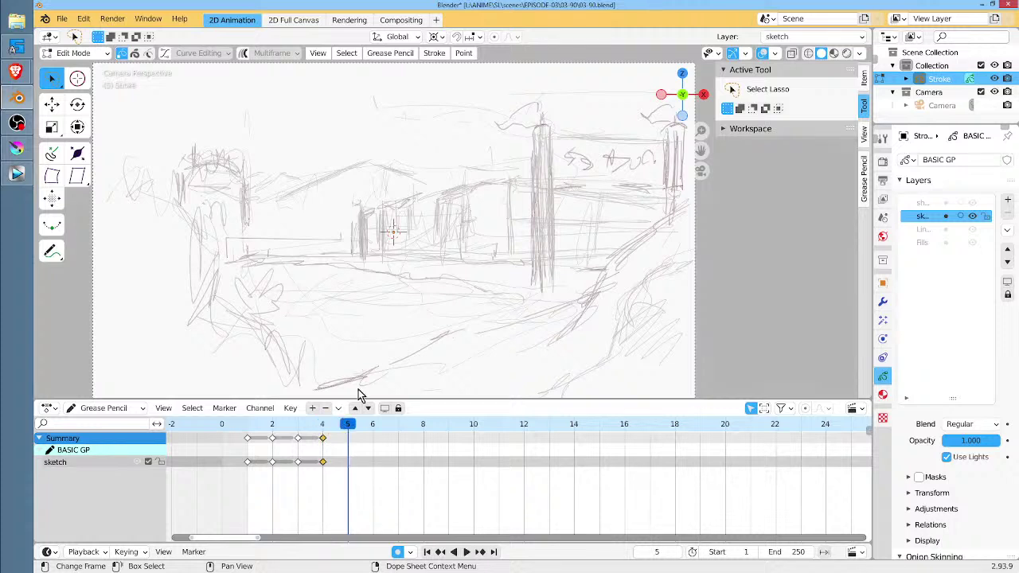
key(Tab)
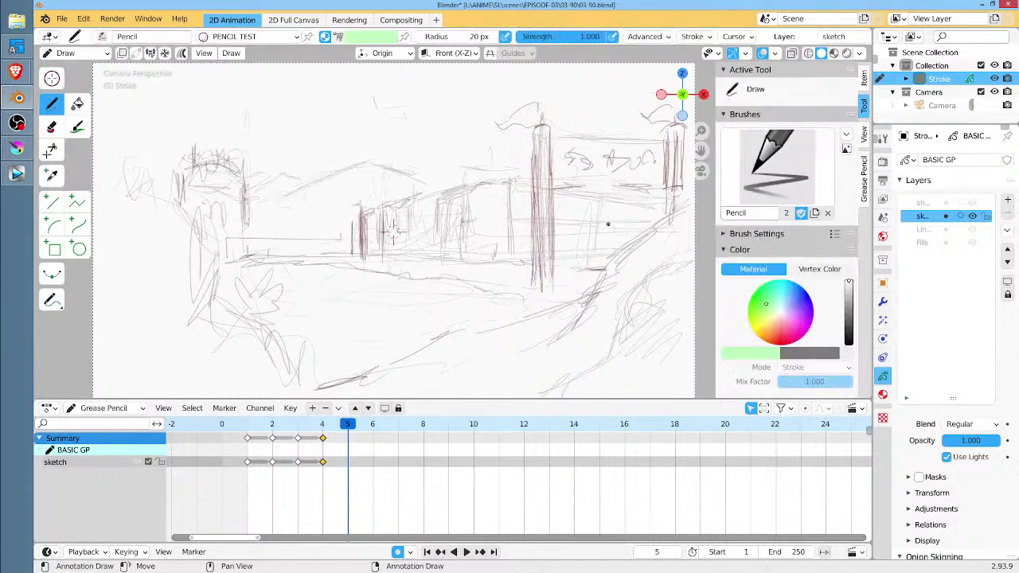
key(shift+i)
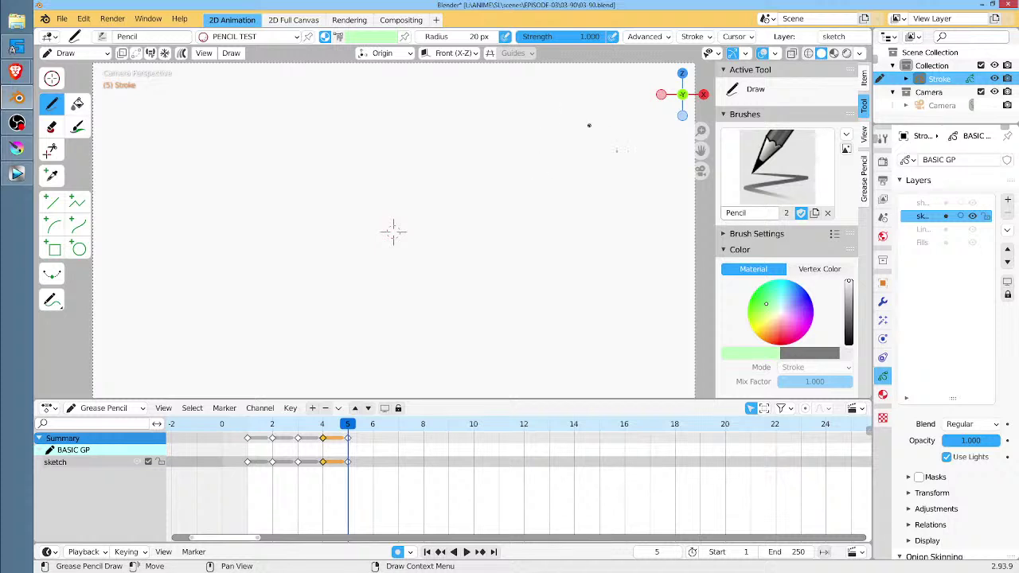
Compare the framed village sketch versions from frame 1 to frame 4.
shift+middle_drag(521, 232, 496, 235)
scroll(520, 221, down, 1)
mouse_move(246, 433)
mouse_down()
mouse_move(346, 436)
mouse_move(271, 438)
mouse_move(318, 440)
mouse_up()
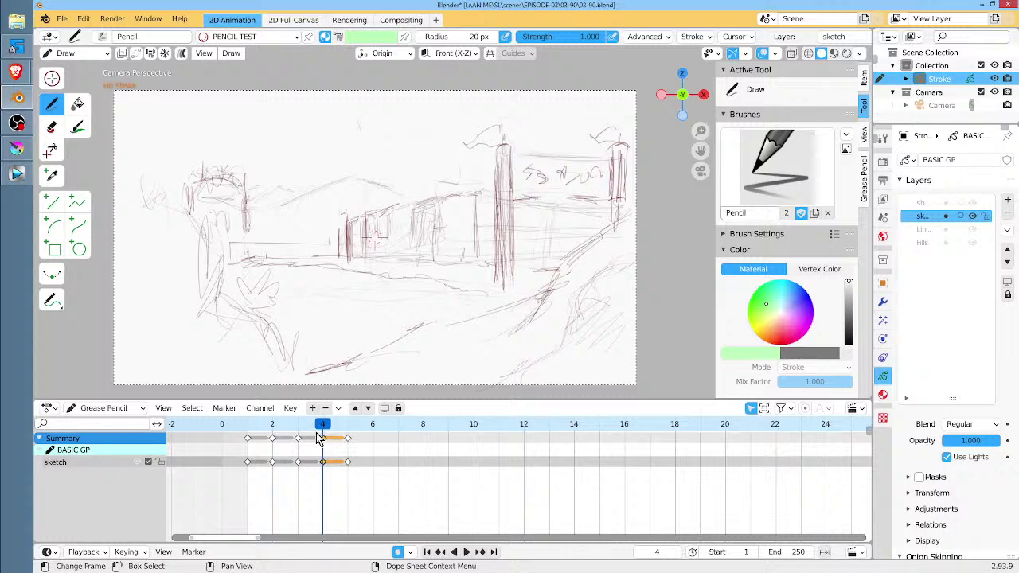
shift+middle_drag(515, 227, 528, 218)
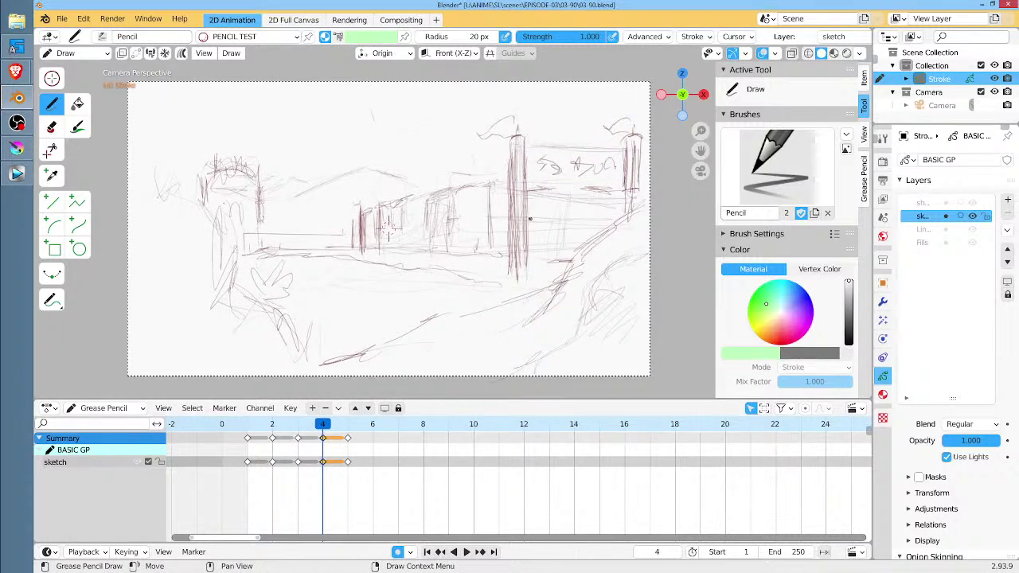
scroll(488, 259, up, 1)
scroll(487, 258, up, 1)
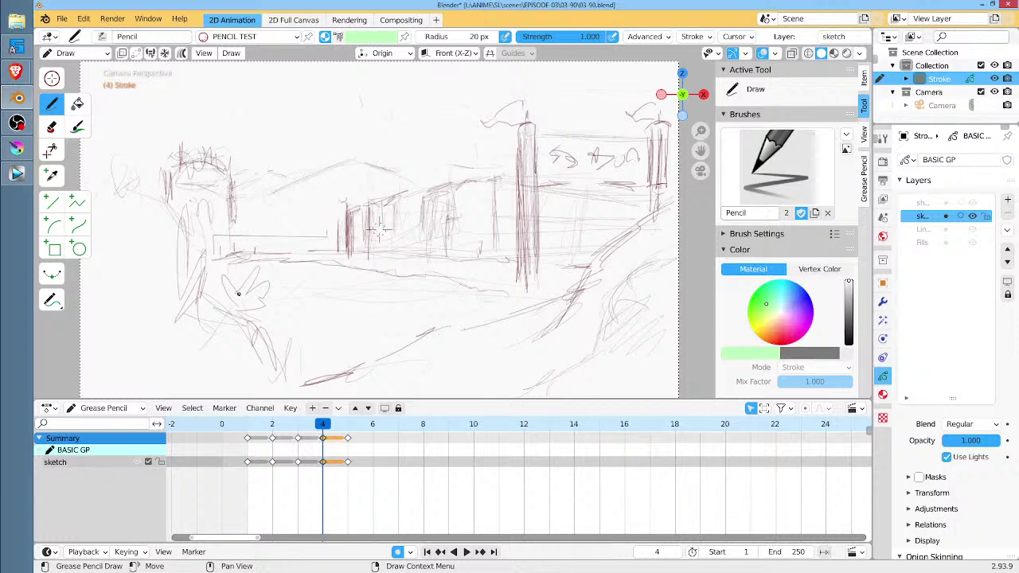
Play back and scrub the frames around frame 4 to review the village composition.
key(space)
mouse_move(301, 430)
mouse_down()
mouse_move(245, 430)
mouse_move(346, 436)
mouse_move(296, 431)
mouse_move(322, 431)
mouse_up()
key(space)
mouse_move(18, 73)
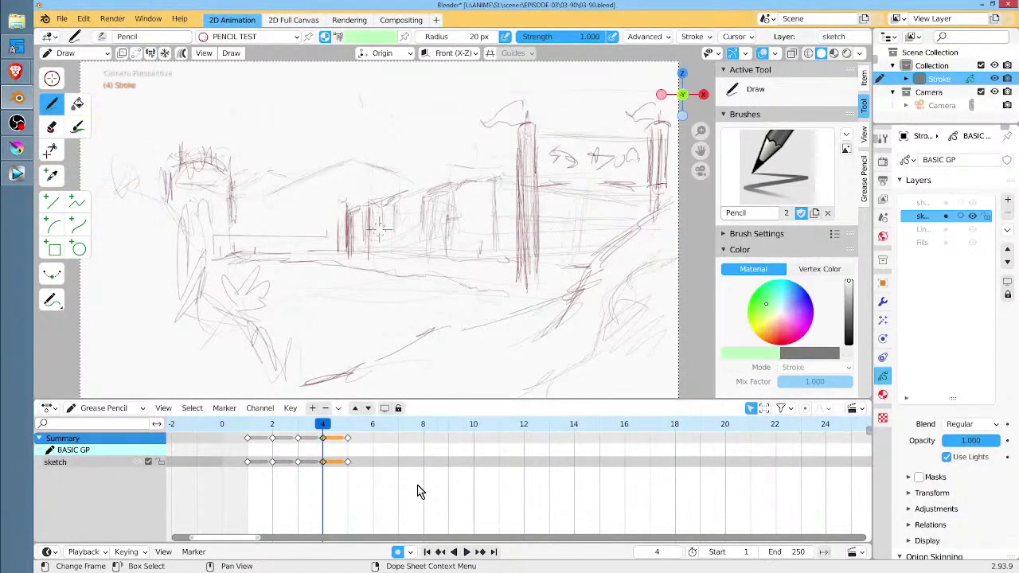
key(space)
mouse_move(342, 427)
mouse_down()
mouse_move(269, 425)
mouse_move(318, 425)
mouse_up()
key(space)
key(space)
mouse_move(316, 434)
mouse_down()
mouse_move(254, 445)
mouse_move(343, 443)
mouse_move(324, 445)
mouse_up()
key(space)
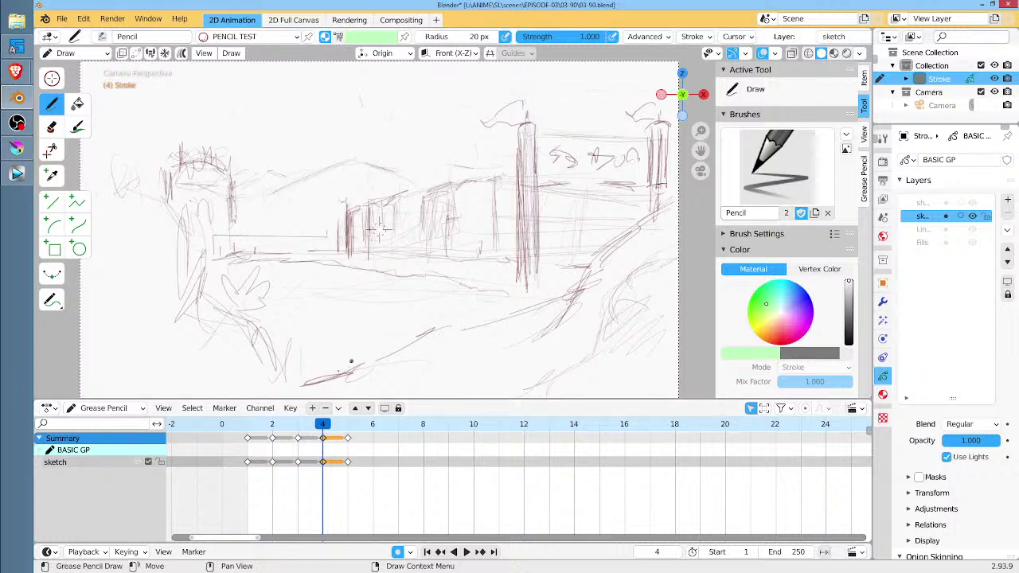
key(space)
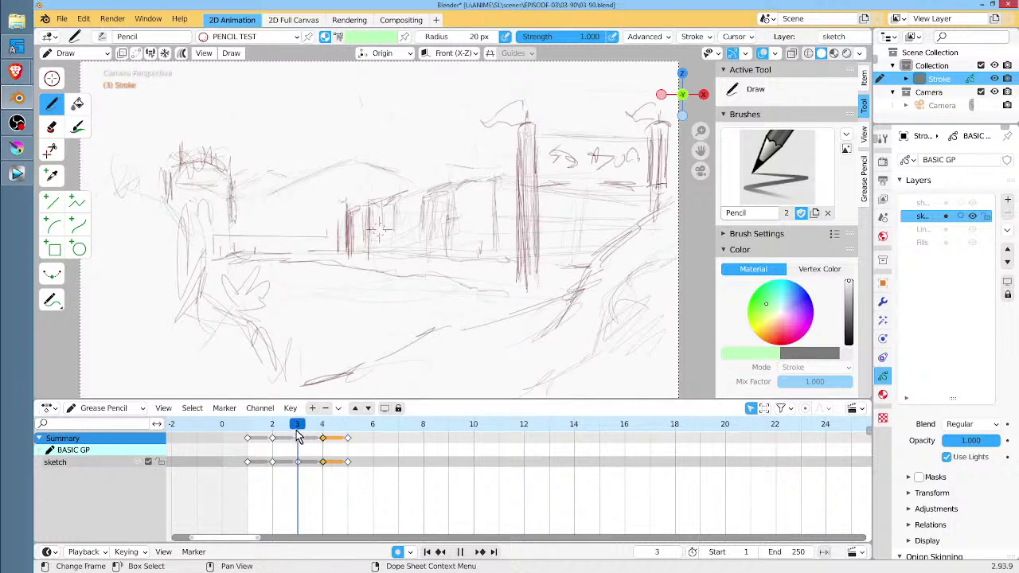
key(Escape)
On frame 4, sketch wavy ground contours in the foreground beside the leafy plant.
mouse_move(299, 294)
mouse_down()
mouse_move(399, 329)
mouse_move(374, 322)
mouse_up()
drag(374, 322, 369, 338)
mouse_move(275, 300)
mouse_down()
mouse_move(374, 339)
mouse_move(352, 340)
mouse_move(370, 347)
mouse_up()
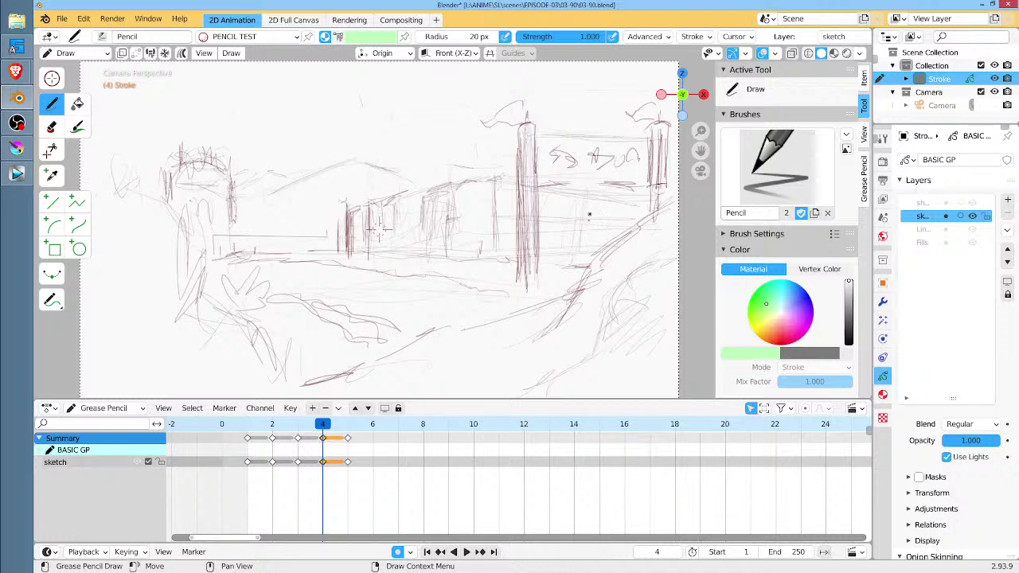
Compare frame 4 with the versions on frames 2 and 3.
mouse_move(298, 442)
mouse_down()
mouse_move(253, 442)
mouse_move(271, 440)
mouse_up()
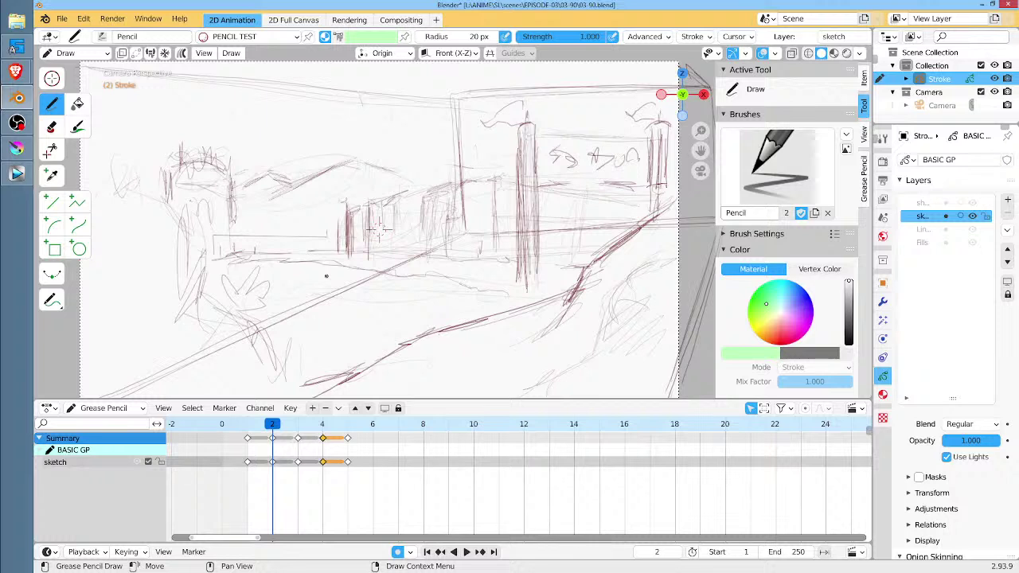
key(space)
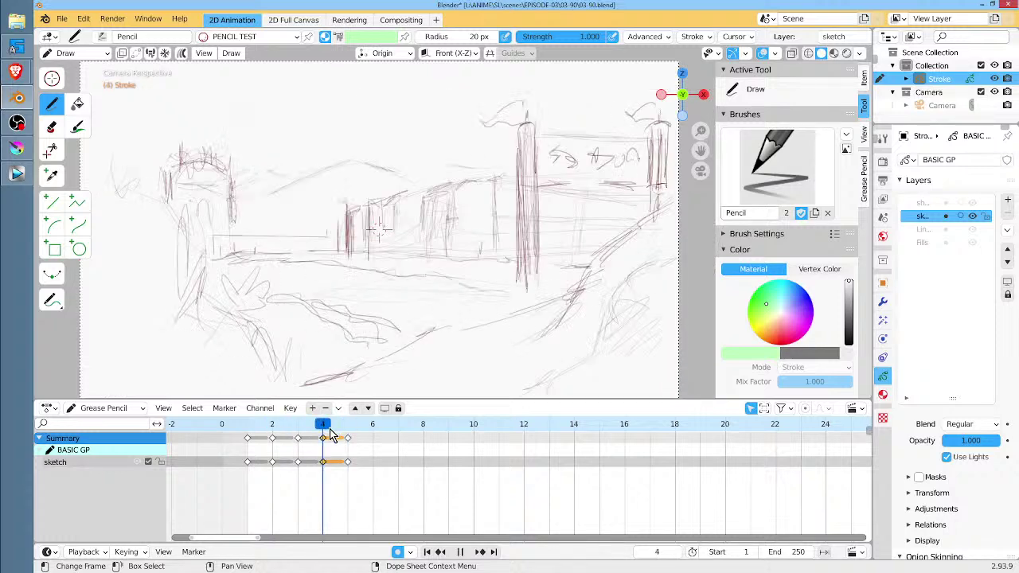
key(space)
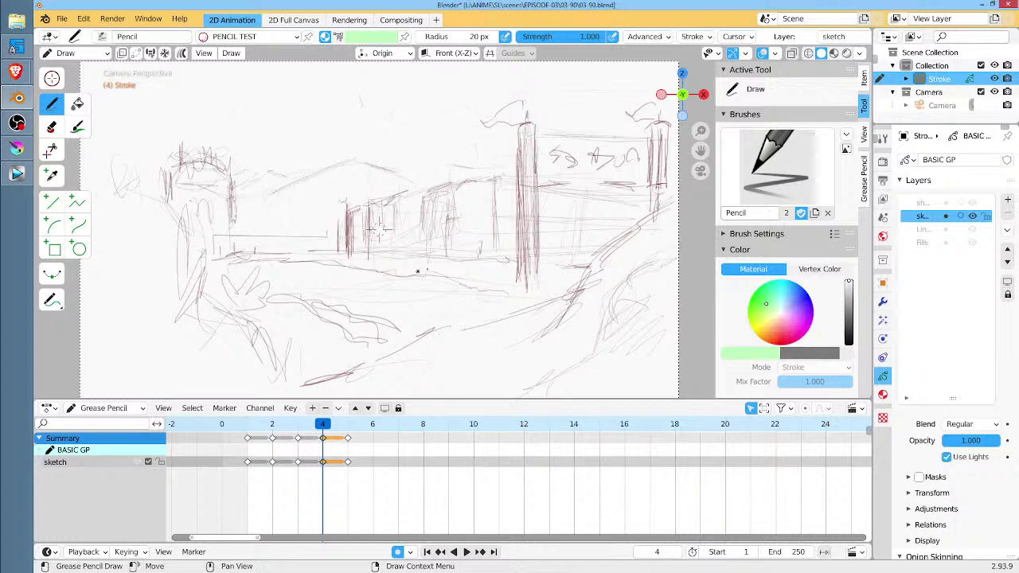
mouse_move(321, 430)
mouse_down()
mouse_move(246, 434)
mouse_move(316, 442)
mouse_move(285, 442)
mouse_move(296, 444)
mouse_up()
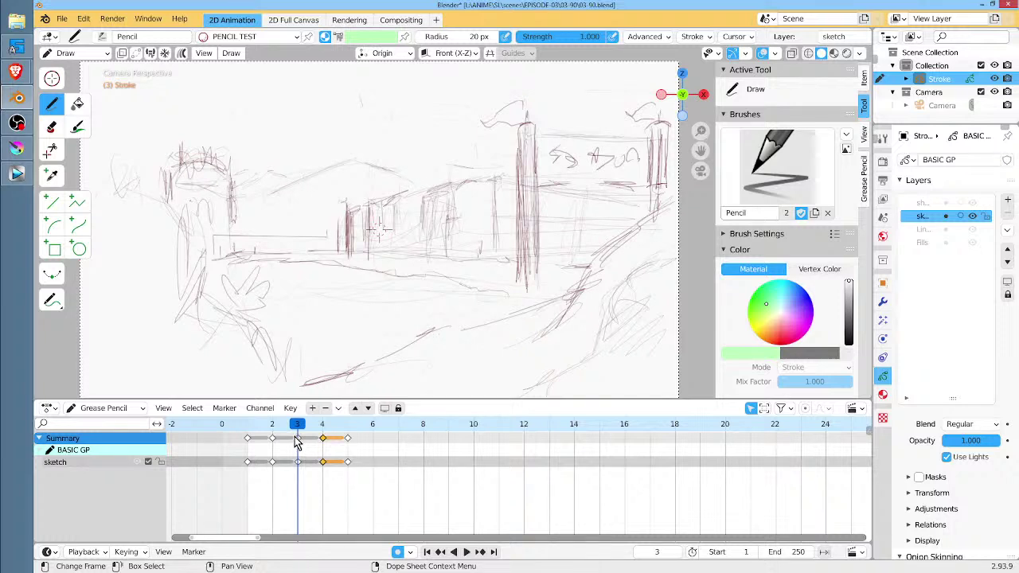
click(308, 424)
click(309, 422)
drag(310, 427, 323, 424)
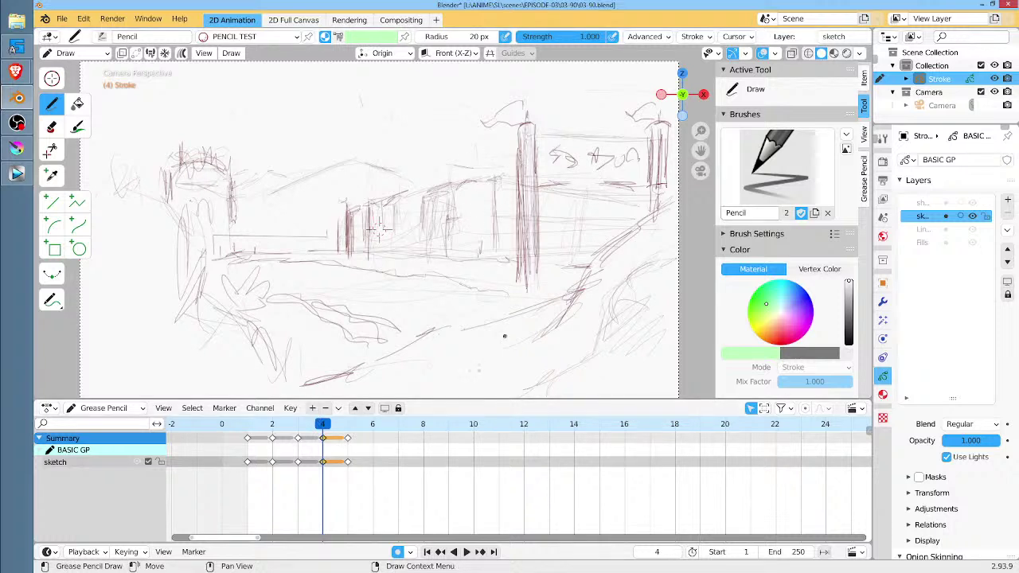
On blank frame 5, rough in the peak and front edge of a tall pointed hat with the start of a face below.
click(347, 424)
mouse_move(347, 426)
mouse_down()
mouse_move(332, 427)
mouse_move(347, 426)
mouse_up()
drag(485, 152, 462, 226)
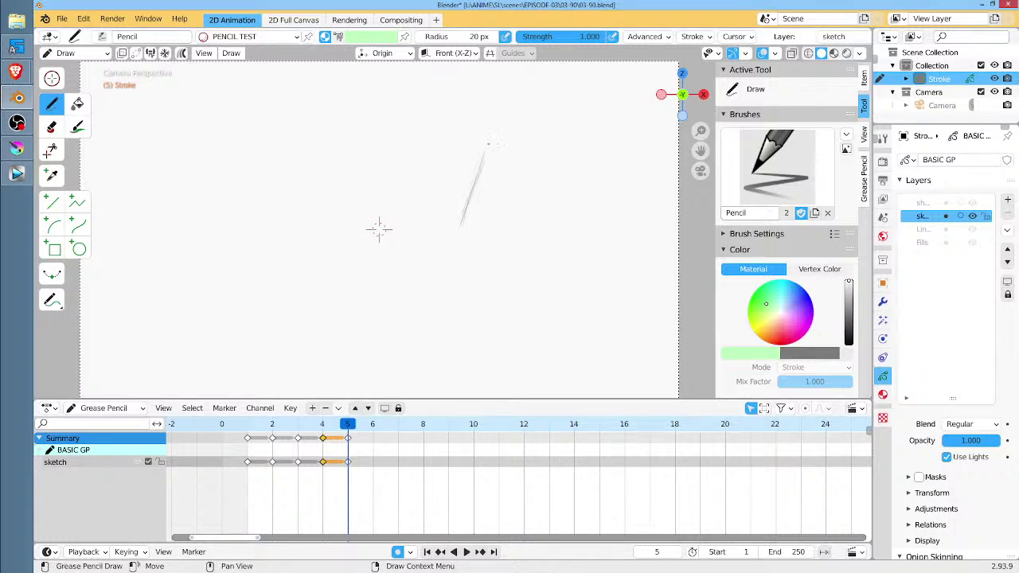
drag(487, 132, 481, 202)
drag(486, 145, 494, 203)
drag(496, 134, 475, 248)
mouse_move(493, 132)
mouse_down()
mouse_move(456, 255)
mouse_move(476, 304)
mouse_up()
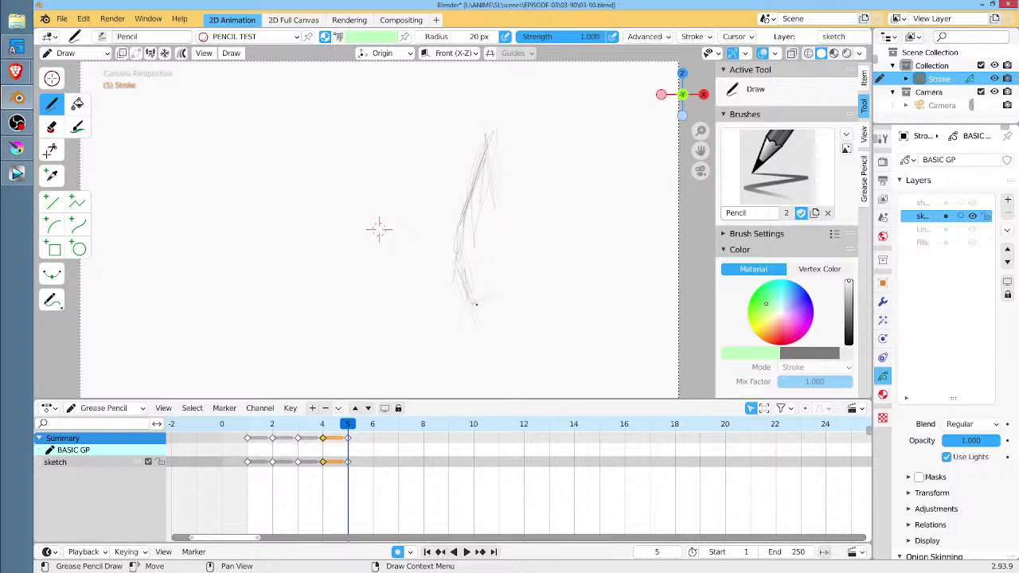
Sketch the hatted figure's face, sloping back edge and neck, and add a brim line across the hat.
mouse_move(455, 261)
mouse_down()
mouse_move(487, 257)
mouse_move(487, 305)
mouse_up()
mouse_move(491, 133)
mouse_down()
mouse_move(510, 223)
mouse_move(530, 254)
mouse_up()
drag(508, 218, 526, 291)
drag(522, 256, 552, 329)
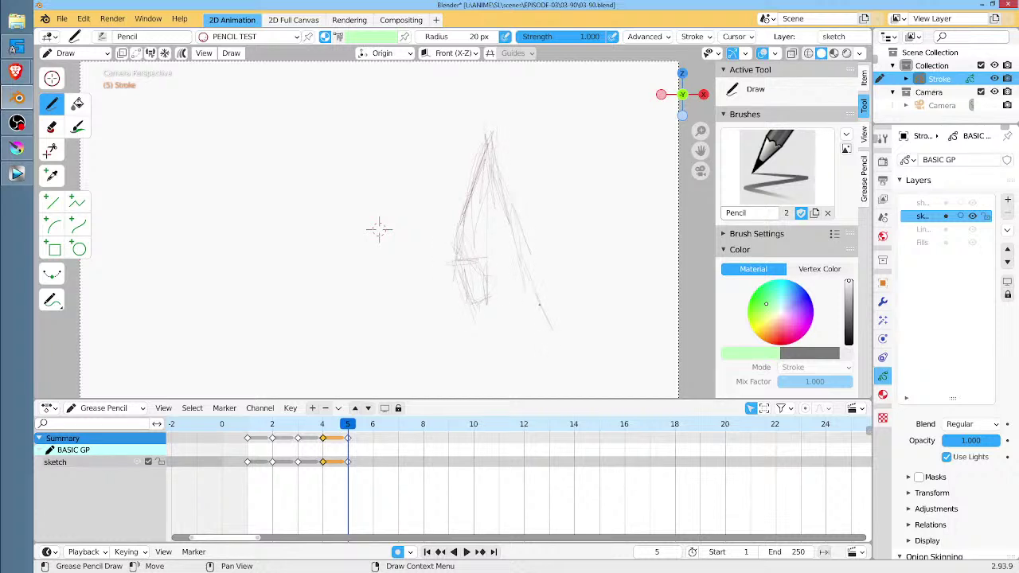
mouse_move(488, 302)
mouse_down()
mouse_move(477, 342)
mouse_move(492, 339)
mouse_move(476, 324)
mouse_move(469, 387)
mouse_up()
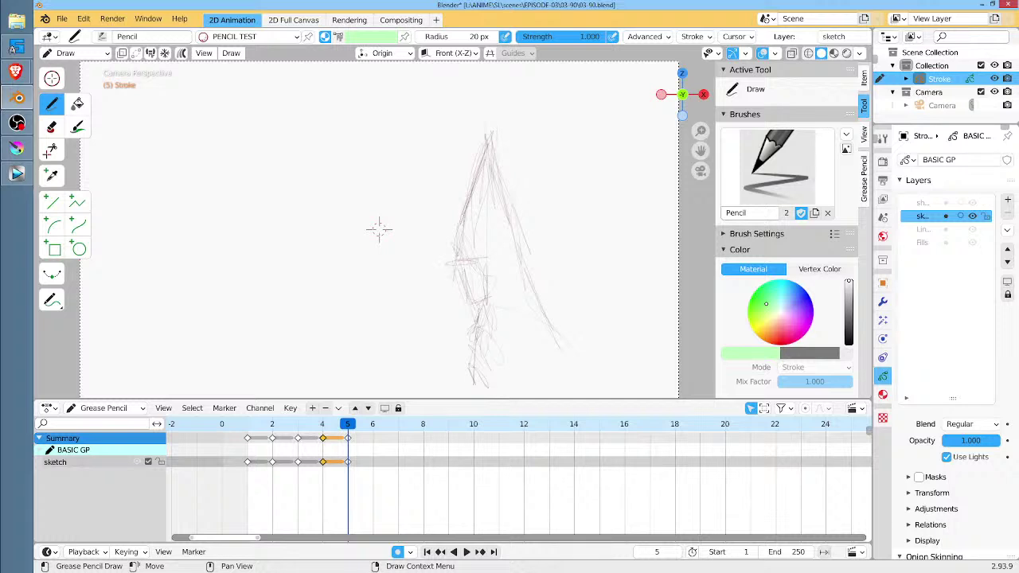
drag(461, 237, 458, 279)
drag(453, 254, 518, 247)
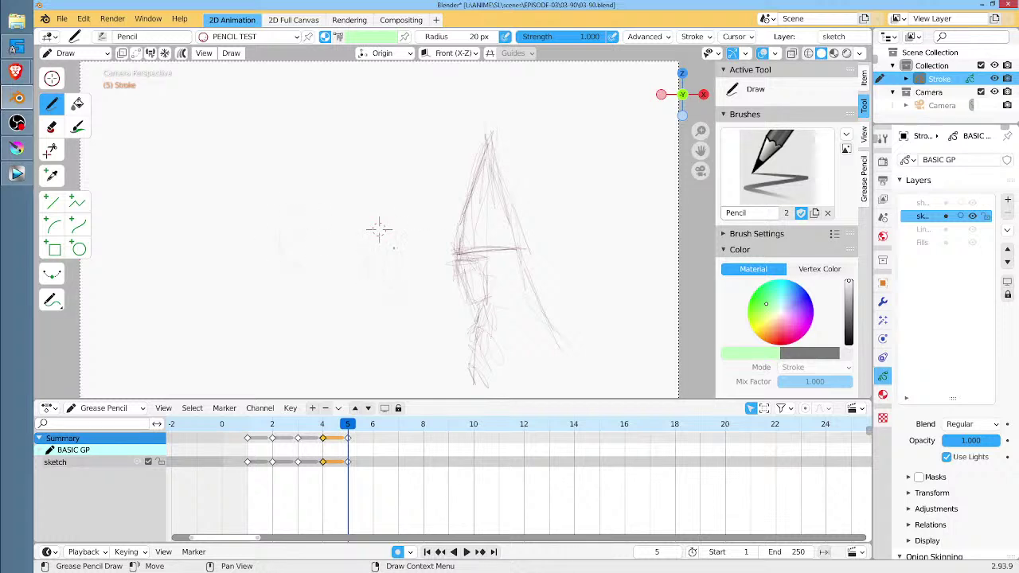
Sketch a second, bearded head with long hair beside the pointed hat and save the file.
mouse_move(379, 229)
mouse_down()
mouse_move(362, 223)
mouse_move(405, 255)
mouse_move(374, 279)
mouse_move(382, 219)
mouse_move(414, 253)
mouse_move(413, 282)
mouse_up()
mouse_move(421, 238)
mouse_down()
mouse_move(413, 296)
mouse_move(360, 221)
mouse_move(351, 255)
mouse_move(359, 283)
mouse_move(368, 294)
mouse_move(427, 254)
mouse_up()
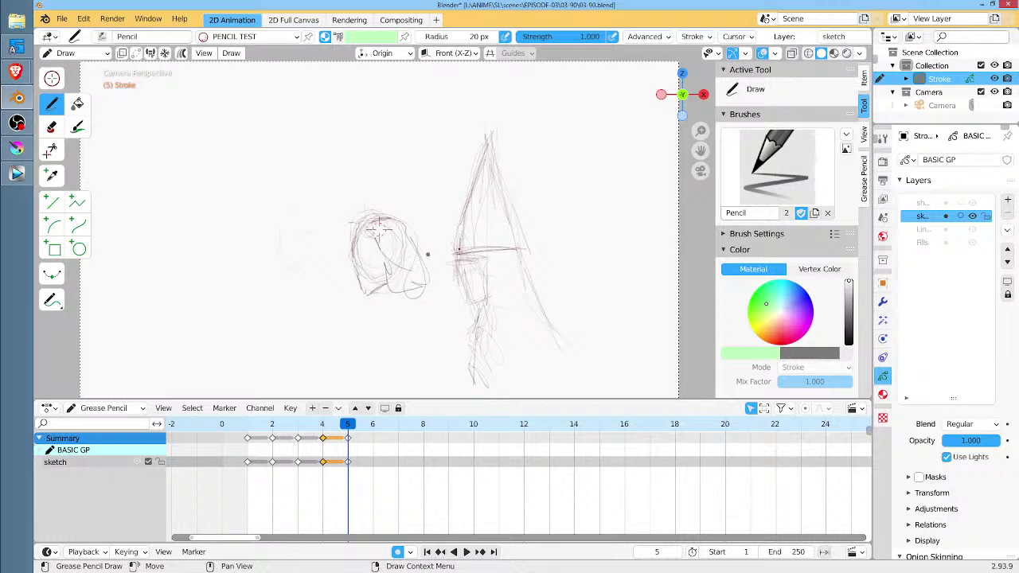
mouse_move(387, 290)
mouse_down()
mouse_move(386, 311)
mouse_move(387, 303)
mouse_up()
drag(353, 242, 359, 280)
mouse_move(354, 254)
mouse_down()
mouse_move(362, 287)
mouse_move(379, 290)
mouse_move(374, 256)
mouse_move(381, 287)
mouse_move(355, 301)
mouse_up()
mouse_move(387, 265)
mouse_down()
mouse_move(383, 283)
mouse_move(390, 276)
mouse_up()
key(ctrl+s)
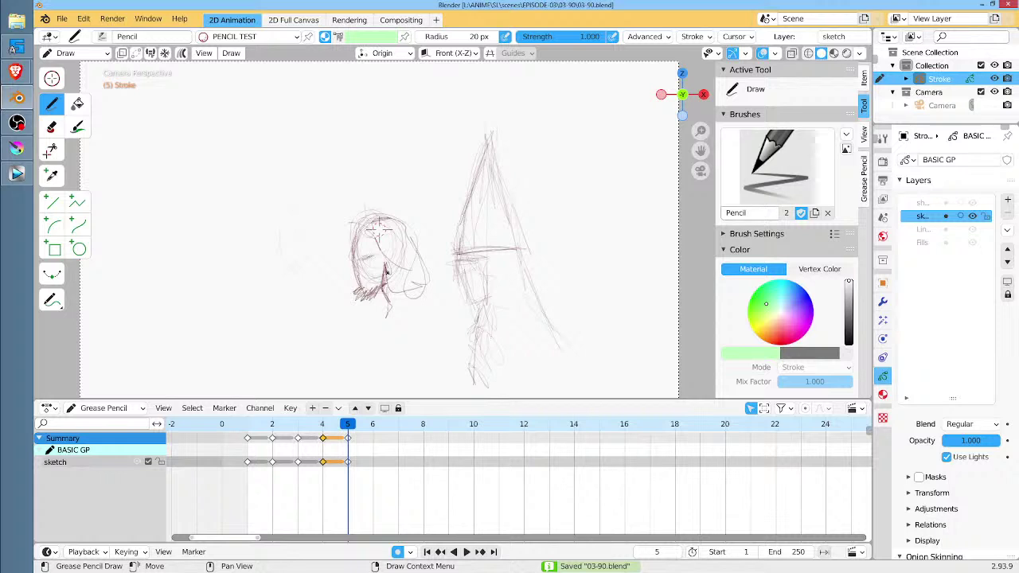
Strengthen the bearded head's hair outline and draw its eye, nose and mouth.
drag(464, 252, 521, 251)
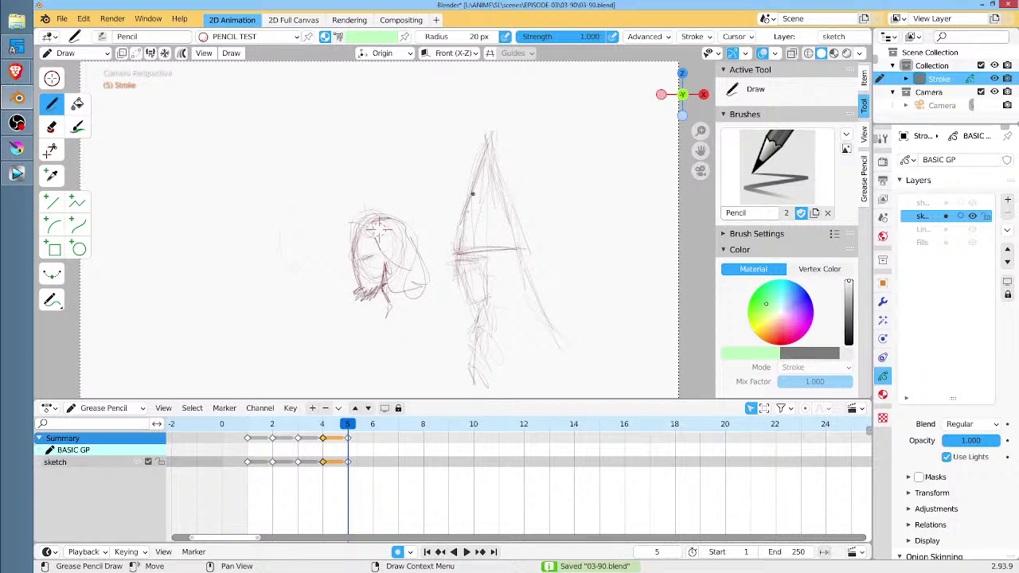
scroll(378, 225, up, 2)
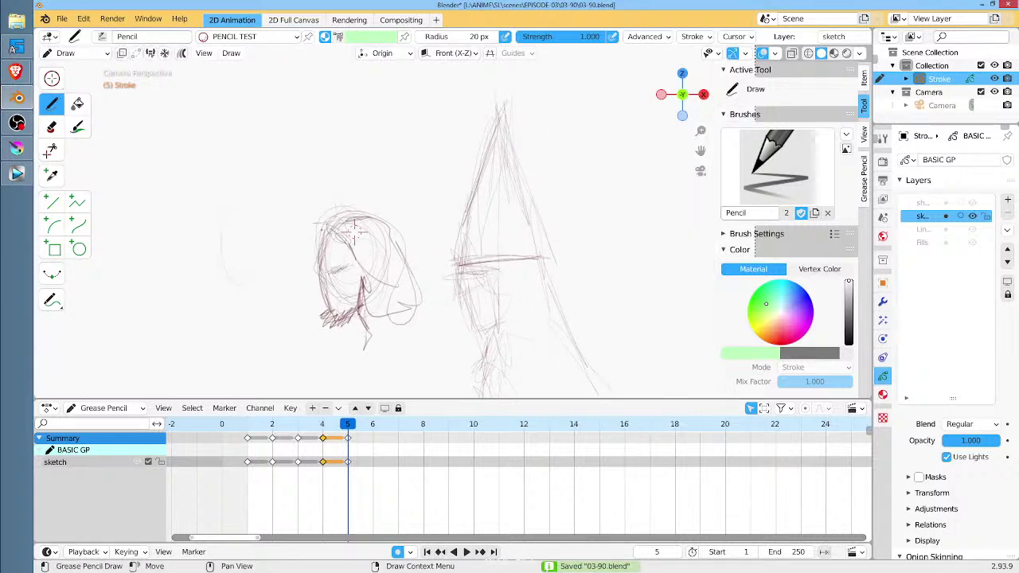
drag(367, 208, 409, 245)
drag(399, 229, 416, 270)
drag(345, 238, 358, 261)
mouse_move(329, 259)
mouse_down()
mouse_move(343, 267)
mouse_move(321, 292)
mouse_up()
drag(319, 284, 329, 292)
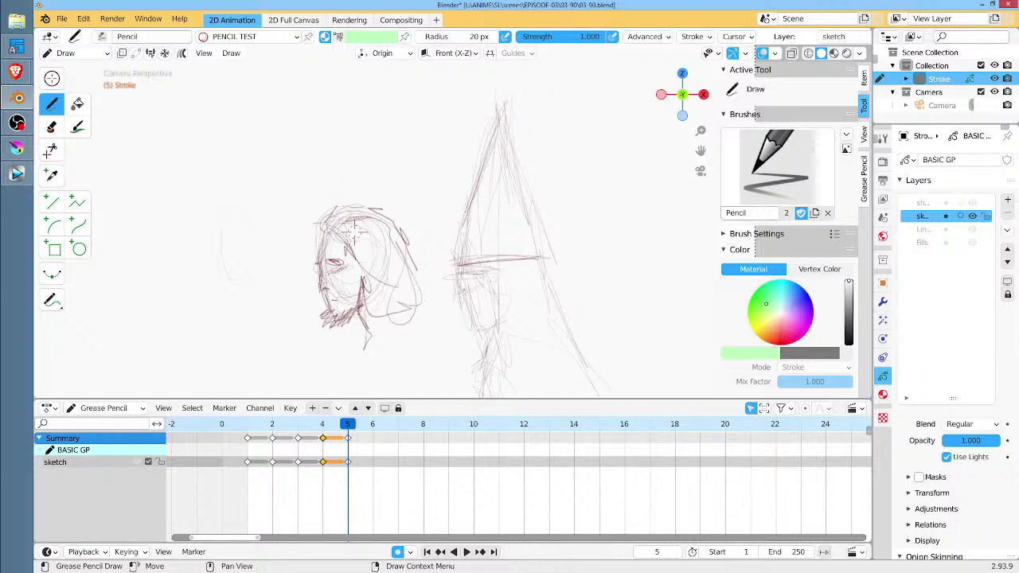
Define the face, jaw and neck of the figure beneath the pointed hat's brim.
mouse_move(466, 263)
mouse_down()
mouse_move(461, 306)
mouse_move(479, 342)
mouse_move(500, 343)
mouse_move(492, 339)
mouse_up()
drag(495, 267, 479, 274)
mouse_move(490, 264)
mouse_down()
mouse_move(469, 272)
mouse_move(476, 304)
mouse_move(500, 306)
mouse_up()
drag(487, 268, 518, 352)
mouse_move(488, 347)
mouse_down()
mouse_move(477, 383)
mouse_move(493, 387)
mouse_up()
drag(539, 262, 509, 344)
Reinforce the pointed hat's front and back edges and extend its back edge below the brim.
drag(504, 129, 537, 226)
mouse_move(482, 183)
mouse_down()
mouse_move(461, 253)
mouse_move(477, 250)
mouse_up()
drag(496, 142, 478, 190)
drag(517, 189, 534, 230)
drag(502, 150, 540, 240)
drag(538, 235, 546, 259)
drag(479, 148, 466, 250)
drag(474, 167, 466, 253)
drag(468, 189, 455, 266)
drag(486, 228, 516, 261)
drag(538, 250, 569, 302)
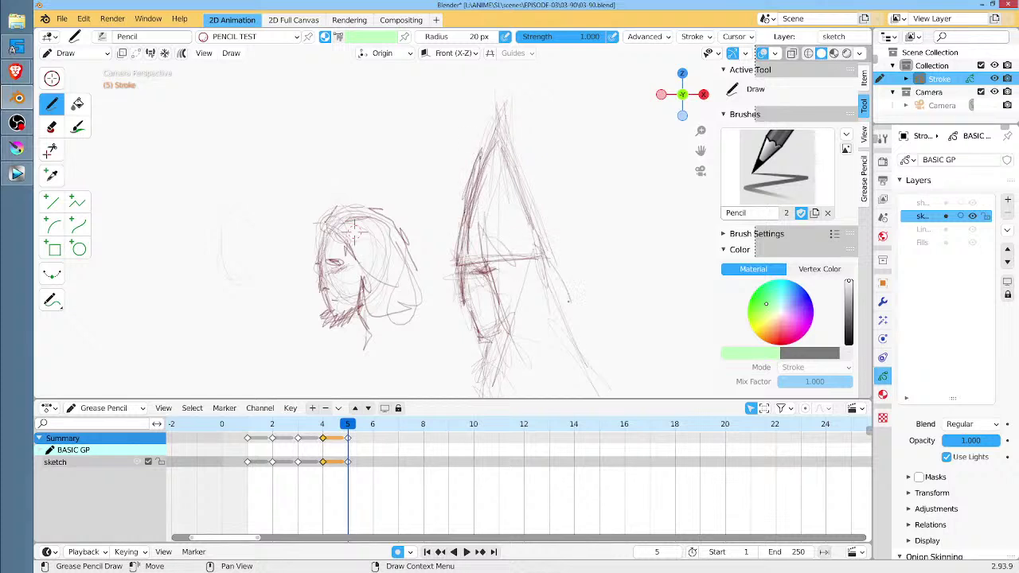
Sketch the hatted figure's side hair, long back drape and neck down toward the shoulders.
drag(504, 265, 506, 360)
drag(507, 320, 500, 374)
drag(510, 331, 496, 388)
shift+middle_drag(526, 310, 521, 215)
drag(534, 169, 599, 296)
drag(546, 204, 618, 325)
drag(520, 242, 490, 308)
mouse_move(501, 308)
mouse_down()
mouse_move(499, 329)
mouse_move(469, 355)
mouse_up()
drag(483, 305, 446, 325)
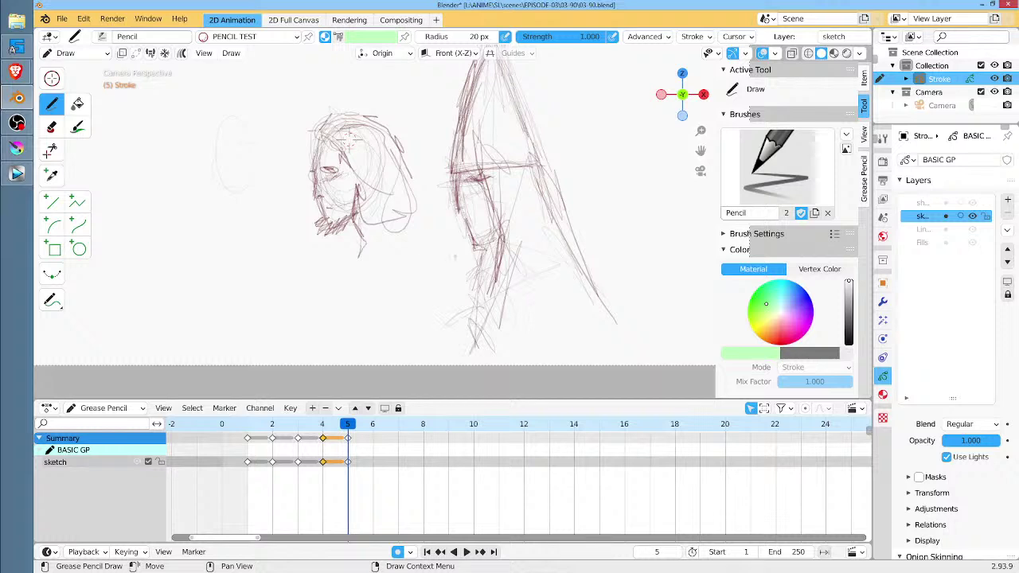
Extend the bearded head's hair down the back into a flared end.
drag(401, 207, 414, 236)
drag(393, 205, 444, 234)
mouse_move(320, 121)
mouse_down()
mouse_move(384, 118)
mouse_move(420, 209)
mouse_move(442, 233)
mouse_up()
drag(437, 196, 417, 176)
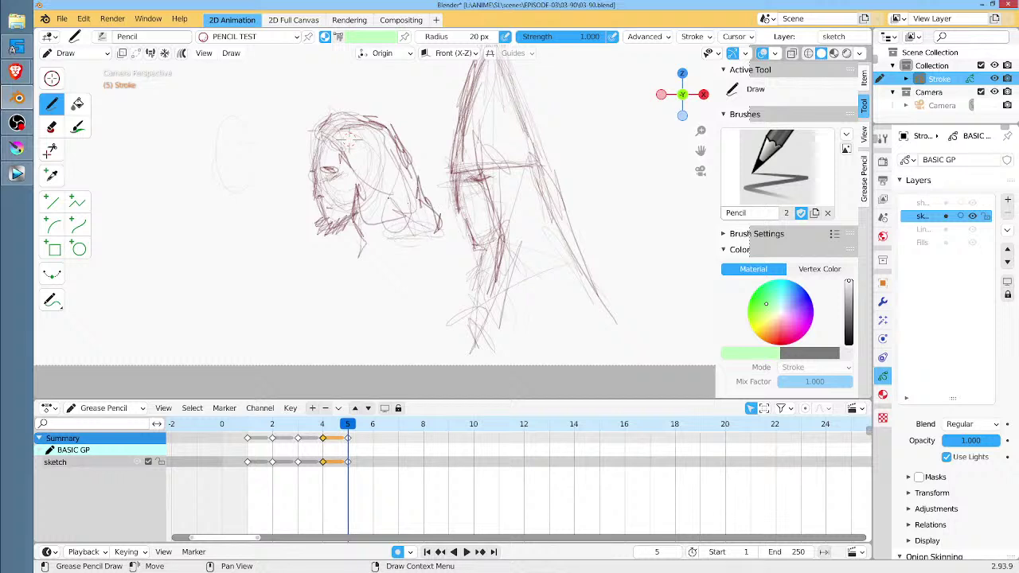
Sketch the bearded man's collar, near shoulder and the front of his torso on frame 5 with the Pencil brush.
mouse_move(361, 230)
mouse_down()
mouse_move(352, 257)
mouse_move(397, 244)
mouse_up()
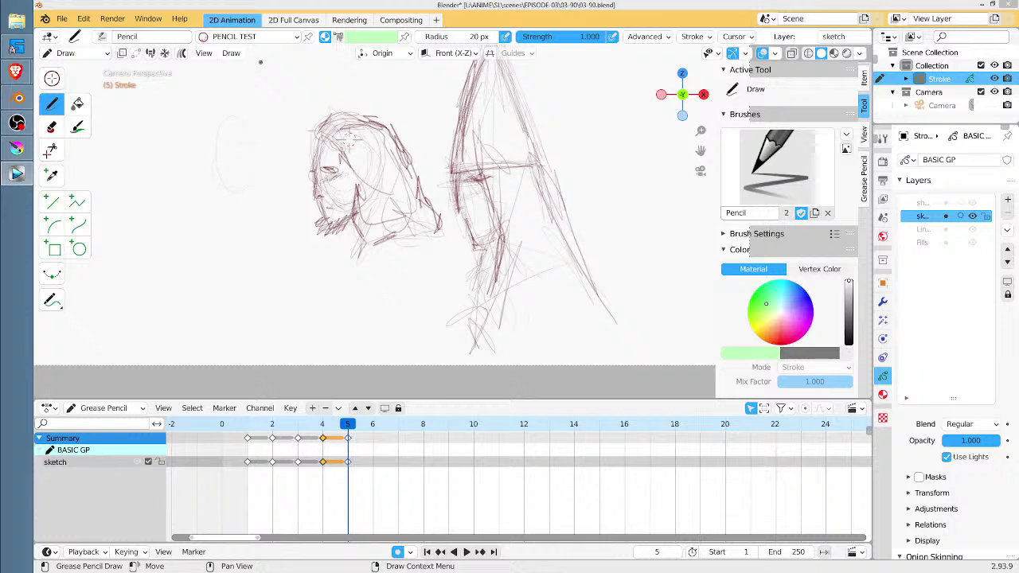
mouse_move(429, 243)
mouse_down()
mouse_move(382, 270)
mouse_move(358, 303)
mouse_up()
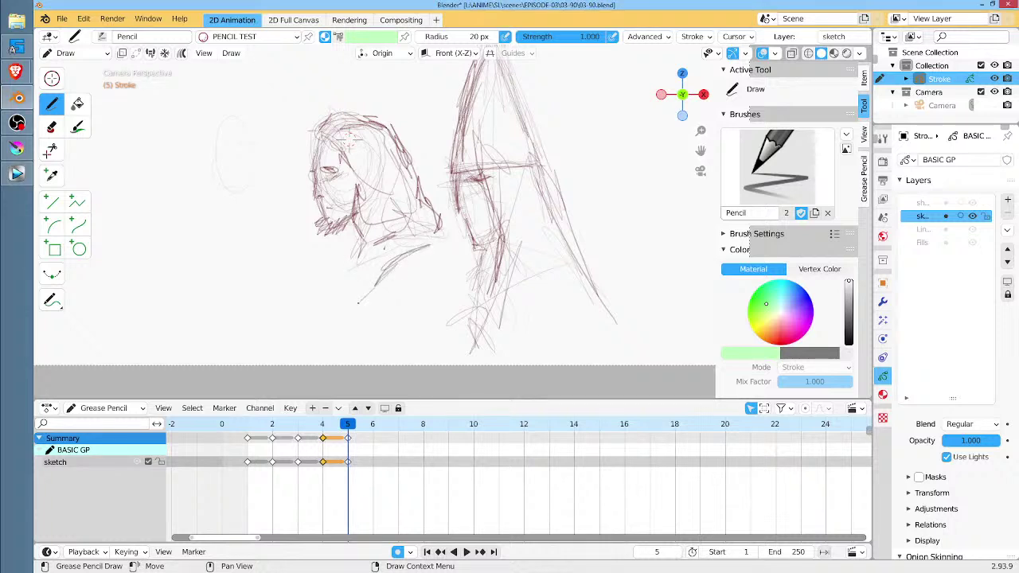
mouse_move(358, 256)
mouse_down()
mouse_move(344, 301)
mouse_move(367, 315)
mouse_up()
mouse_move(381, 280)
mouse_down()
mouse_move(457, 253)
mouse_move(443, 239)
mouse_move(406, 271)
mouse_move(458, 260)
mouse_move(403, 291)
mouse_move(406, 318)
mouse_up()
mouse_move(408, 280)
mouse_down()
mouse_move(455, 255)
mouse_move(396, 297)
mouse_up()
drag(377, 291, 353, 322)
mouse_move(358, 241)
mouse_down()
mouse_move(334, 325)
mouse_move(373, 314)
mouse_up()
mouse_move(418, 251)
mouse_down()
mouse_move(374, 308)
mouse_move(451, 246)
mouse_up()
drag(351, 307, 347, 349)
mouse_move(355, 281)
mouse_down()
mouse_move(342, 356)
mouse_move(332, 355)
mouse_up()
drag(350, 232, 329, 326)
drag(345, 260, 329, 345)
mouse_move(331, 343)
mouse_down()
mouse_move(362, 320)
mouse_move(366, 338)
mouse_up()
drag(350, 337, 390, 313)
Sketch the bearded man's rounded sleeve opening, upper arm and back edge below the shoulder on frame 5.
mouse_move(382, 318)
mouse_down()
mouse_move(408, 264)
mouse_move(399, 268)
mouse_up()
mouse_move(404, 271)
mouse_down()
mouse_move(434, 256)
mouse_move(473, 299)
mouse_move(454, 313)
mouse_up()
drag(409, 311, 459, 304)
mouse_move(428, 321)
mouse_down()
mouse_move(465, 309)
mouse_move(434, 362)
mouse_up()
mouse_move(476, 302)
mouse_down()
mouse_move(481, 314)
mouse_move(461, 325)
mouse_up()
drag(481, 272, 444, 356)
drag(470, 300, 462, 315)
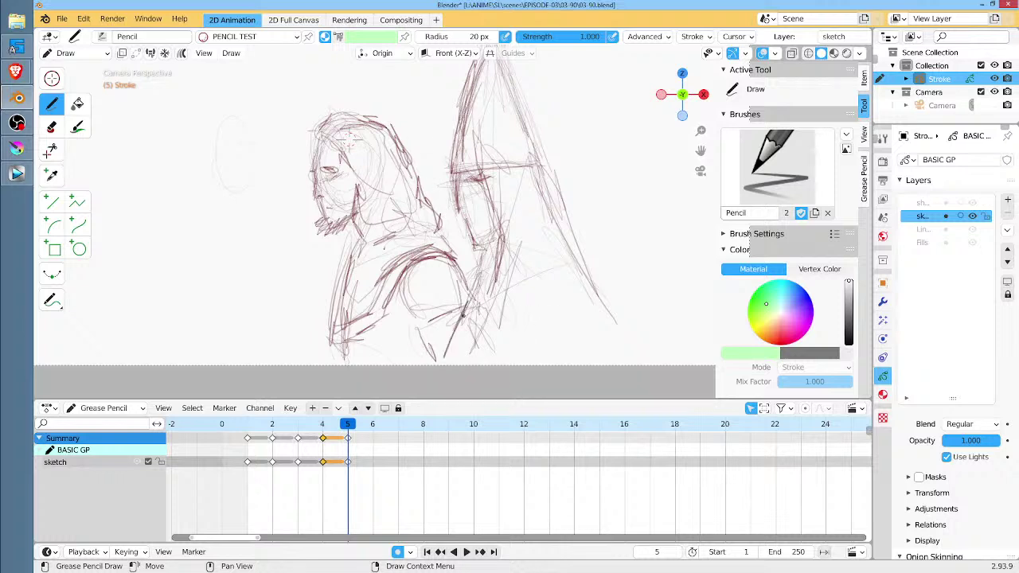
scroll(462, 314, down, 3)
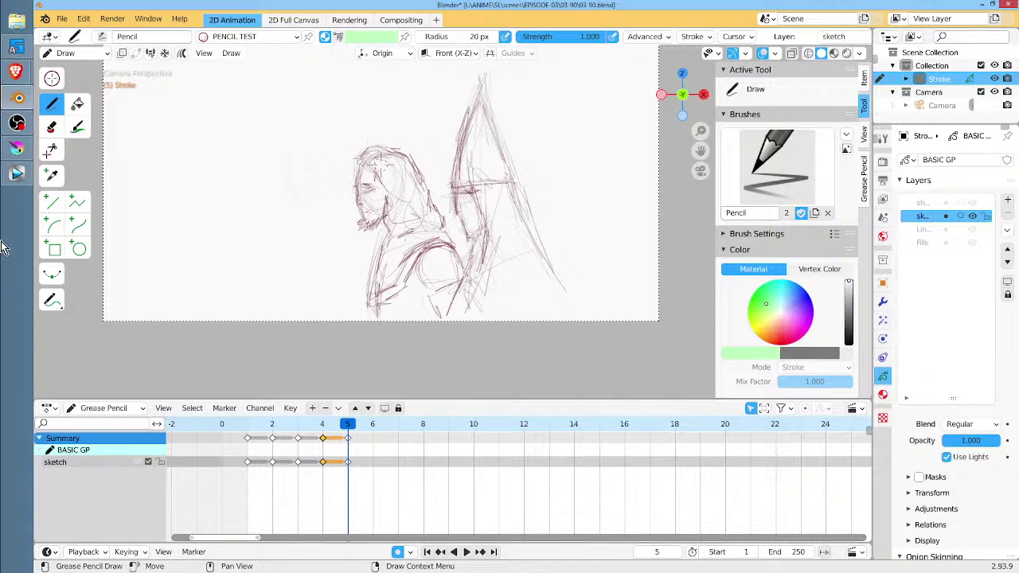
Switch to the browser and read the screenplay's EXT VESPAR scene through the CUT TO OUTSIDE passage.
mouse_move(23, 77)
click(104, 43)
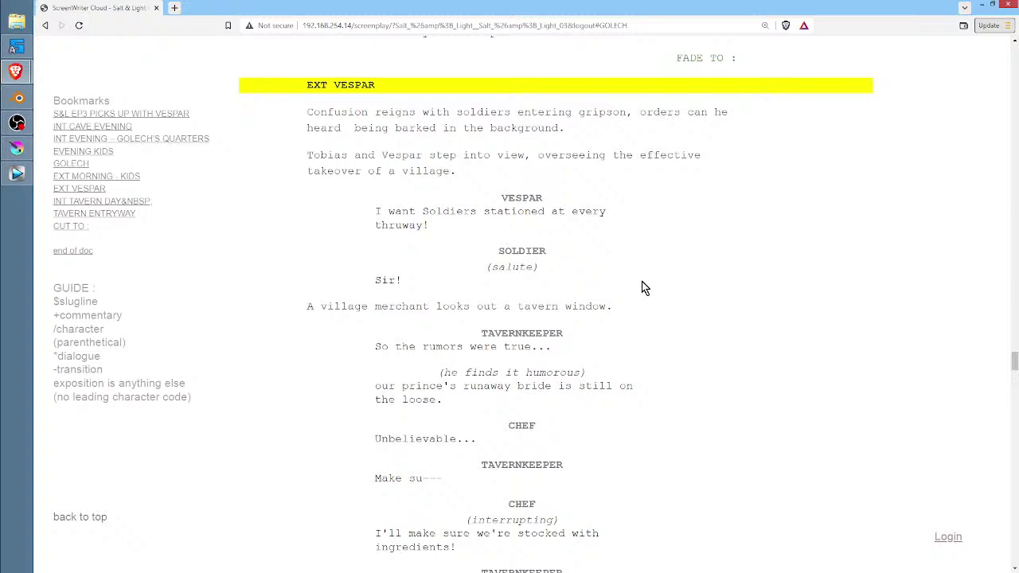
scroll(627, 289, down, 1)
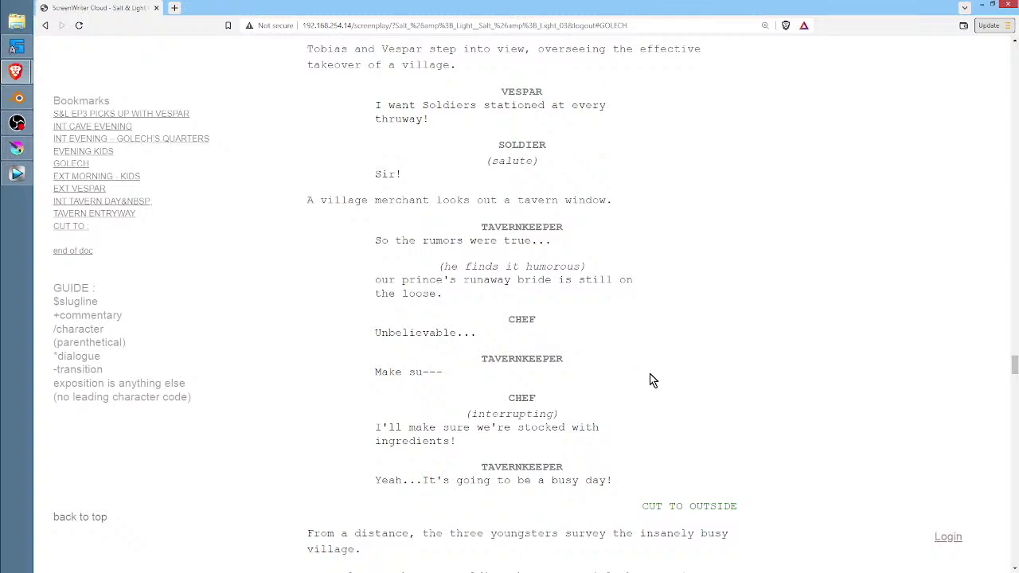
scroll(654, 383, down, 2)
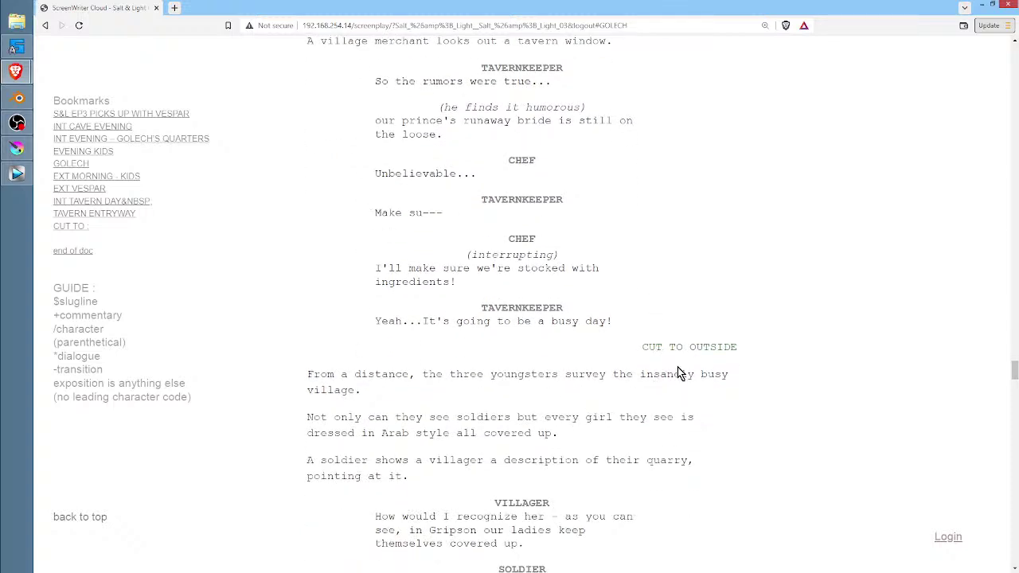
scroll(669, 318, down, 2)
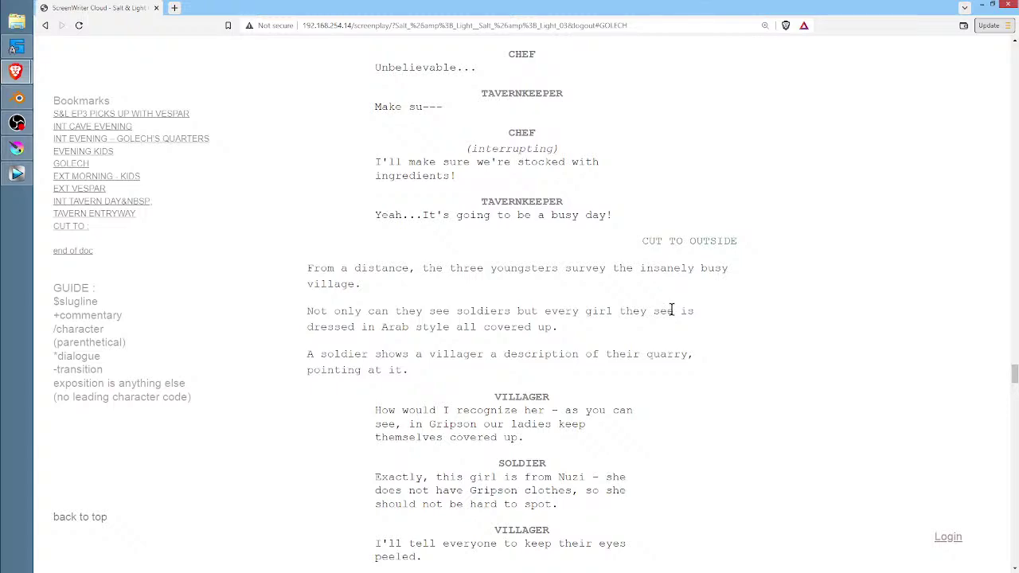
Return to Blender and, on frame 4, rough in the right foreground figure's round head and the left foreground figure's body over the village.
click(17, 98)
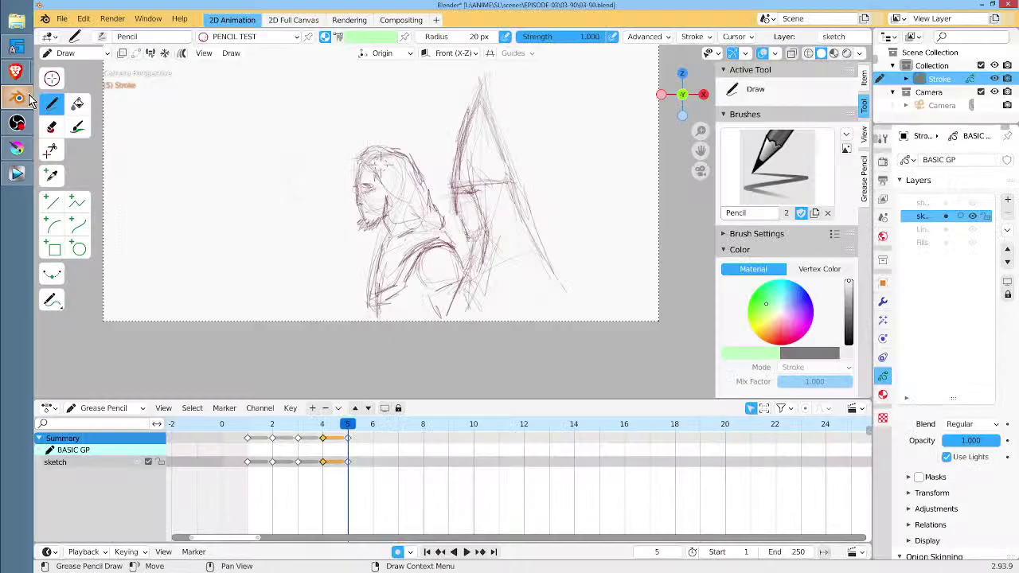
click(339, 424)
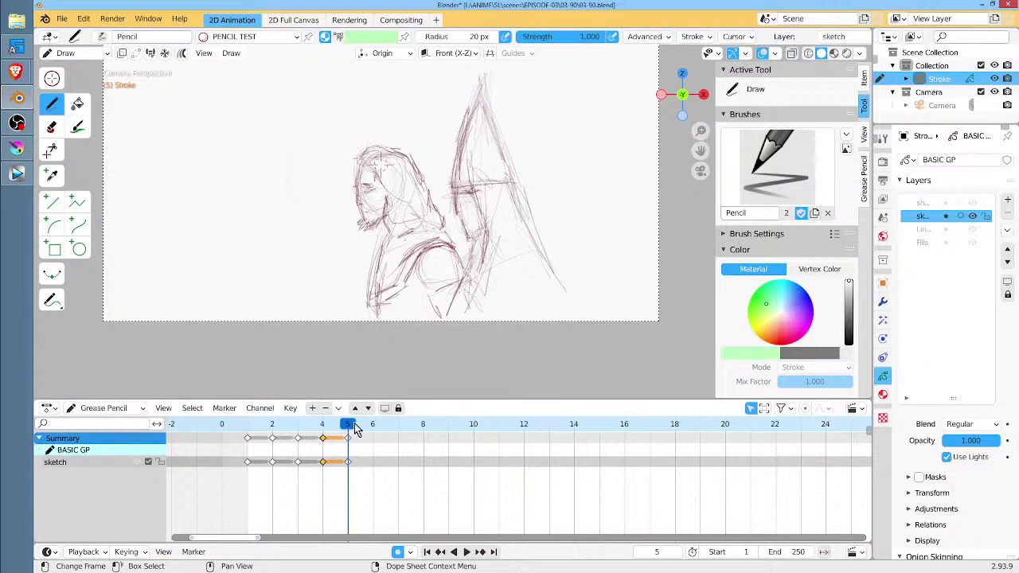
mouse_move(348, 424)
mouse_down()
mouse_move(241, 424)
mouse_move(297, 430)
mouse_up()
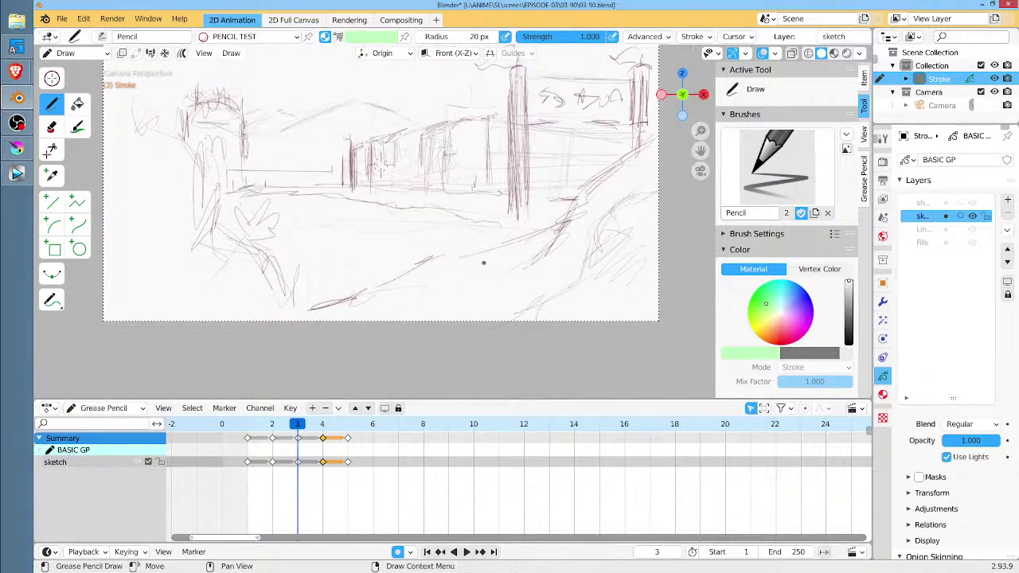
click(323, 424)
mouse_move(323, 427)
mouse_down()
mouse_move(345, 428)
mouse_move(323, 427)
mouse_up()
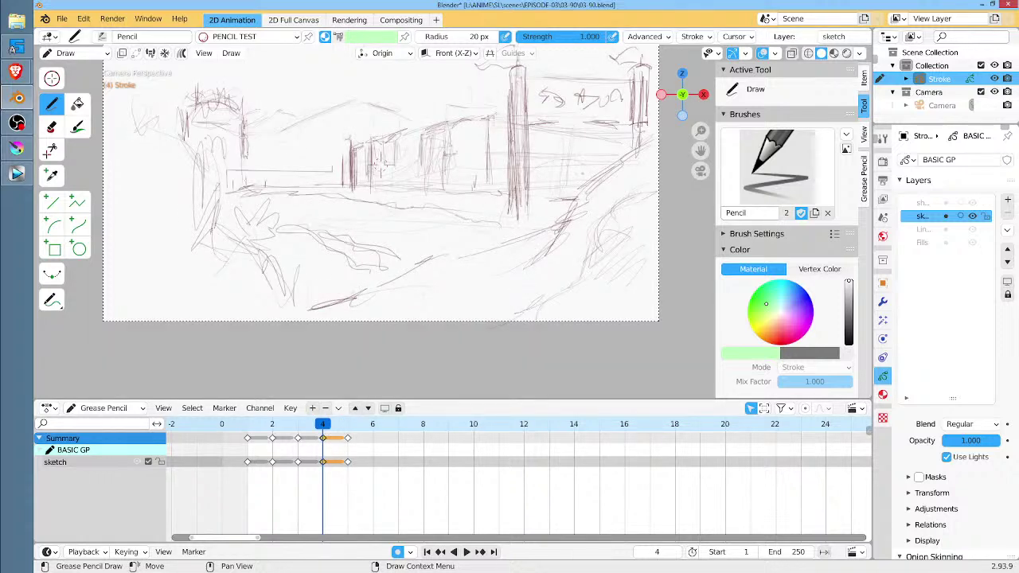
mouse_move(574, 173)
mouse_down()
mouse_move(540, 185)
mouse_move(516, 274)
mouse_move(544, 299)
mouse_up()
mouse_move(519, 219)
mouse_down()
mouse_move(560, 284)
mouse_move(602, 178)
mouse_move(624, 223)
mouse_up()
drag(570, 169, 548, 313)
mouse_move(543, 196)
mouse_down()
mouse_move(617, 169)
mouse_move(561, 225)
mouse_move(638, 191)
mouse_up()
mouse_move(145, 151)
mouse_down()
mouse_move(199, 139)
mouse_move(252, 167)
mouse_move(259, 228)
mouse_move(239, 347)
mouse_up()
drag(254, 177, 229, 325)
drag(228, 299, 222, 341)
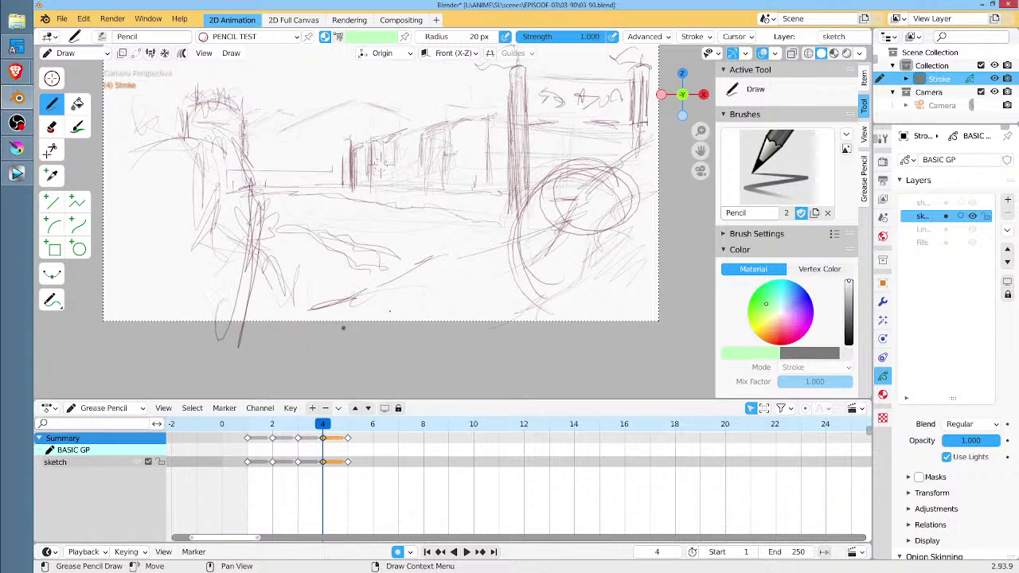
Sketch the middle foreground figure's large head and sloping shoulders between the two outer figures on frame 4.
mouse_move(380, 122)
mouse_down()
mouse_move(407, 134)
mouse_move(343, 137)
mouse_move(333, 151)
mouse_up()
drag(333, 150, 327, 194)
drag(407, 120, 470, 155)
drag(350, 222, 460, 193)
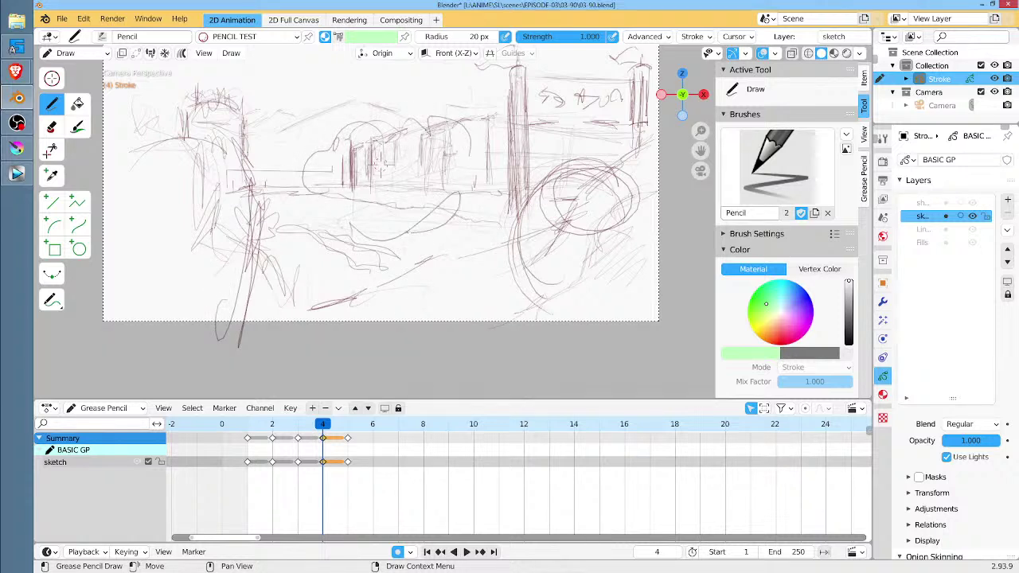
drag(404, 234, 464, 214)
mouse_move(458, 218)
mouse_down()
mouse_move(402, 257)
mouse_move(443, 245)
mouse_up()
mouse_move(456, 228)
mouse_down()
mouse_move(404, 255)
mouse_move(466, 244)
mouse_move(511, 250)
mouse_move(520, 269)
mouse_up()
drag(382, 275, 323, 336)
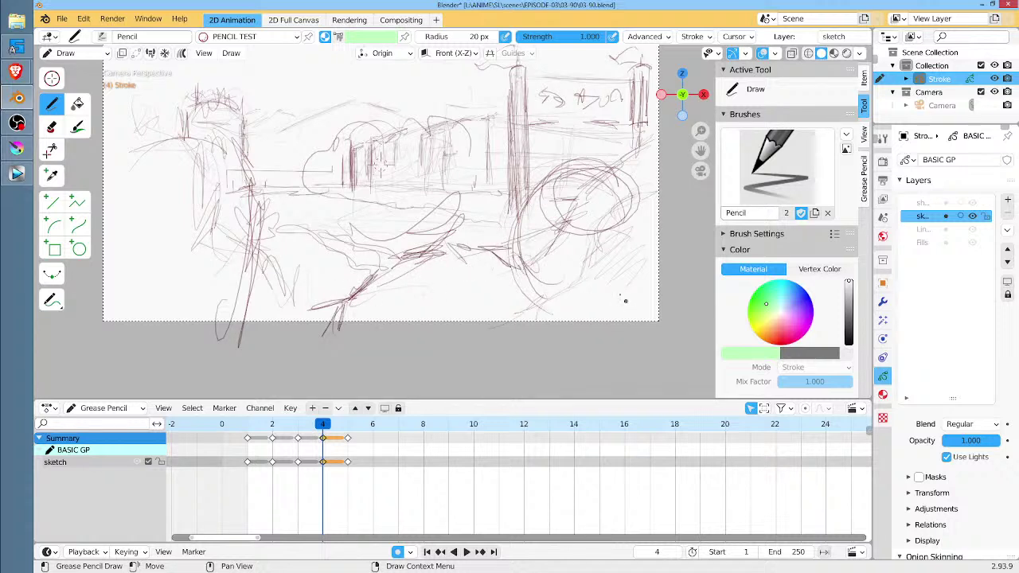
Sketch the neck, shoulder and lower body lines under the right foreground figure's round head on frame 4.
drag(523, 256, 551, 292)
drag(534, 277, 543, 295)
mouse_move(636, 204)
mouse_down()
mouse_move(635, 250)
mouse_move(582, 286)
mouse_up()
mouse_move(639, 251)
mouse_down()
mouse_move(594, 283)
mouse_move(670, 265)
mouse_move(666, 301)
mouse_move(568, 291)
mouse_move(549, 313)
mouse_up()
drag(564, 295, 547, 332)
drag(556, 316, 546, 337)
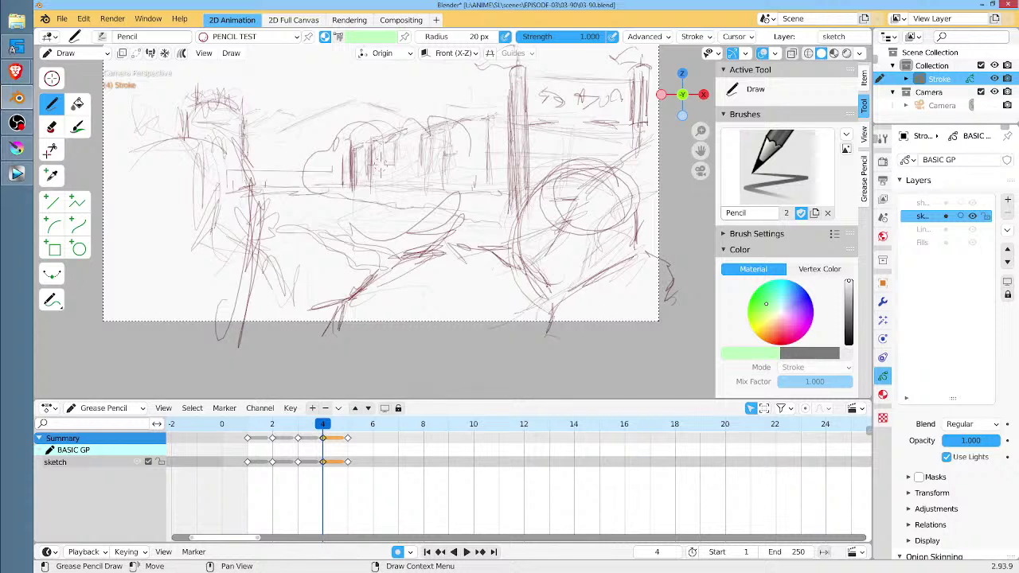
drag(561, 292, 548, 311)
drag(539, 270, 577, 320)
drag(568, 297, 588, 328)
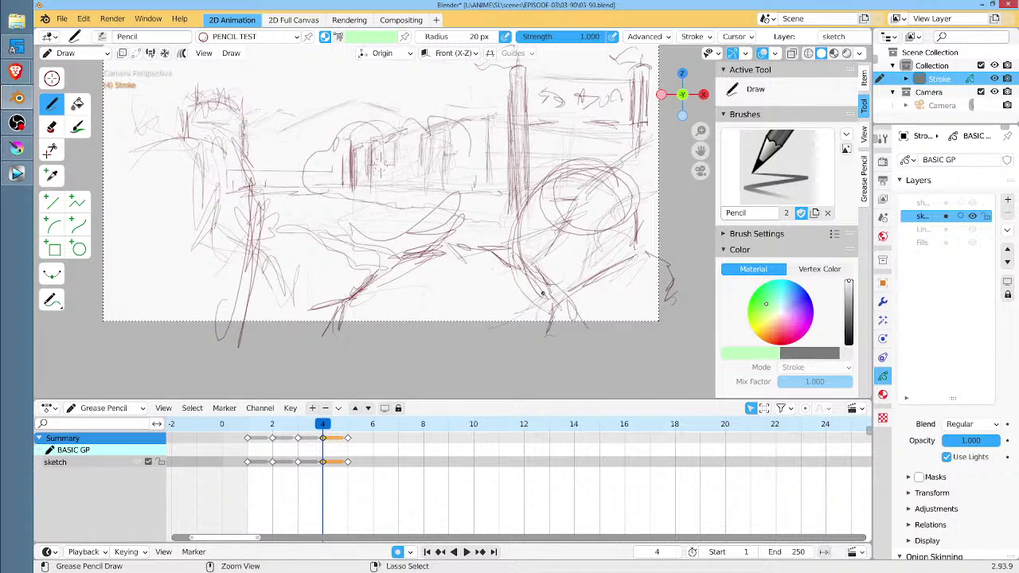
Erase overlapping lines below the right figure's head, and add strokes to the lower edges of the right, middle and left figures.
ctrl+drag(541, 292, 545, 300)
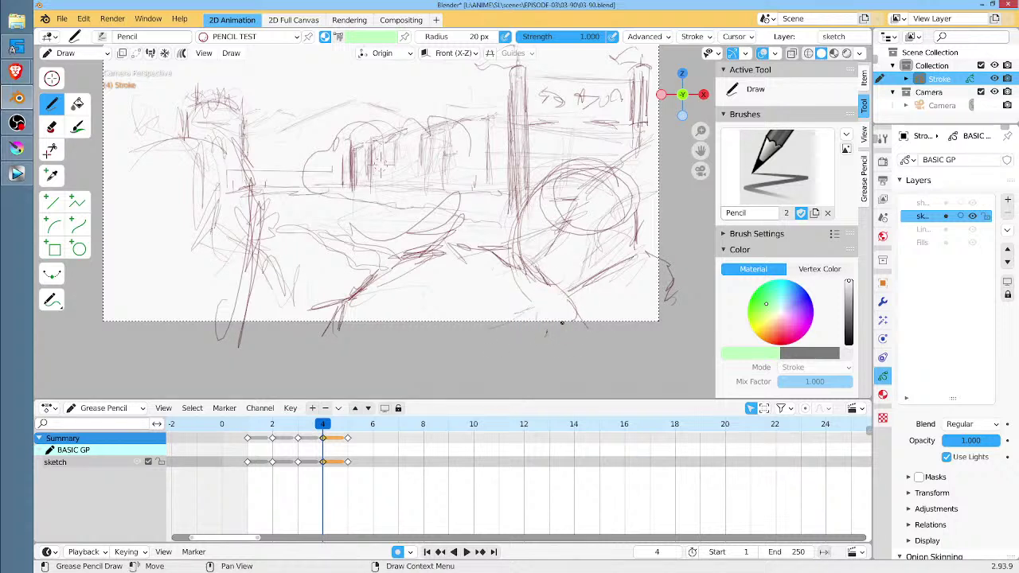
mouse_move(519, 269)
mouse_down()
mouse_move(514, 295)
mouse_move(528, 300)
mouse_up()
mouse_move(347, 306)
mouse_down()
mouse_move(358, 345)
mouse_move(341, 331)
mouse_up()
drag(343, 307, 333, 324)
drag(242, 165, 261, 227)
drag(253, 188, 261, 237)
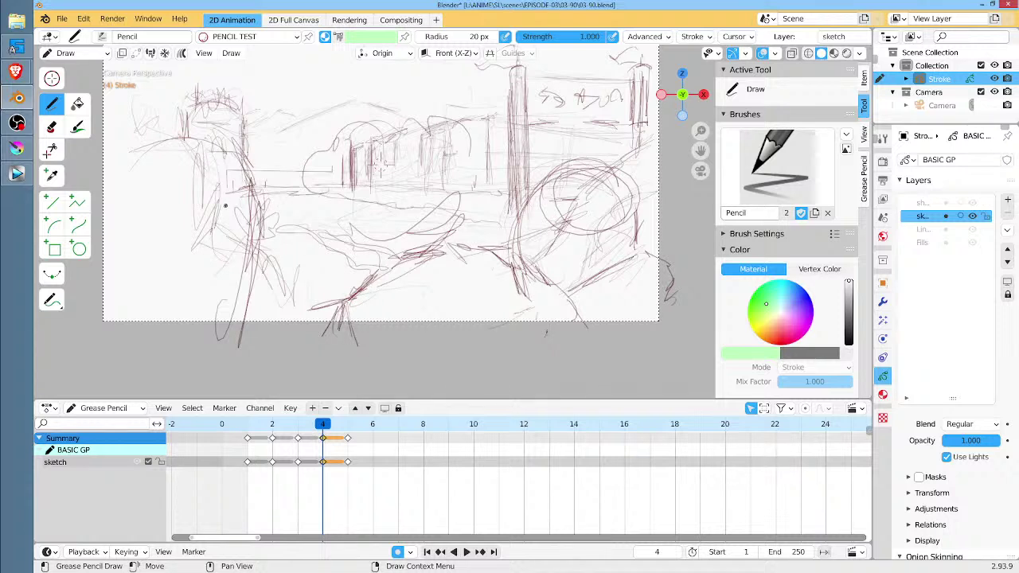
Erase the background lines showing through the three foreground figures, and strengthen the middle figure's head outline.
mouse_move(198, 169)
ctrl+mouse_down()
mouse_move(209, 255)
mouse_move(184, 185)
ctrl+mouse_up()
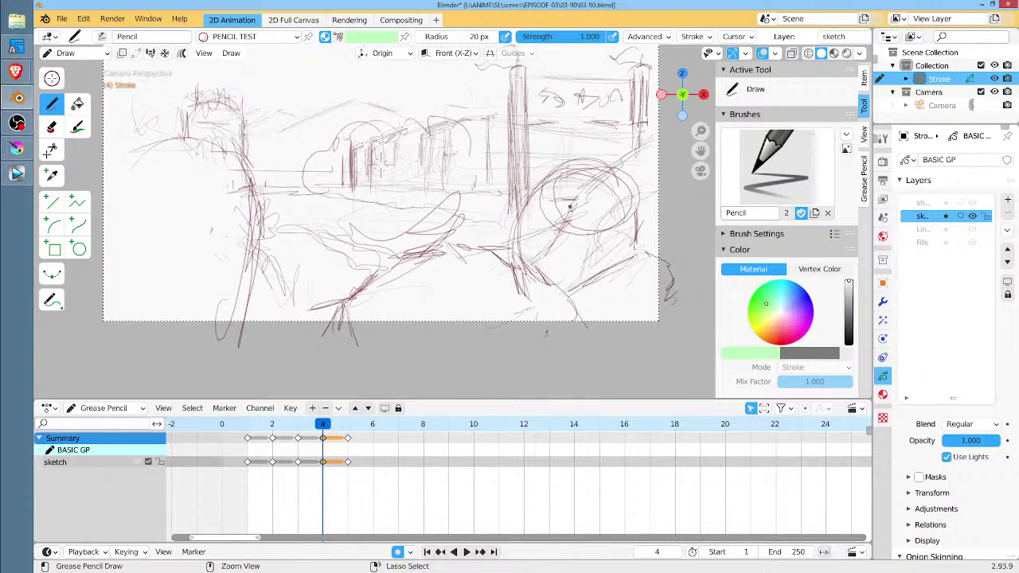
mouse_move(562, 247)
ctrl+mouse_down()
mouse_move(604, 238)
mouse_move(591, 191)
mouse_move(584, 202)
ctrl+mouse_up()
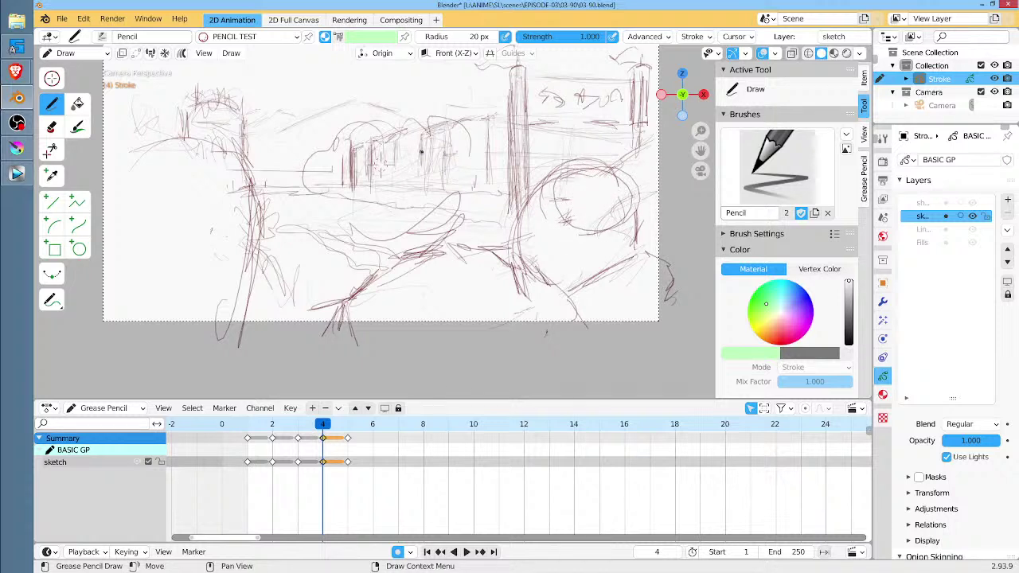
mouse_move(424, 150)
ctrl+mouse_down()
mouse_move(352, 170)
mouse_move(427, 186)
mouse_move(389, 162)
mouse_move(427, 175)
mouse_move(409, 209)
ctrl+mouse_up()
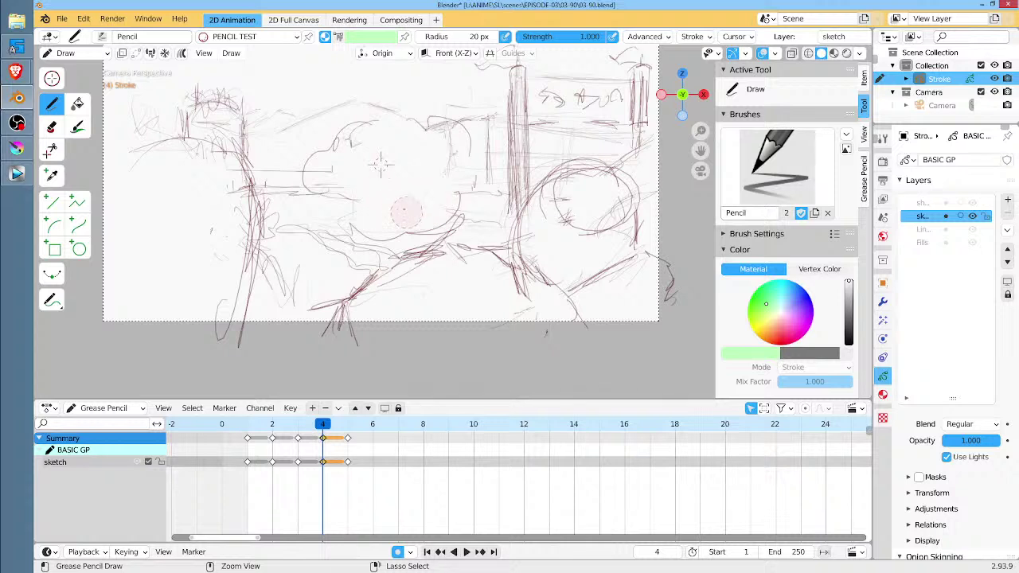
mouse_move(399, 125)
mouse_down()
mouse_move(356, 126)
mouse_move(450, 121)
mouse_move(472, 191)
mouse_up()
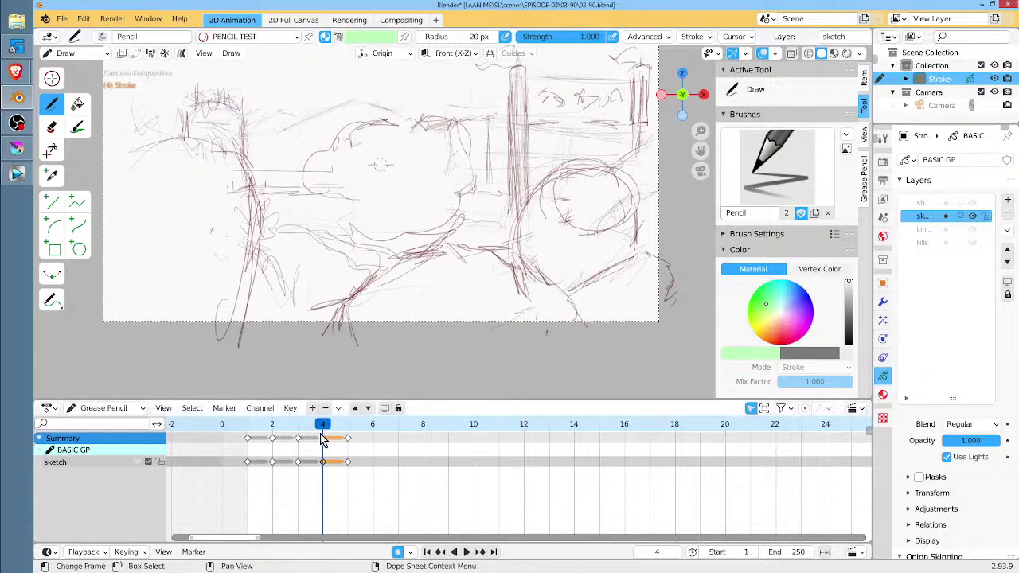
Move the frame 4 keyframe to frame 11 and save the file.
drag(323, 438, 505, 446)
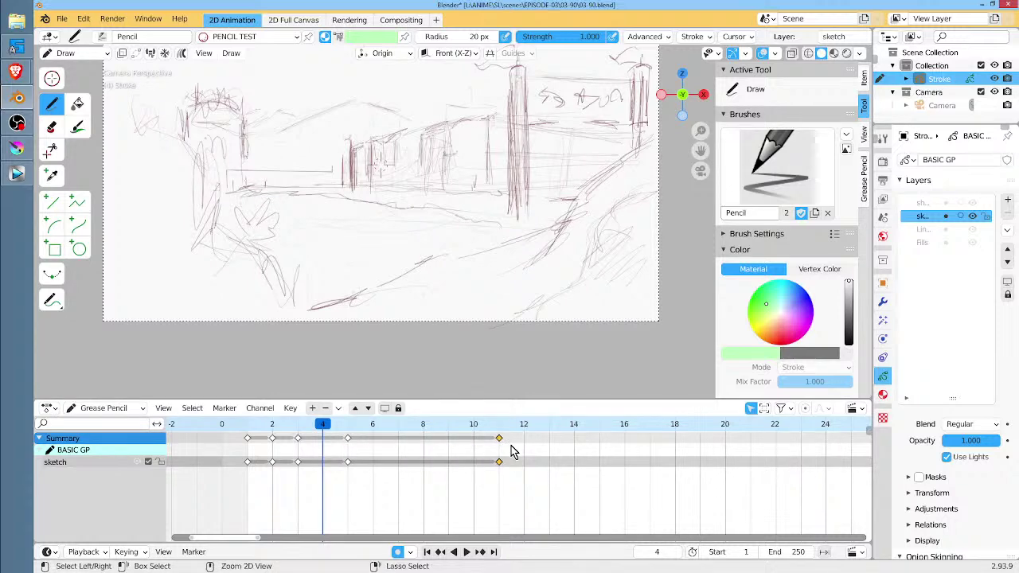
key(ctrl+s)
On frame 5, sketch a second figure with a tall pointed hat, brim band and long face near the picture's left edge.
mouse_move(323, 428)
mouse_down()
mouse_move(228, 427)
mouse_move(352, 428)
mouse_up()
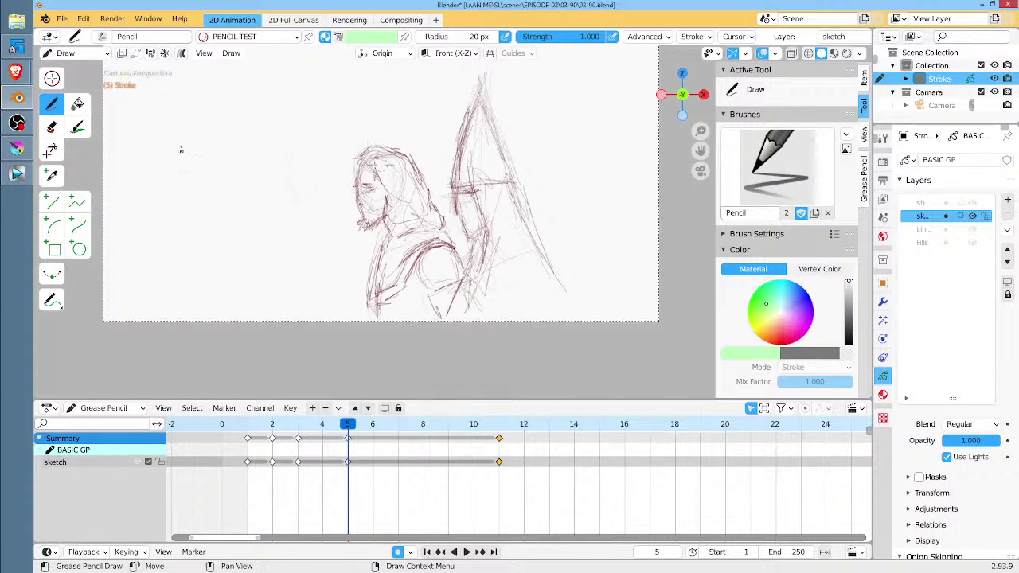
mouse_move(152, 179)
mouse_down()
mouse_move(191, 110)
mouse_move(195, 197)
mouse_up()
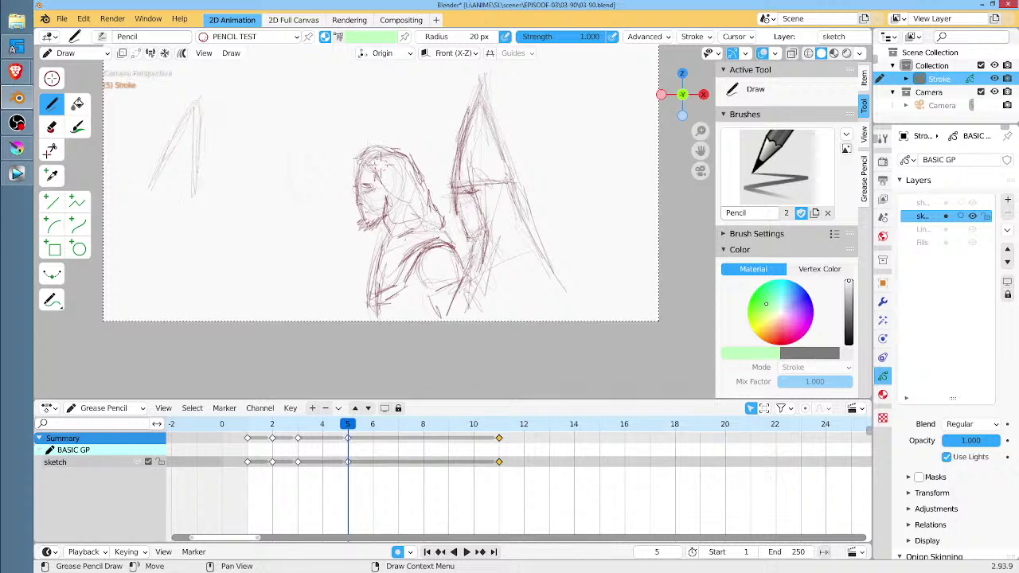
drag(154, 152, 147, 211)
mouse_move(153, 172)
mouse_down()
mouse_move(195, 175)
mouse_move(155, 168)
mouse_move(194, 163)
mouse_move(142, 163)
mouse_move(194, 91)
mouse_up()
mouse_move(159, 133)
mouse_down()
mouse_move(200, 78)
mouse_move(205, 170)
mouse_move(161, 217)
mouse_up()
drag(167, 182, 176, 261)
drag(146, 169, 124, 285)
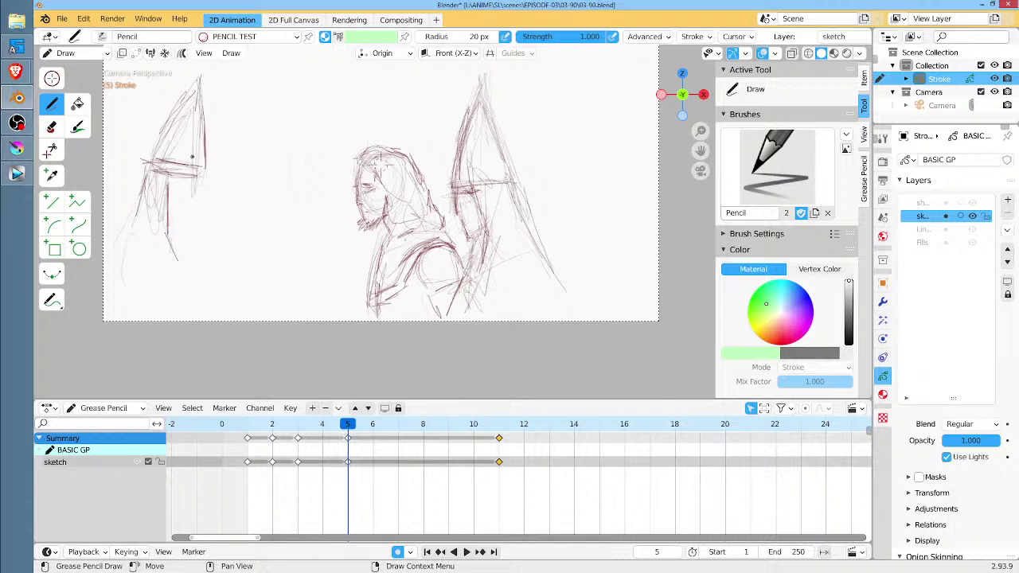
drag(199, 206, 200, 223)
mouse_move(182, 240)
mouse_down()
mouse_move(199, 266)
mouse_move(221, 260)
mouse_move(208, 263)
mouse_move(203, 179)
mouse_up()
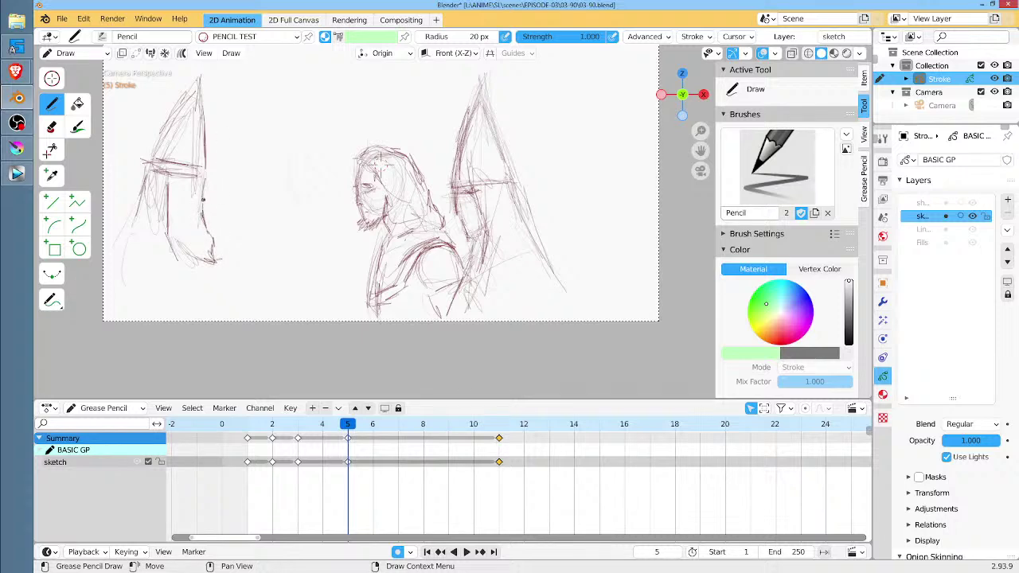
Draw the left hatted figure's face with a frowning eye and brow, nose, moustache and pointed beard.
scroll(379, 160, up, 3)
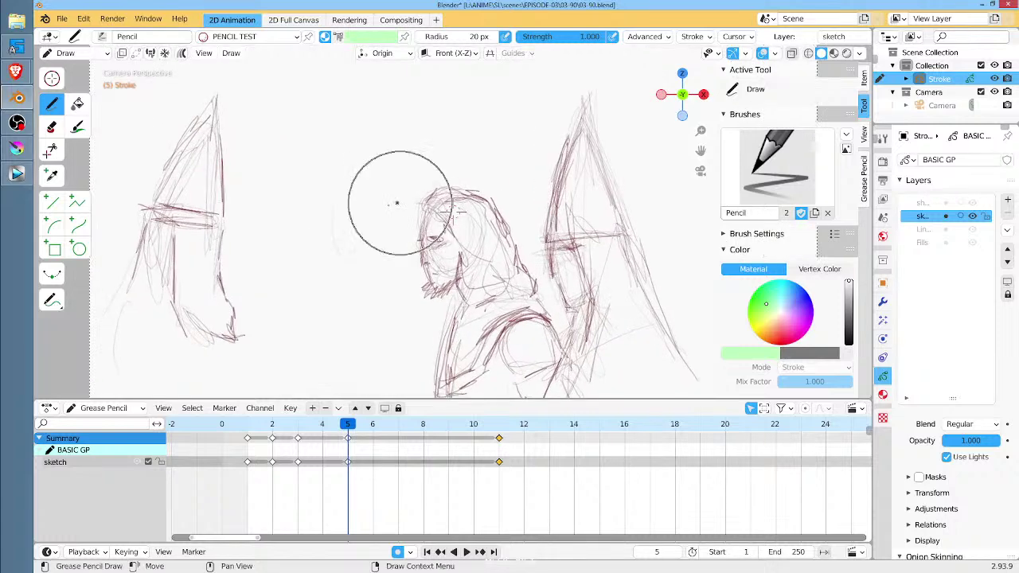
drag(223, 208, 227, 263)
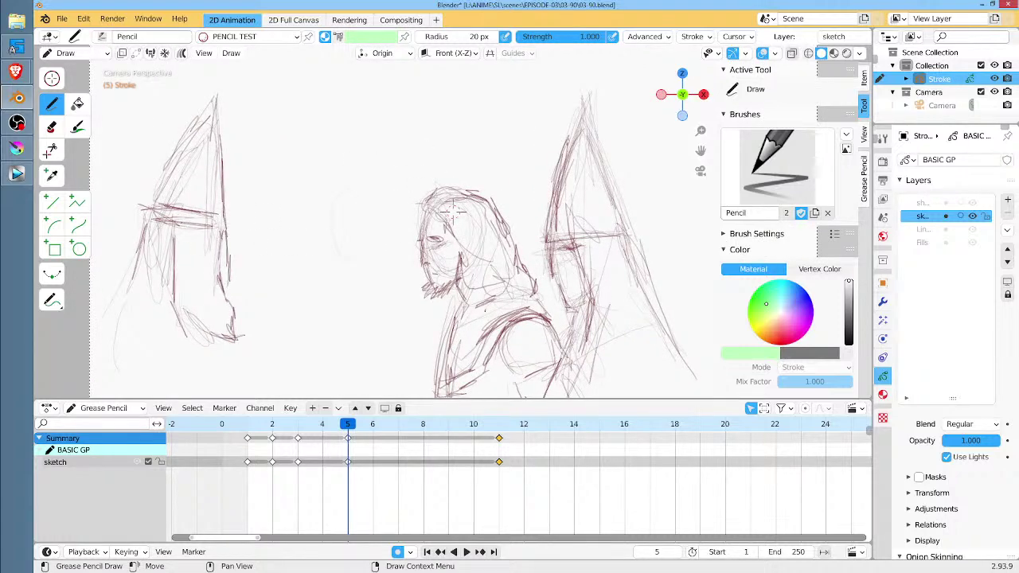
drag(178, 226, 180, 270)
mouse_move(202, 247)
mouse_down()
mouse_move(191, 242)
mouse_move(204, 250)
mouse_up()
mouse_move(189, 245)
mouse_down()
mouse_move(181, 257)
mouse_move(194, 258)
mouse_move(182, 265)
mouse_up()
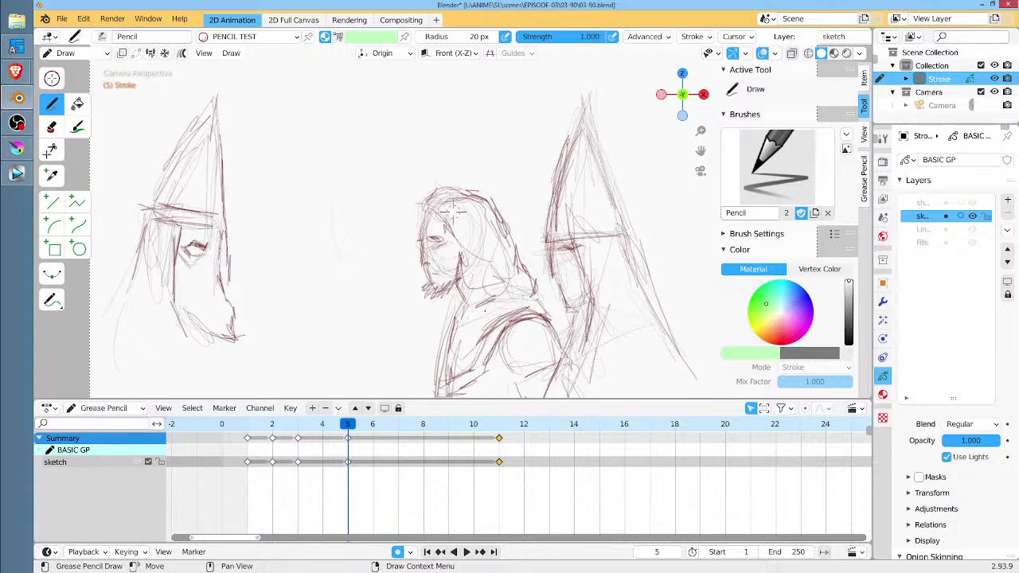
mouse_move(224, 245)
mouse_down()
mouse_move(217, 269)
mouse_move(190, 280)
mouse_move(213, 289)
mouse_move(192, 292)
mouse_move(191, 332)
mouse_move(238, 345)
mouse_move(232, 336)
mouse_up()
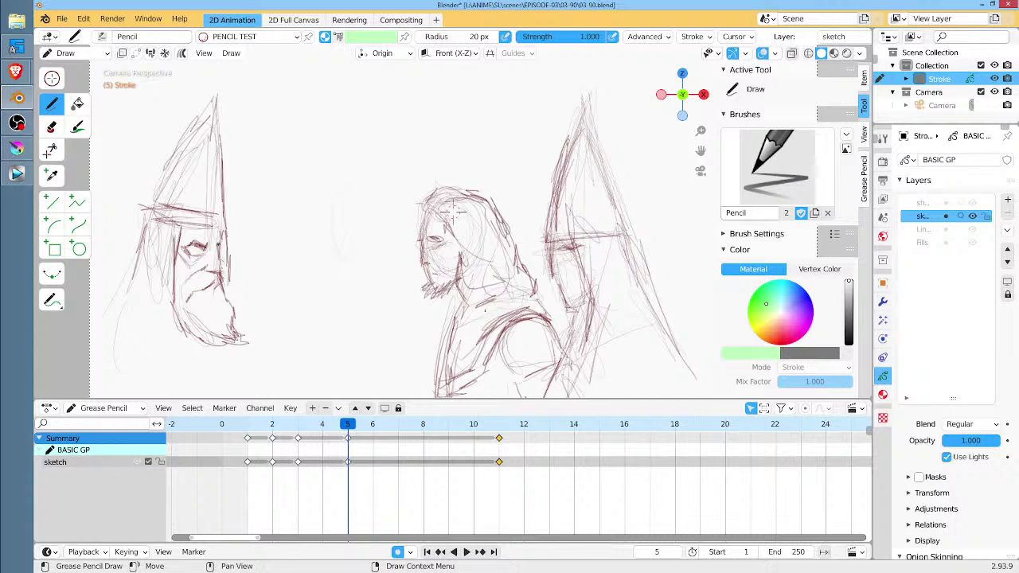
drag(231, 274, 199, 279)
drag(220, 231, 225, 257)
Sketch the left hatted figure's neck cloth, collar and shoulder lines below the beard.
mouse_move(175, 319)
mouse_down()
mouse_move(179, 291)
mouse_move(175, 360)
mouse_move(189, 376)
mouse_up()
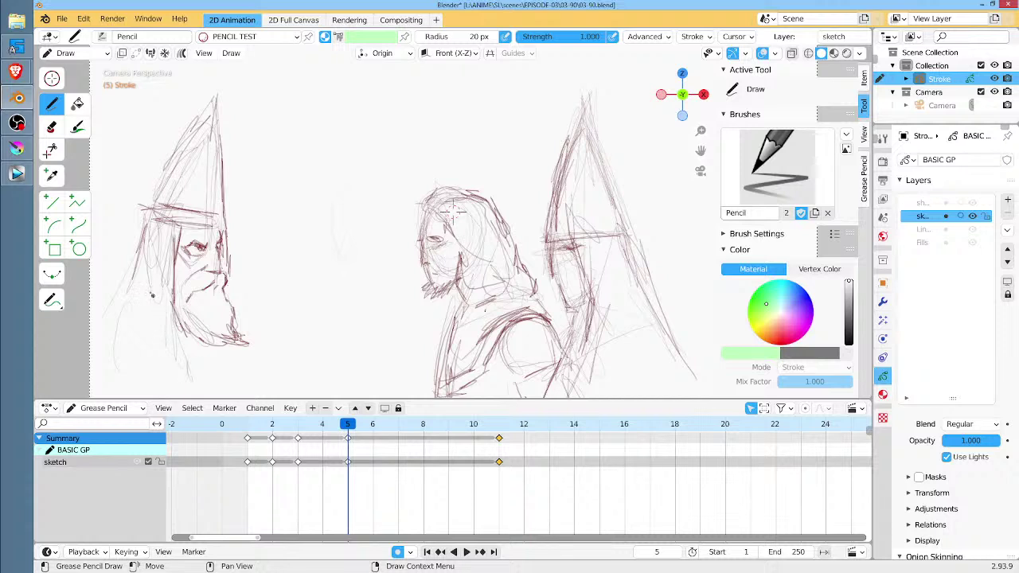
mouse_move(127, 287)
mouse_down()
mouse_move(104, 321)
mouse_move(115, 344)
mouse_move(139, 341)
mouse_move(193, 379)
mouse_up()
mouse_move(159, 325)
mouse_down()
mouse_move(181, 363)
mouse_move(174, 390)
mouse_up()
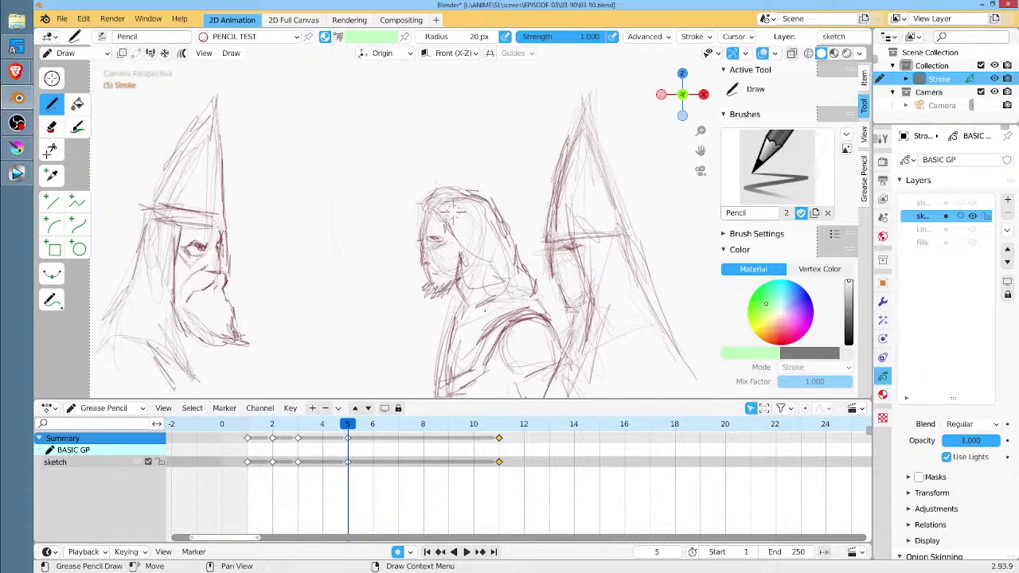
mouse_move(150, 344)
mouse_down()
mouse_move(171, 385)
mouse_move(113, 338)
mouse_up()
drag(160, 363, 177, 386)
drag(145, 325, 164, 368)
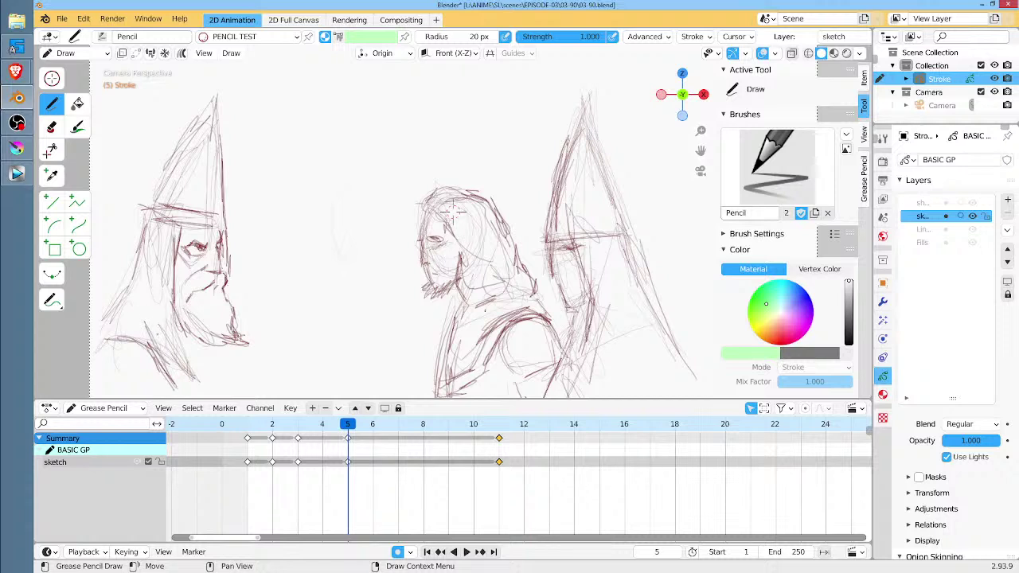
Add hatching lines to the left hatted figure's hair and shoulder drapery beside the beard.
drag(141, 308, 158, 336)
drag(162, 301, 185, 393)
drag(165, 300, 174, 331)
drag(173, 303, 179, 362)
Redraw the left figure's hat band and reshape the pointed crown, erasing the old tip and shifting the peak left.
mouse_move(186, 237)
mouse_down()
mouse_move(229, 223)
mouse_move(232, 211)
mouse_move(231, 222)
mouse_up()
drag(188, 208, 210, 212)
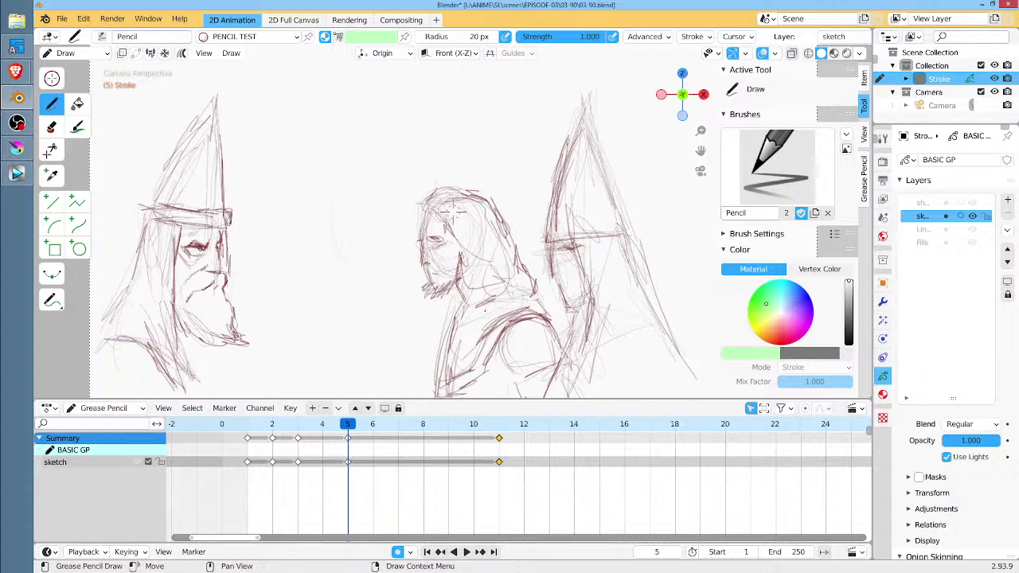
mouse_move(153, 198)
mouse_down()
mouse_move(138, 216)
mouse_move(152, 221)
mouse_move(207, 95)
mouse_move(207, 178)
mouse_up()
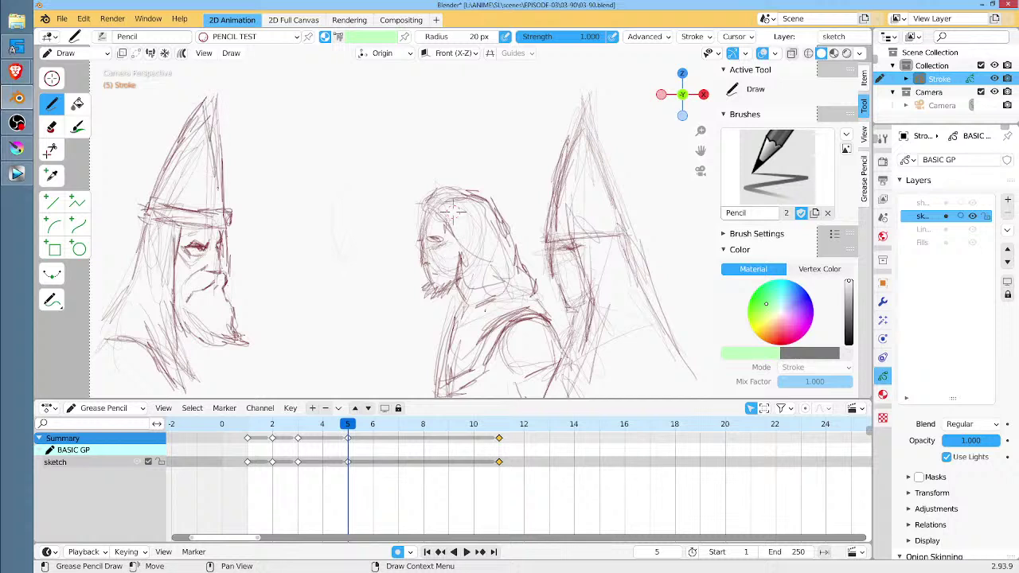
drag(212, 109, 216, 191)
ctrl+drag(223, 88, 224, 155)
drag(207, 107, 227, 204)
mouse_move(207, 127)
mouse_down()
mouse_move(229, 213)
mouse_move(200, 100)
mouse_up()
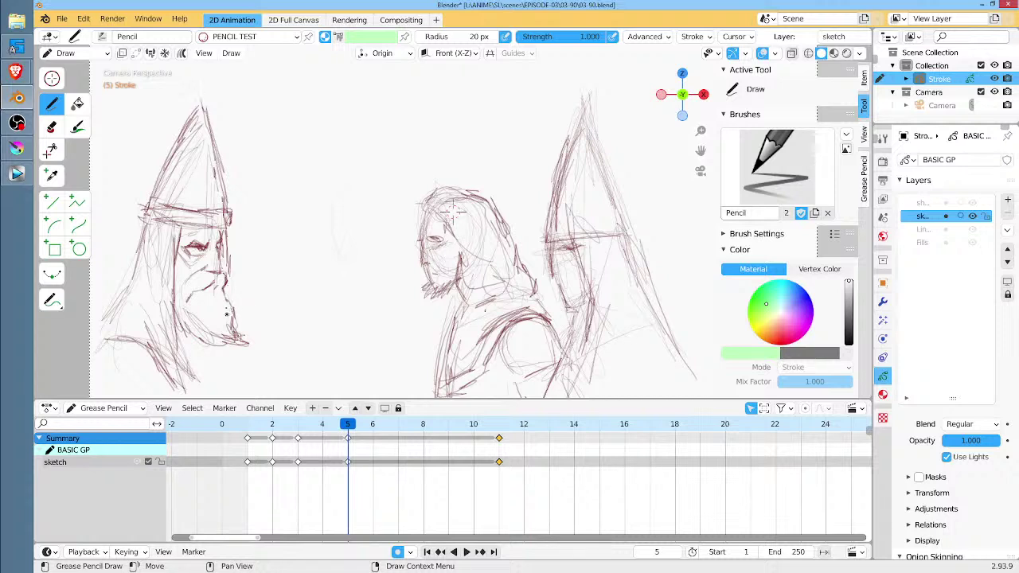
Sketch the left figure's neck and collar lines beneath the beard and save the file.
mouse_move(191, 357)
mouse_down()
mouse_move(214, 354)
mouse_move(233, 393)
mouse_up()
shift+middle_drag(234, 393, 237, 348)
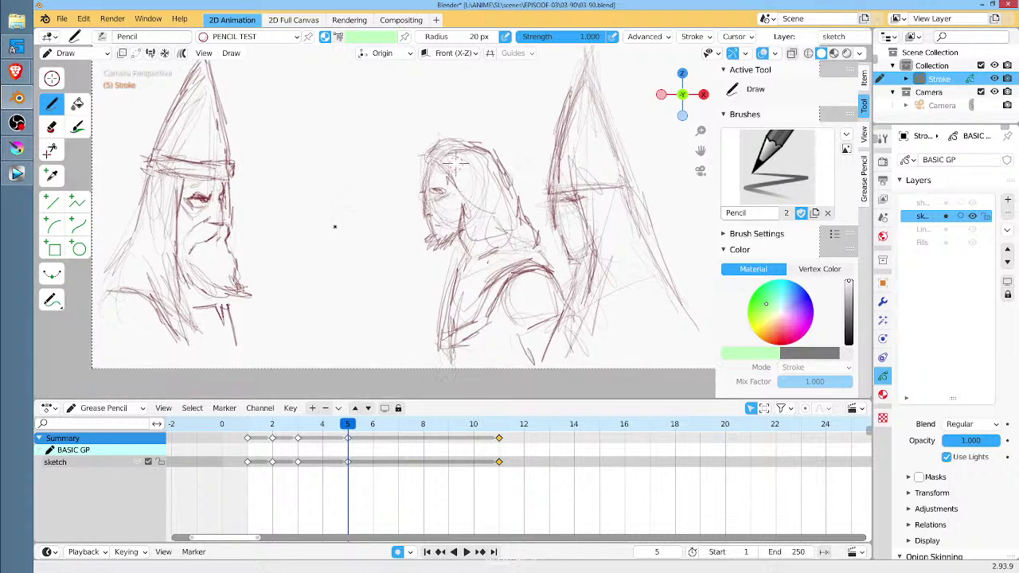
drag(237, 296, 245, 355)
mouse_move(180, 291)
mouse_down()
mouse_move(213, 305)
mouse_move(232, 295)
mouse_move(234, 340)
mouse_up()
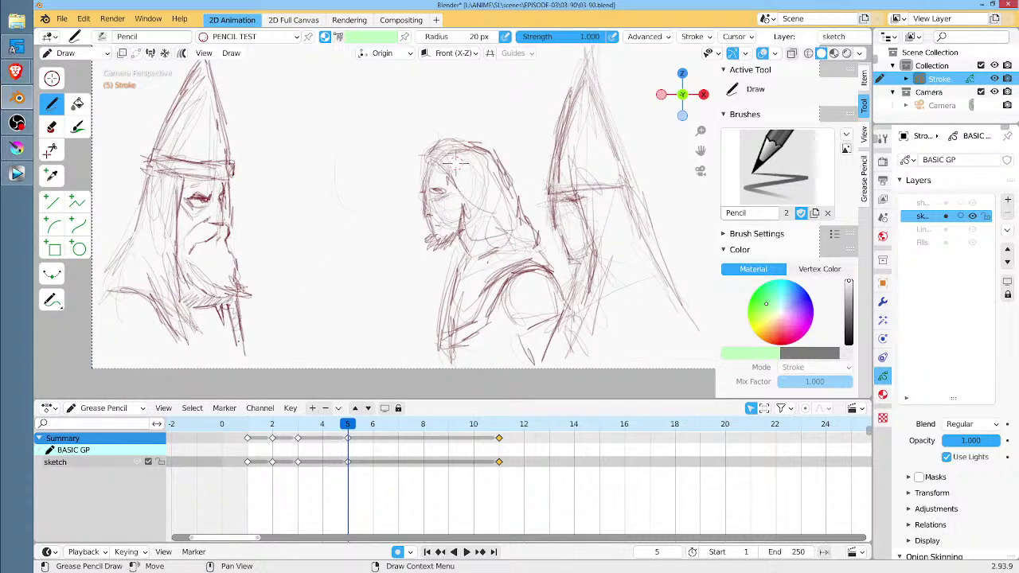
mouse_move(242, 301)
mouse_down()
mouse_move(252, 358)
mouse_move(251, 335)
mouse_up()
scroll(434, 253, down, 2)
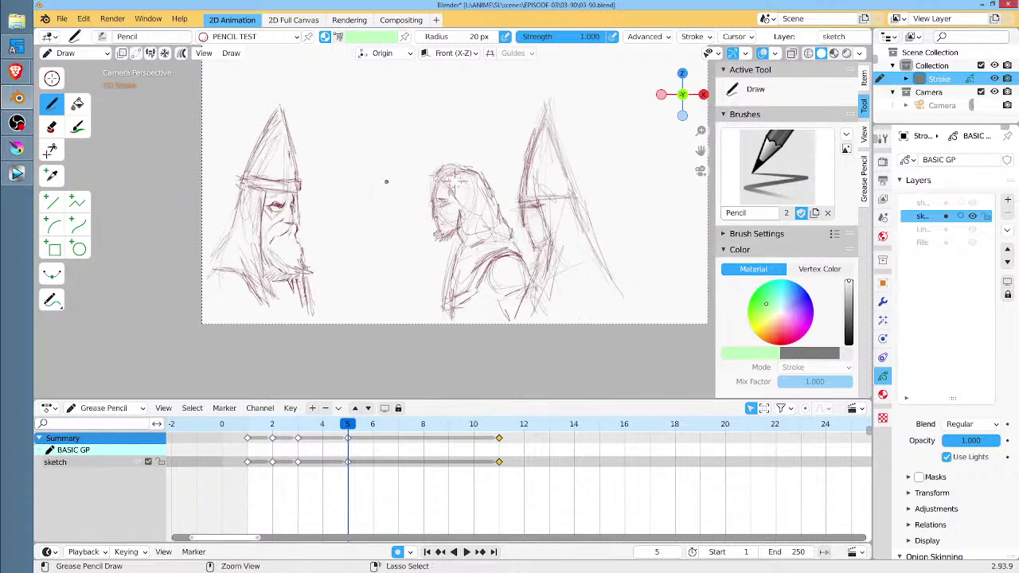
key(ctrl+s)
scroll(521, 233, down, 2)
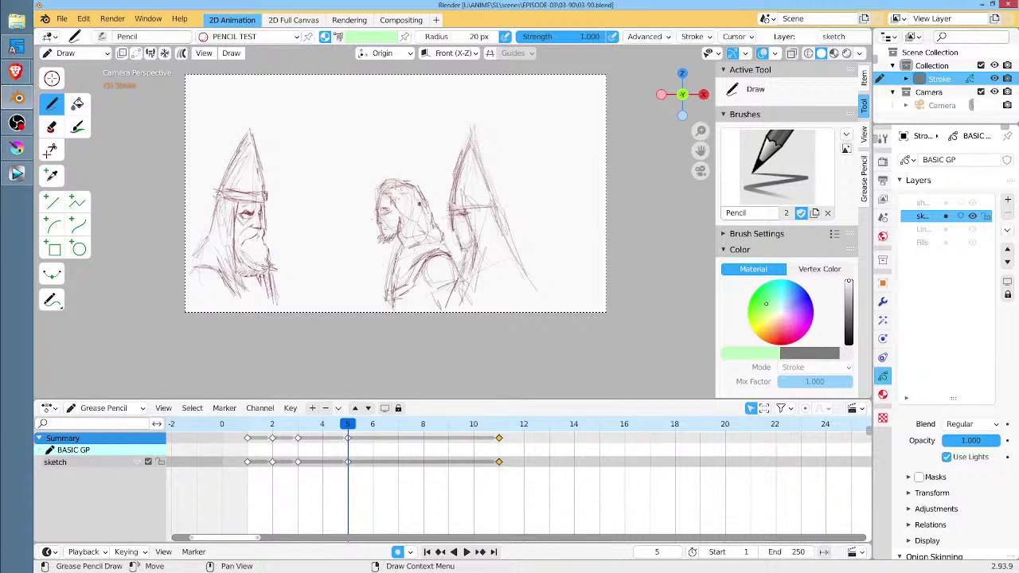
On frame 1, handwrite the caption "WELCOME TO GRIPSON" below the sign board.
click(249, 428)
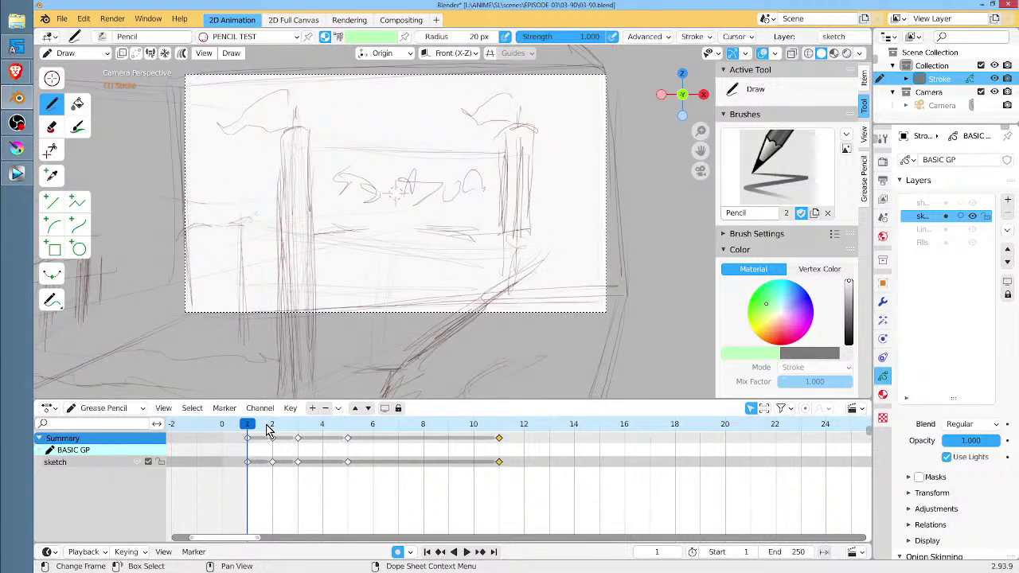
key(space)
key(space)
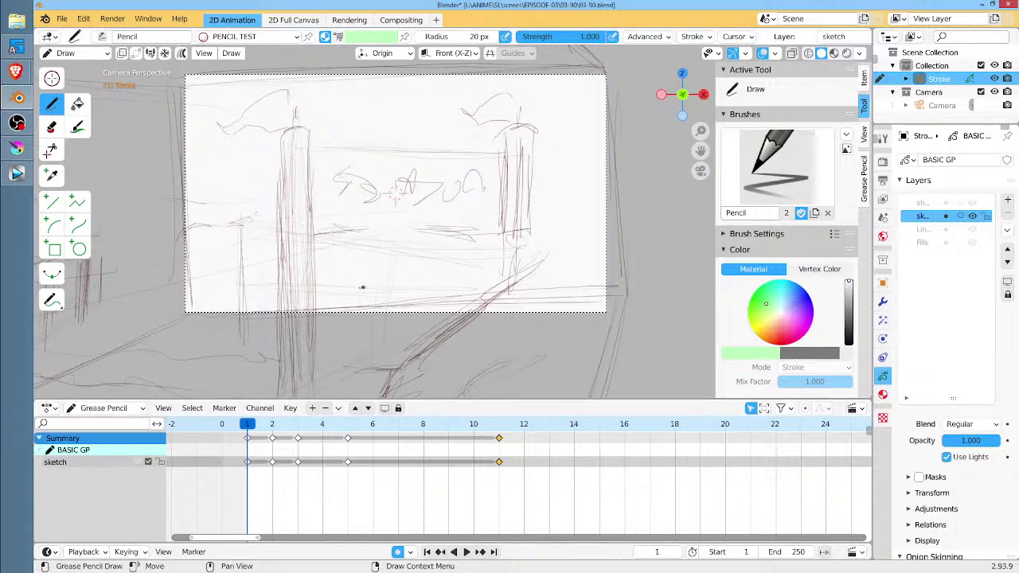
drag(352, 287, 400, 296)
drag(413, 286, 434, 286)
drag(359, 280, 466, 277)
drag(459, 277, 471, 277)
drag(448, 288, 450, 291)
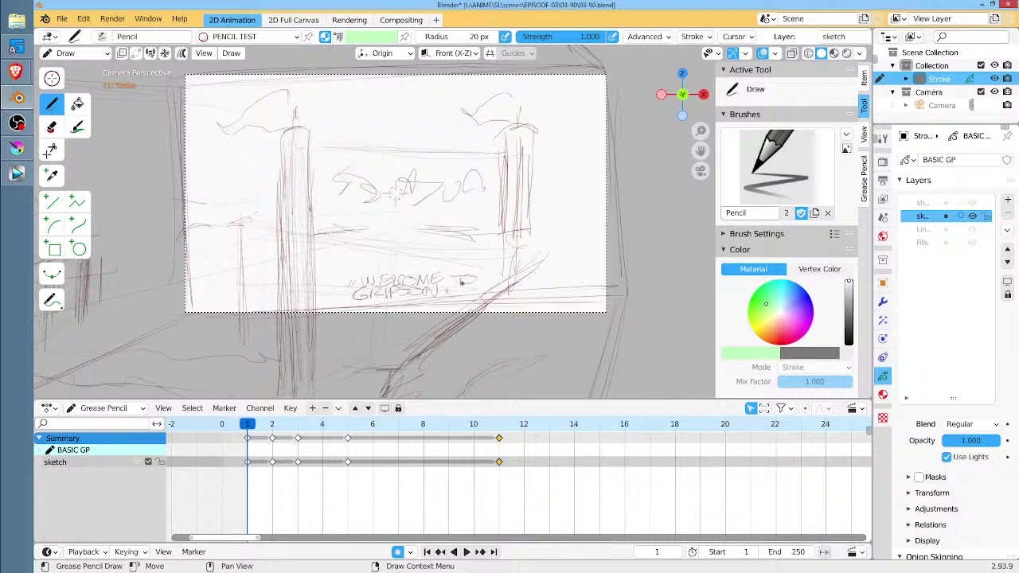
Rework the sign's lettering on frame 1 and reinforce the board's upper and lower edges between the posts.
mouse_move(398, 161)
mouse_down()
mouse_move(406, 180)
mouse_move(464, 194)
mouse_up()
drag(333, 239, 496, 234)
drag(315, 231, 484, 230)
drag(369, 234, 495, 232)
drag(318, 152, 493, 149)
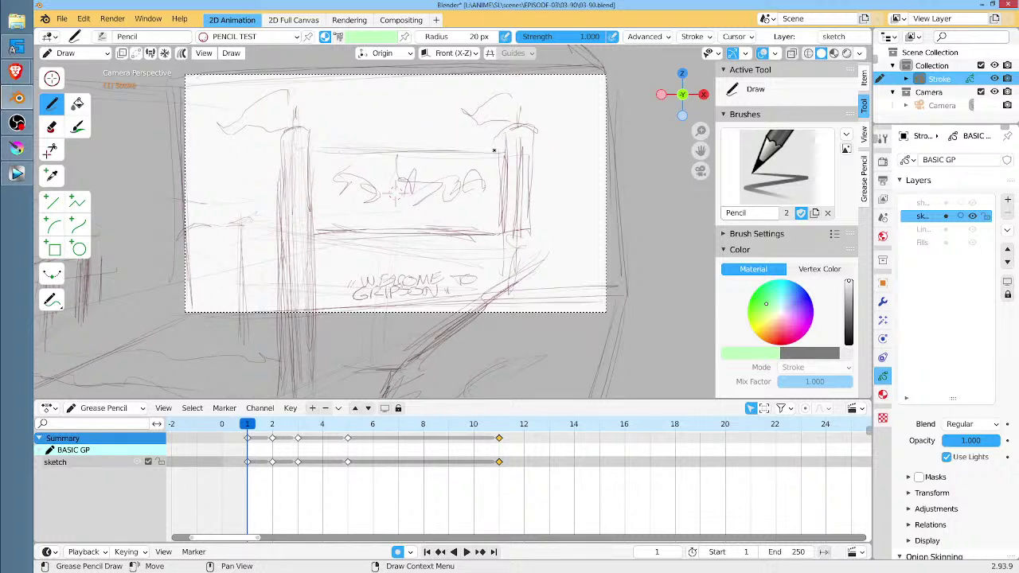
Review the storyboard drawings from frame 1 through frame 5 on the timeline.
key(space)
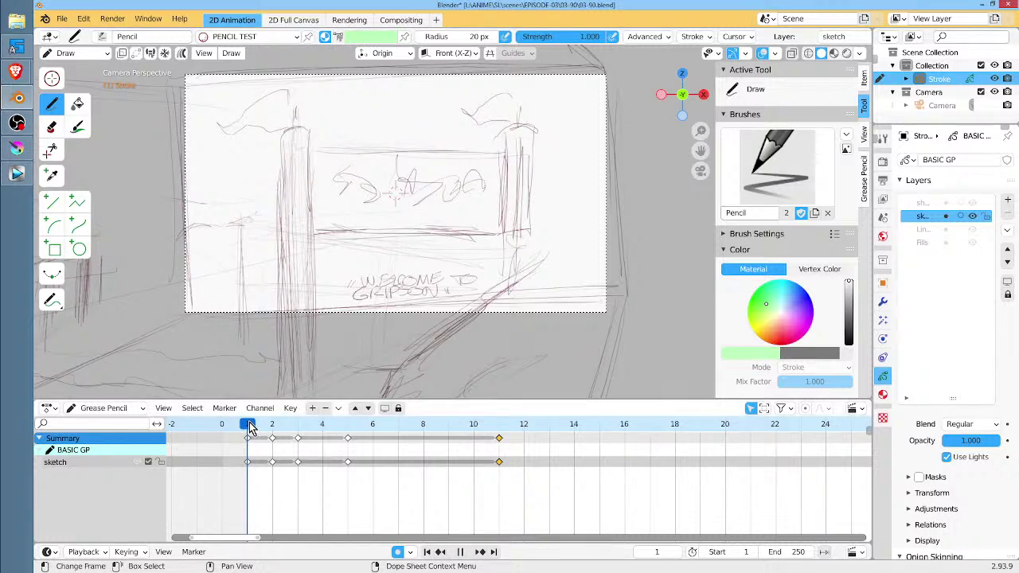
drag(256, 423, 264, 425)
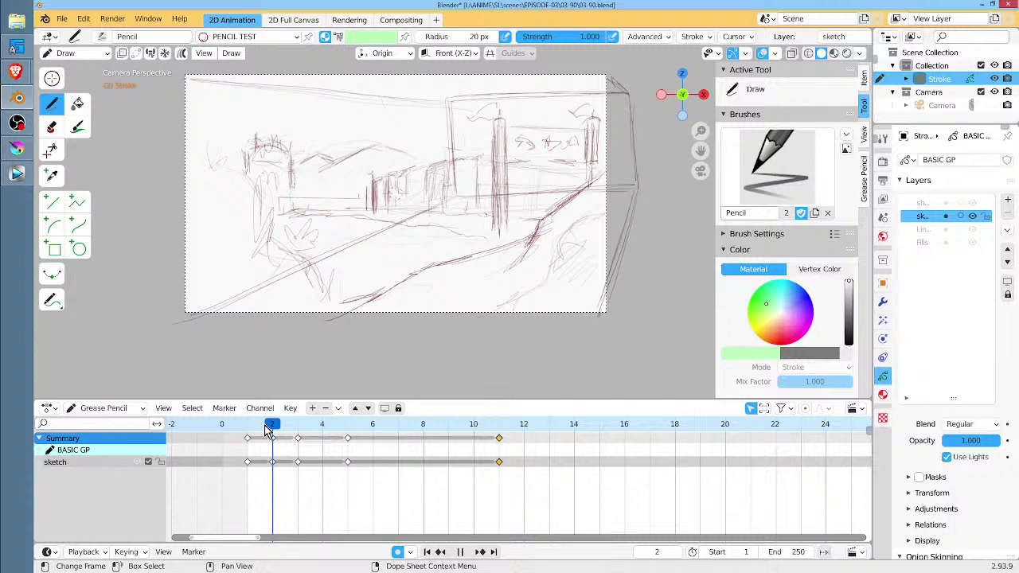
key(space)
mouse_move(288, 434)
mouse_down()
mouse_move(250, 435)
mouse_move(310, 430)
mouse_move(263, 431)
mouse_move(281, 429)
mouse_up()
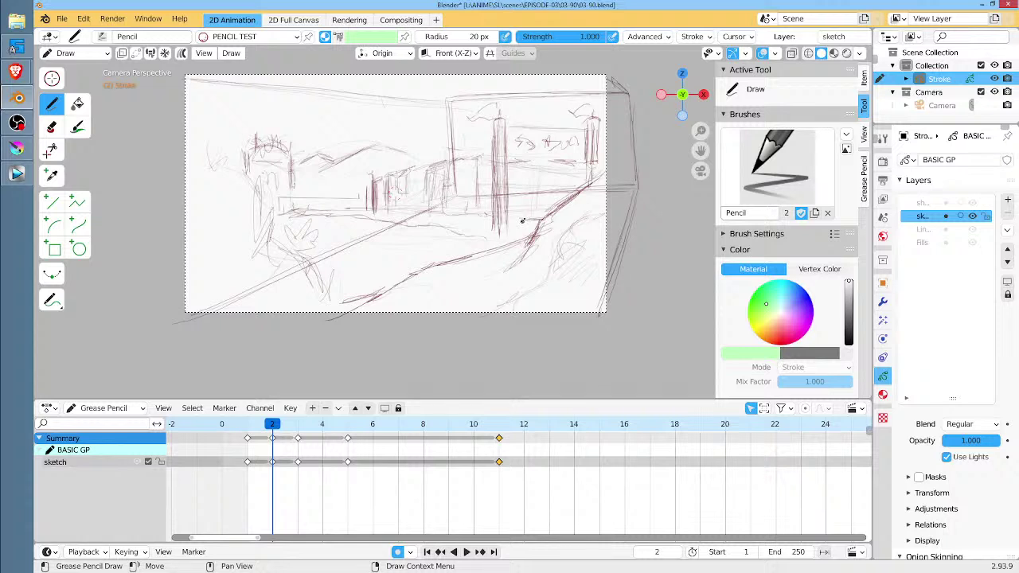
key(space)
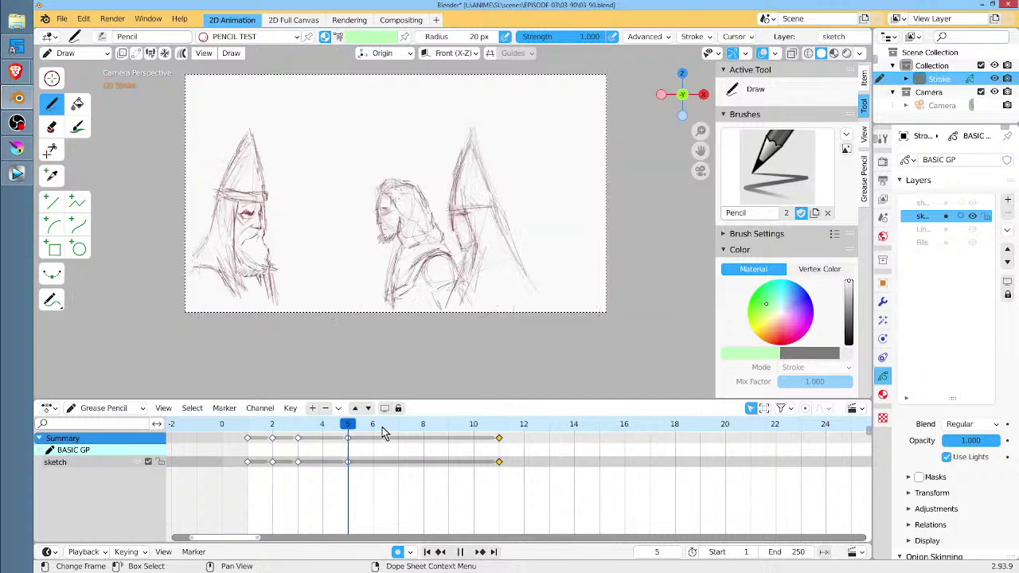
drag(302, 444, 348, 444)
key(space)
On frame 5, sketch tall vertical background lines between the figures and a rounded arch above the two right-hand figures.
drag(334, 76, 332, 298)
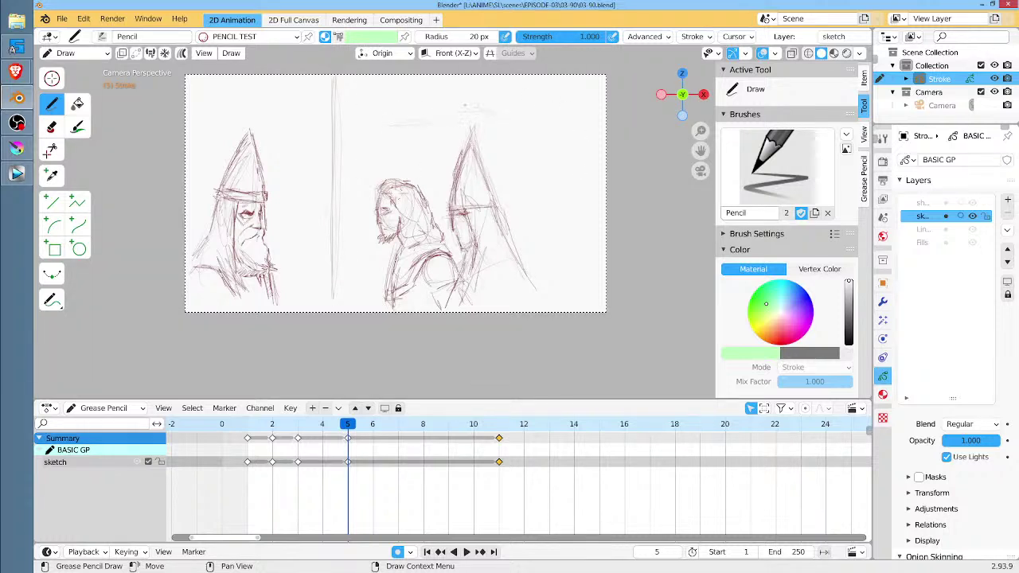
drag(415, 117, 495, 112)
drag(406, 129, 416, 173)
drag(513, 125, 517, 170)
drag(310, 129, 311, 310)
drag(306, 83, 309, 306)
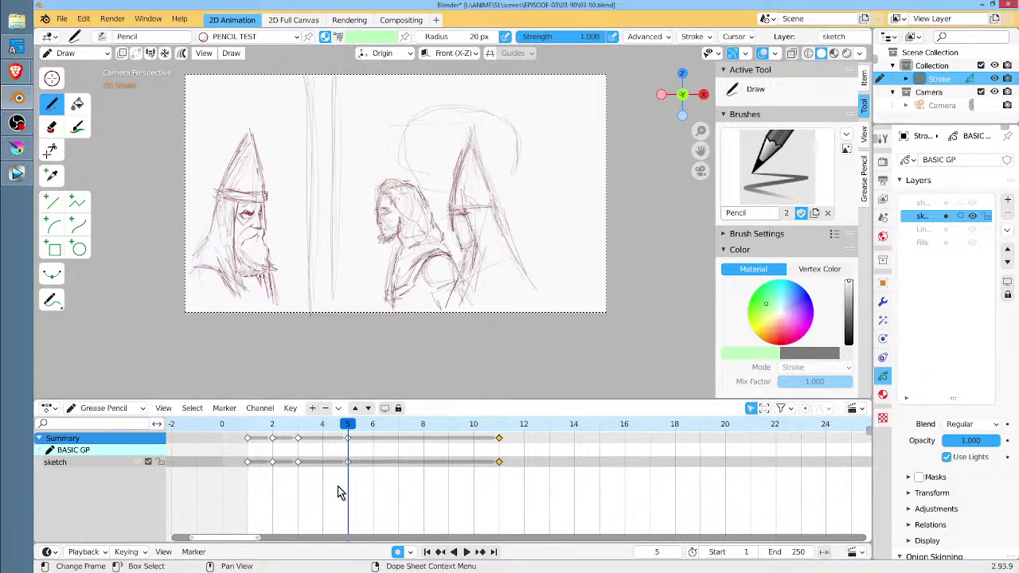
Try sketching a small standing figure on frame 4 and undo its strokes.
key(space)
drag(341, 431, 315, 431)
key(space)
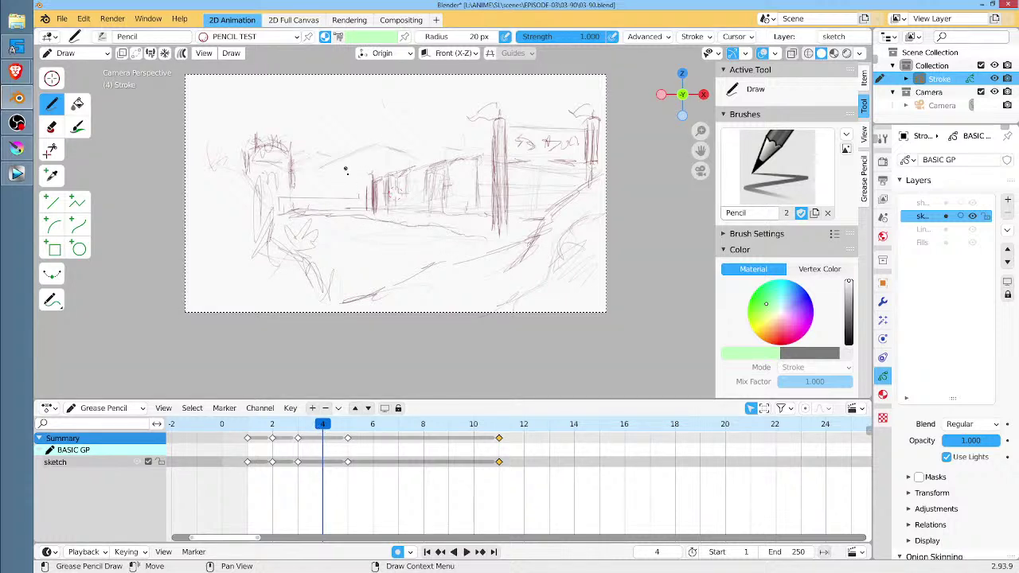
click(351, 191)
mouse_move(351, 191)
mouse_down()
mouse_move(352, 221)
mouse_move(353, 212)
mouse_up()
key(ctrl+z)
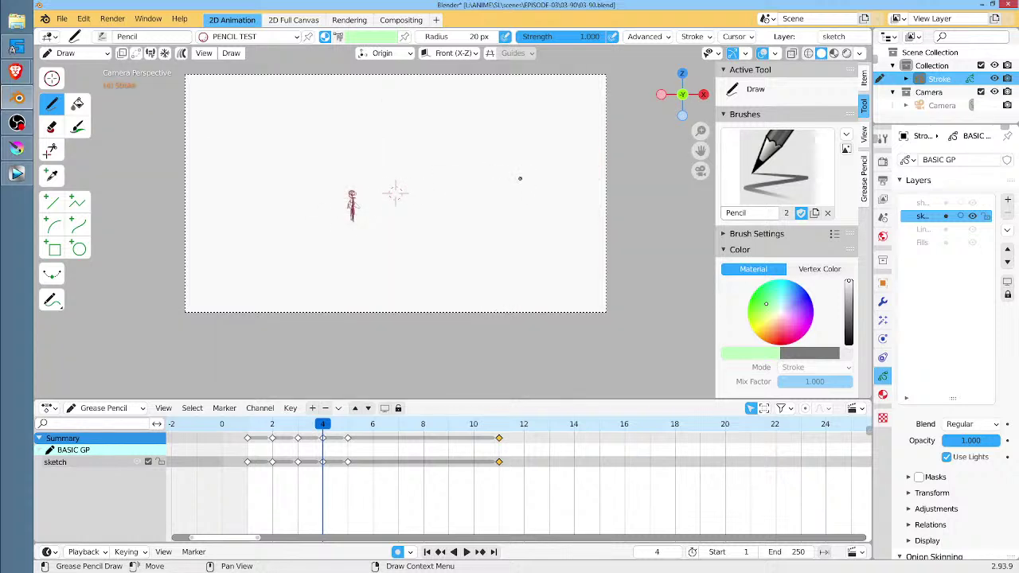
key(ctrl+z)
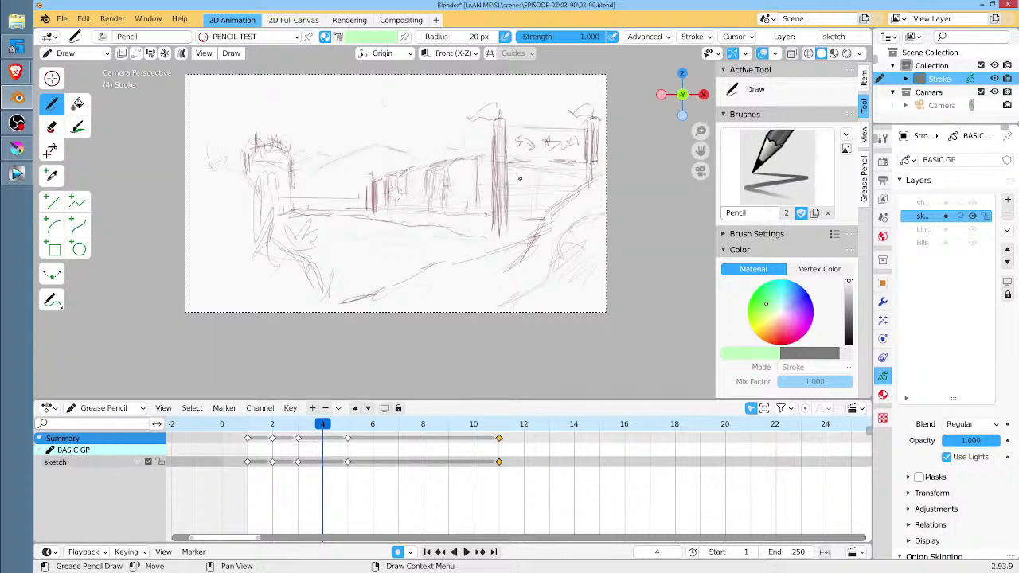
Duplicate the frame 3 keyframe to frame 4 and go to frame 4.
drag(327, 432, 305, 434)
click(302, 460)
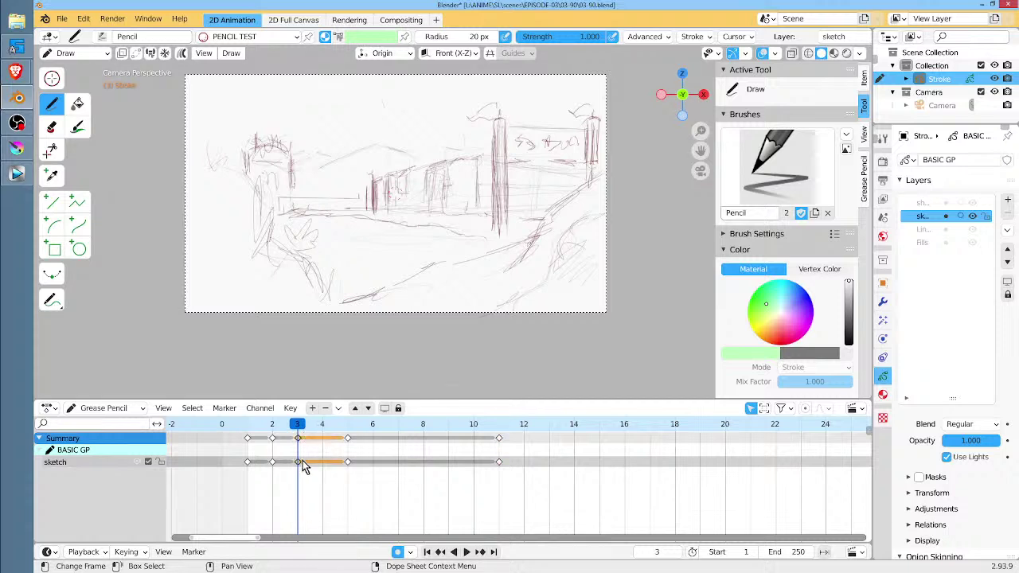
key(shift+d)
click(322, 465)
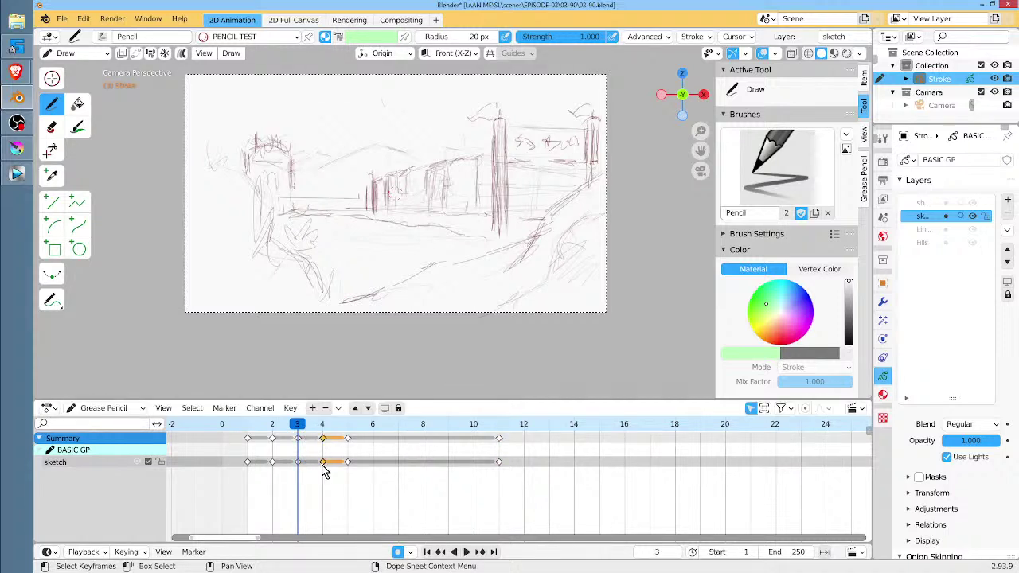
click(322, 425)
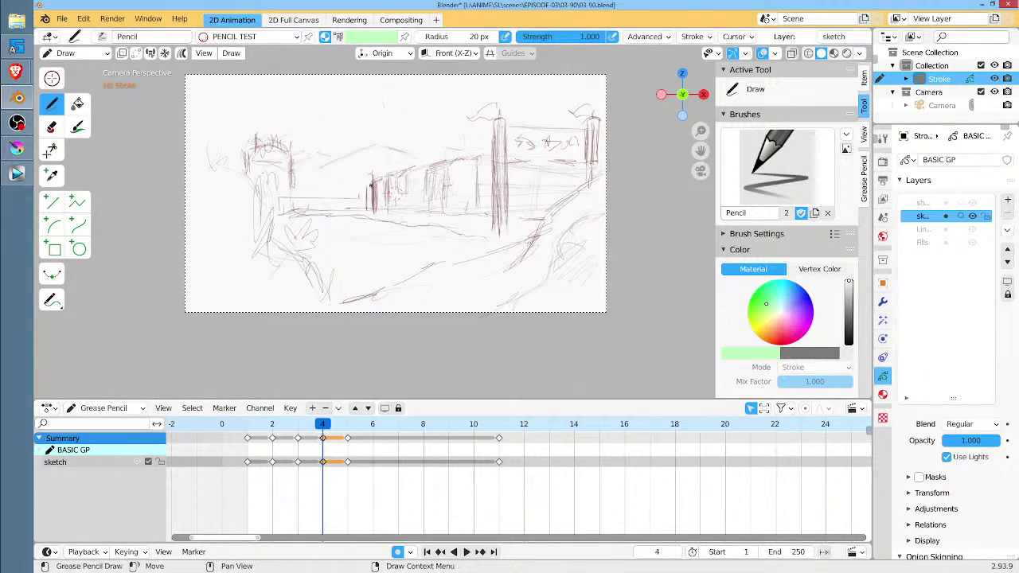
Sketch a tiny distant figure left of the buildings and a larger standing figure in front of them.
mouse_move(360, 189)
mouse_down()
mouse_move(356, 219)
mouse_move(358, 198)
mouse_move(357, 208)
mouse_up()
mouse_move(454, 188)
mouse_down()
mouse_move(449, 239)
mouse_move(457, 204)
mouse_move(451, 225)
mouse_up()
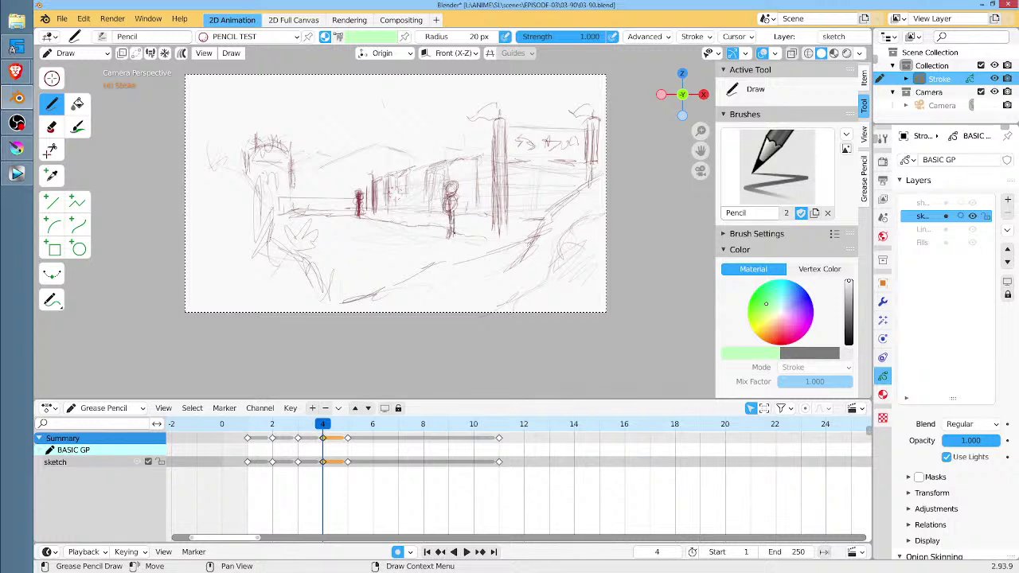
mouse_move(452, 183)
mouse_down()
mouse_move(449, 195)
mouse_move(468, 177)
mouse_move(445, 188)
mouse_move(451, 219)
mouse_up()
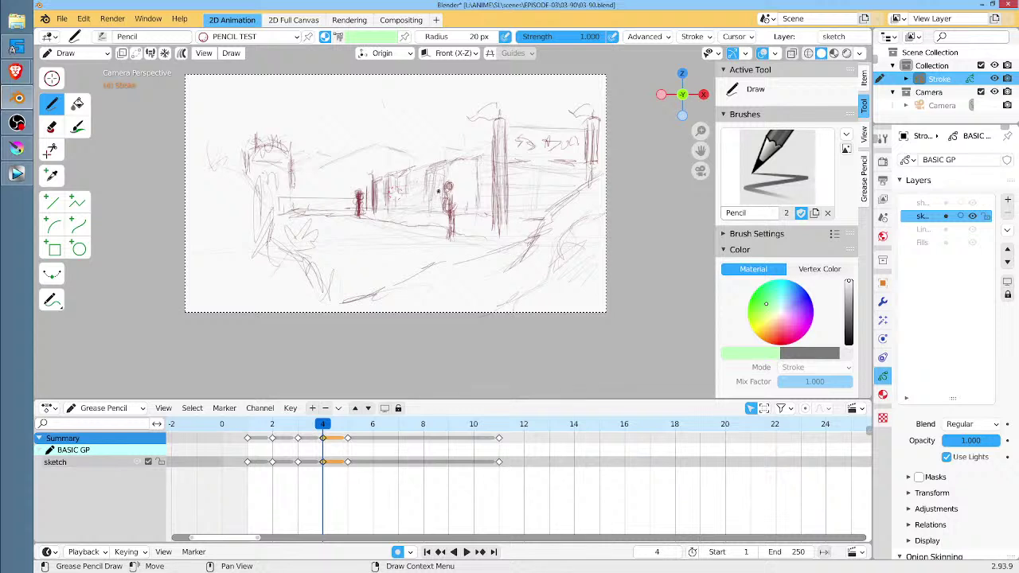
Sketch a hatched pointed-hat figure with a sloping cloak in the left foreground and erase the tiny distant figure.
mouse_move(328, 203)
mouse_down()
mouse_move(335, 226)
mouse_move(342, 217)
mouse_move(318, 209)
mouse_move(325, 198)
mouse_move(321, 213)
mouse_move(334, 194)
mouse_move(345, 220)
mouse_up()
mouse_move(327, 183)
mouse_down()
mouse_move(325, 224)
mouse_move(359, 253)
mouse_move(350, 272)
mouse_move(365, 271)
mouse_up()
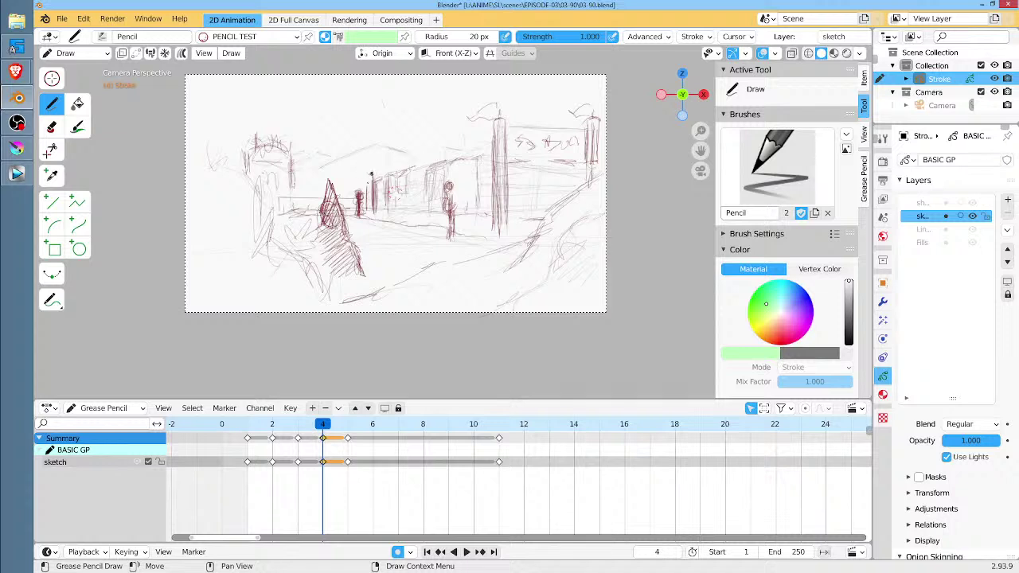
mouse_move(356, 209)
mouse_down()
mouse_move(359, 191)
mouse_move(351, 200)
mouse_up()
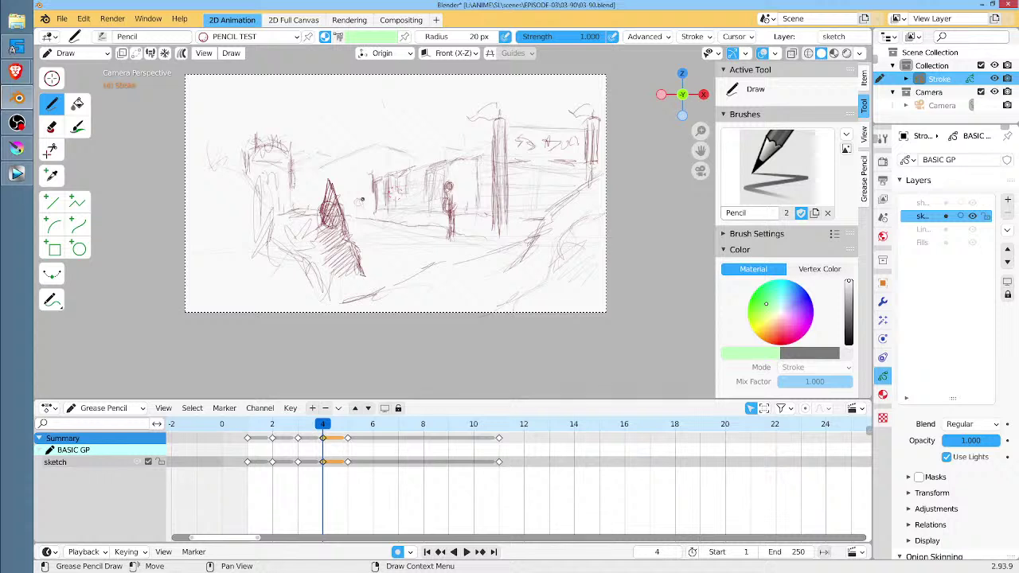
Sketch a row of small crowd heads along the buildings and erase most of it between the figures.
mouse_move(375, 196)
mouse_down()
mouse_move(419, 196)
mouse_move(426, 210)
mouse_up()
mouse_move(365, 197)
mouse_down()
mouse_move(343, 209)
mouse_move(380, 224)
mouse_move(433, 221)
mouse_move(419, 207)
mouse_move(390, 206)
mouse_up()
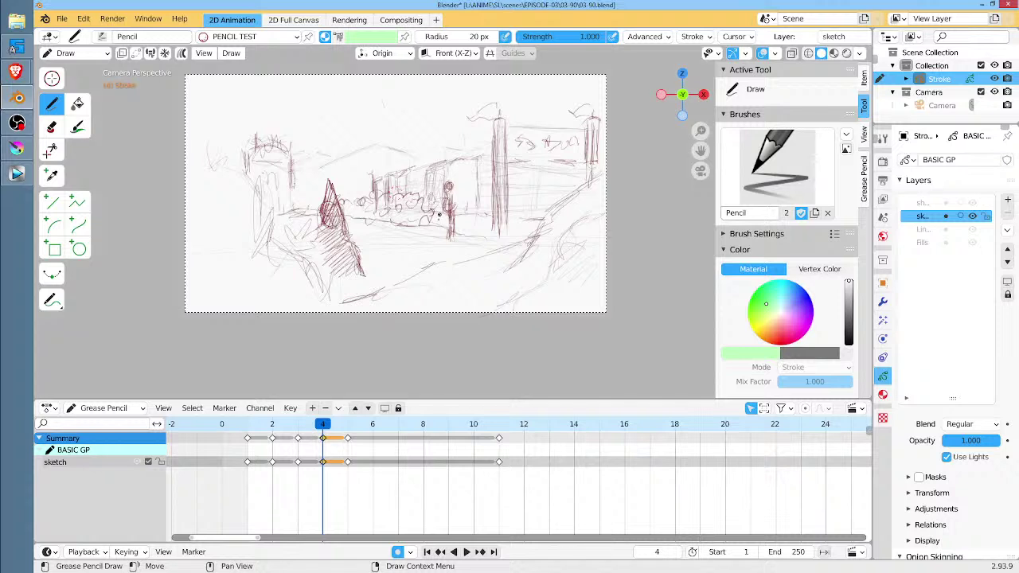
mouse_move(382, 207)
mouse_down()
mouse_move(395, 216)
mouse_move(416, 200)
mouse_move(413, 230)
mouse_move(362, 219)
mouse_move(387, 213)
mouse_move(401, 224)
mouse_up()
mouse_move(403, 181)
mouse_down()
mouse_move(406, 227)
mouse_move(431, 221)
mouse_up()
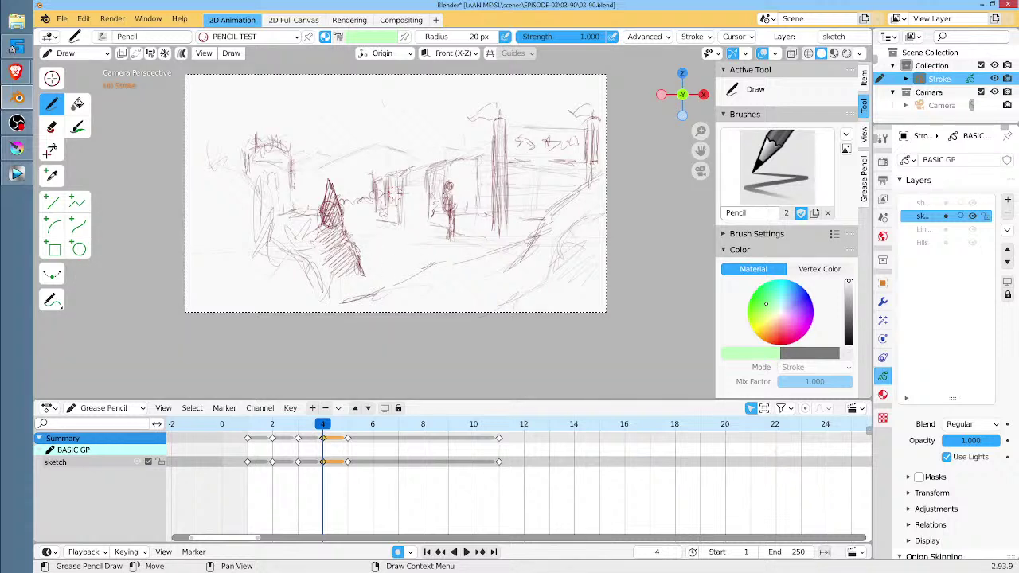
Give the standing figure by the buildings a pointed hat and dark robe, and add a small distant figure behind it.
mouse_move(444, 170)
mouse_down()
mouse_move(455, 229)
mouse_move(445, 245)
mouse_move(459, 237)
mouse_move(451, 250)
mouse_move(457, 227)
mouse_up()
drag(453, 229, 460, 242)
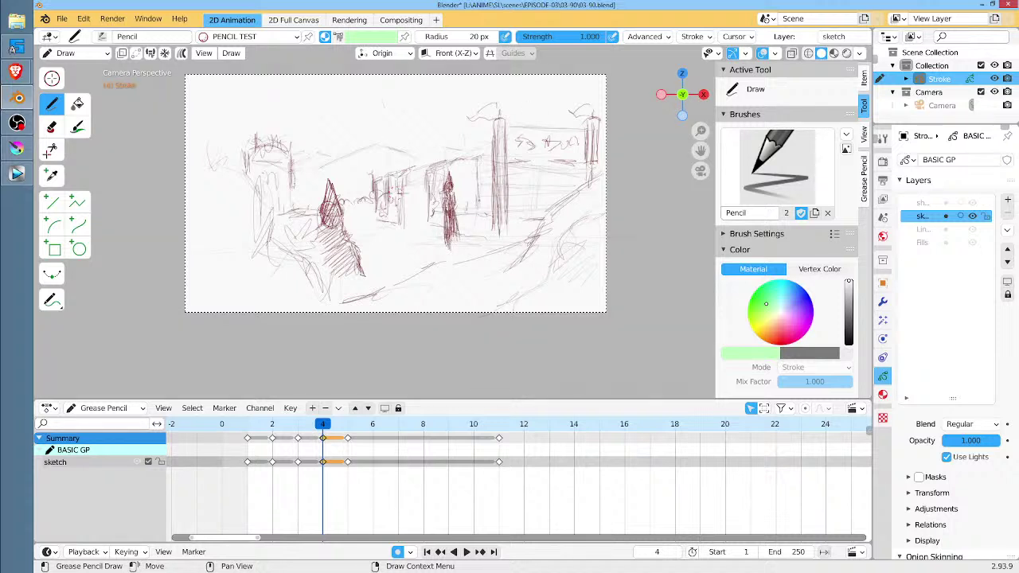
drag(480, 184, 478, 199)
drag(480, 172, 482, 205)
drag(480, 180, 477, 204)
Sketch a tall pointed, hatched figure in the middle of the scene in front of the buildings.
mouse_move(389, 199)
mouse_down()
mouse_move(400, 218)
mouse_move(392, 236)
mouse_up()
mouse_move(402, 116)
mouse_down()
mouse_move(390, 225)
mouse_move(394, 195)
mouse_up()
drag(402, 120, 419, 213)
drag(414, 157, 424, 222)
drag(420, 137, 405, 212)
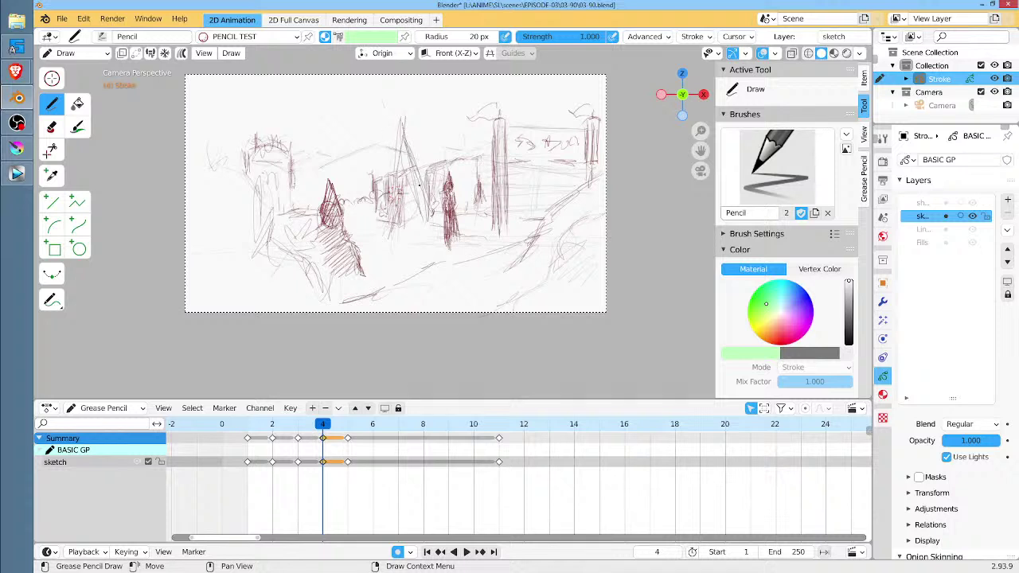
mouse_move(414, 154)
mouse_down()
mouse_move(398, 173)
mouse_move(414, 203)
mouse_move(400, 243)
mouse_up()
Draw the central figure's lower edge and hatch the ground between it and the robed figure, cleaning up stray lines.
mouse_move(397, 223)
mouse_down()
mouse_move(394, 259)
mouse_move(425, 241)
mouse_up()
mouse_move(431, 212)
mouse_down()
mouse_move(438, 239)
mouse_move(480, 226)
mouse_up()
mouse_move(452, 237)
mouse_down()
mouse_move(483, 218)
mouse_move(470, 246)
mouse_up()
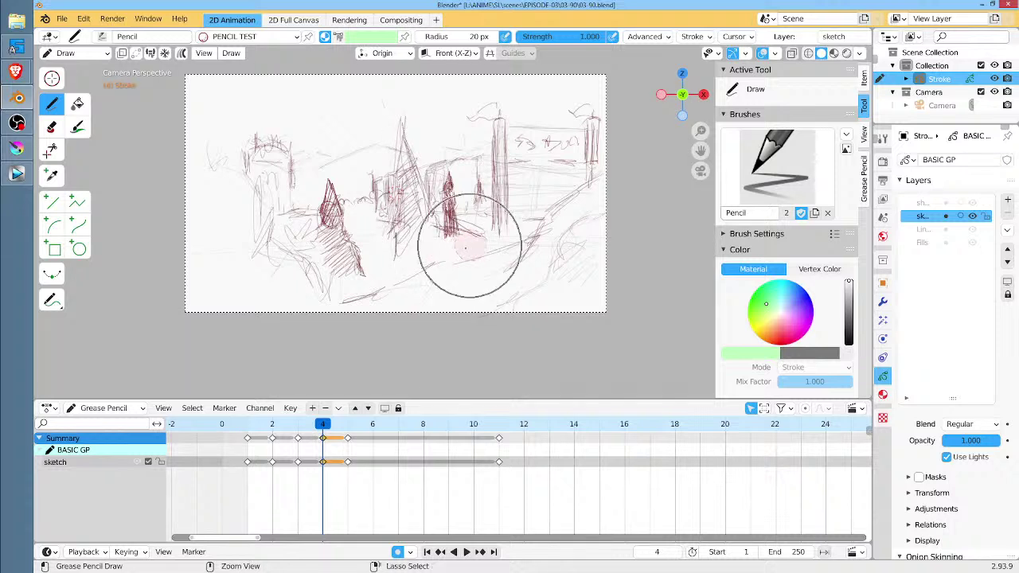
drag(405, 230, 396, 279)
drag(440, 230, 465, 251)
drag(432, 216, 441, 230)
drag(451, 233, 489, 260)
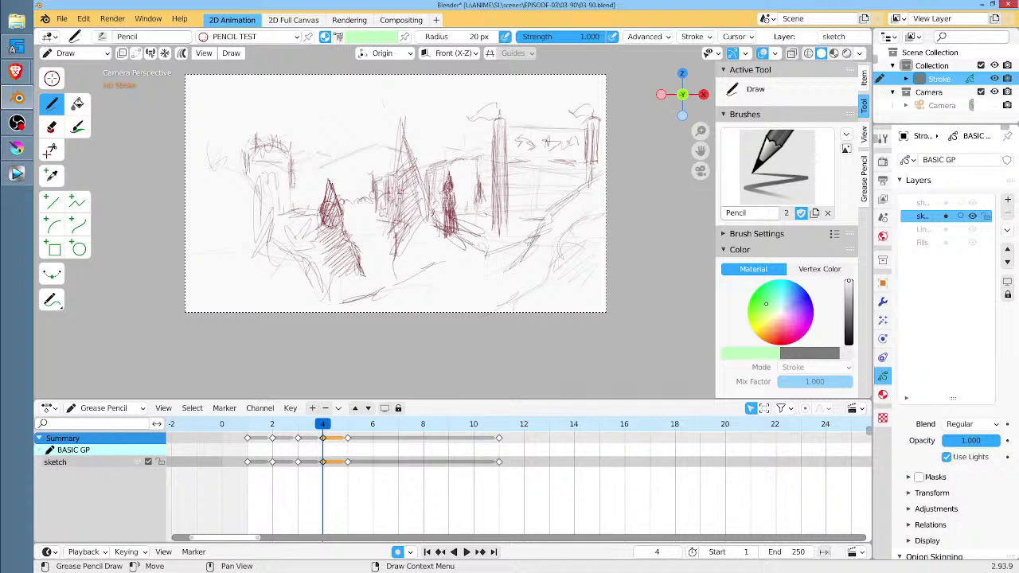
mouse_move(382, 280)
mouse_down()
mouse_move(435, 232)
mouse_move(490, 239)
mouse_up()
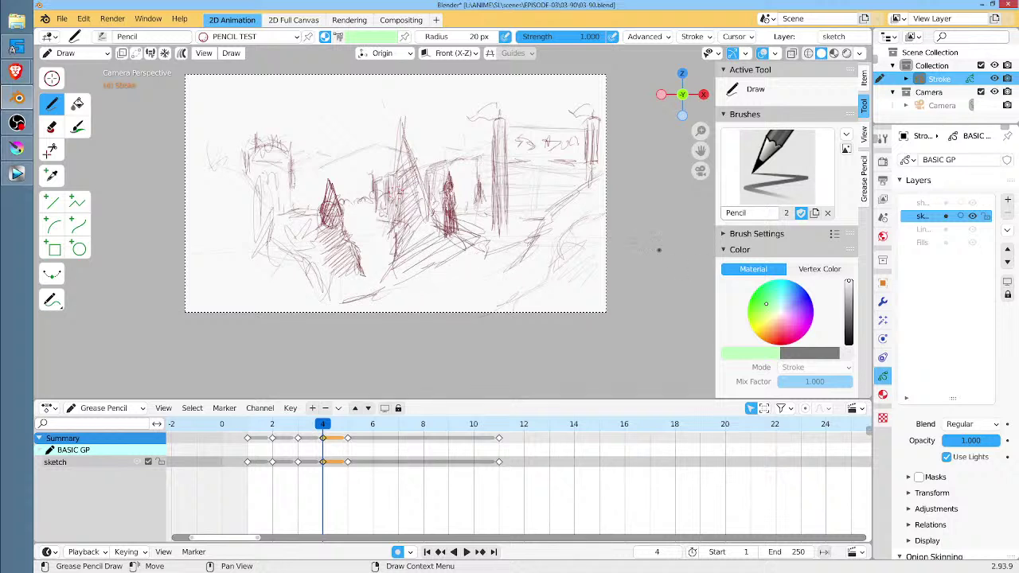
drag(398, 158, 398, 131)
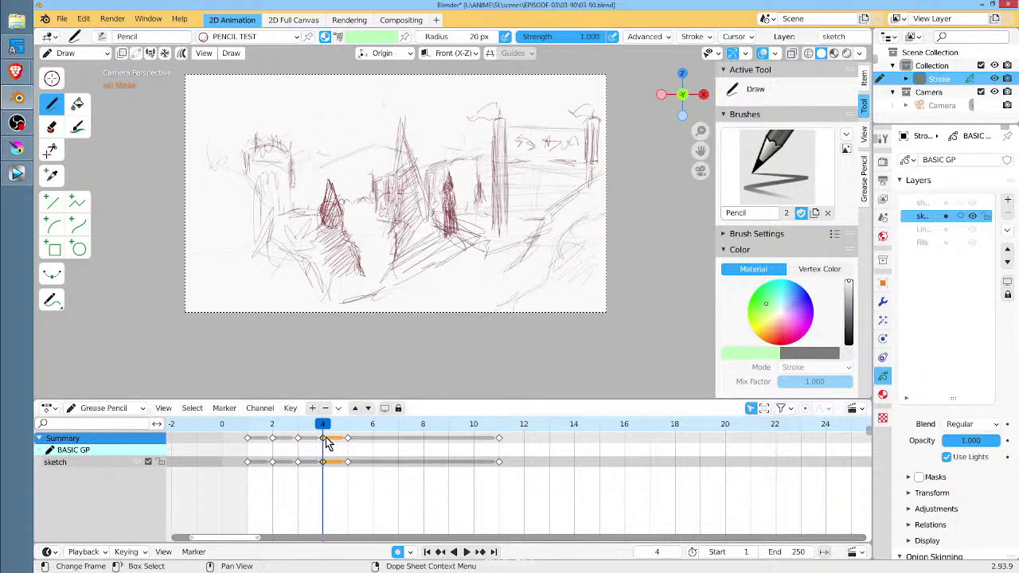
Add a tiny distant figure between the tower and the small hatted figure on frame 4 and play back the frames.
key(space)
key(space)
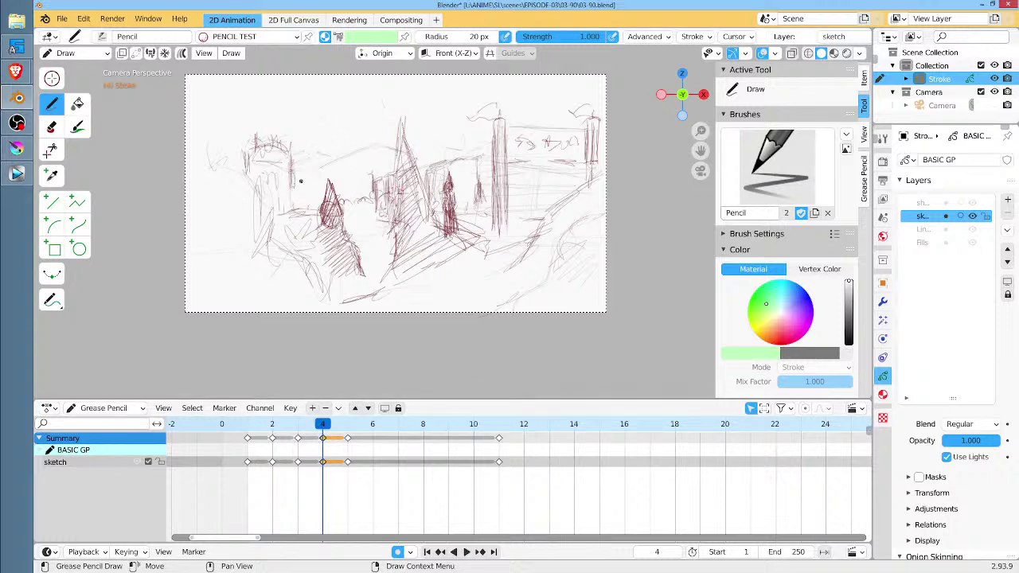
drag(301, 191, 312, 202)
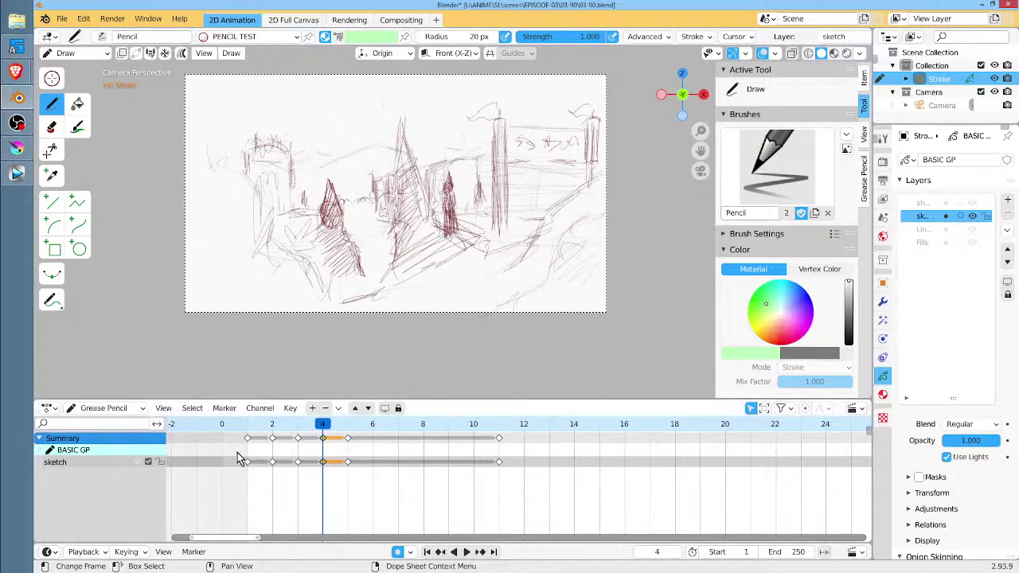
key(space)
mouse_move(472, 435)
mouse_down()
mouse_move(299, 442)
mouse_move(339, 444)
mouse_move(333, 452)
mouse_up()
key(space)
Darken the tall central pointed figure with hatching and hatch the ground shadow beneath the robed figure beside it.
drag(398, 132, 410, 188)
drag(414, 147, 419, 210)
drag(402, 174, 425, 237)
mouse_move(419, 195)
mouse_down()
mouse_move(442, 248)
mouse_move(417, 256)
mouse_up()
mouse_move(466, 232)
mouse_down()
mouse_move(427, 259)
mouse_move(430, 250)
mouse_move(424, 269)
mouse_up()
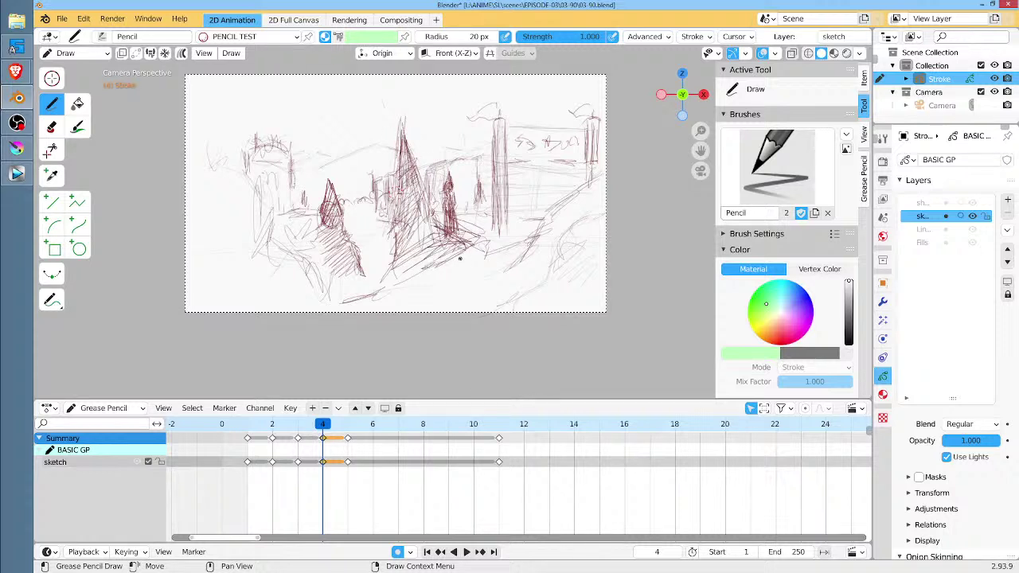
drag(476, 244, 466, 261)
drag(493, 257, 411, 280)
drag(404, 192, 395, 209)
drag(402, 180, 399, 232)
mouse_move(419, 196)
mouse_down()
mouse_move(399, 240)
mouse_move(407, 250)
mouse_up()
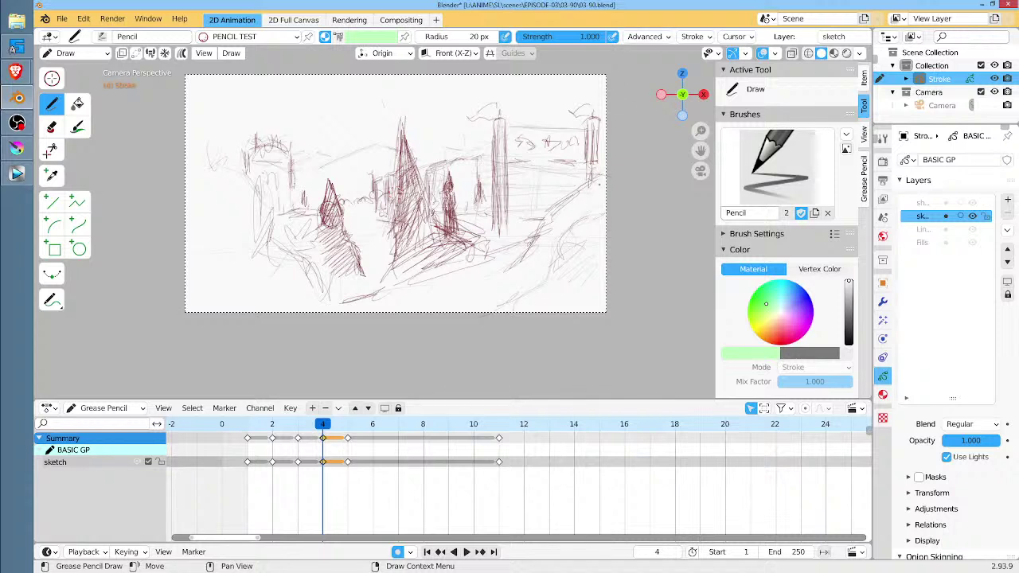
Draw a bold path edge curving from the sign post down past the camera frame's lower edge, and touch up the opposite foreground.
mouse_move(602, 174)
mouse_down()
mouse_move(517, 272)
mouse_move(436, 337)
mouse_up()
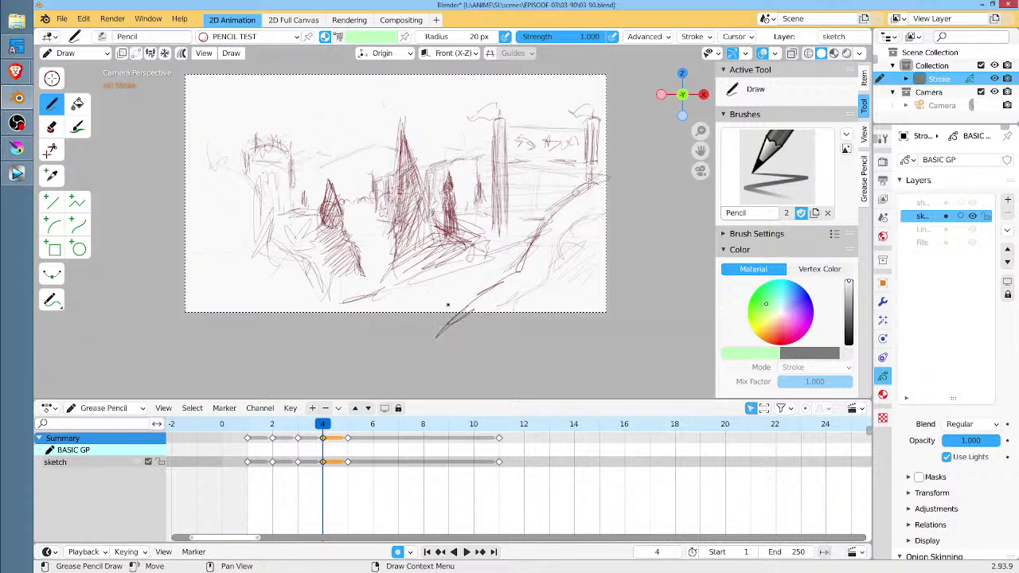
mouse_move(307, 288)
mouse_down()
mouse_move(323, 302)
mouse_move(294, 286)
mouse_up()
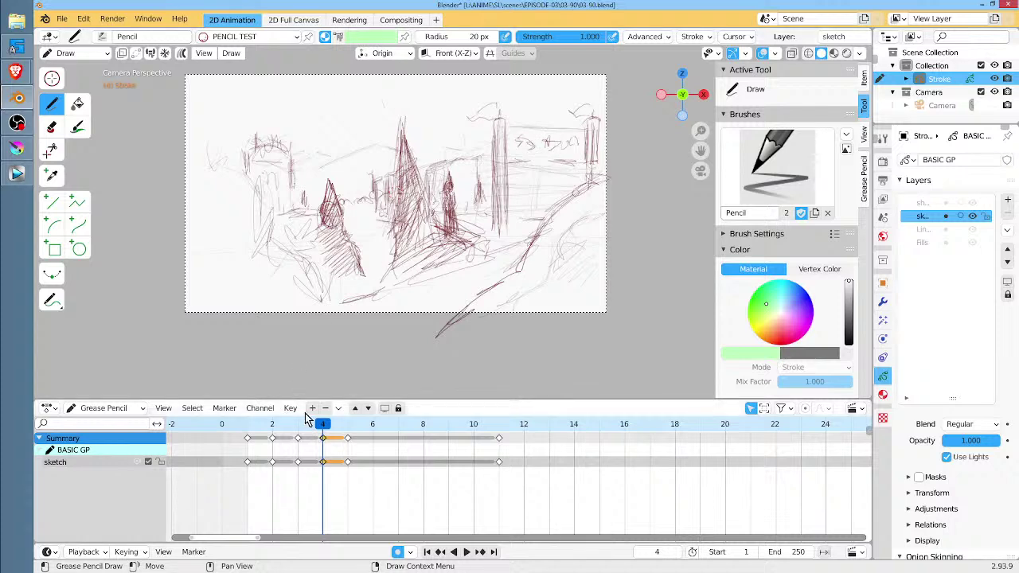
mouse_move(317, 424)
mouse_down()
mouse_move(248, 424)
mouse_move(323, 424)
mouse_up()
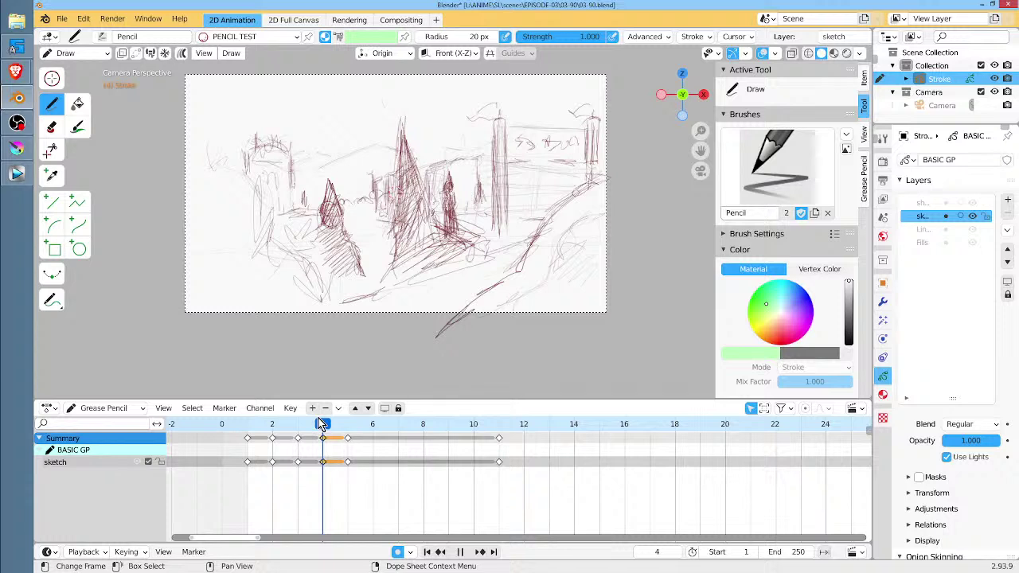
key(space)
Sketch small crowd shapes between the hatted figure and the central figure, and deepen the hatted figure's hatching.
mouse_move(375, 201)
mouse_down()
mouse_move(369, 220)
mouse_move(347, 208)
mouse_up()
drag(354, 186, 345, 202)
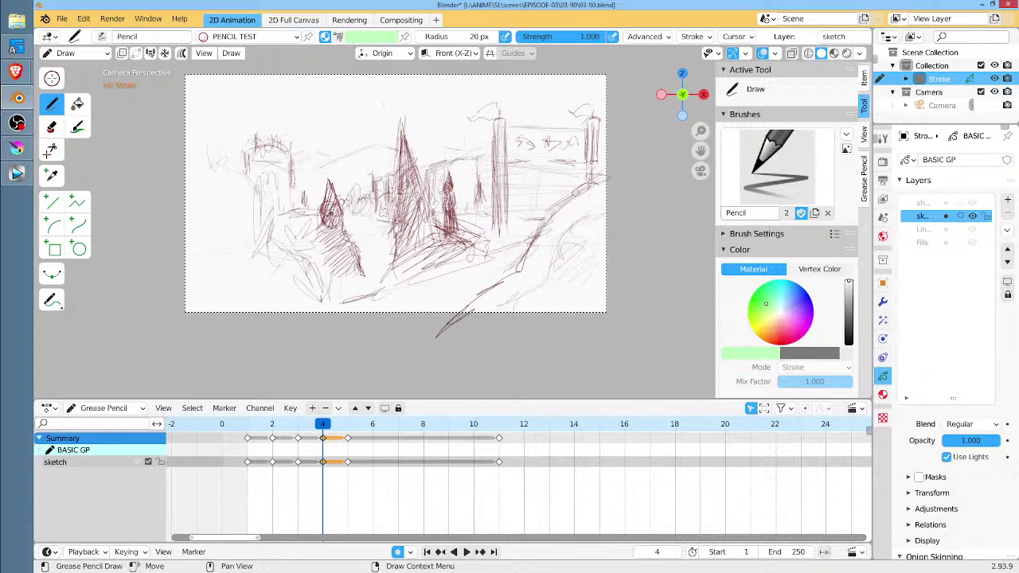
drag(329, 197, 324, 250)
drag(343, 228, 334, 245)
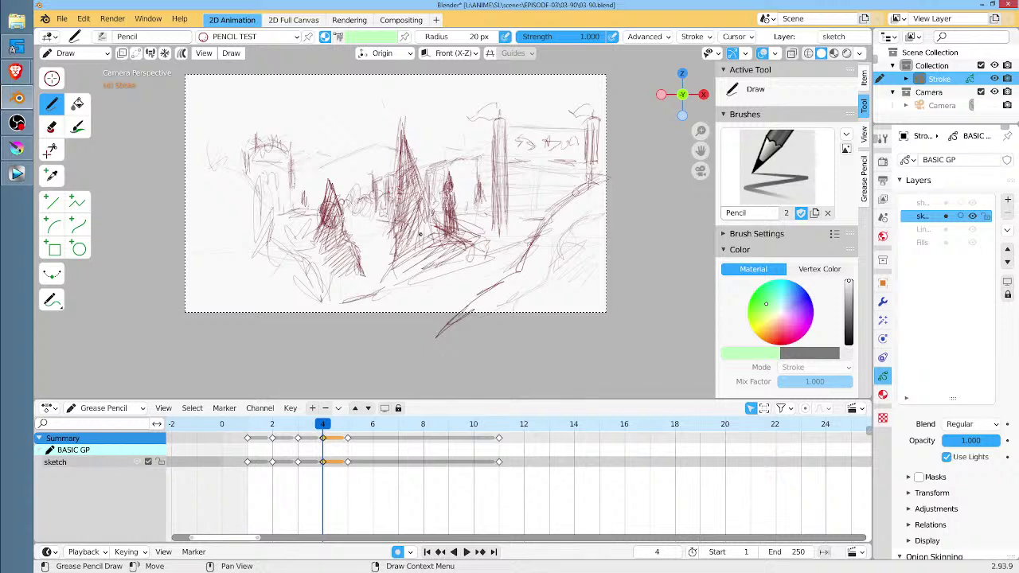
Go to frame 3 and draw a small round head above the fence beside the buildings.
drag(324, 422, 305, 425)
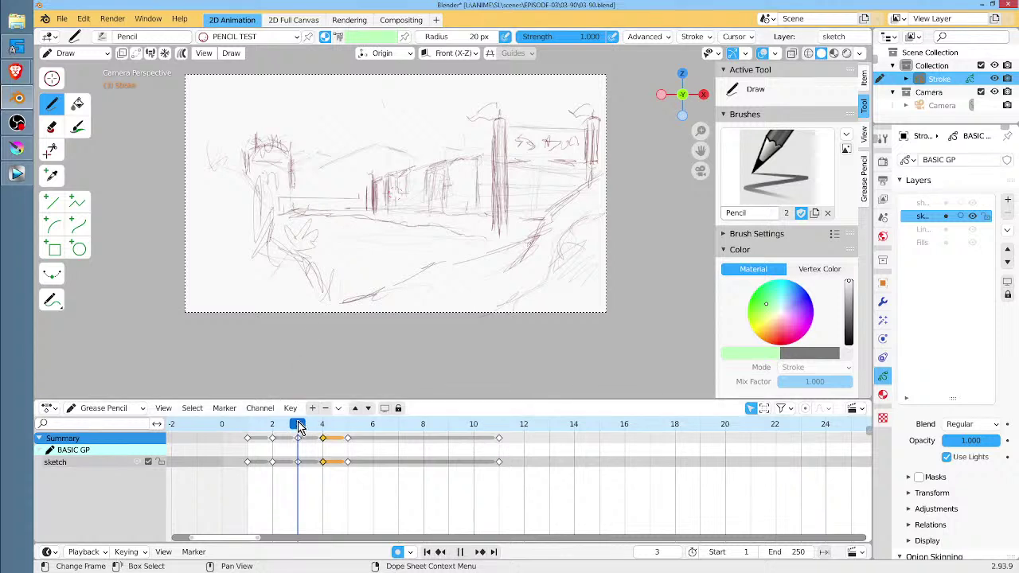
mouse_move(297, 430)
mouse_down()
mouse_move(273, 434)
mouse_move(297, 434)
mouse_up()
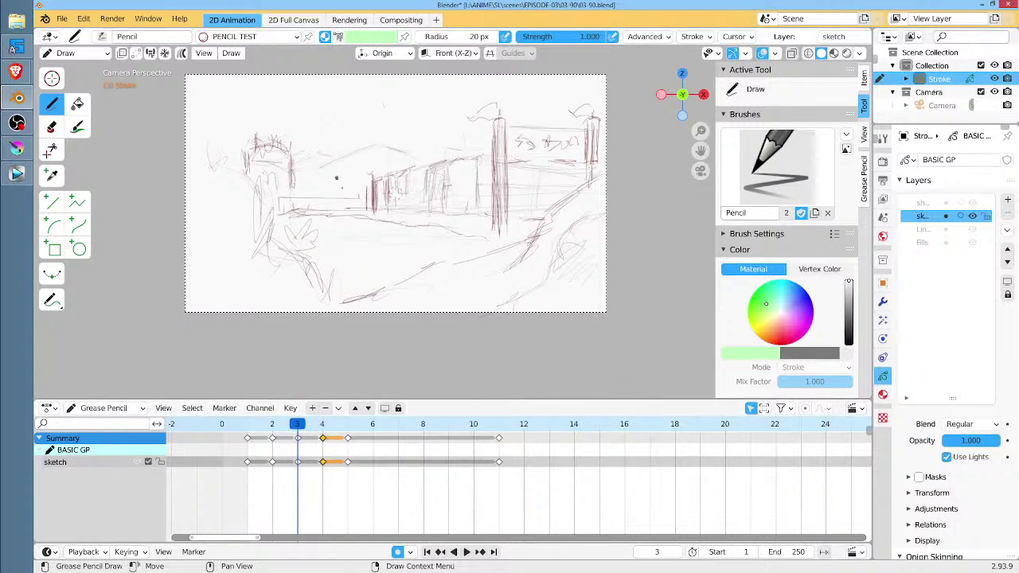
drag(348, 191, 352, 191)
Shift all keyframes from frame 4 onward three frames later.
ctrl+click(310, 436)
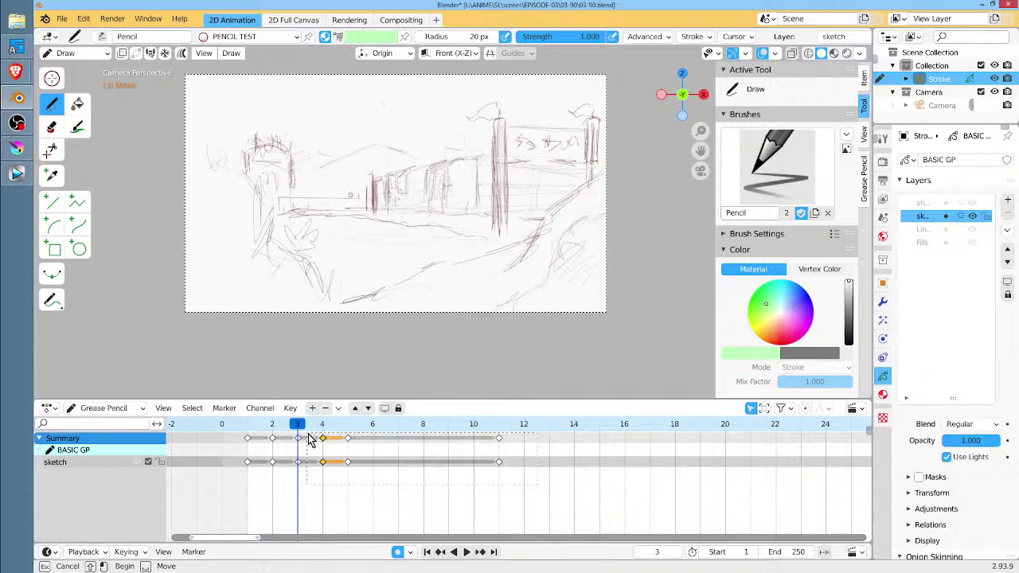
key(g)
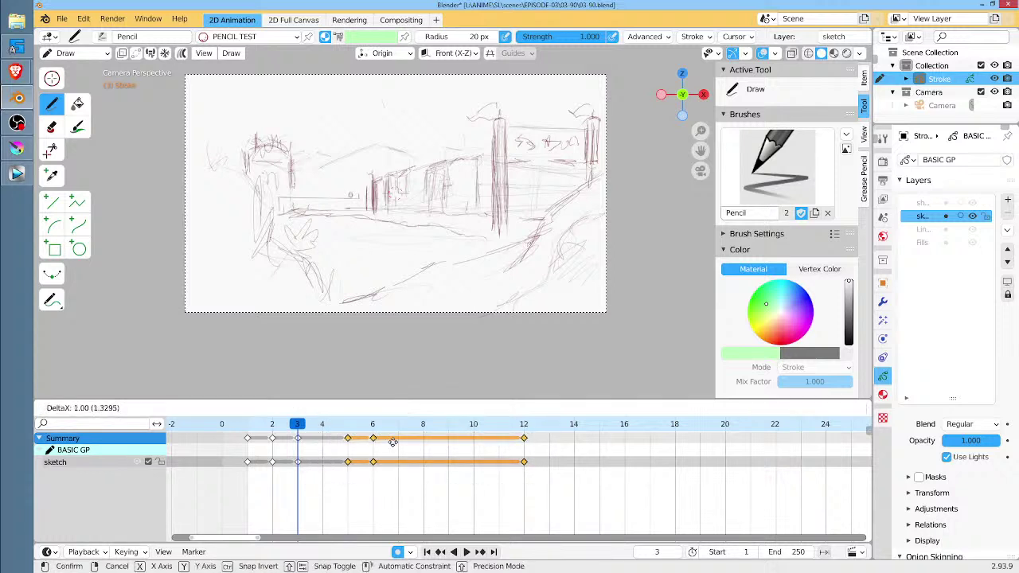
click(440, 446)
Duplicate the frame 3 keyframe onto frame 4.
mouse_move(295, 425)
mouse_down()
mouse_move(271, 426)
mouse_move(322, 427)
mouse_up()
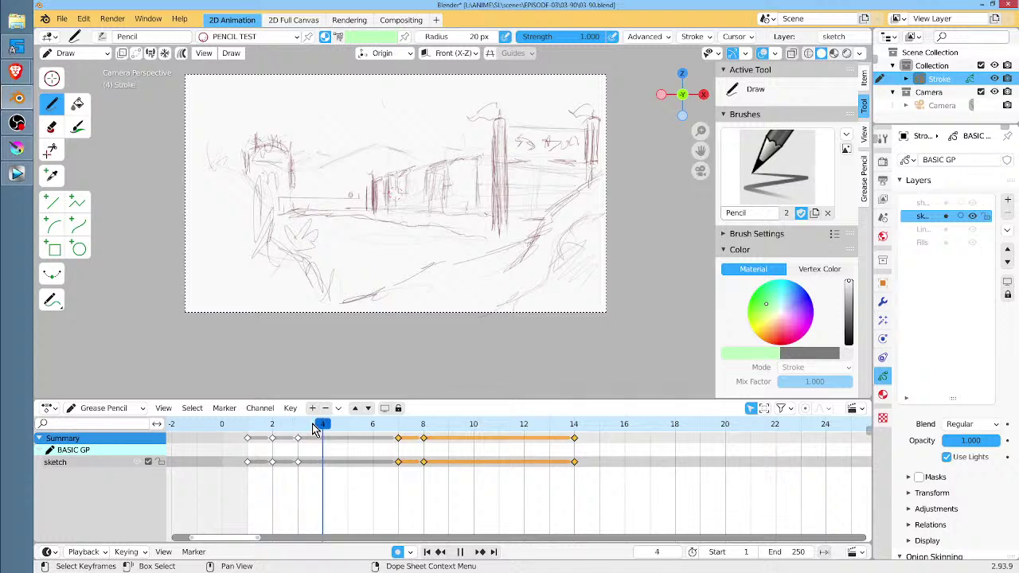
click(298, 463)
key(shift+d)
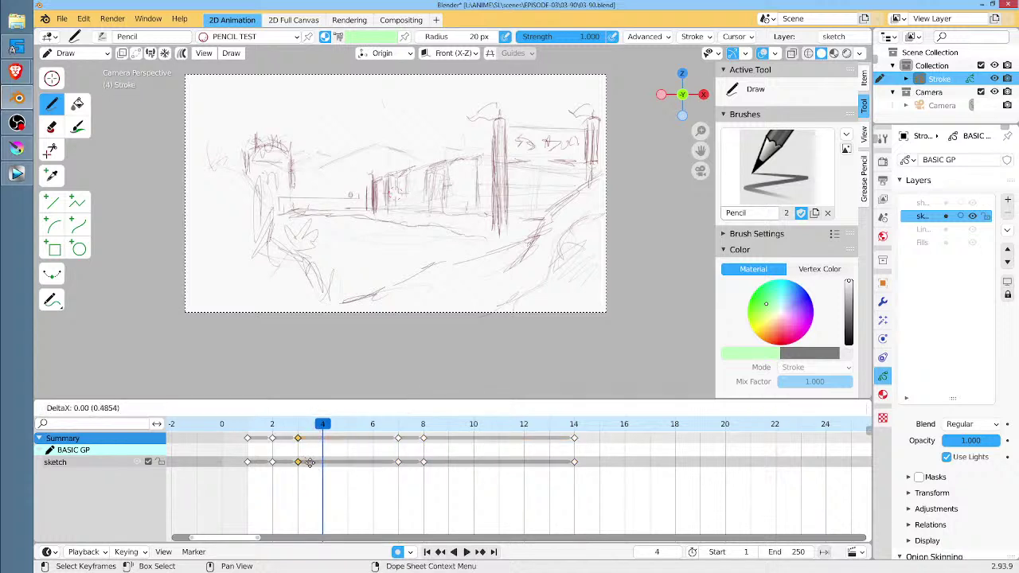
click(326, 465)
Sketch a small figure behind a cart in front of the fence on frame 4, with loose cloudy shapes around it.
mouse_move(350, 194)
mouse_down()
mouse_move(345, 215)
mouse_move(357, 223)
mouse_move(335, 223)
mouse_move(361, 229)
mouse_up()
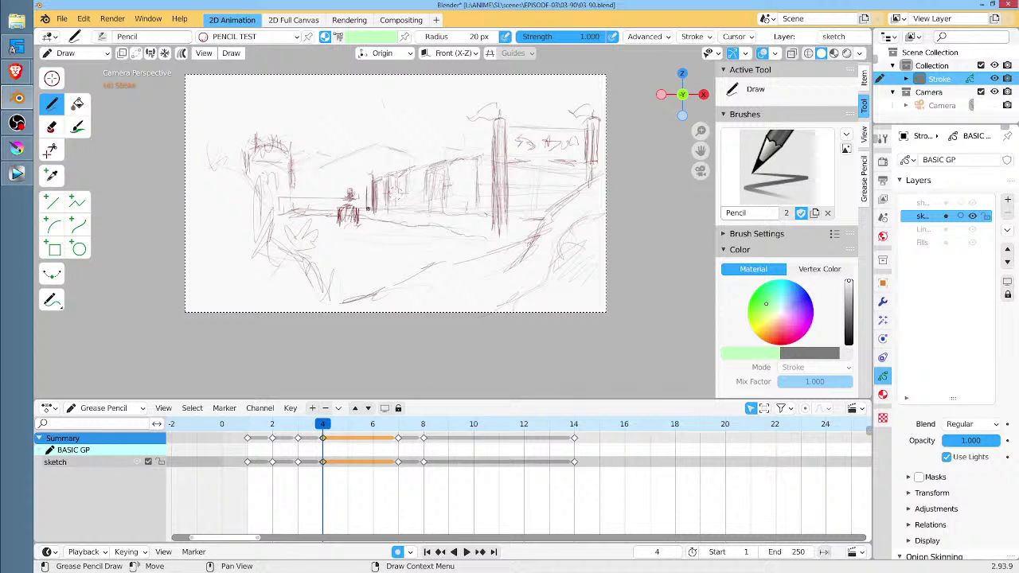
drag(387, 196, 396, 231)
mouse_move(325, 233)
mouse_down()
mouse_move(374, 222)
mouse_move(382, 239)
mouse_move(360, 243)
mouse_up()
drag(343, 237, 357, 238)
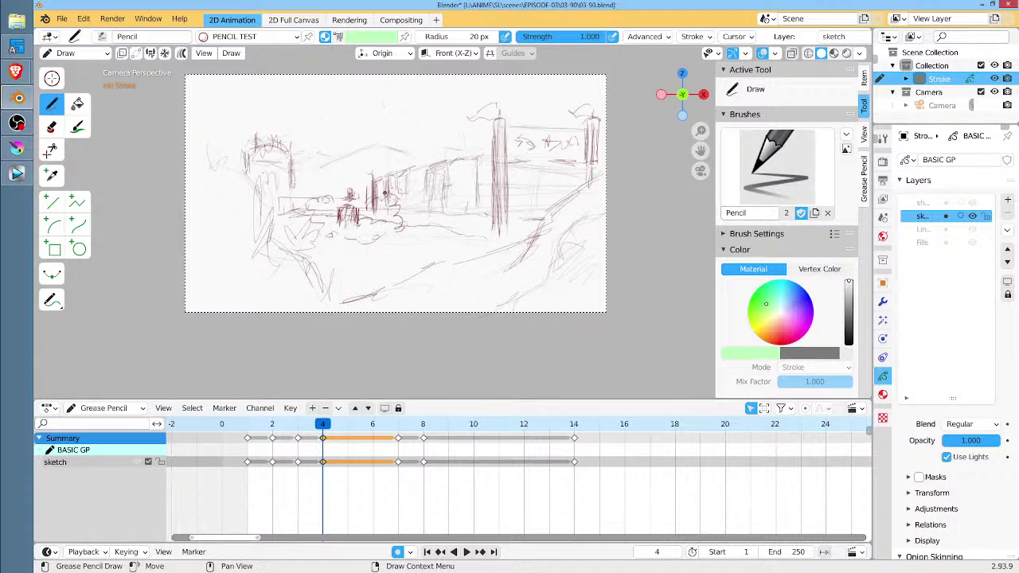
Start a new drawing on frame 5 and sketch a large figure's head, shoulders and two lowered arms.
click(347, 424)
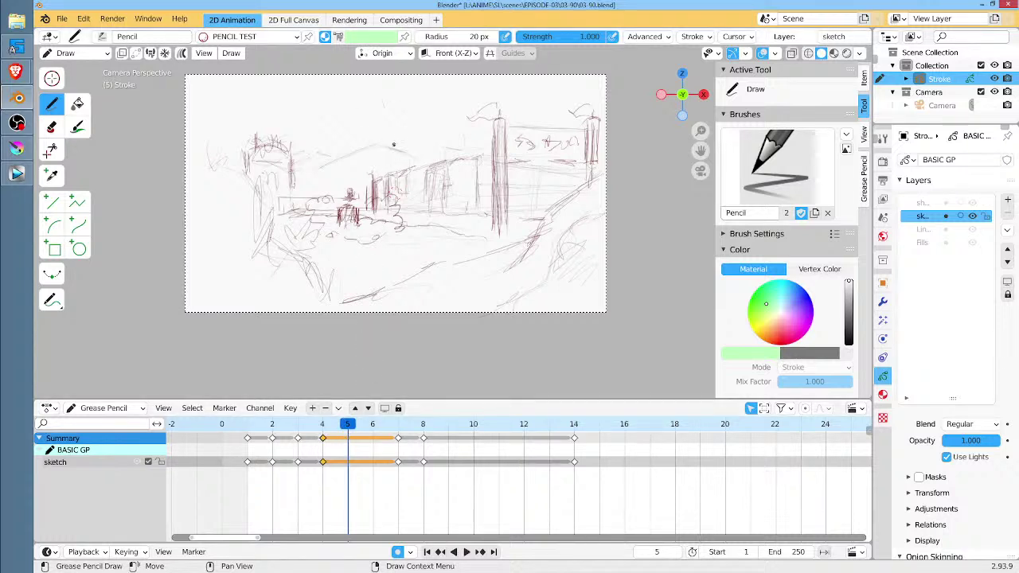
drag(376, 189, 378, 200)
mouse_move(367, 137)
mouse_down()
mouse_move(356, 162)
mouse_move(381, 134)
mouse_up()
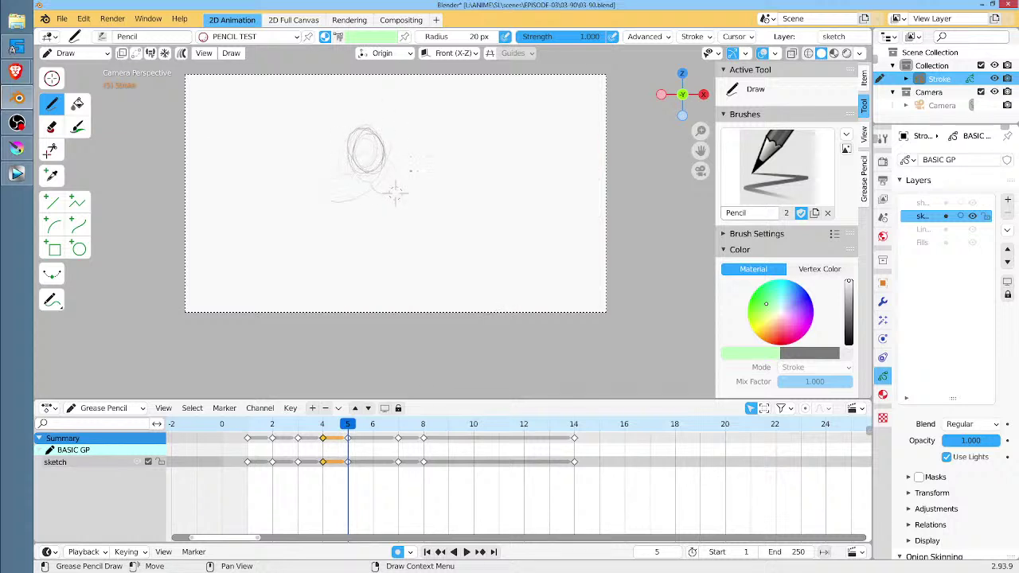
drag(387, 170, 335, 202)
drag(417, 169, 409, 192)
drag(331, 187, 308, 277)
drag(350, 167, 337, 176)
drag(414, 173, 425, 244)
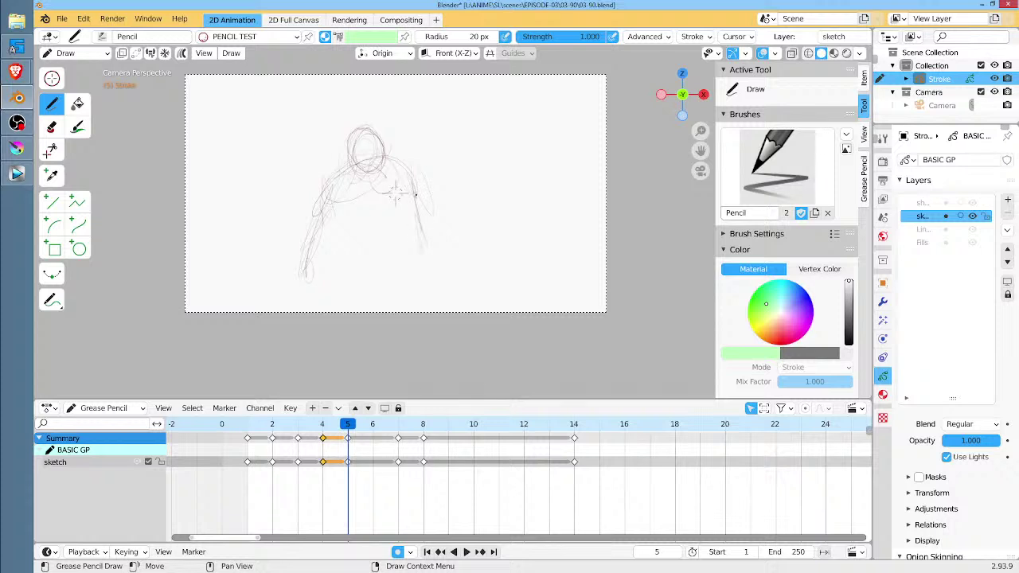
drag(417, 200, 419, 226)
drag(364, 123, 366, 134)
Scale all of the figure's strokes down to about half size.
key(Tab)
mouse_move(454, 130)
mouse_down()
mouse_move(357, 342)
mouse_move(614, 191)
mouse_up()
key(s)
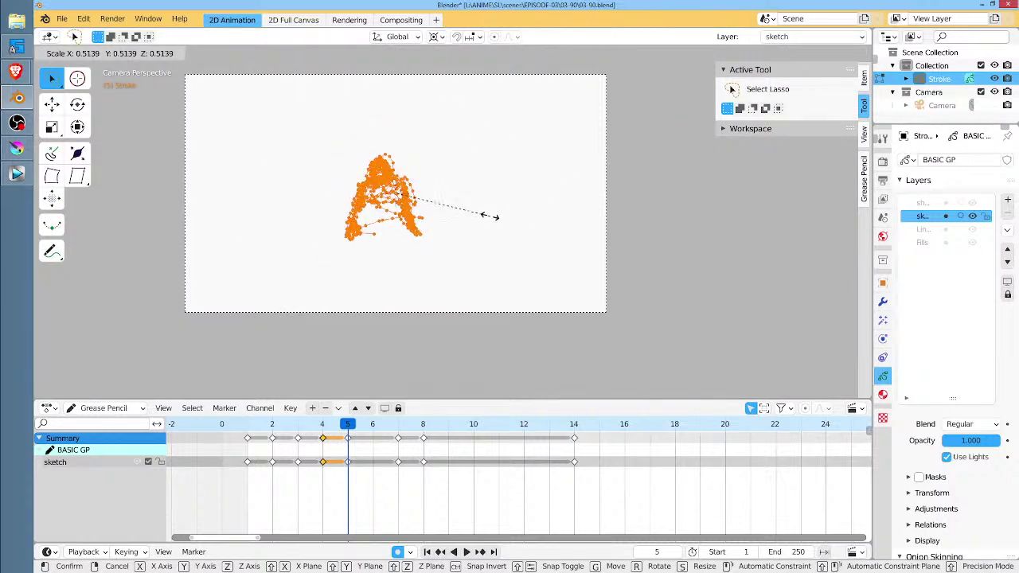
click(482, 207)
key(Tab)
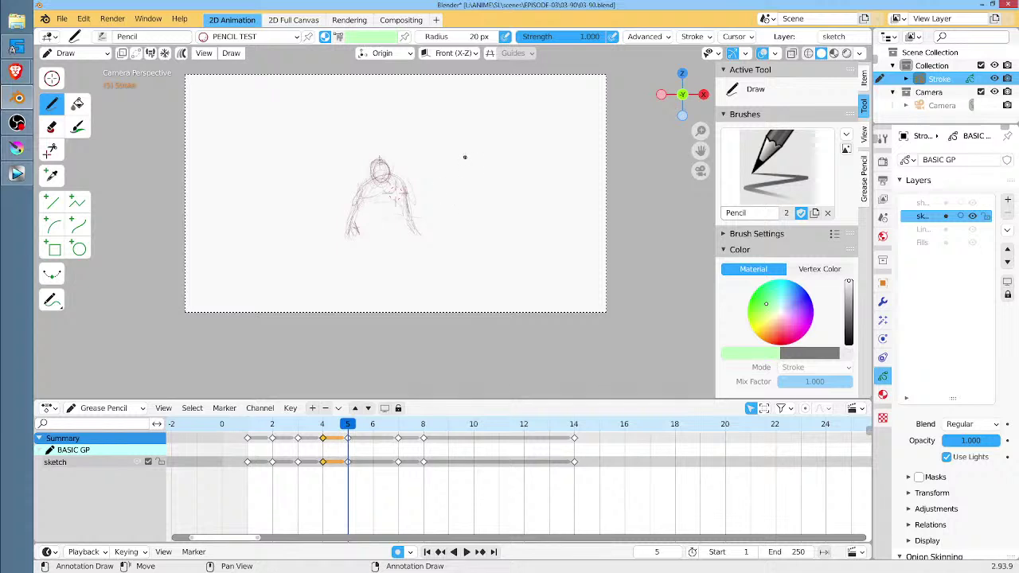
Undo the stray stroke beside the figure and move the whole figure up toward the top of the camera frame.
drag(487, 155, 494, 227)
key(ctrl+z)
key(Tab)
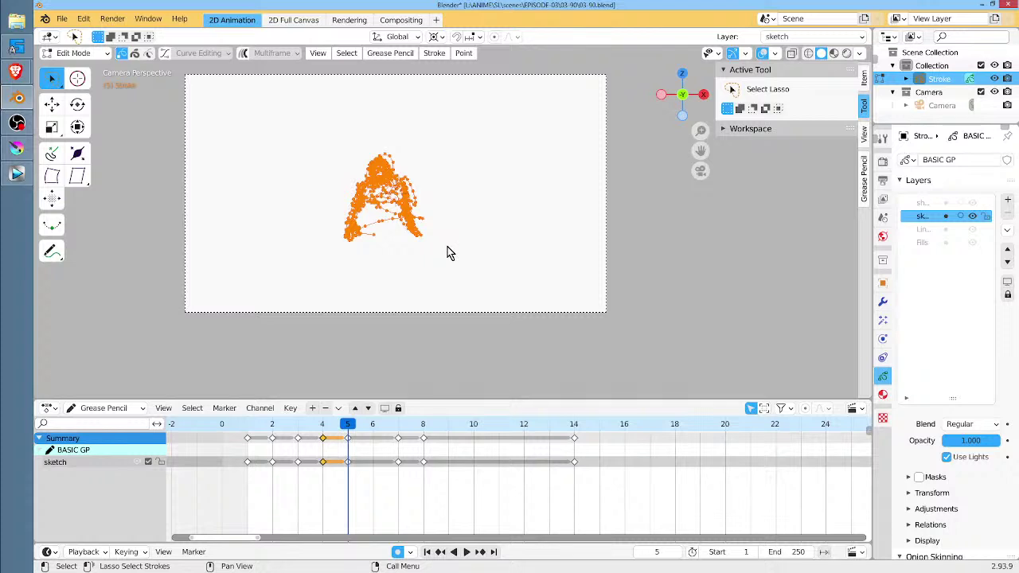
key(g)
click(446, 198)
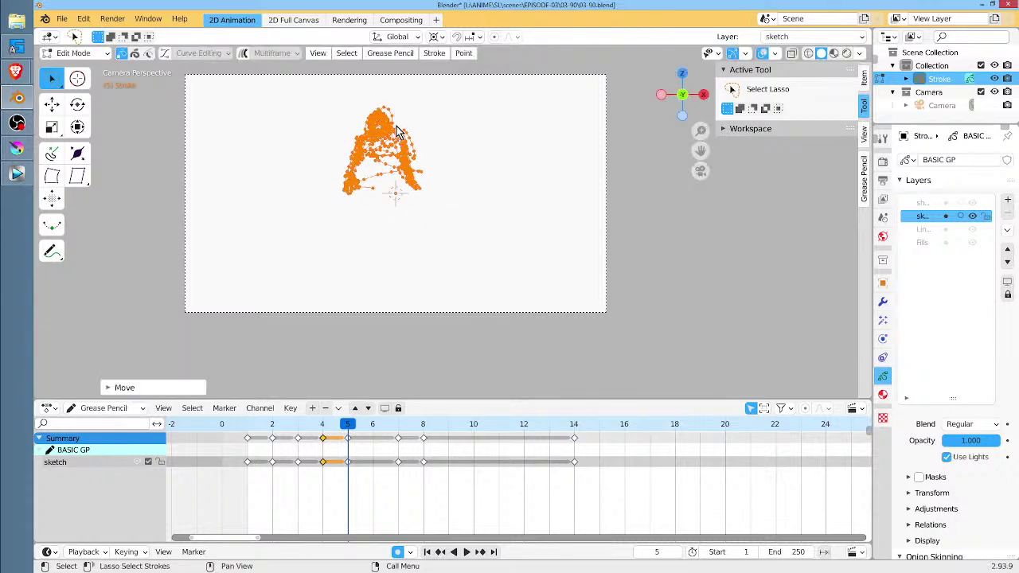
key(g)
click(455, 199)
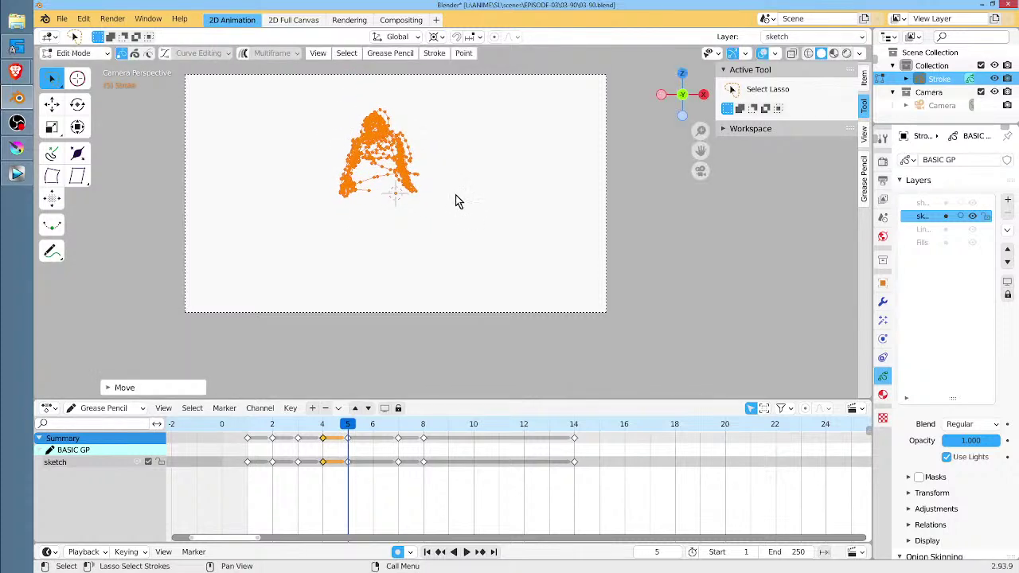
key(Tab)
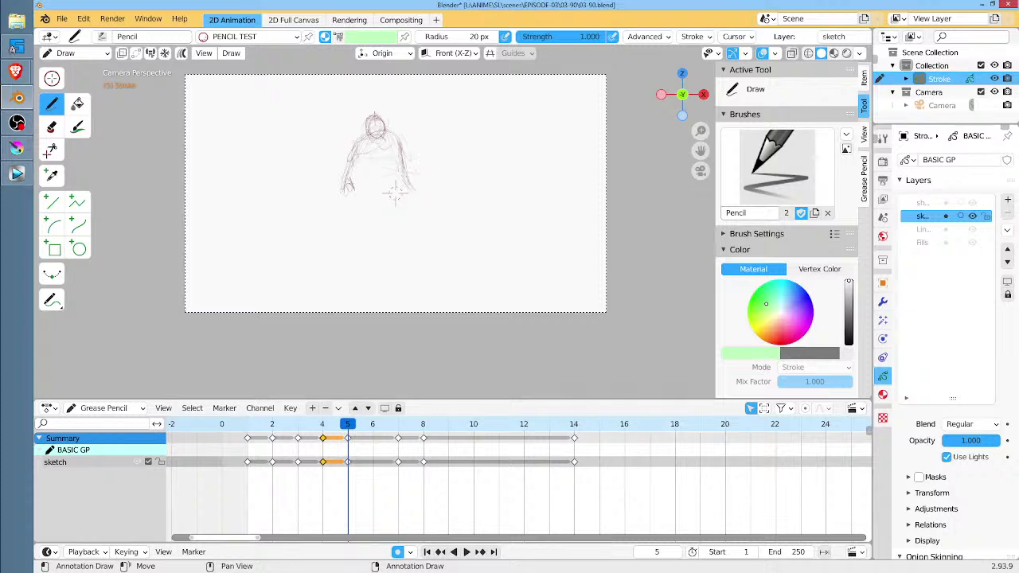
Sketch the slanted handles and bed of a cart extending from the figure's hands.
drag(402, 164, 437, 192)
drag(353, 186, 396, 237)
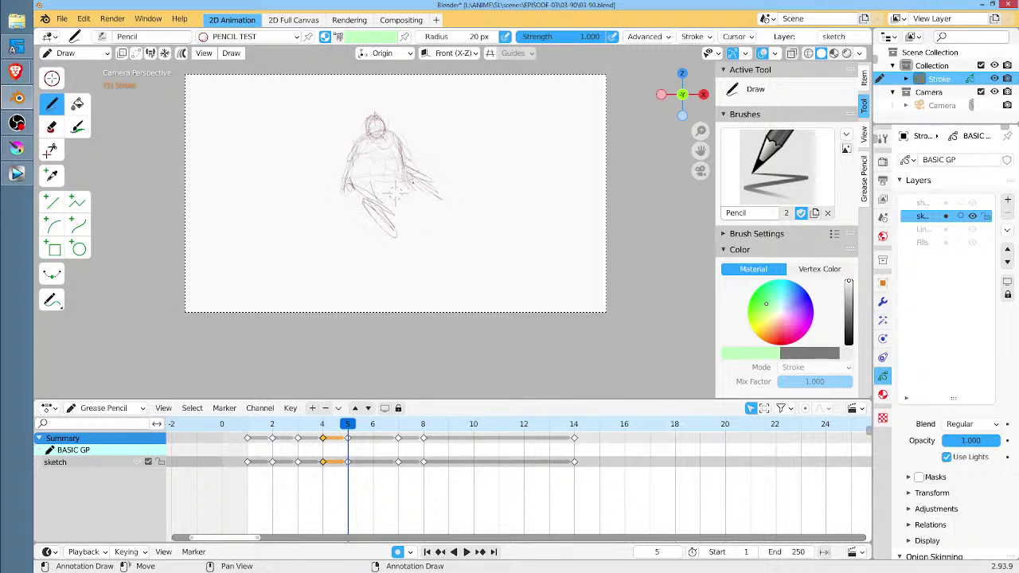
drag(407, 180, 452, 209)
mouse_move(374, 194)
mouse_down()
mouse_move(449, 215)
mouse_move(457, 229)
mouse_up()
drag(373, 232, 372, 255)
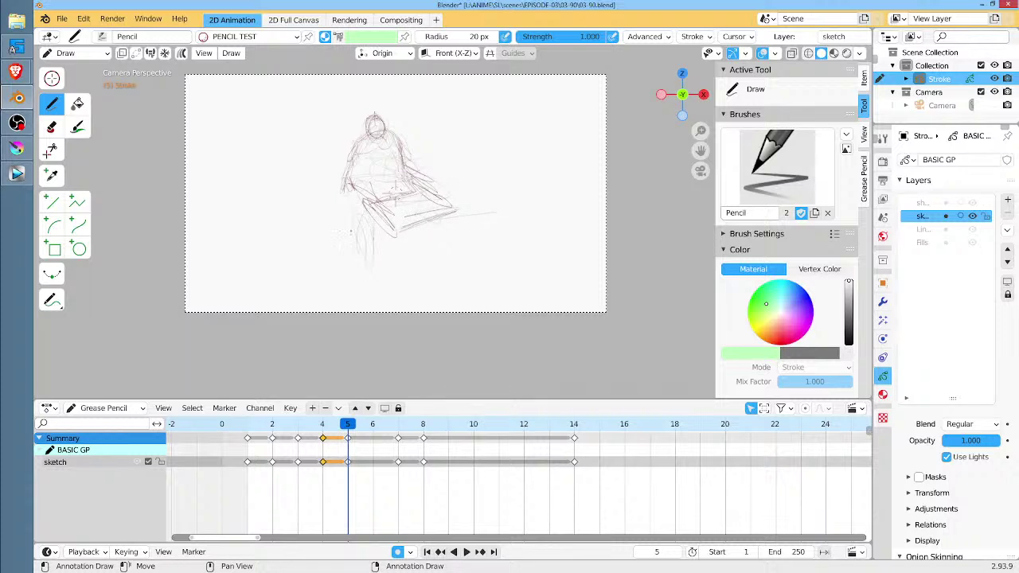
Draw oval near and far wheels and vertical corner lines under the cart bed.
mouse_move(366, 215)
mouse_down()
mouse_move(355, 284)
mouse_move(369, 277)
mouse_move(368, 238)
mouse_up()
drag(435, 216, 435, 239)
drag(452, 203, 447, 242)
drag(385, 226, 395, 275)
drag(358, 207, 358, 270)
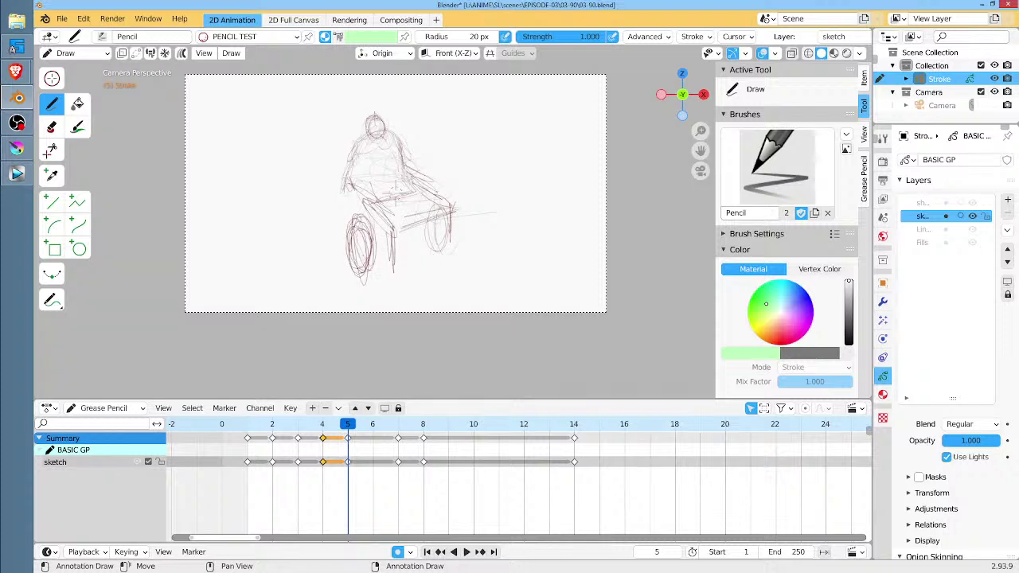
Reshape the cart's near wheel with the Grab sculpt brush at a 124 px radius.
key(ctrl+Tab)
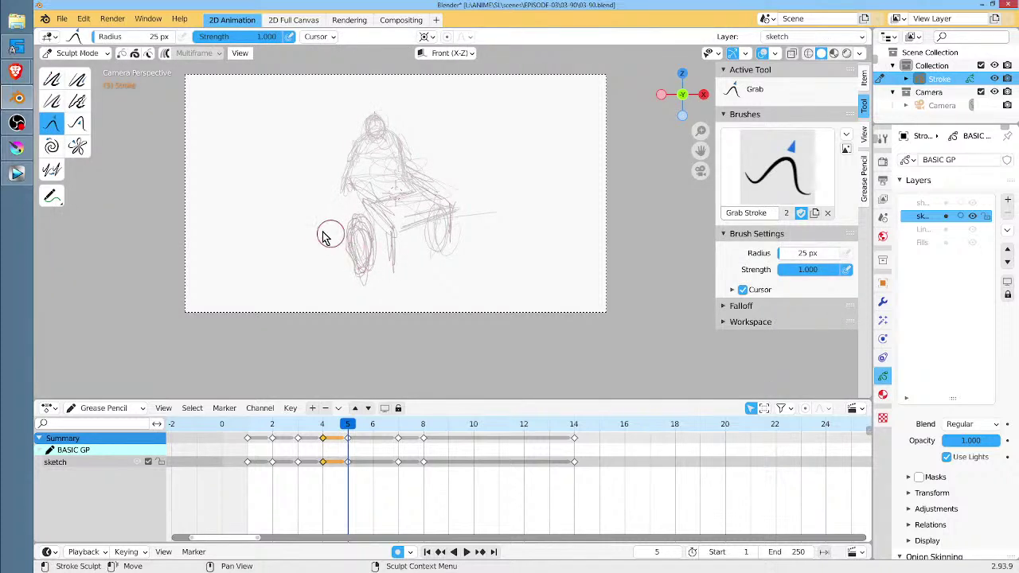
key(f)
click(385, 235)
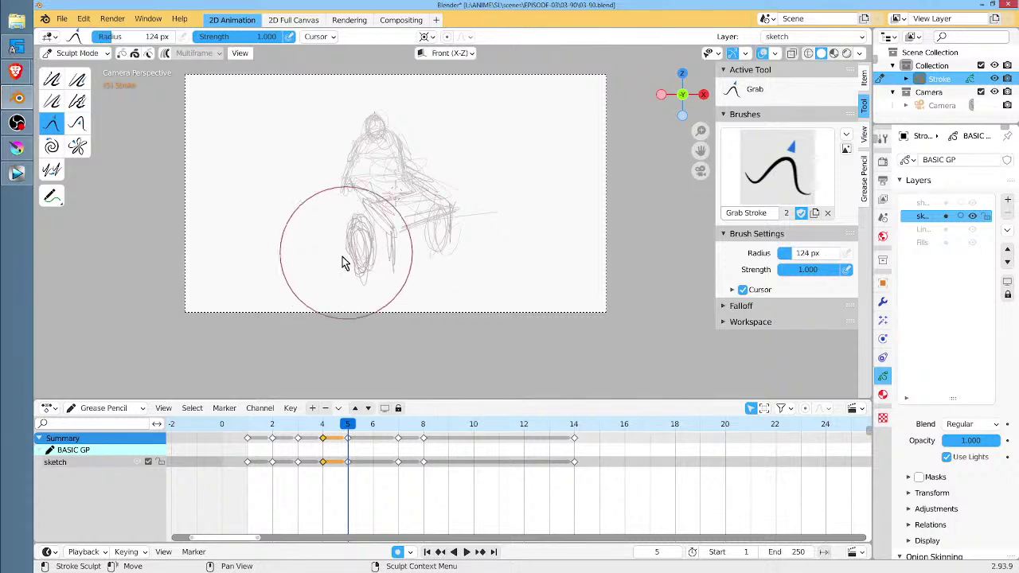
mouse_move(368, 217)
mouse_down()
mouse_move(364, 263)
mouse_move(353, 261)
mouse_move(355, 225)
mouse_move(358, 269)
mouse_up()
key(ctrl+Tab)
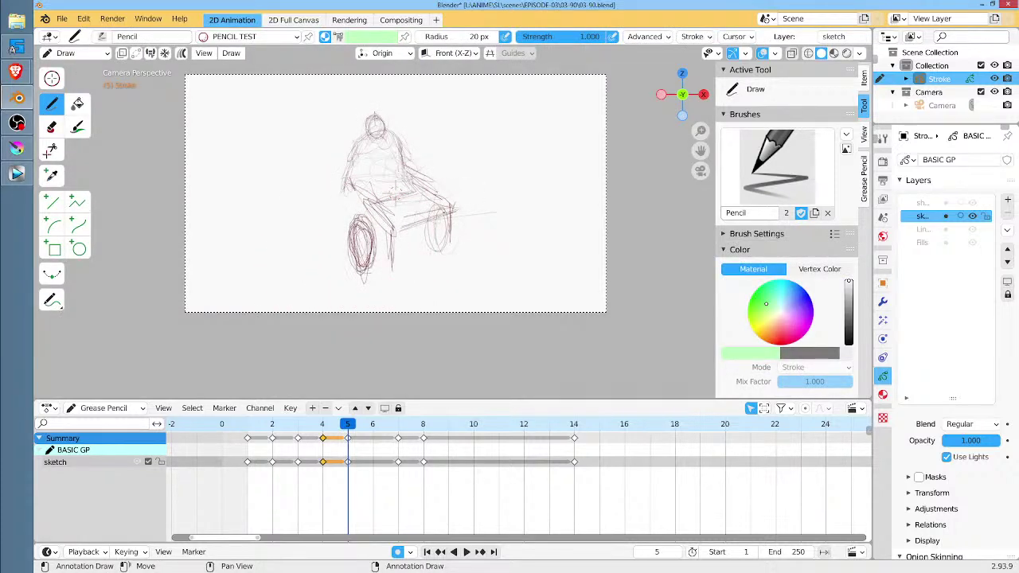
Draw the lower edges of the cart's box between its corner lines.
mouse_move(453, 218)
mouse_down()
mouse_move(451, 242)
mouse_move(403, 262)
mouse_up()
mouse_move(396, 251)
mouse_down()
mouse_move(461, 235)
mouse_move(389, 260)
mouse_up()
mouse_move(388, 261)
mouse_down()
mouse_move(410, 253)
mouse_move(400, 267)
mouse_up()
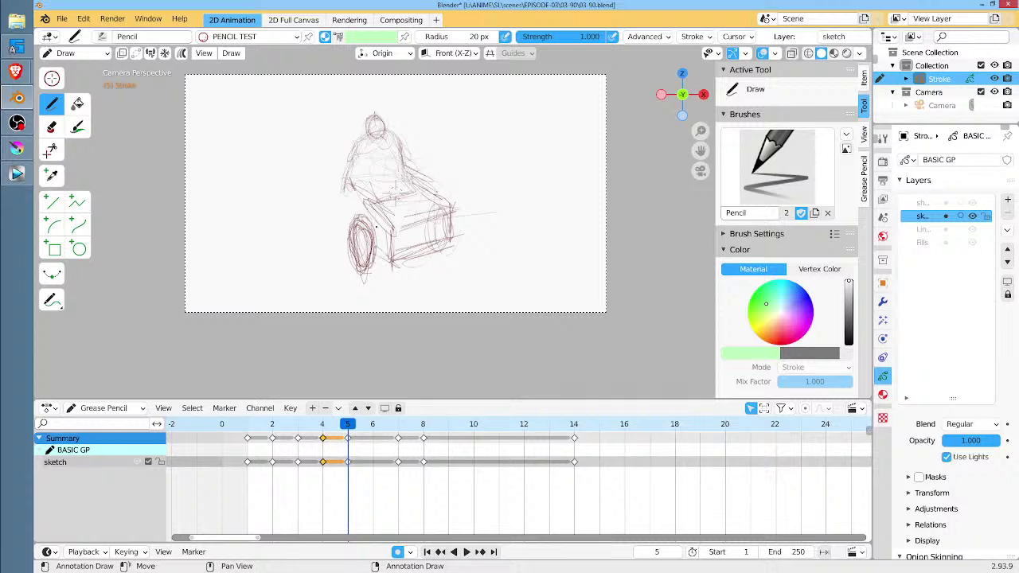
Redraw the figure's arms and hands with darker lines, and strengthen the cart's handles and front edge.
mouse_move(347, 194)
mouse_down()
mouse_move(354, 203)
mouse_move(354, 153)
mouse_move(408, 175)
mouse_up()
mouse_move(387, 141)
mouse_down()
mouse_move(393, 178)
mouse_move(360, 185)
mouse_move(424, 187)
mouse_up()
drag(404, 173, 432, 190)
drag(357, 191, 373, 215)
drag(351, 195, 368, 215)
mouse_move(392, 226)
mouse_down()
mouse_move(393, 254)
mouse_move(412, 223)
mouse_move(469, 216)
mouse_move(458, 215)
mouse_up()
drag(460, 212, 483, 230)
drag(409, 230, 471, 218)
mouse_move(401, 233)
mouse_down()
mouse_move(461, 220)
mouse_move(454, 245)
mouse_move(405, 261)
mouse_move(486, 223)
mouse_move(505, 187)
mouse_up()
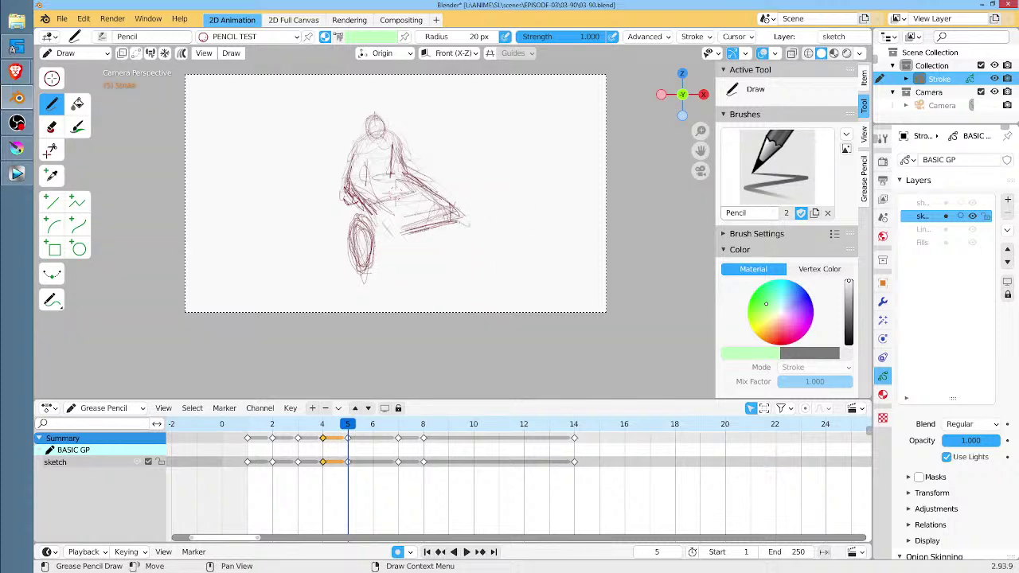
Draw the cart's front edges, ground lines and vertical corner lines, and sketch rounded goods on its bed.
drag(376, 210, 404, 237)
mouse_move(377, 212)
mouse_down()
mouse_move(411, 240)
mouse_move(404, 247)
mouse_up()
mouse_move(357, 220)
ctrl+mouse_down()
mouse_move(358, 258)
mouse_move(375, 269)
mouse_move(364, 263)
mouse_move(374, 231)
mouse_move(379, 262)
mouse_move(459, 261)
ctrl+mouse_up()
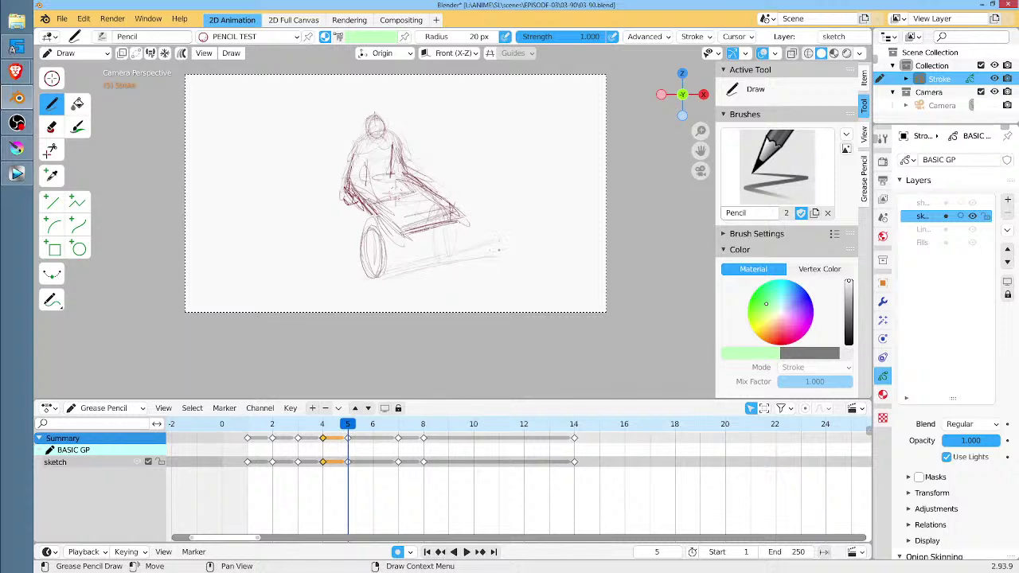
drag(402, 238, 404, 283)
drag(458, 213, 459, 251)
mouse_move(390, 202)
mouse_down()
mouse_move(409, 196)
mouse_move(414, 208)
mouse_move(434, 191)
mouse_move(425, 175)
mouse_up()
mouse_move(459, 146)
mouse_down()
mouse_move(460, 226)
mouse_move(460, 212)
mouse_up()
drag(456, 143, 458, 204)
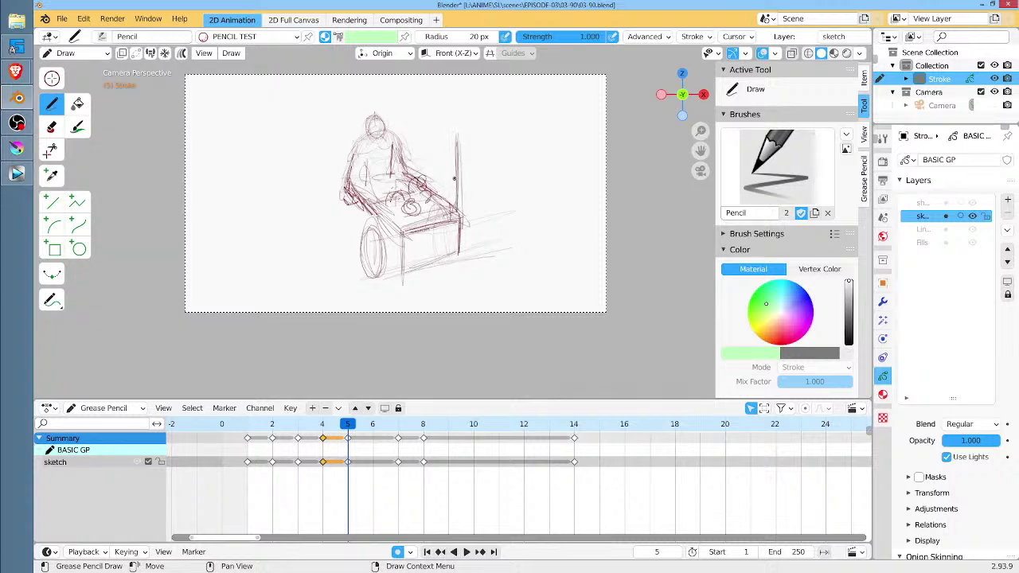
mouse_move(466, 137)
mouse_down()
mouse_move(389, 155)
mouse_move(404, 242)
mouse_up()
drag(383, 108, 452, 141)
drag(364, 104, 440, 130)
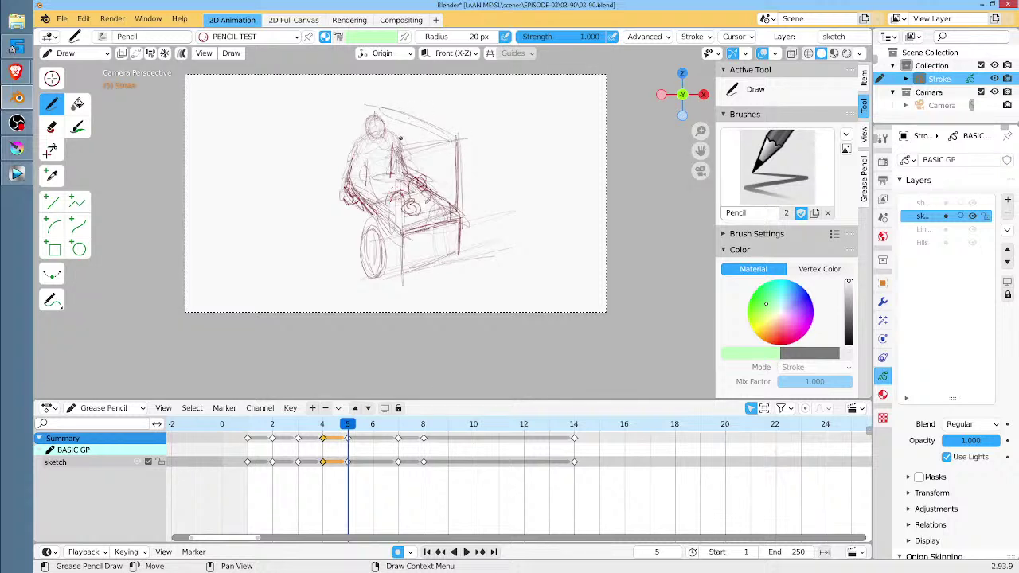
mouse_move(339, 112)
mouse_down()
mouse_move(381, 146)
mouse_move(369, 130)
mouse_up()
mouse_move(396, 113)
mouse_down()
mouse_move(325, 110)
mouse_move(452, 141)
mouse_move(422, 117)
mouse_up()
drag(333, 105, 364, 117)
key(ctrl+z)
key(ctrl+z)
key(ctrl+z)
key(ctrl+z)
key(ctrl+z)
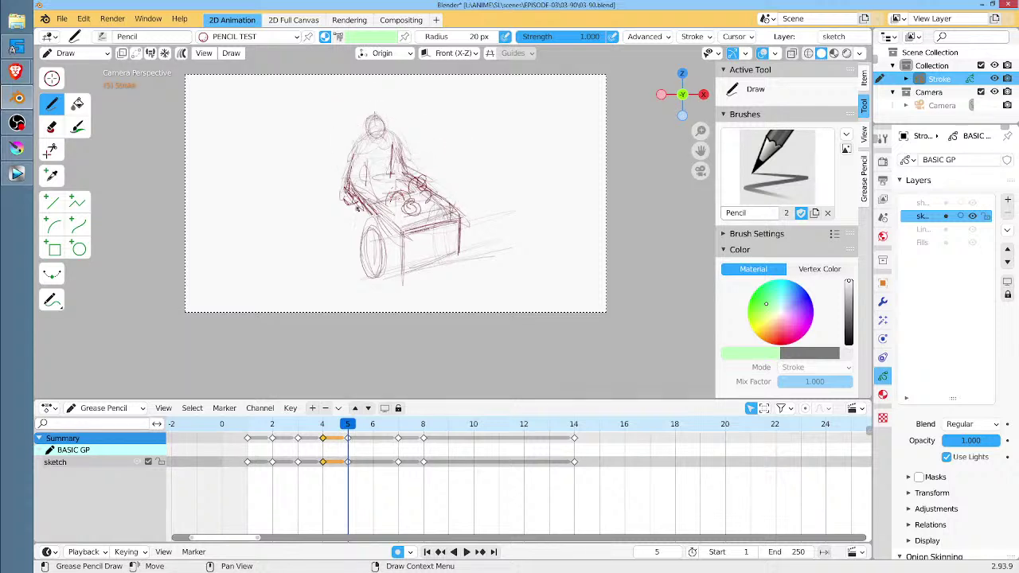
Sketch puffy dust clouds around both sides and the base of the cart.
mouse_move(356, 209)
mouse_down()
mouse_move(357, 243)
mouse_move(298, 252)
mouse_up()
drag(251, 287, 263, 272)
drag(374, 256, 390, 291)
mouse_move(477, 238)
mouse_down()
mouse_move(528, 236)
mouse_move(515, 200)
mouse_move(558, 257)
mouse_up()
drag(312, 205, 336, 204)
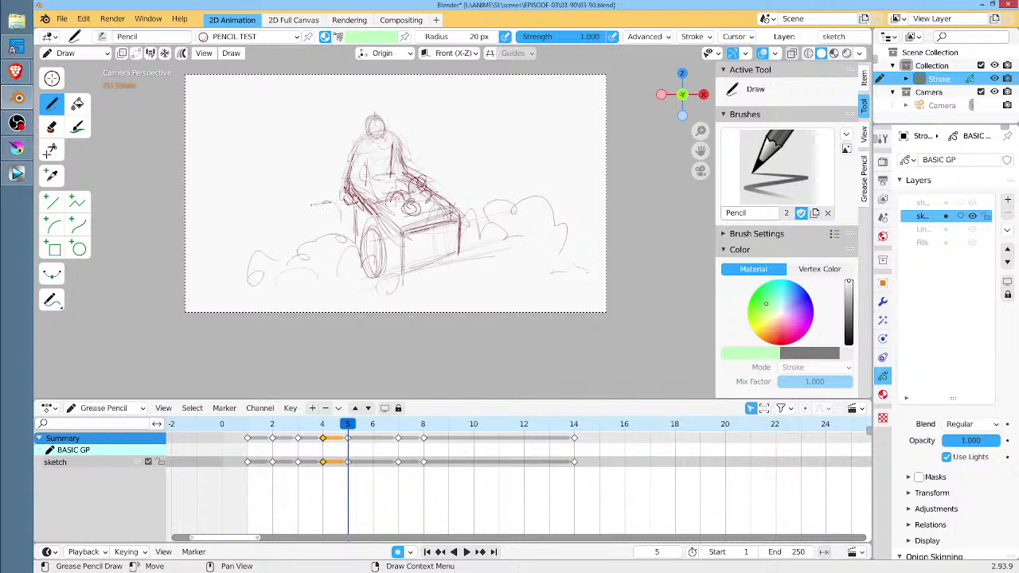
drag(479, 223, 474, 194)
drag(283, 210, 237, 251)
mouse_move(467, 109)
mouse_down()
mouse_move(492, 137)
mouse_move(545, 131)
mouse_move(562, 115)
mouse_up()
mouse_move(557, 124)
mouse_down()
mouse_move(592, 92)
mouse_move(488, 135)
mouse_move(446, 114)
mouse_up()
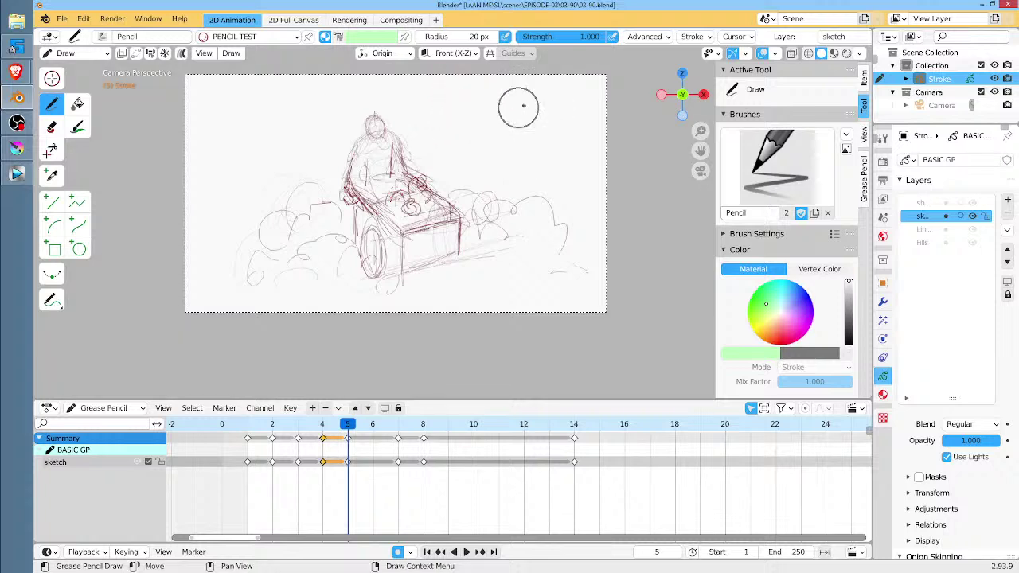
drag(232, 215, 255, 209)
On frame 6, sketch a large oval head with facial guide lines, and place the 3D cursor outside the camera frame.
click(372, 424)
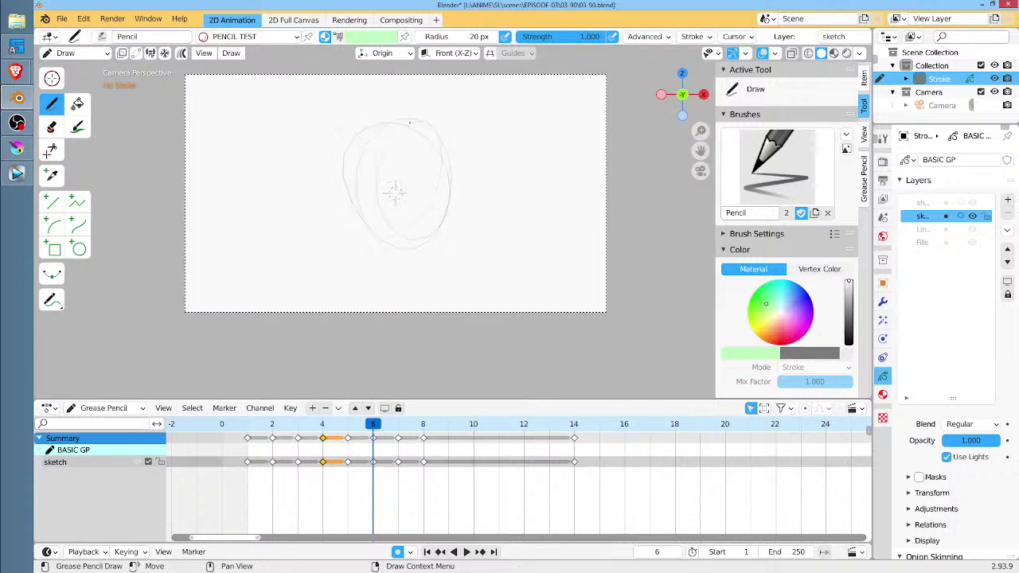
mouse_move(398, 118)
mouse_down()
mouse_move(434, 253)
mouse_move(357, 227)
mouse_move(434, 139)
mouse_move(441, 224)
mouse_up()
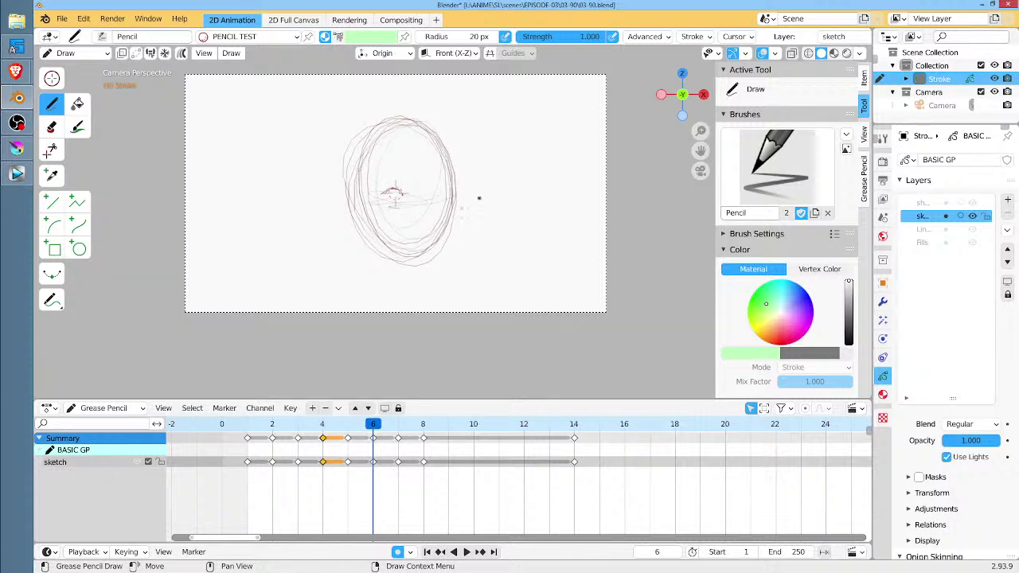
click(52, 78)
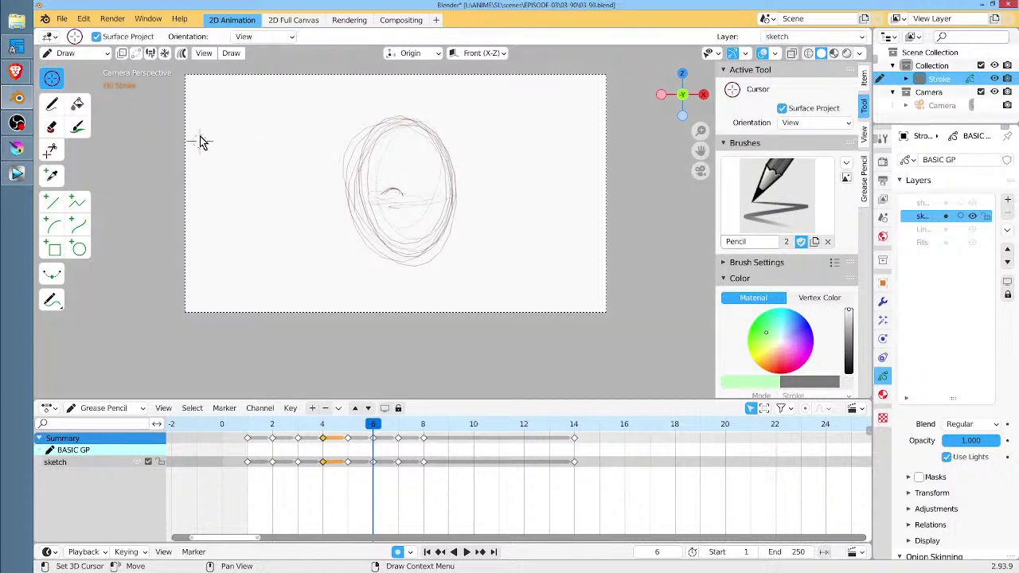
click(153, 168)
click(49, 105)
Draw two wide-open eyes with pupils and a short eyebrow above each on the head.
scroll(421, 176, up, 5)
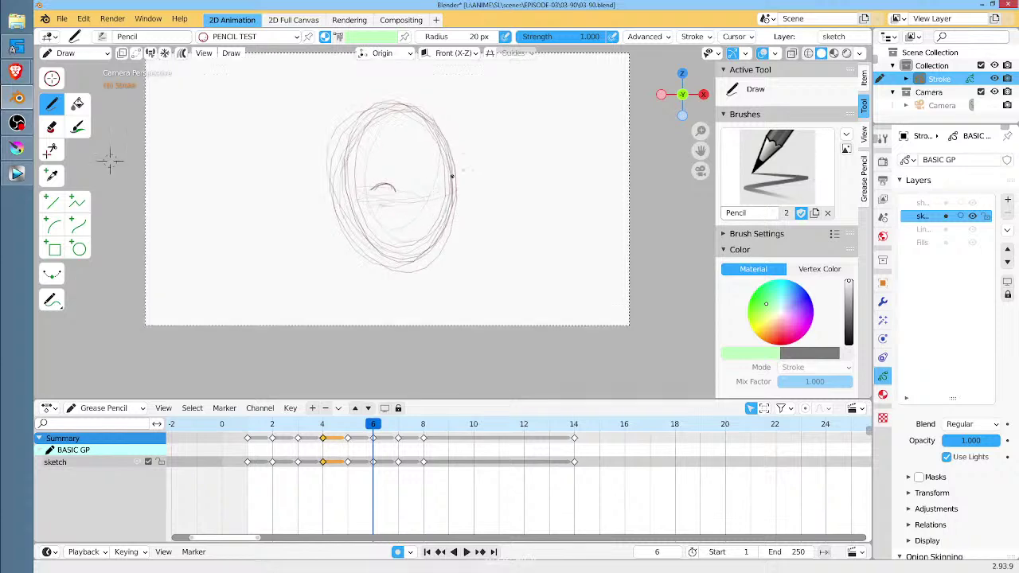
mouse_move(402, 211)
mouse_down()
mouse_move(427, 213)
mouse_move(409, 228)
mouse_move(428, 215)
mouse_up()
mouse_move(309, 224)
mouse_down()
mouse_move(336, 242)
mouse_move(310, 223)
mouse_move(331, 250)
mouse_up()
drag(396, 245, 425, 233)
drag(389, 193, 411, 190)
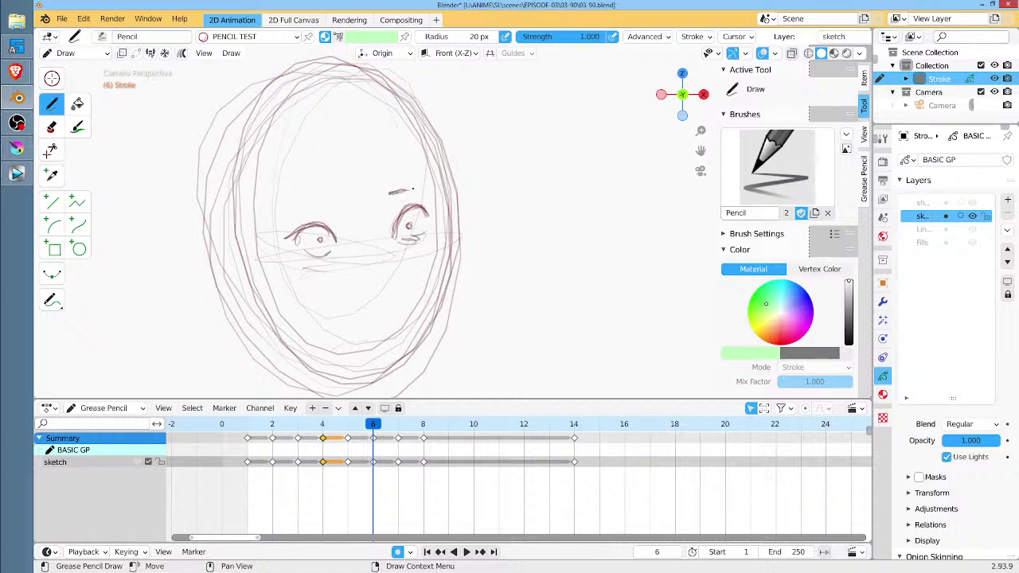
drag(294, 204, 320, 198)
Define the head's cheek and jaw line, and add a small mouth and an oval ear.
mouse_move(437, 199)
mouse_down()
mouse_move(394, 380)
mouse_move(325, 375)
mouse_up()
drag(458, 314, 401, 368)
drag(337, 347, 395, 331)
ctrl+middle_drag(375, 215, 374, 237)
mouse_move(280, 229)
mouse_down()
mouse_move(266, 262)
mouse_move(279, 285)
mouse_up()
Sketch the hairline across the forehead with side locks and a pointed tuft jutting past the temple.
mouse_move(272, 189)
mouse_down()
mouse_move(315, 97)
mouse_move(452, 189)
mouse_up()
mouse_move(376, 112)
mouse_down()
mouse_move(391, 140)
mouse_move(307, 141)
mouse_move(406, 106)
mouse_move(309, 153)
mouse_move(291, 225)
mouse_up()
drag(416, 119, 429, 165)
mouse_move(424, 111)
mouse_down()
mouse_move(374, 126)
mouse_move(483, 117)
mouse_up()
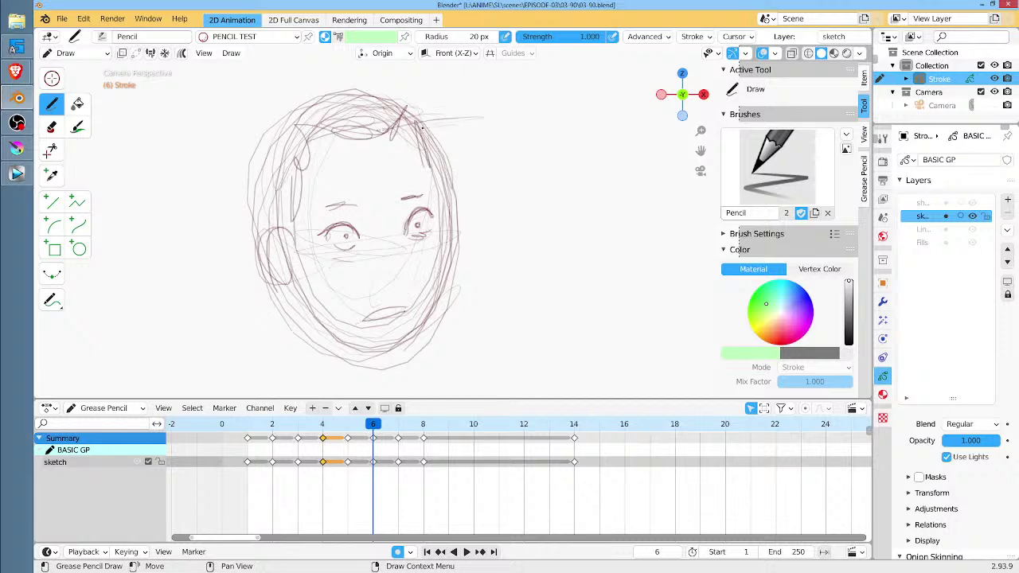
mouse_move(275, 125)
mouse_down()
mouse_move(318, 163)
mouse_move(392, 145)
mouse_up()
mouse_move(374, 128)
mouse_down()
mouse_move(463, 144)
mouse_move(465, 155)
mouse_up()
drag(462, 148, 478, 167)
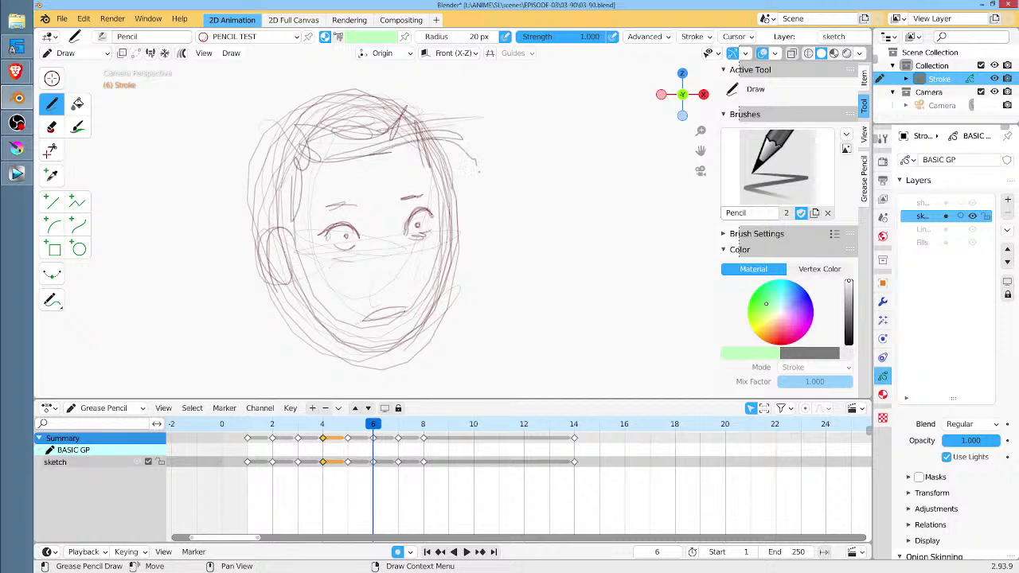
Thicken the pointed tuft, outline the raised hair over the skull, and add strokes around the mouth and jaw.
mouse_move(415, 151)
mouse_down()
mouse_move(479, 172)
mouse_move(471, 164)
mouse_up()
drag(334, 145, 440, 131)
mouse_move(423, 129)
mouse_down()
mouse_move(417, 86)
mouse_move(242, 116)
mouse_move(358, 76)
mouse_up()
drag(253, 165, 311, 110)
mouse_move(307, 116)
mouse_down()
mouse_move(433, 111)
mouse_move(351, 70)
mouse_up()
scroll(204, 206, down, 4)
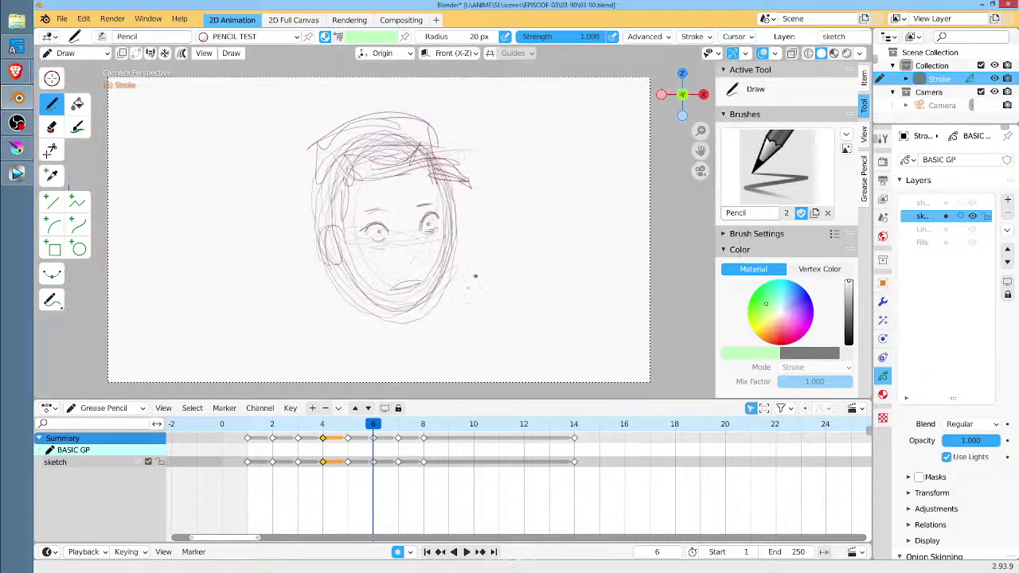
mouse_move(375, 244)
mouse_down()
mouse_move(388, 282)
mouse_move(417, 285)
mouse_up()
mouse_move(449, 240)
mouse_down()
mouse_move(432, 278)
mouse_move(444, 254)
mouse_up()
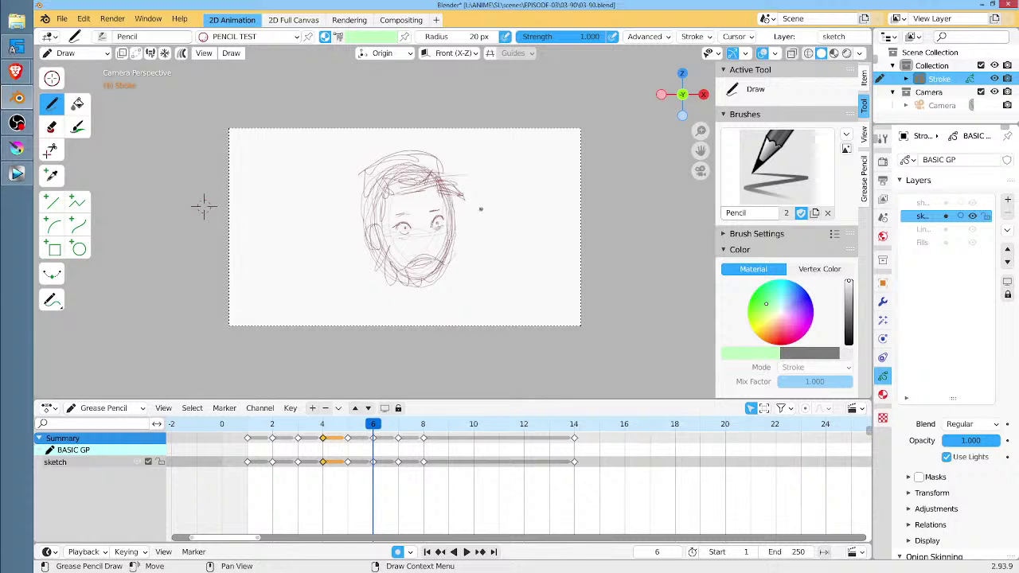
Review the opening storyboard frames, and draw two small clouds in the sky on frame 2.
click(246, 424)
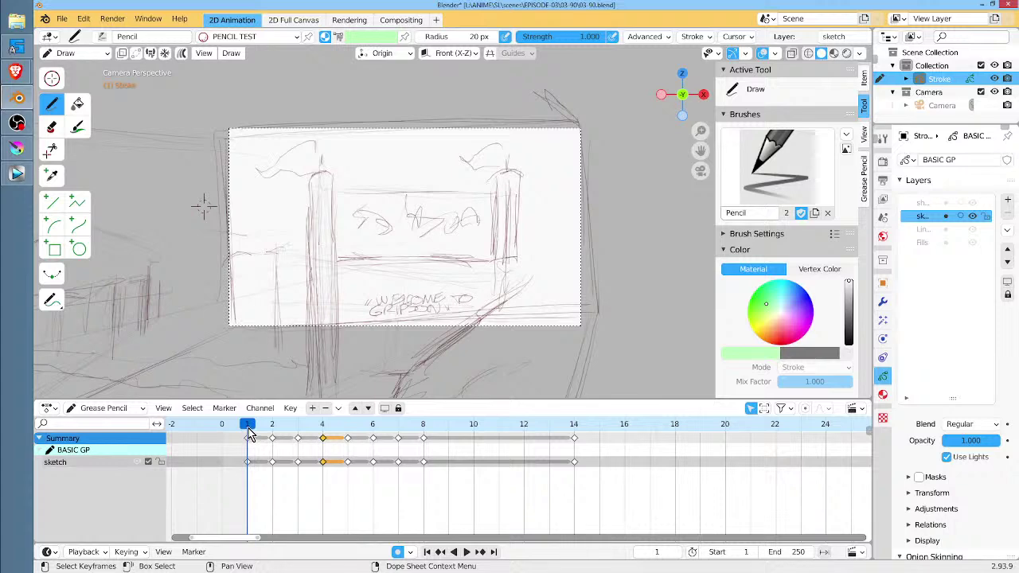
key(space)
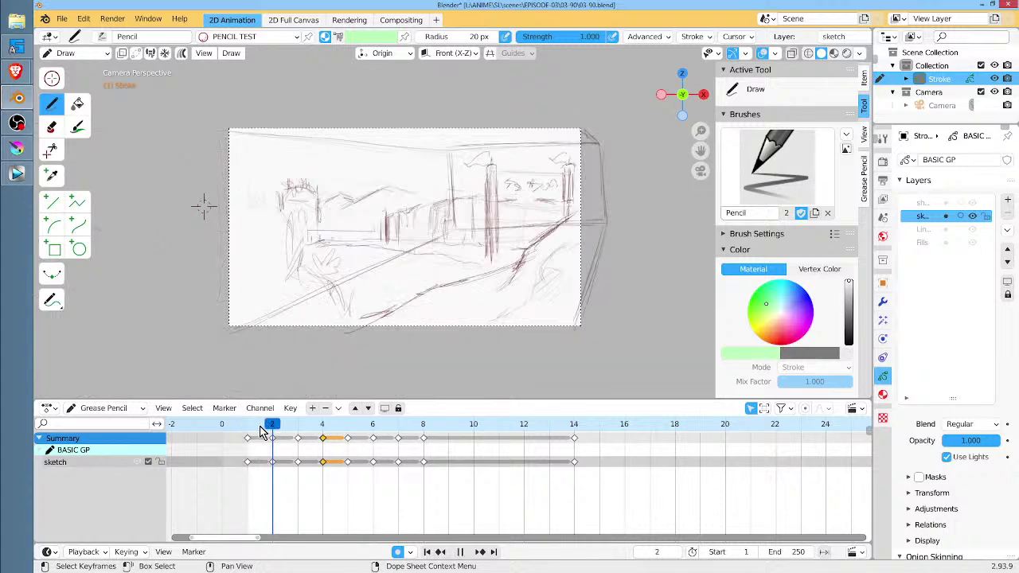
key(Escape)
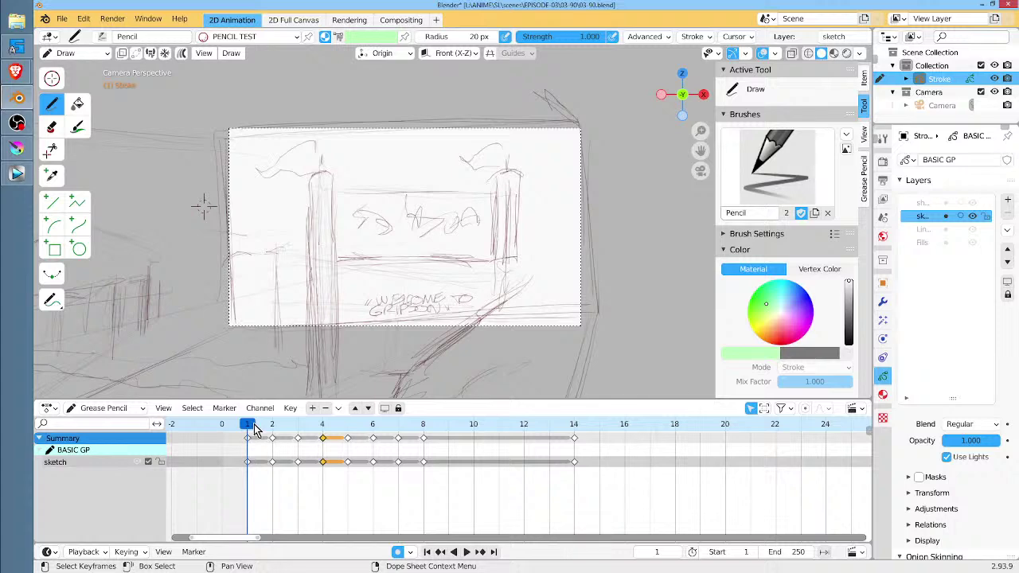
key(space)
click(275, 426)
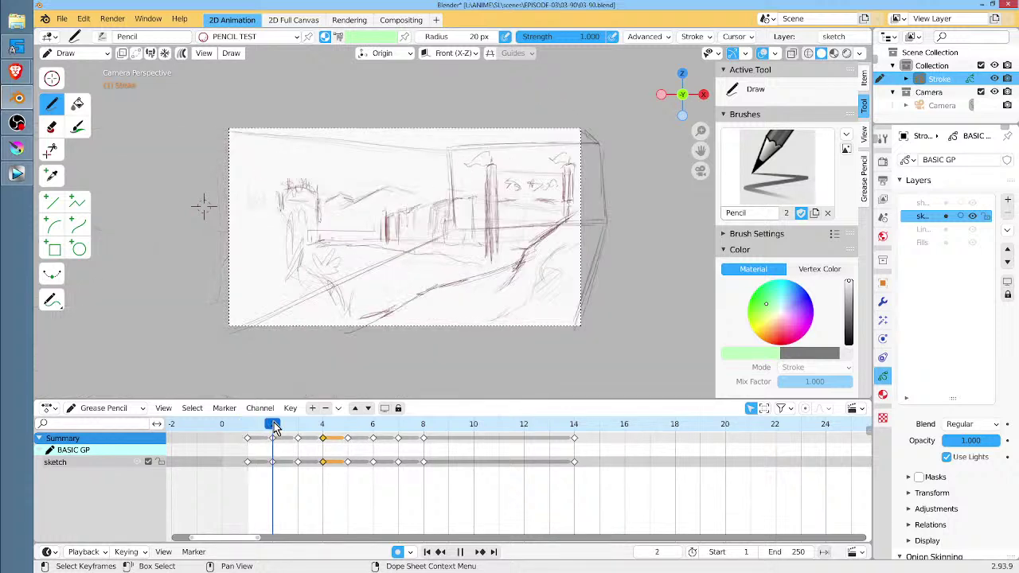
key(space)
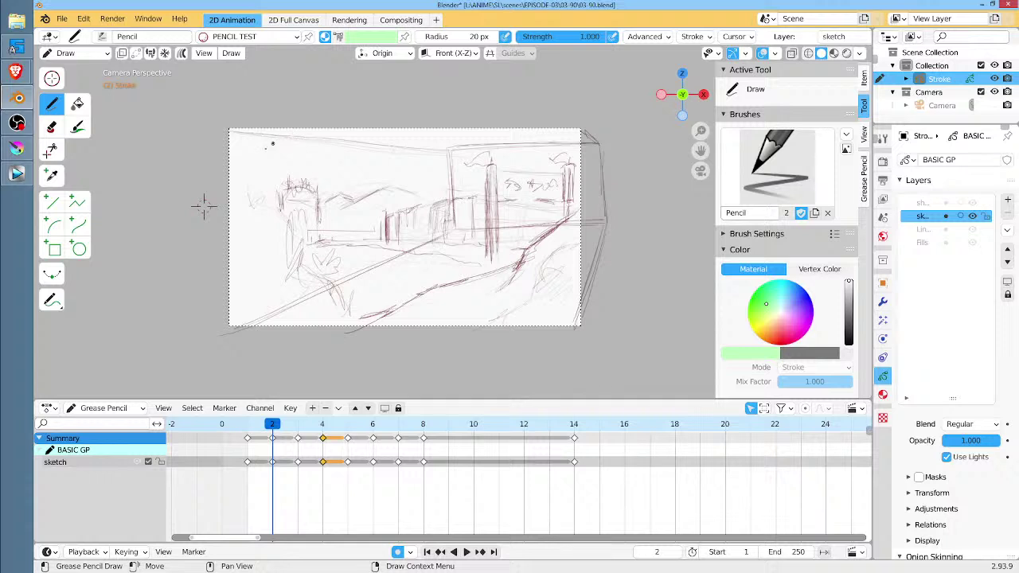
drag(267, 160, 305, 147)
drag(394, 148, 418, 139)
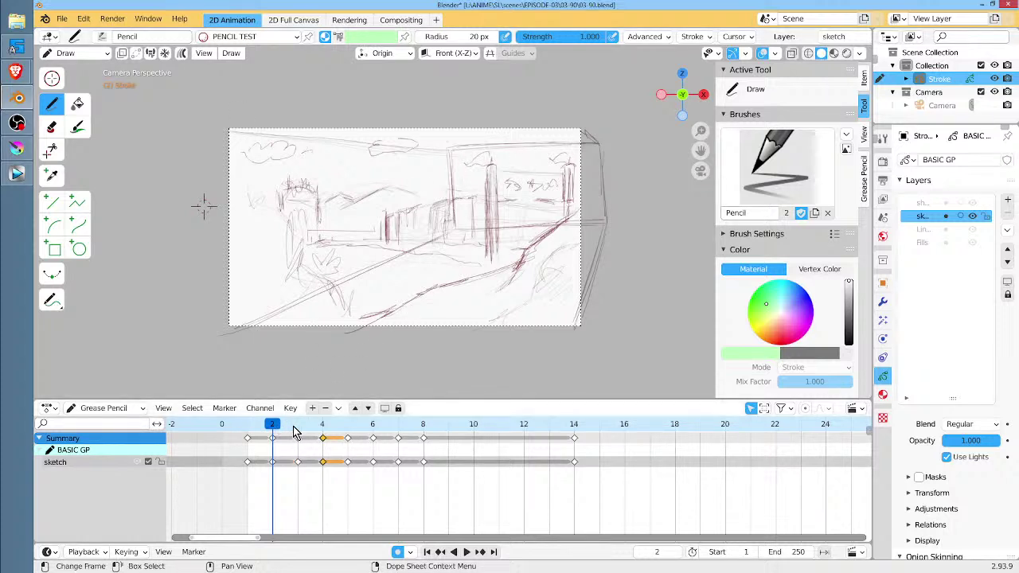
On frame 3, draw an inward-pointing arrow at each corner of the camera frame.
key(Right)
drag(576, 130, 549, 146)
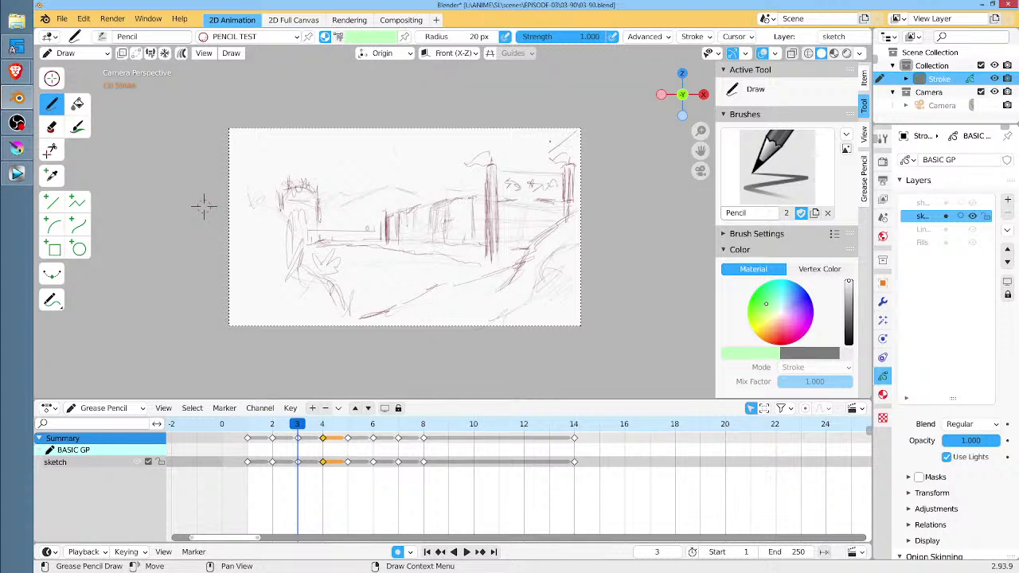
drag(261, 145, 264, 161)
drag(232, 323, 263, 299)
drag(571, 322, 544, 301)
drag(544, 301, 547, 315)
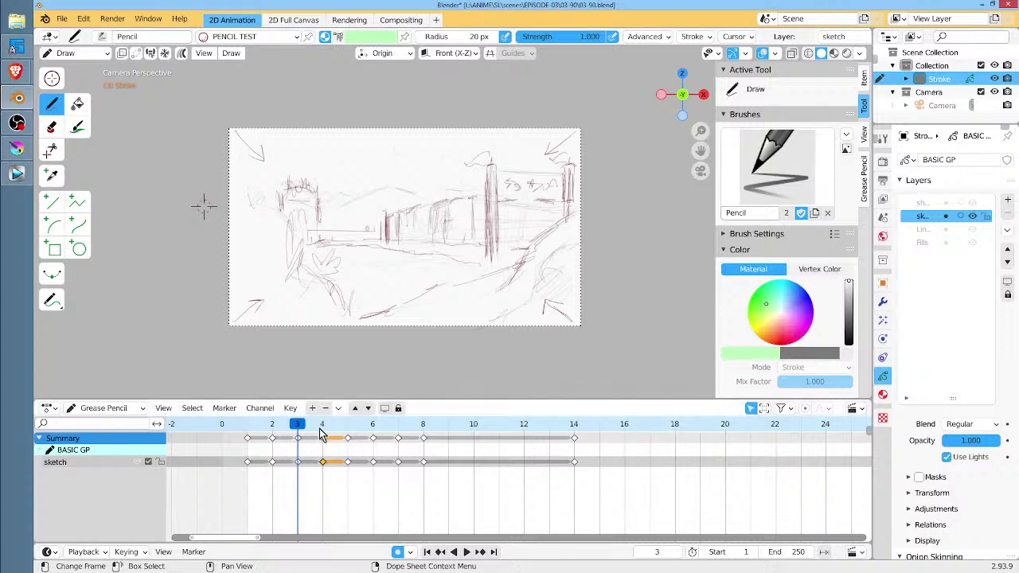
Review the following sketches up to frame 8, and move all of that frame's strokes slightly right along the X axis.
key(space)
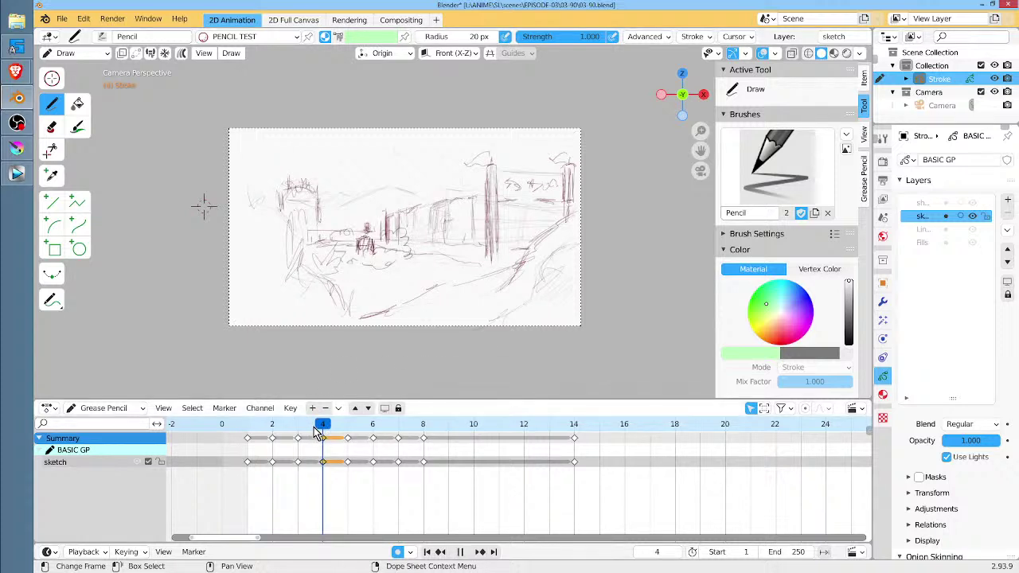
key(space)
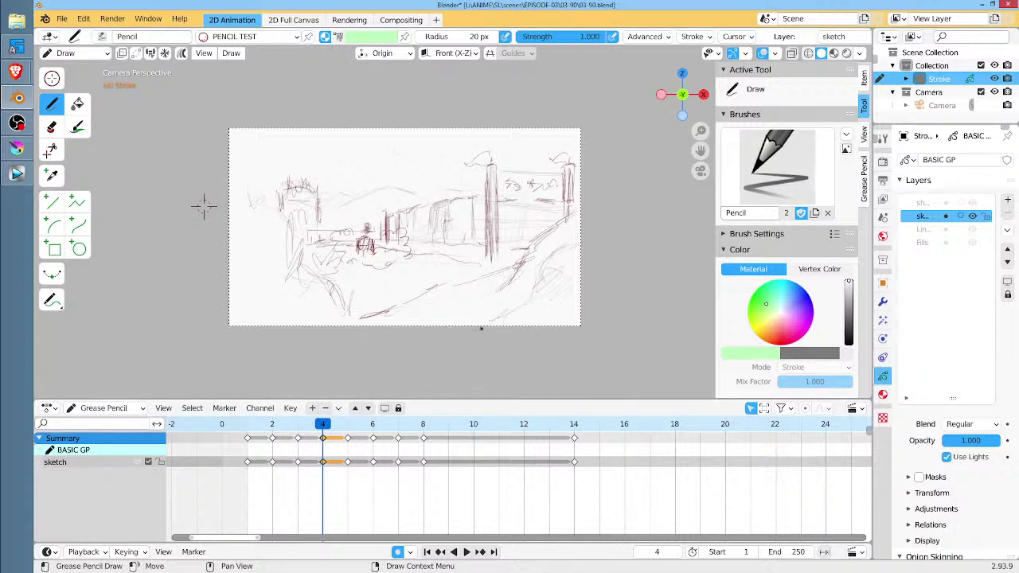
key(space)
drag(326, 430, 395, 426)
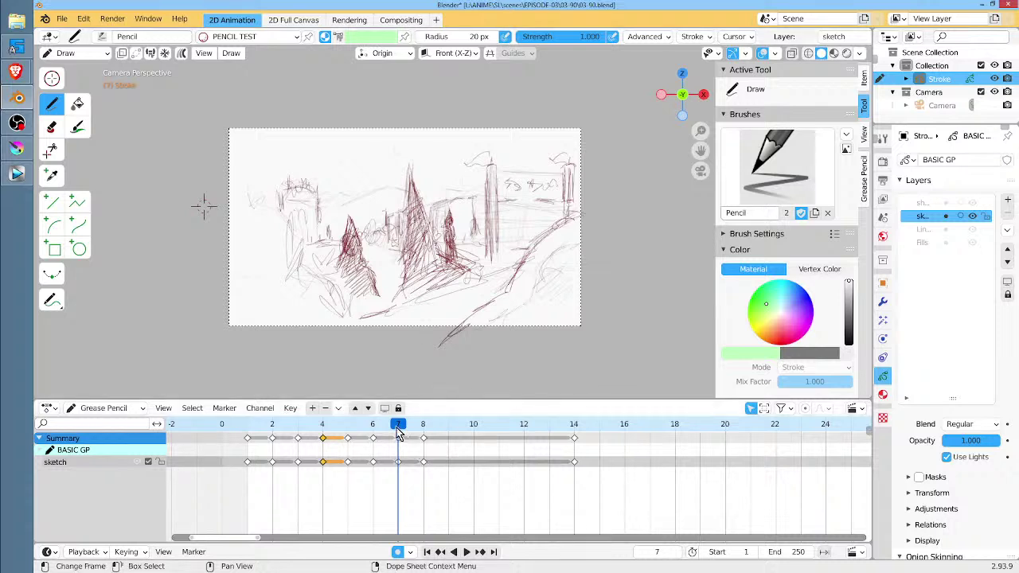
drag(402, 428, 421, 423)
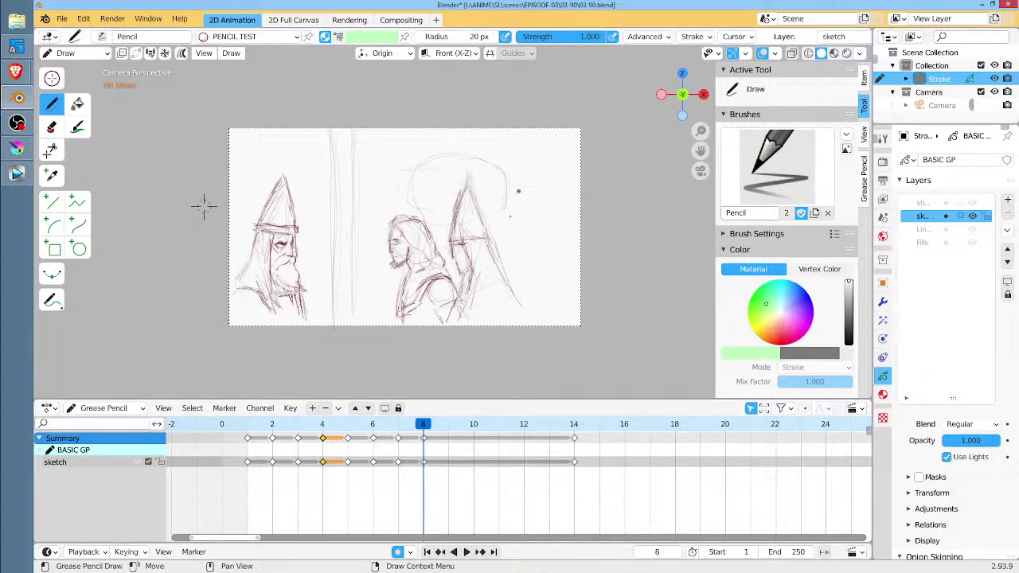
key(Tab)
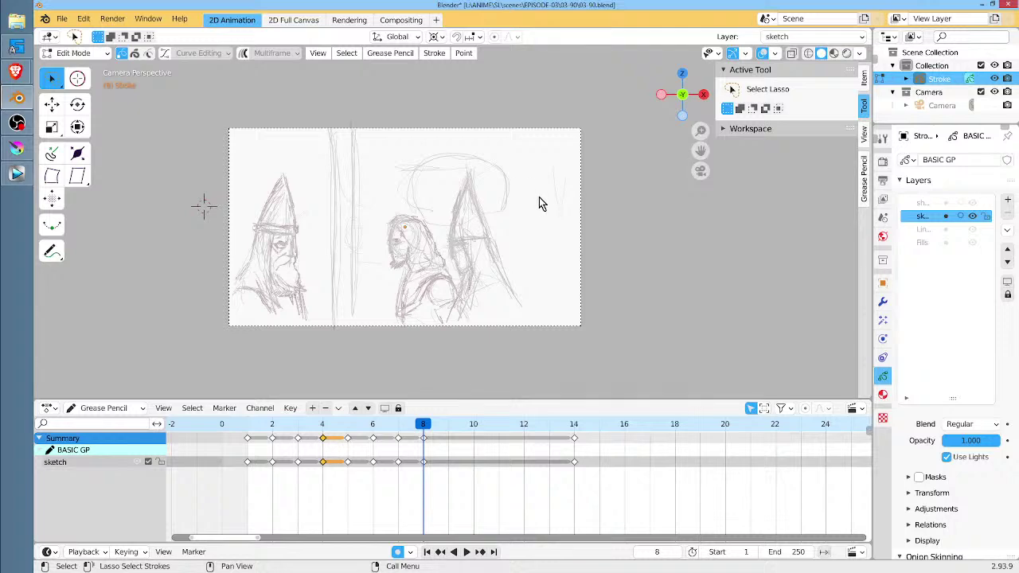
key(a)
key(Tab)
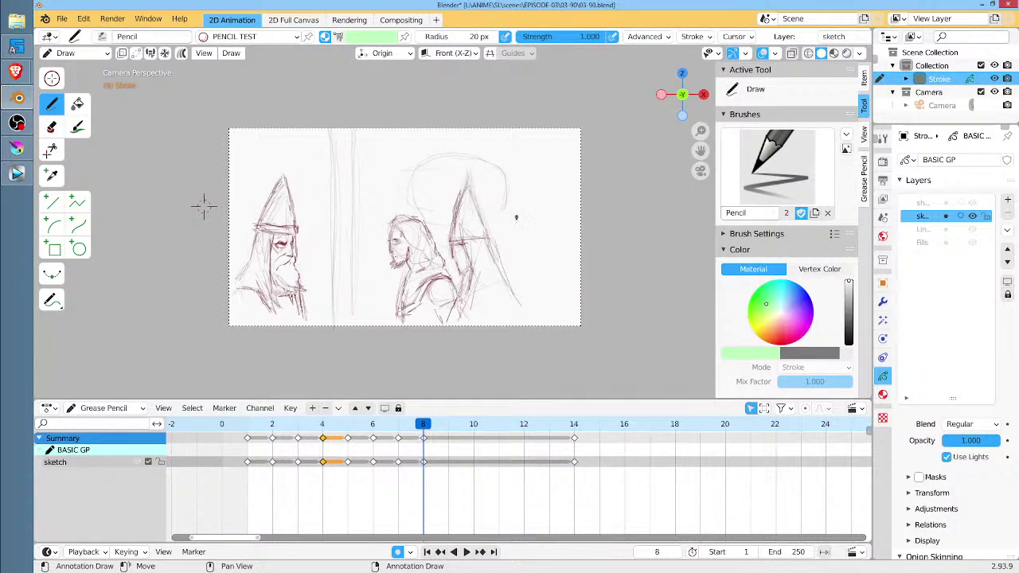
key(Tab)
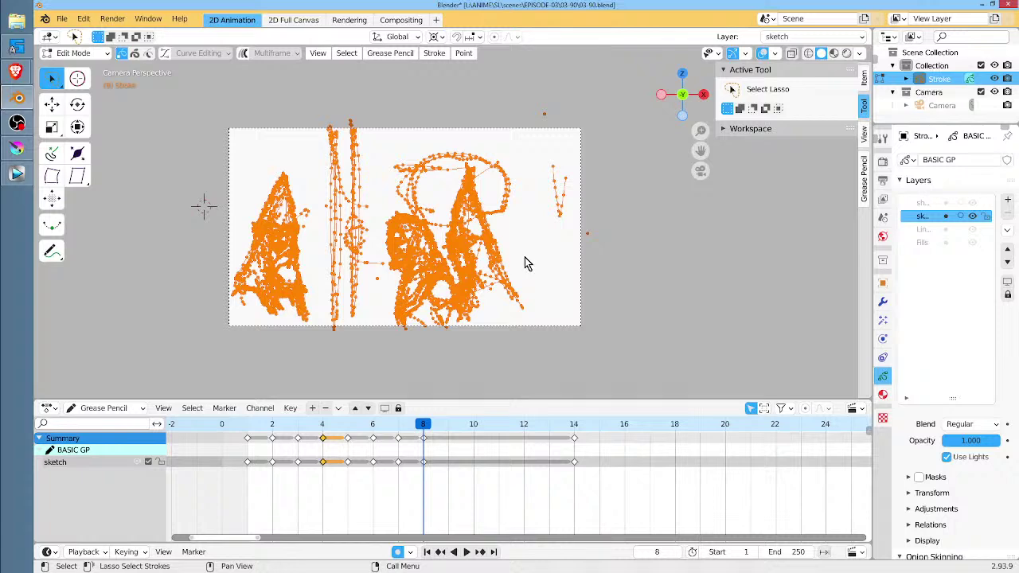
key(g)
key(x)
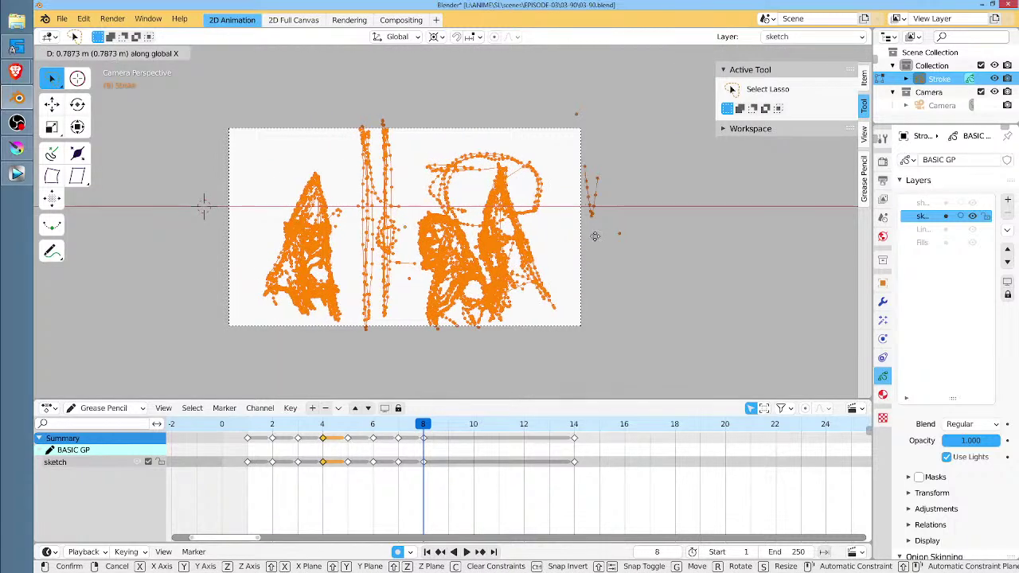
click(459, 261)
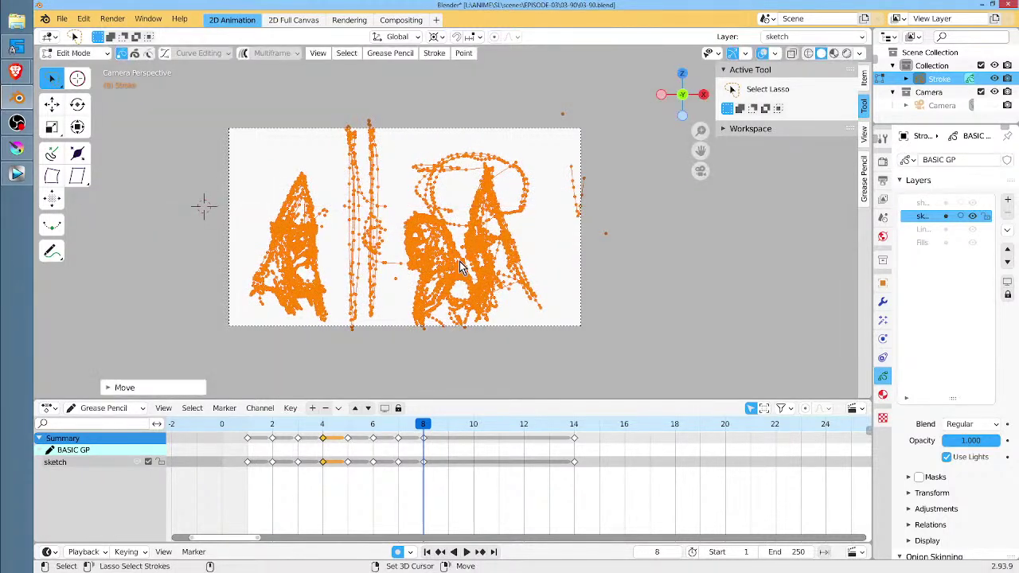
key(Tab)
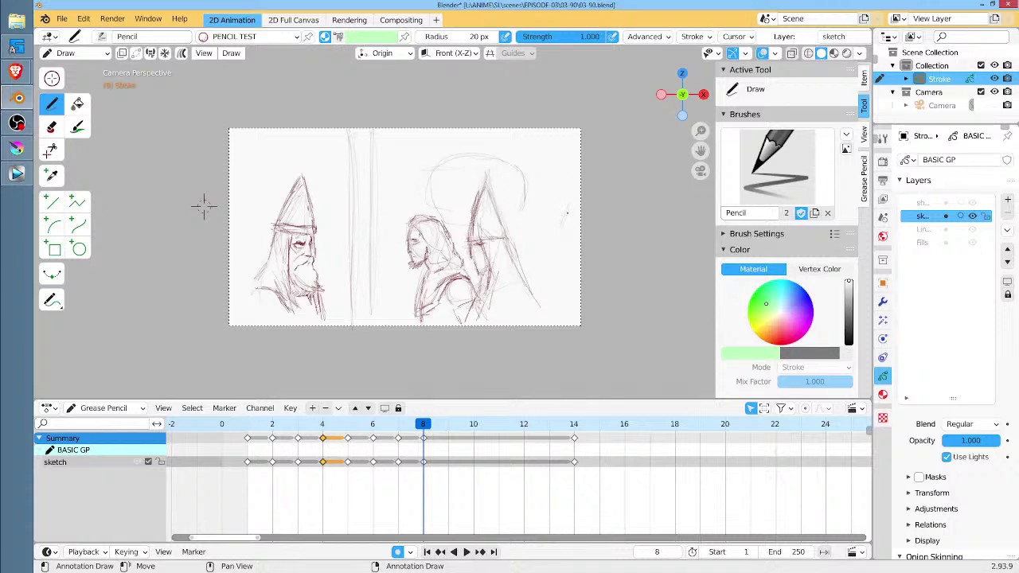
Draw another pointed-hat figure cut off by the camera frame's right edge on frame 8, and advance to frame 9.
mouse_move(561, 226)
mouse_down()
mouse_move(566, 217)
mouse_move(568, 262)
mouse_up()
mouse_move(580, 223)
mouse_down()
mouse_move(558, 227)
mouse_move(586, 229)
mouse_move(566, 282)
mouse_move(578, 301)
mouse_move(571, 328)
mouse_up()
drag(566, 289, 578, 334)
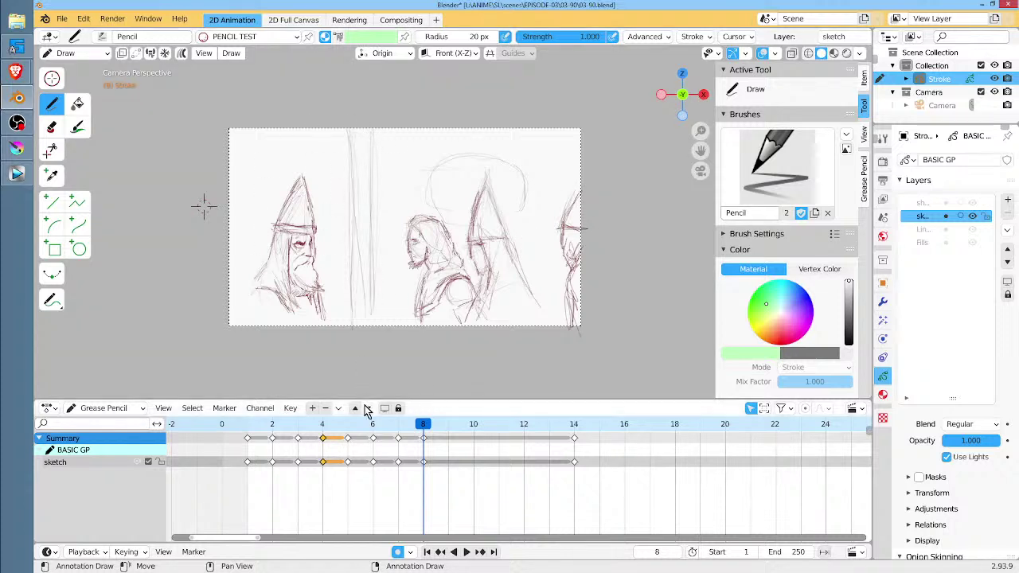
key(space)
key(space)
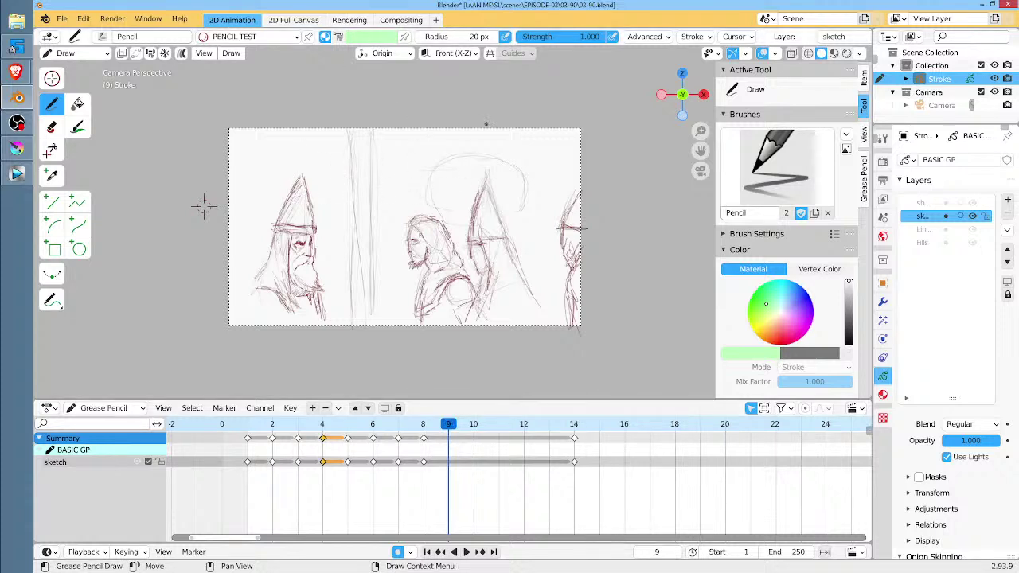
Compare the tree sketch on frame 7 with the hatted figures up to frame 9, and save the file.
middle_drag(485, 123, 476, 126)
mouse_move(450, 443)
mouse_down()
mouse_move(324, 438)
mouse_move(402, 428)
mouse_up()
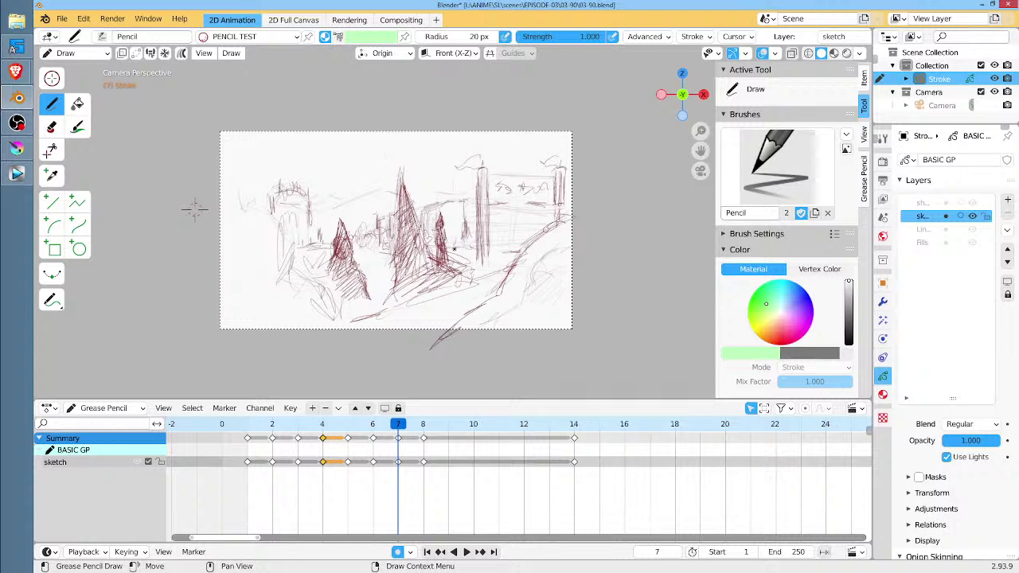
mouse_move(403, 427)
mouse_down()
mouse_move(313, 426)
mouse_move(398, 424)
mouse_up()
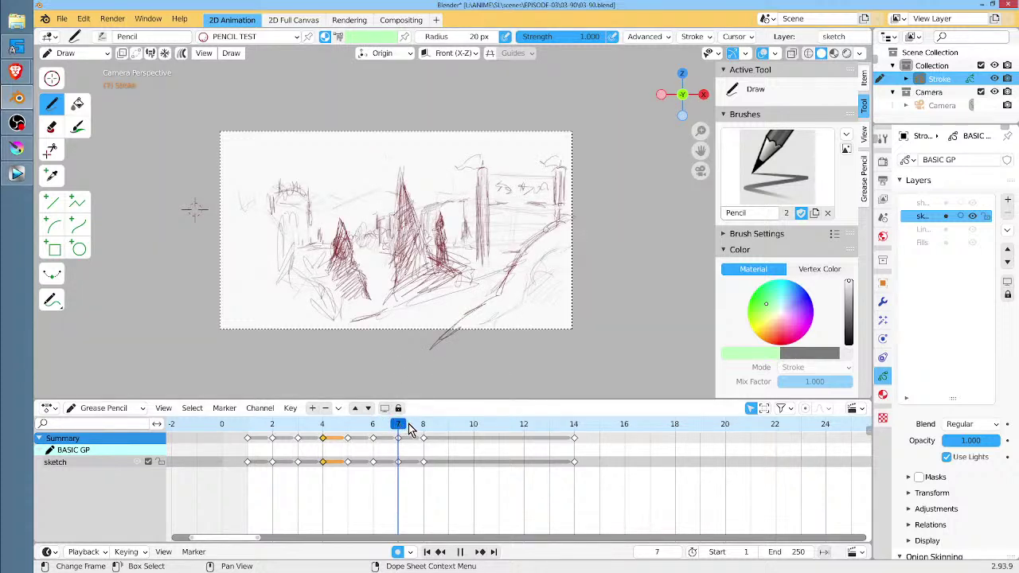
drag(407, 424, 436, 425)
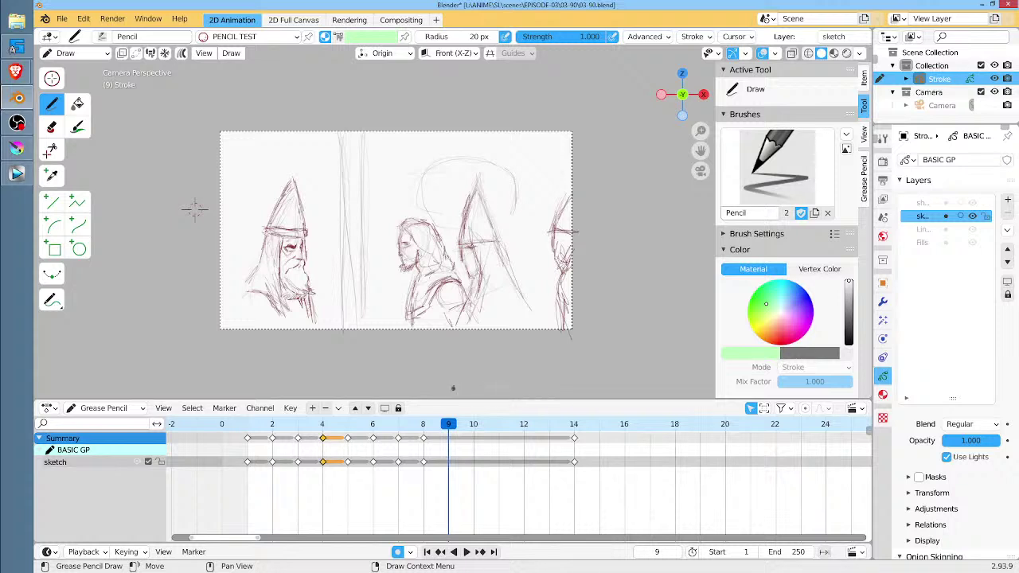
click(61, 19)
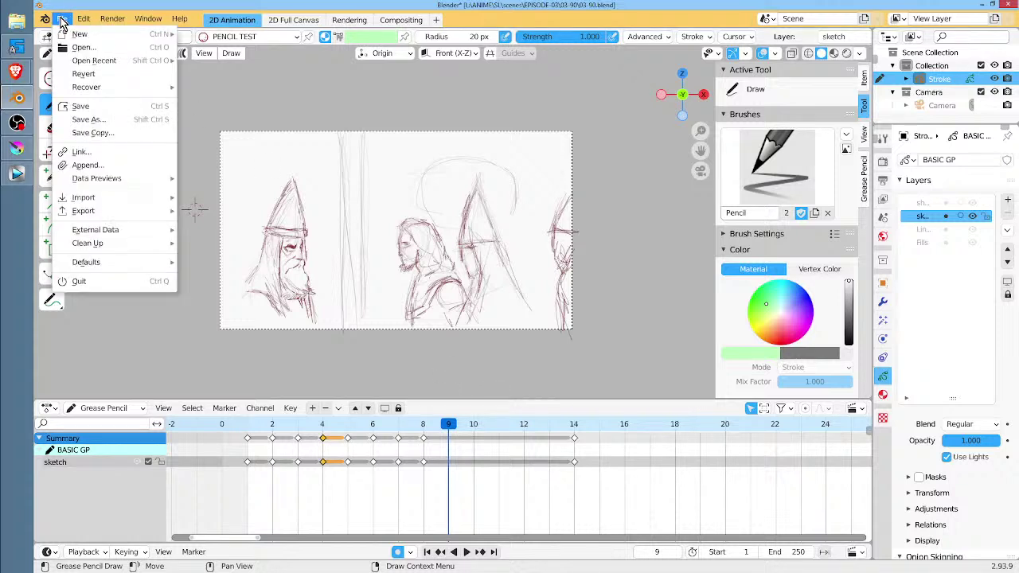
click(89, 105)
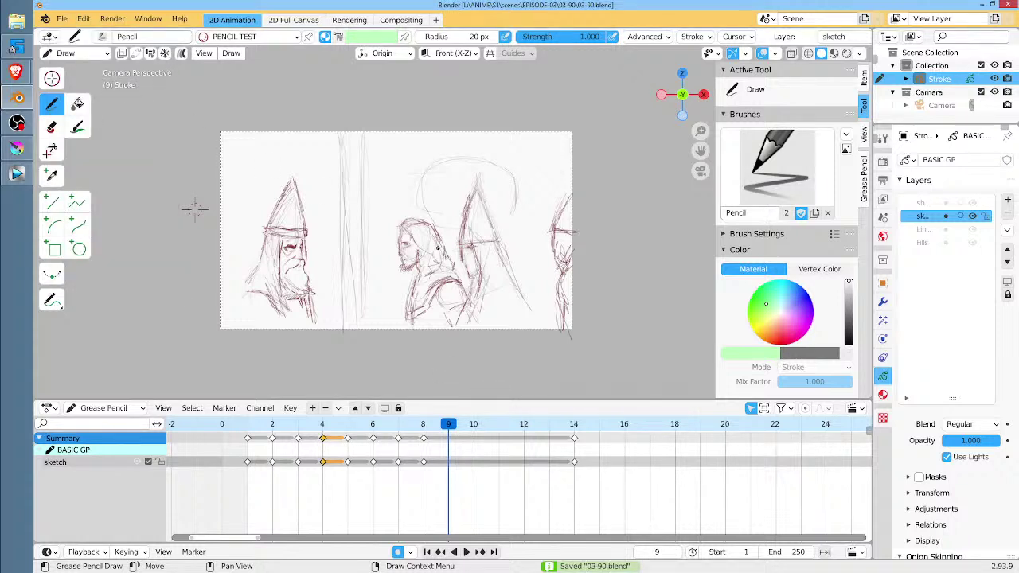
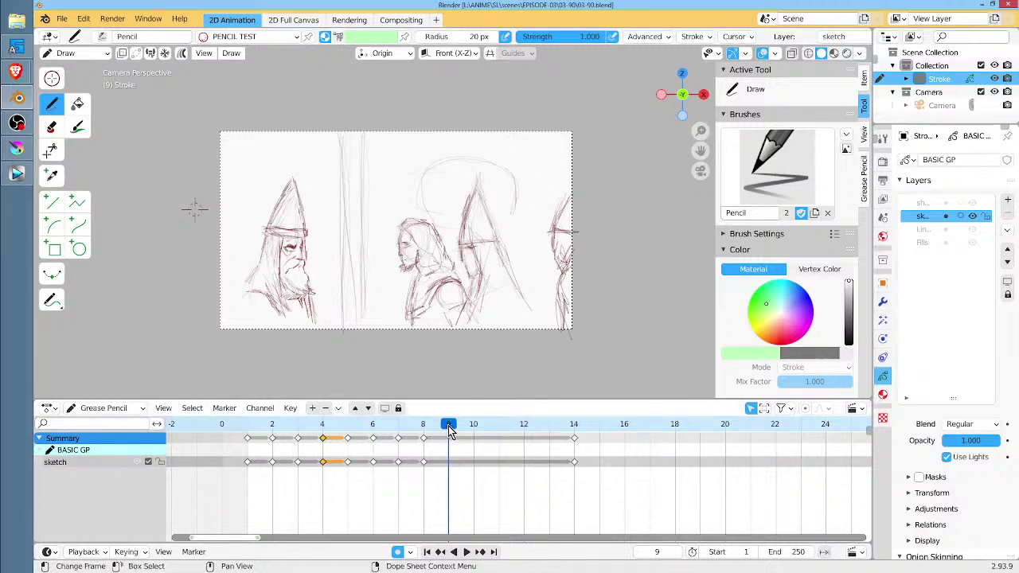
Review the storyboard sketches from frame 1 to frame 4, then return to frames 2 and 3 for a closer look.
key(shift+ctrl+space)
mouse_move(246, 437)
mouse_down()
mouse_move(270, 433)
mouse_move(257, 434)
mouse_up()
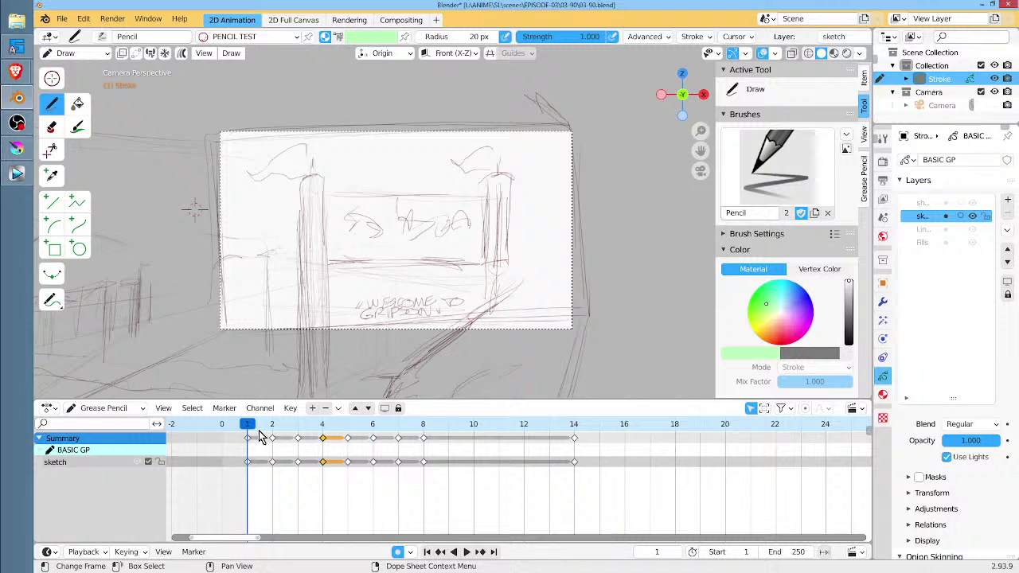
key(space)
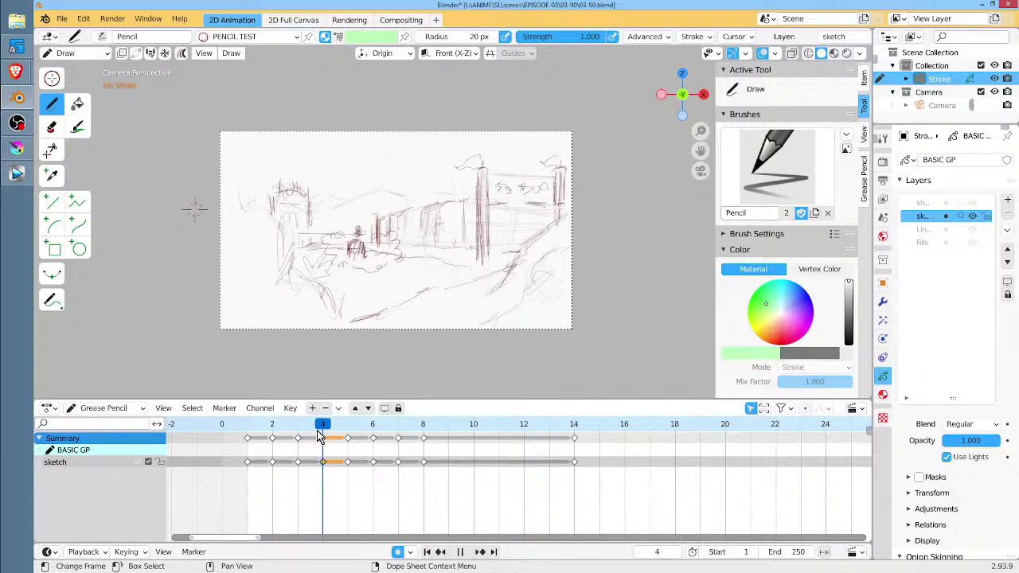
click(297, 434)
mouse_move(296, 430)
mouse_down()
mouse_move(405, 448)
mouse_move(250, 433)
mouse_move(268, 438)
mouse_up()
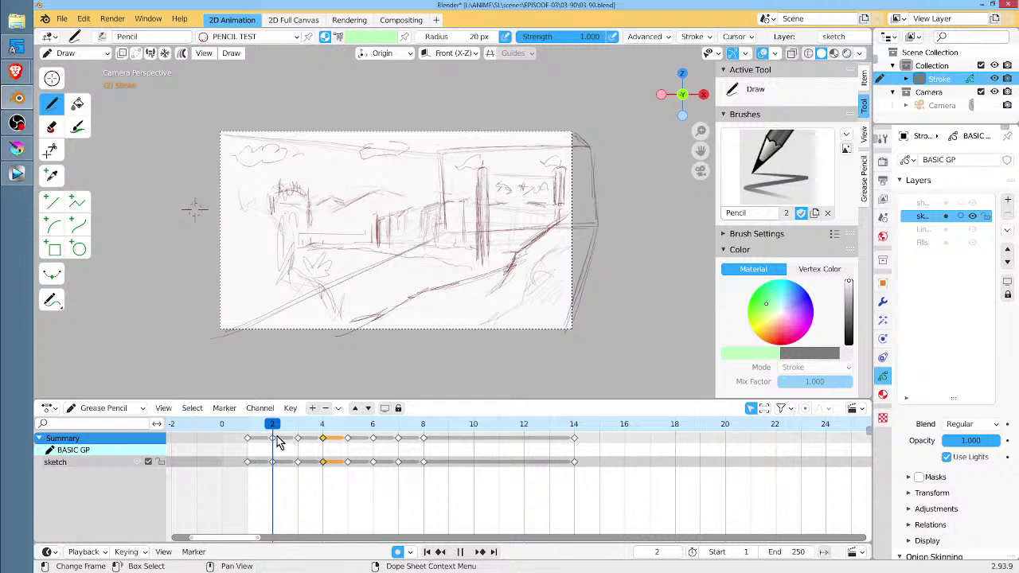
click(288, 443)
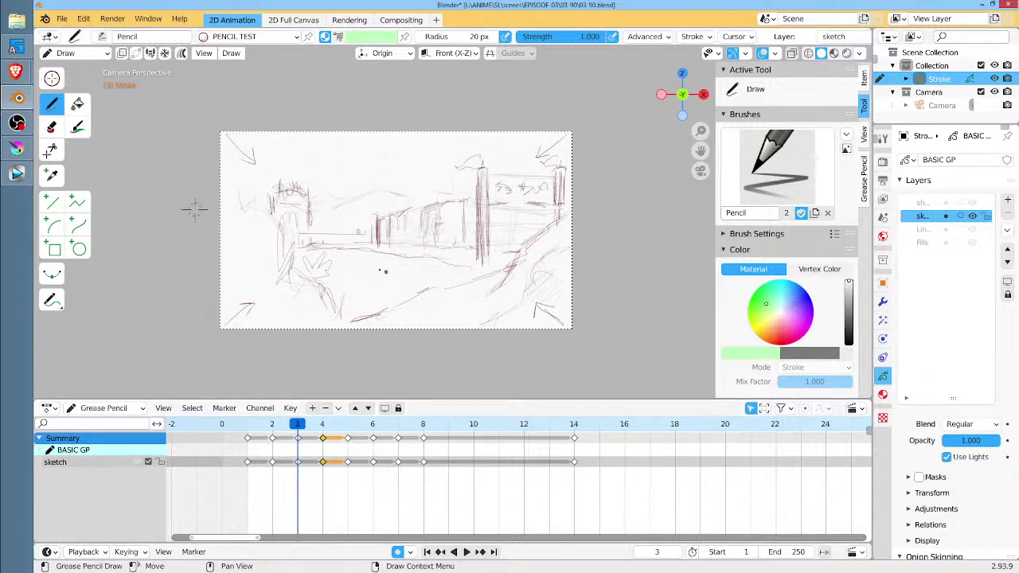
key(Escape)
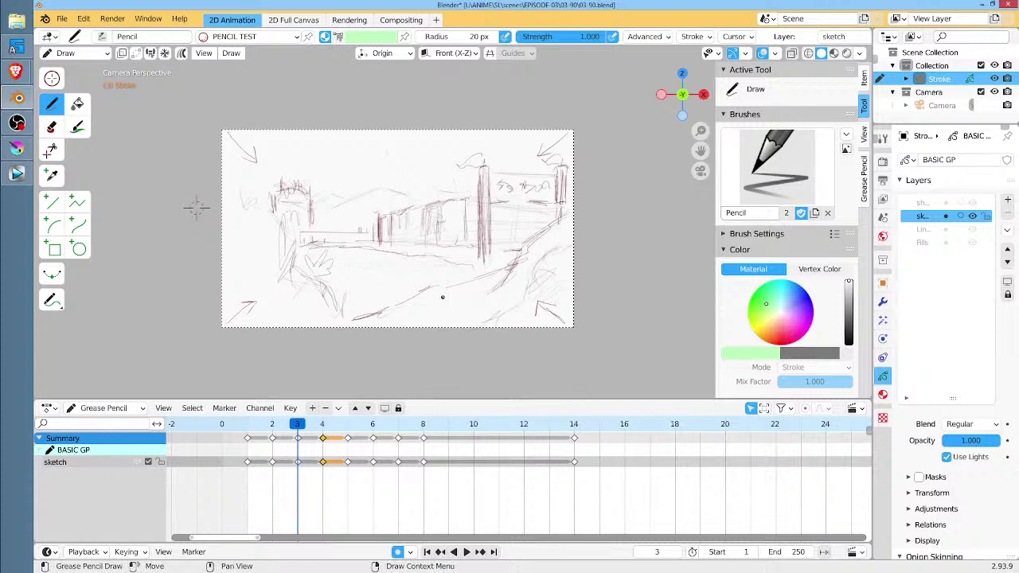
scroll(443, 296, up, 1)
scroll(187, 208, up, 1)
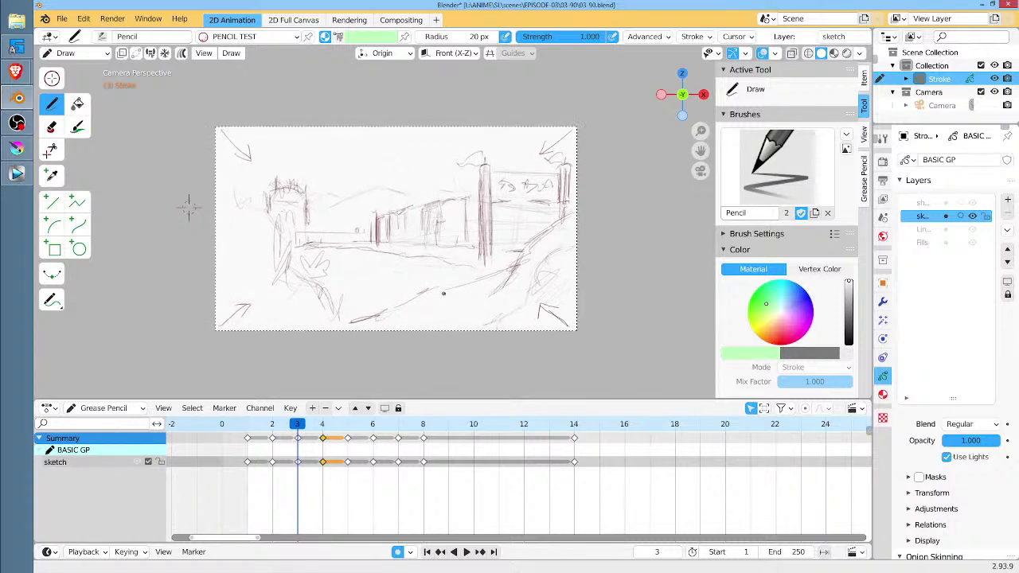
On frame 6, draw curved shoulder outlines on both sides below the close-up face.
key(space)
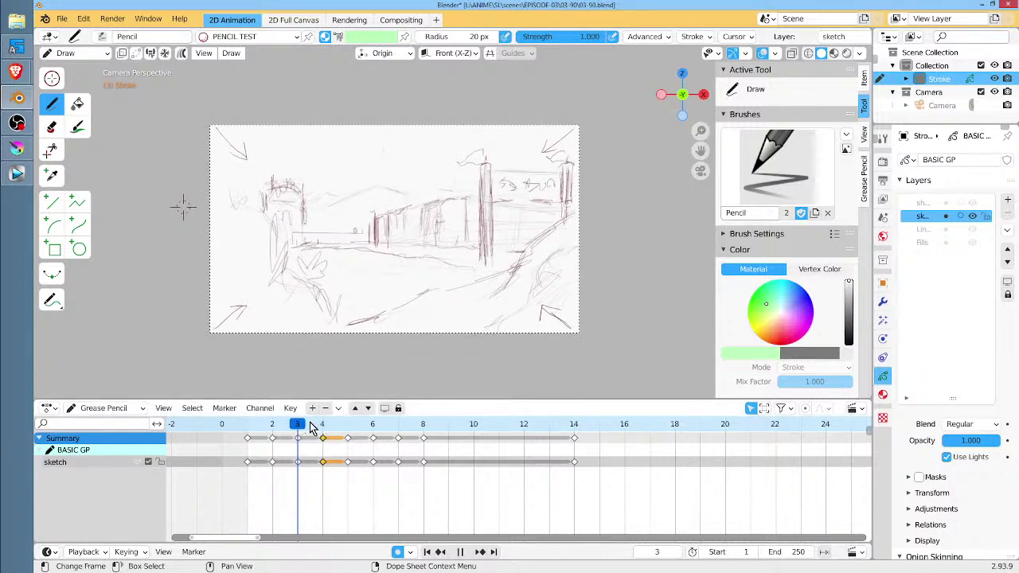
mouse_move(317, 427)
mouse_down()
mouse_move(350, 425)
mouse_move(273, 427)
mouse_move(374, 440)
mouse_up()
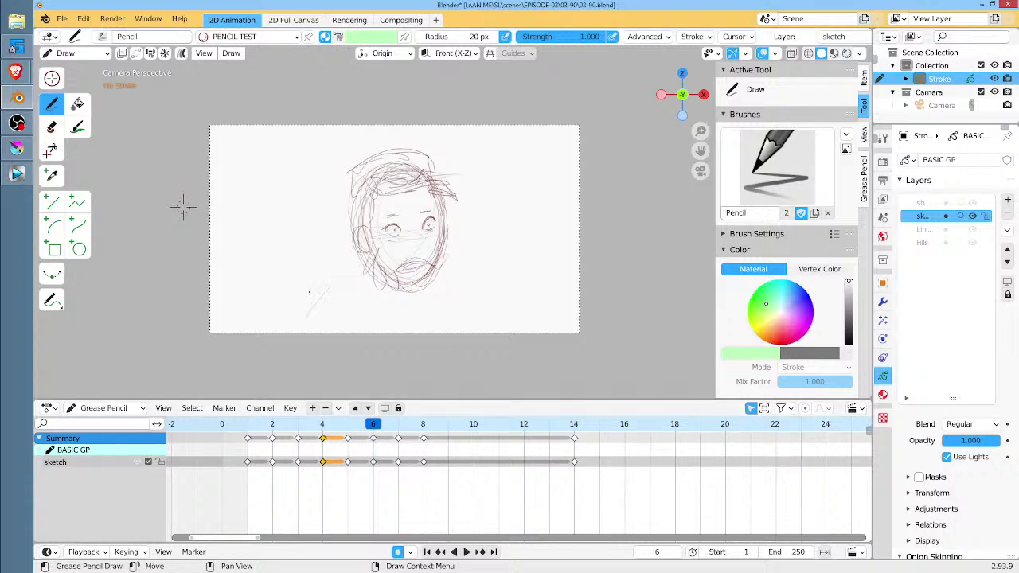
mouse_move(342, 270)
mouse_down()
mouse_move(294, 323)
mouse_move(303, 306)
mouse_up()
mouse_move(447, 256)
mouse_down()
mouse_move(489, 274)
mouse_move(497, 303)
mouse_up()
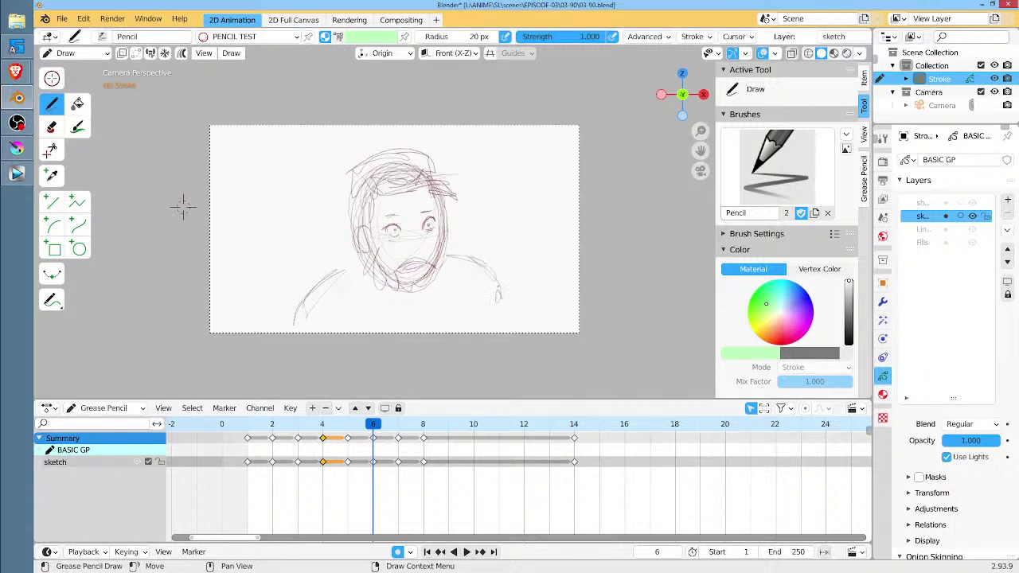
drag(481, 263, 506, 307)
drag(336, 270, 303, 323)
Move the frame 8 keyframe to frame 9, and duplicate the frame 7 keyframe onto frame 8.
key(space)
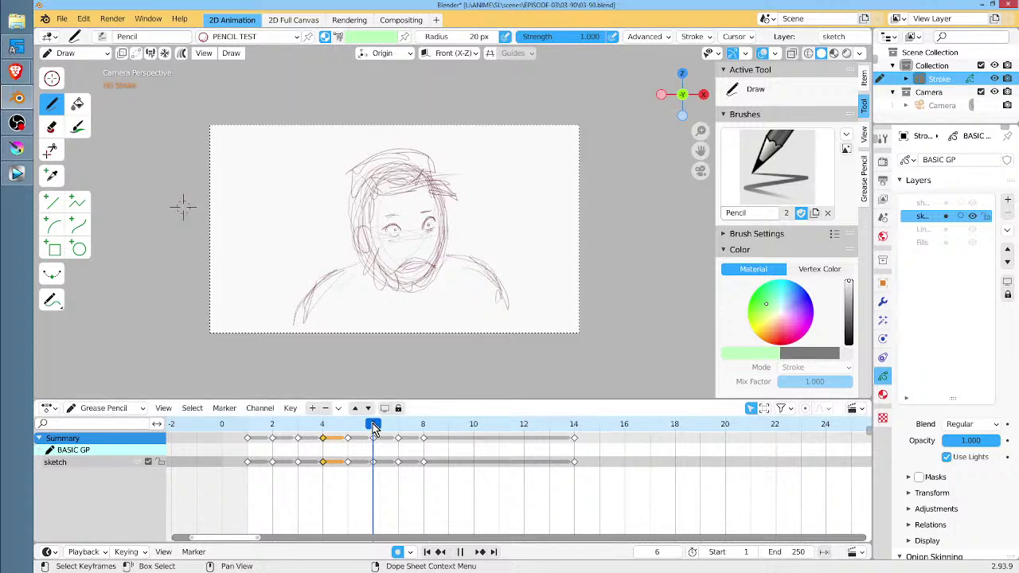
mouse_move(377, 429)
mouse_down()
mouse_move(416, 436)
mouse_move(399, 434)
mouse_up()
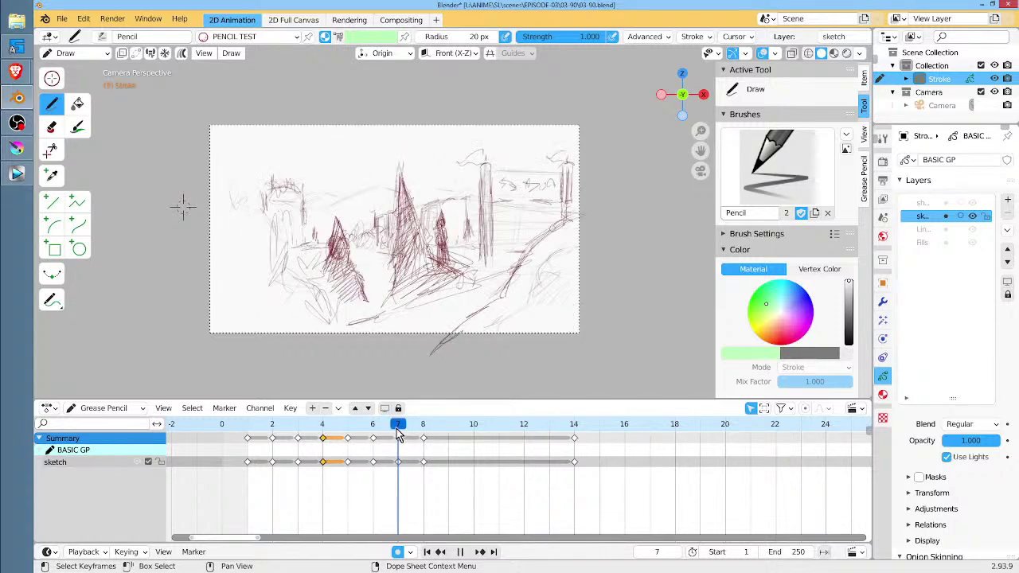
key(space)
click(423, 462)
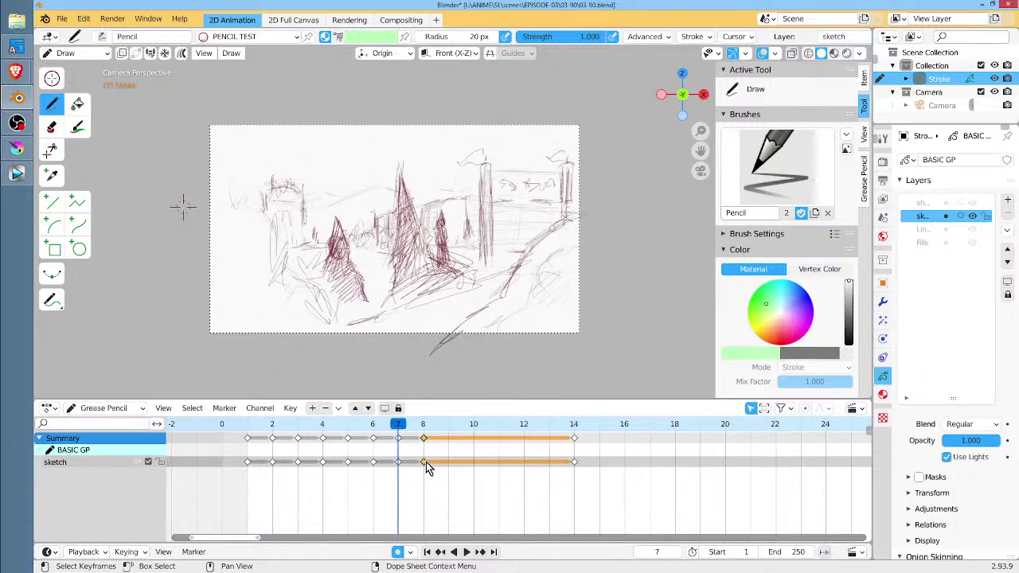
drag(423, 462, 450, 466)
click(399, 462)
key(shift+d)
click(422, 462)
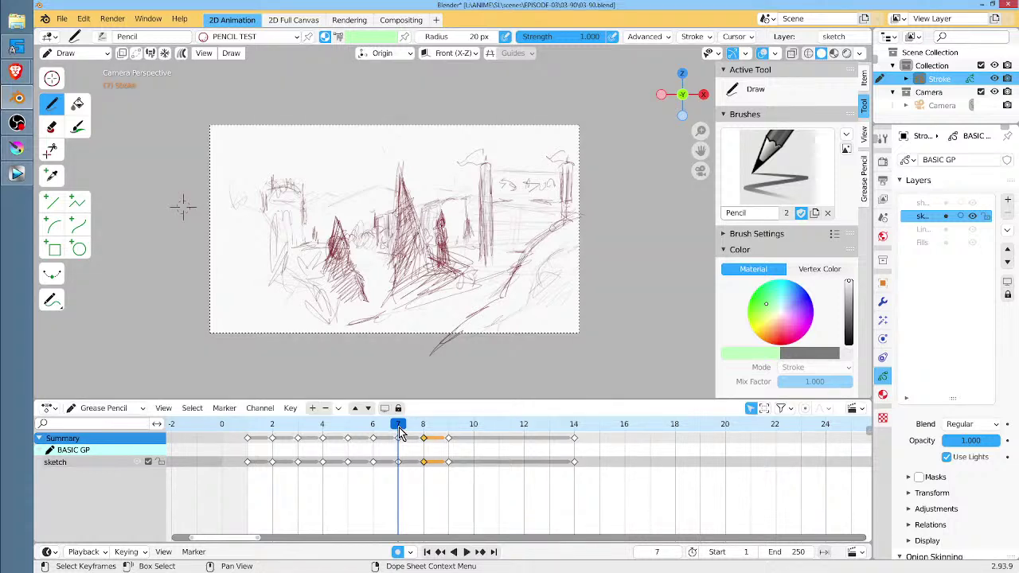
On frame 7, select the tall central tree's linked strokes and scale them by about 1.28 around a 3D cursor placed near the smaller left tree.
key(Tab)
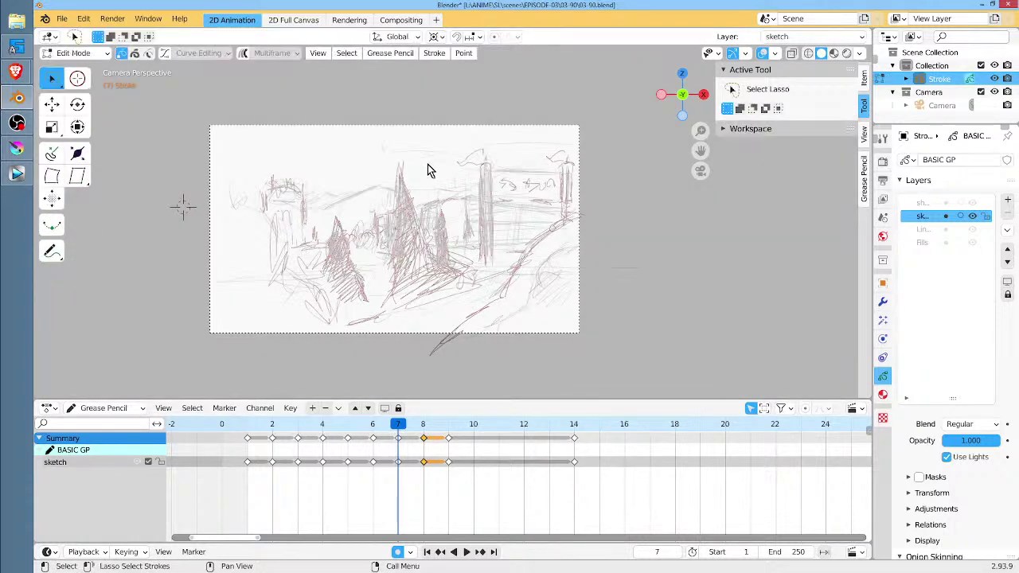
mouse_move(414, 153)
mouse_down()
mouse_move(387, 170)
mouse_move(410, 188)
mouse_up()
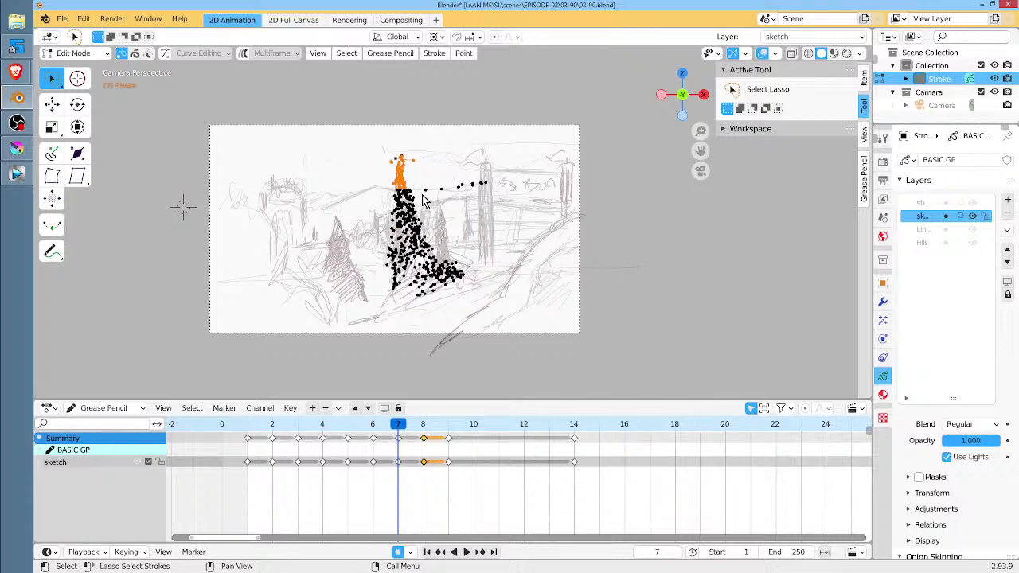
key(ctrl+l)
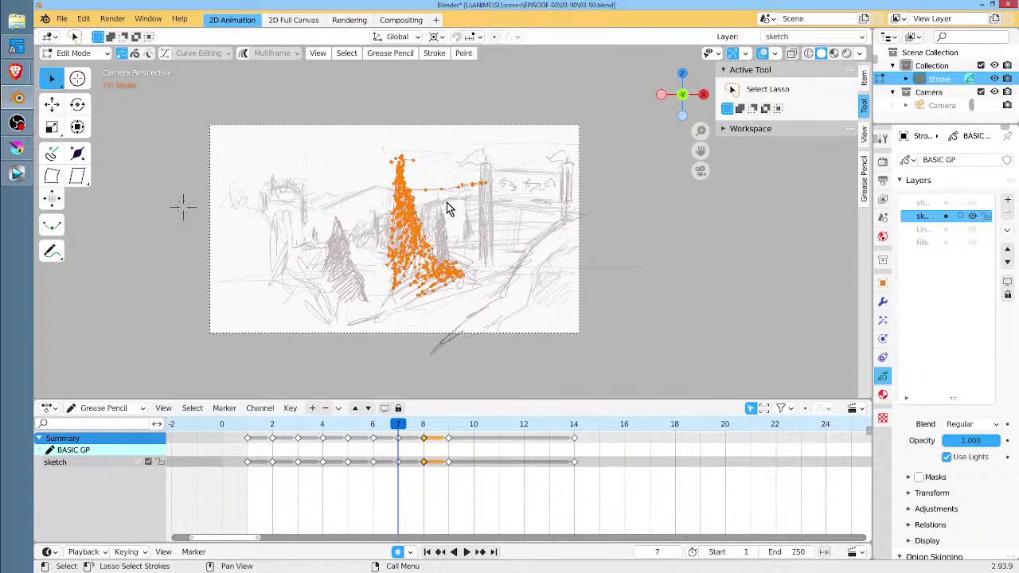
key(s)
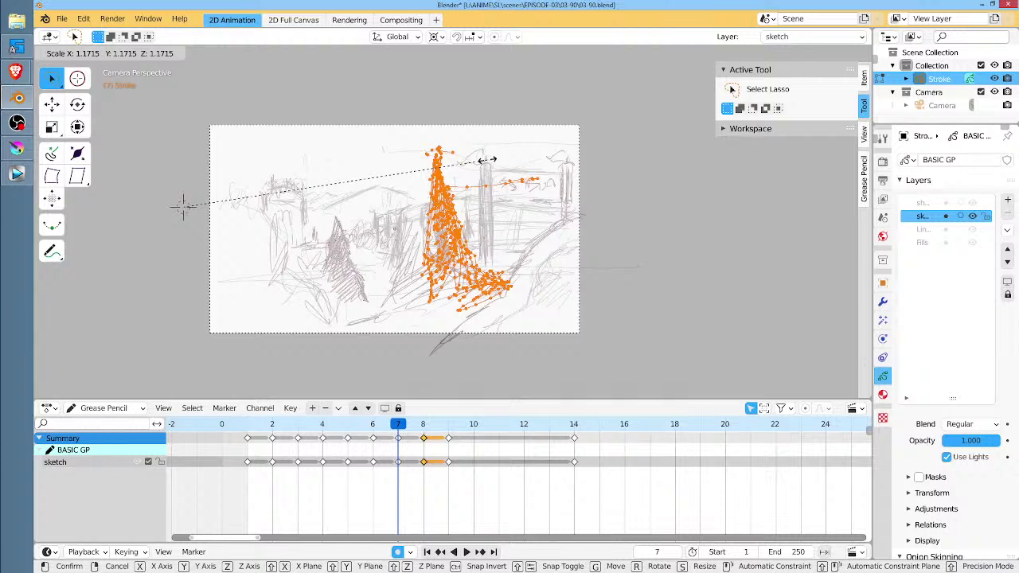
key(Escape)
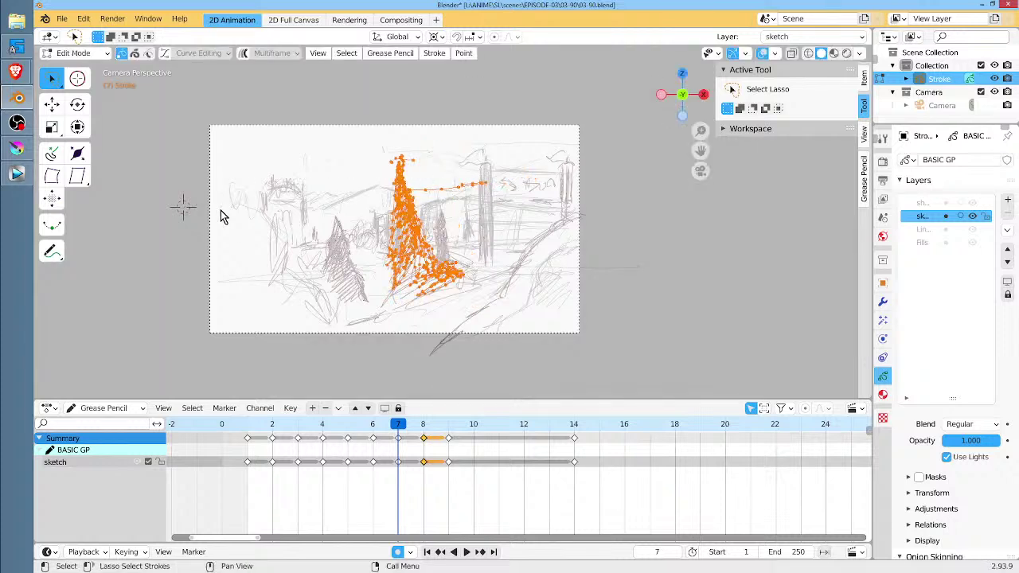
click(77, 78)
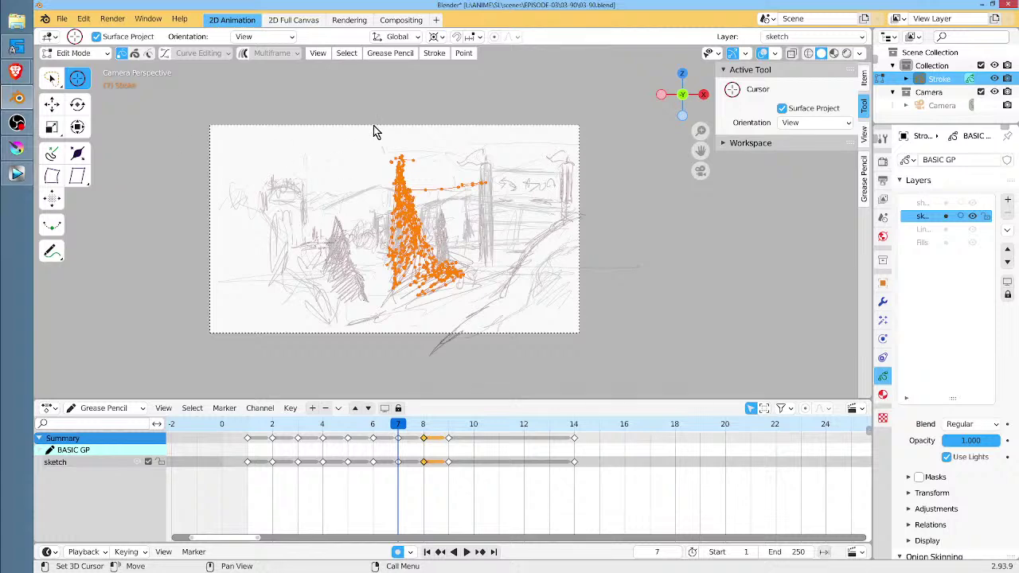
click(51, 79)
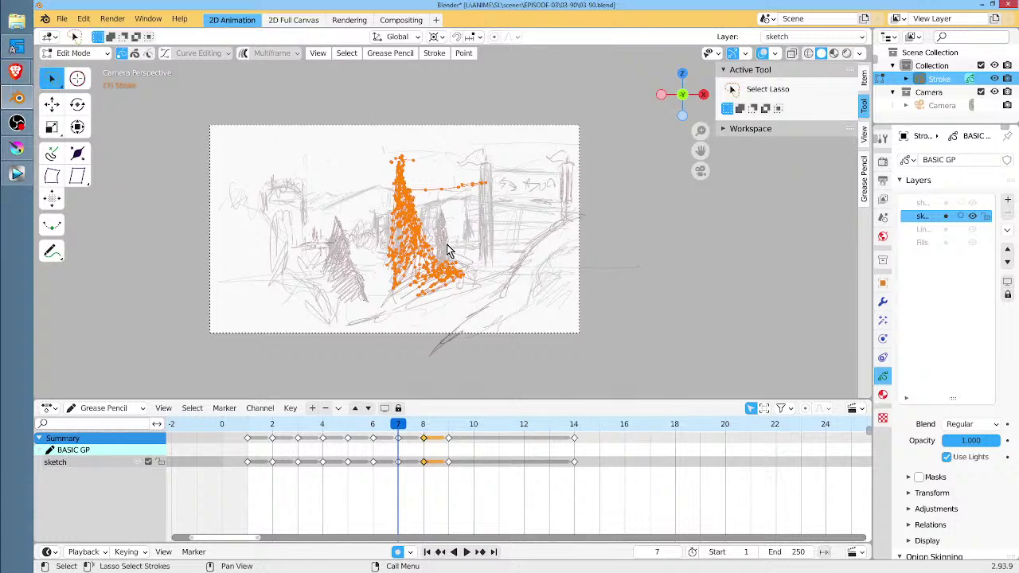
key(s)
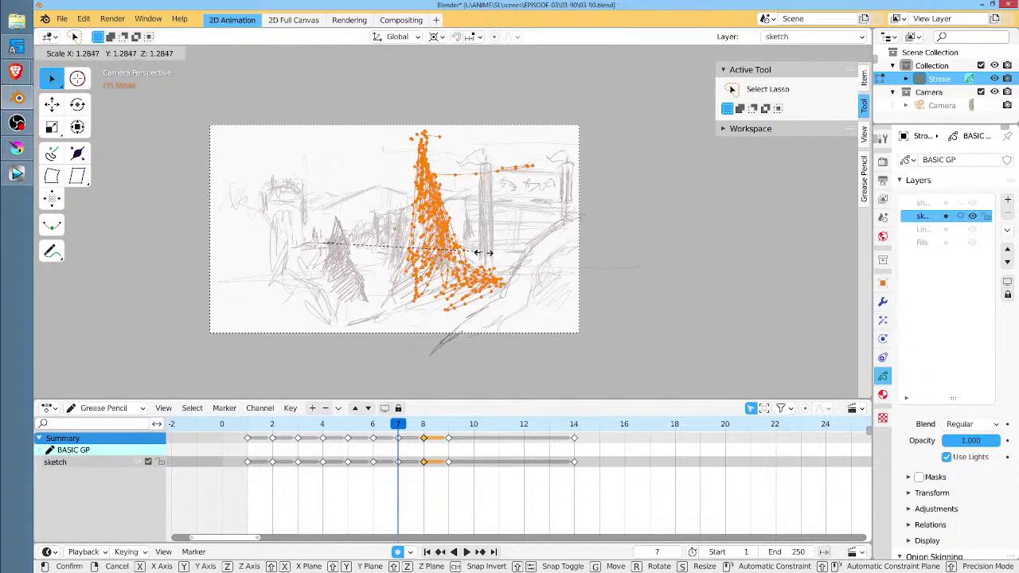
click(484, 252)
Select the stroke points inside the smaller left tree on frame 7.
click(344, 240)
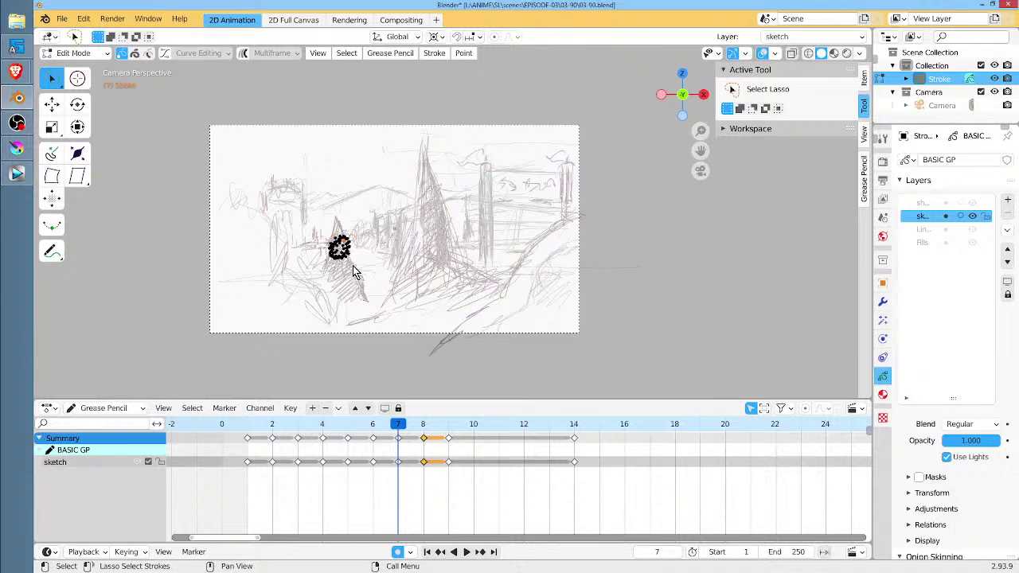
mouse_move(342, 217)
mouse_down()
mouse_move(348, 250)
mouse_move(345, 226)
mouse_up()
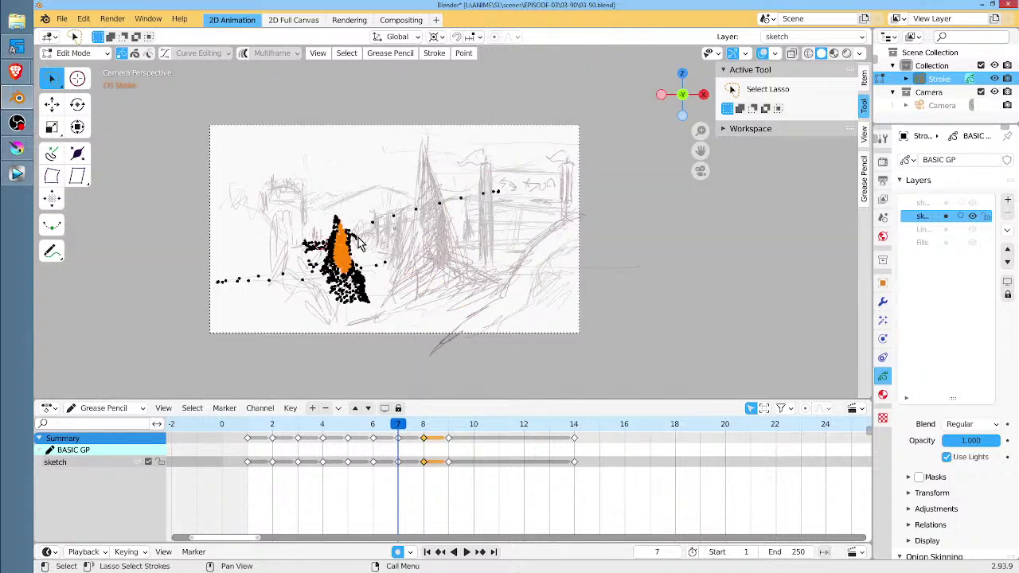
key(g)
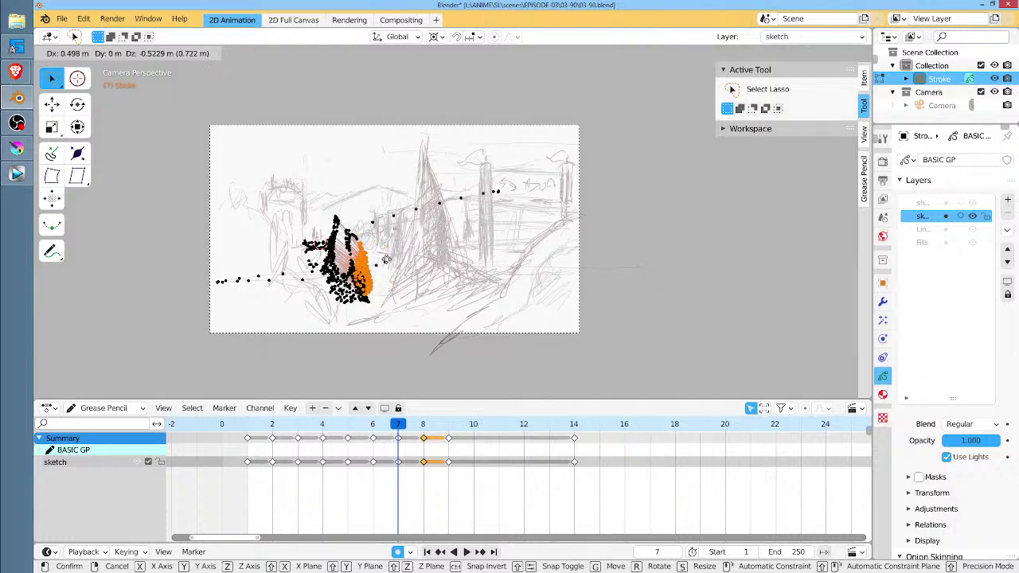
key(Escape)
key(x)
click(432, 107)
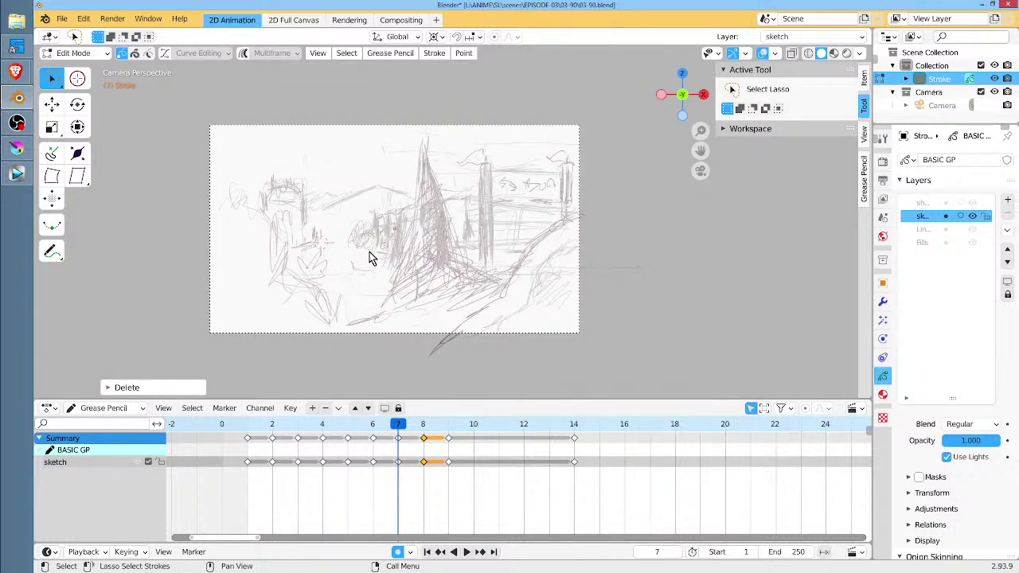
key(ctrl+z)
key(ctrl+z)
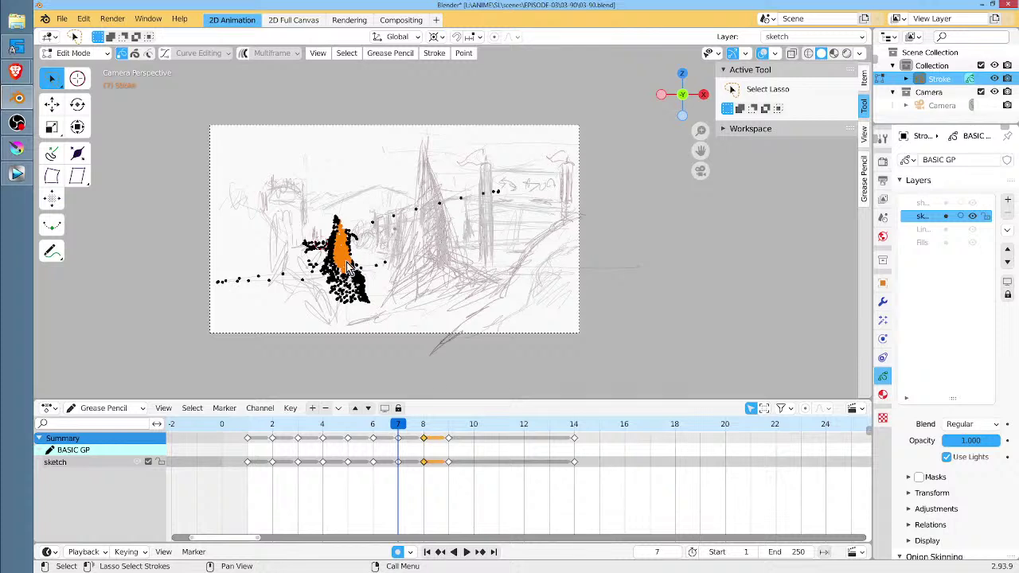
Extend the selection to the left tree's complete strokes and scale them by about 1.2 around the 3D cursor.
key(a)
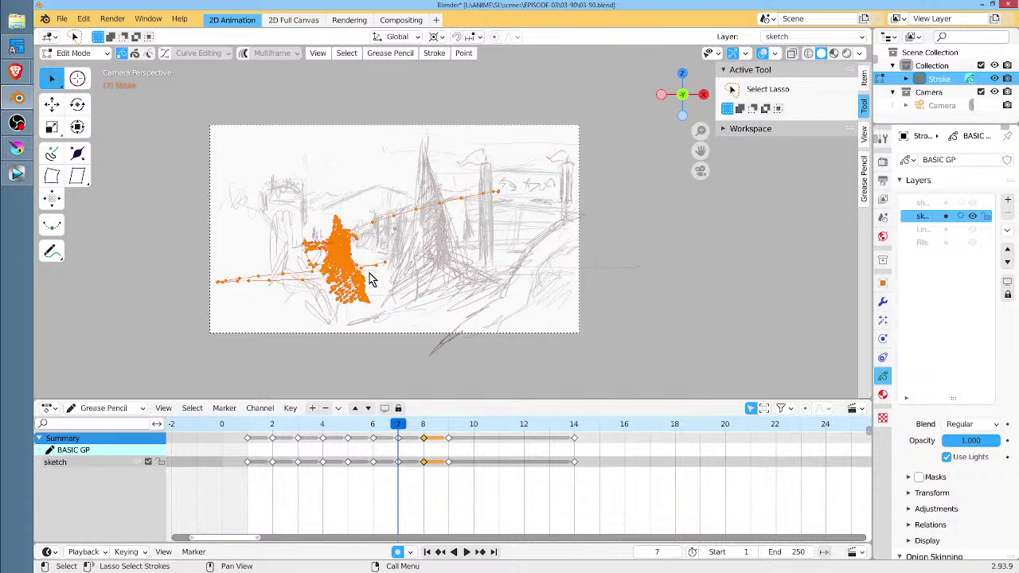
key(s)
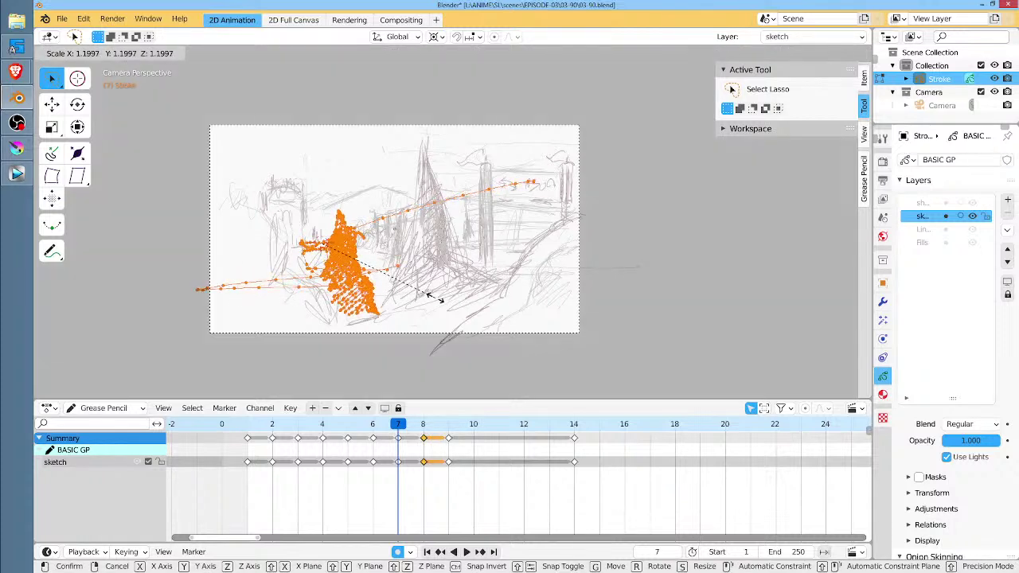
click(434, 296)
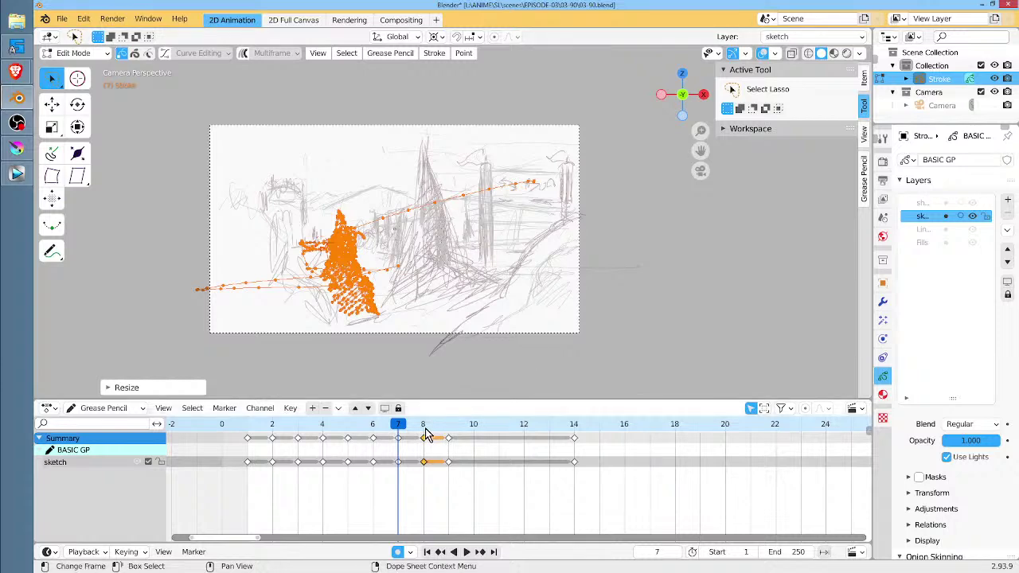
On frame 7, sketch a small dark tree beside the tall central tree in Draw mode and erase the heavy shading on the central tree's right side.
key(Tab)
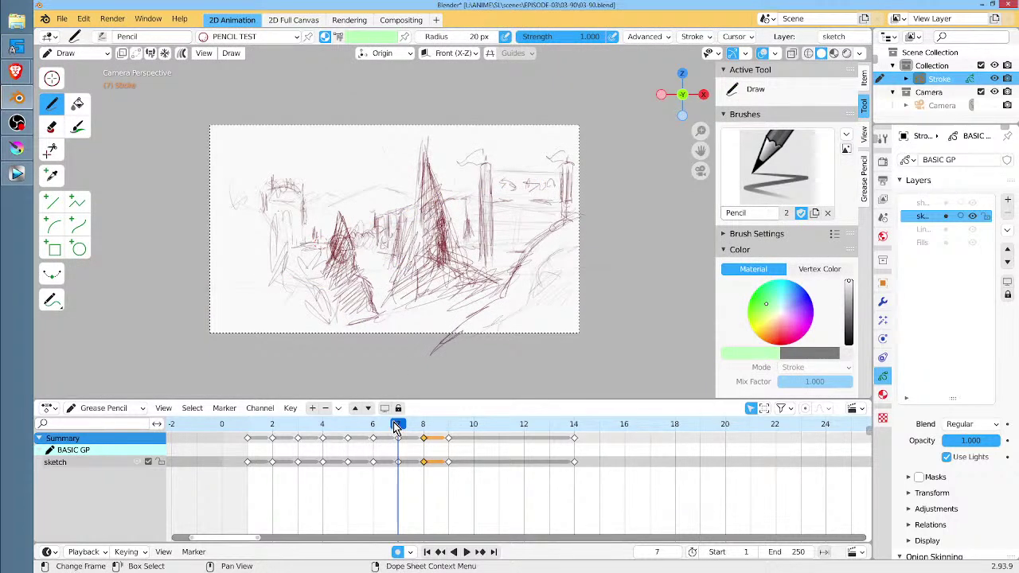
mouse_move(396, 424)
mouse_down()
mouse_move(379, 430)
mouse_move(423, 430)
mouse_move(398, 433)
mouse_up()
mouse_move(399, 428)
mouse_down()
mouse_move(374, 430)
mouse_move(420, 430)
mouse_move(402, 432)
mouse_up()
drag(462, 215, 473, 267)
drag(463, 233, 470, 266)
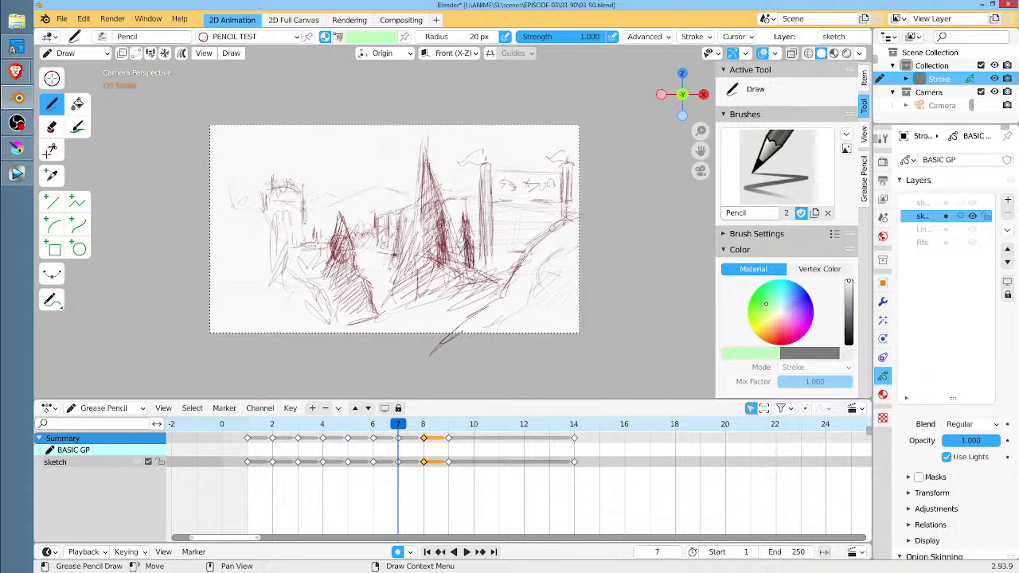
key(space)
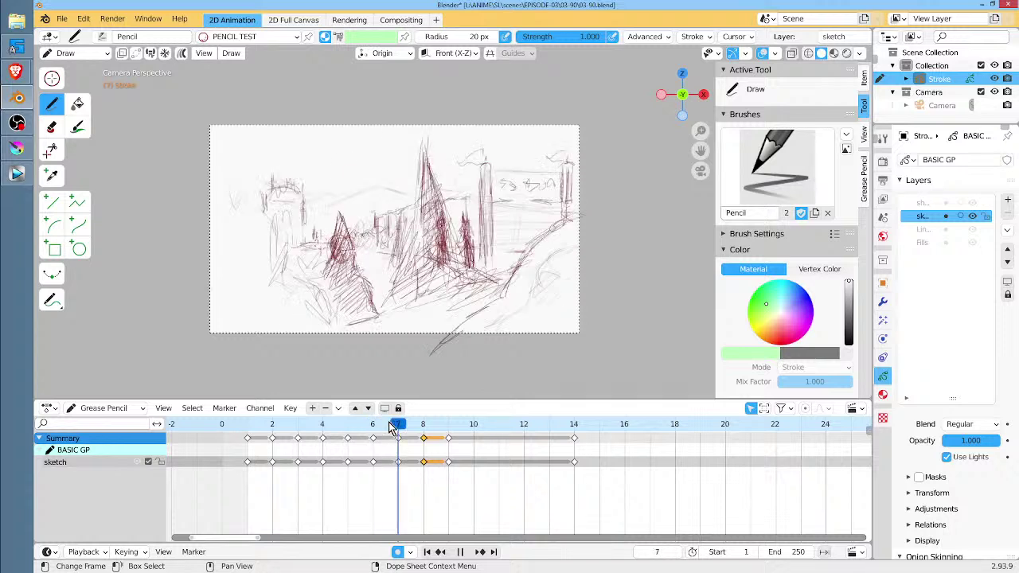
key(space)
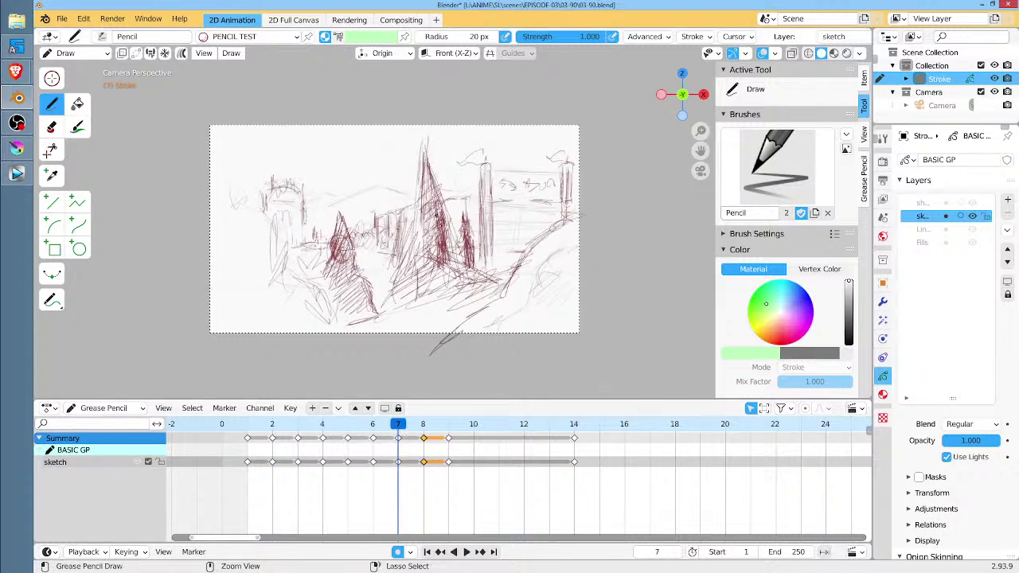
mouse_move(436, 220)
mouse_down()
mouse_move(436, 257)
mouse_move(451, 266)
mouse_up()
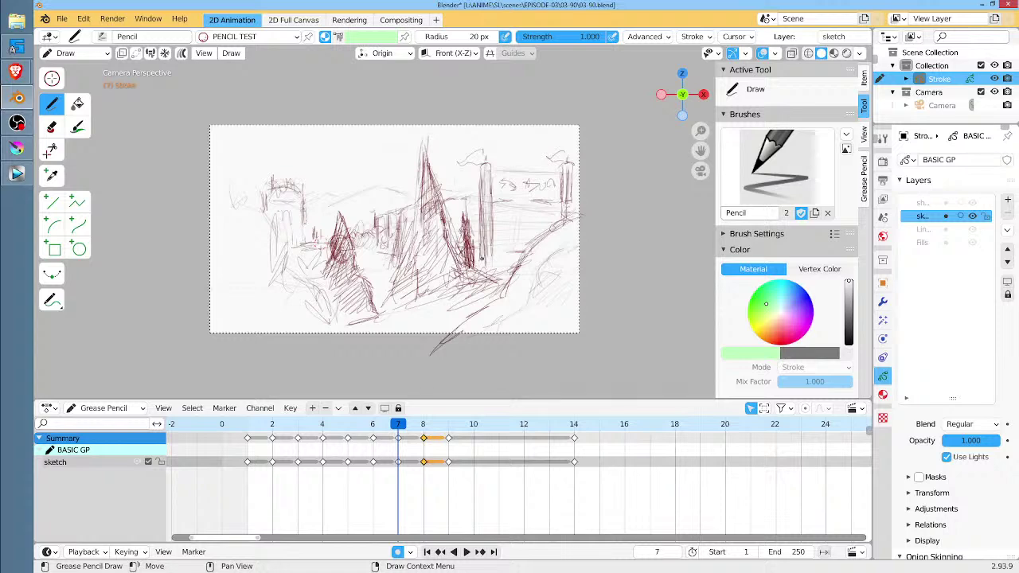
Flip back and forth between frames 7 and 8 to compare the tree positions and sizes in the push-in.
key(Left)
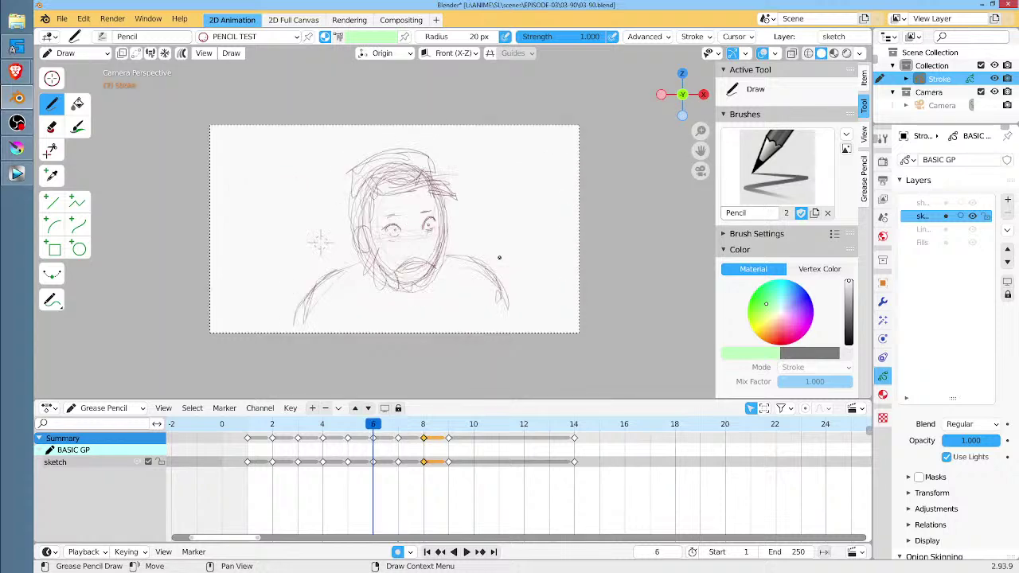
key(Right)
key(Right)
key(Left)
key(Right)
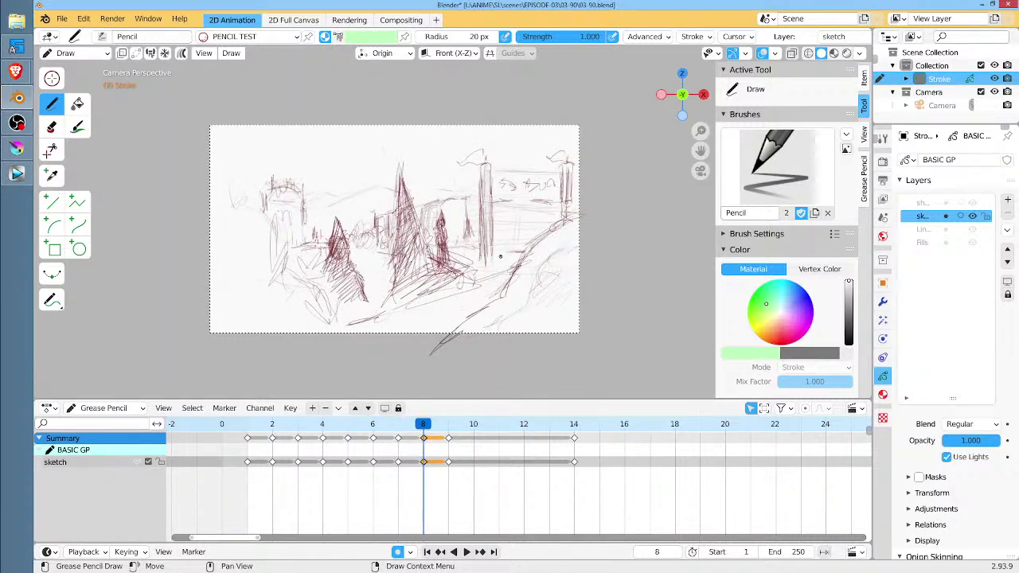
key(Left)
key(Right)
key(Left)
key(Right)
key(Left)
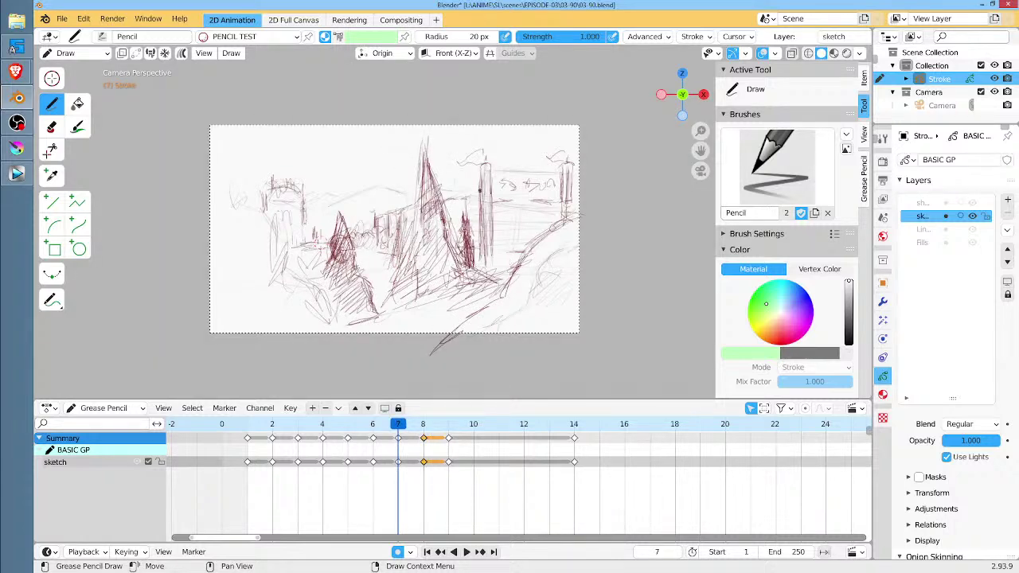
On frame 7, add the central tree's upper strokes and the small right tree's strokes to the selected left tree and scale them down around the 3D cursor.
key(Tab)
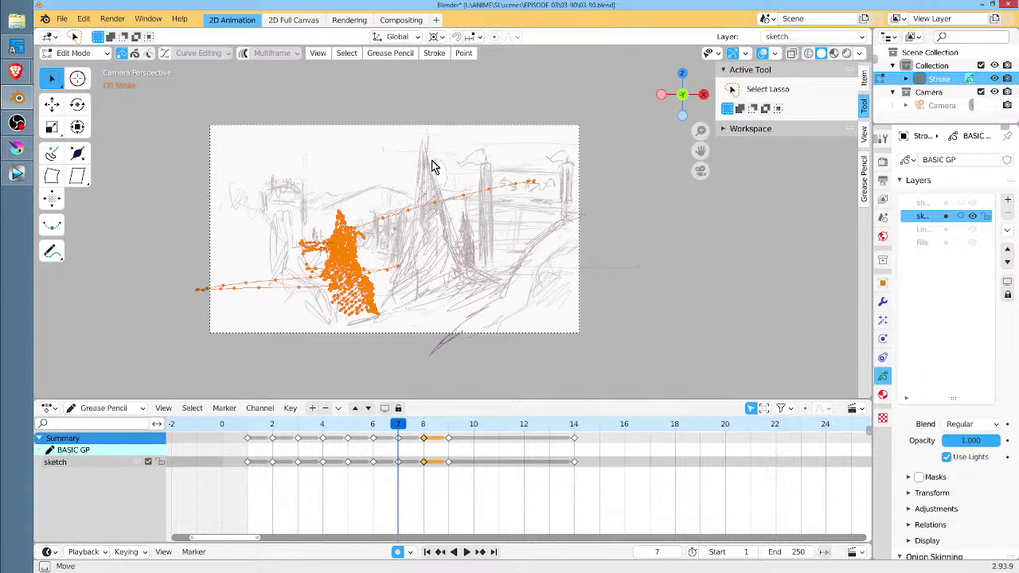
ctrl+drag(433, 161, 436, 163)
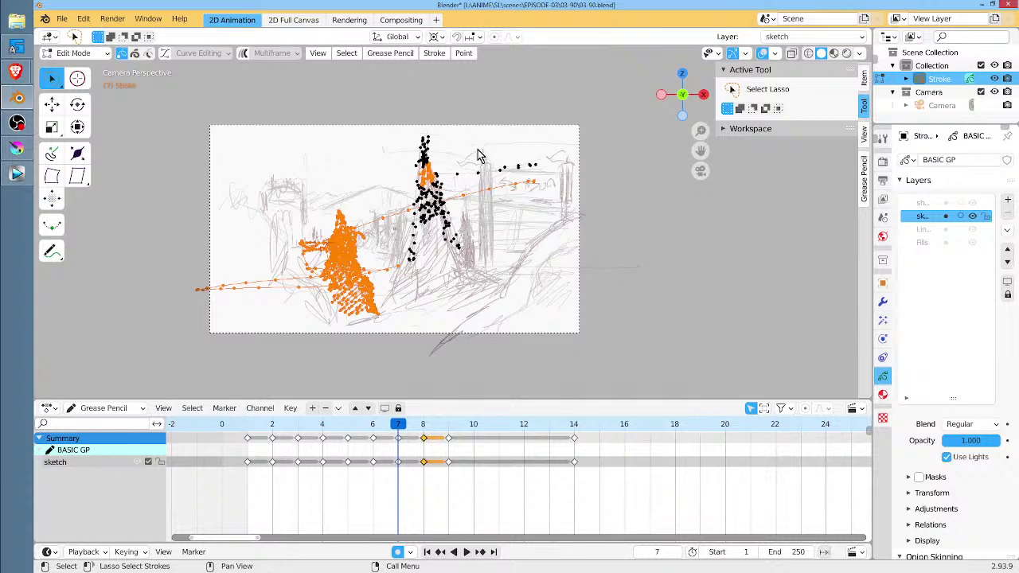
shift+click(474, 239)
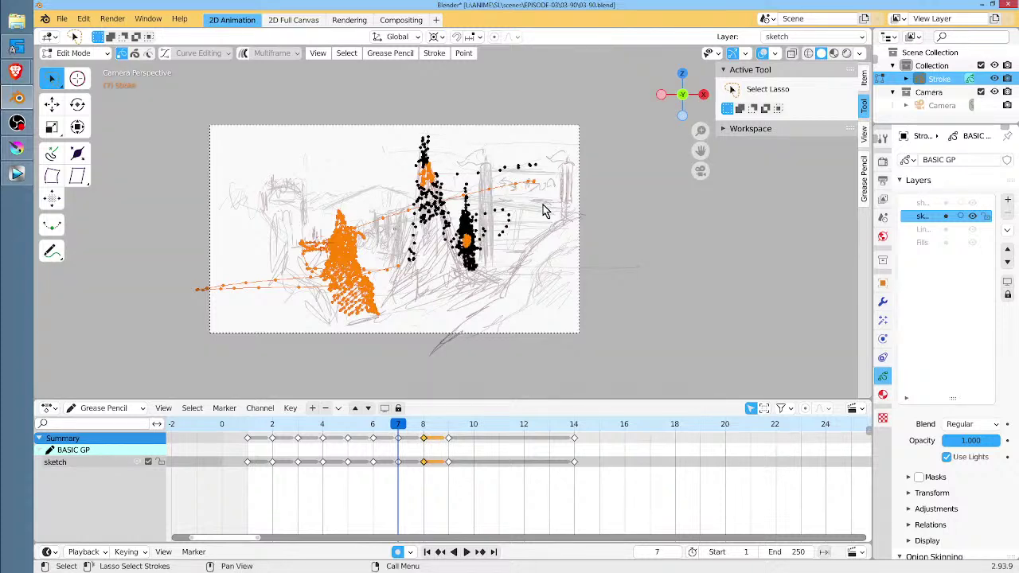
key(ctrl+l)
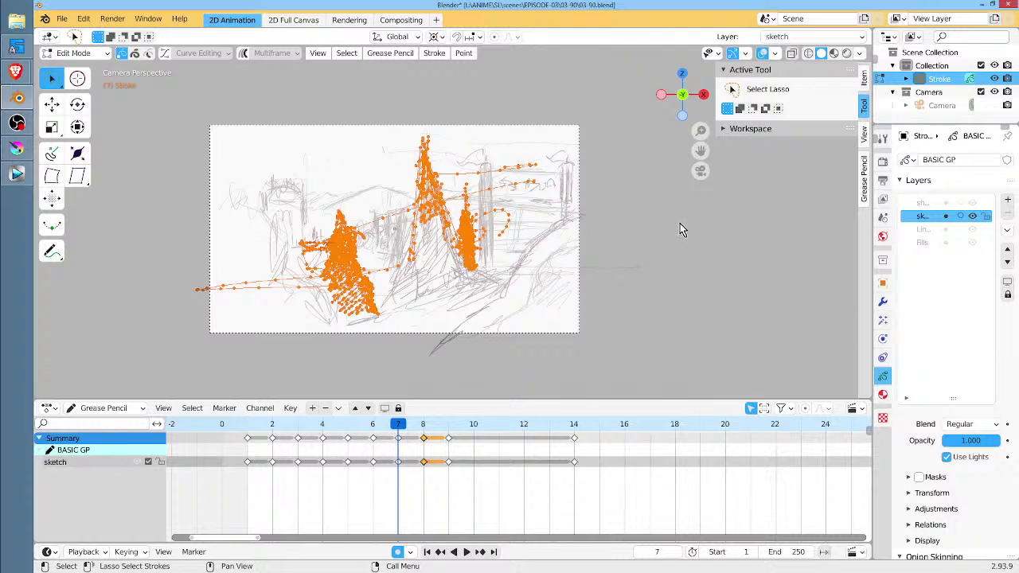
key(s)
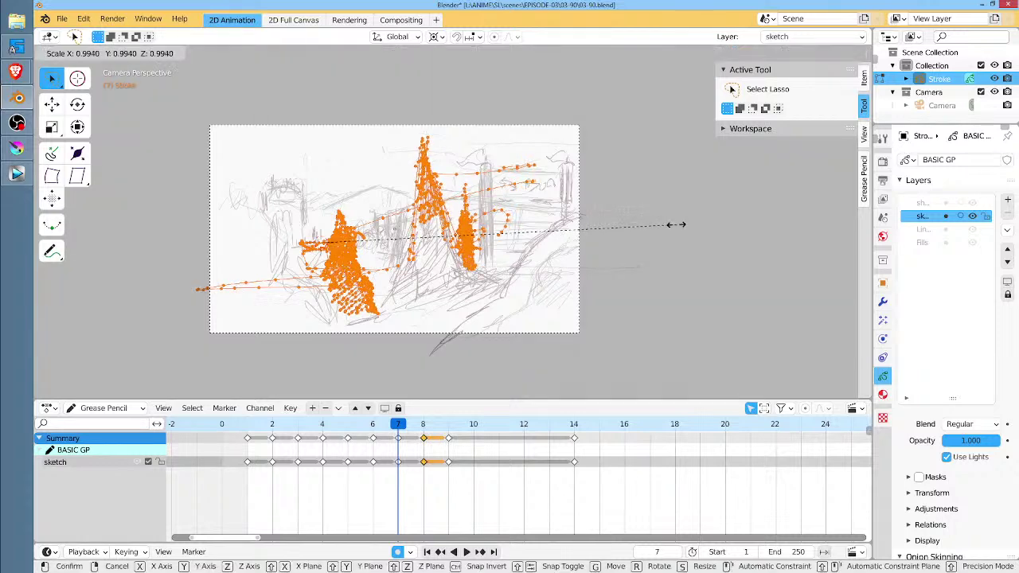
click(637, 252)
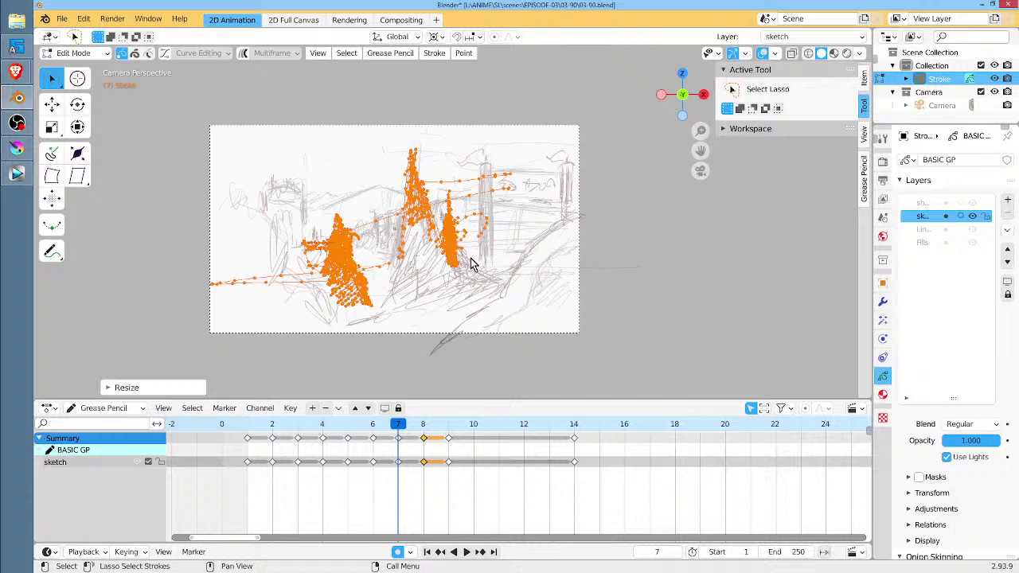
Select the complete strokes at the central tree's lower right on frame 7 and scale them down around the 3D cursor.
drag(437, 271, 433, 278)
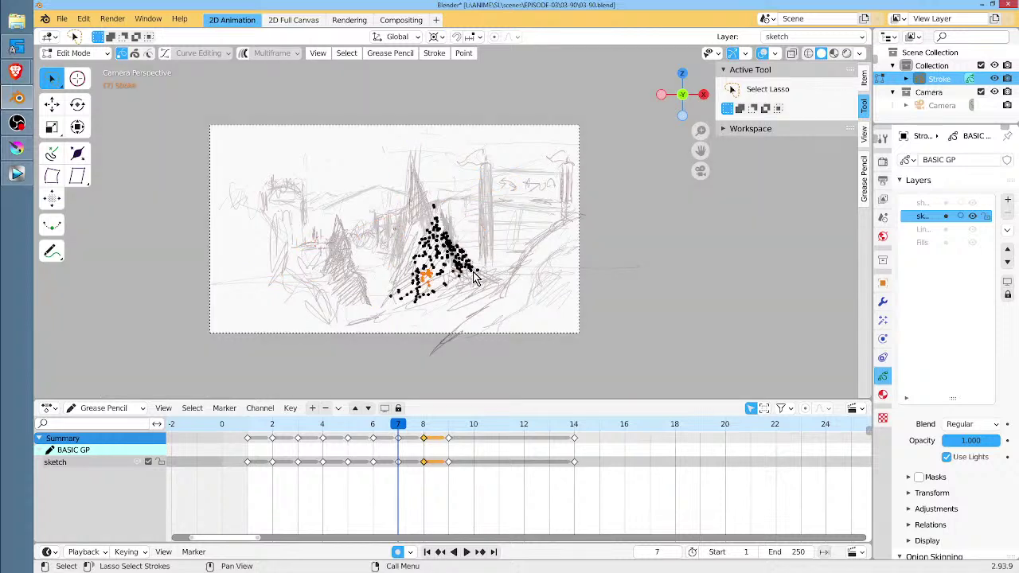
key(ctrl+z)
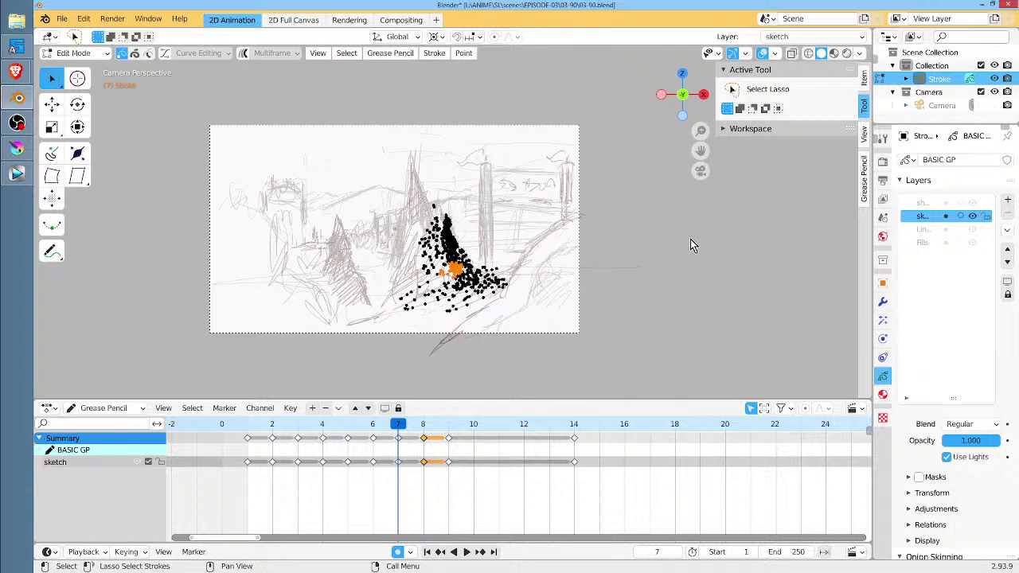
key(a)
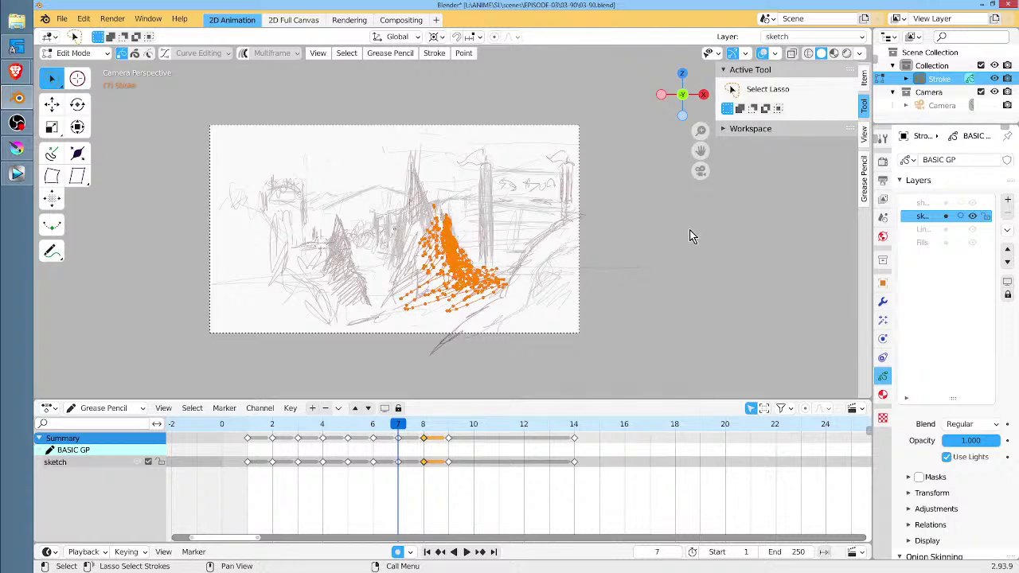
key(s)
click(641, 242)
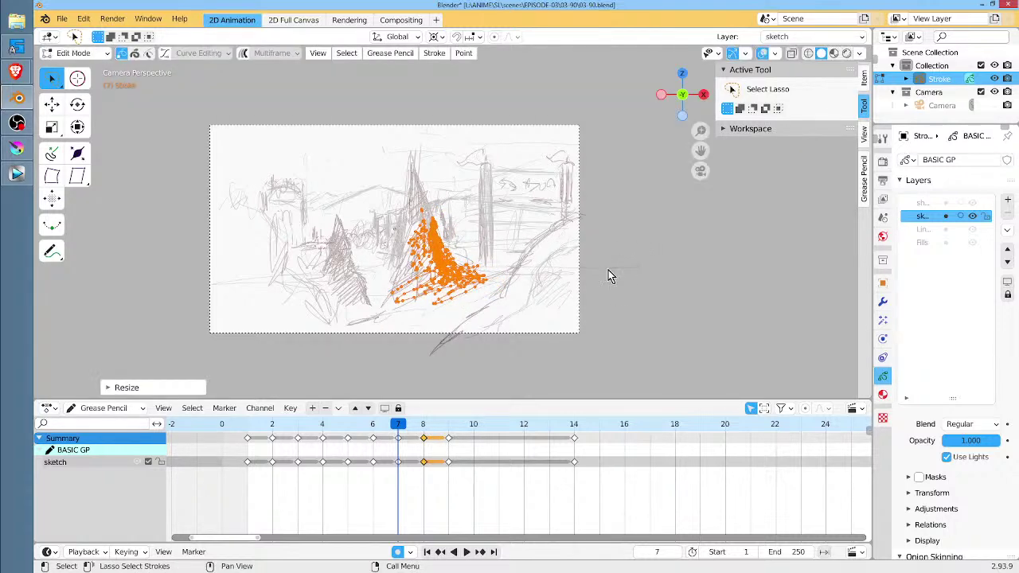
Return to Draw mode, go to frame 11 and save the file.
key(Tab)
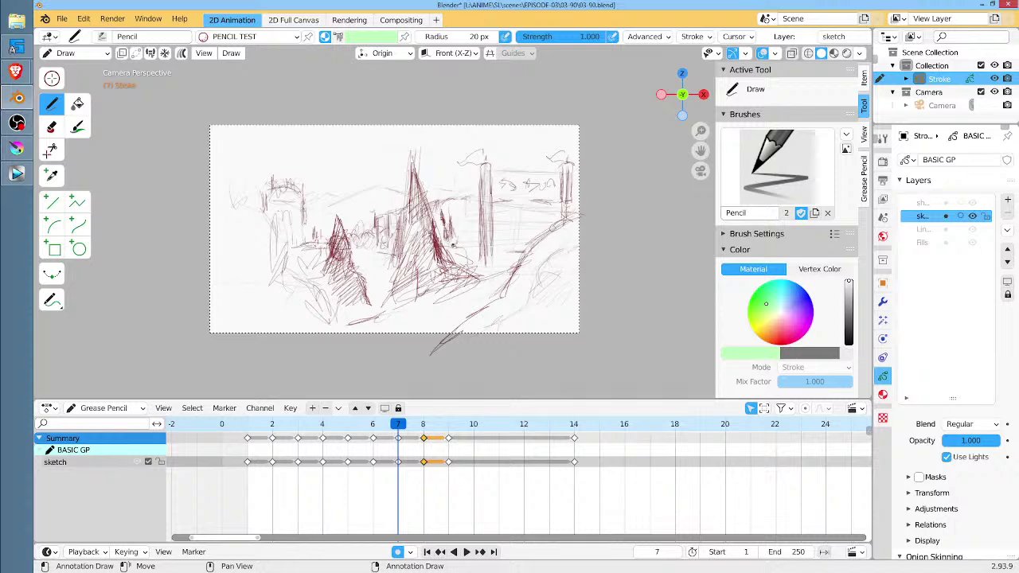
mouse_move(398, 427)
mouse_down()
mouse_move(376, 427)
mouse_move(424, 442)
mouse_move(524, 445)
mouse_move(297, 433)
mouse_move(498, 438)
mouse_up()
key(ctrl+s)
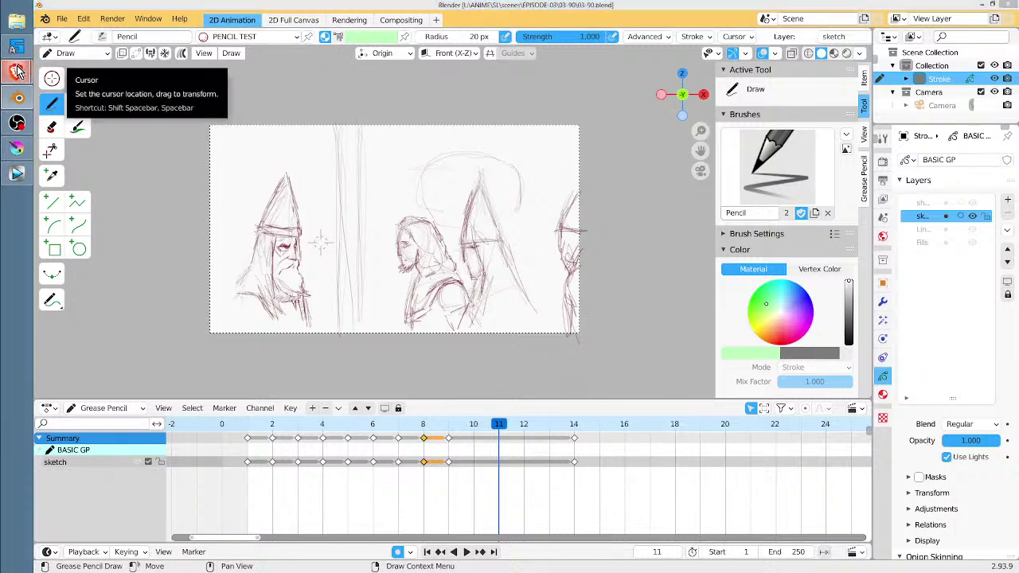
Switch to the ScreenWriter Cloud screenplay in the browser and read the EXT VESPAR scene up to the tavern dialogue.
mouse_move(15, 71)
click(128, 98)
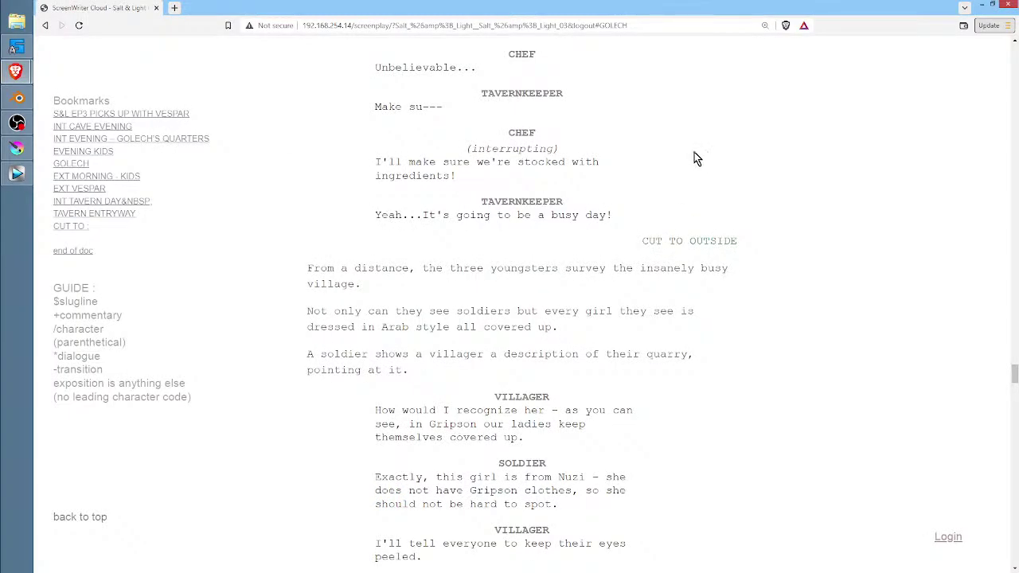
scroll(694, 154, up, 2)
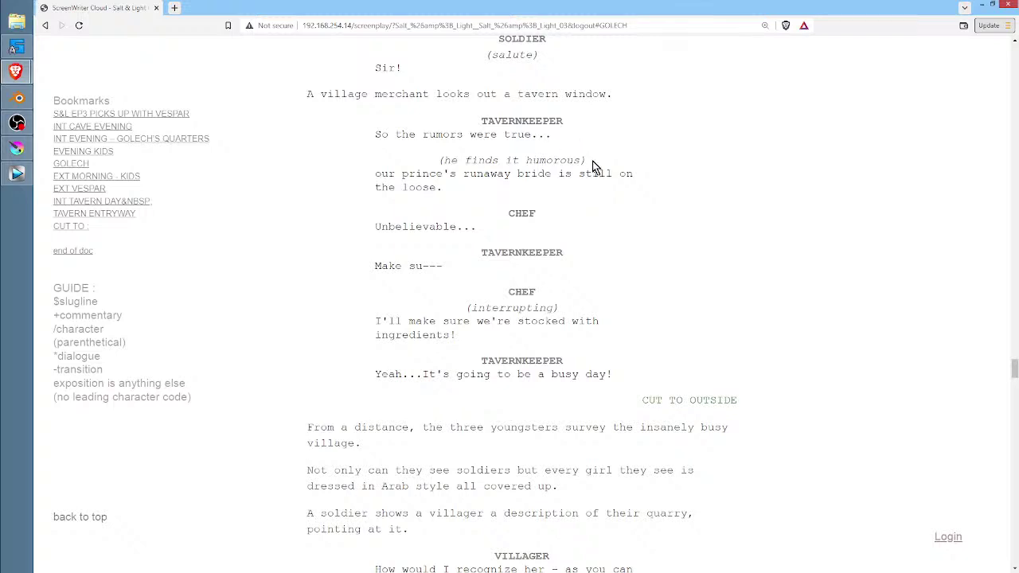
scroll(605, 179, up, 3)
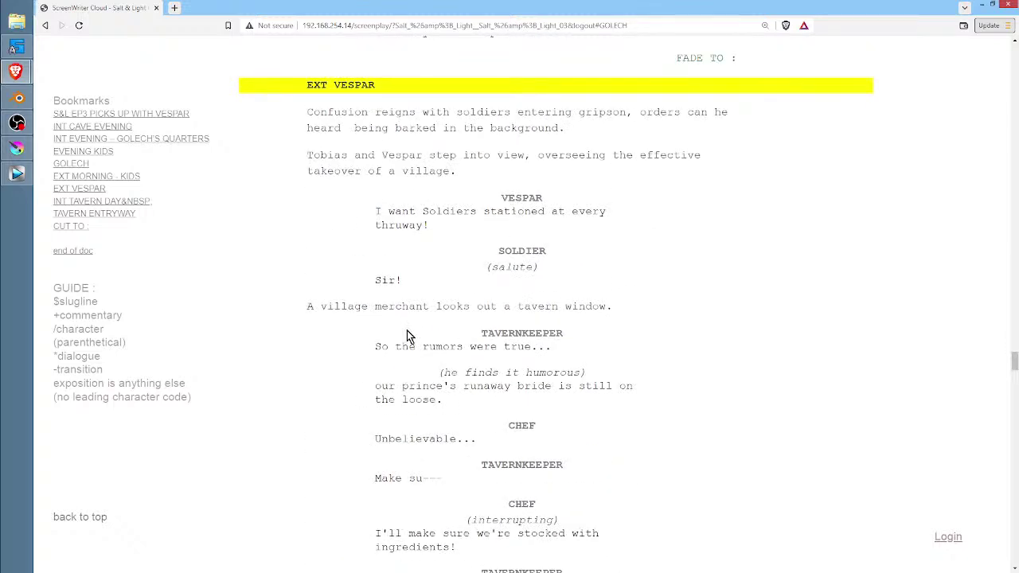
drag(470, 289, 300, 119)
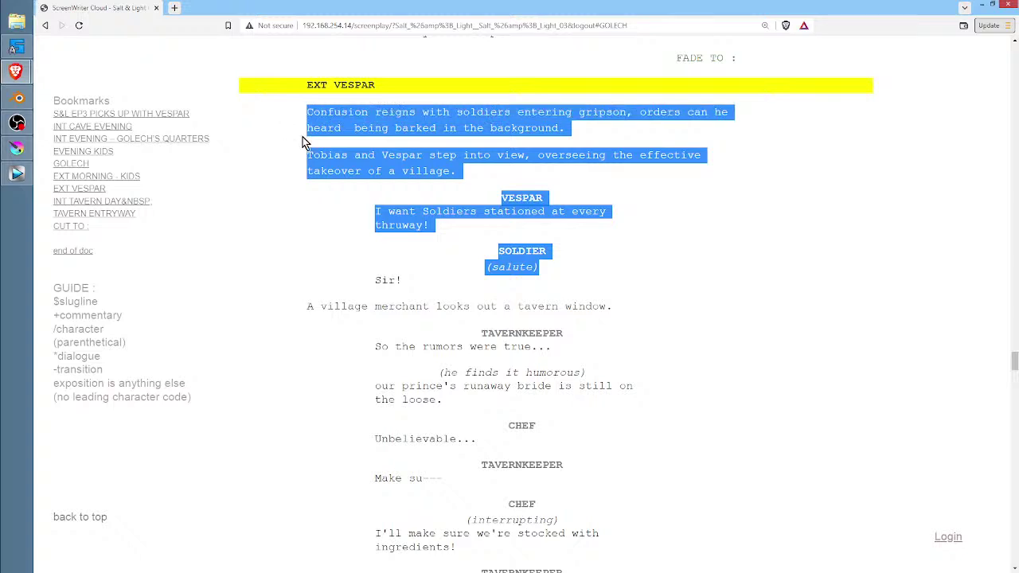
click(666, 296)
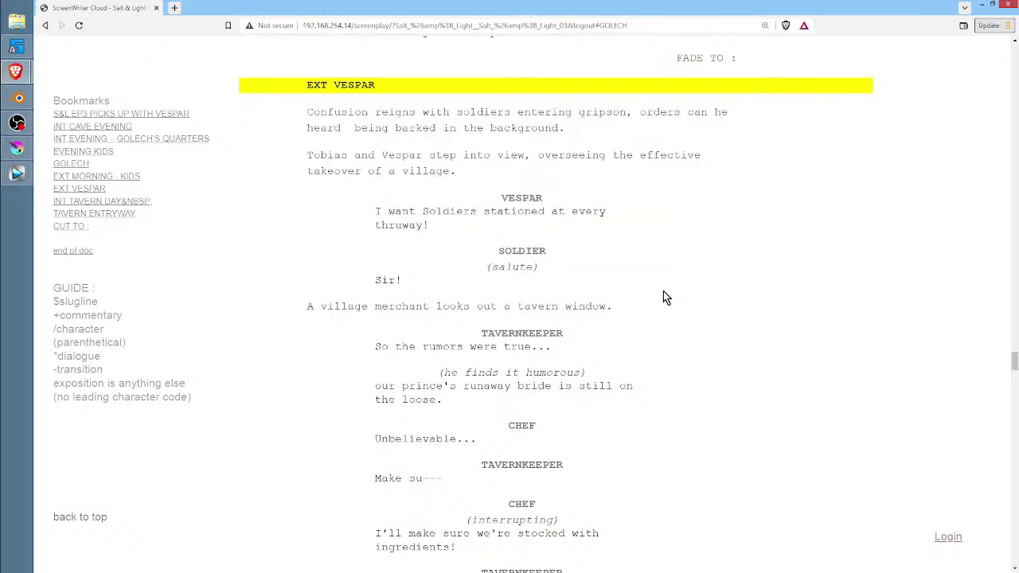
scroll(666, 297, down, 1)
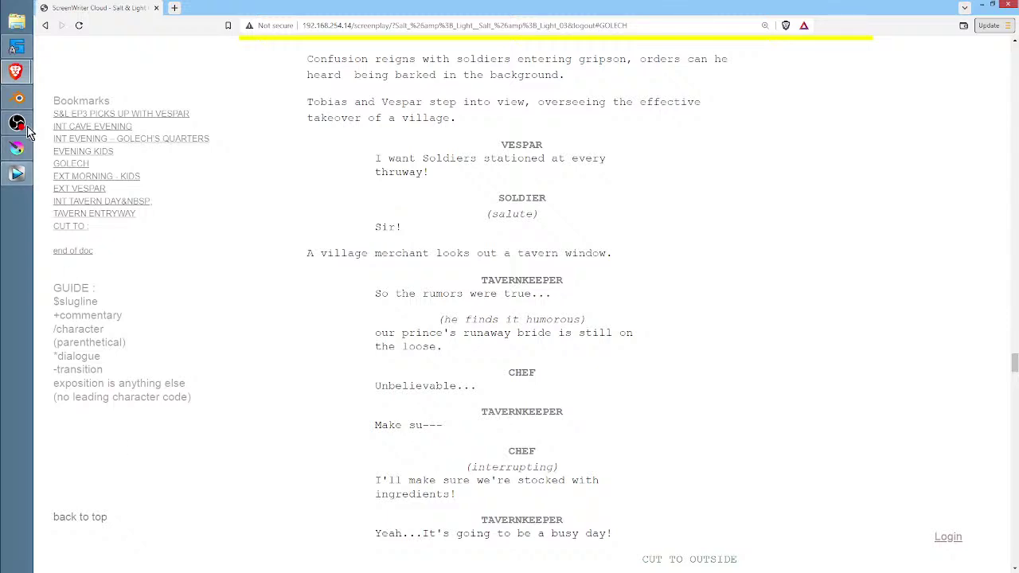
mouse_move(18, 73)
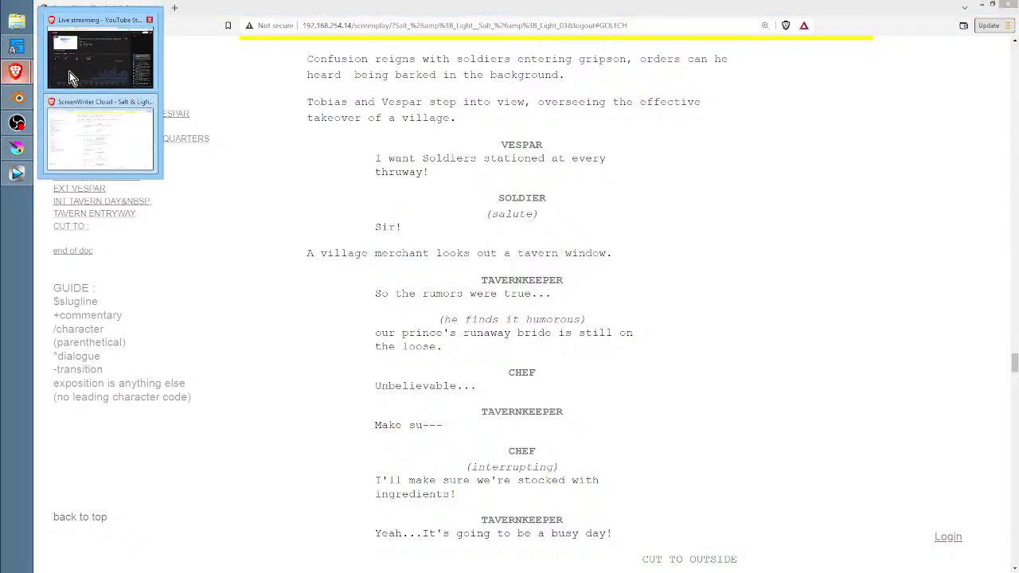
Switch back to Blender and move the frame 14 keyframe to frame 22.
click(18, 98)
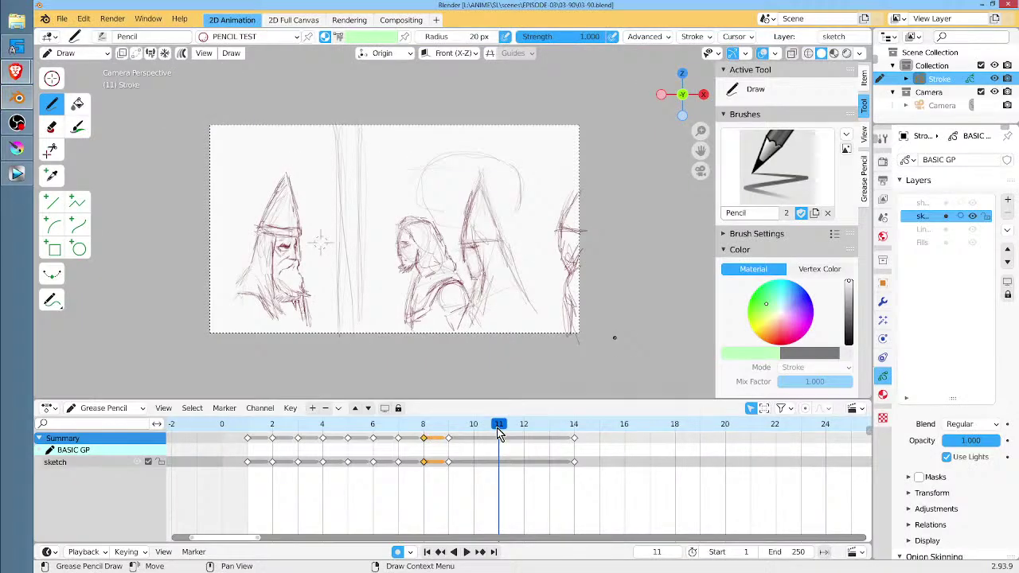
mouse_move(498, 431)
mouse_down()
mouse_move(474, 431)
mouse_move(598, 434)
mouse_move(576, 437)
mouse_up()
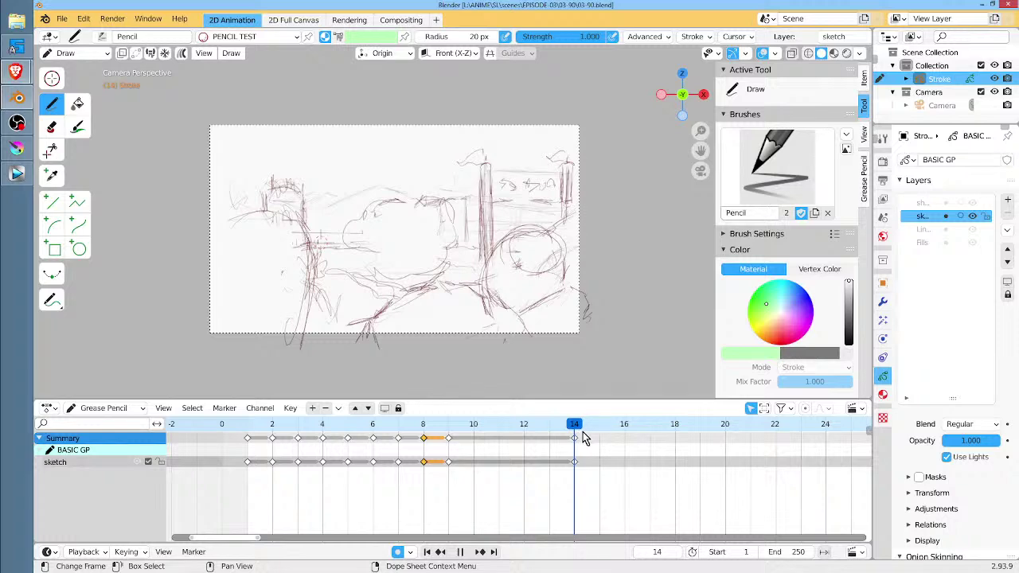
click(557, 432)
click(574, 462)
key(g)
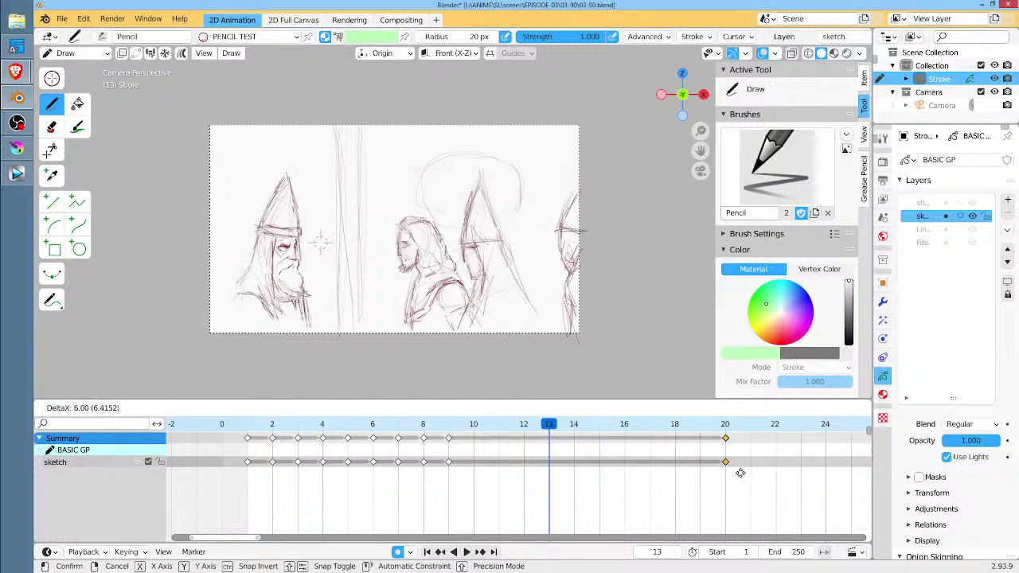
click(783, 467)
Play through frames 9 to 11, stop on frame 10 and switch the Grease Pencil object to Edit Mode.
click(443, 426)
key(space)
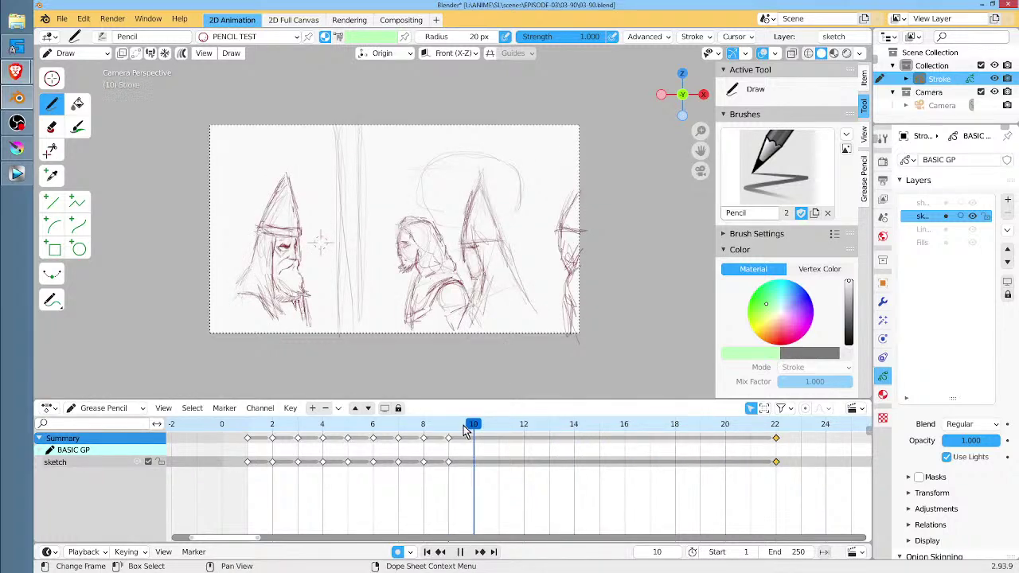
mouse_move(467, 431)
mouse_down()
mouse_move(477, 433)
mouse_move(379, 439)
mouse_move(472, 448)
mouse_up()
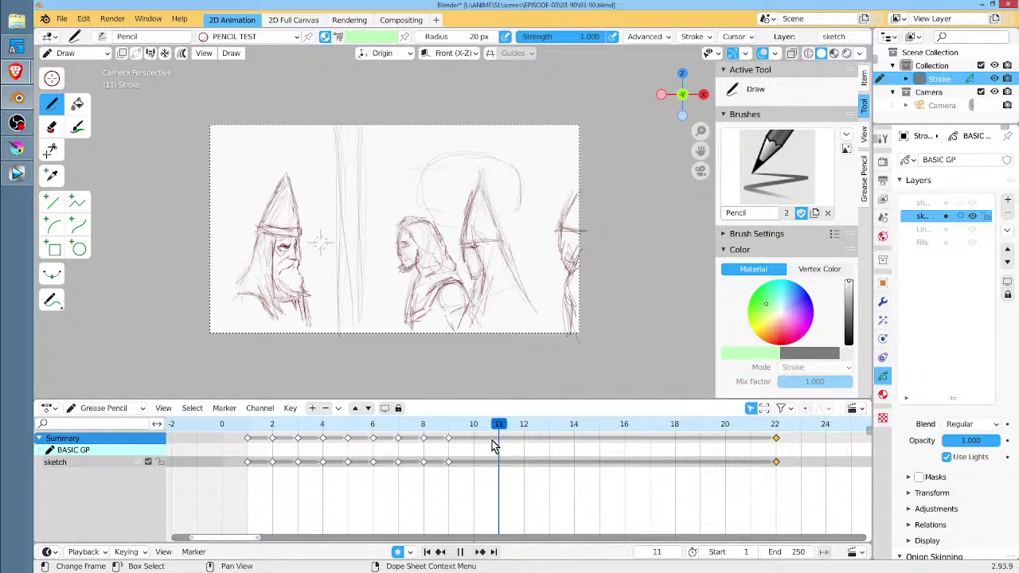
key(space)
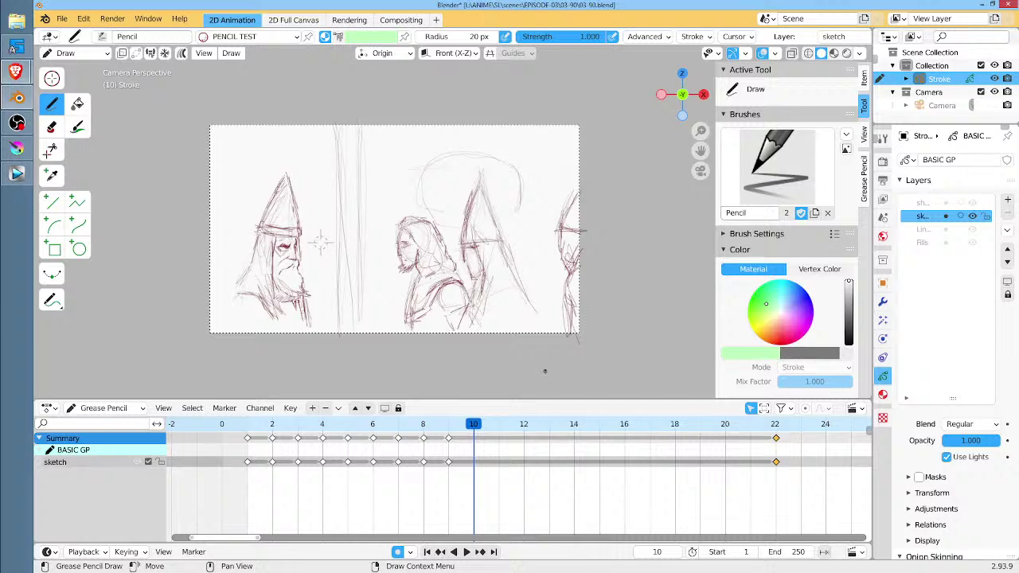
key(Tab)
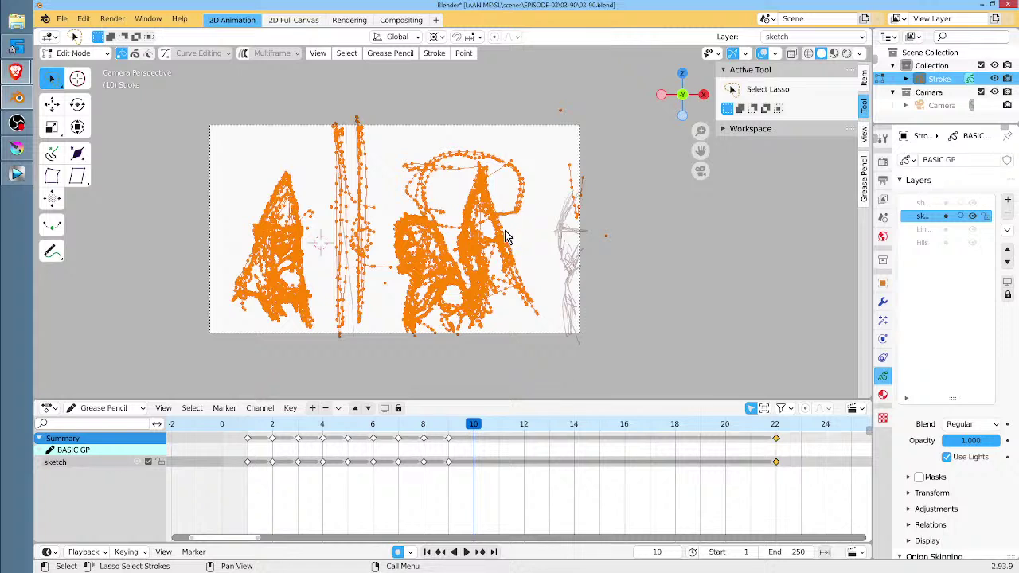
mouse_move(523, 249)
mouse_down()
mouse_move(535, 257)
mouse_move(474, 250)
mouse_up()
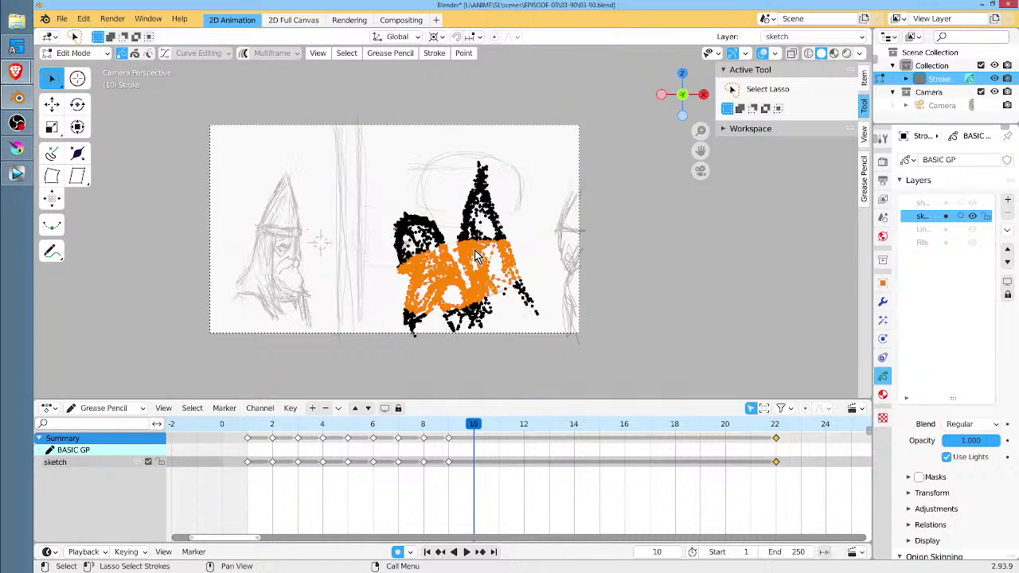
mouse_move(310, 254)
shift+mouse_down()
mouse_move(283, 195)
mouse_move(307, 206)
shift+mouse_up()
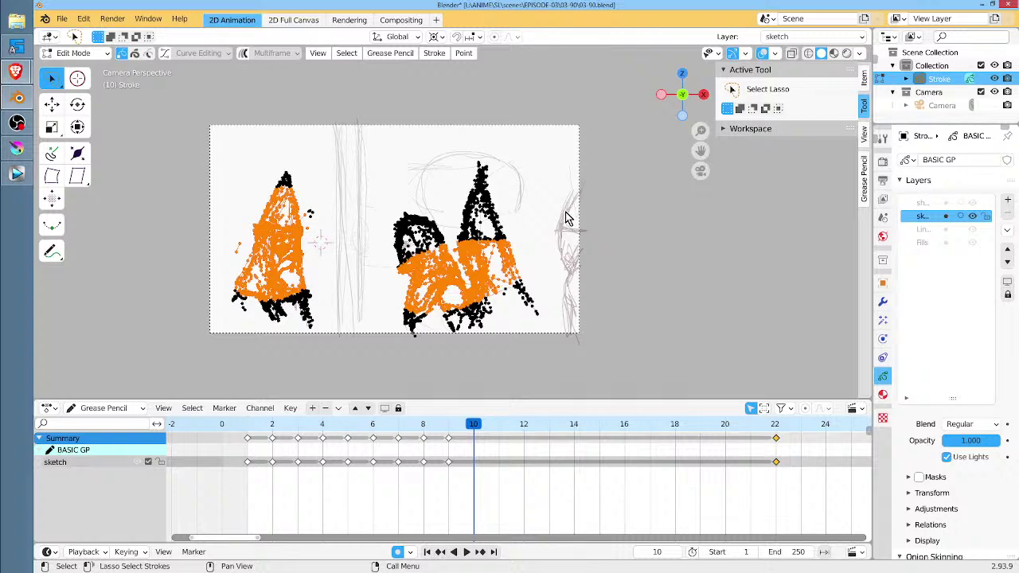
key(a)
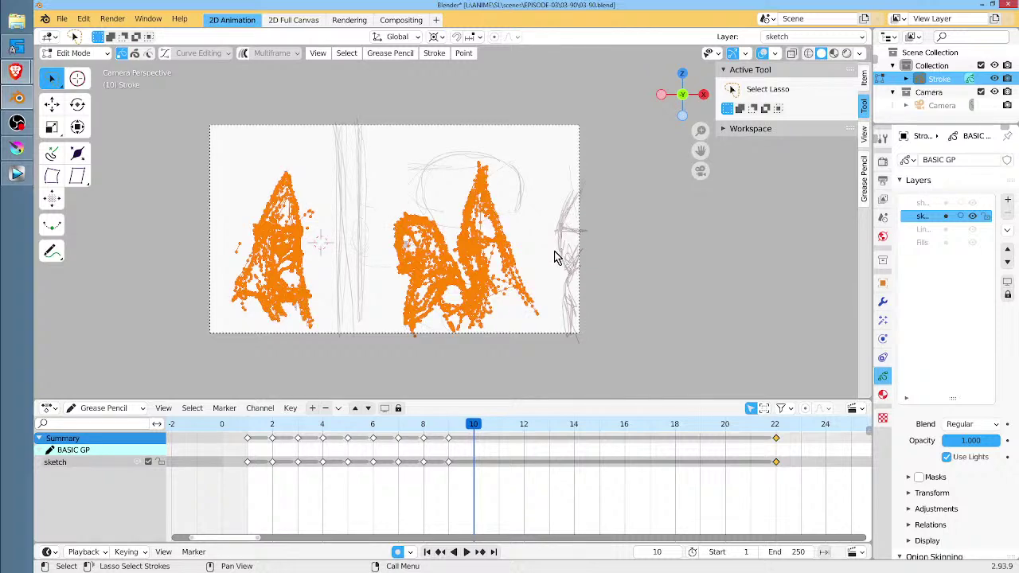
key(g)
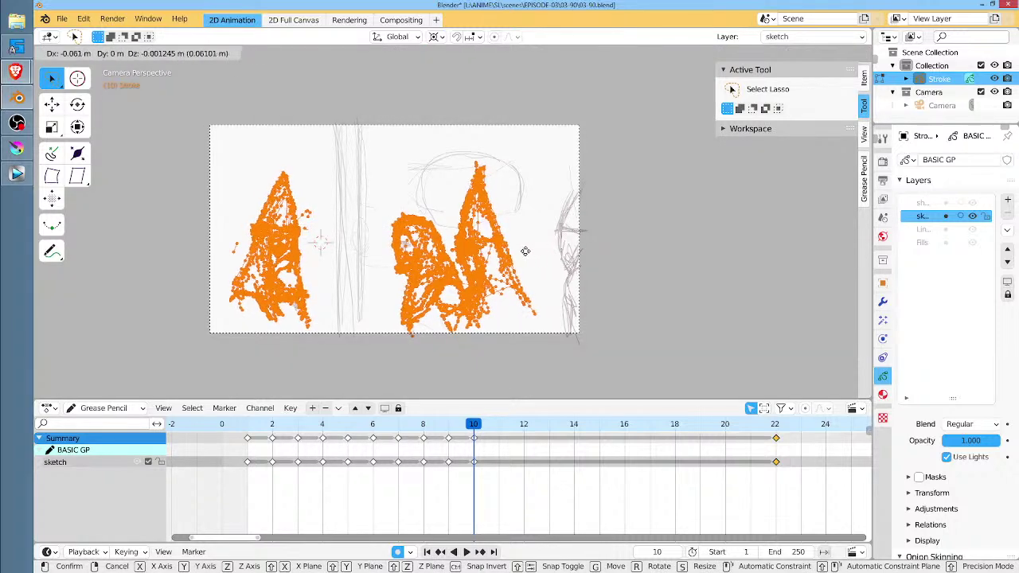
click(522, 246)
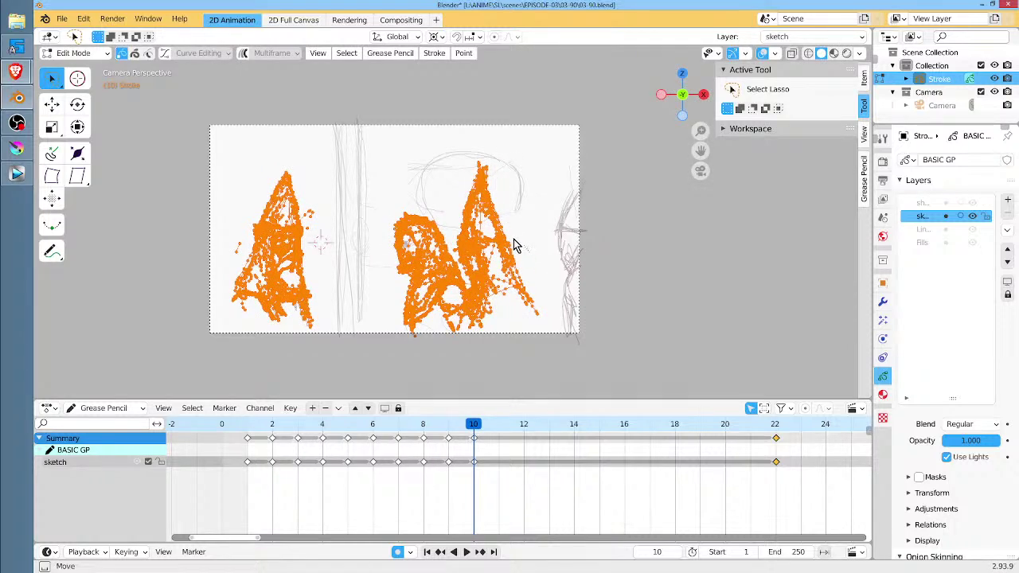
Select the complete strokes of the two figures right of the pole on frame 10 and shift them left along the X axis.
drag(513, 240, 500, 301)
key(a)
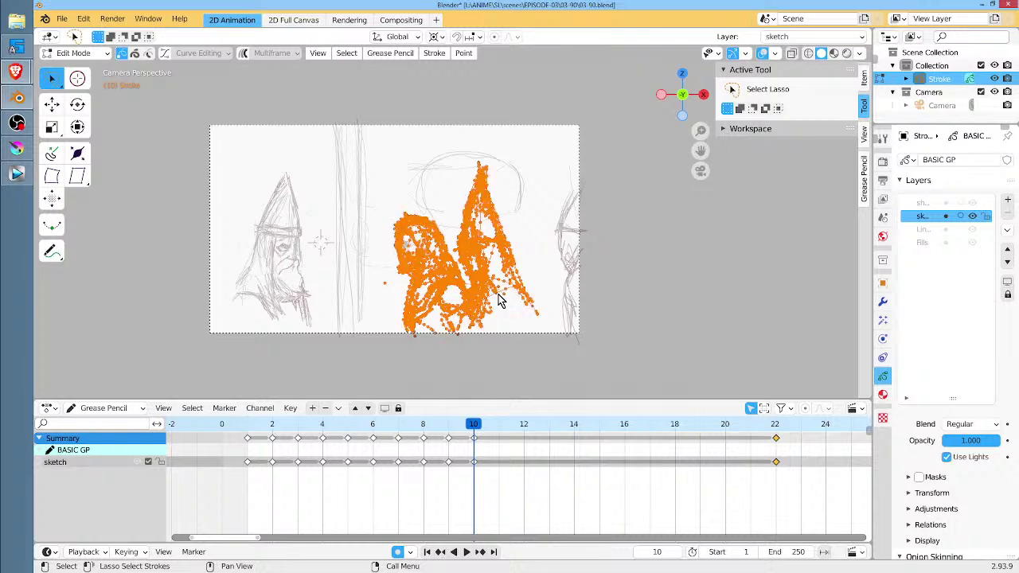
key(g)
key(x)
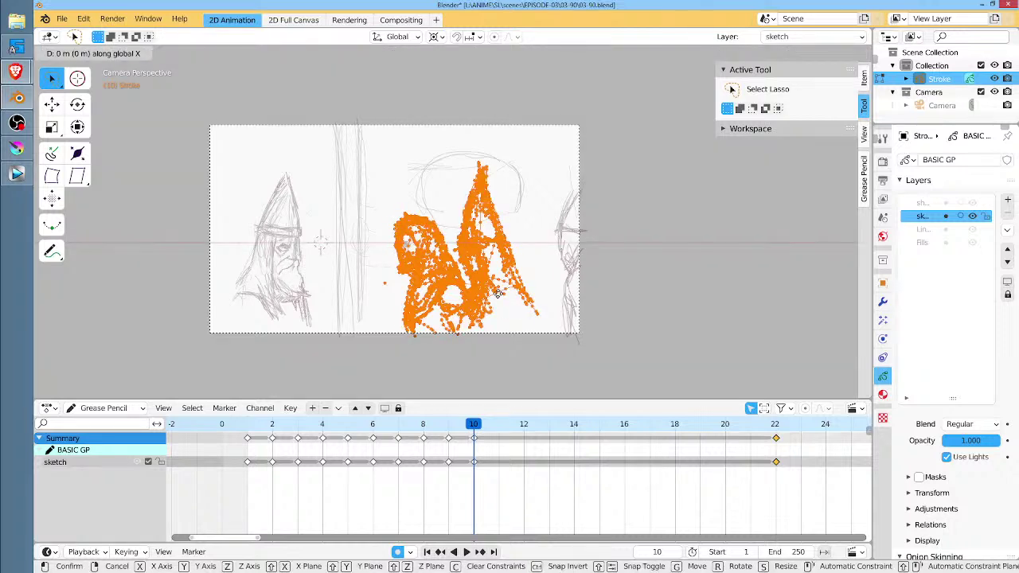
click(465, 298)
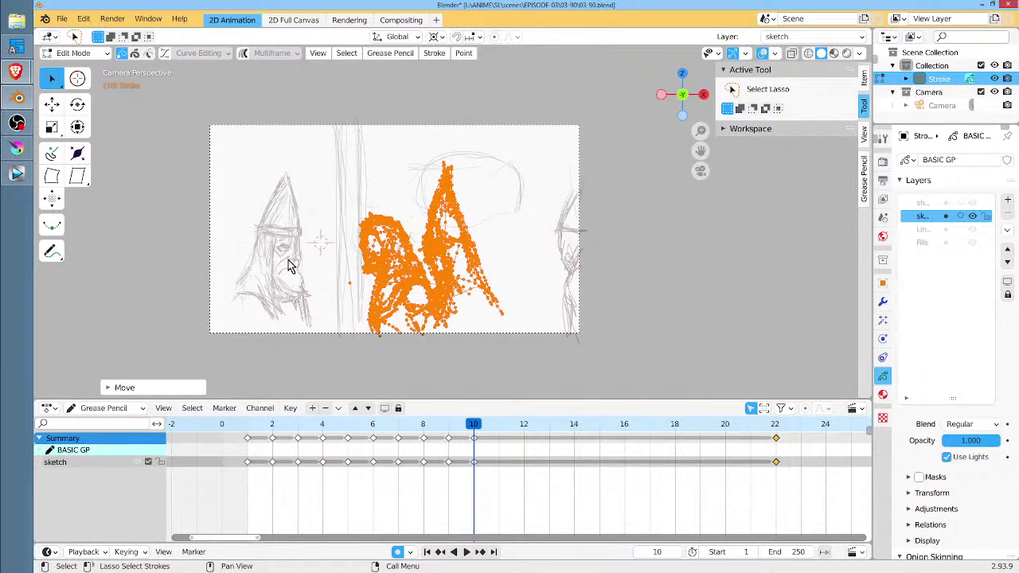
Select the bearded figure left of the pole on frame 10 and shift it right along the X axis.
mouse_move(292, 182)
mouse_down()
mouse_move(239, 266)
mouse_move(311, 238)
mouse_move(260, 345)
mouse_move(332, 275)
mouse_move(317, 332)
mouse_move(296, 295)
mouse_up()
key(g)
key(x)
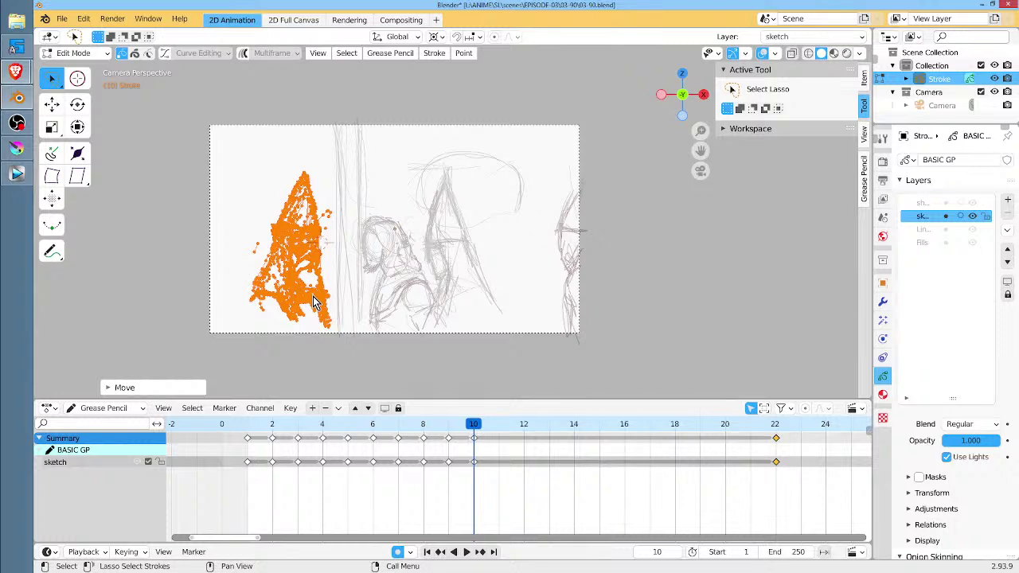
Compare the figures' positions between frames 9 and 10, ending on frame 11.
click(450, 425)
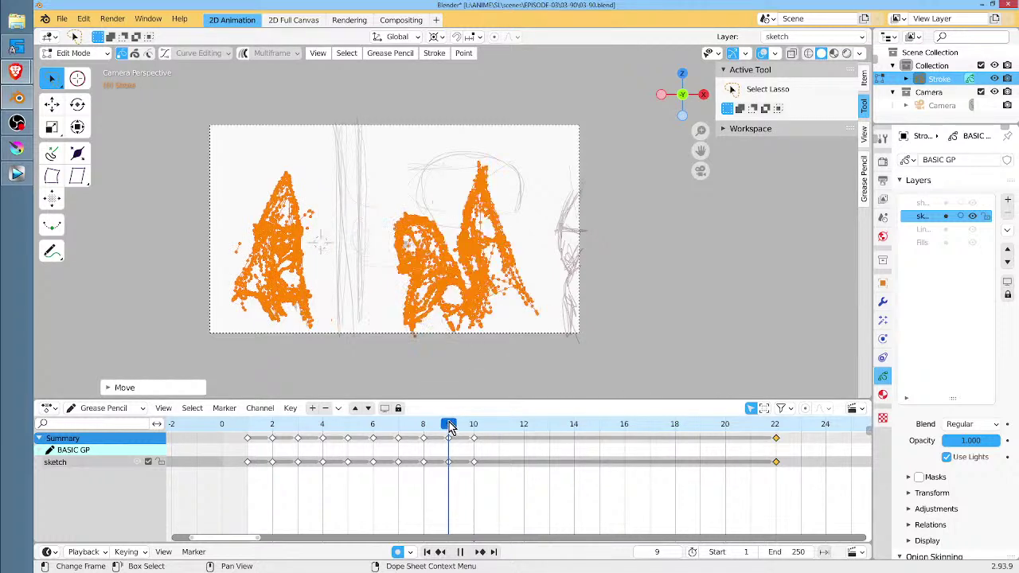
click(473, 427)
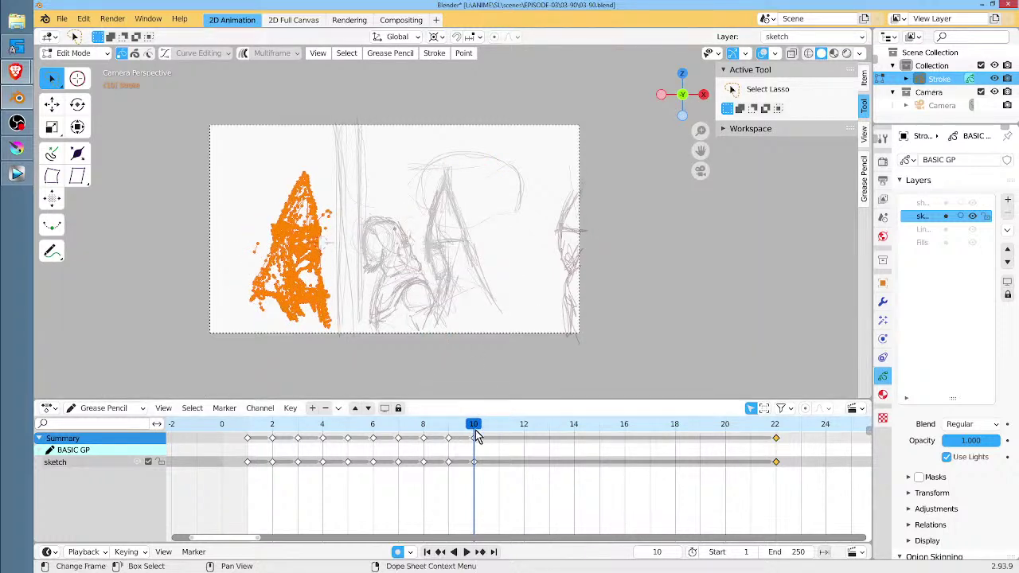
click(496, 435)
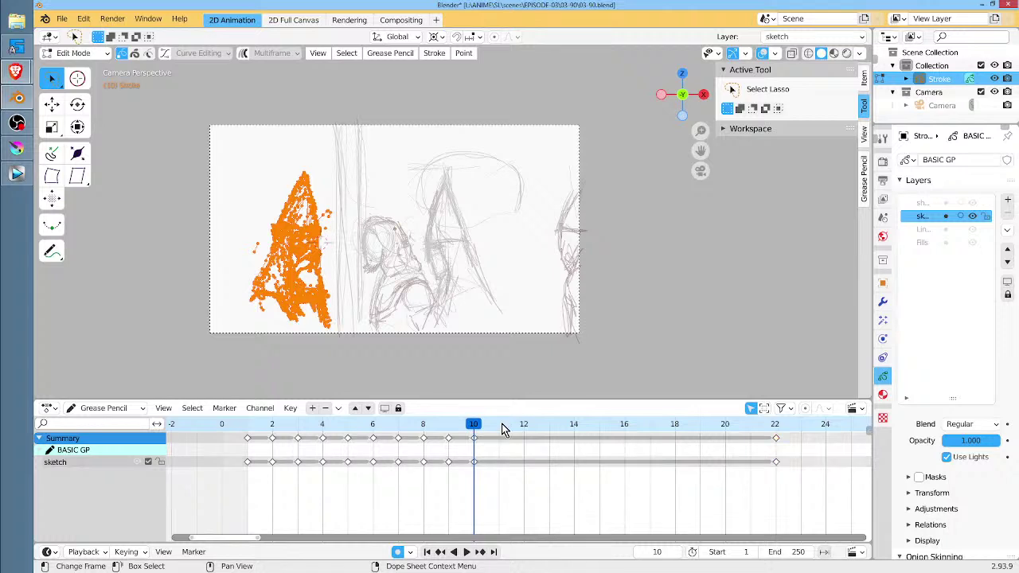
key(space)
key(space)
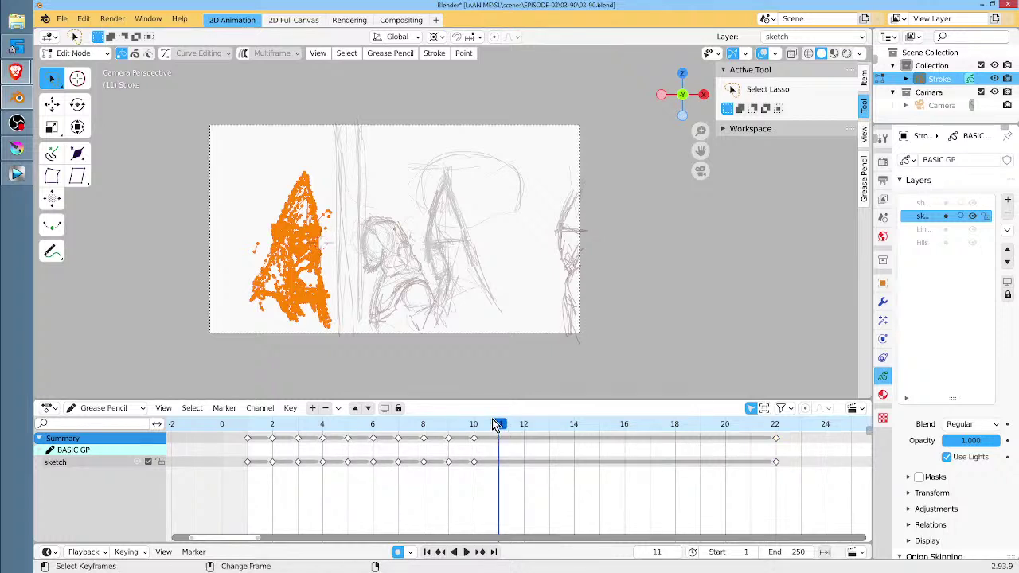
Switch to the ScreenWriter Cloud screenplay, read Vespar's order and the soldier's salute, and return to Blender.
mouse_move(17, 71)
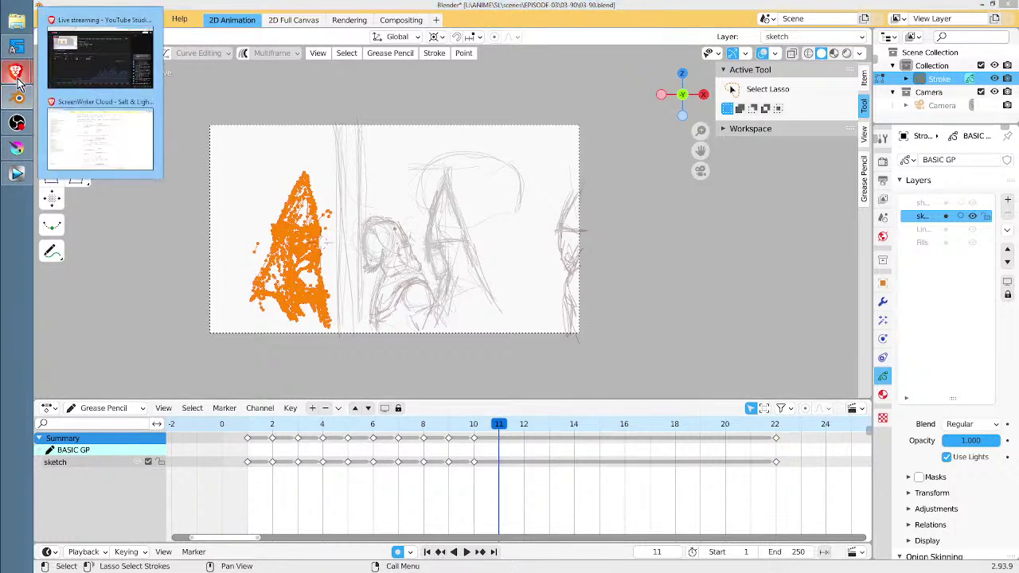
click(67, 150)
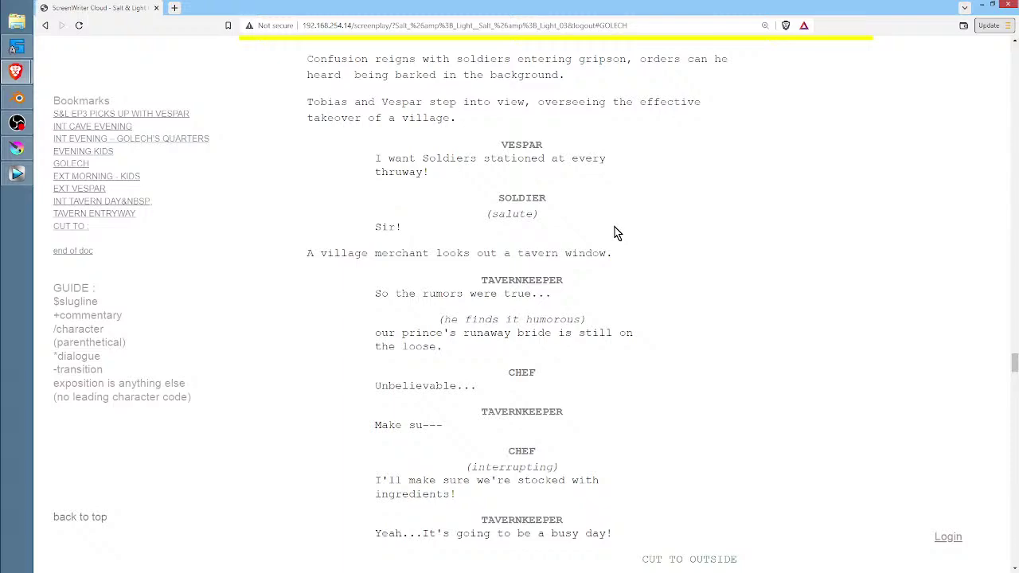
click(18, 98)
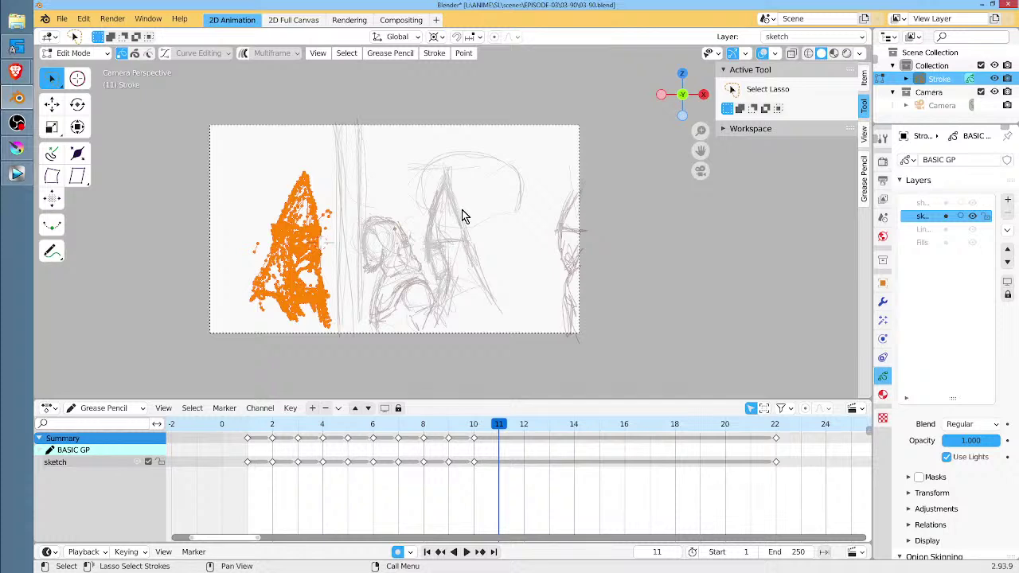
Return to Draw mode and sketch a pointed hat and a large hatched foreground silhouette in a pointed hat on frame 11.
key(Tab)
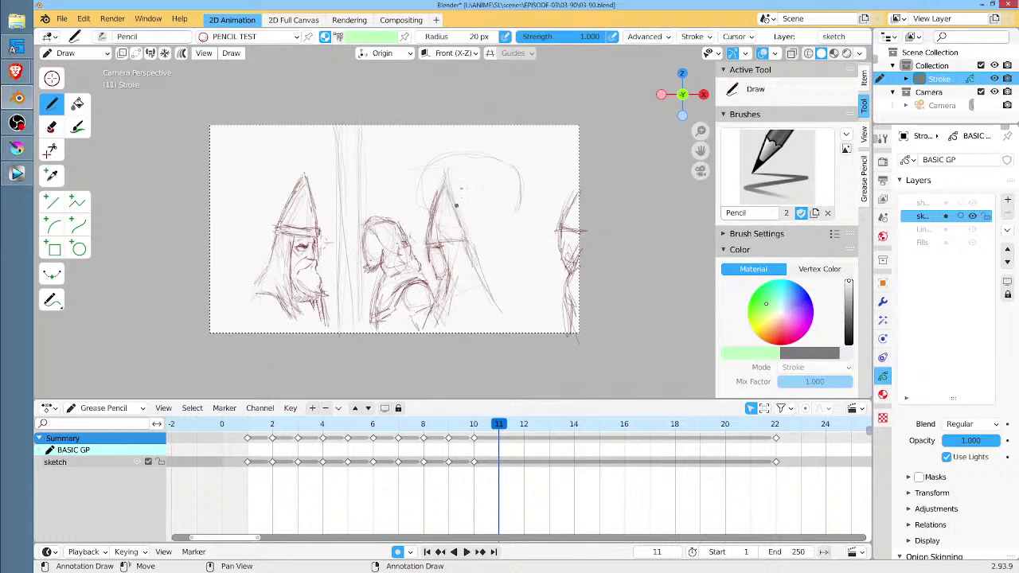
mouse_move(439, 202)
mouse_down()
mouse_move(446, 145)
mouse_move(439, 150)
mouse_up()
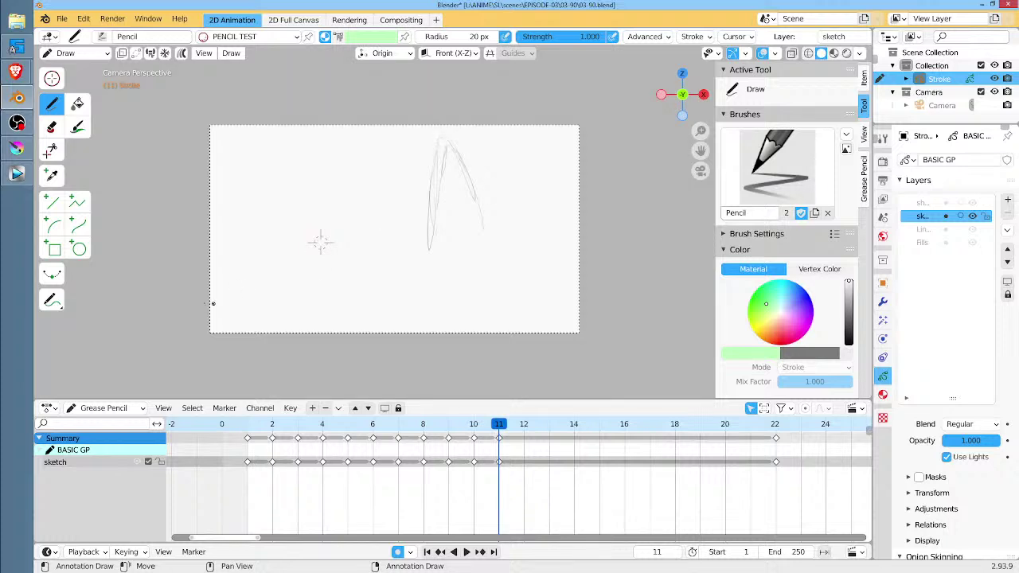
drag(222, 209, 366, 304)
drag(293, 165, 376, 266)
mouse_move(238, 231)
mouse_down()
mouse_move(374, 310)
mouse_move(370, 342)
mouse_up()
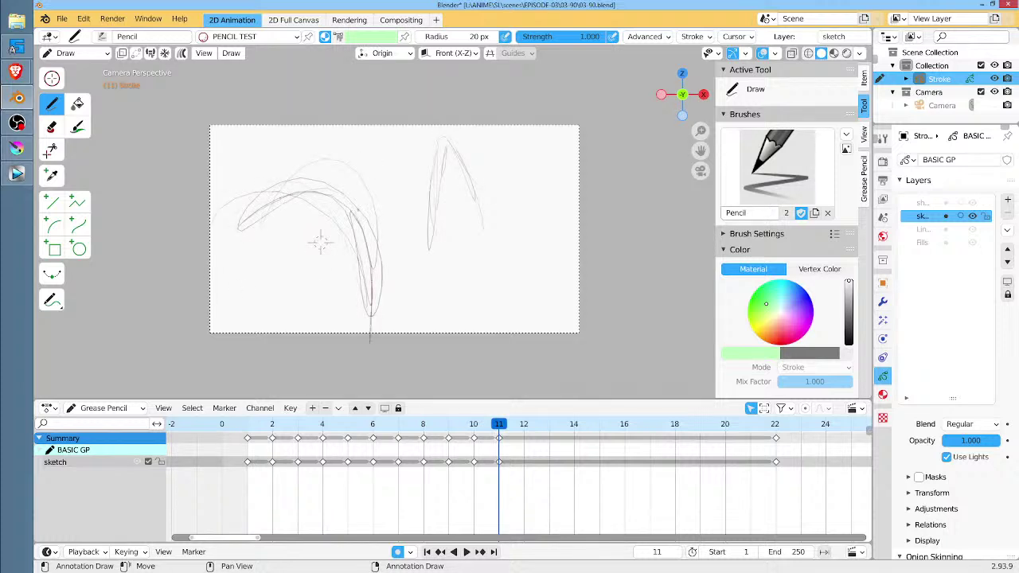
drag(366, 247, 307, 83)
mouse_move(326, 119)
mouse_down()
mouse_move(275, 234)
mouse_move(259, 208)
mouse_up()
drag(339, 152, 269, 270)
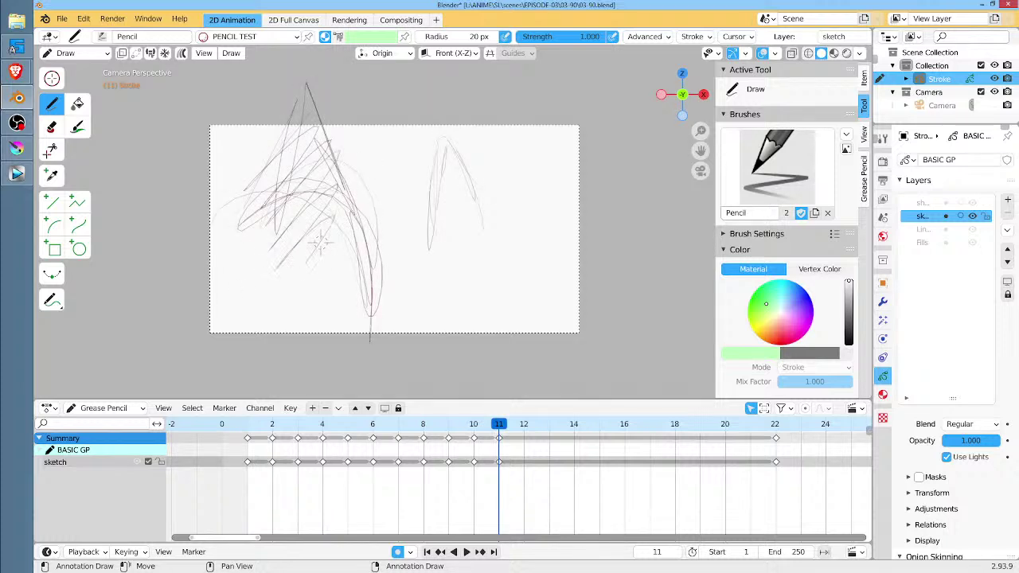
drag(379, 258, 312, 347)
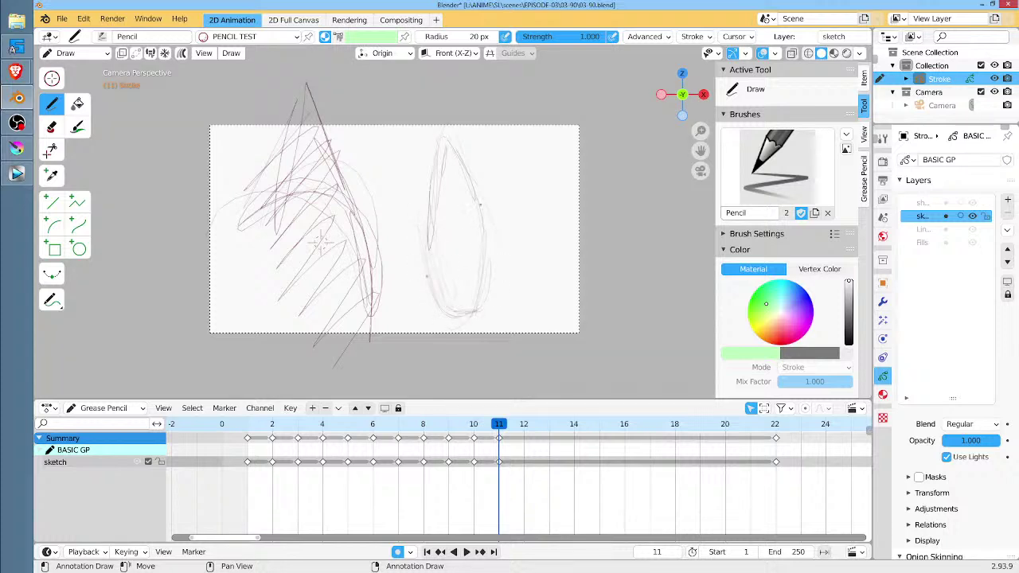
Sketch the facing pointed-hat figure's hat brim, eyes, open mouth, jaw and shoulders in the right half of frame 11.
drag(464, 178, 454, 130)
mouse_move(426, 188)
mouse_down()
mouse_move(421, 247)
mouse_move(472, 312)
mouse_up()
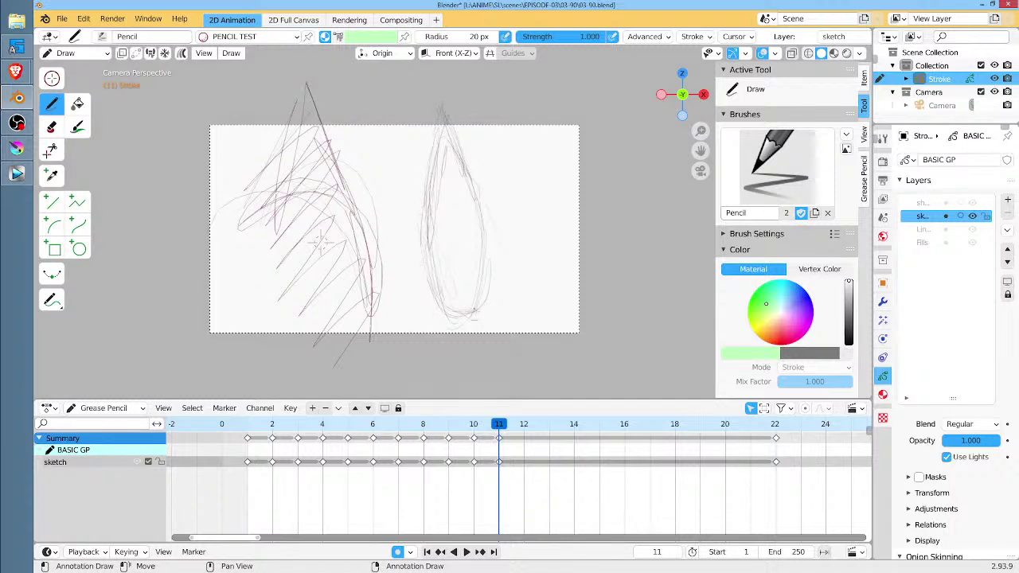
mouse_move(431, 217)
mouse_down()
mouse_move(483, 214)
mouse_move(479, 233)
mouse_up()
drag(450, 274, 524, 324)
drag(433, 298, 411, 323)
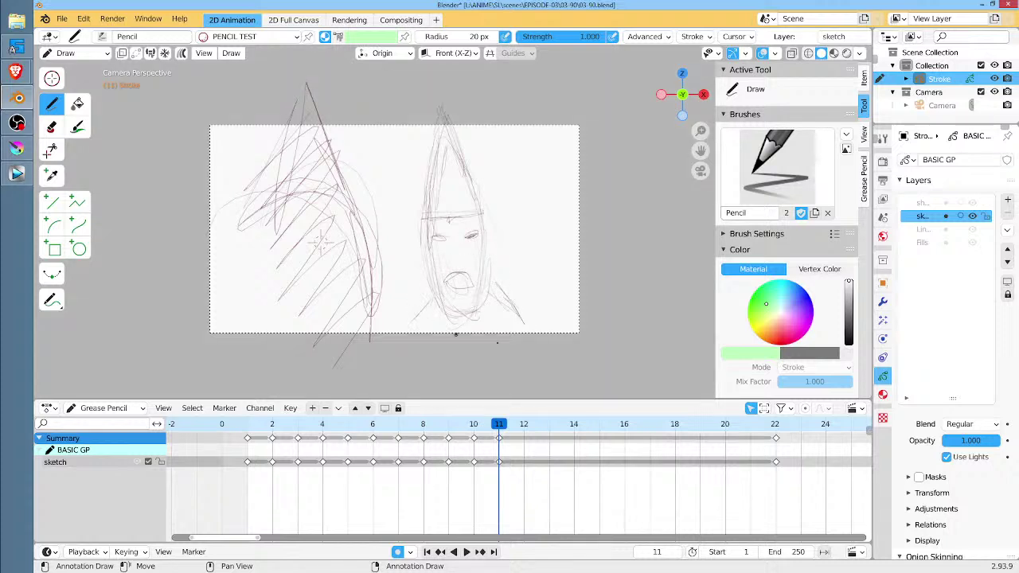
On frame 12, sketch a hatched foreground silhouette at the right edge and a soldier's pointed hat and face left of center.
drag(504, 428, 522, 429)
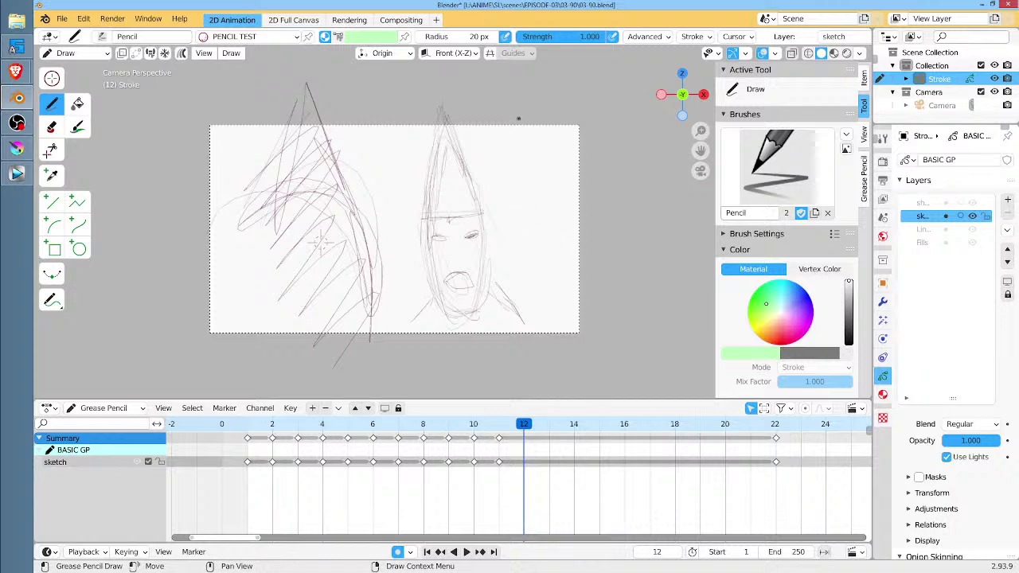
mouse_move(518, 119)
mouse_down()
mouse_move(489, 354)
mouse_move(561, 105)
mouse_move(493, 251)
mouse_move(541, 328)
mouse_up()
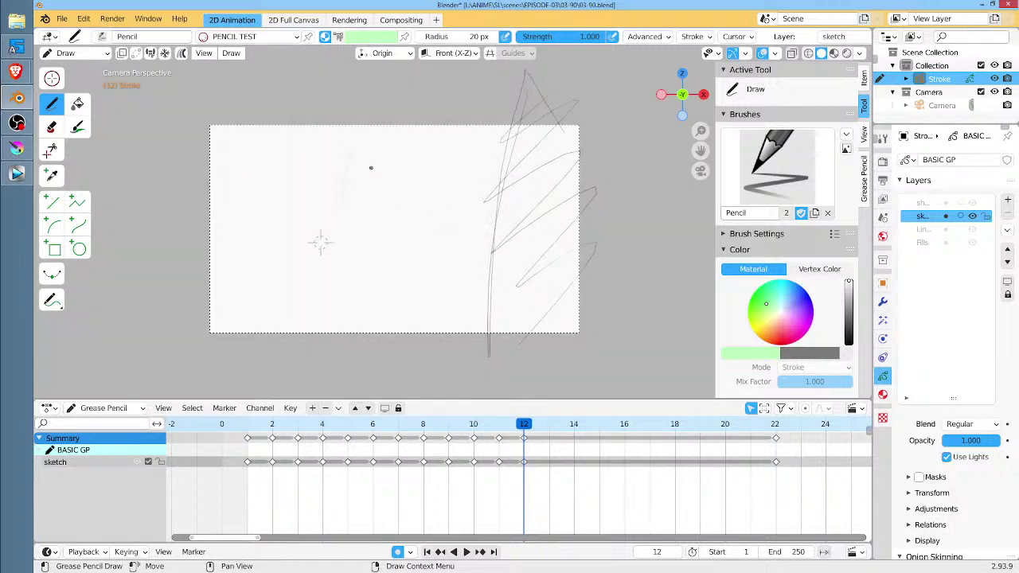
drag(336, 180, 347, 125)
drag(324, 202, 347, 140)
drag(373, 204, 364, 121)
mouse_move(321, 232)
mouse_down()
mouse_move(363, 323)
mouse_move(379, 197)
mouse_move(321, 235)
mouse_move(292, 309)
mouse_up()
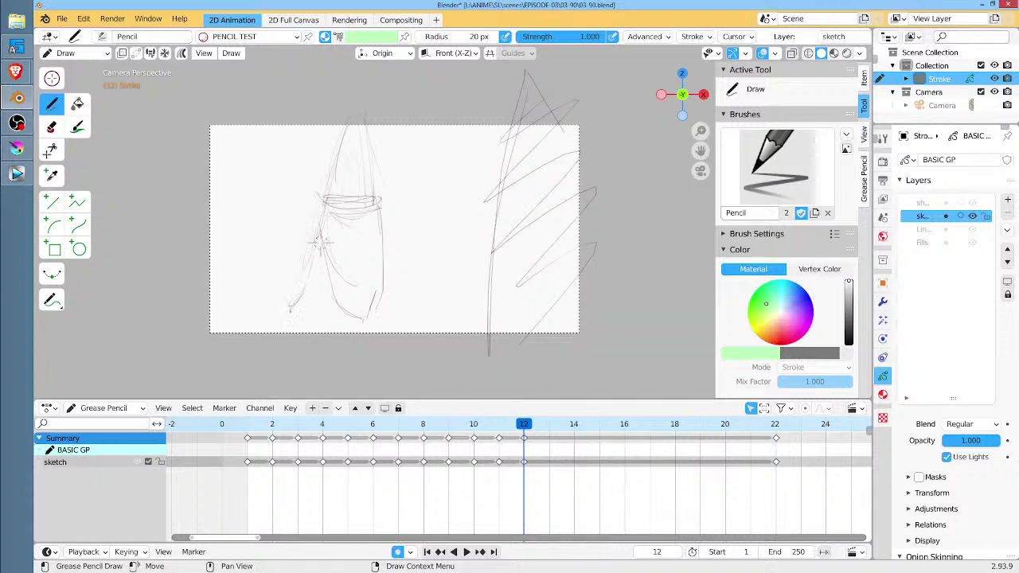
Draw the soldier's eyes, raised saluting arm and shoulders on frame 12.
drag(336, 230, 348, 232)
mouse_move(320, 231)
mouse_down()
mouse_move(345, 211)
mouse_move(339, 242)
mouse_move(316, 265)
mouse_move(288, 256)
mouse_move(330, 252)
mouse_move(230, 310)
mouse_up()
mouse_move(280, 263)
mouse_down()
mouse_move(241, 300)
mouse_move(276, 310)
mouse_up()
mouse_move(299, 275)
mouse_down()
mouse_move(256, 330)
mouse_move(230, 316)
mouse_up()
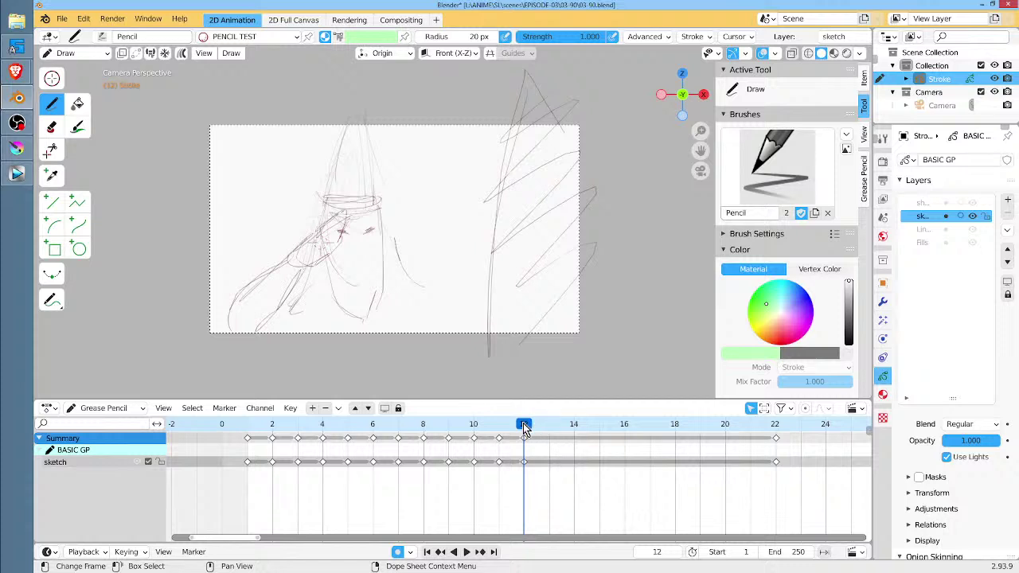
Go back to frame 9 and draw a bolder arch over the two figures right of the pole.
mouse_move(524, 427)
mouse_down()
mouse_move(546, 430)
mouse_move(450, 429)
mouse_up()
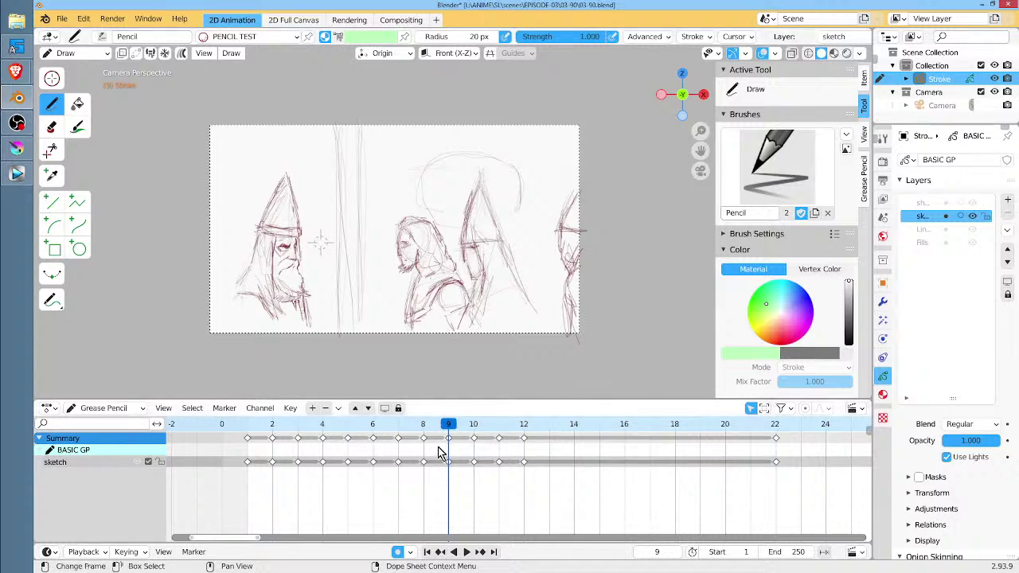
mouse_move(446, 425)
mouse_down()
mouse_move(428, 427)
mouse_move(472, 429)
mouse_move(448, 430)
mouse_up()
mouse_move(470, 146)
mouse_down()
mouse_move(522, 177)
mouse_move(514, 155)
mouse_move(412, 178)
mouse_up()
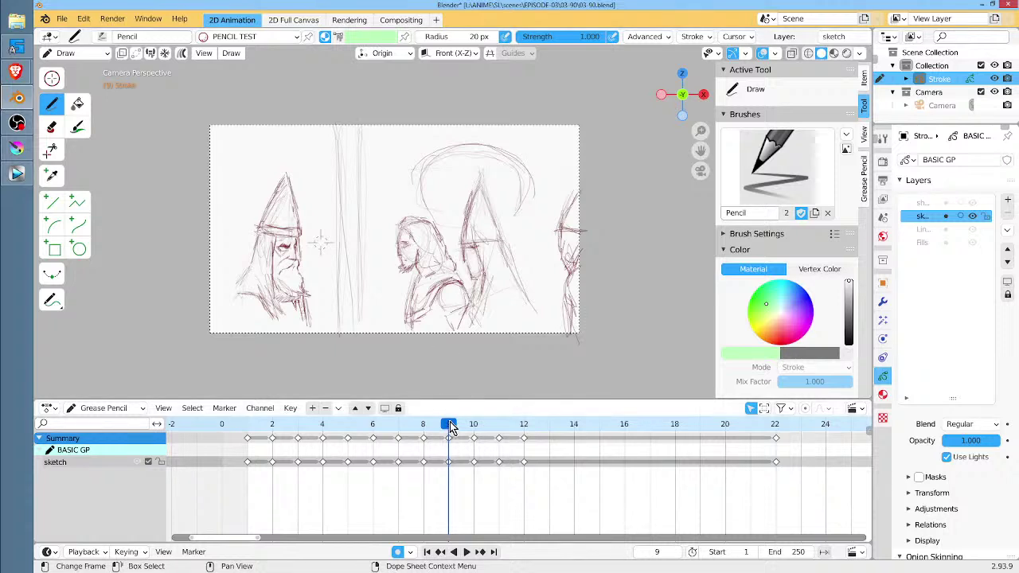
On frame 10, draw a larger arch above the two shifted figures, ending in a small loop on its right side.
mouse_move(448, 430)
mouse_down()
mouse_move(423, 430)
mouse_move(473, 430)
mouse_up()
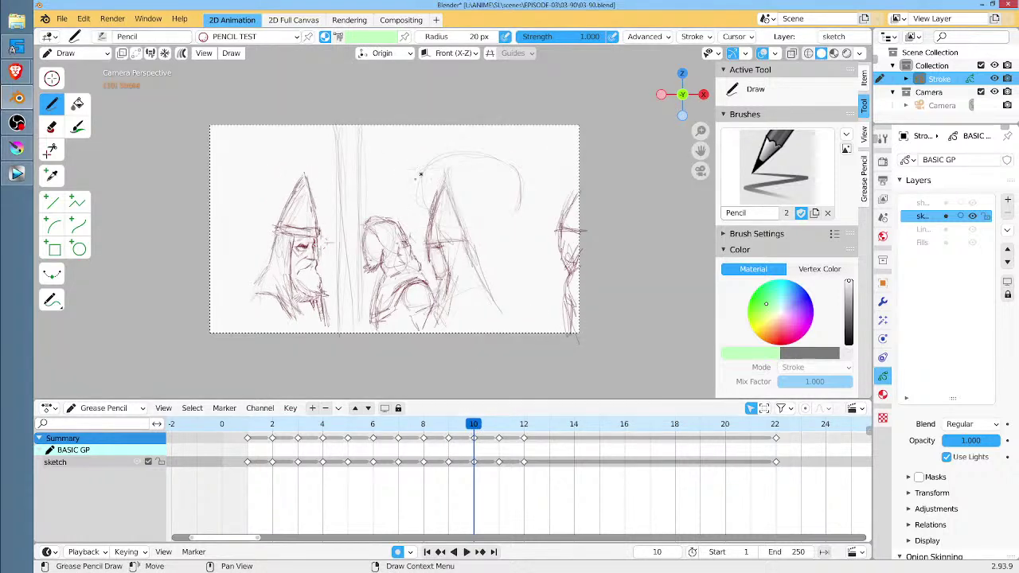
mouse_move(416, 173)
mouse_down()
mouse_move(450, 150)
mouse_move(514, 157)
mouse_move(513, 219)
mouse_move(502, 215)
mouse_up()
drag(436, 151, 501, 222)
drag(416, 202, 422, 215)
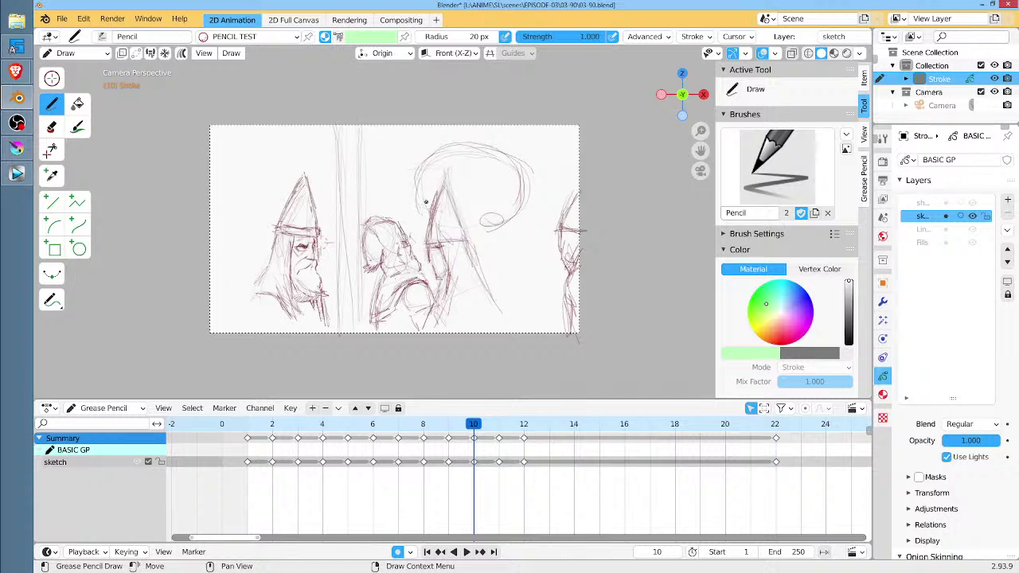
Sketch a small oval face with dot eyes inside the arch's curl on frame 10, with a short line to its right.
mouse_move(474, 428)
mouse_down()
mouse_move(503, 425)
mouse_move(474, 428)
mouse_up()
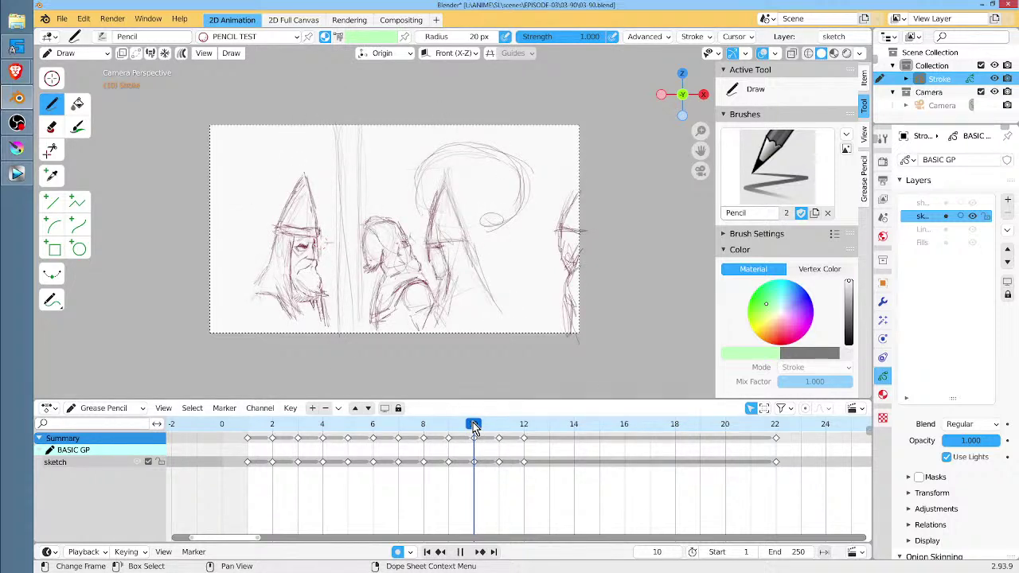
key(Escape)
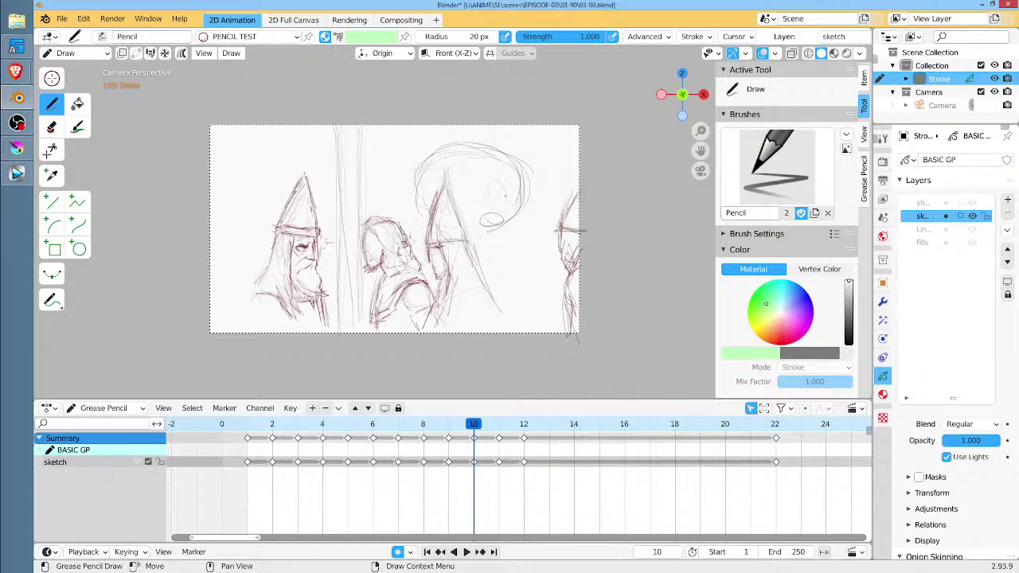
mouse_move(502, 178)
mouse_down()
mouse_move(489, 207)
mouse_move(503, 214)
mouse_up()
drag(543, 185, 513, 183)
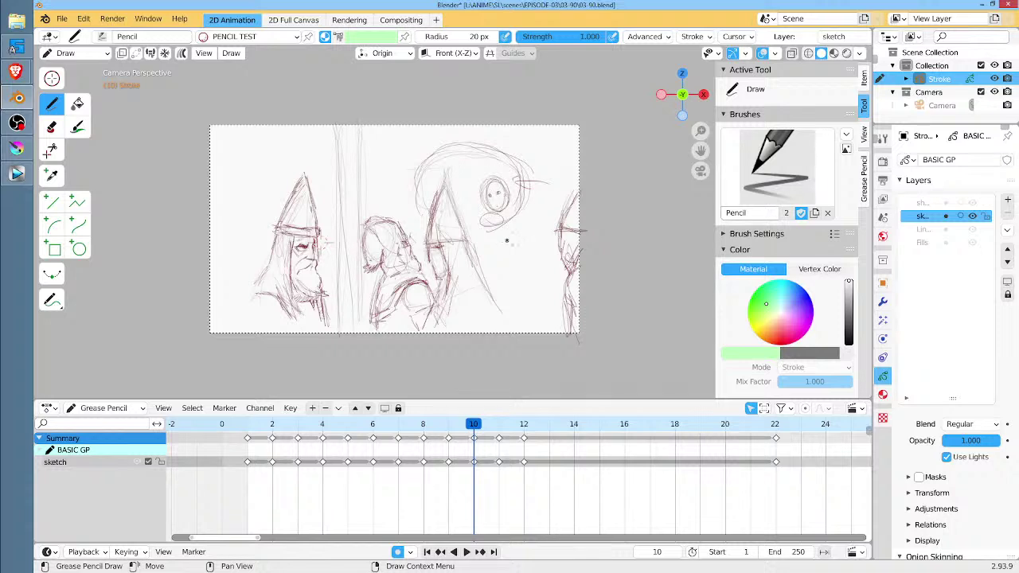
key(space)
On frame 13, sketch large overlapping ellipses and a smaller tilted oval head with rough features inside them, right of center.
mouse_move(475, 433)
mouse_down()
mouse_move(450, 436)
mouse_move(547, 436)
mouse_up()
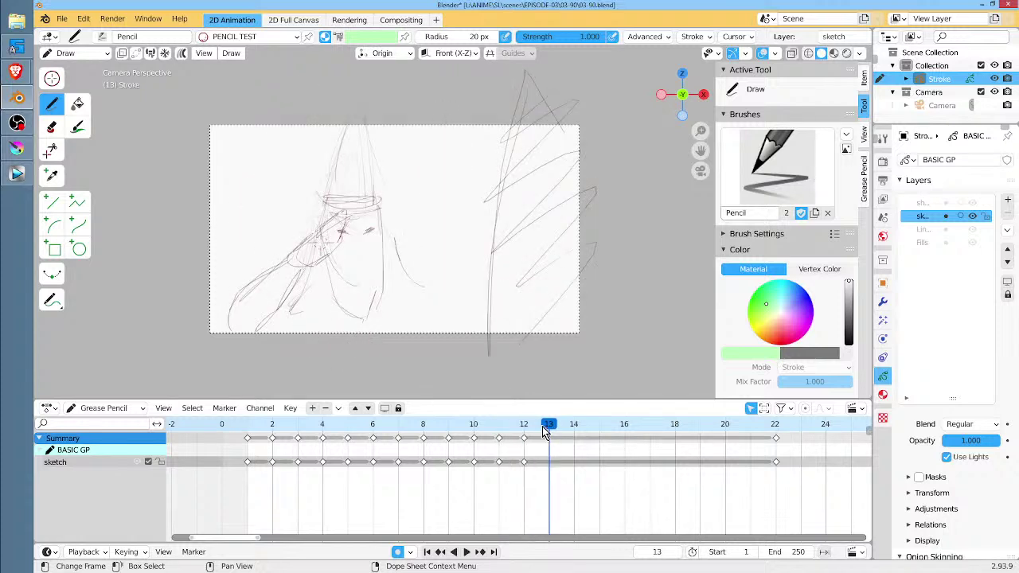
mouse_move(533, 260)
mouse_down()
mouse_move(581, 228)
mouse_move(338, 132)
mouse_move(605, 199)
mouse_move(302, 206)
mouse_move(319, 242)
mouse_up()
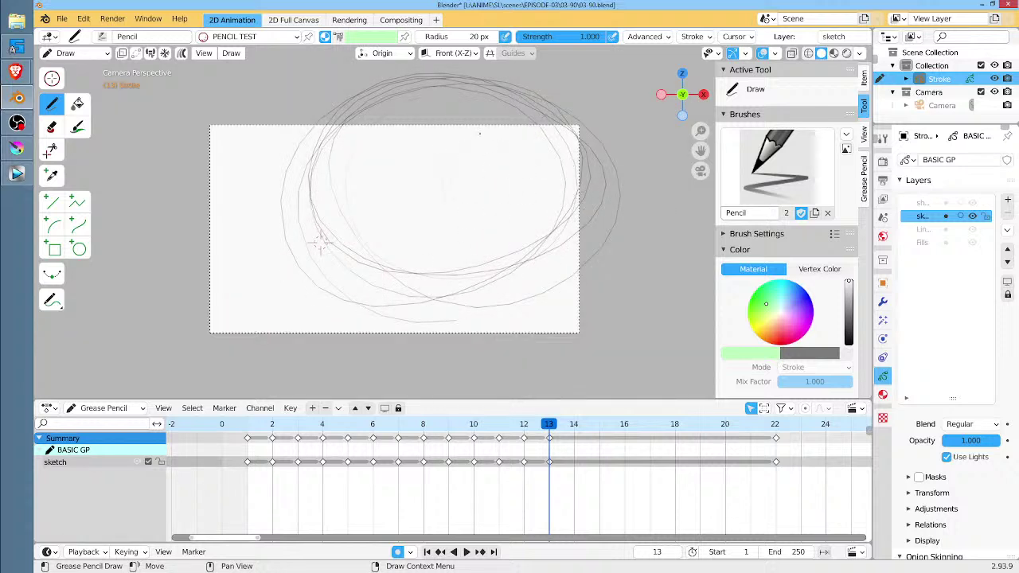
mouse_move(443, 171)
mouse_down()
mouse_move(470, 223)
mouse_move(517, 191)
mouse_move(525, 235)
mouse_up()
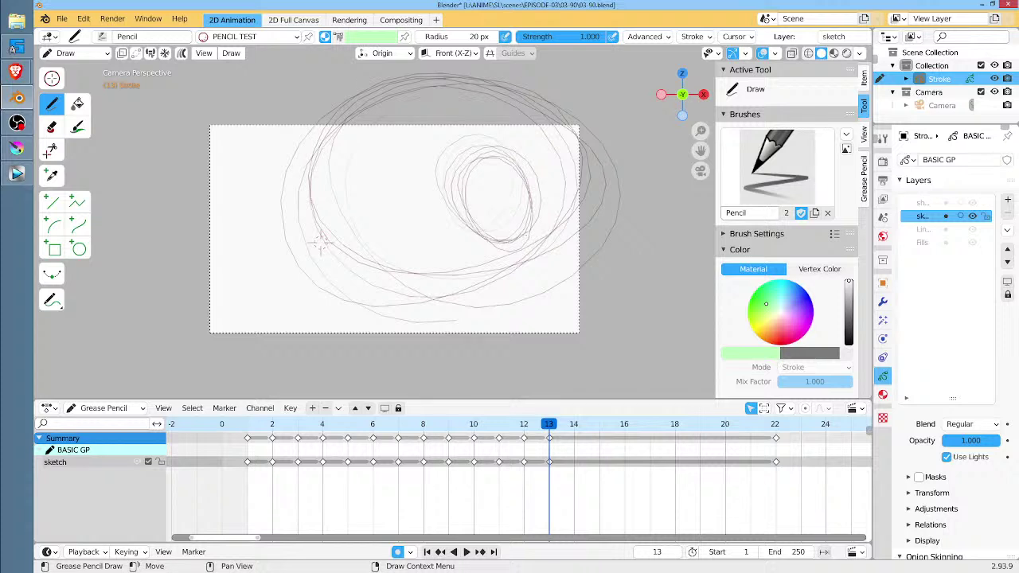
mouse_move(469, 213)
mouse_down()
mouse_move(525, 205)
mouse_move(490, 214)
mouse_move(514, 200)
mouse_up()
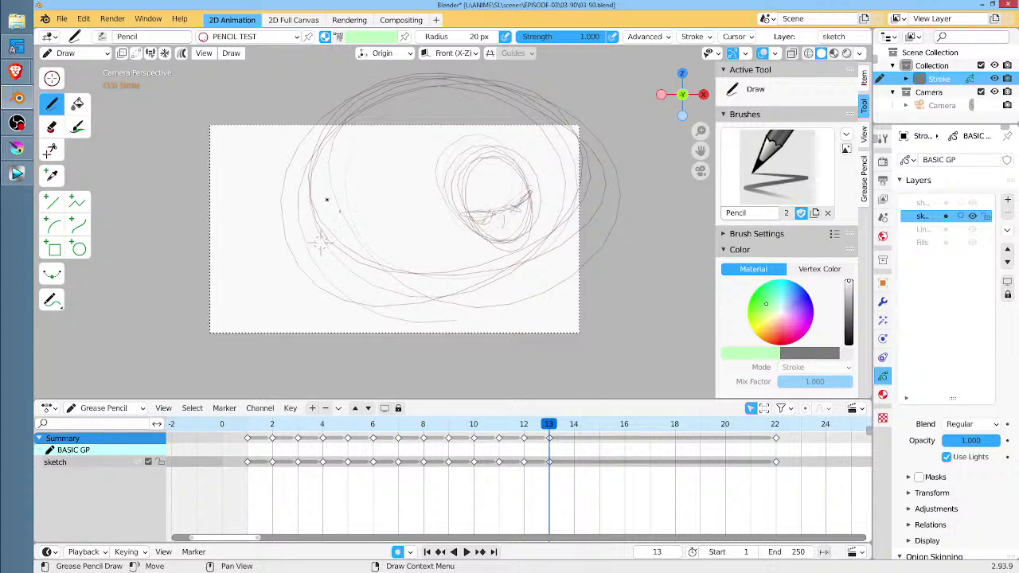
Go back to frame 10 and strengthen the right edge of the pointed hat under the arch.
drag(549, 423, 475, 430)
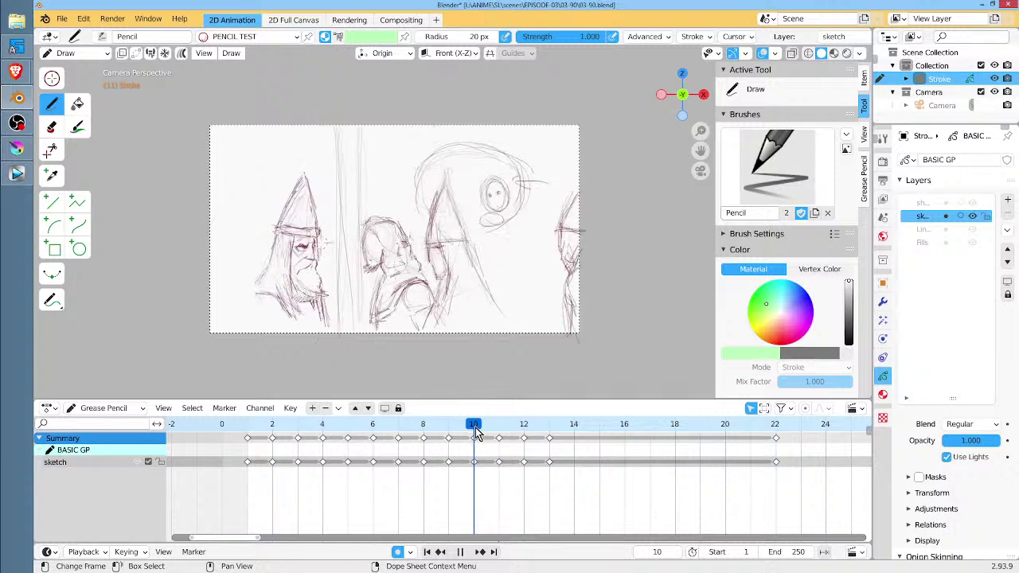
mouse_move(444, 180)
mouse_down()
mouse_move(432, 240)
mouse_move(463, 233)
mouse_up()
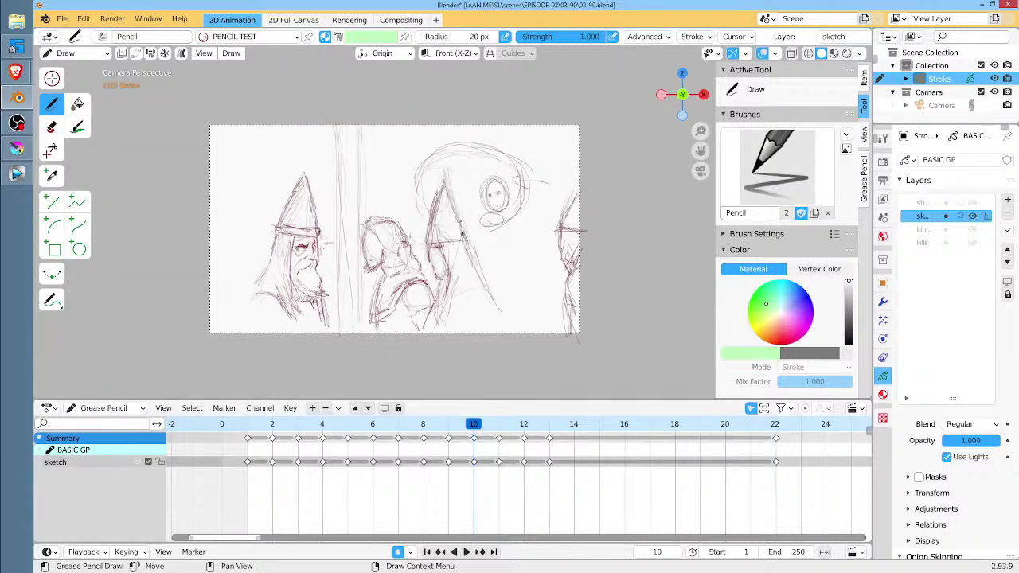
On frame 13, draw tall pointed shapes left of center and a pointed chin and jaw on the head.
click(549, 434)
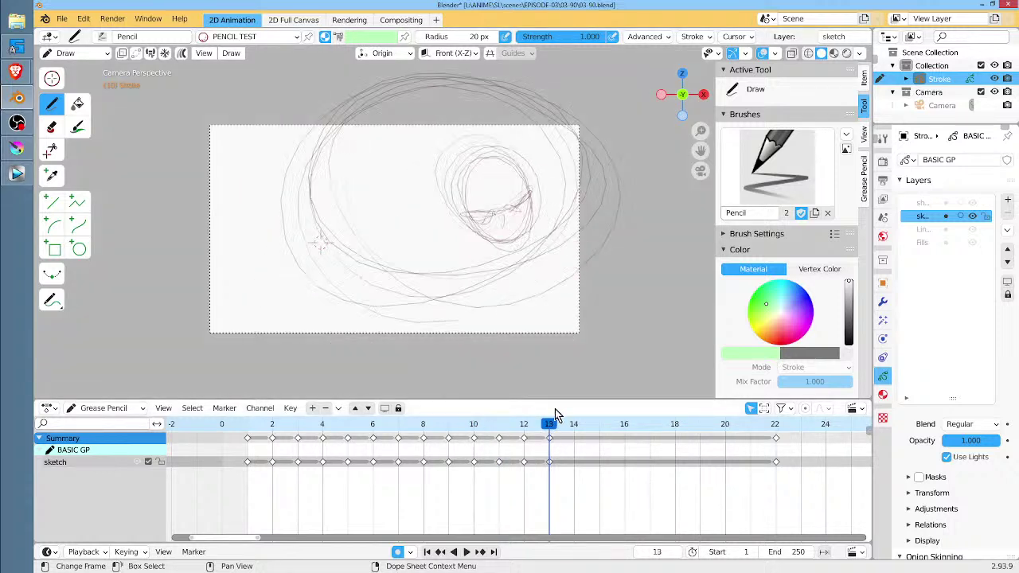
mouse_move(310, 316)
mouse_down()
mouse_move(355, 191)
mouse_move(392, 340)
mouse_up()
mouse_move(355, 192)
mouse_down()
mouse_move(389, 332)
mouse_move(329, 342)
mouse_up()
mouse_move(493, 174)
mouse_down()
mouse_move(510, 215)
mouse_move(482, 230)
mouse_move(520, 261)
mouse_move(533, 209)
mouse_move(471, 268)
mouse_move(539, 222)
mouse_move(517, 279)
mouse_up()
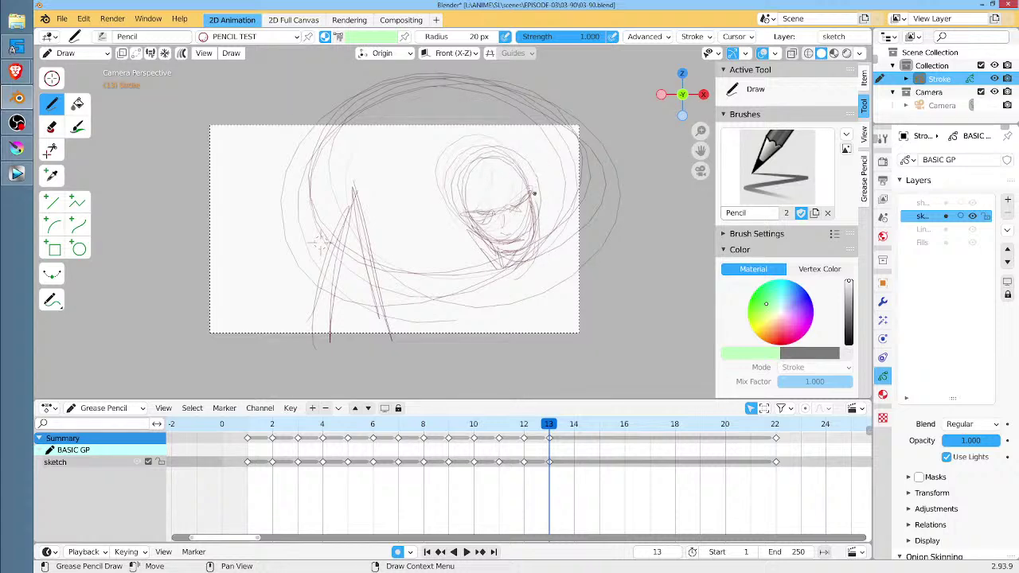
Darken the slanted, angry brows and eyes of the frame 13 face with dense strokes.
scroll(519, 203, up, 6)
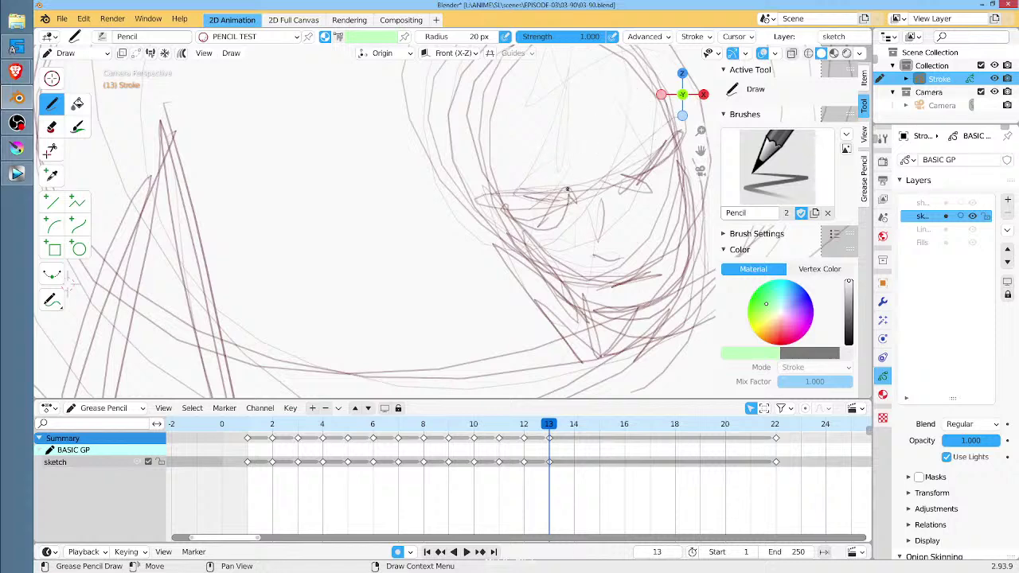
mouse_move(512, 192)
mouse_down()
mouse_move(557, 200)
mouse_move(535, 193)
mouse_move(569, 148)
mouse_move(558, 155)
mouse_move(568, 169)
mouse_up()
scroll(594, 232, down, 2)
mouse_move(473, 212)
mouse_down()
mouse_move(414, 217)
mouse_move(461, 217)
mouse_up()
mouse_move(527, 194)
mouse_down()
mouse_move(555, 182)
mouse_move(563, 191)
mouse_move(573, 166)
mouse_up()
mouse_move(479, 206)
mouse_down()
mouse_move(467, 228)
mouse_move(430, 234)
mouse_up()
Draw the face's nose, cheek fold, downturned mouth and pointed chin lines on frame 13.
mouse_move(489, 258)
mouse_down()
mouse_move(506, 272)
mouse_move(546, 275)
mouse_up()
drag(549, 237, 535, 272)
mouse_move(557, 227)
mouse_down()
mouse_move(522, 234)
mouse_move(487, 258)
mouse_move(477, 280)
mouse_up()
mouse_move(493, 246)
mouse_down()
mouse_move(470, 293)
mouse_move(476, 313)
mouse_up()
mouse_move(549, 227)
mouse_down()
mouse_move(590, 236)
mouse_move(601, 263)
mouse_up()
mouse_move(495, 304)
mouse_down()
mouse_move(480, 332)
mouse_move(508, 391)
mouse_up()
mouse_move(517, 326)
mouse_down()
mouse_move(508, 380)
mouse_move(517, 362)
mouse_up()
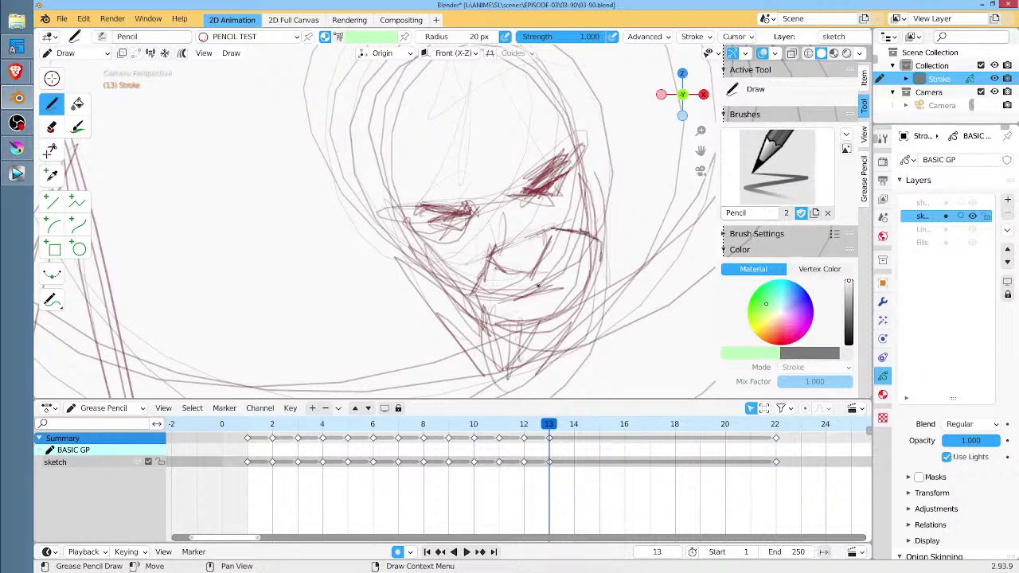
drag(501, 307, 590, 288)
mouse_move(487, 305)
mouse_down()
mouse_move(592, 288)
mouse_move(475, 330)
mouse_up()
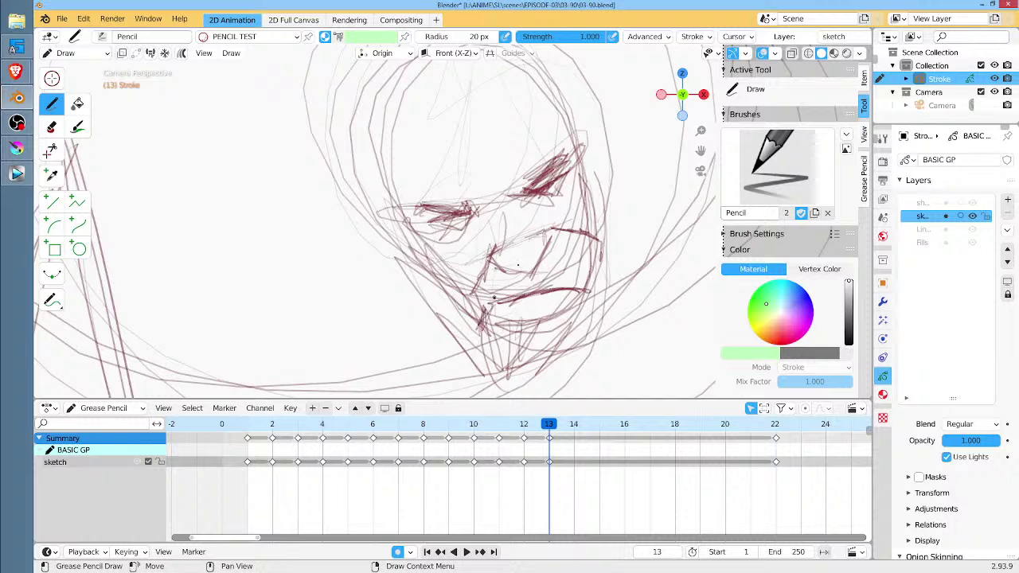
Add nose bridge lines and frown creases between the brows, plus a line under the face's right-side eye.
mouse_move(493, 194)
mouse_down()
mouse_move(487, 235)
mouse_move(501, 243)
mouse_up()
drag(533, 196, 530, 233)
mouse_move(502, 198)
mouse_down()
mouse_move(527, 205)
mouse_move(543, 247)
mouse_move(492, 228)
mouse_move(512, 253)
mouse_up()
drag(471, 178, 477, 208)
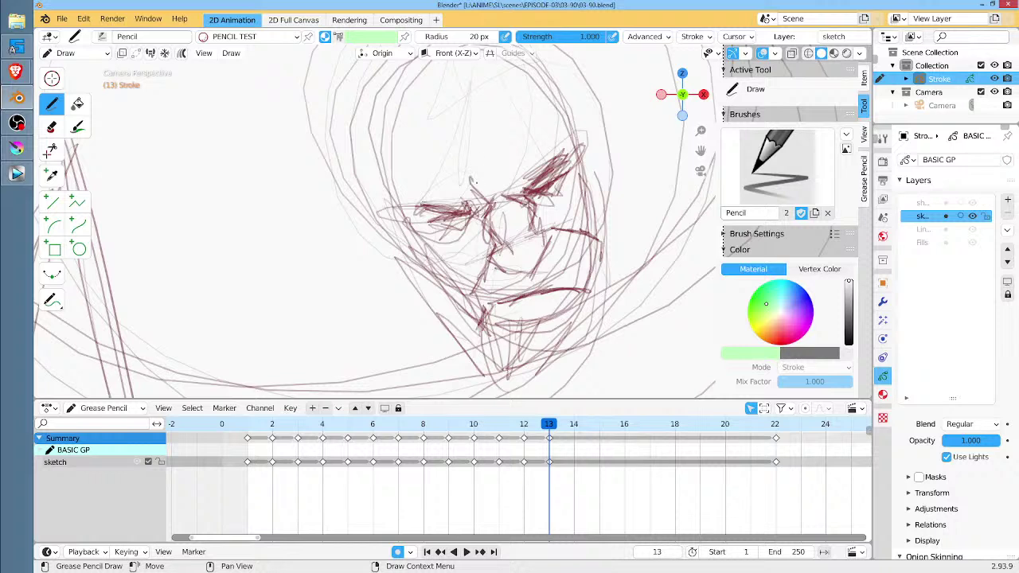
drag(496, 165, 499, 196)
mouse_move(512, 167)
mouse_down()
mouse_move(524, 194)
mouse_move(592, 202)
mouse_move(580, 213)
mouse_up()
Add creases under the left-side eye and cheek, firm up the face's right edge, and lightly mark the forehead.
mouse_move(483, 213)
mouse_down()
mouse_move(466, 245)
mouse_move(431, 255)
mouse_move(457, 248)
mouse_up()
drag(474, 237, 473, 276)
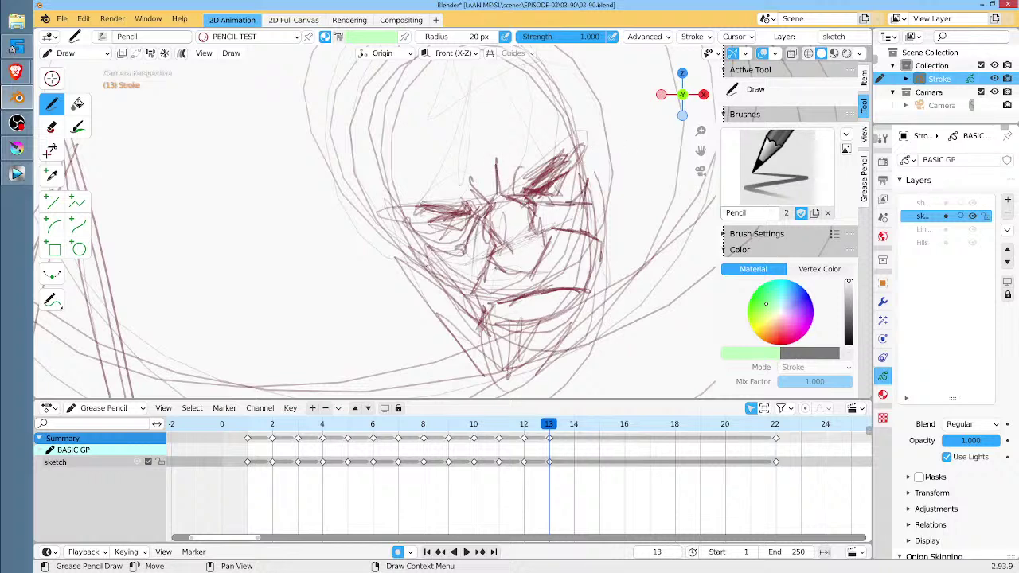
drag(422, 256, 432, 282)
drag(470, 269, 428, 304)
drag(594, 145, 568, 242)
drag(439, 104, 433, 185)
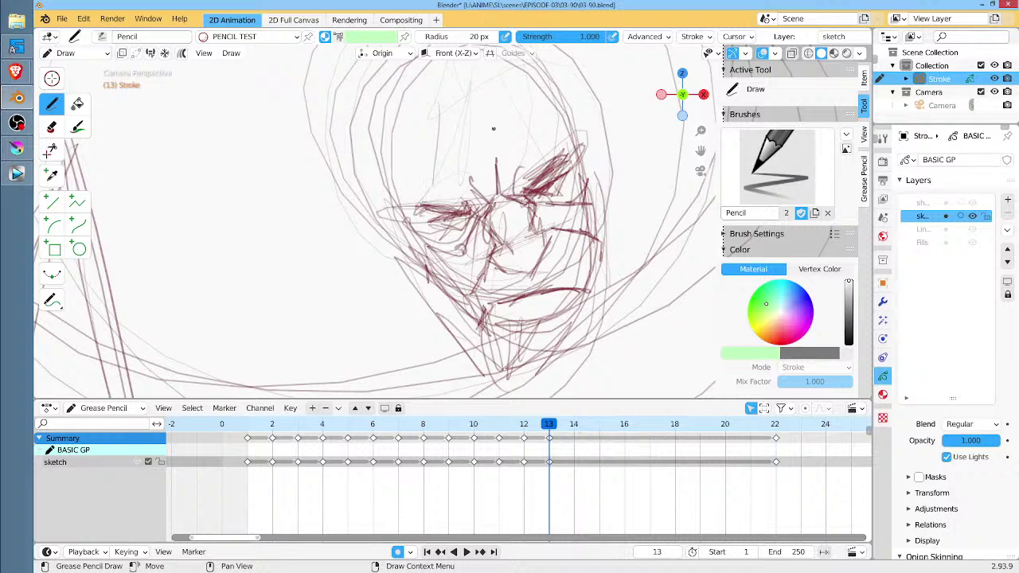
Sketch hair strands over the forehead and loose hair strokes across the top of the scowling head.
middle_drag(493, 127, 481, 185)
mouse_move(442, 163)
mouse_down()
mouse_move(422, 135)
mouse_move(384, 288)
mouse_move(407, 132)
mouse_move(358, 151)
mouse_move(516, 116)
mouse_move(483, 167)
mouse_up()
drag(491, 121, 498, 213)
drag(494, 156, 529, 116)
mouse_move(524, 120)
mouse_down()
mouse_move(541, 156)
mouse_move(544, 98)
mouse_up()
mouse_move(512, 90)
mouse_down()
mouse_move(393, 96)
mouse_move(382, 168)
mouse_up()
Draw ears on both sides of the scowling head and add inner detail to the right one.
mouse_move(443, 144)
mouse_down()
mouse_move(483, 84)
mouse_move(595, 206)
mouse_move(611, 192)
mouse_move(614, 270)
mouse_move(595, 289)
mouse_up()
drag(367, 272, 391, 340)
mouse_move(352, 288)
mouse_down()
mouse_move(398, 336)
mouse_move(387, 333)
mouse_up()
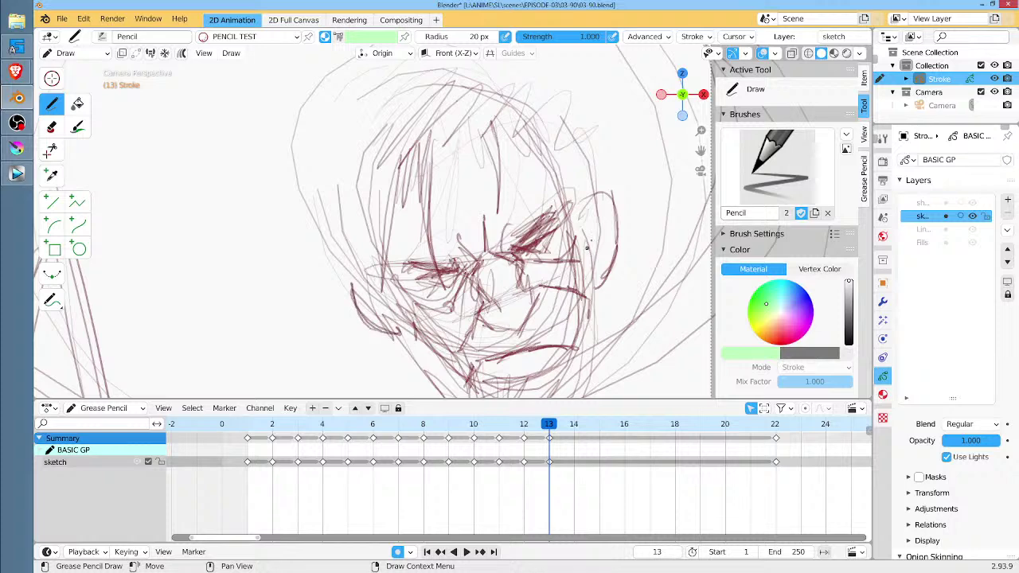
mouse_move(584, 242)
mouse_down()
mouse_move(608, 206)
mouse_move(594, 261)
mouse_up()
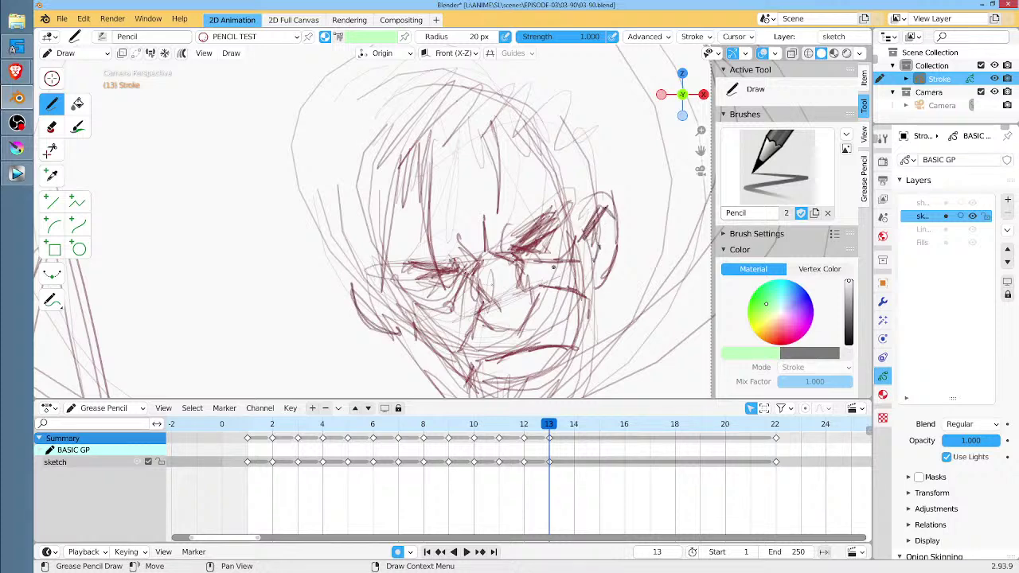
drag(368, 274, 380, 303)
Reshape the scowling head on frame 13 with the Grab sculpt brush.
scroll(614, 248, down, 6)
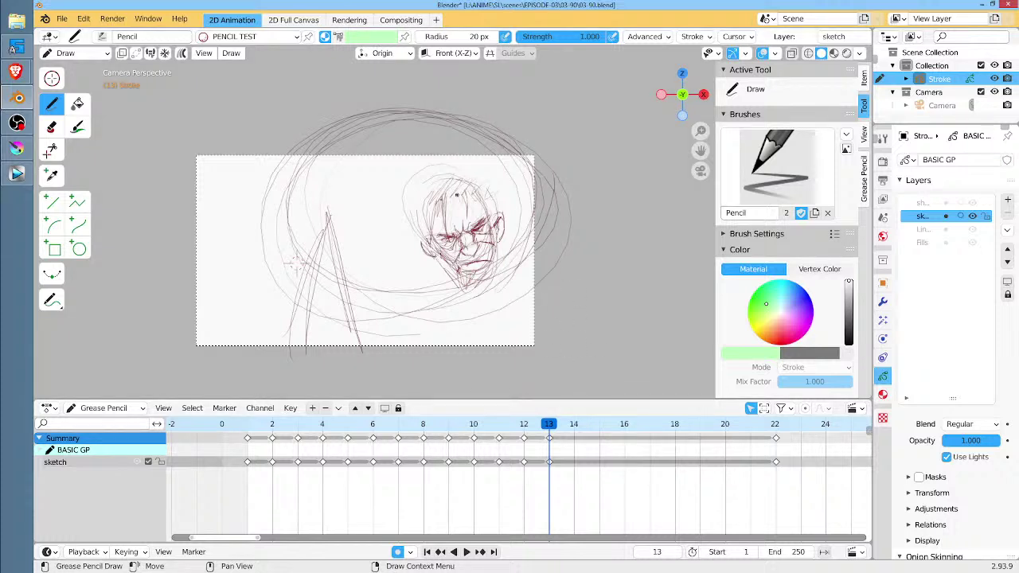
key(ctrl+Tab)
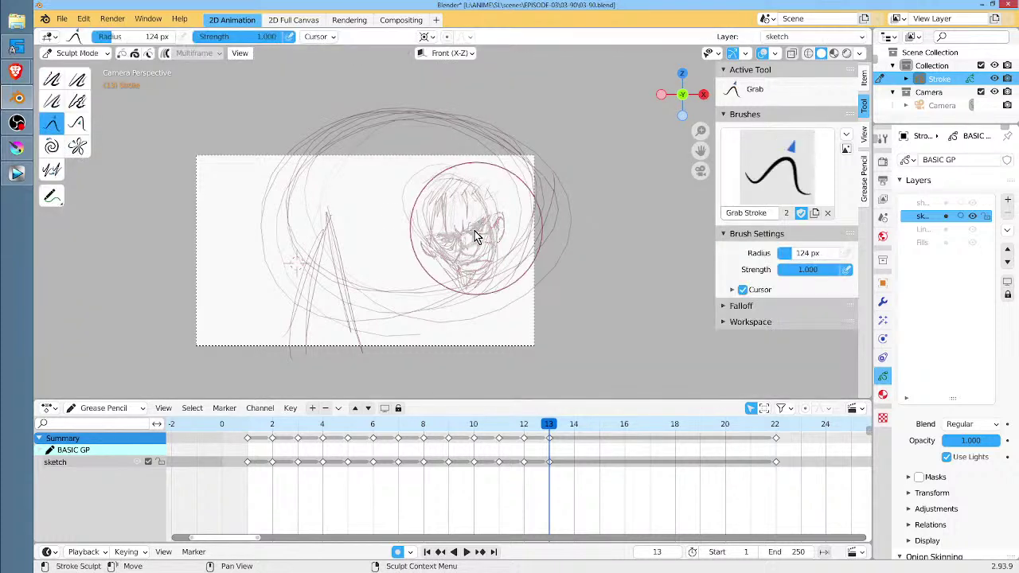
mouse_move(465, 230)
mouse_down()
mouse_move(461, 214)
mouse_move(484, 275)
mouse_up()
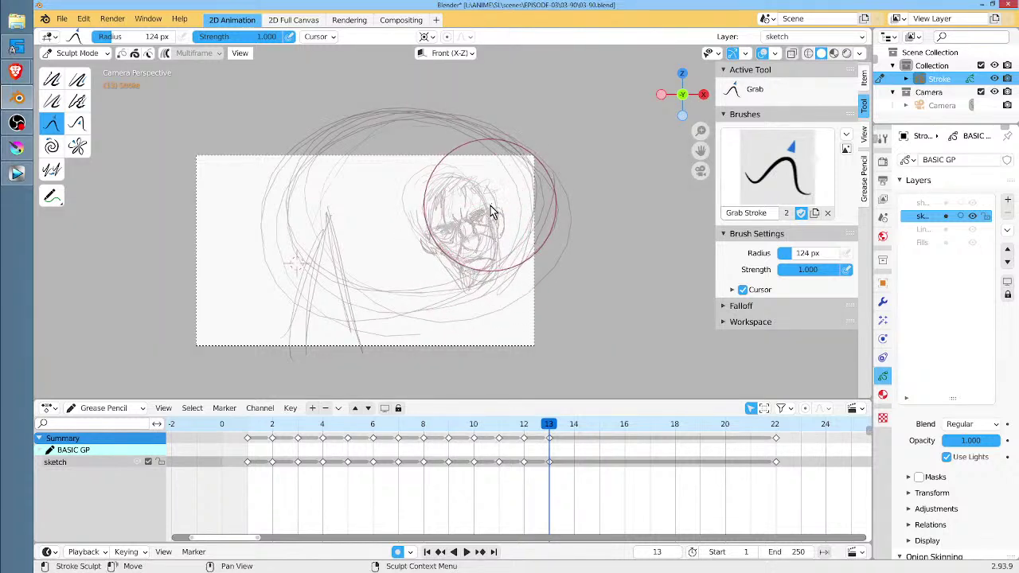
Select all strokes of the scowling head, scale them down, and move the head back to the right side of the frame.
key(Tab)
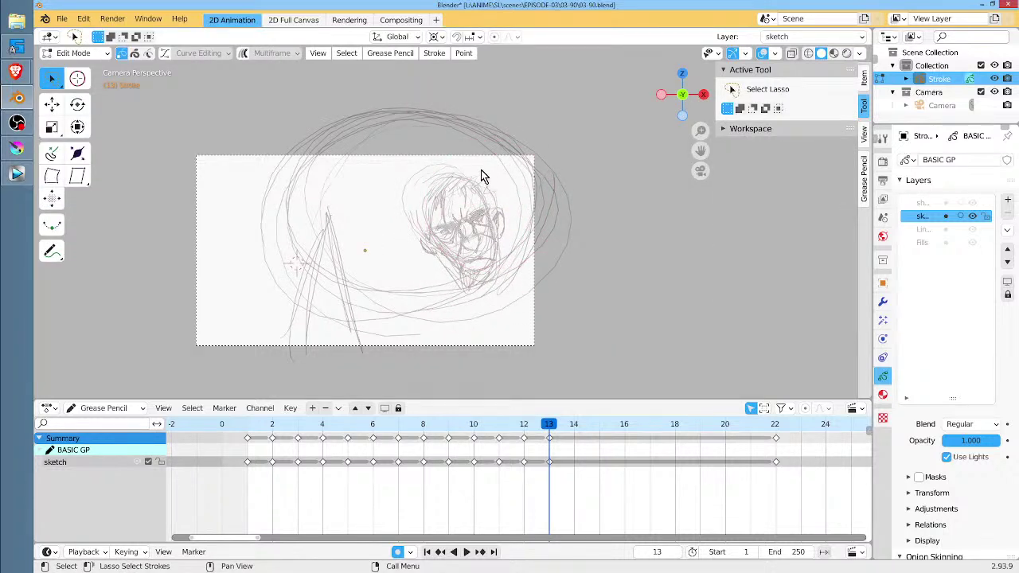
mouse_move(482, 173)
mouse_down()
mouse_move(469, 164)
mouse_move(466, 265)
mouse_move(514, 215)
mouse_up()
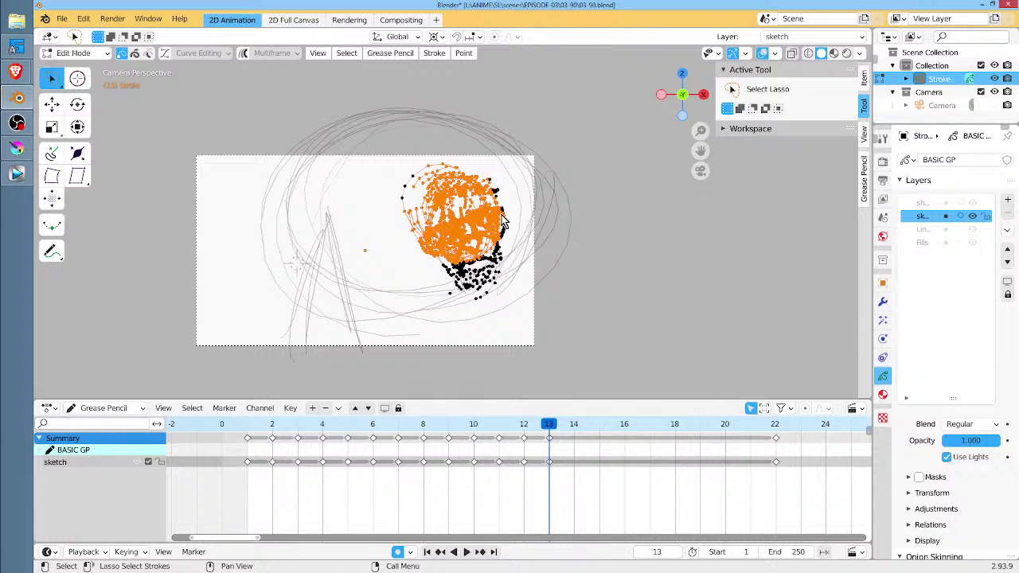
key(ctrl+l)
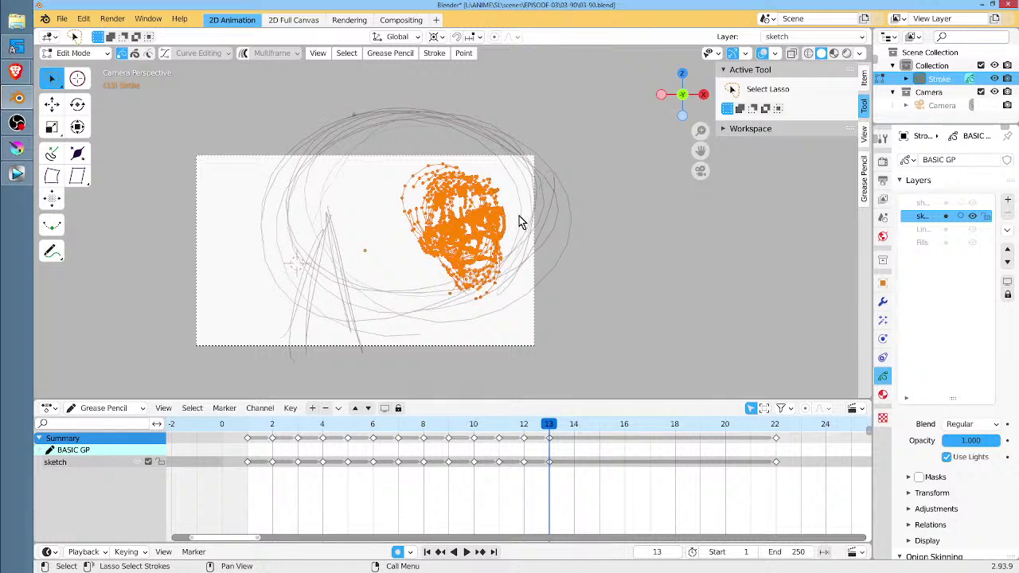
key(s)
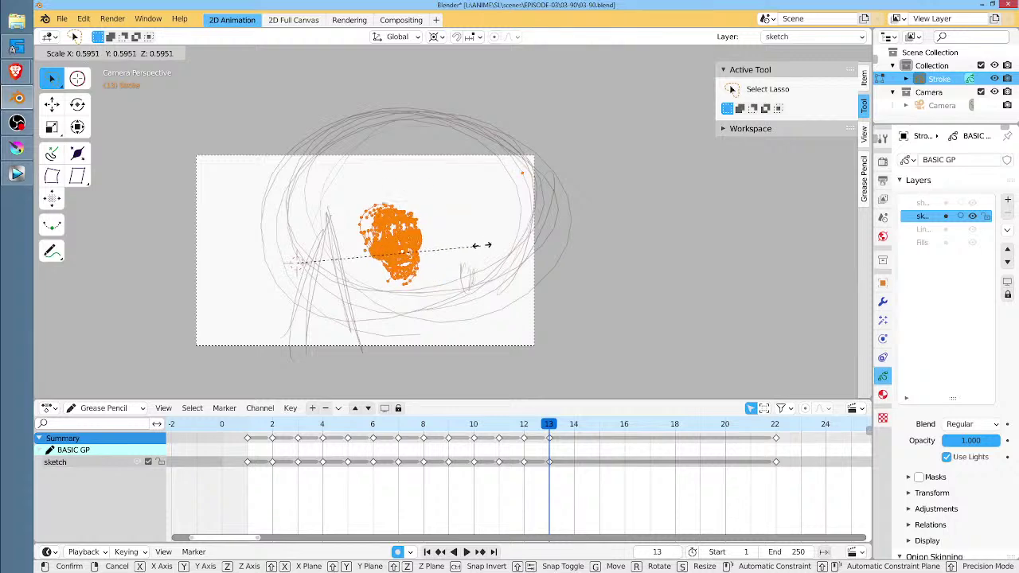
click(535, 228)
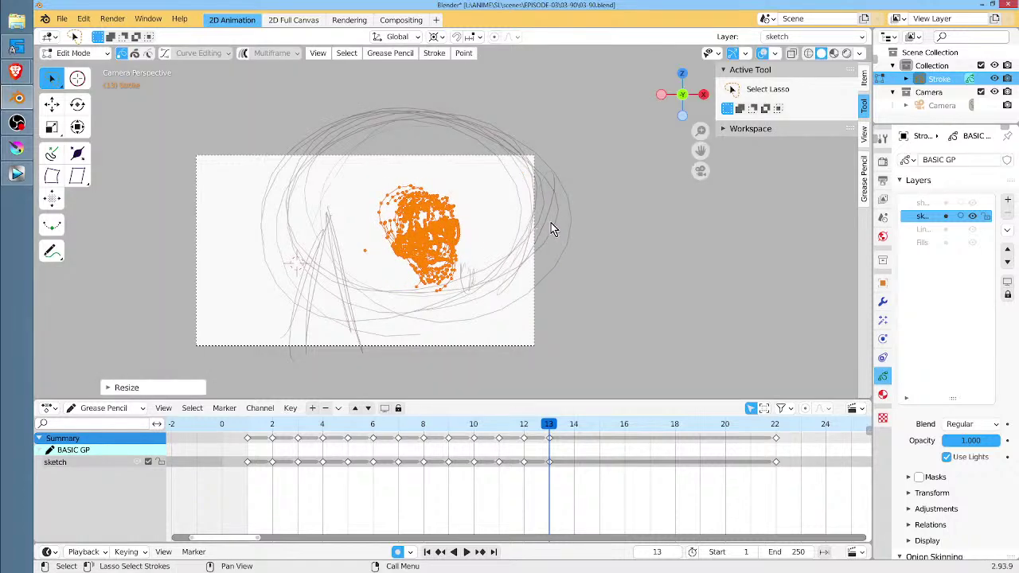
key(g)
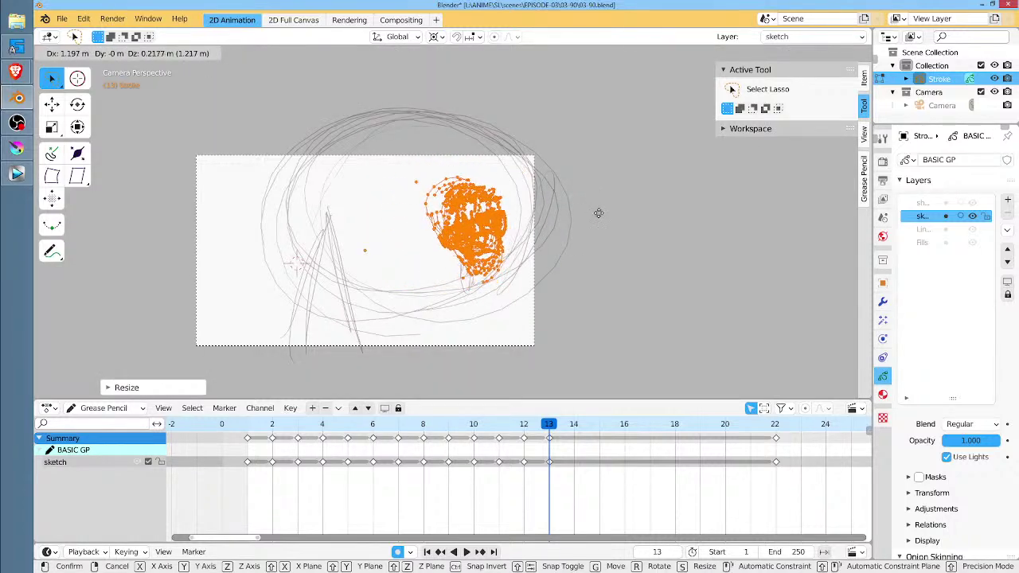
click(619, 262)
Rotate the selected head slightly, set the pivot point to Median Point, and rotate it slightly again.
key(r)
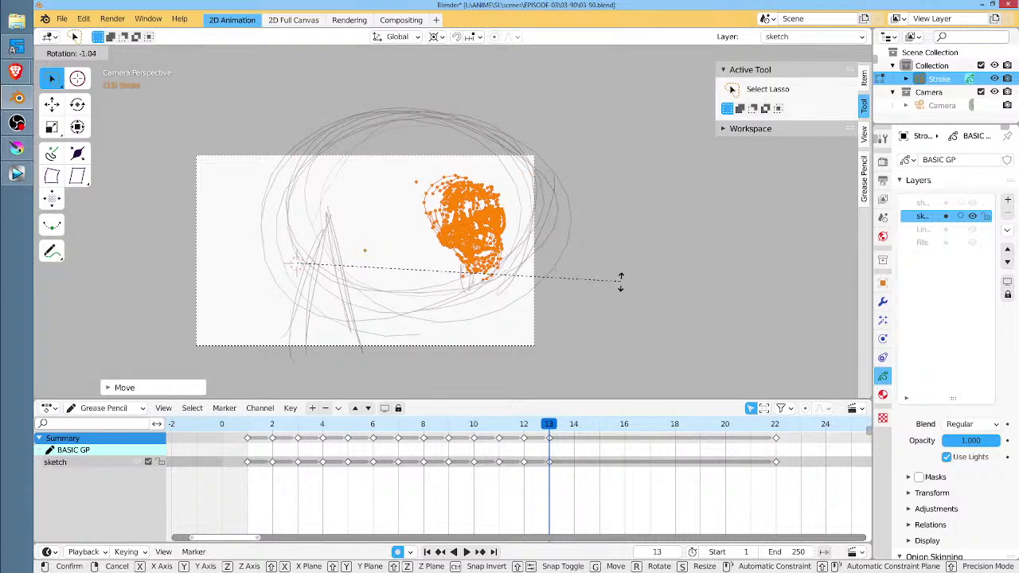
click(620, 299)
key(period)
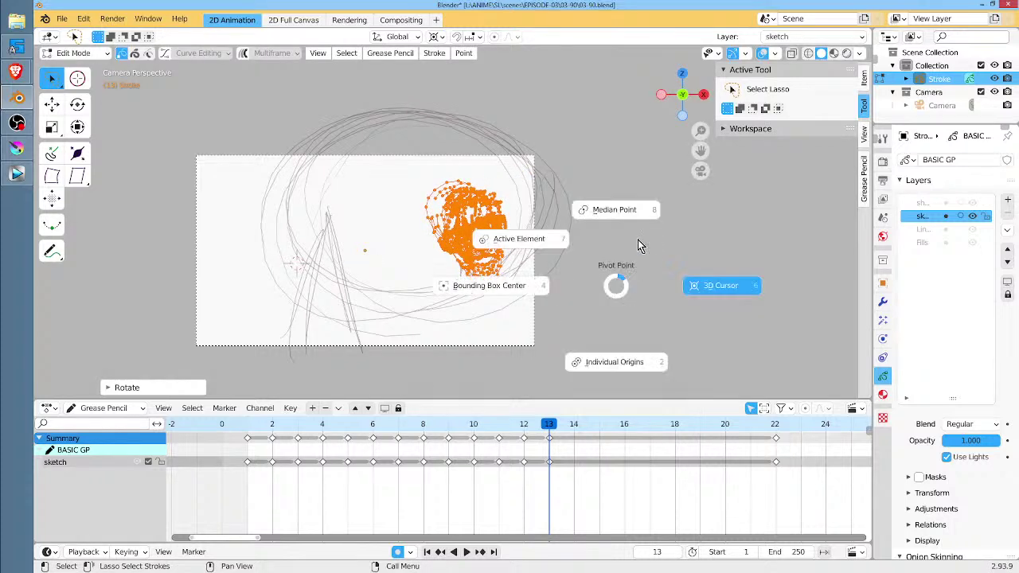
click(637, 212)
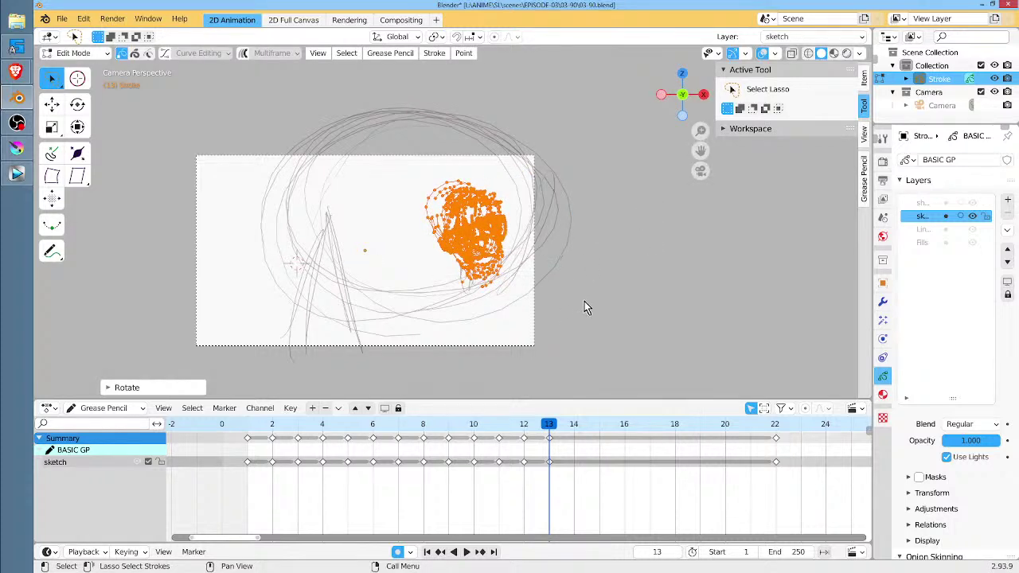
key(r)
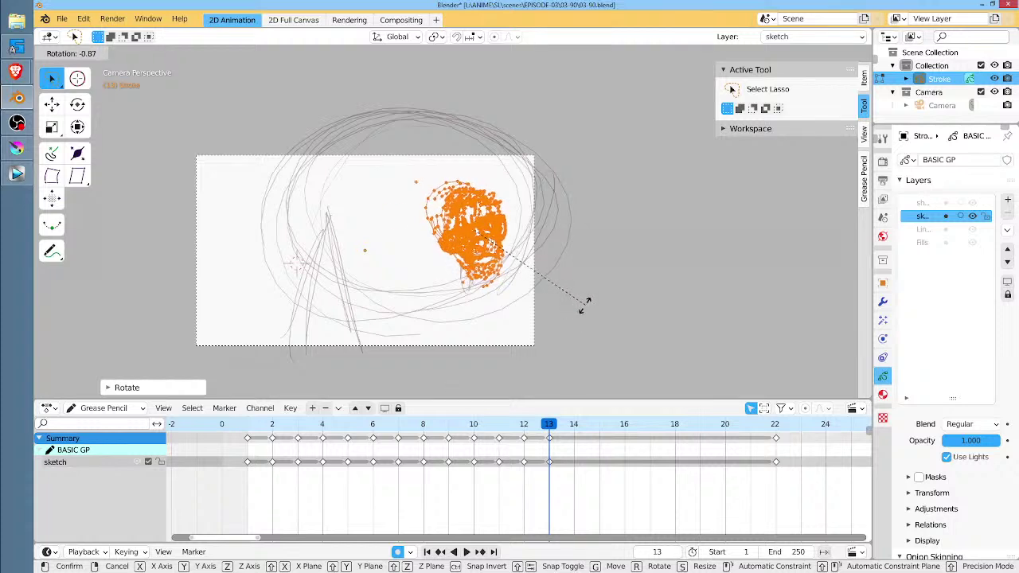
click(580, 311)
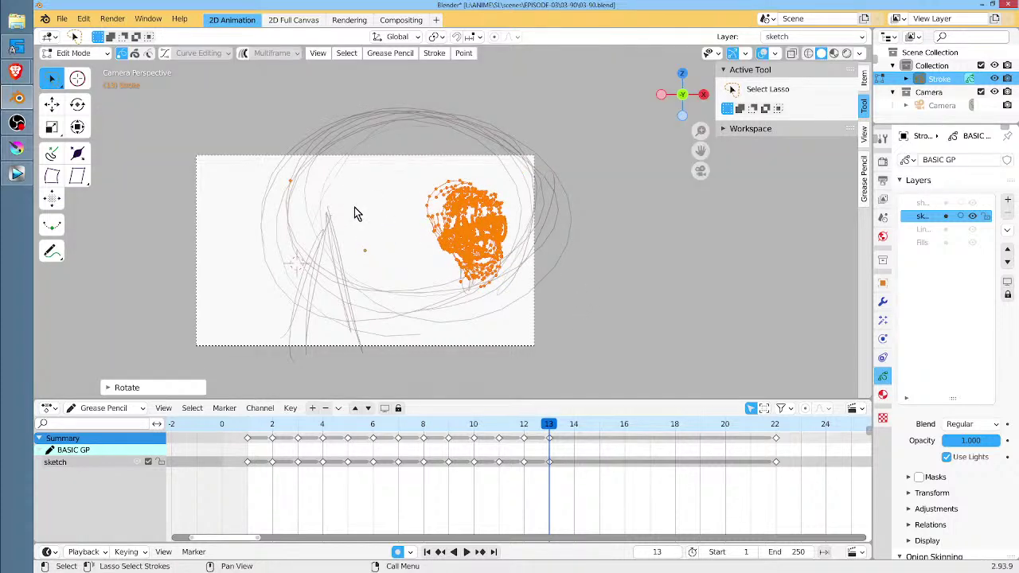
Return to Draw Mode, outline the smaller second head on frame 13, and add hair and side strokes around the scowling head.
key(Tab)
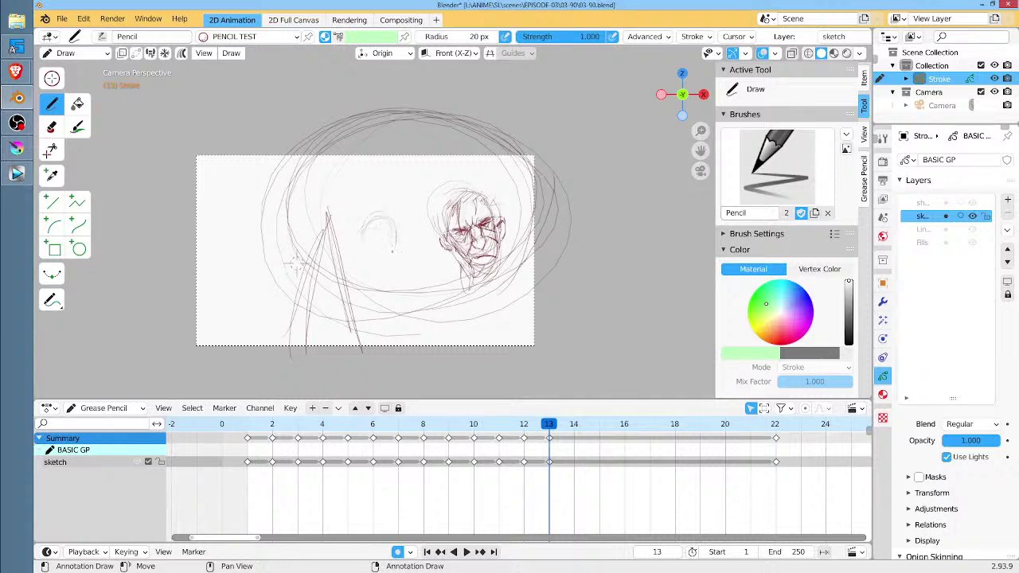
mouse_move(395, 239)
mouse_down()
mouse_move(360, 250)
mouse_move(392, 275)
mouse_up()
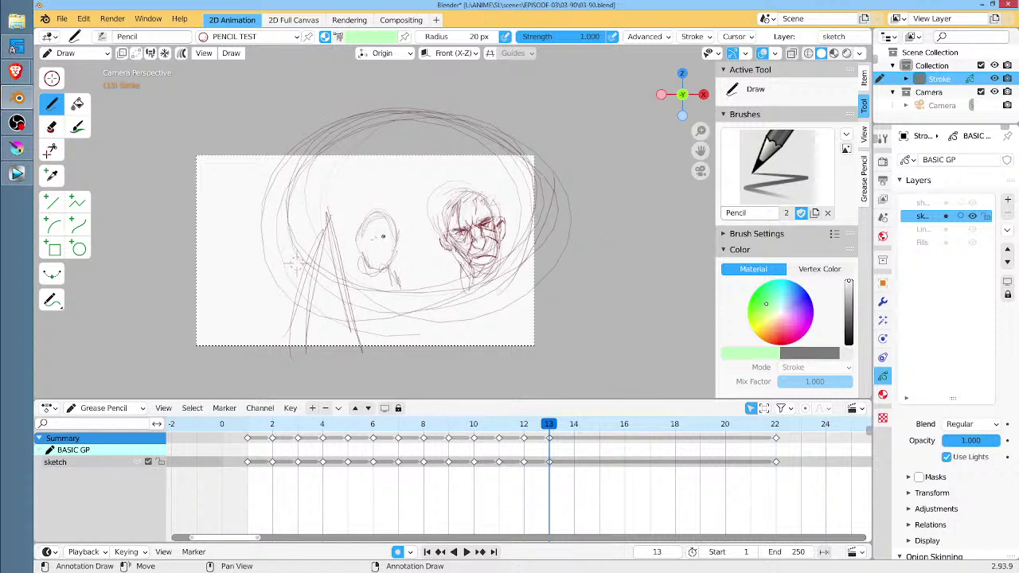
mouse_move(453, 185)
mouse_down()
mouse_move(492, 189)
mouse_move(498, 211)
mouse_move(438, 226)
mouse_move(457, 270)
mouse_up()
drag(447, 252, 464, 273)
drag(503, 210, 510, 231)
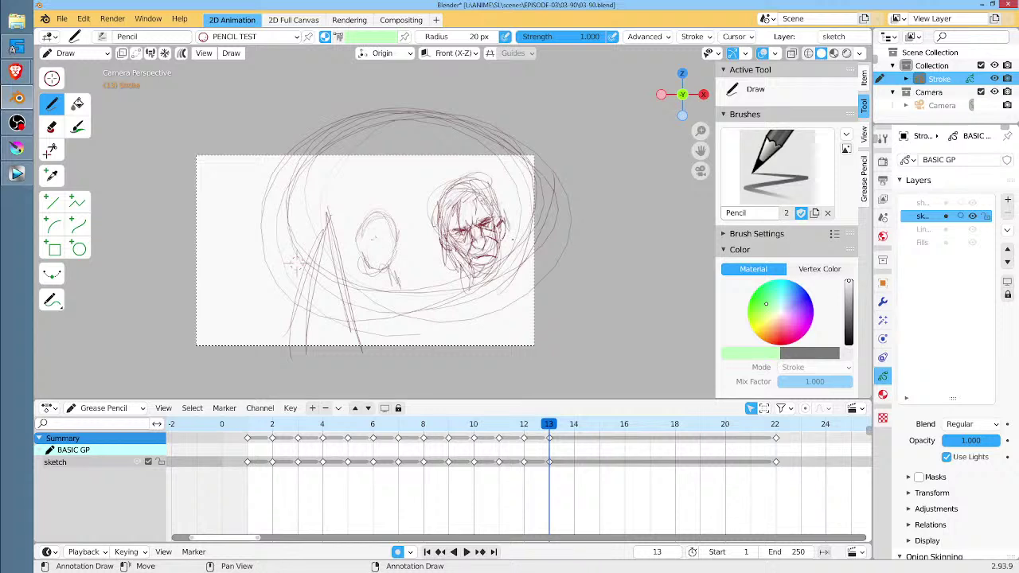
Sketch jagged, broken edge strokes along the lower and right rim of the large oval on frame 13.
mouse_move(553, 425)
mouse_down()
mouse_move(530, 425)
mouse_move(578, 431)
mouse_move(549, 430)
mouse_up()
mouse_move(521, 189)
mouse_down()
mouse_move(538, 263)
mouse_move(525, 279)
mouse_move(487, 296)
mouse_move(510, 287)
mouse_move(476, 315)
mouse_move(376, 326)
mouse_up()
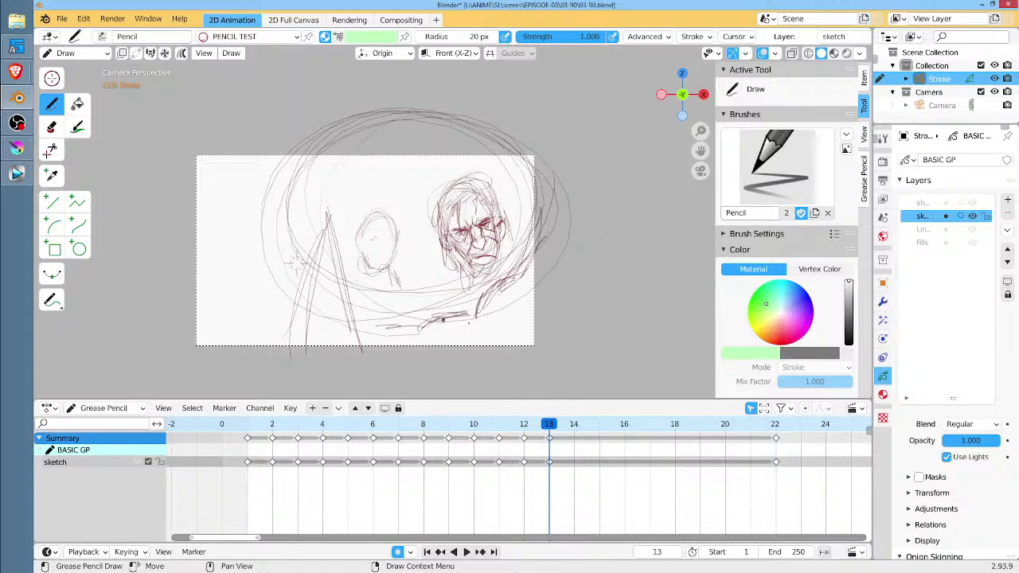
drag(515, 274, 543, 299)
drag(505, 336, 535, 327)
drag(544, 310, 519, 328)
drag(532, 242, 525, 274)
mouse_move(549, 199)
mouse_down()
mouse_move(526, 262)
mouse_move(568, 275)
mouse_up()
drag(571, 228, 559, 278)
drag(541, 167, 538, 198)
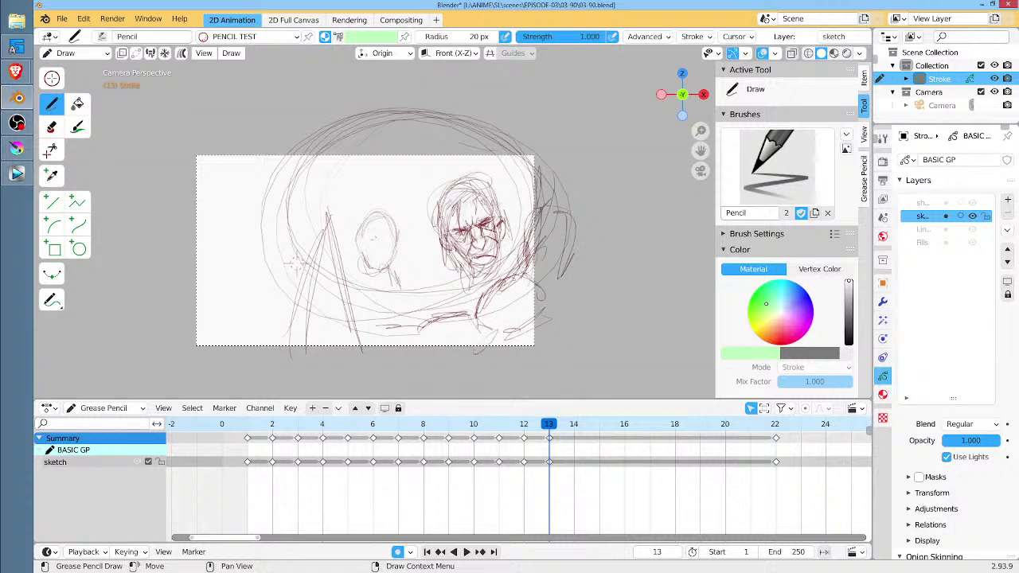
Sketch uneven contours along the upper and left rim of the large oval, plus lines radiating outward to its left.
drag(457, 130, 434, 132)
mouse_move(437, 87)
mouse_down()
mouse_move(440, 126)
mouse_move(328, 133)
mouse_up()
drag(285, 188, 295, 242)
mouse_move(296, 234)
mouse_down()
mouse_move(312, 287)
mouse_move(273, 200)
mouse_up()
drag(259, 196, 299, 163)
mouse_move(242, 248)
mouse_down()
mouse_move(182, 254)
mouse_move(194, 251)
mouse_up()
drag(216, 291, 269, 298)
drag(207, 205, 253, 233)
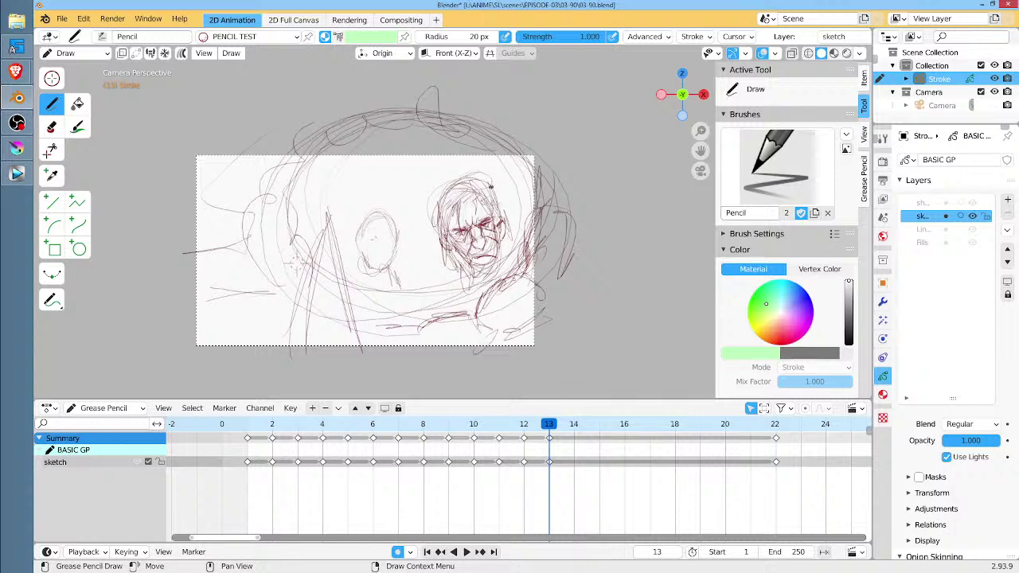
Lasso-select both heads in Edit Mode, scale them down slightly, and move them upward inside the oval.
key(Tab)
mouse_move(461, 171)
mouse_down()
mouse_move(355, 212)
mouse_move(425, 282)
mouse_move(508, 218)
mouse_up()
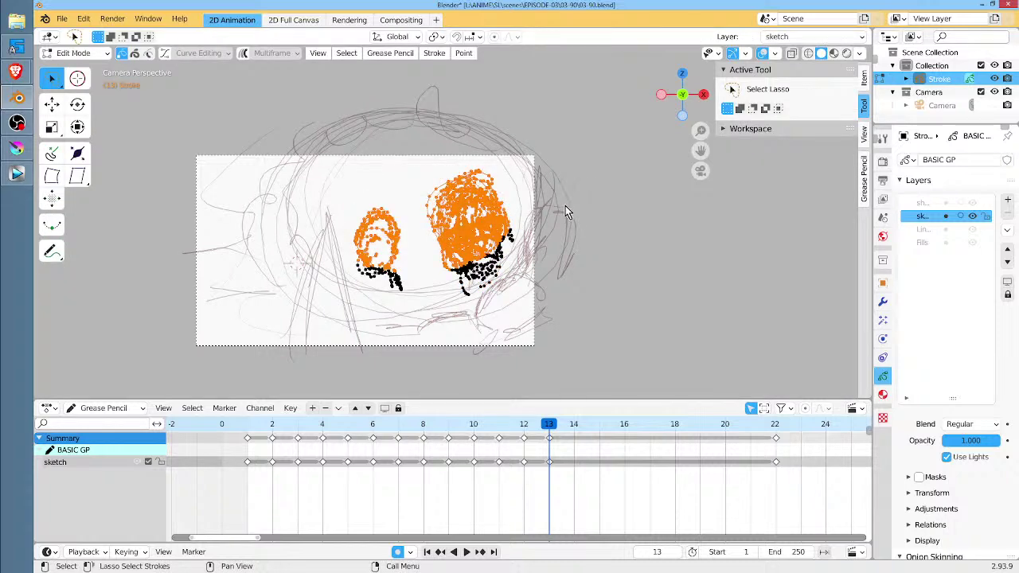
key(s)
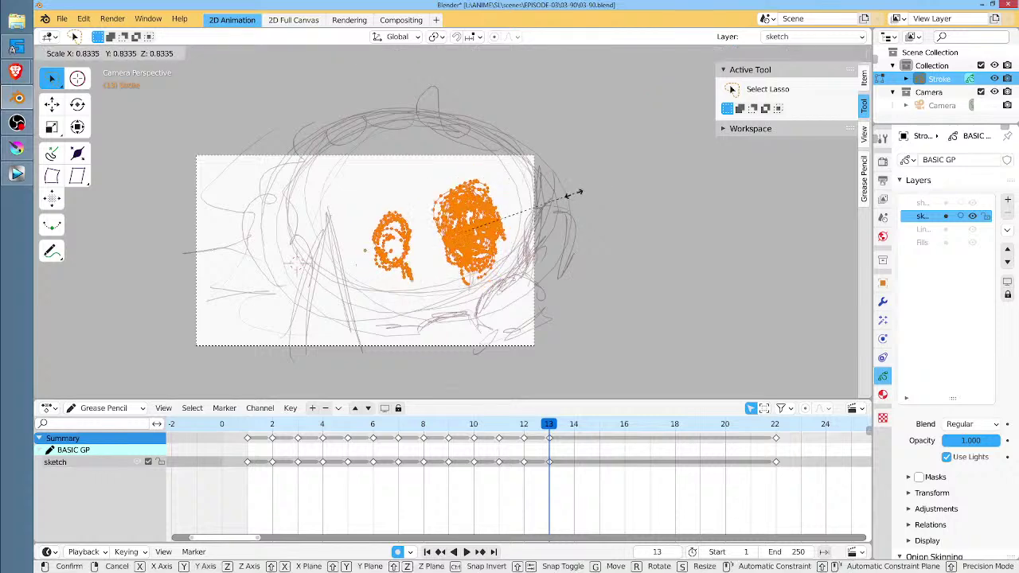
click(572, 211)
key(g)
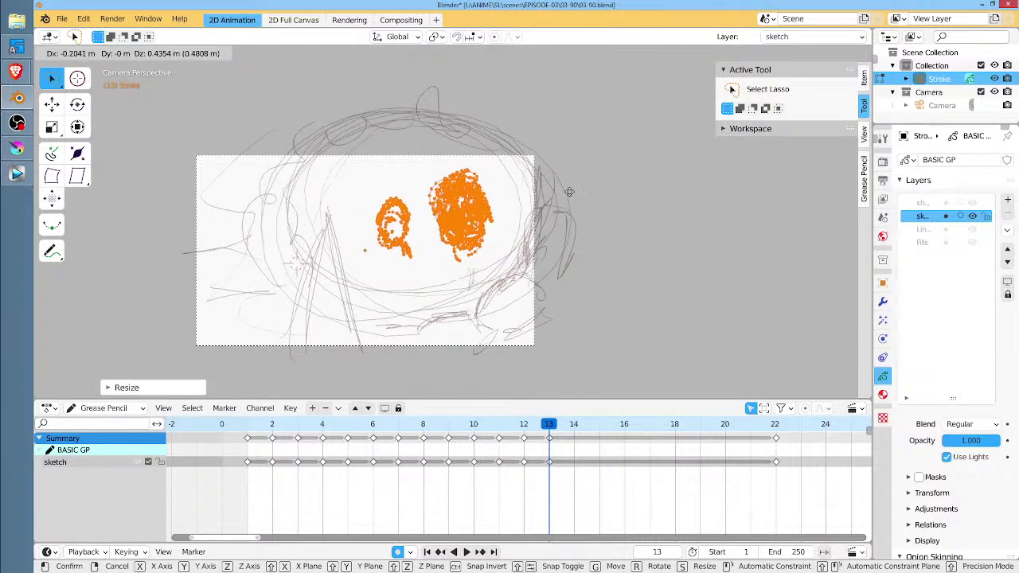
click(574, 200)
key(Tab)
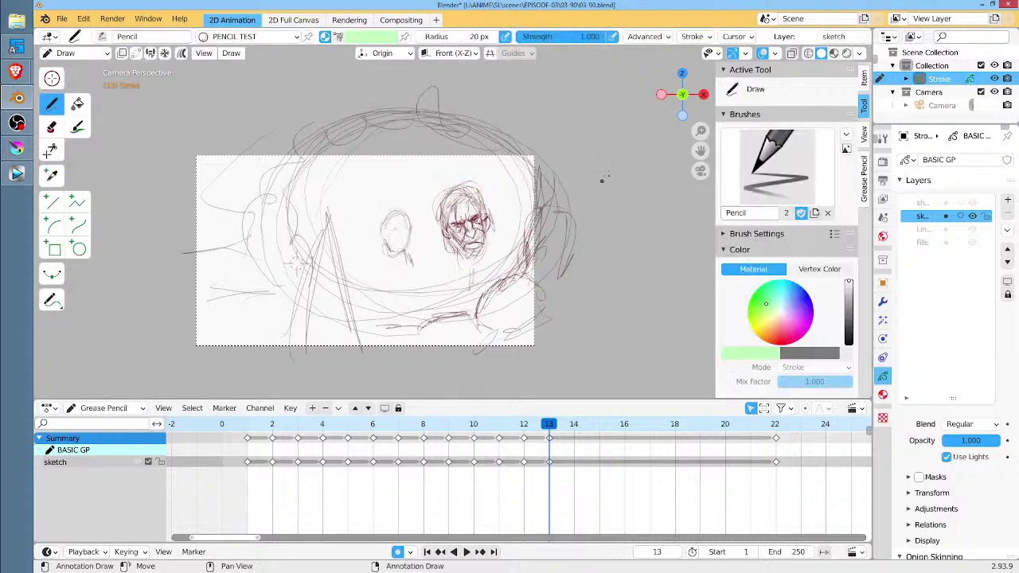
Scale the two selected heads up slightly in Edit Mode, check frame 13 on the timeline, and return to Draw Mode.
scroll(605, 214, down, 1)
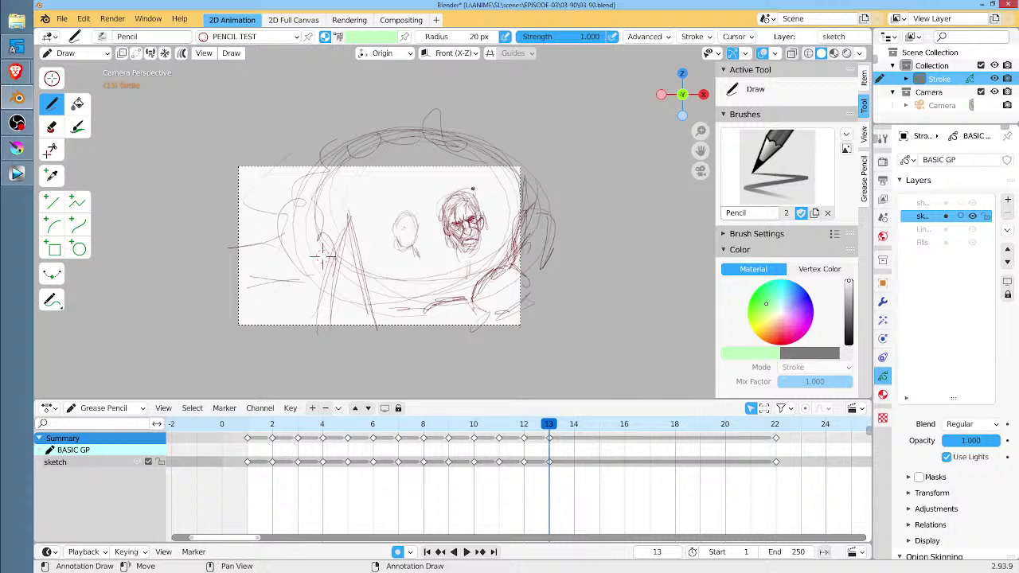
key(Tab)
key(Tab)
key(Tab)
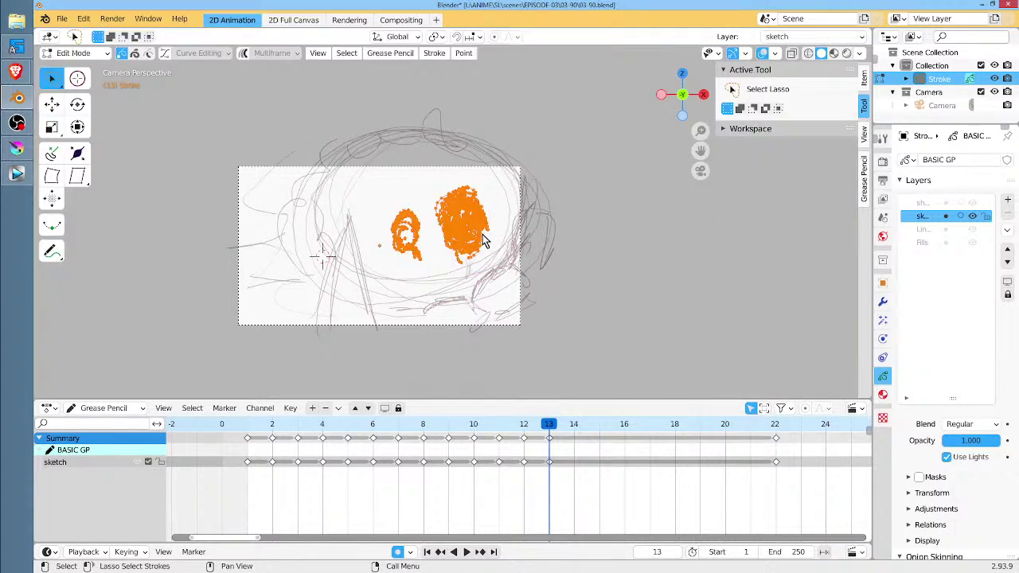
key(s)
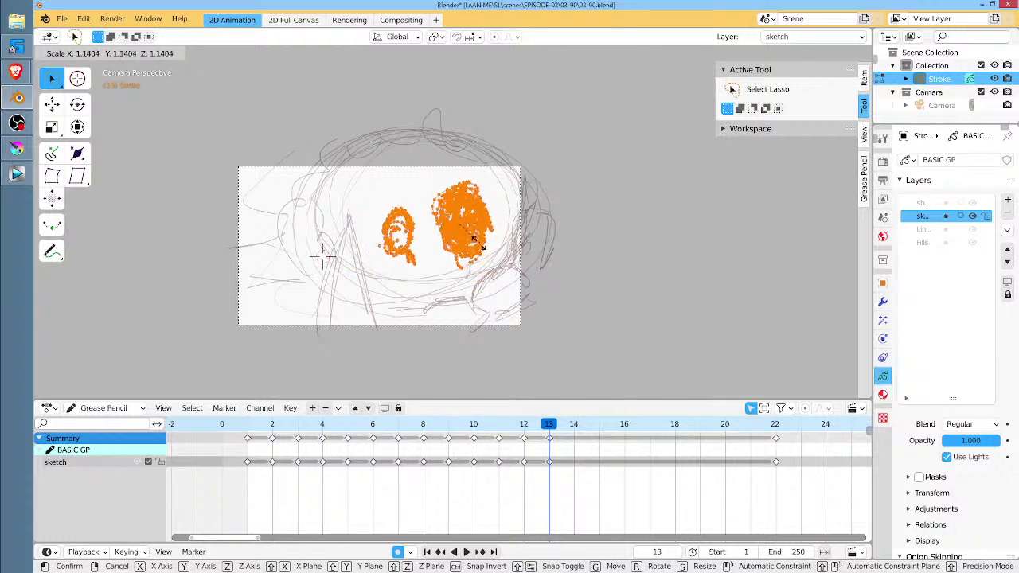
click(480, 249)
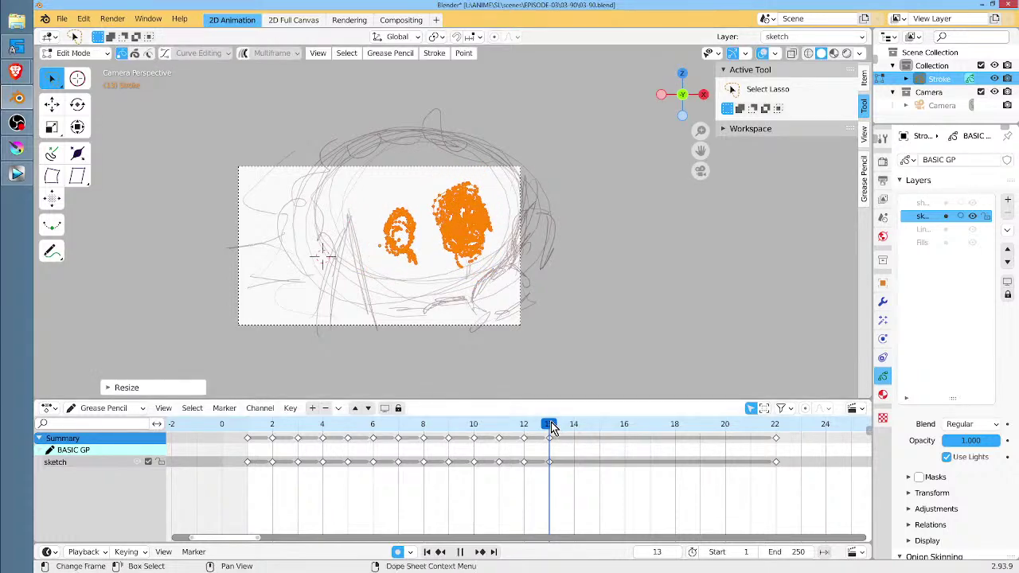
key(space)
mouse_move(545, 432)
mouse_down()
mouse_move(474, 433)
mouse_move(548, 432)
mouse_up()
key(space)
key(Tab)
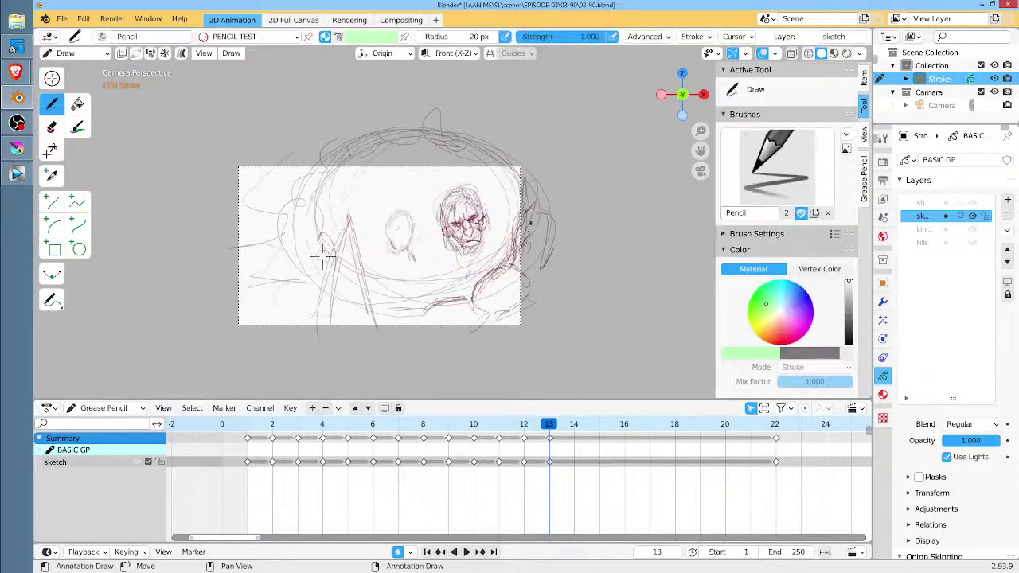
Duplicate the sketch keyframe from frame 13 to frame 14.
click(568, 430)
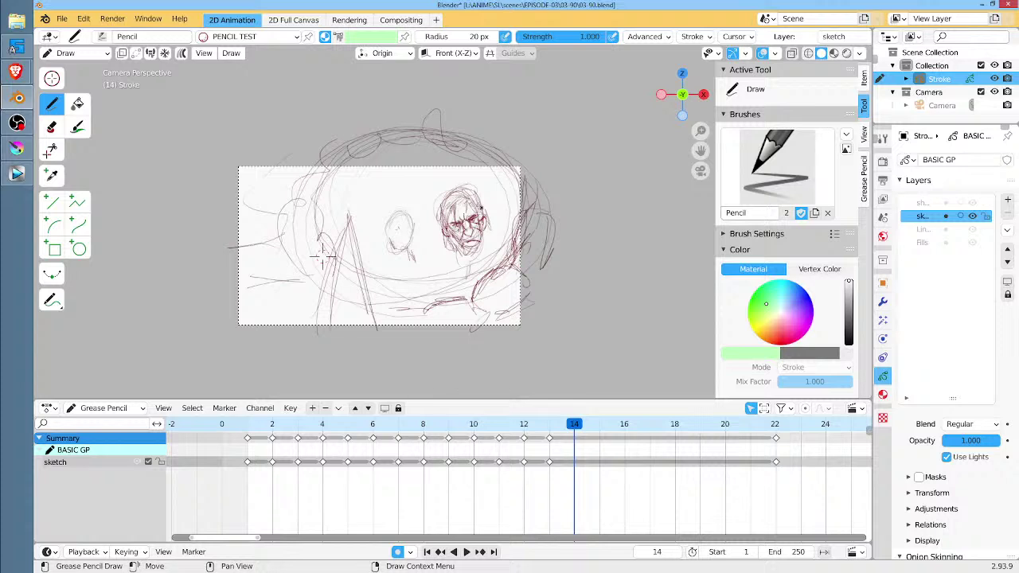
click(549, 462)
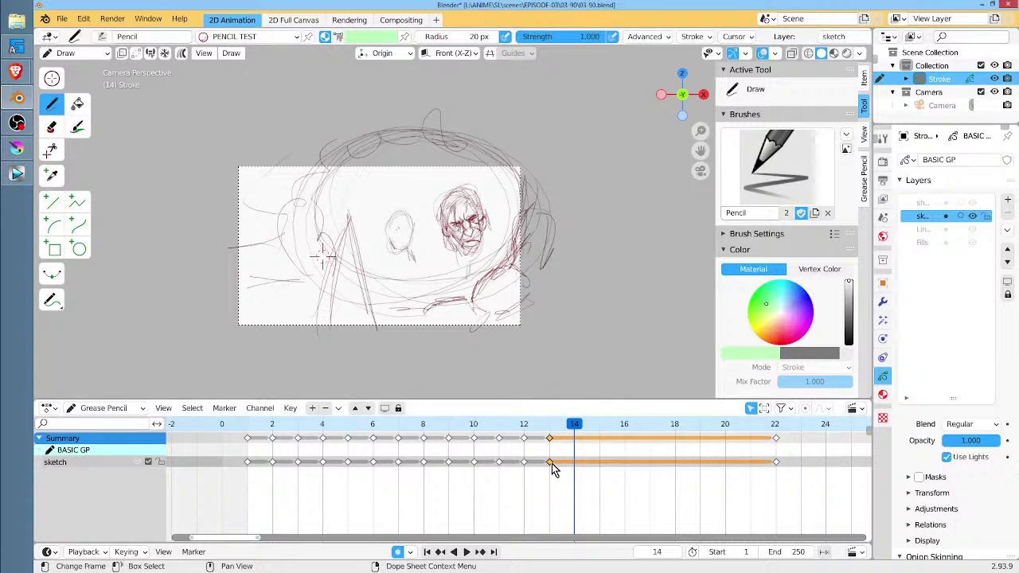
key(shift+d)
click(575, 463)
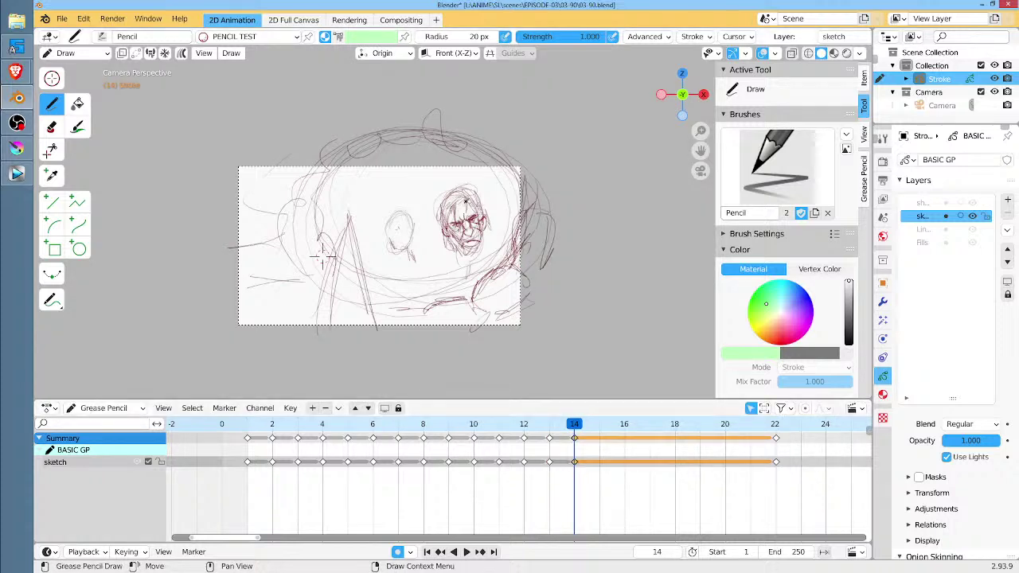
Erase most of the scowling head on frame 14 and step back to frame 13 to compare.
mouse_move(472, 248)
ctrl+mouse_down()
mouse_move(447, 207)
mouse_move(465, 240)
ctrl+mouse_up()
ctrl+drag(457, 194, 450, 201)
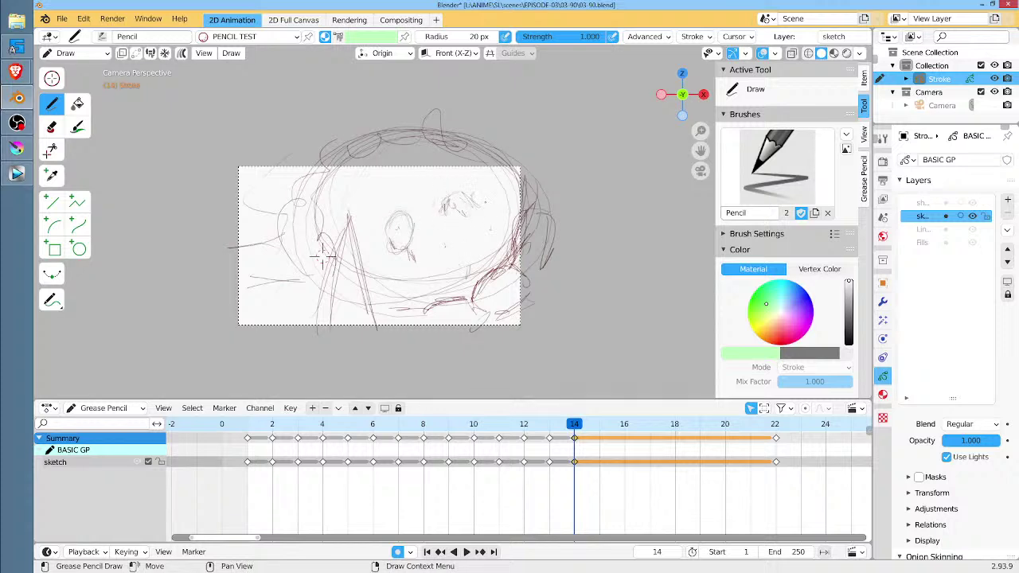
key(Left)
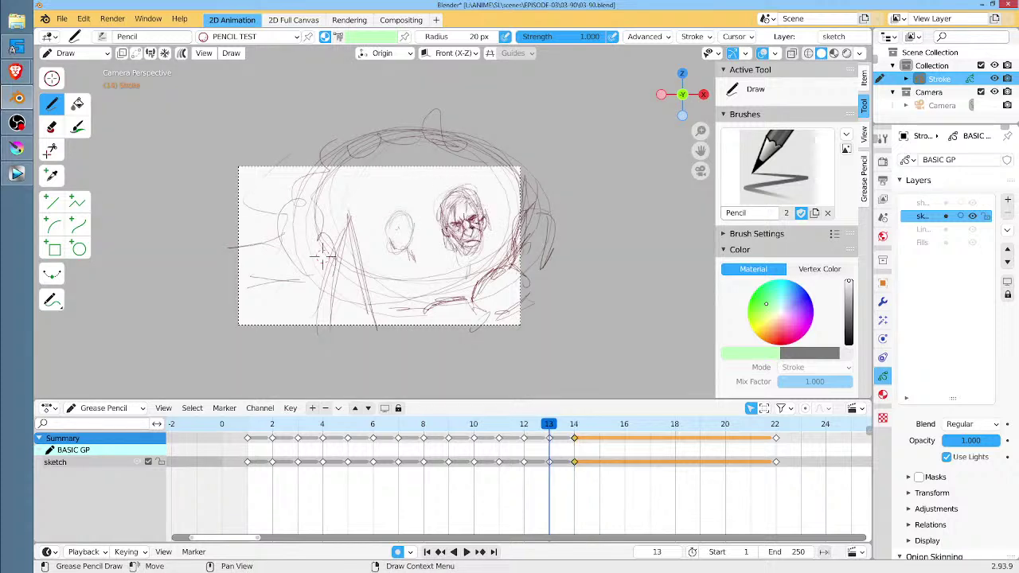
On frame 14, sketch the front edge of the man's face in profile, comparing it with frame 13.
key(Right)
key(Left)
key(Right)
drag(446, 230, 457, 249)
key(ctrl+z)
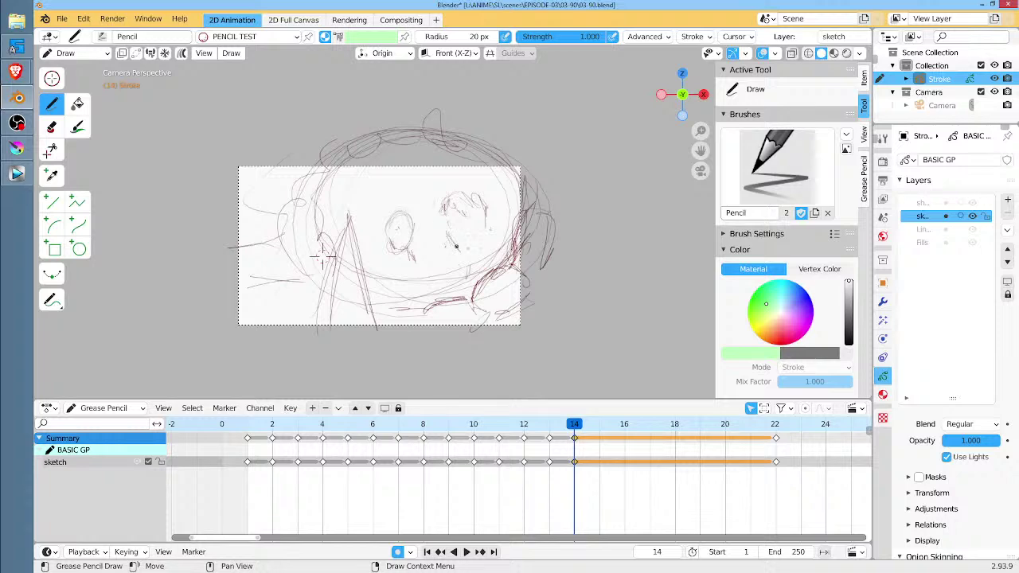
scroll(102, 309, up, 4)
key(Left)
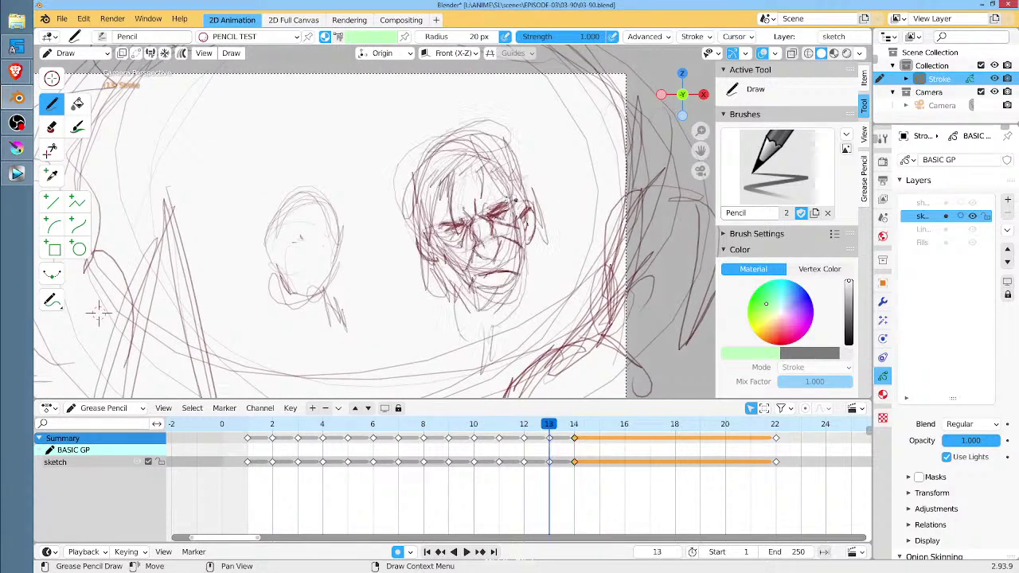
key(Right)
drag(425, 230, 428, 271)
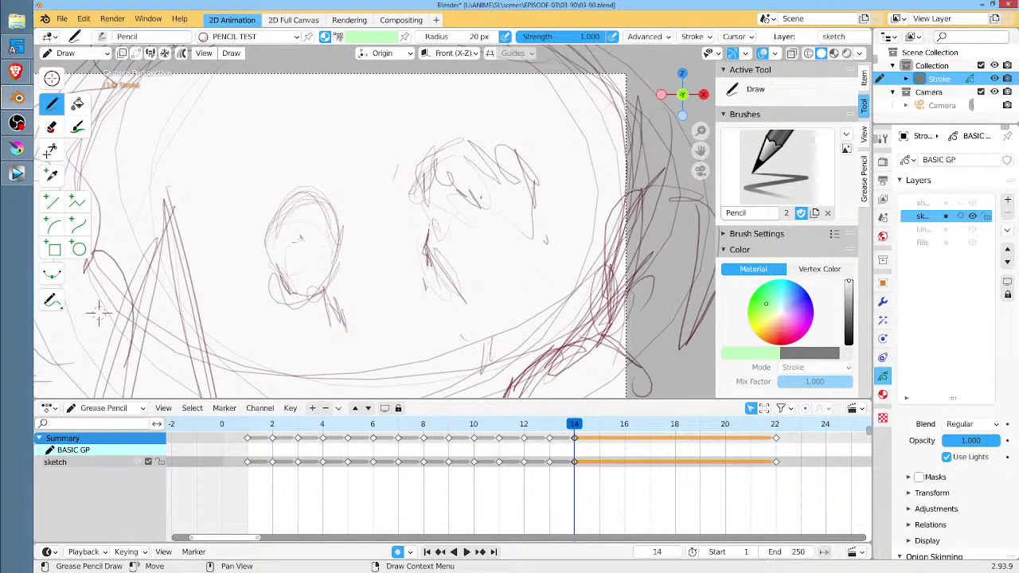
Sketch the nose, mouth and bearded chin of the man's profile on frame 14, using frame 13 as reference.
key(Left)
key(Right)
key(Left)
key(Right)
key(Left)
key(Right)
key(Left)
key(Right)
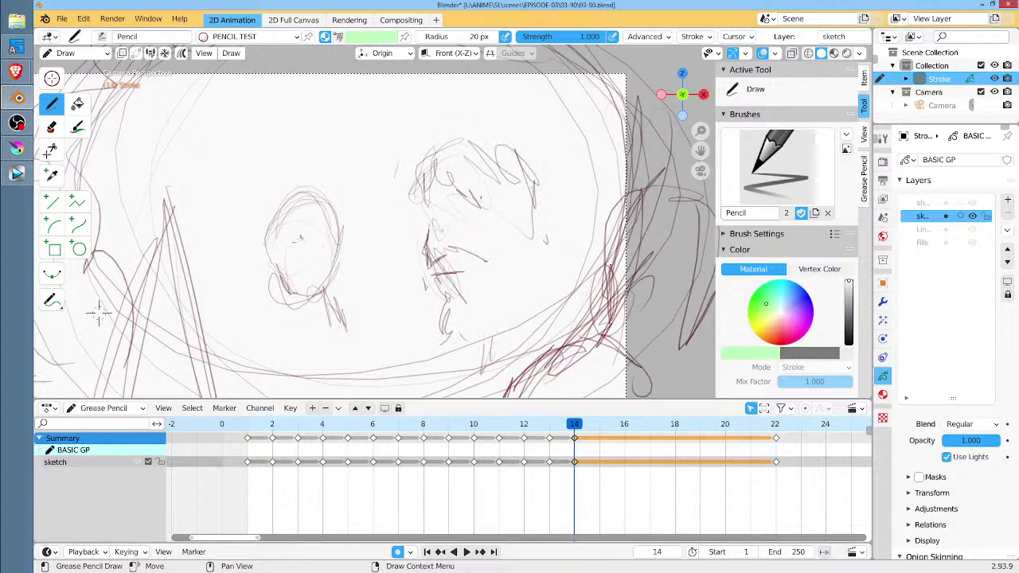
Draw the lowered, angry eyebrow across the man's profile on frame 14, checking it against frame 13.
key(Left)
key(Right)
drag(428, 221, 491, 210)
key(Left)
key(Right)
key(Left)
key(Right)
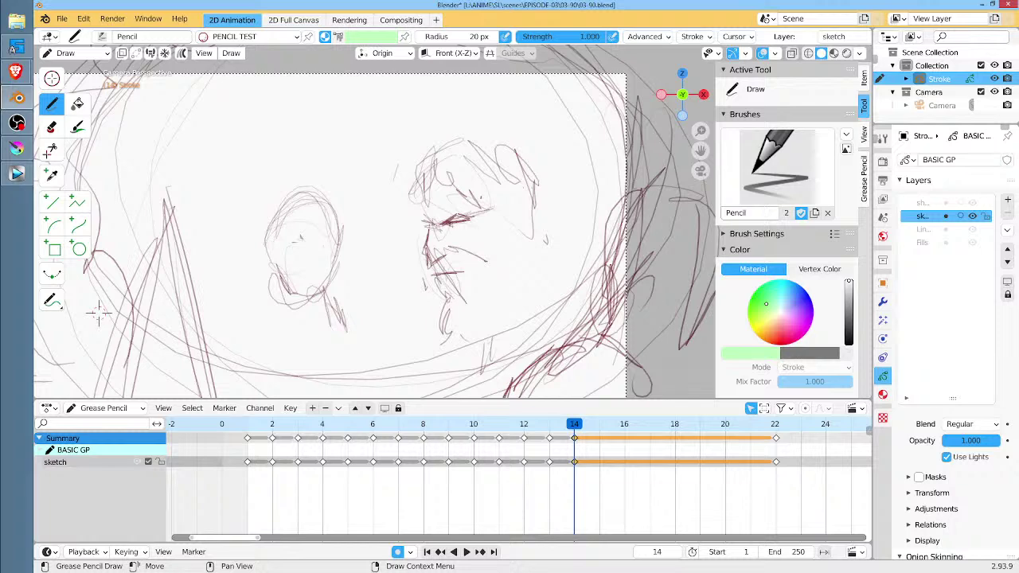
Add the eye, the brow creases and the nose detail lines to the man's profile on frame 14.
key(Left)
key(Right)
key(Left)
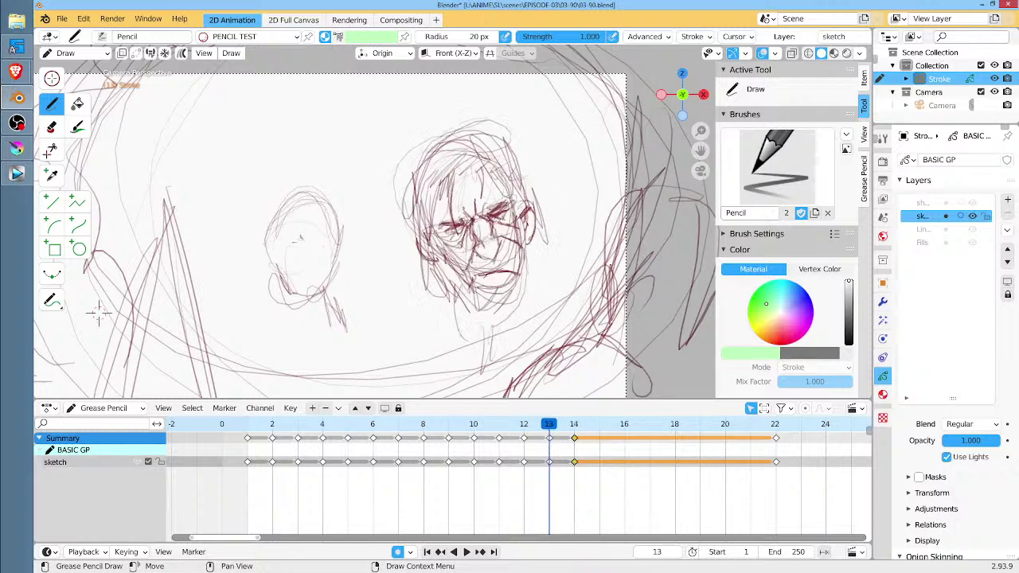
key(Right)
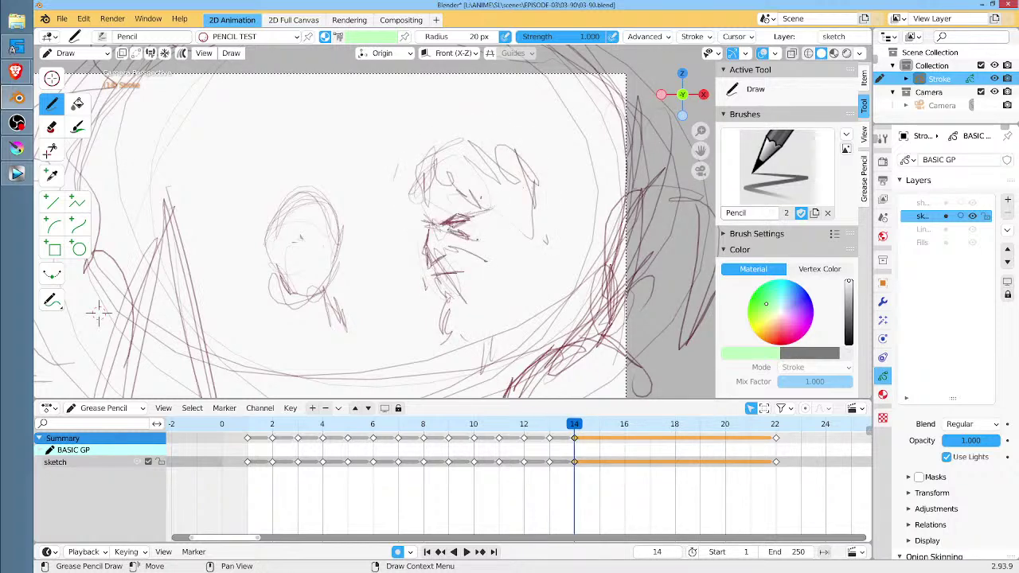
key(Left)
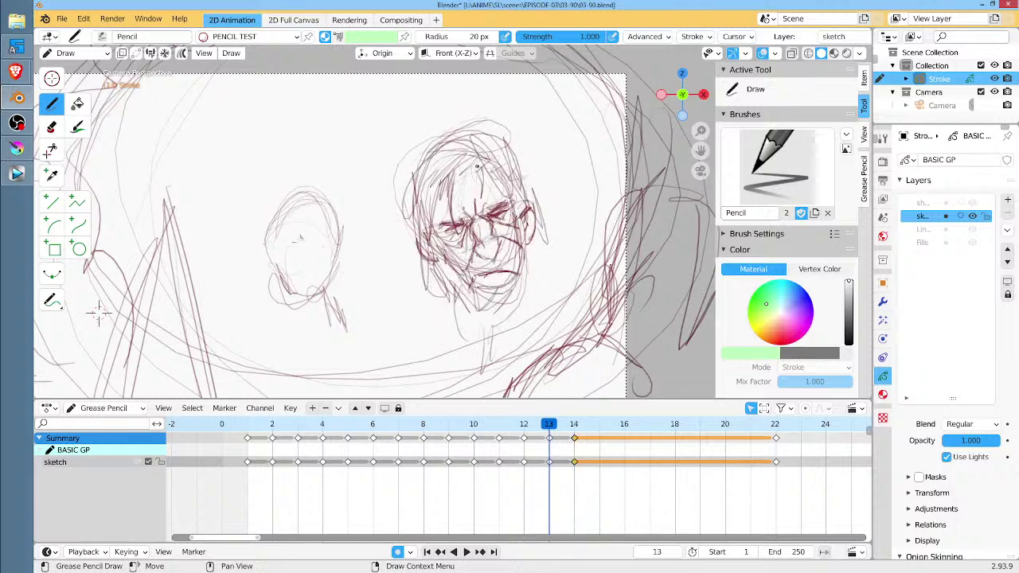
key(Right)
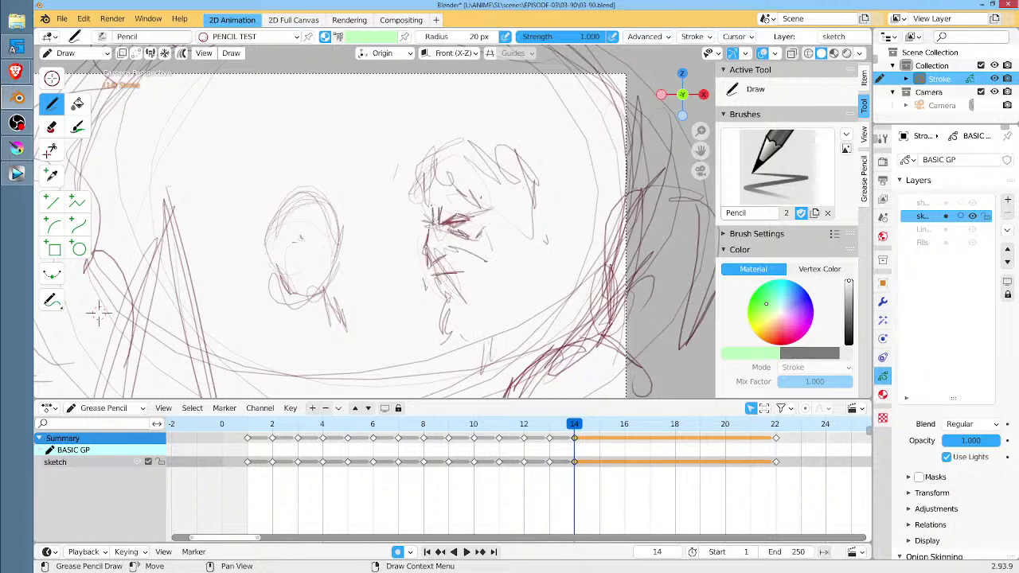
key(Left)
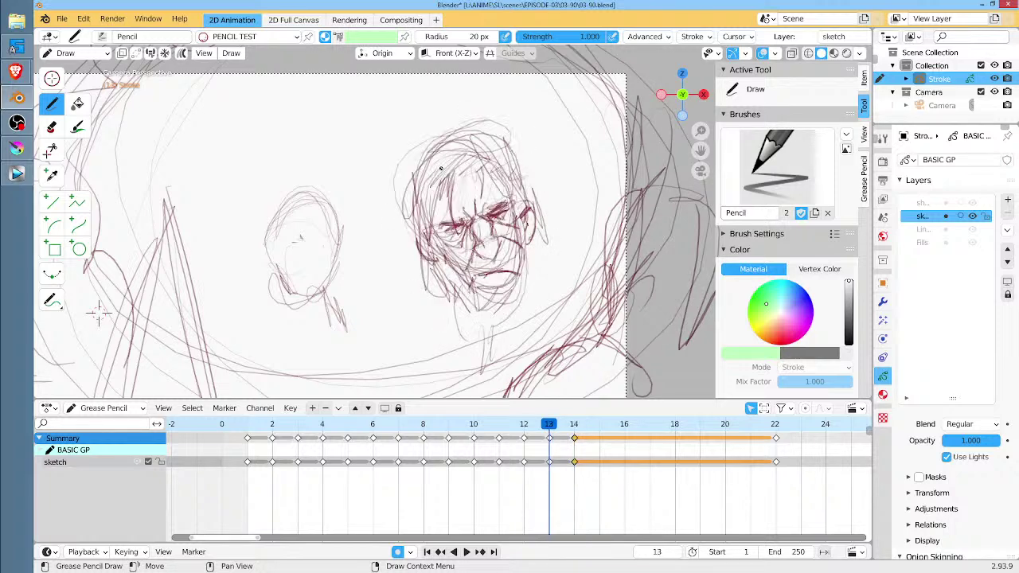
key(Right)
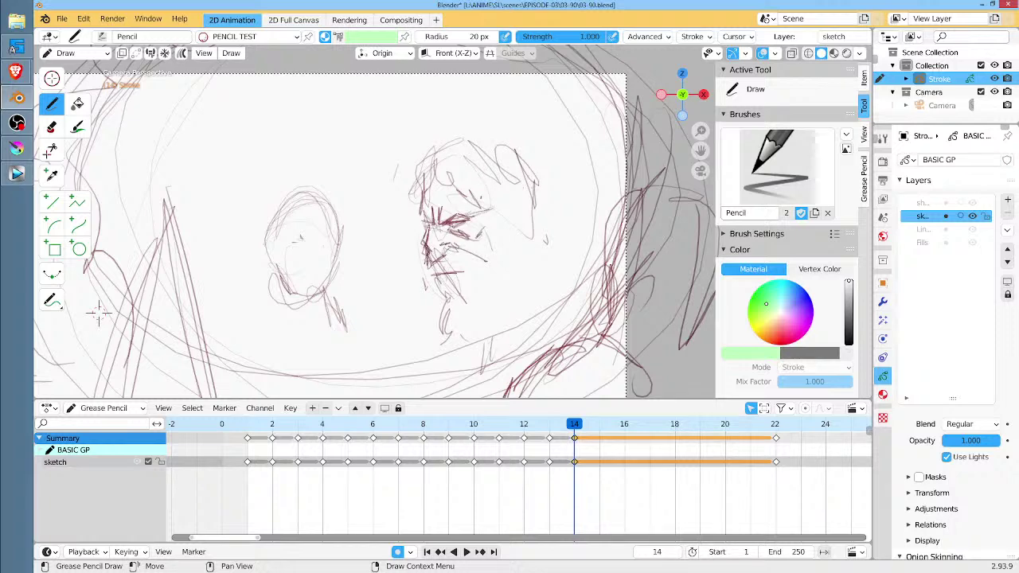
Outline the man's hair from the forehead over the crown to the back of the head on frame 14.
key(Left)
key(Right)
key(Left)
key(Right)
key(Left)
key(Right)
mouse_move(438, 129)
mouse_down()
mouse_move(410, 187)
mouse_move(412, 151)
mouse_move(503, 133)
mouse_up()
key(Left)
key(Right)
mouse_move(423, 159)
mouse_down()
mouse_move(493, 126)
mouse_move(541, 159)
mouse_move(566, 224)
mouse_up()
key(Left)
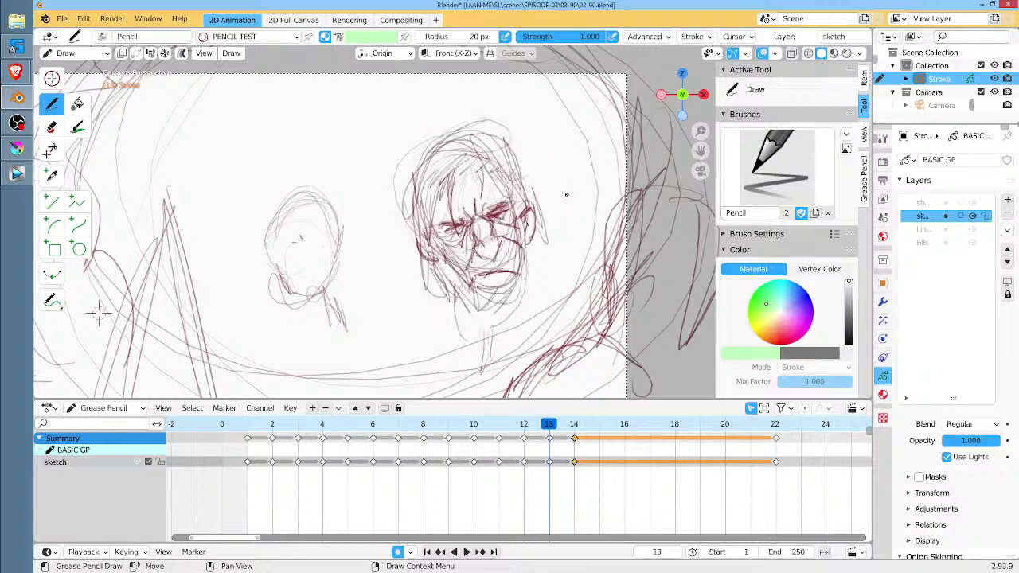
Sketch the man's ear and cheek lines on frame 14, comparing the head with frame 13.
key(Right)
key(Left)
key(Right)
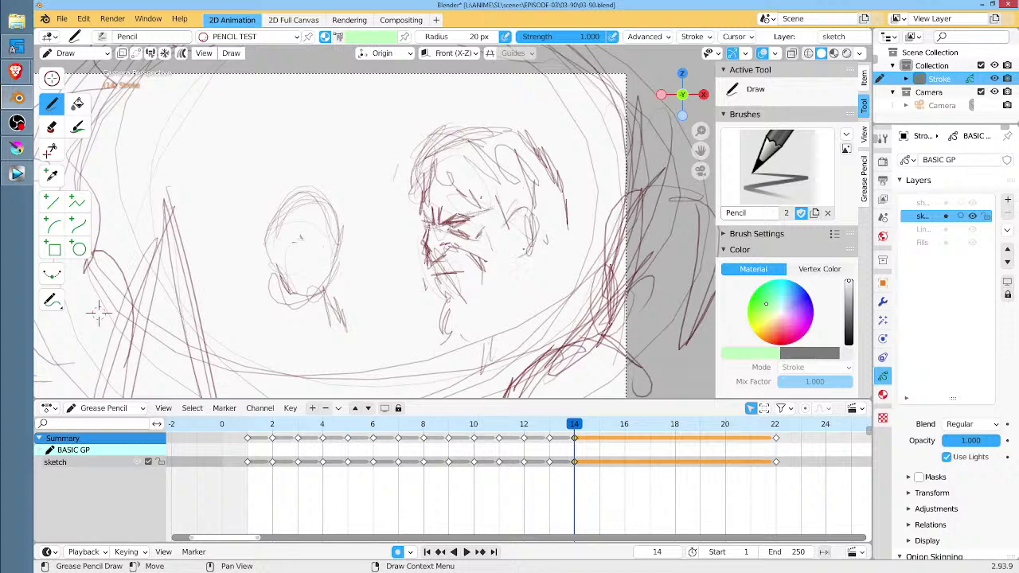
key(Left)
key(Right)
Draw the jaw line running down from the ear and reinforce the hair outline around the man's head.
drag(521, 238, 501, 325)
mouse_move(553, 183)
mouse_down()
mouse_move(535, 278)
mouse_move(555, 223)
mouse_up()
mouse_move(511, 129)
mouse_down()
mouse_move(557, 243)
mouse_move(487, 126)
mouse_up()
mouse_move(532, 126)
mouse_down()
mouse_move(414, 183)
mouse_move(465, 113)
mouse_up()
mouse_move(531, 148)
mouse_down()
mouse_move(415, 164)
mouse_move(560, 251)
mouse_move(564, 278)
mouse_up()
Add eyes to the smaller face on frame 14 and briefly play the animation.
key(Left)
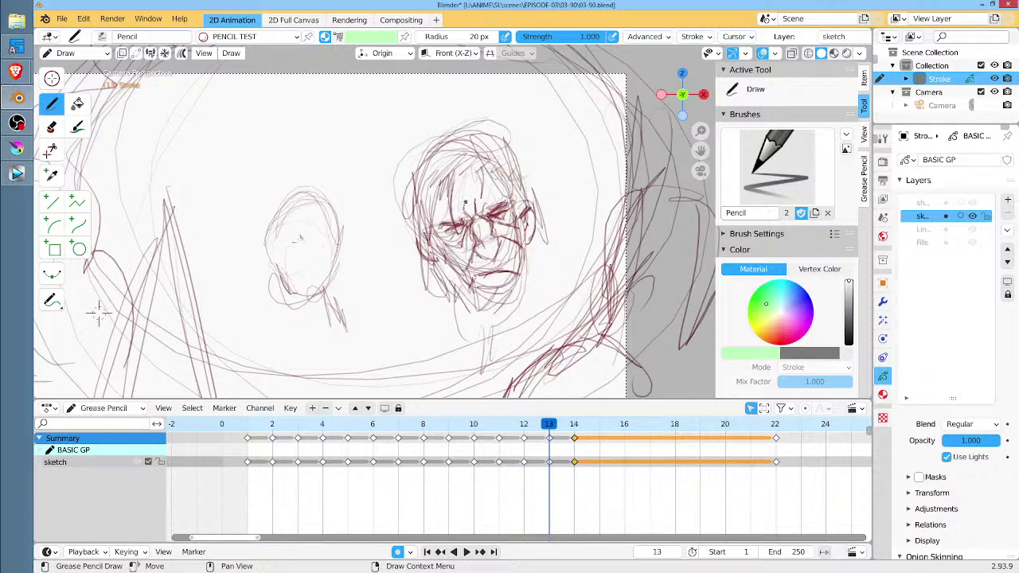
key(Right)
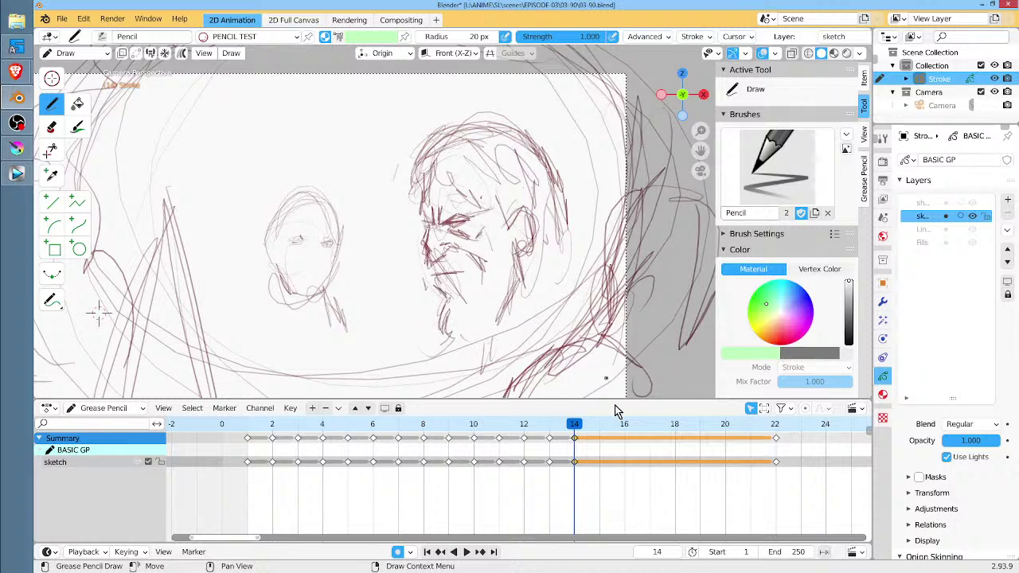
key(space)
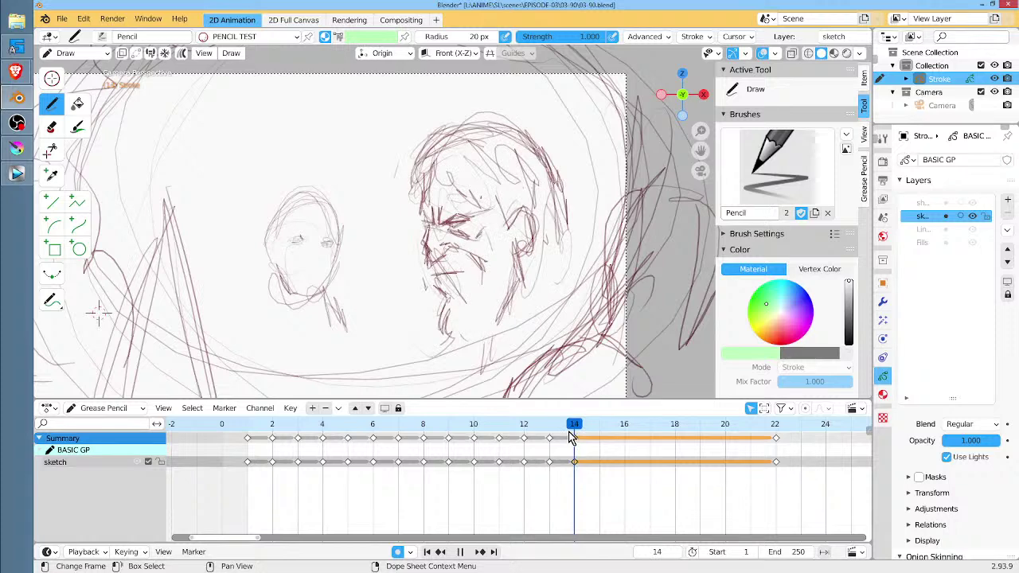
key(space)
On frame 15, sketch a large oval across the camera frame's upper edge and a small head beside its lower left.
drag(577, 436, 598, 435)
shift+middle_drag(246, 99, 303, 175)
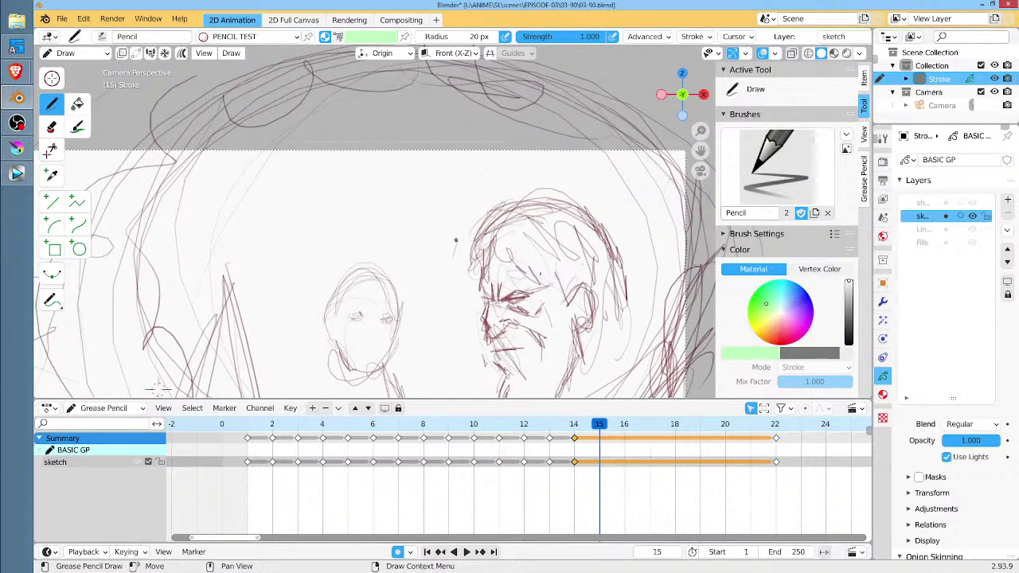
scroll(440, 247, down, 2)
shift+middle_drag(441, 248, 459, 246)
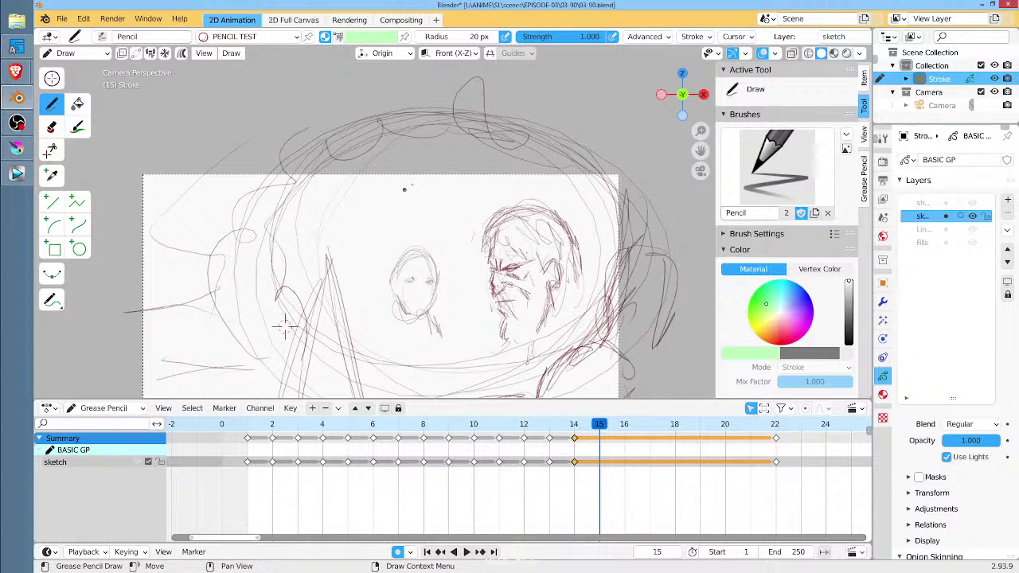
mouse_move(308, 195)
mouse_down()
mouse_move(326, 241)
mouse_move(406, 260)
mouse_up()
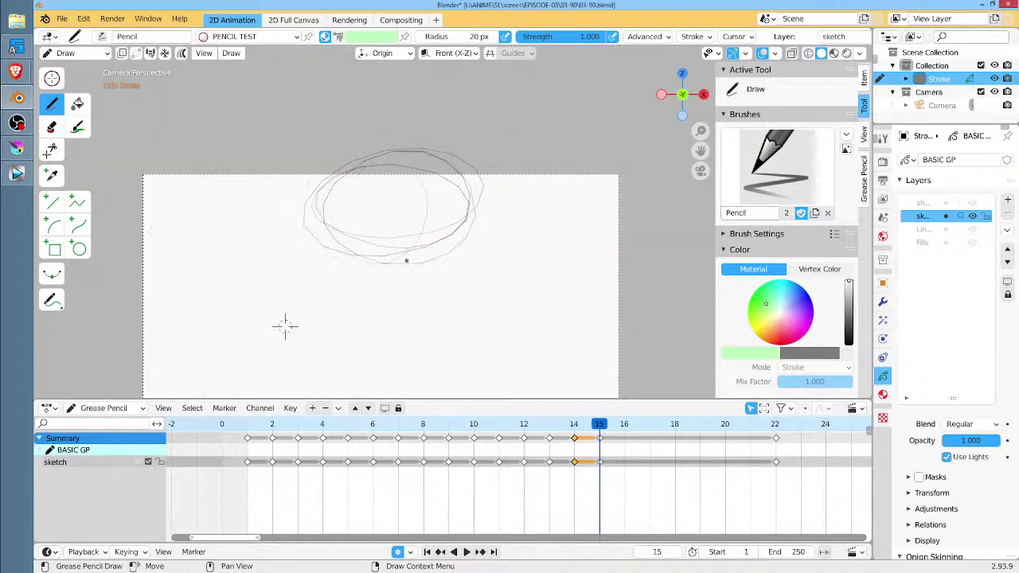
mouse_move(332, 243)
mouse_down()
mouse_move(286, 275)
mouse_move(334, 231)
mouse_move(292, 247)
mouse_move(323, 293)
mouse_move(338, 254)
mouse_move(311, 291)
mouse_move(294, 263)
mouse_up()
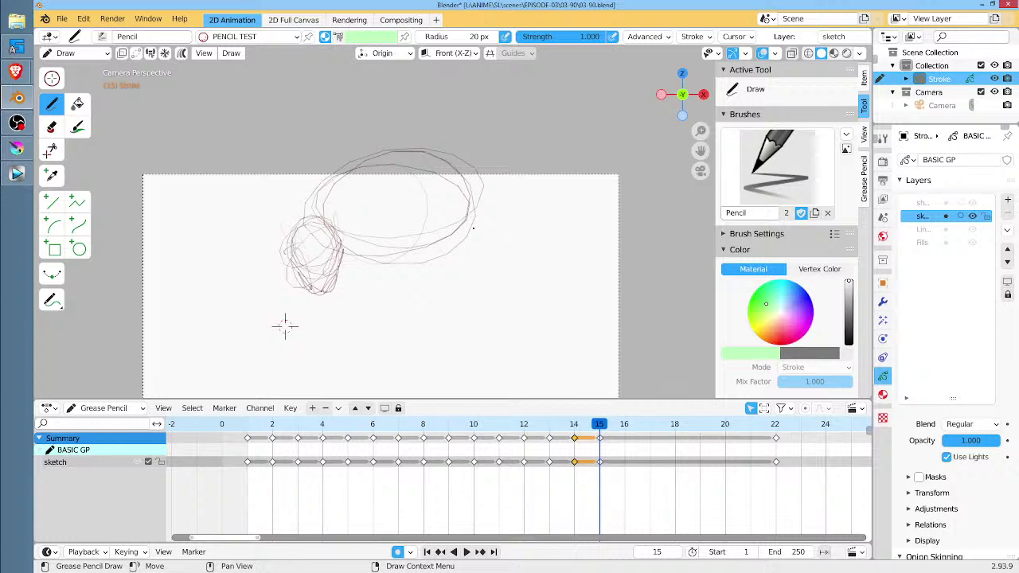
mouse_move(488, 290)
mouse_down()
mouse_move(457, 319)
mouse_move(509, 298)
mouse_move(478, 278)
mouse_up()
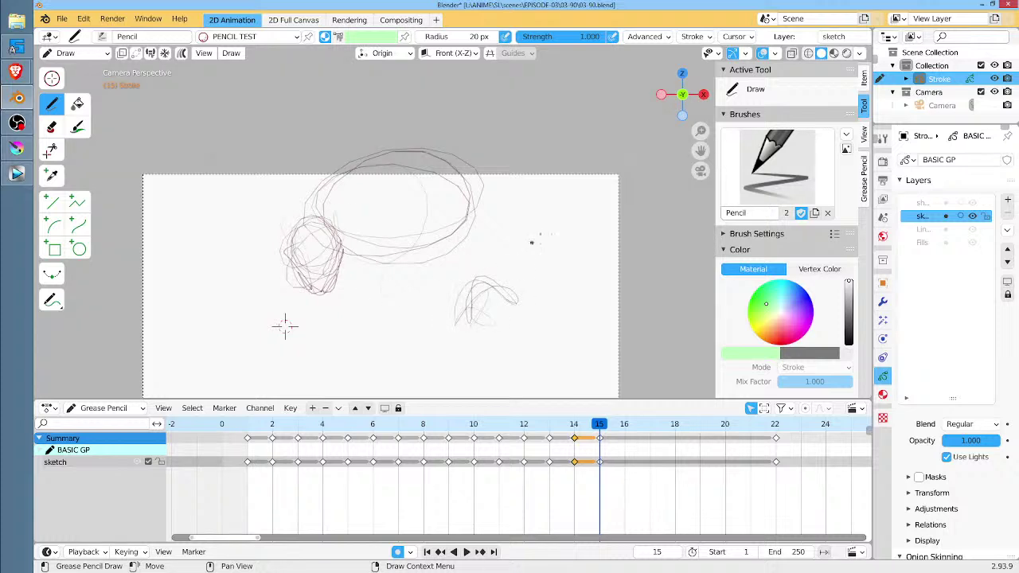
key(ctrl+z)
key(ctrl+z)
key(ctrl+z)
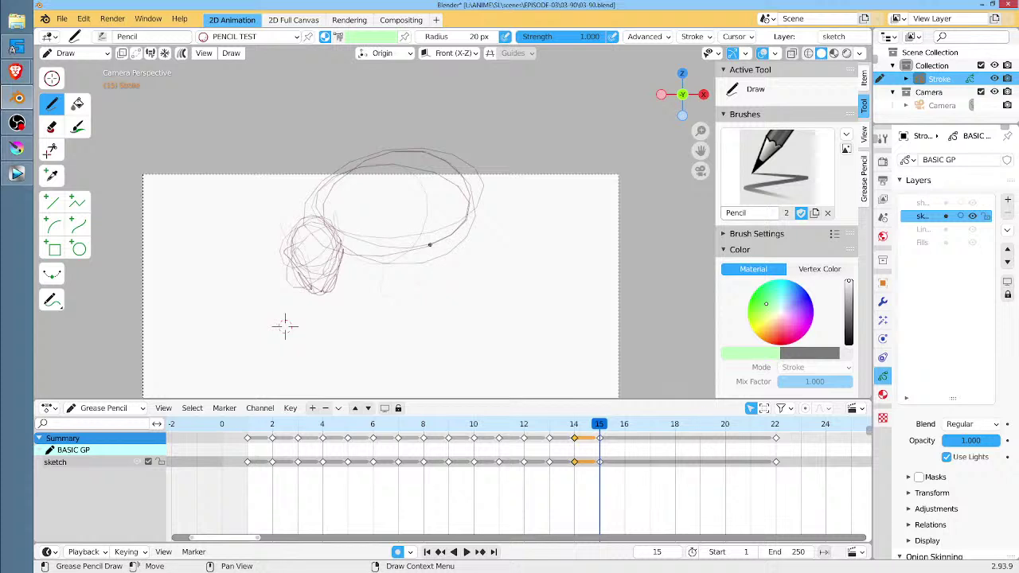
Reinforce the large oval on frame 15 and add a second curved rim around its right and lower sides.
scroll(375, 300, down, 2)
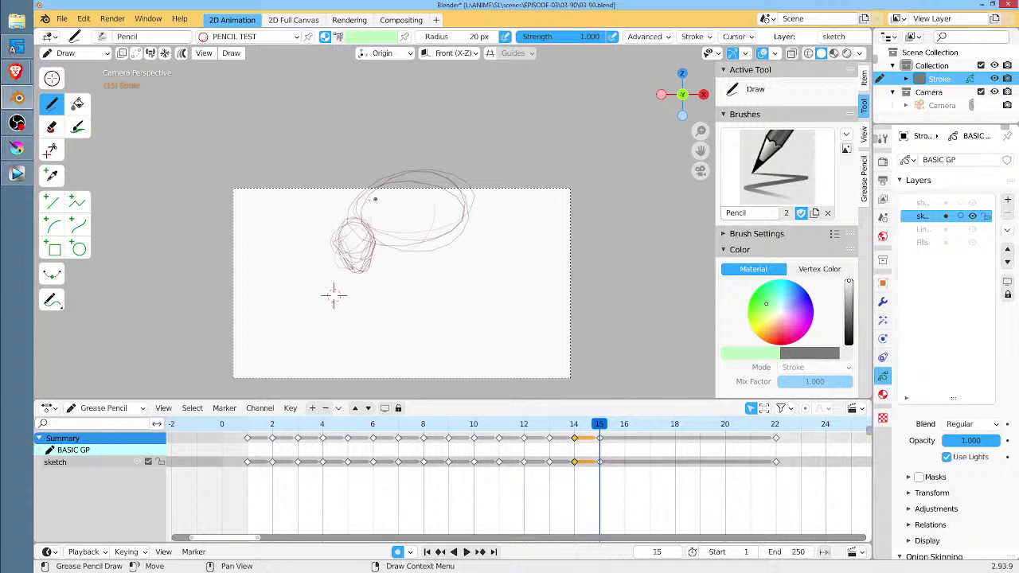
drag(390, 177, 360, 215)
mouse_move(381, 257)
mouse_down()
mouse_move(445, 264)
mouse_move(471, 245)
mouse_up()
drag(419, 266, 471, 198)
drag(469, 200, 470, 254)
drag(447, 180, 400, 276)
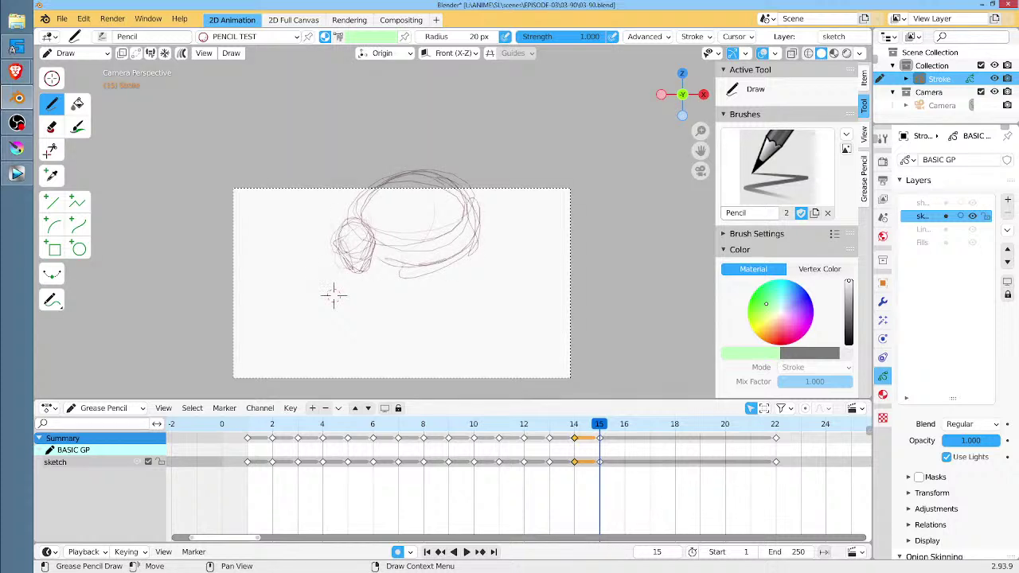
Sketch the figure's shoulder and upper body lines and a hand beneath the large oval on frame 15.
mouse_move(340, 257)
mouse_down()
mouse_move(299, 272)
mouse_move(298, 300)
mouse_up()
drag(347, 275, 375, 283)
mouse_move(345, 273)
mouse_down()
mouse_move(387, 293)
mouse_move(408, 287)
mouse_move(419, 260)
mouse_up()
mouse_move(409, 286)
mouse_down()
mouse_move(428, 262)
mouse_move(419, 255)
mouse_move(438, 253)
mouse_up()
mouse_move(420, 263)
mouse_down()
mouse_move(439, 261)
mouse_move(418, 293)
mouse_up()
mouse_move(431, 272)
mouse_down()
mouse_move(389, 321)
mouse_move(405, 310)
mouse_up()
mouse_move(335, 292)
mouse_down()
mouse_move(402, 316)
mouse_move(394, 308)
mouse_up()
drag(306, 299, 295, 329)
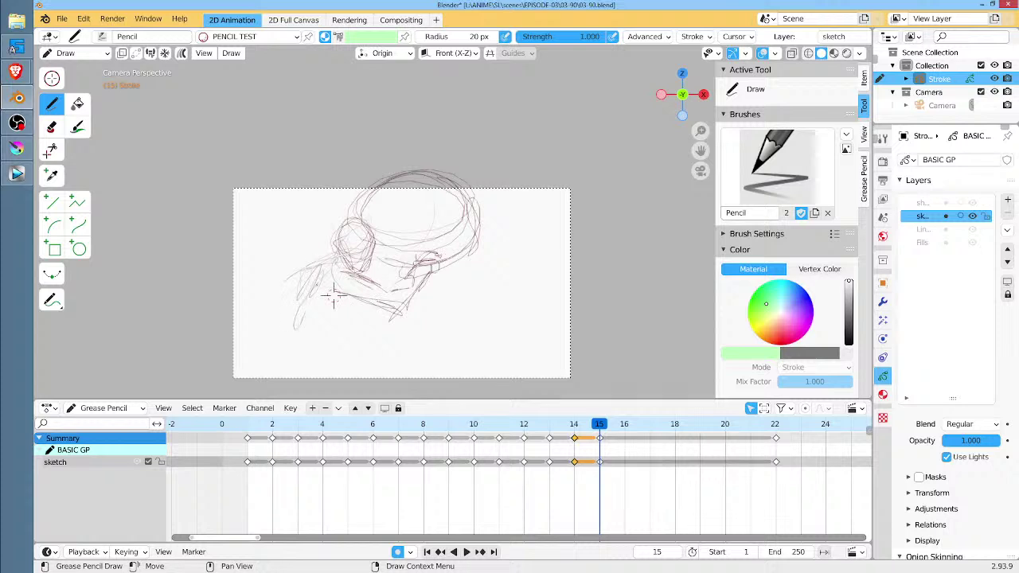
Extend the figure's left-side arm down to the camera frame's lower edge, with a short line across it.
drag(334, 262, 302, 381)
mouse_move(315, 262)
mouse_down()
mouse_move(289, 302)
mouse_move(284, 372)
mouse_up()
drag(283, 335, 322, 340)
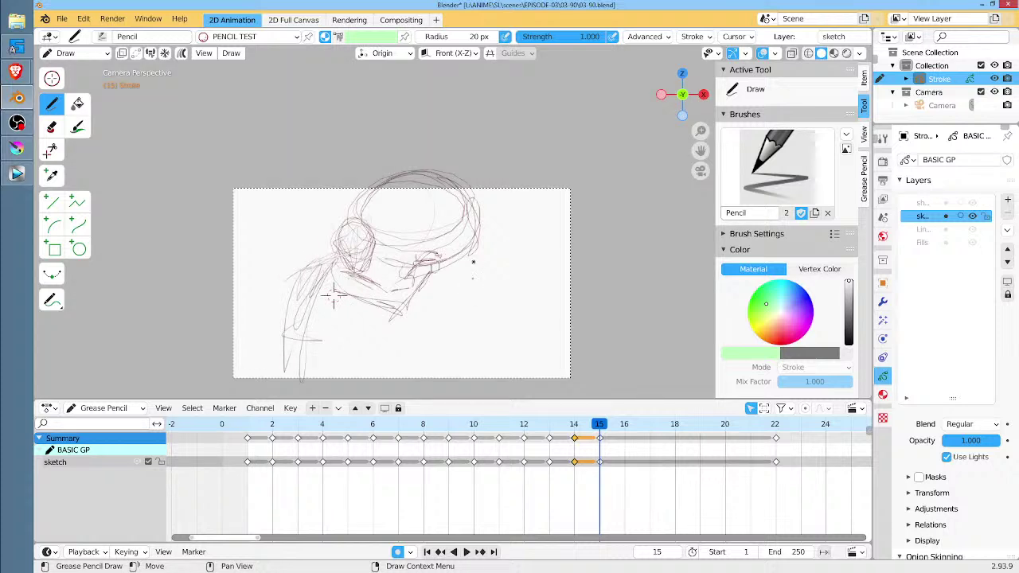
Sketch a second figure's head and shoulders in the lower right of the camera frame on frame 15.
mouse_move(480, 308)
mouse_down()
mouse_move(484, 315)
mouse_move(491, 296)
mouse_move(489, 329)
mouse_move(461, 350)
mouse_up()
mouse_move(487, 316)
mouse_down()
mouse_move(489, 324)
mouse_move(547, 321)
mouse_up()
drag(546, 320, 487, 316)
drag(487, 317, 466, 366)
drag(526, 329, 552, 363)
drag(476, 349, 509, 343)
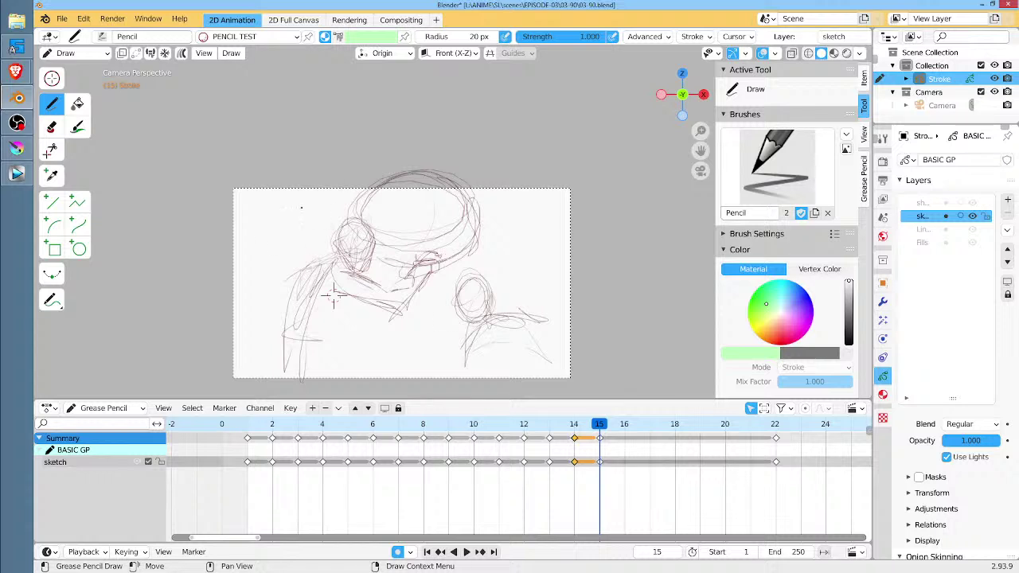
Sketch a window-like grid in the background's upper right and add hand and facial details to the first figure.
drag(498, 199, 499, 269)
drag(536, 169, 537, 271)
drag(496, 214, 570, 205)
drag(496, 249, 570, 243)
drag(536, 270, 565, 256)
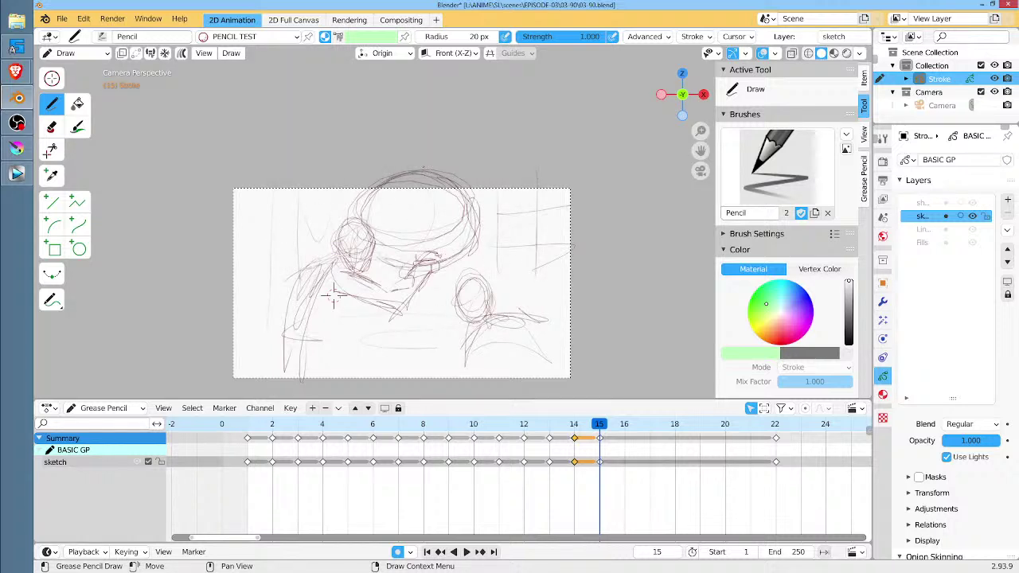
drag(430, 275, 429, 280)
drag(349, 248, 360, 253)
Compare the new sketch on frame 15 with the drawing on frame 14.
key(Left)
key(Right)
key(Left)
key(Right)
key(Left)
key(Right)
key(Up)
key(Down)
key(Left)
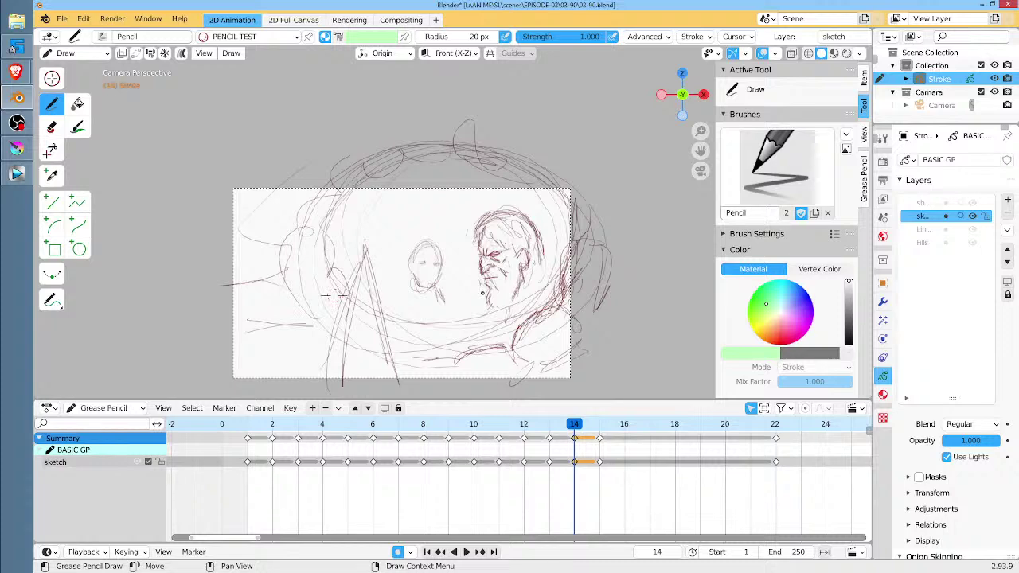
key(Right)
key(Left)
key(Right)
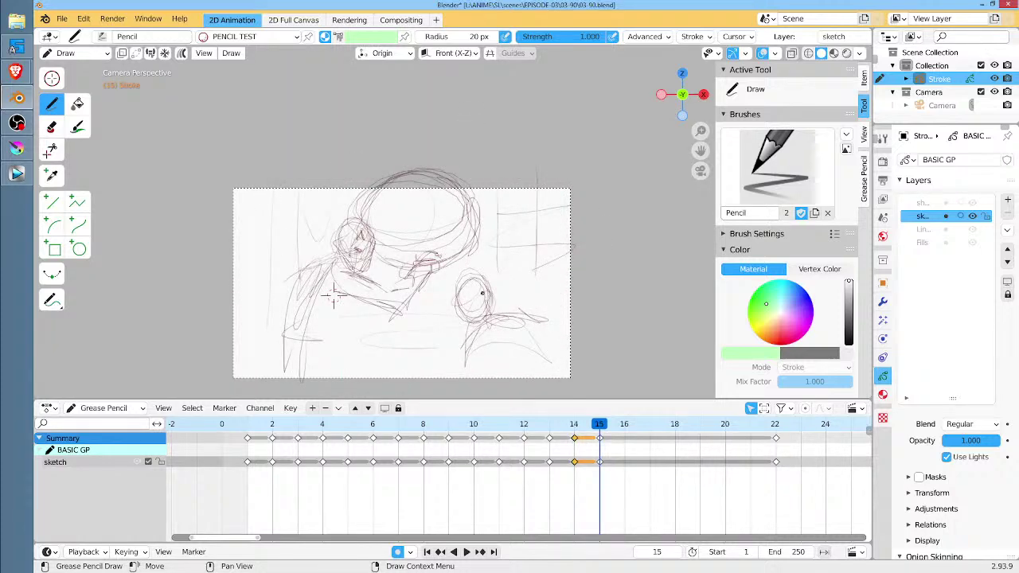
Add a hand sketch near the lower edge of frame 14 and a matching hand stroke on frame 13.
key(Left)
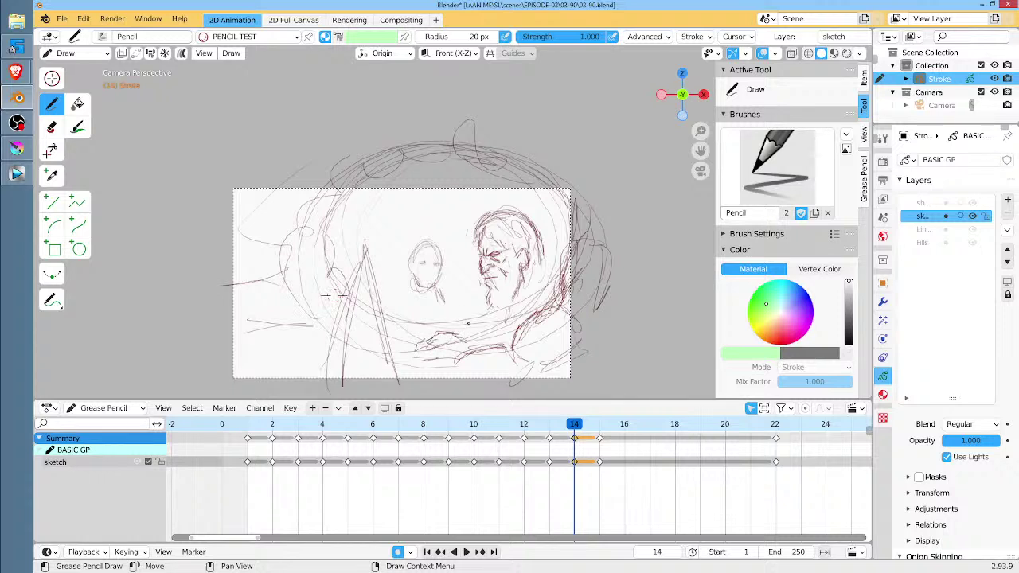
key(Left)
key(Right)
key(Left)
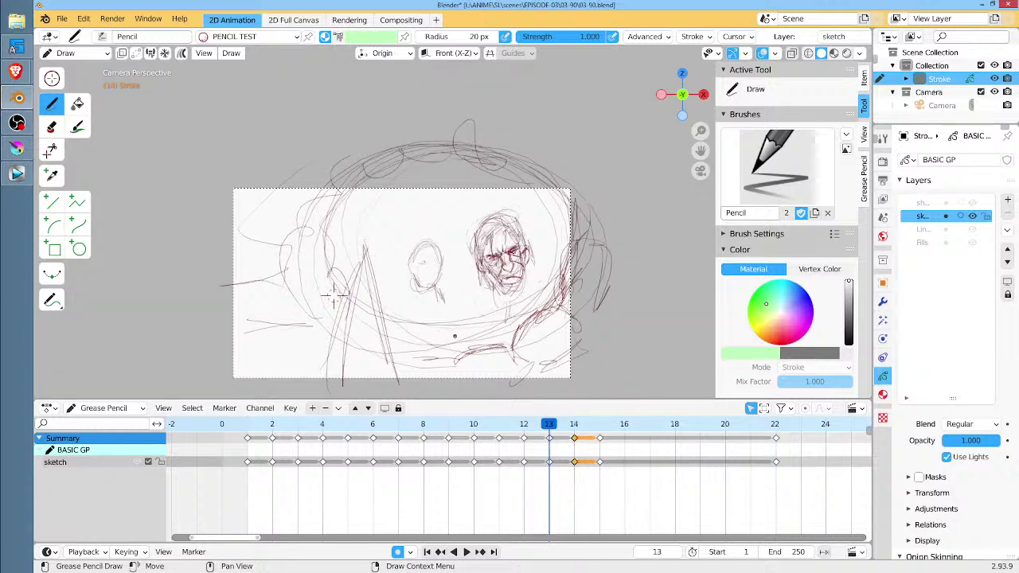
drag(446, 344, 463, 339)
key(Left)
key(Right)
On frame 16, sketch a large tilted oval head with two round eyes in the middle of the camera frame.
key(Right)
key(Right)
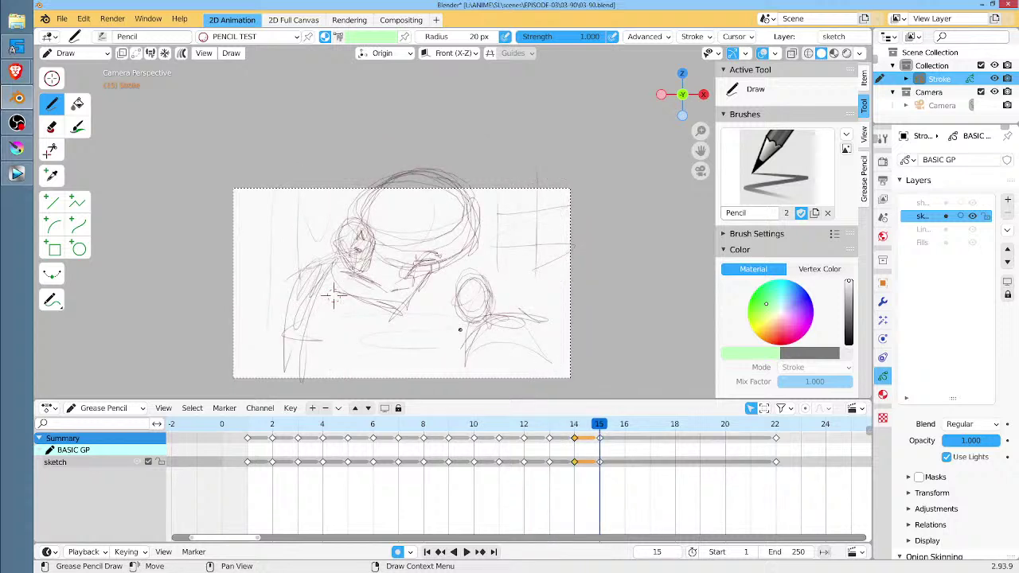
key(Right)
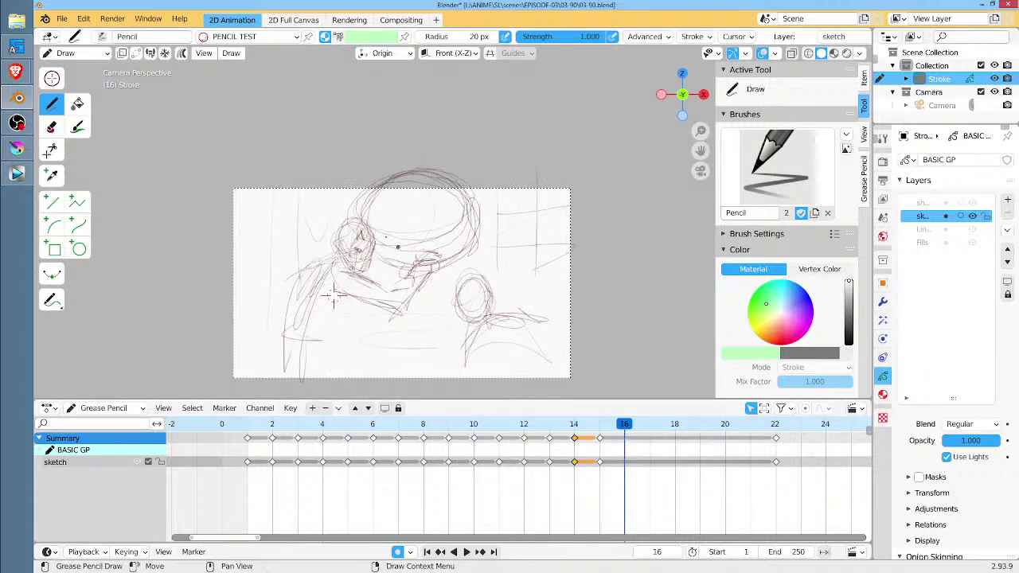
mouse_move(333, 296)
mouse_down()
mouse_move(413, 239)
mouse_move(336, 262)
mouse_move(332, 295)
mouse_move(353, 284)
mouse_move(391, 302)
mouse_move(407, 291)
mouse_move(394, 294)
mouse_up()
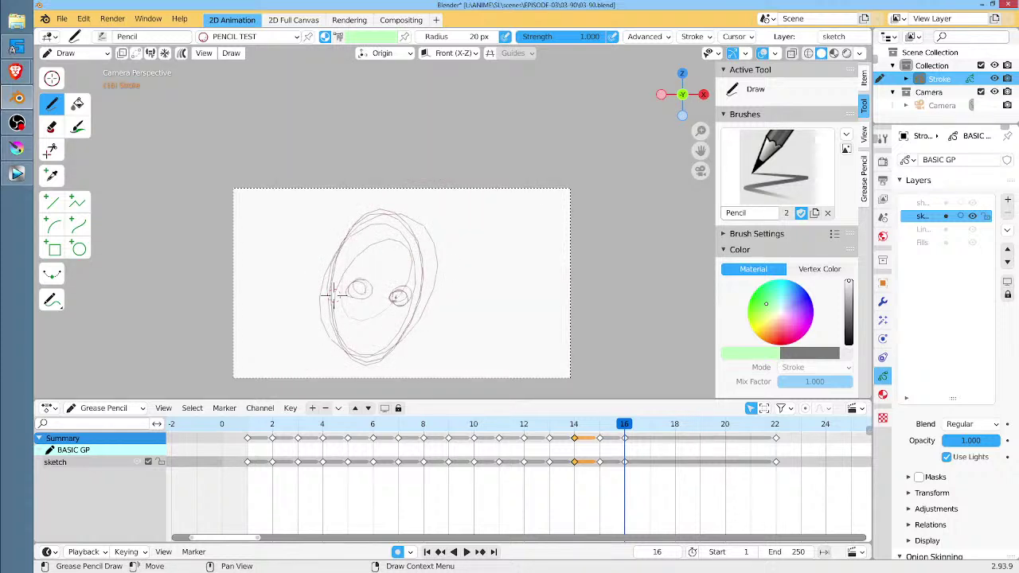
Add pupils, eyebrows, an open mouth, a hair fringe and two ears to the tilted oval head on frame 16.
click(367, 291)
mouse_move(350, 320)
mouse_down()
mouse_move(387, 322)
mouse_move(383, 342)
mouse_move(392, 327)
mouse_up()
mouse_move(401, 225)
mouse_down()
mouse_move(395, 257)
mouse_move(375, 257)
mouse_up()
drag(380, 229, 323, 298)
drag(327, 263, 327, 309)
drag(422, 299, 417, 330)
mouse_move(431, 292)
mouse_down()
mouse_move(437, 312)
mouse_move(408, 332)
mouse_up()
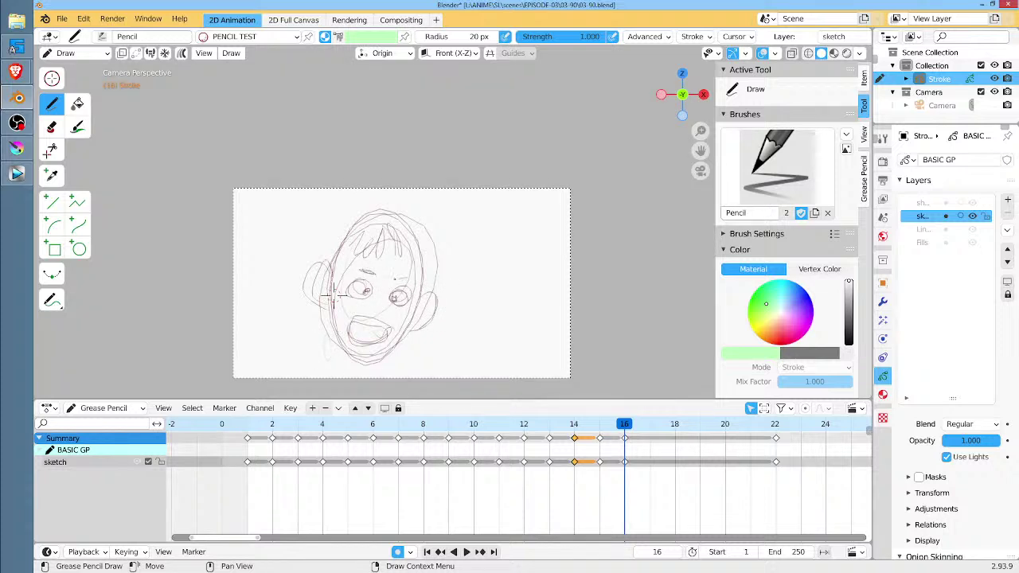
Sketch a jagged beard along the head's jaw and chin and a moustache around the open mouth.
drag(326, 315, 335, 363)
drag(337, 338, 355, 378)
mouse_move(357, 363)
mouse_down()
mouse_move(368, 384)
mouse_move(377, 379)
mouse_up()
drag(387, 359, 392, 381)
drag(402, 333, 391, 371)
drag(404, 332, 389, 358)
drag(382, 353, 346, 365)
mouse_move(364, 313)
mouse_down()
mouse_move(380, 318)
mouse_move(340, 326)
mouse_up()
drag(356, 317, 336, 330)
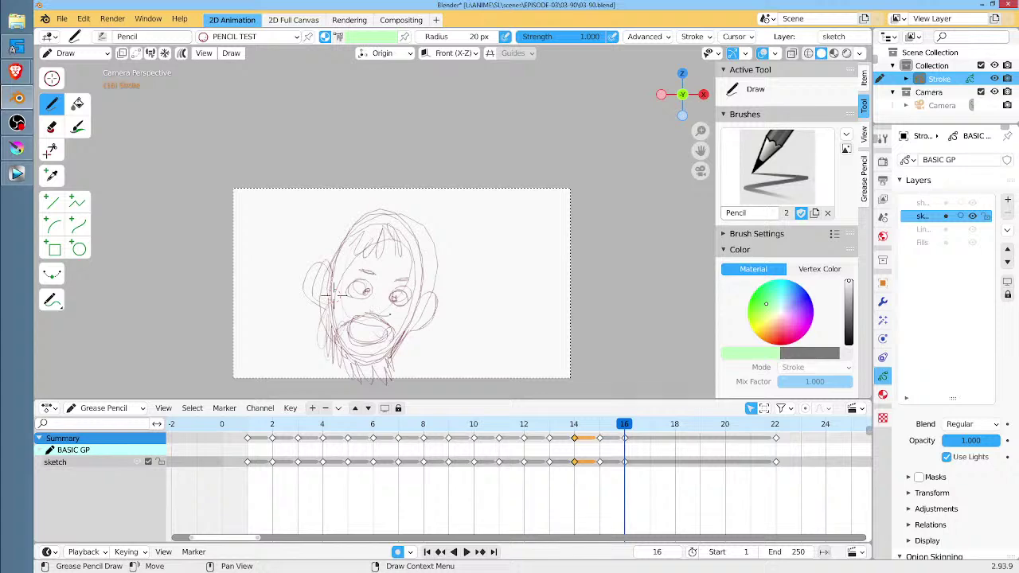
Review the frame 15 sketch and the tavern dialogue in the browser screenplay, and return to frame 16 in Blender.
key(Left)
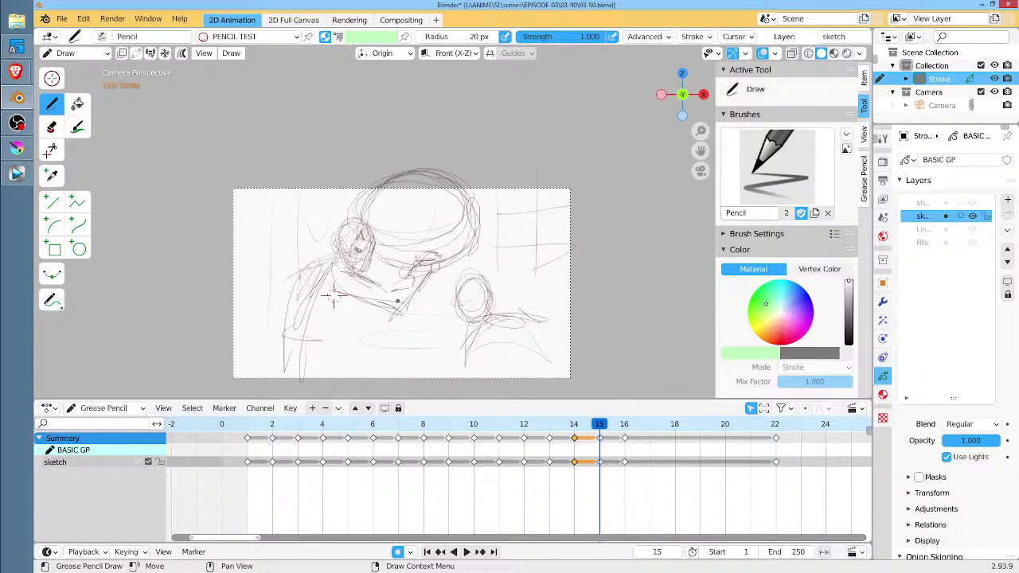
key(Right)
mouse_move(13, 78)
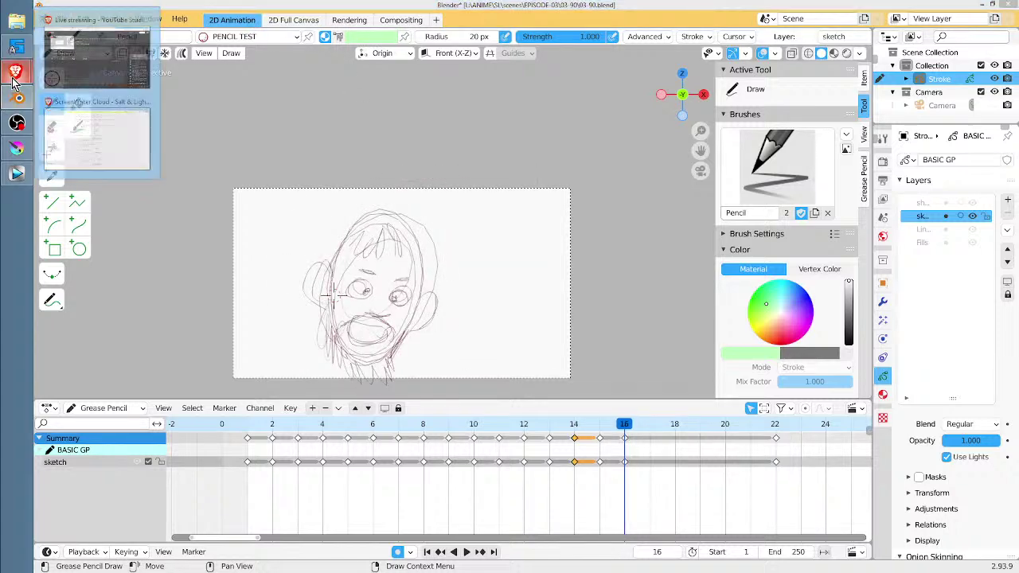
click(75, 129)
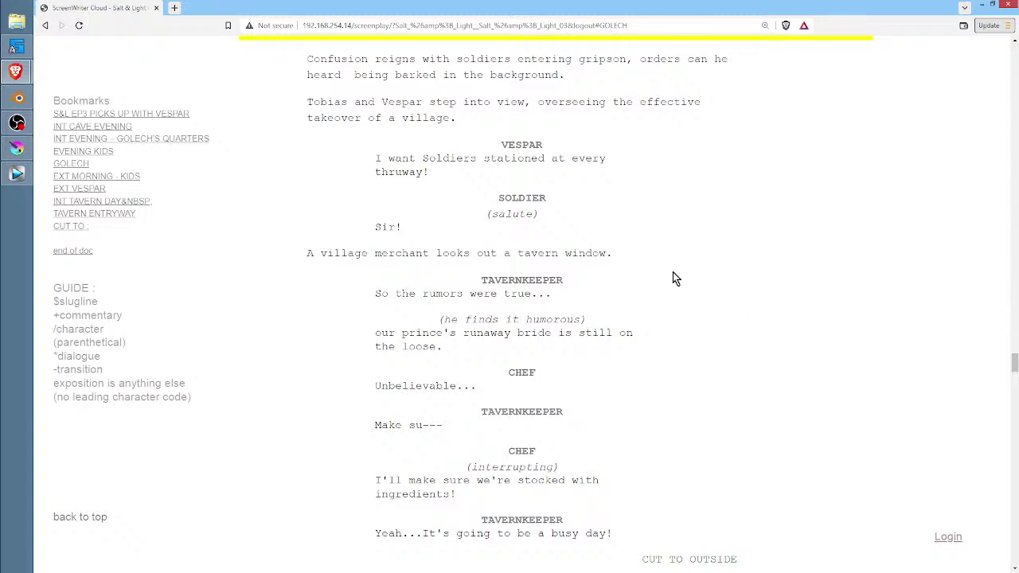
click(17, 98)
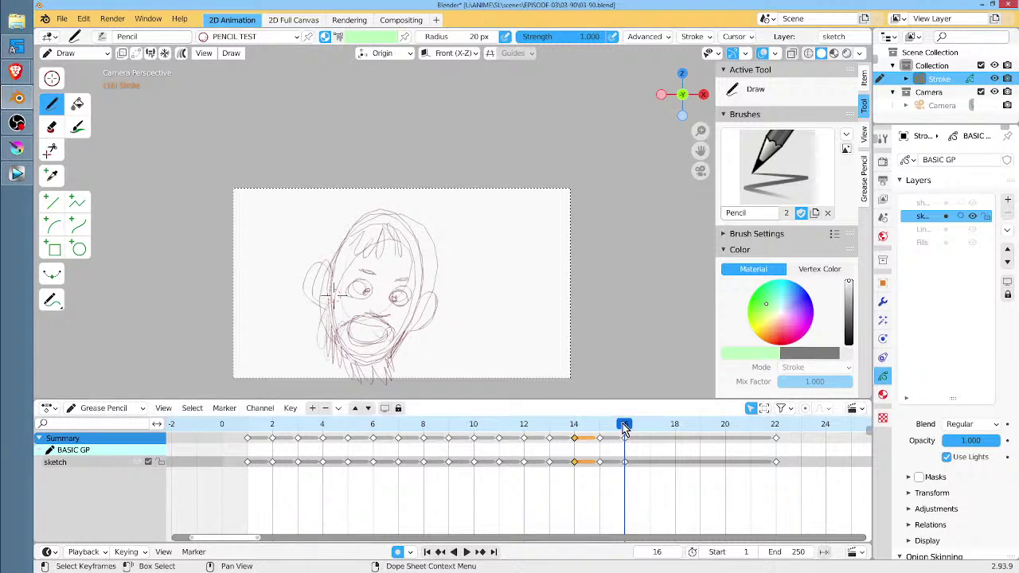
click(587, 427)
mouse_move(587, 432)
mouse_down()
mouse_move(650, 434)
mouse_move(573, 436)
mouse_move(625, 442)
mouse_up()
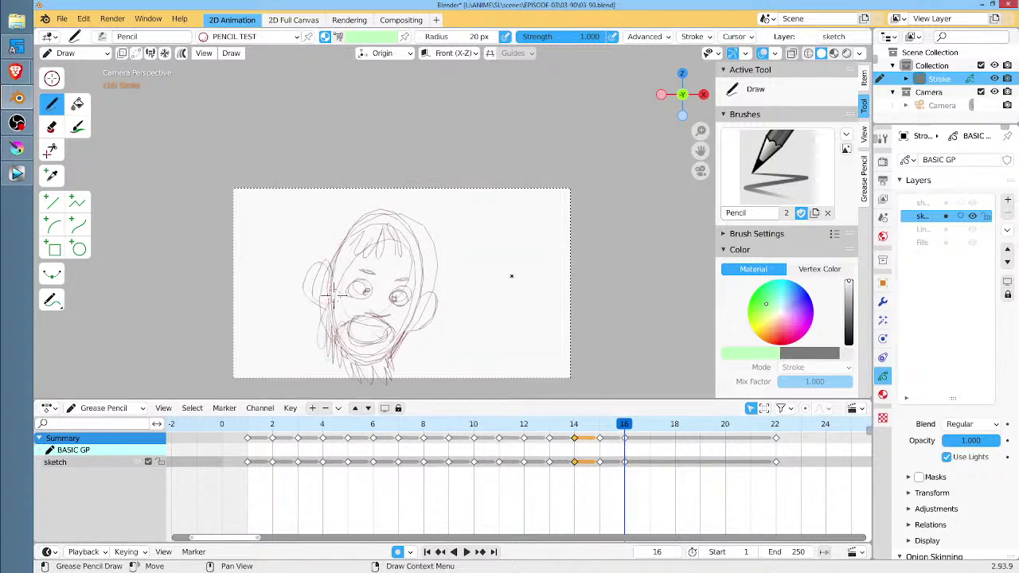
Mirror the whole bearded head on frame 16 by scaling it -1 along X and move it into the right half of the camera frame.
key(Tab)
mouse_move(467, 209)
mouse_down()
mouse_move(446, 374)
mouse_move(465, 191)
mouse_up()
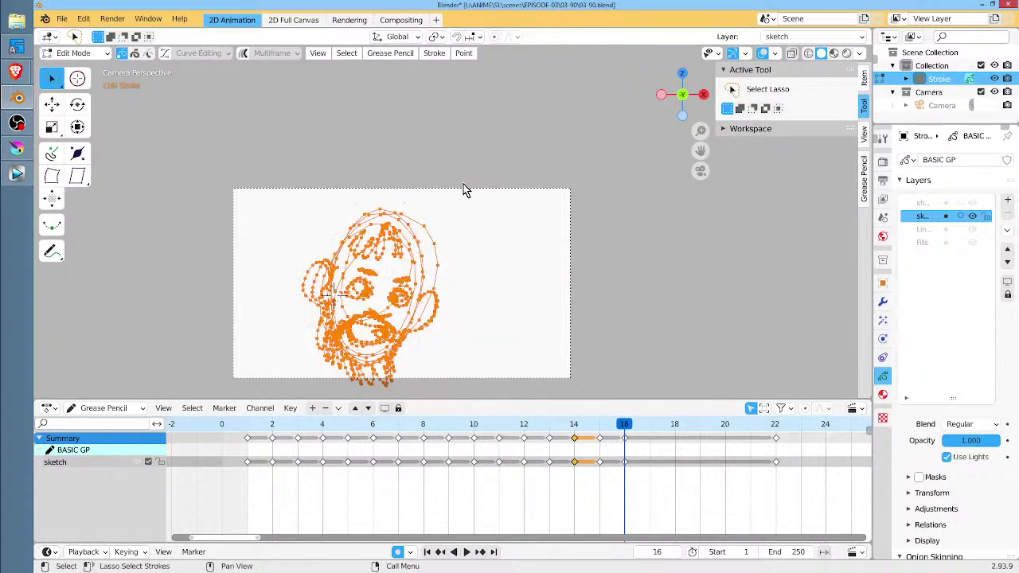
text(sx)
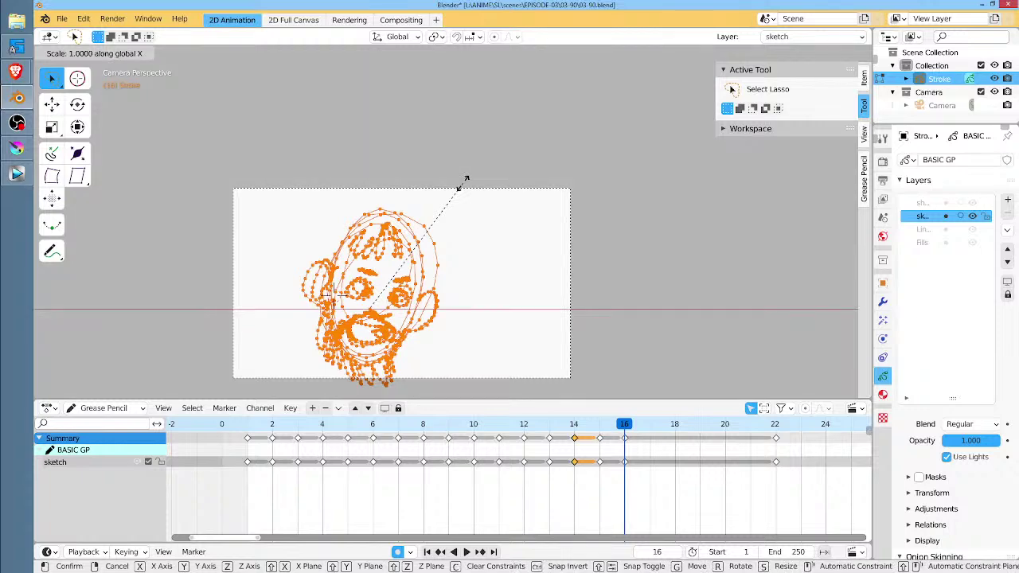
text(-1)
key(Return)
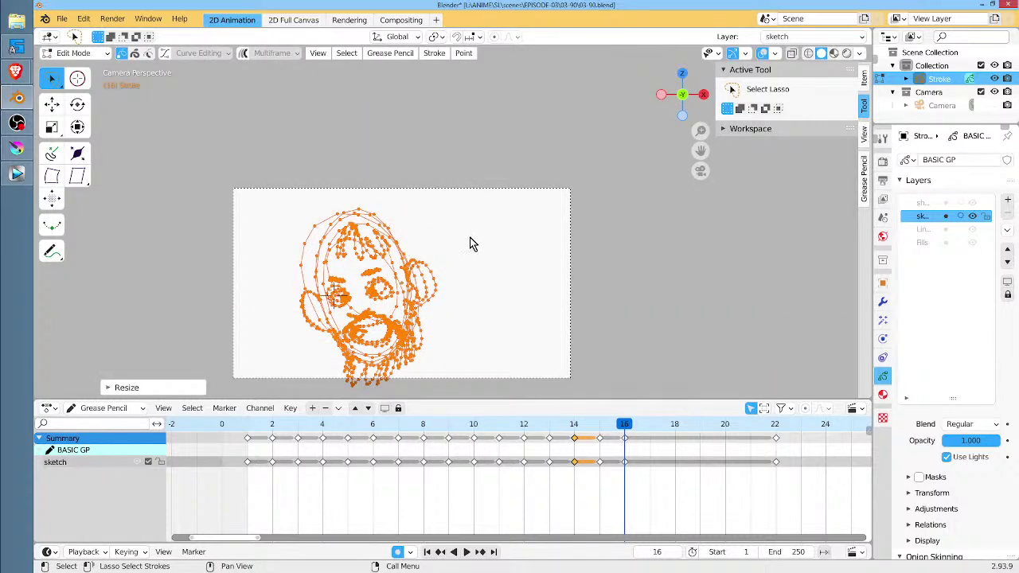
key(g)
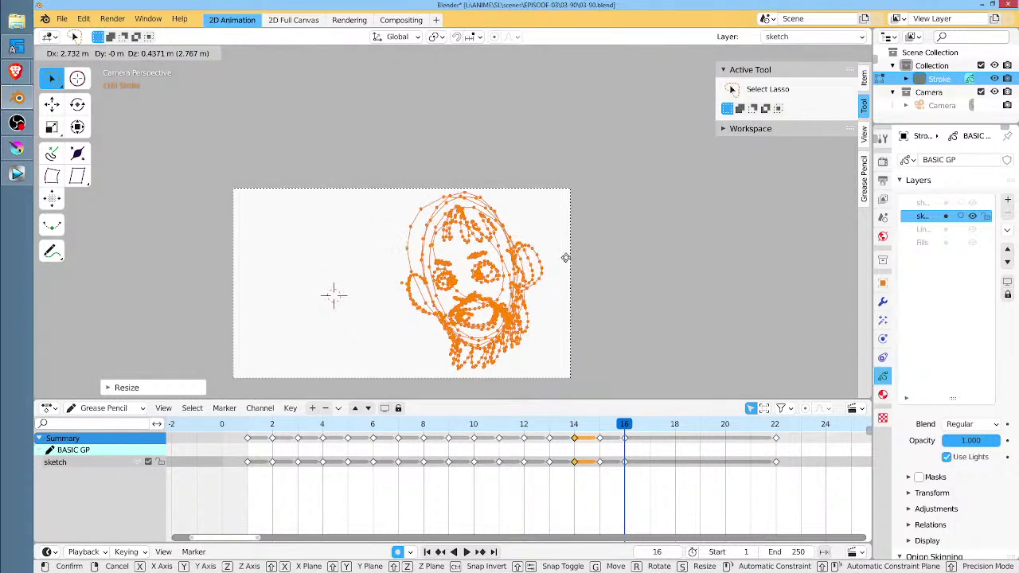
click(555, 255)
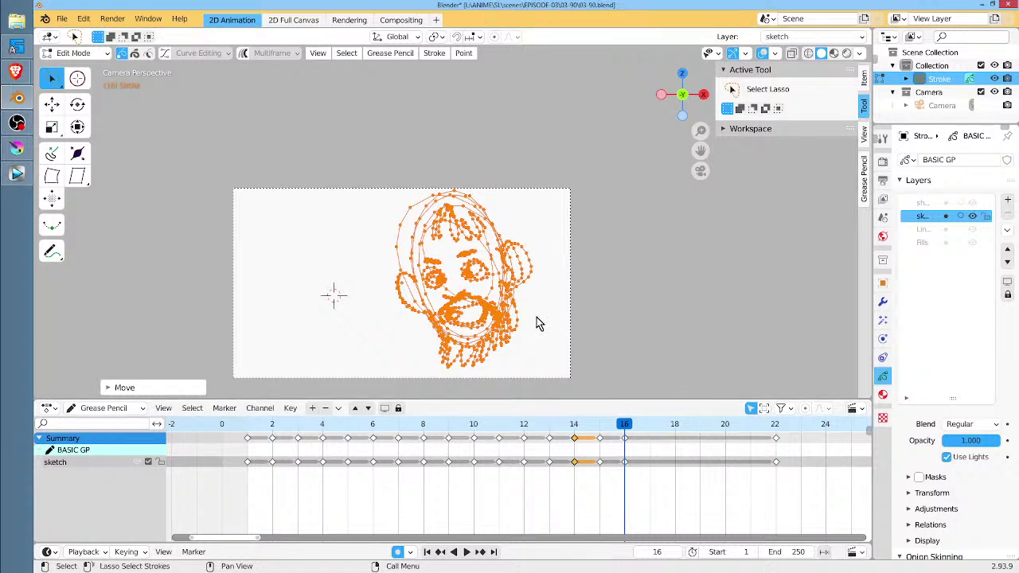
key(shift+ctrl+space)
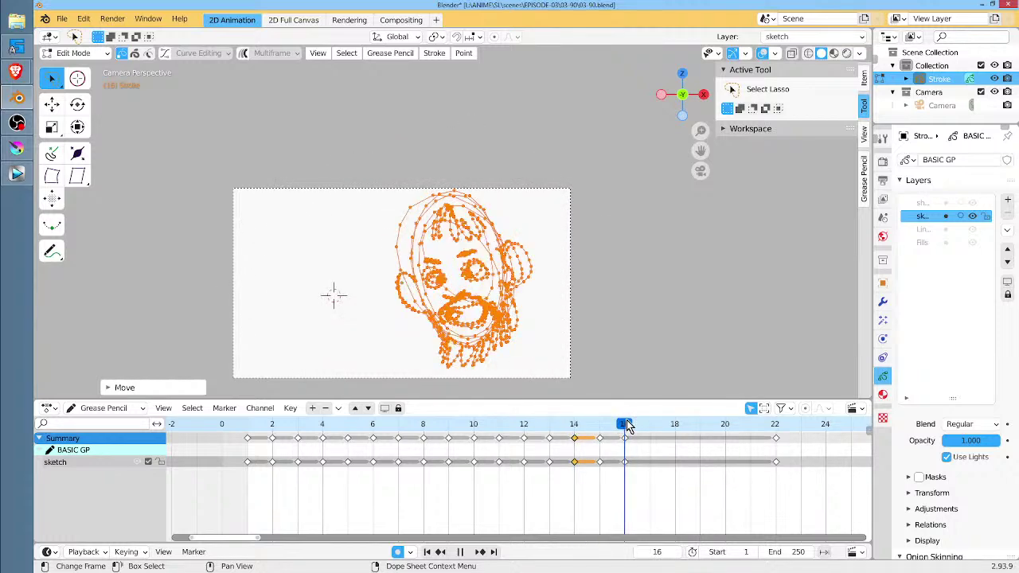
drag(626, 426, 647, 425)
key(space)
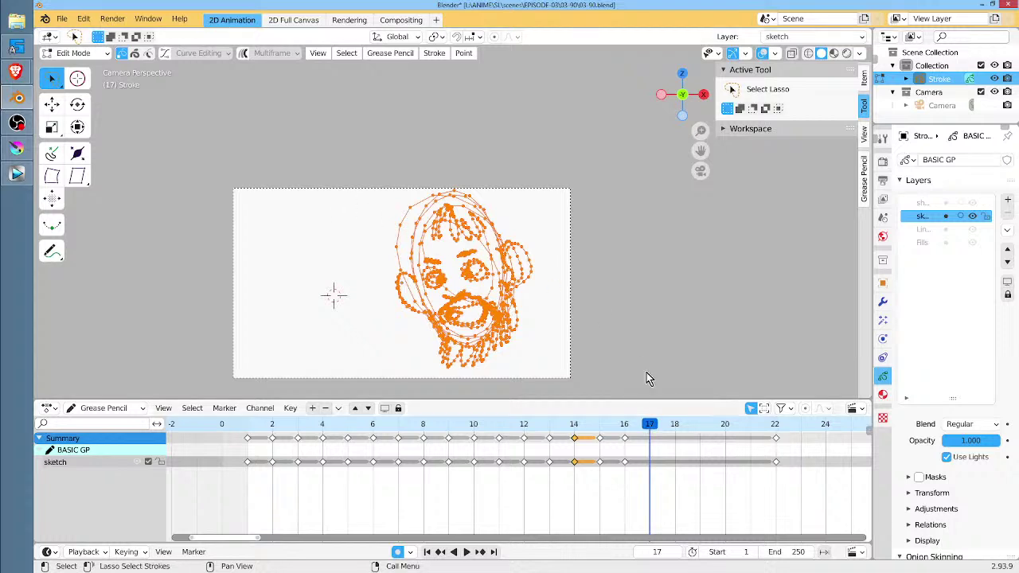
On frame 13, select only the strokes of the detailed right-hand face and copy them.
click(574, 426)
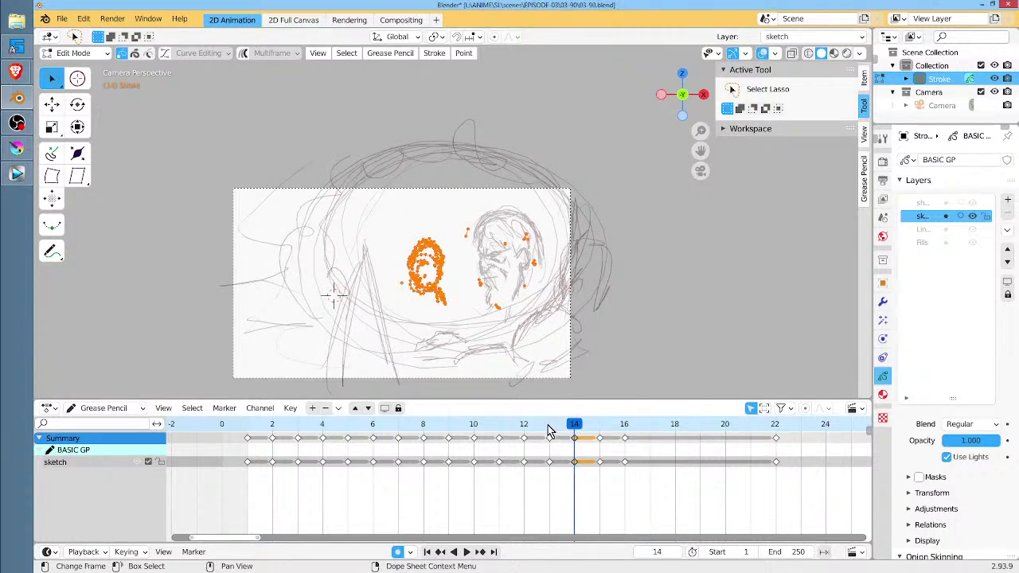
click(549, 424)
mouse_move(513, 203)
mouse_down()
mouse_move(458, 249)
mouse_move(555, 239)
mouse_up()
key(a)
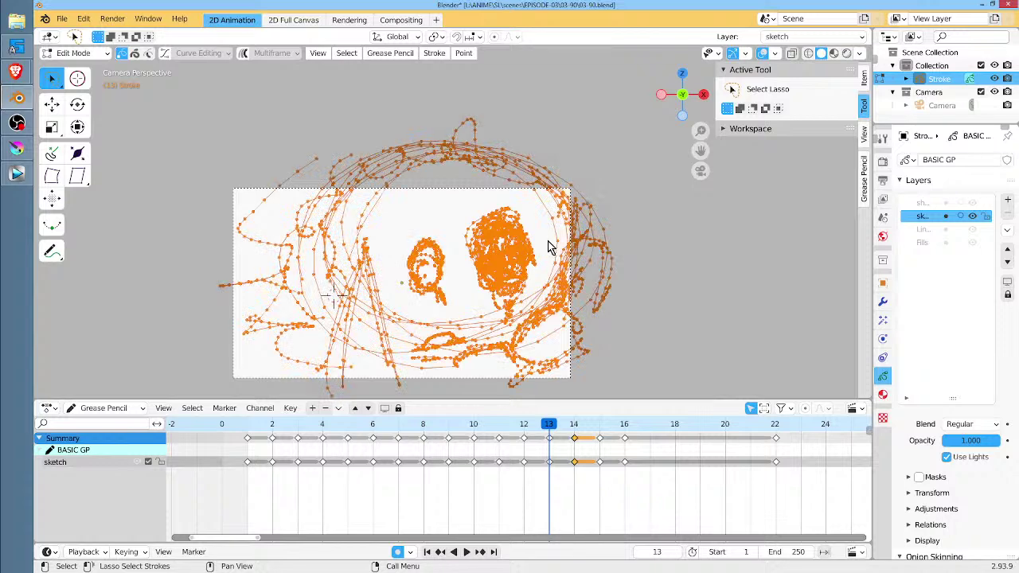
key(alt+a)
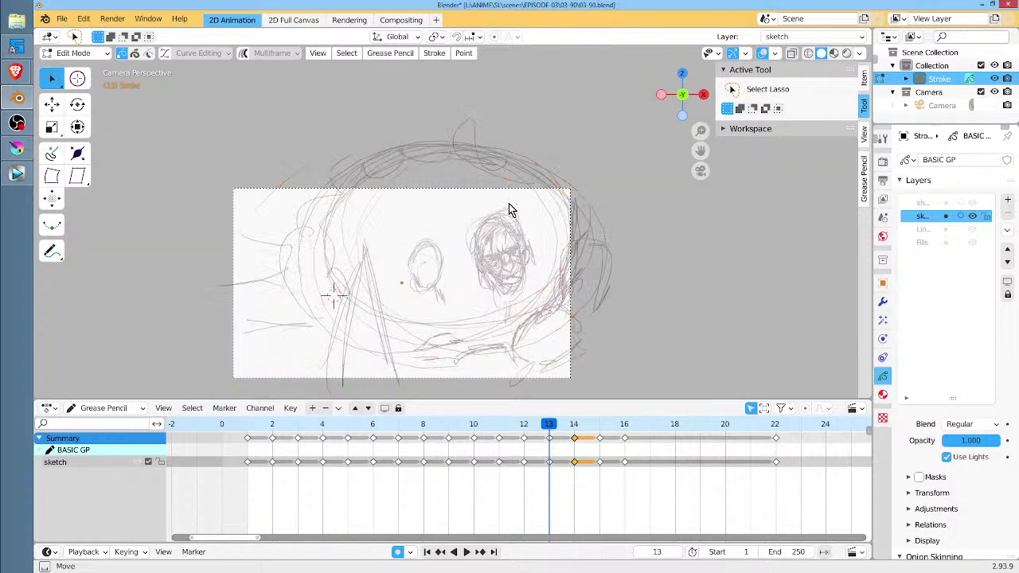
mouse_move(509, 209)
mouse_down()
mouse_move(527, 236)
mouse_move(555, 231)
mouse_move(497, 208)
mouse_move(538, 231)
mouse_up()
key(a)
key(alt+a)
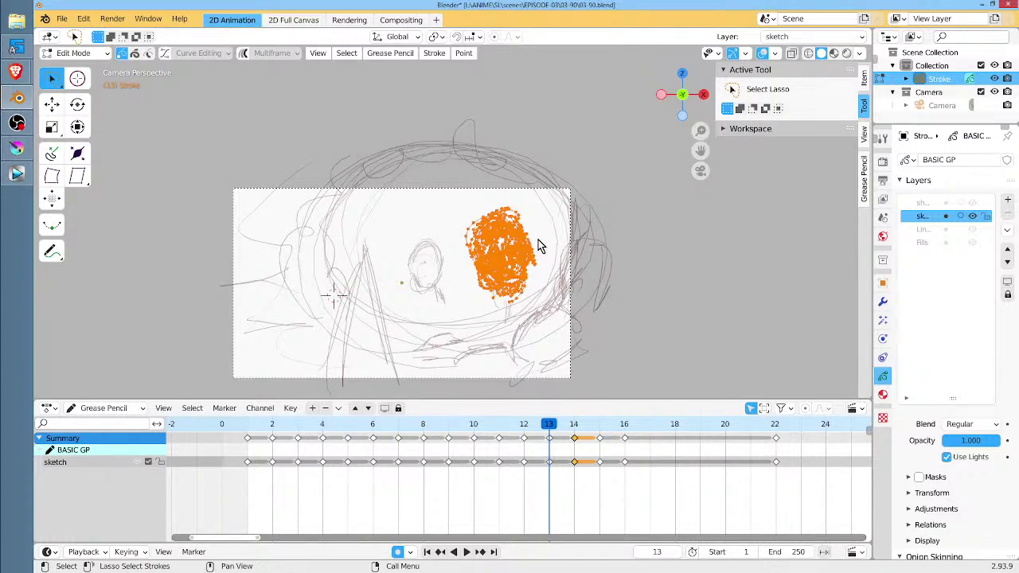
Insert a blank keyframe at frame 17 on the sketch layer and paste the copied face strokes into it.
click(625, 432)
click(625, 424)
click(657, 424)
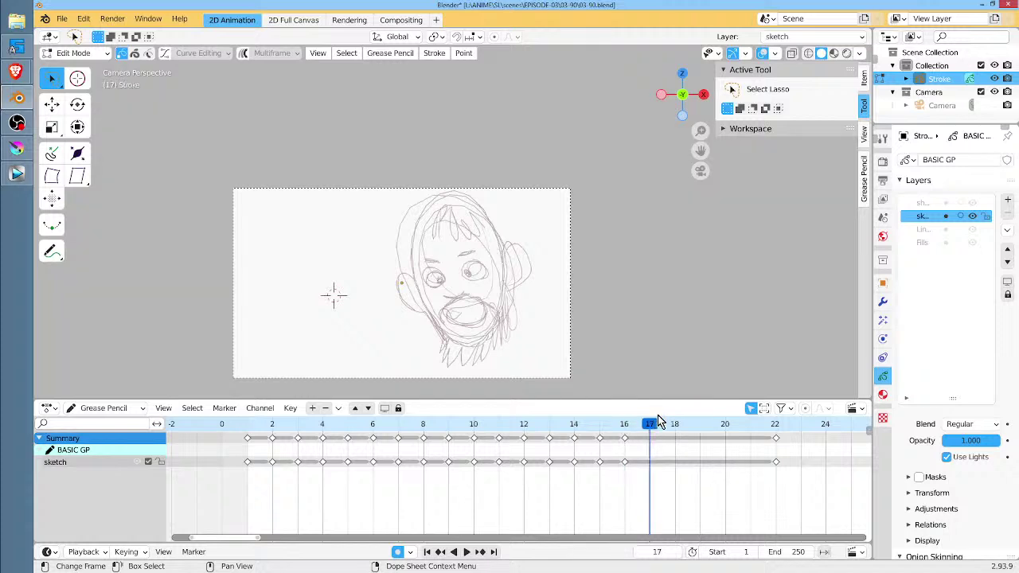
key(Tab)
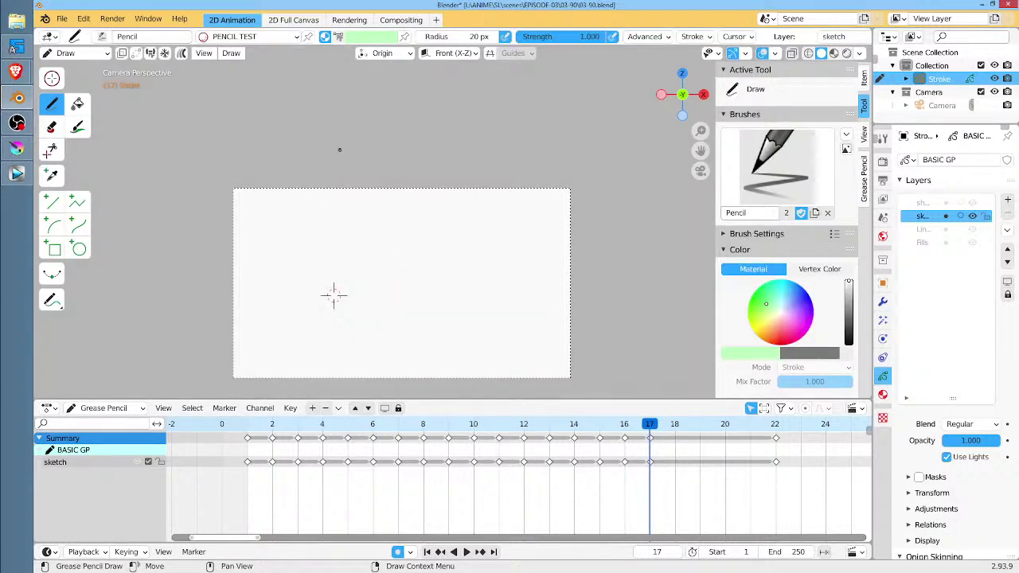
key(Tab)
key(ctrl+v)
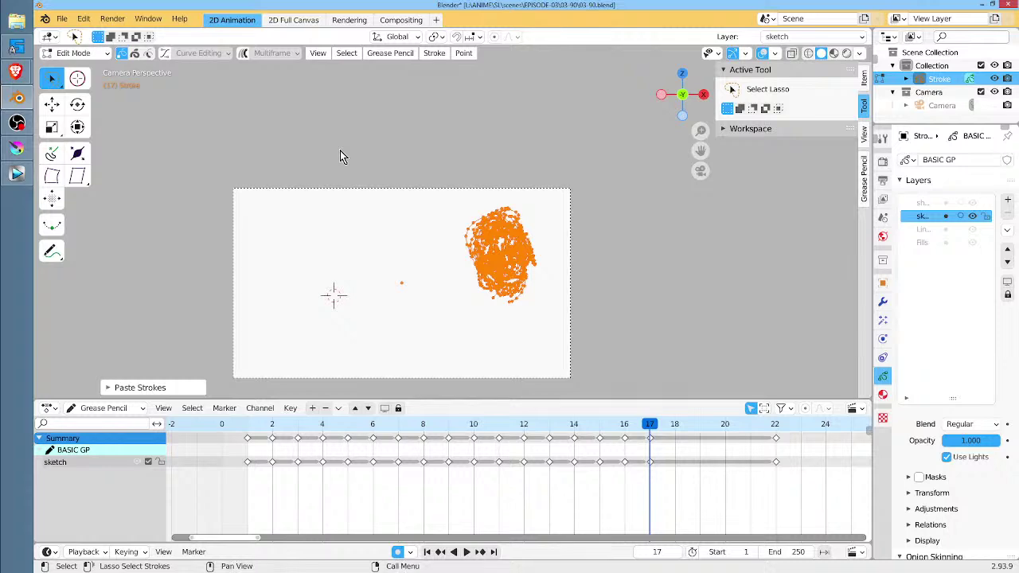
Enlarge the pasted face to about 2.7 times its size and mirror it by scaling -1 along X.
key(s)
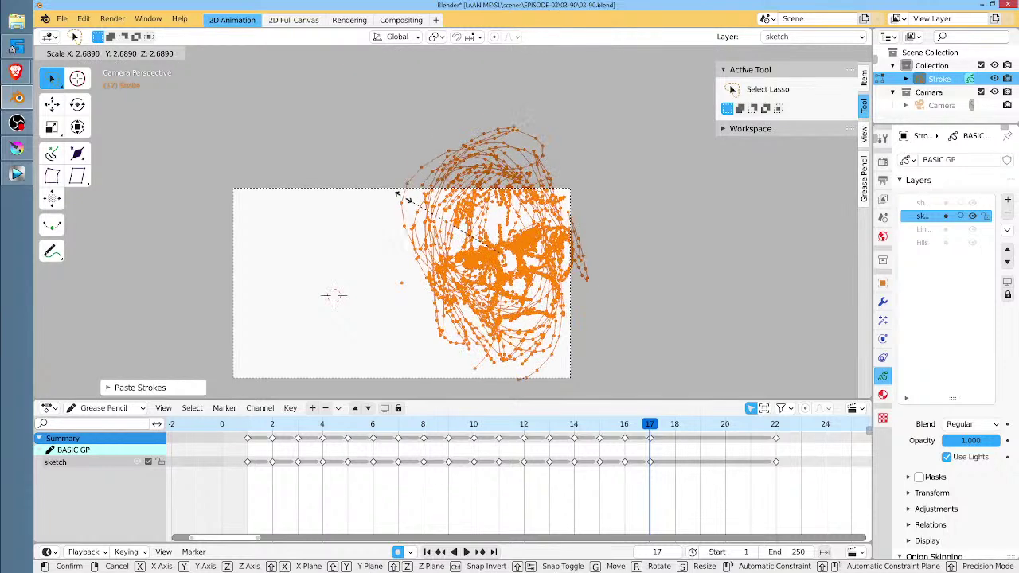
click(396, 194)
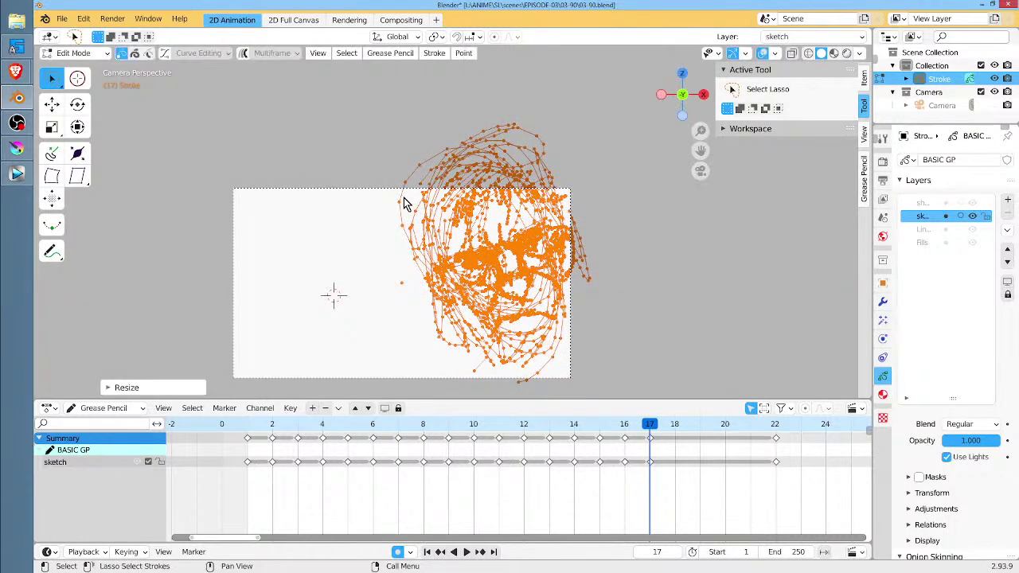
key(s)
key(x)
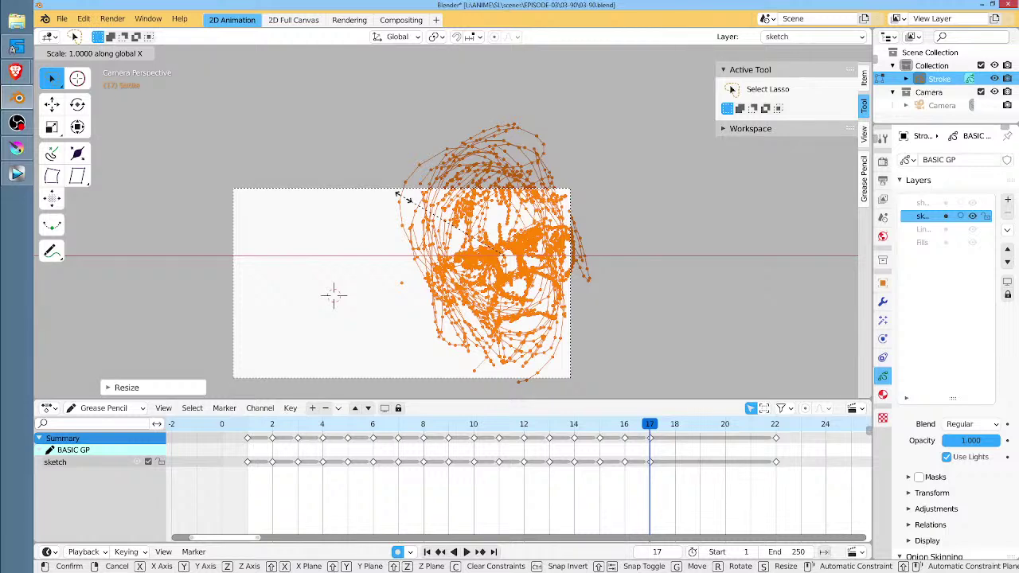
text(-1)
key(Return)
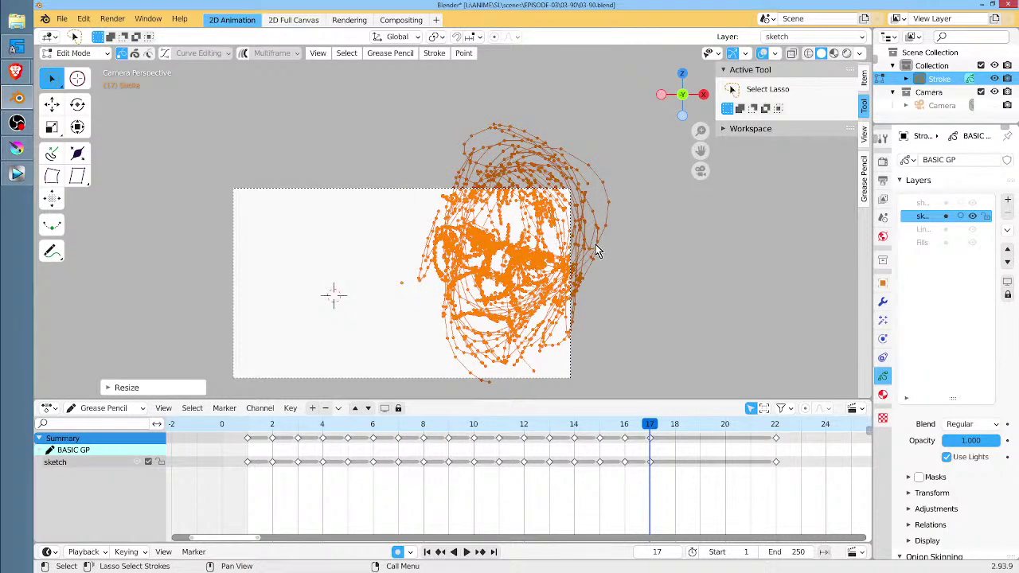
Move the enlarged face into the left half of the camera frame and rotate it until it is roughly upright.
key(g)
click(455, 265)
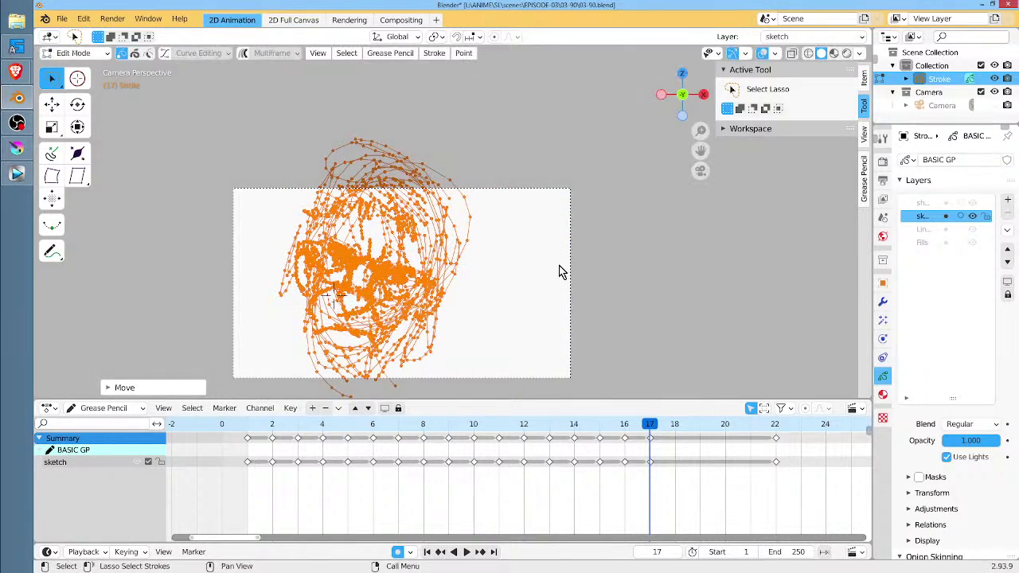
key(r)
click(537, 205)
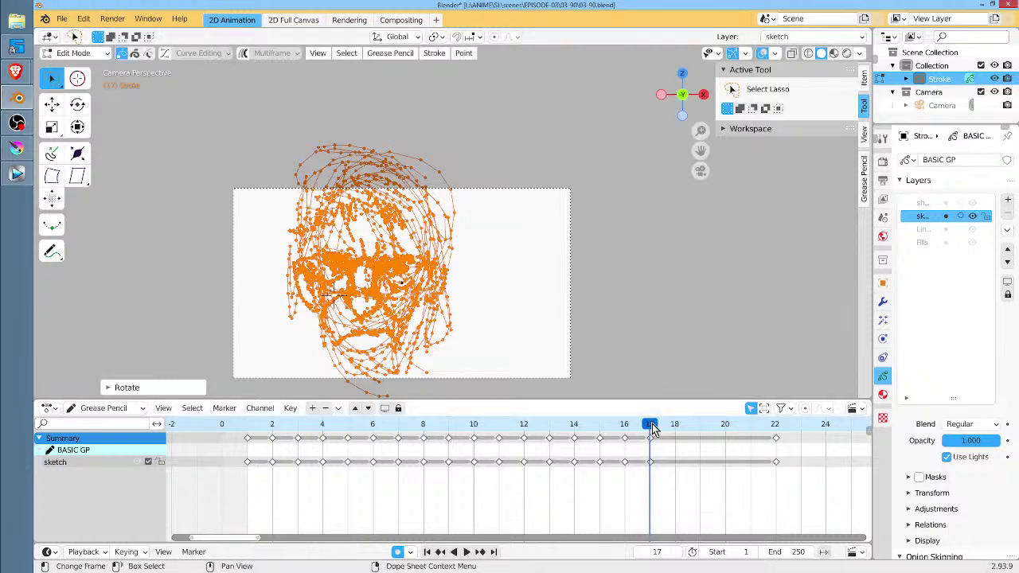
Duplicate the keyframes at frames 16 and 17 to frames 18 and 19, and go to frame 19.
mouse_move(651, 429)
mouse_down()
mouse_move(602, 434)
mouse_move(650, 438)
mouse_move(626, 438)
mouse_up()
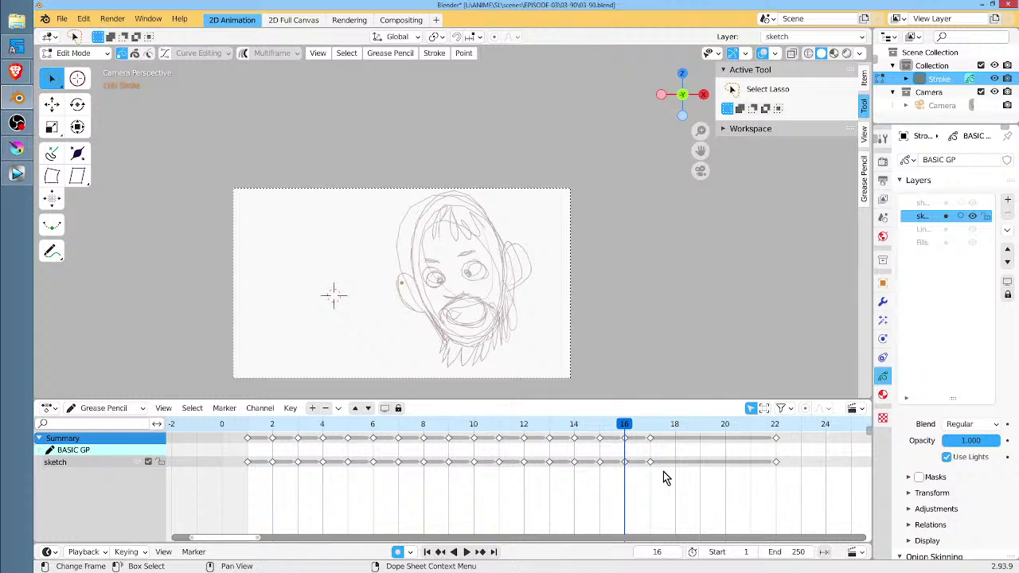
click(650, 461)
key(g)
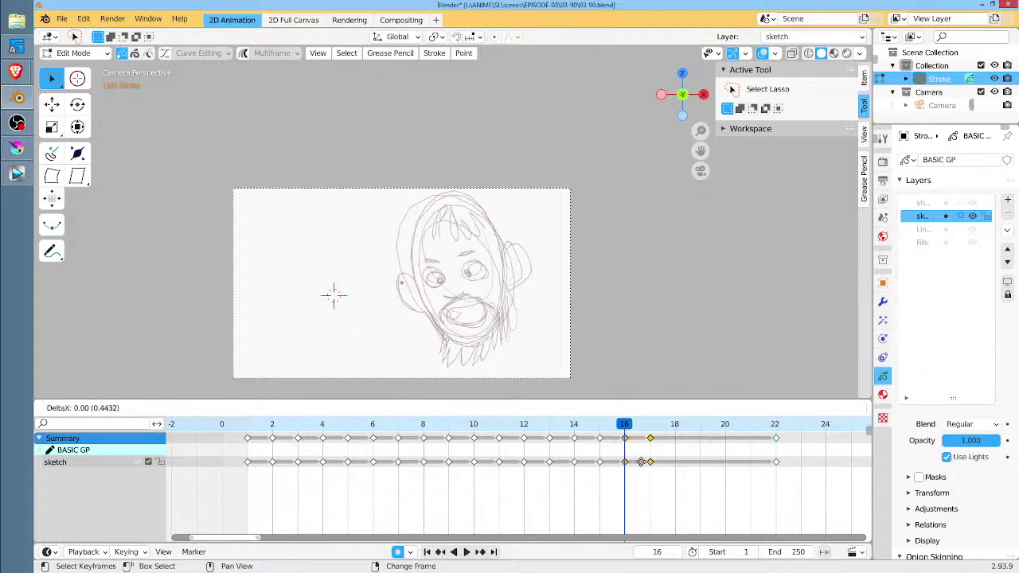
click(684, 463)
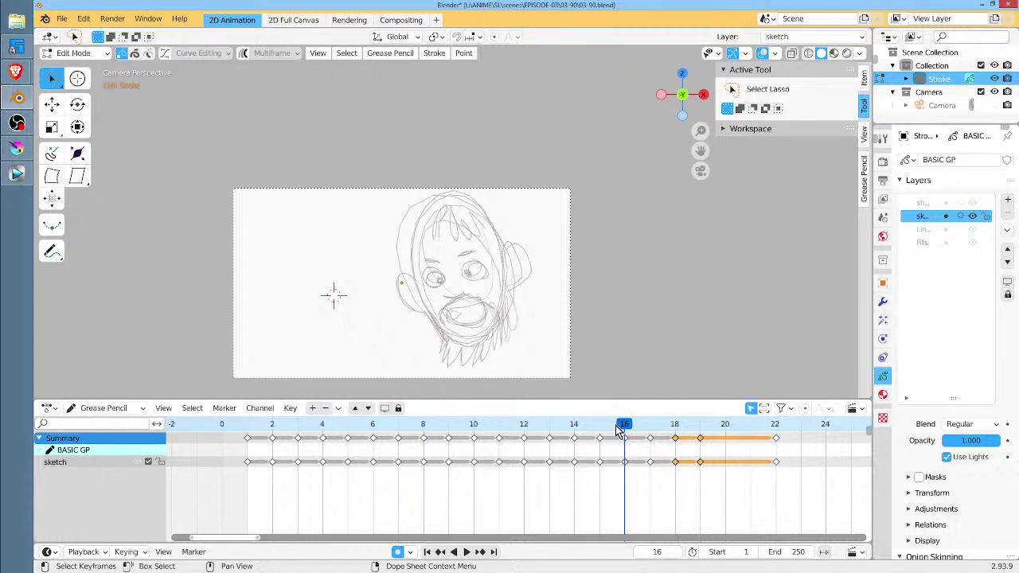
mouse_move(618, 431)
mouse_down()
mouse_move(574, 427)
mouse_move(725, 428)
mouse_move(700, 429)
mouse_up()
click(698, 462)
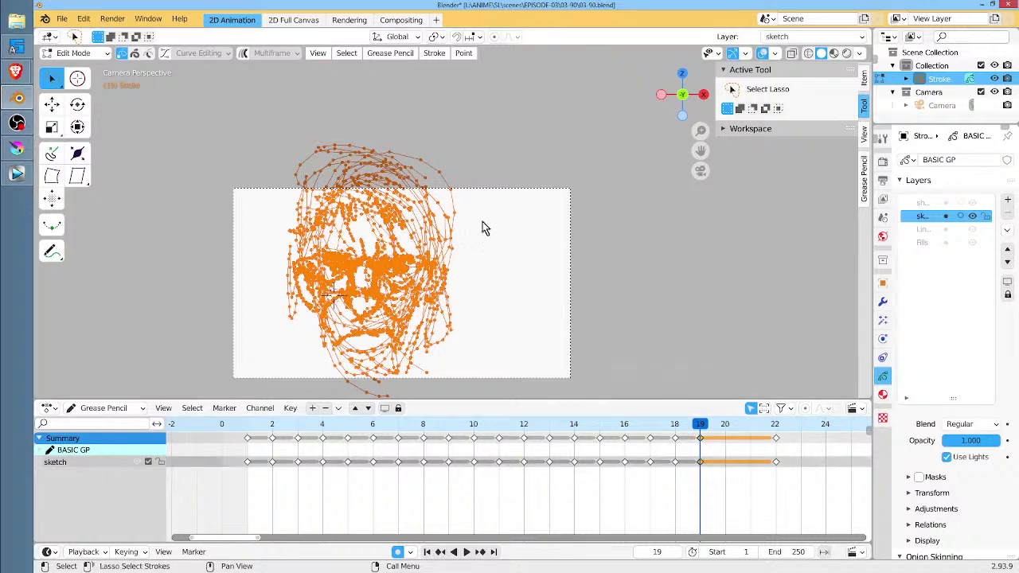
Read on in the browser screenplay past the tavern dialogue, and return to Blender to view the full range of keyframes.
click(15, 70)
click(85, 125)
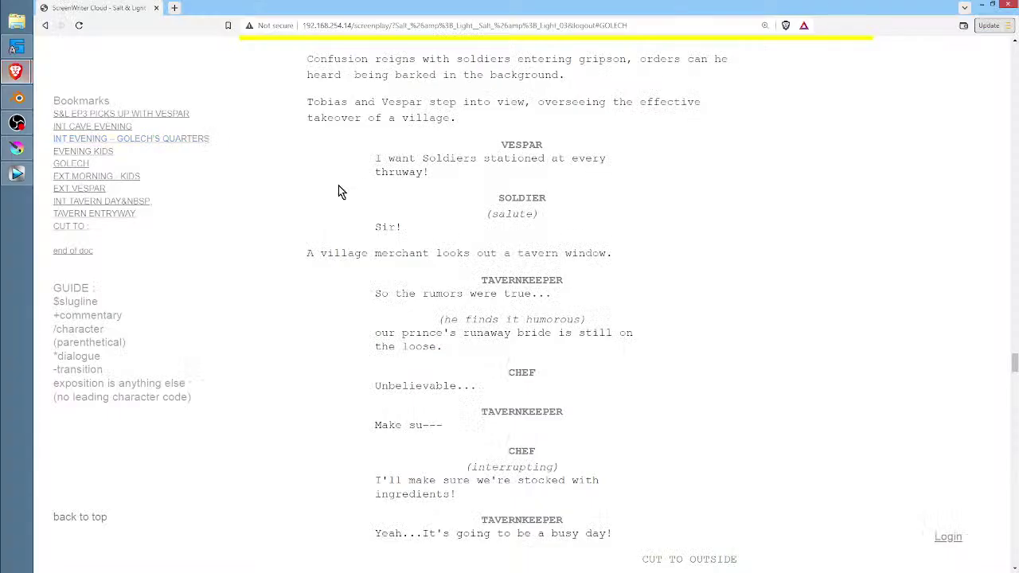
scroll(682, 253, down, 2)
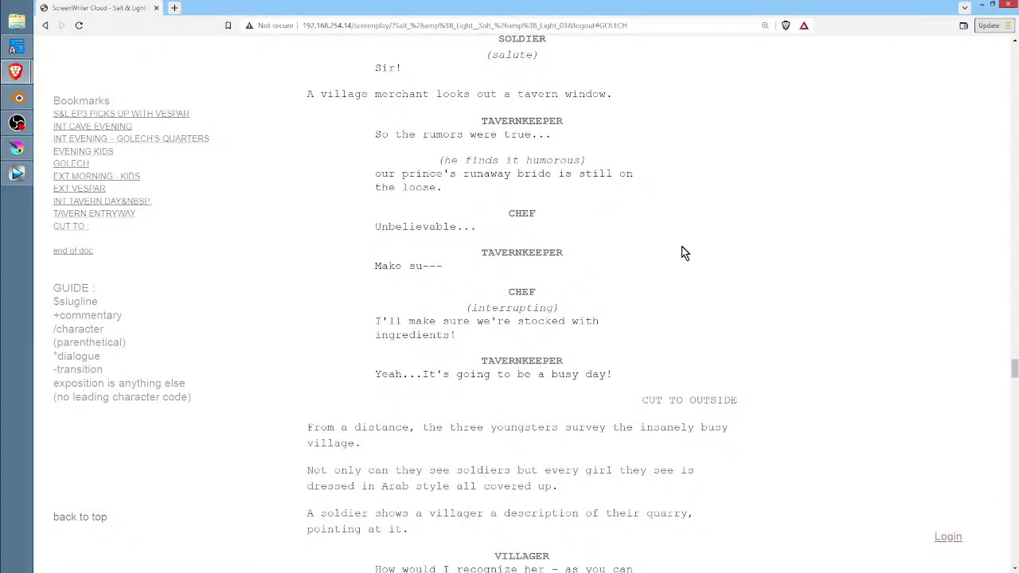
click(17, 97)
scroll(713, 473, down, 5)
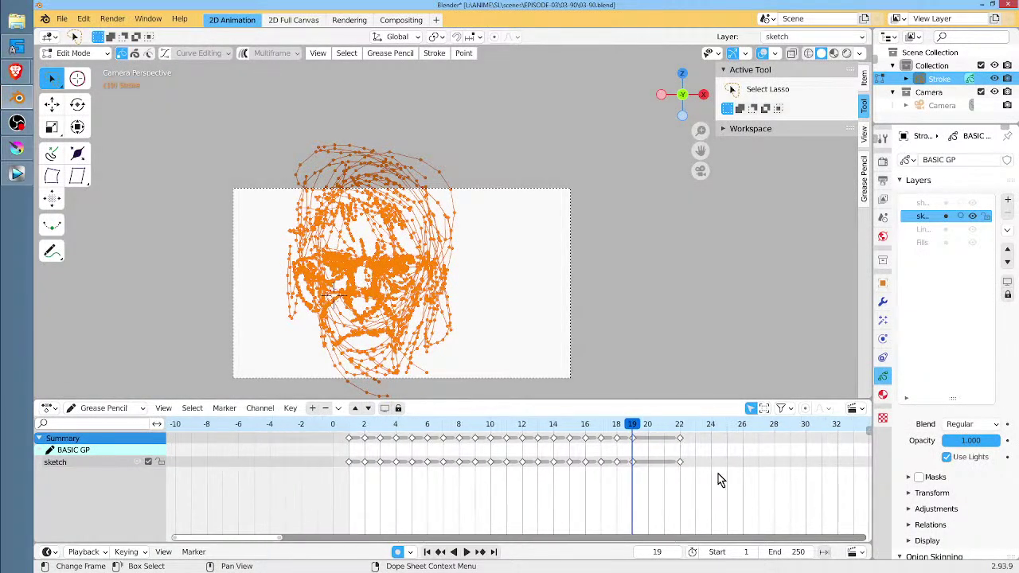
scroll(669, 470, up, 3)
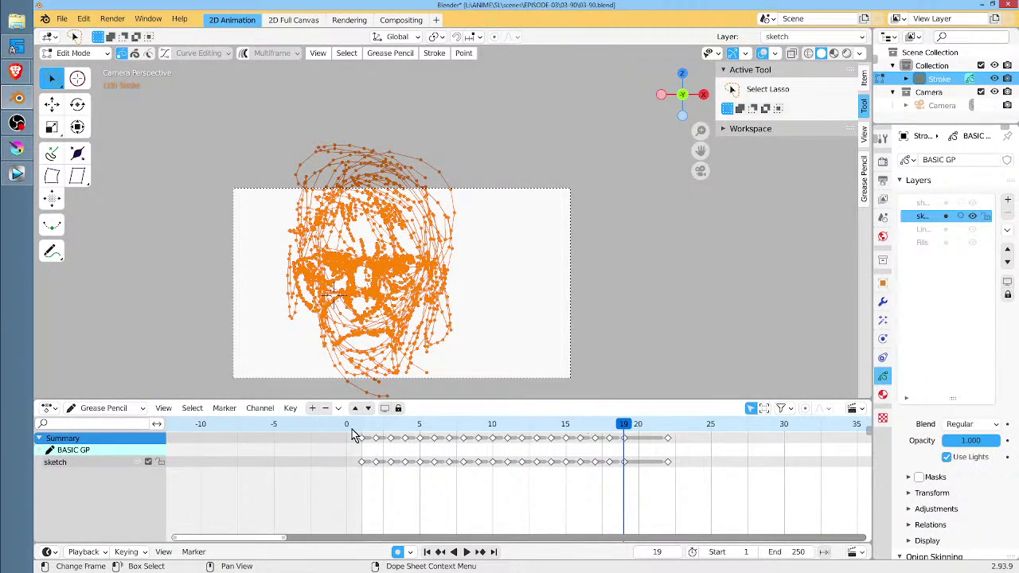
Switch the storyboard strokes back to Draw mode and enlarge the view of the opening sketches at frames 1 and 2.
click(359, 428)
key(Tab)
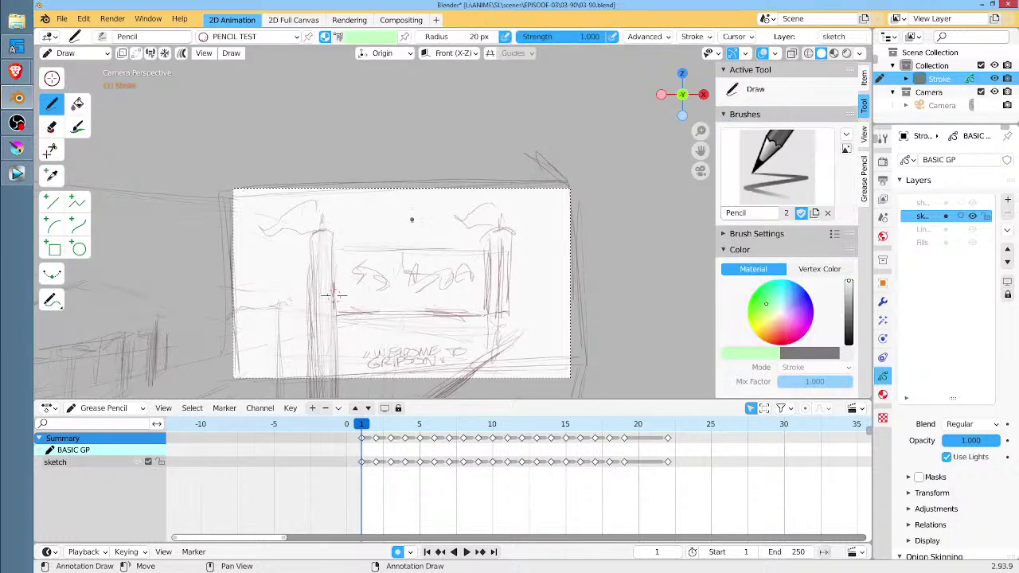
key(space)
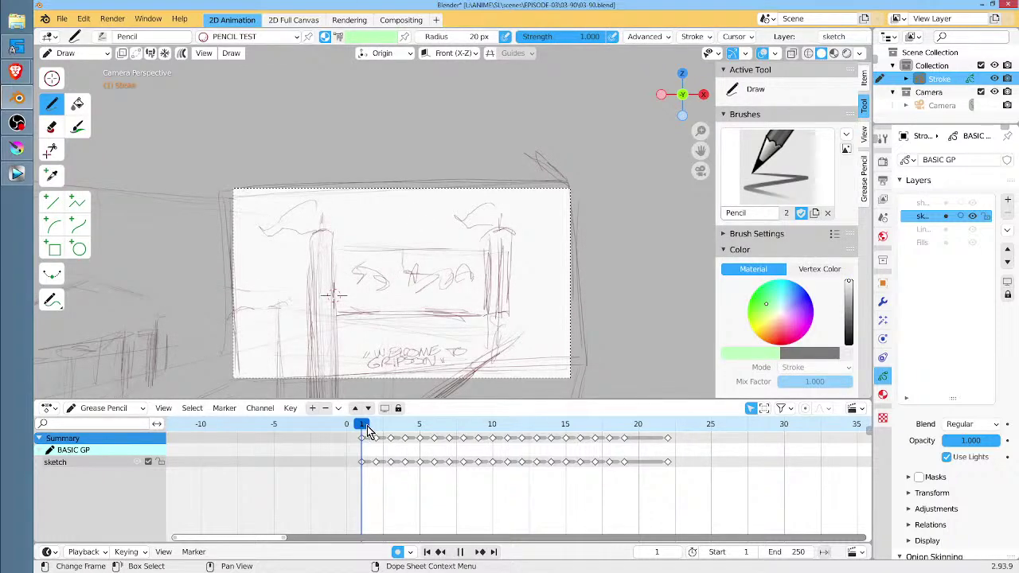
key(space)
scroll(470, 348, up, 5)
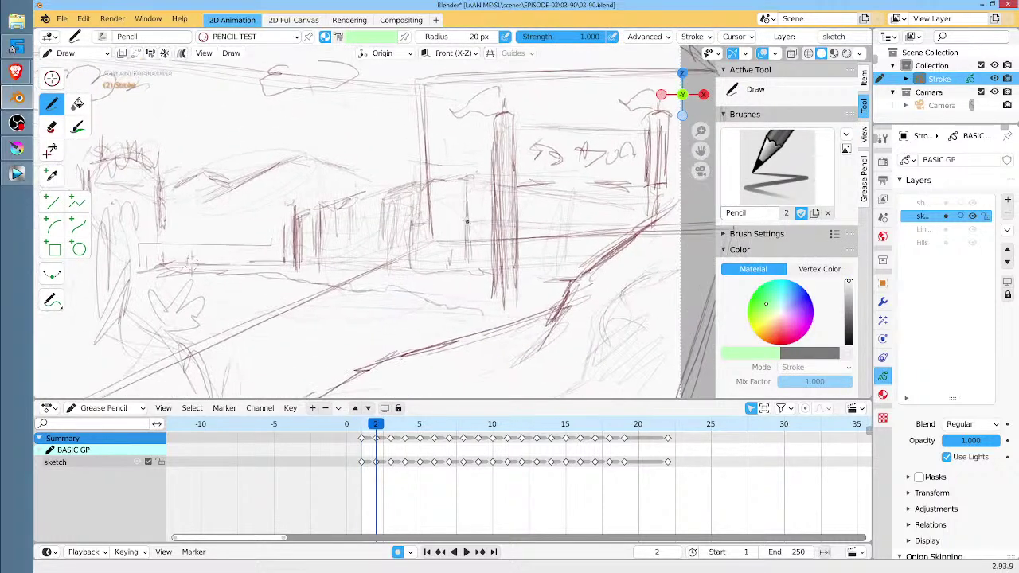
key(space)
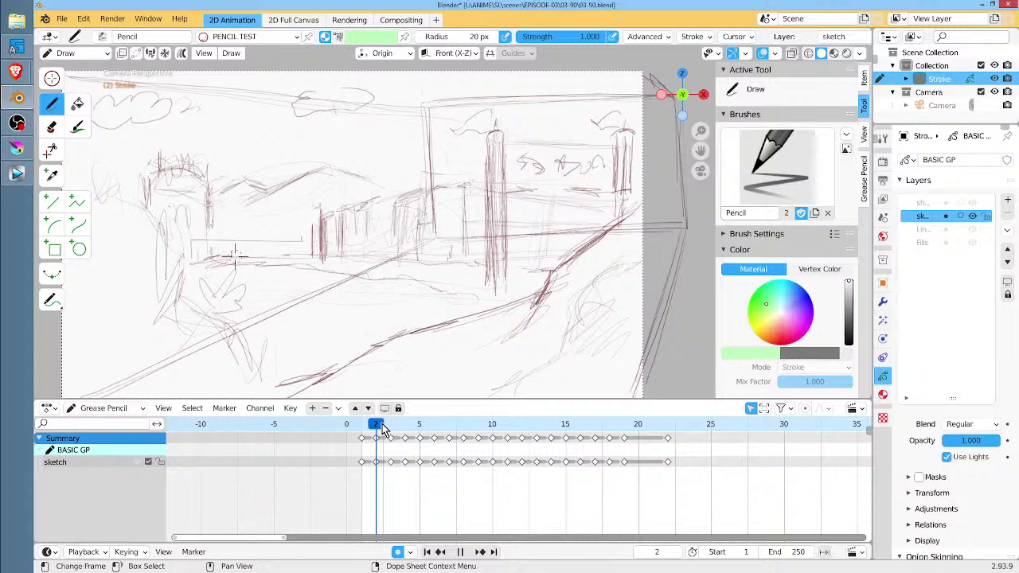
Review the storyboard sketches one by one from frame 3 to frame 10, comparing frames 8, 9 and 10.
mouse_move(386, 422)
mouse_down()
mouse_move(376, 425)
mouse_move(404, 430)
mouse_move(374, 436)
mouse_move(402, 438)
mouse_up()
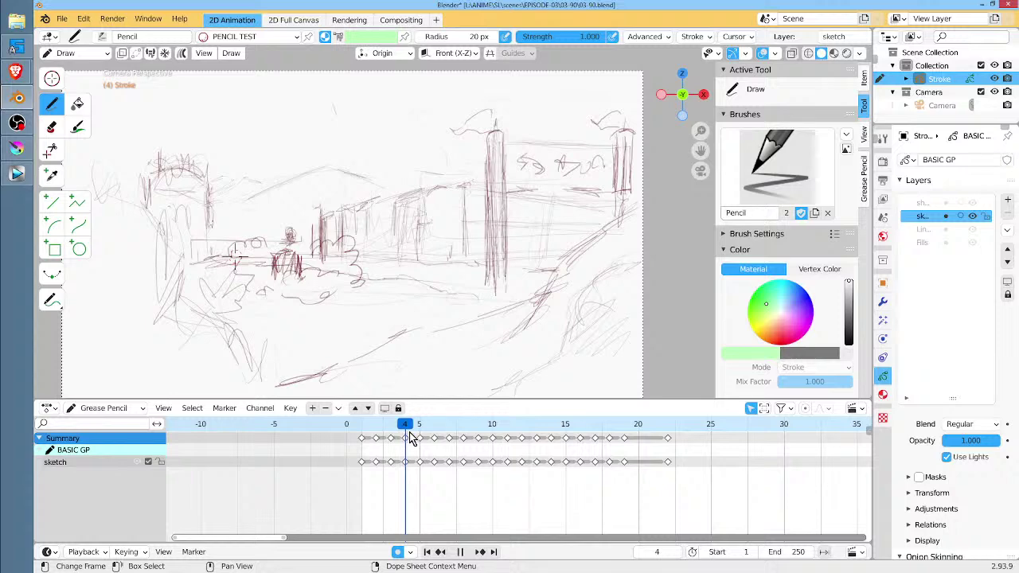
click(416, 437)
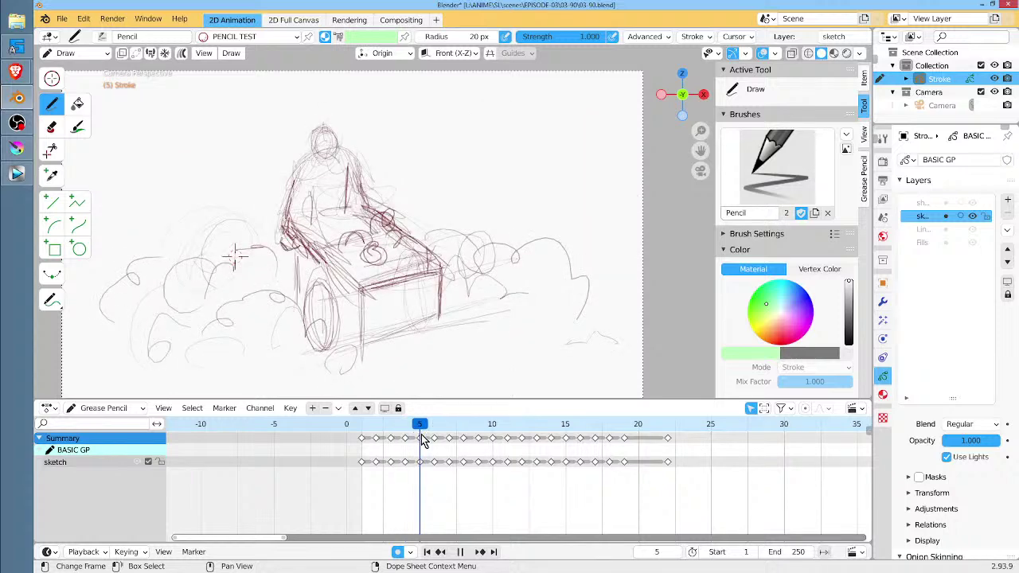
click(430, 442)
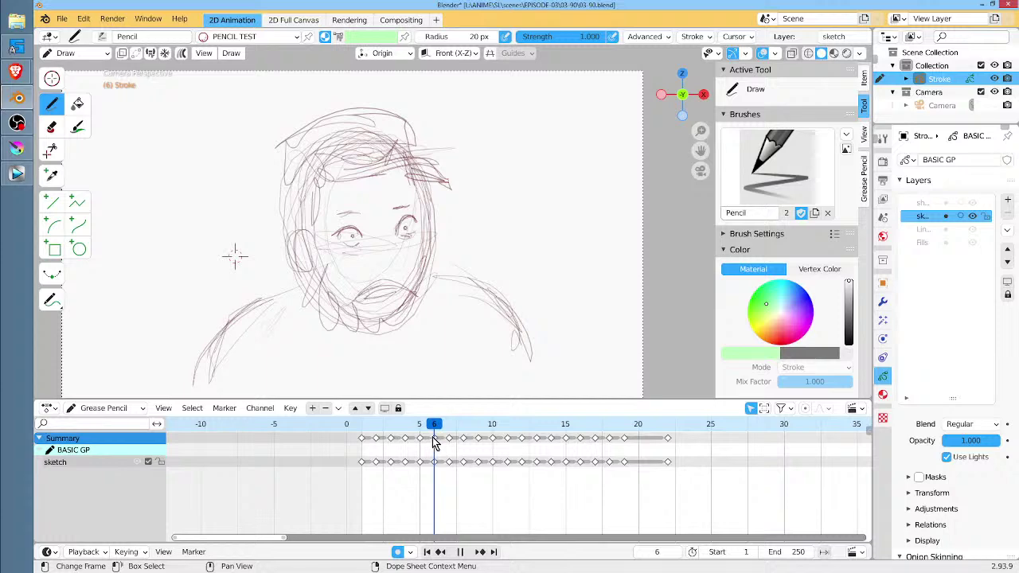
click(443, 440)
click(457, 444)
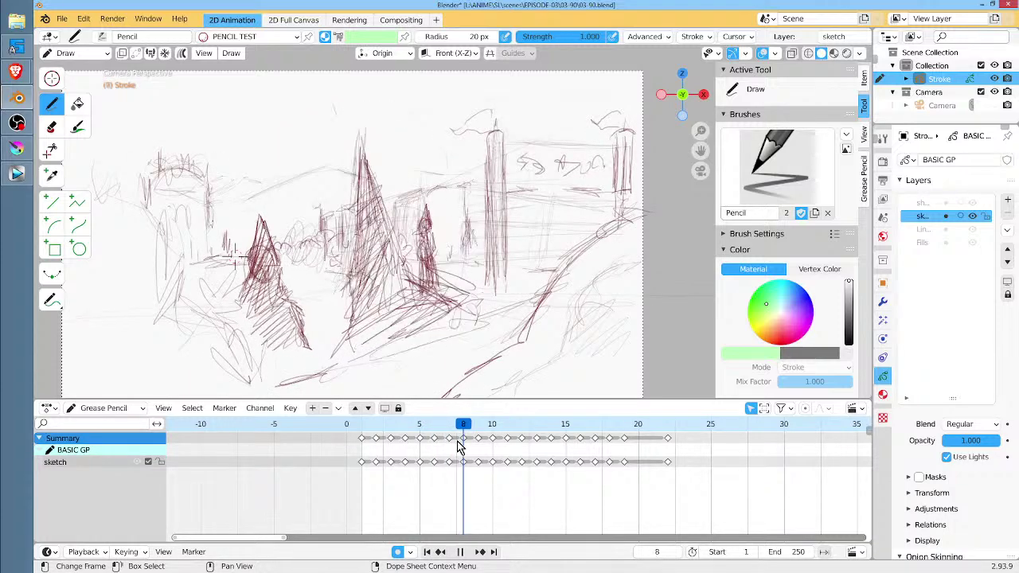
click(472, 446)
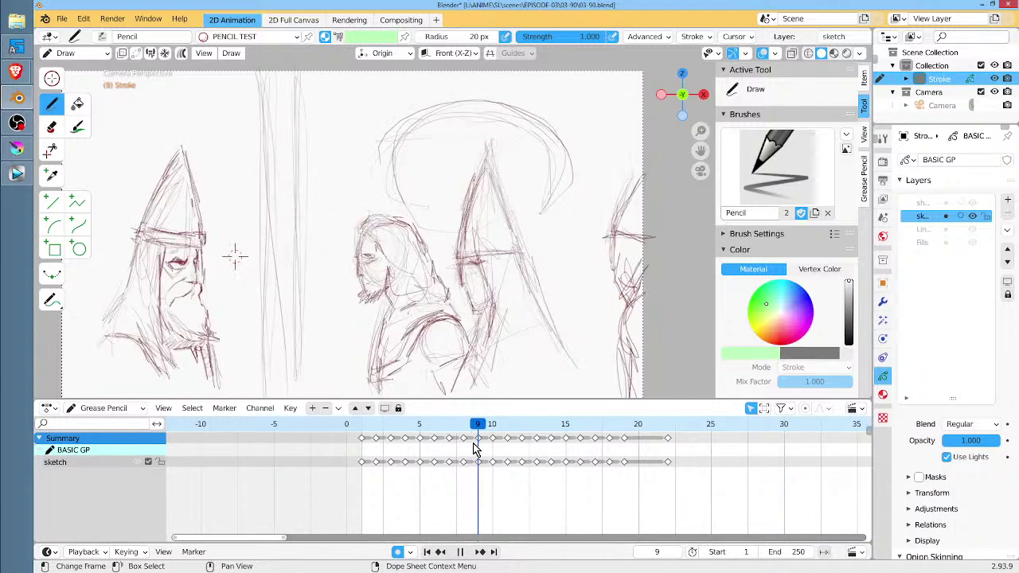
click(470, 443)
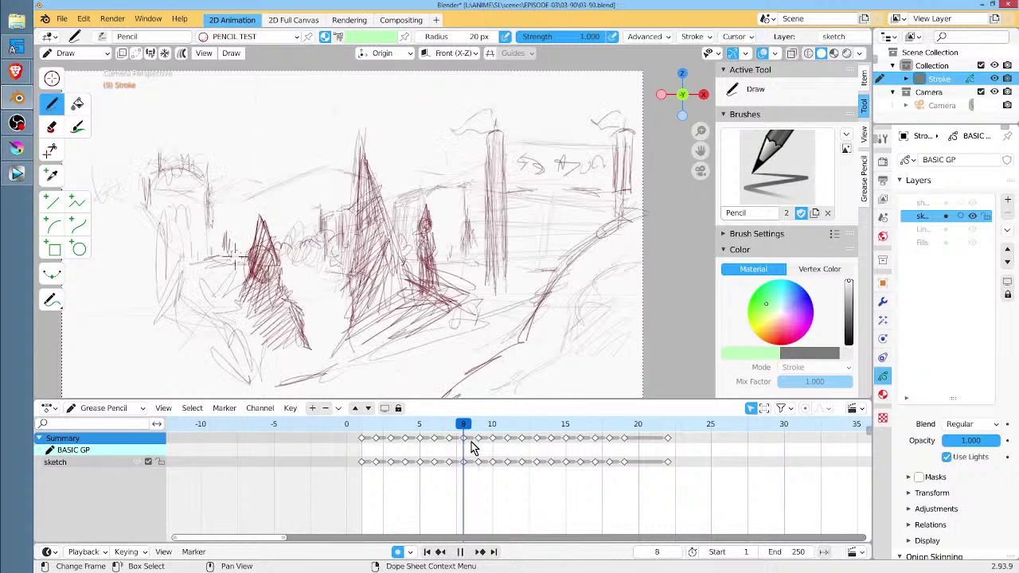
click(478, 446)
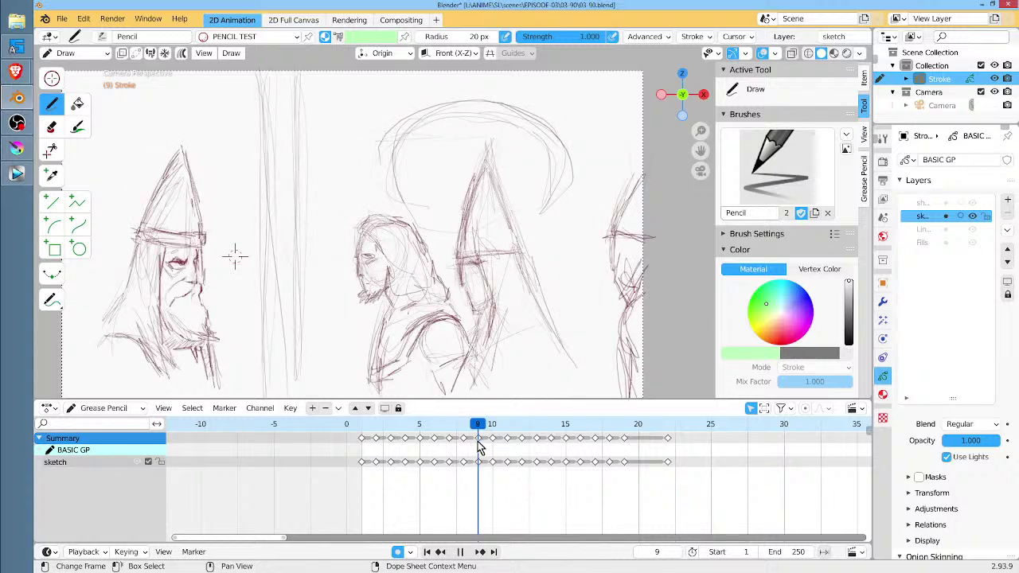
click(490, 444)
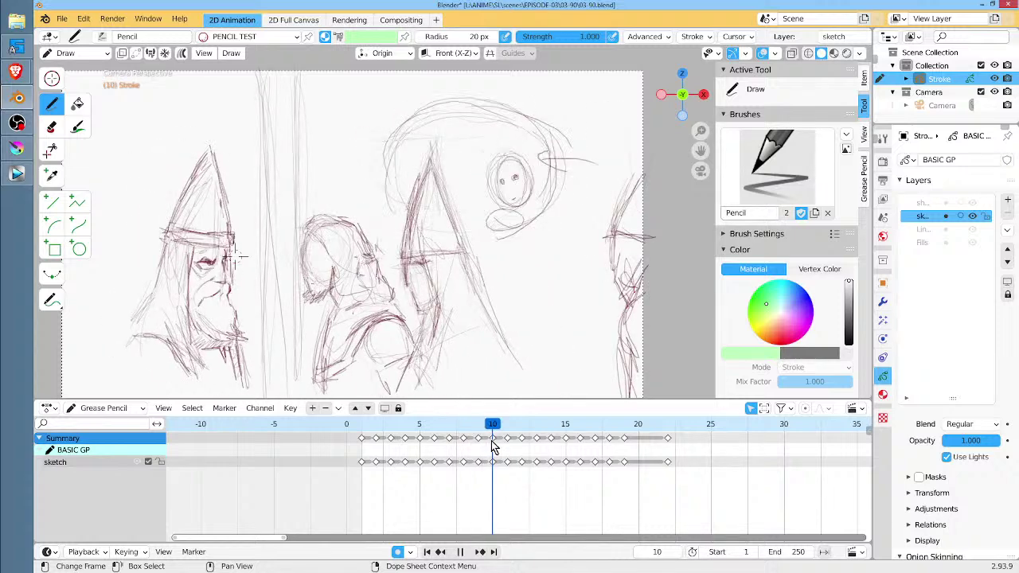
click(476, 445)
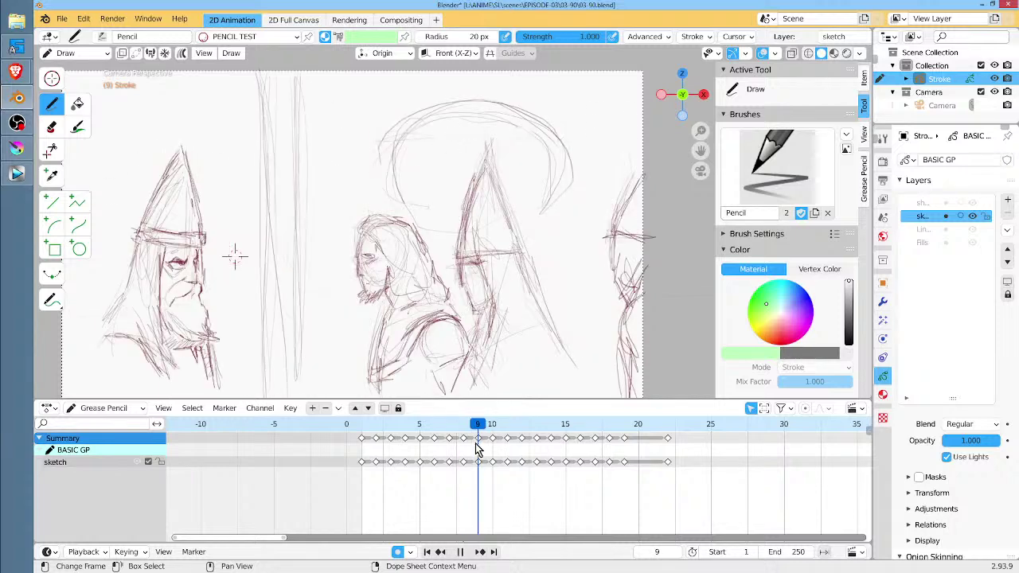
Review the remaining storyboard sketches through frame 20, rechecking the stretch between frames 10 and 13.
click(493, 448)
click(507, 450)
click(519, 449)
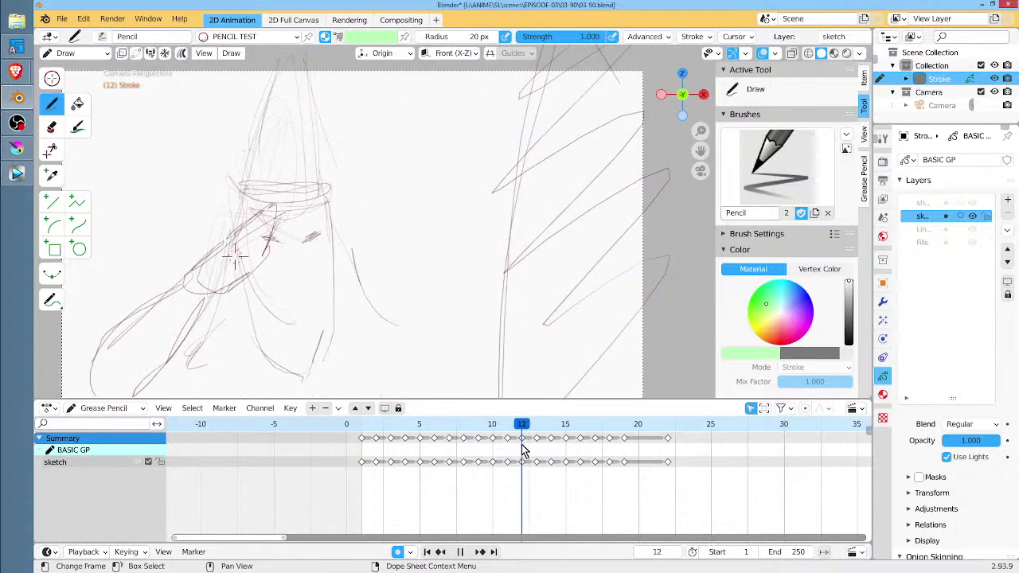
click(533, 449)
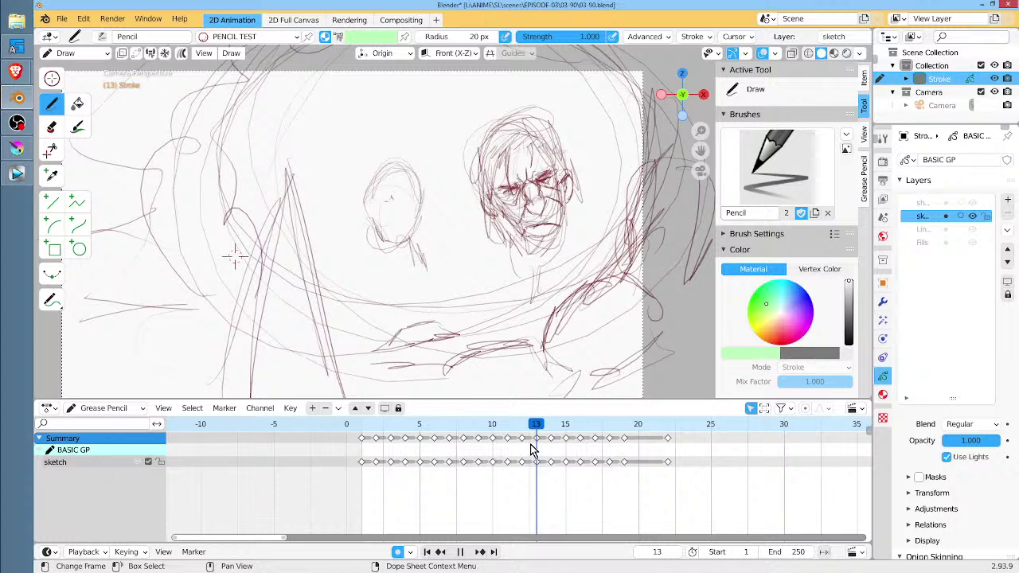
drag(541, 451, 495, 453)
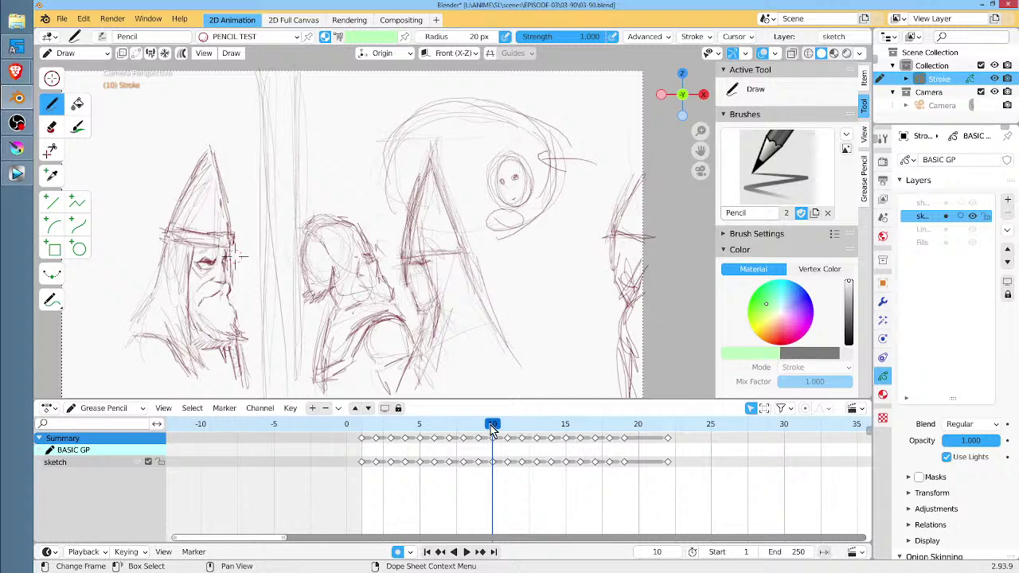
click(536, 428)
drag(536, 428, 635, 430)
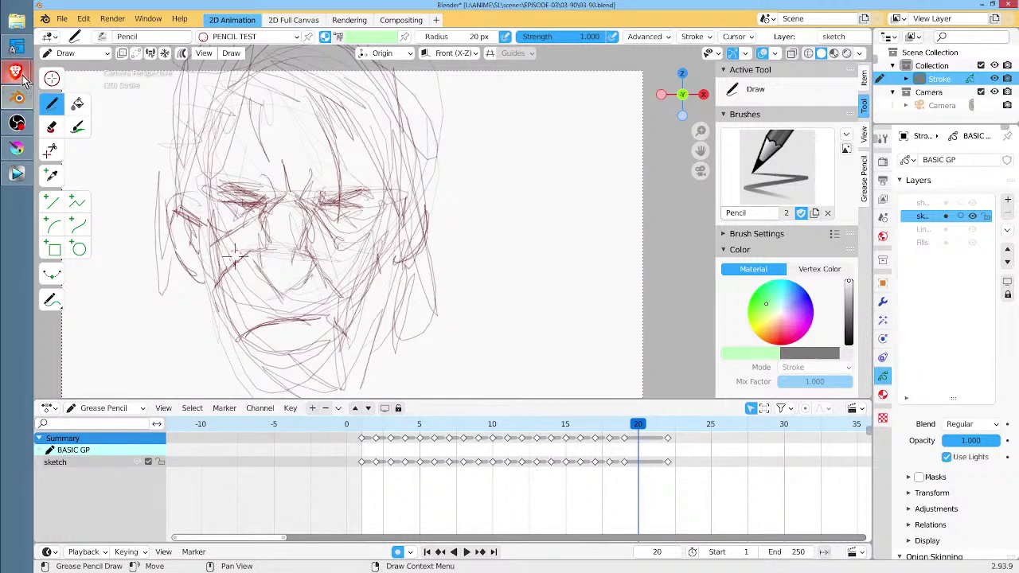
Read the screenplay passage following CUT TO OUTSIDE in the browser, and return to Blender.
mouse_move(16, 73)
click(127, 139)
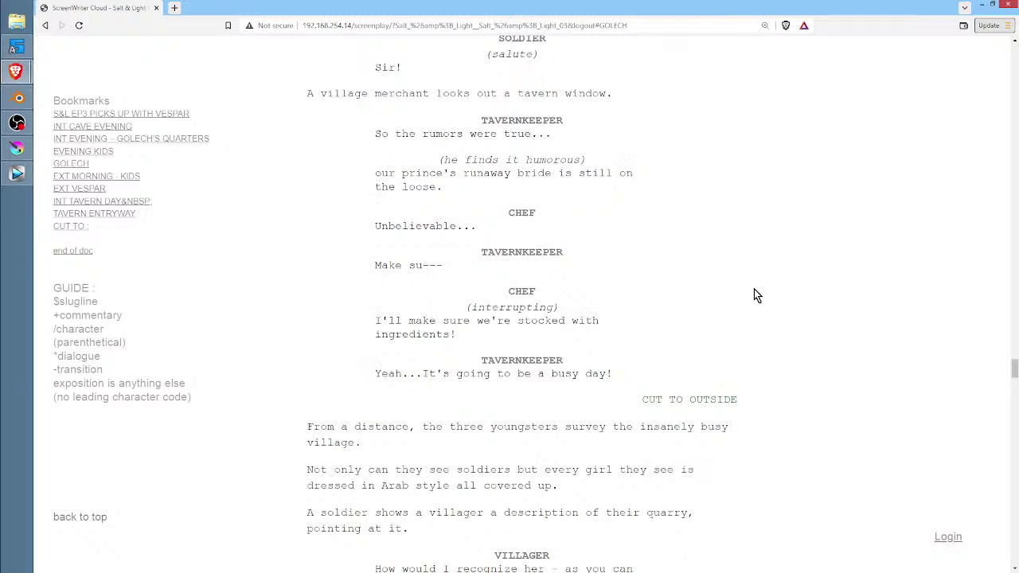
scroll(755, 294, down, 3)
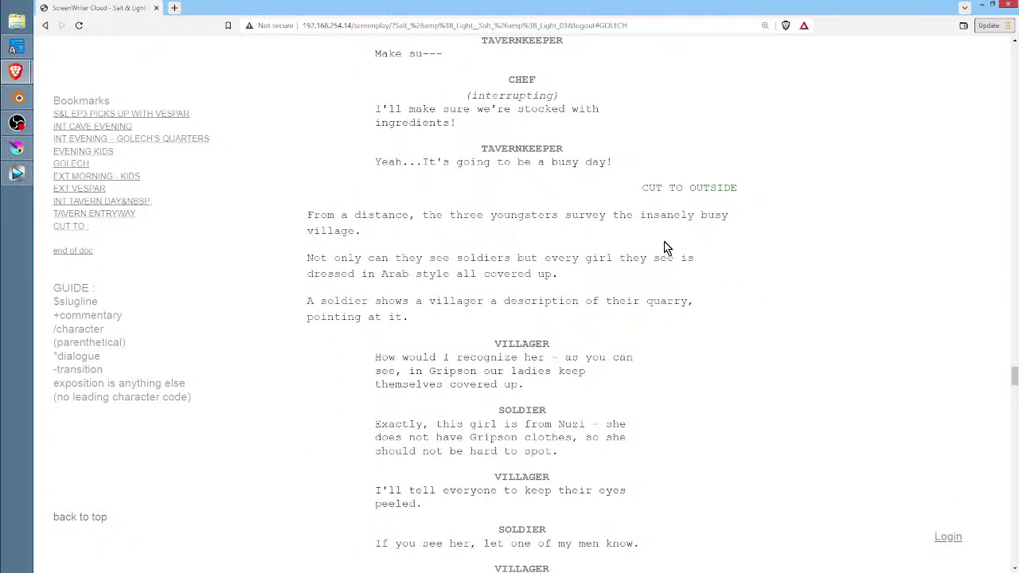
key(alt+Tab)
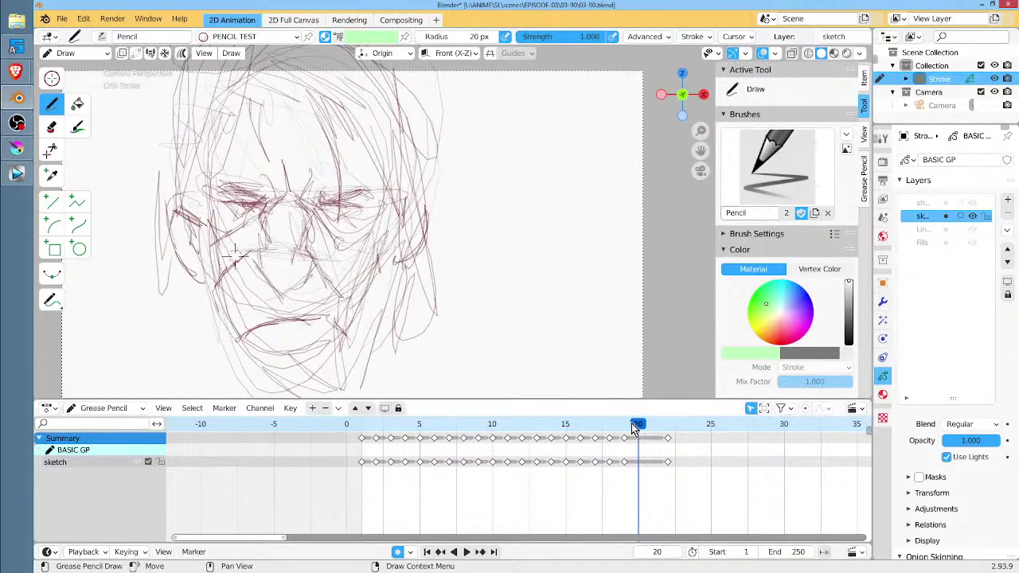
Move the keyframe at frame 22 to frame 20 and save the file.
click(668, 439)
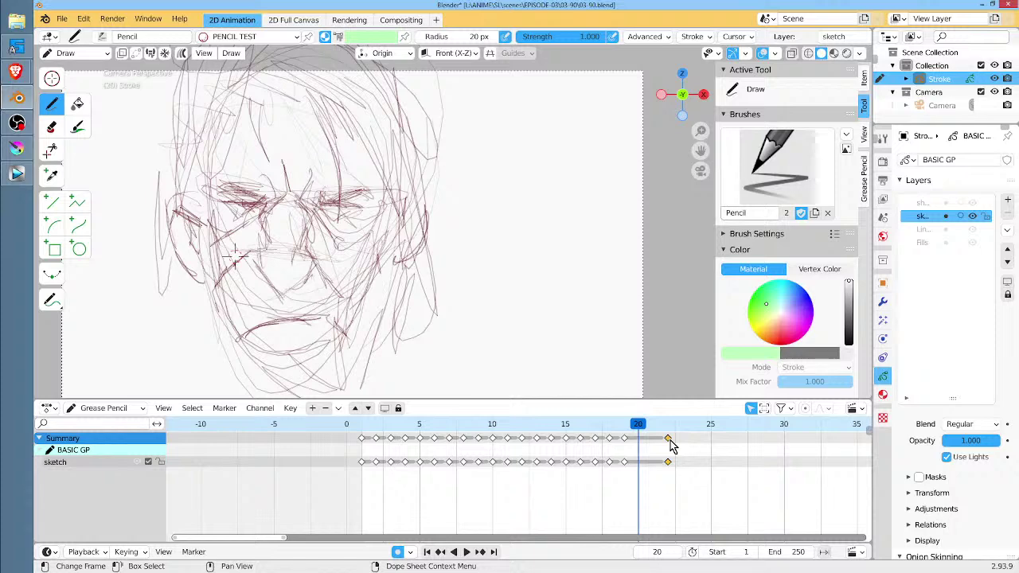
mouse_move(668, 446)
mouse_down()
mouse_move(648, 440)
mouse_move(642, 451)
mouse_up()
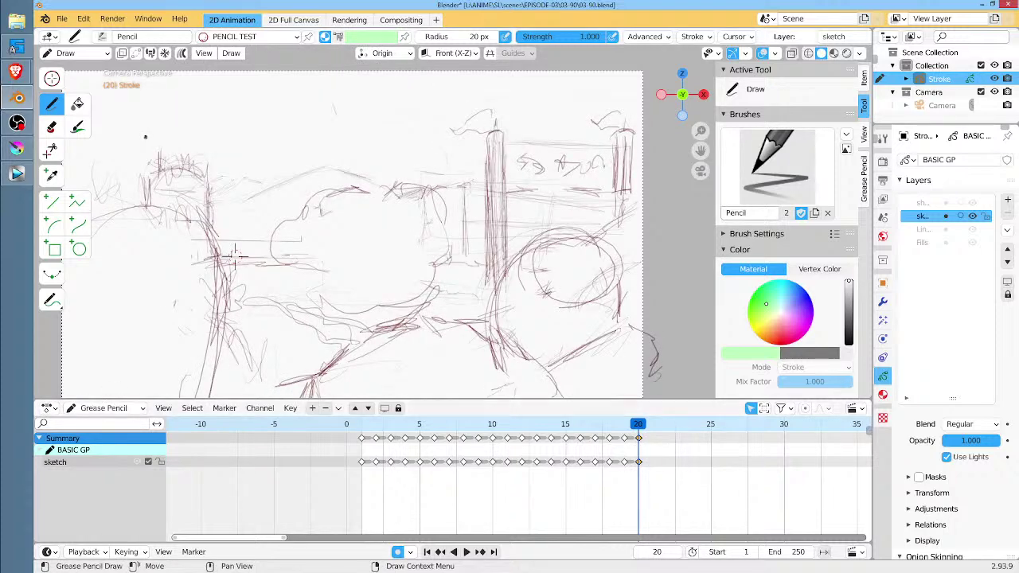
key(ctrl+s)
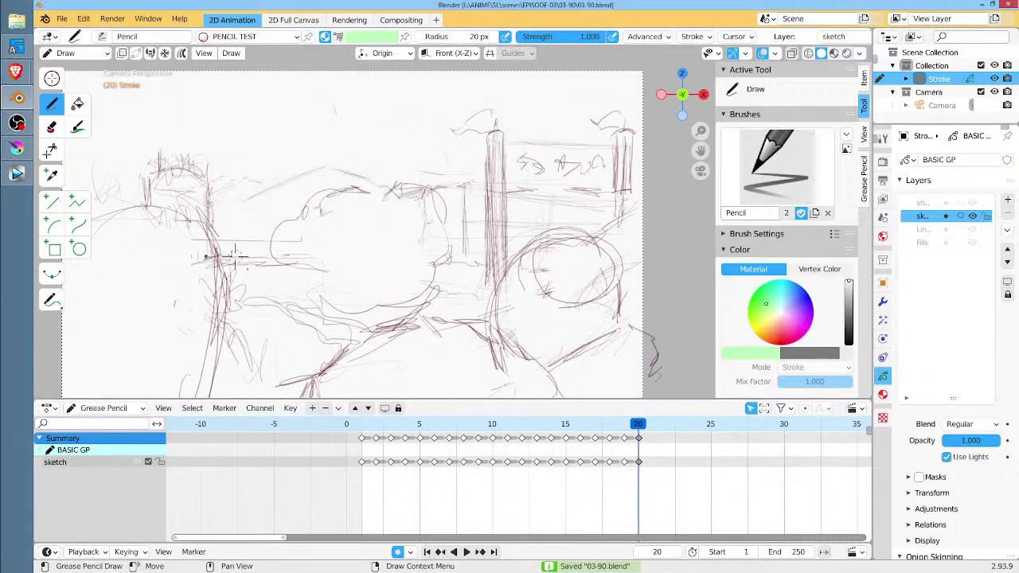
Recheck the village passage in the browser screenplay, return to Blender and start a blank Grease Pencil drawing at frame 24.
mouse_move(16, 73)
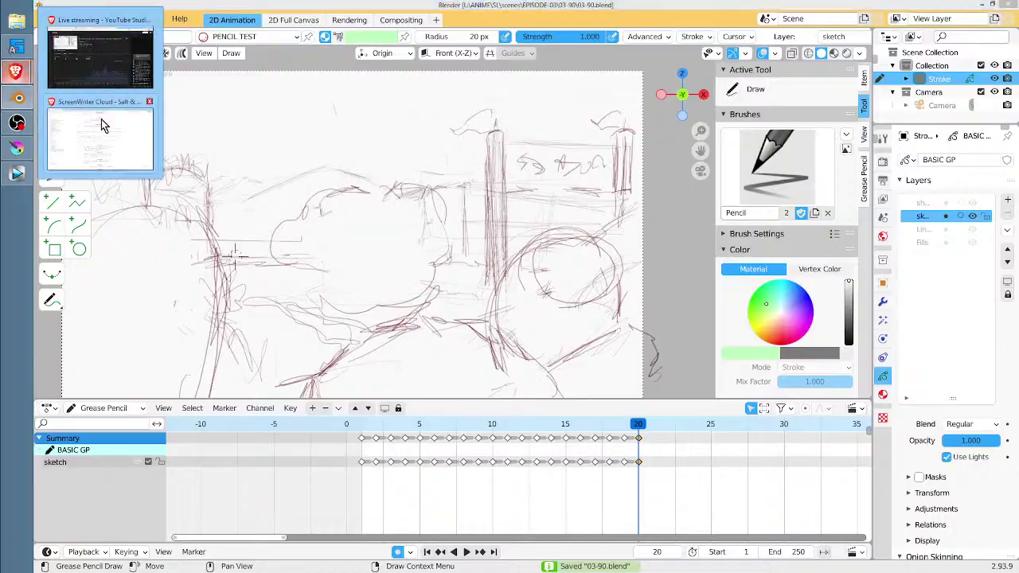
click(102, 125)
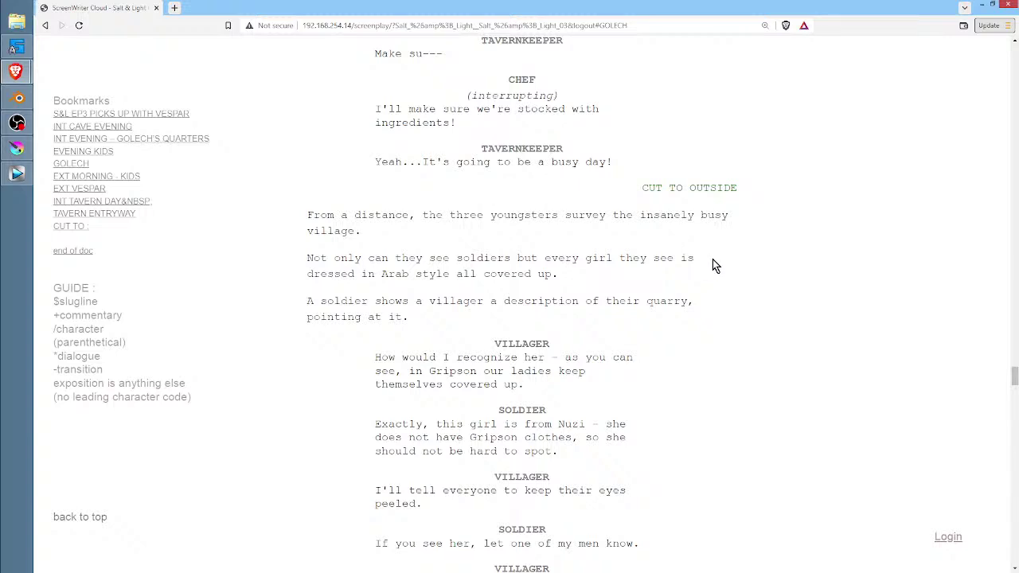
click(17, 97)
mouse_move(637, 425)
mouse_down()
mouse_move(505, 433)
mouse_move(653, 444)
mouse_move(438, 445)
mouse_move(653, 466)
mouse_up()
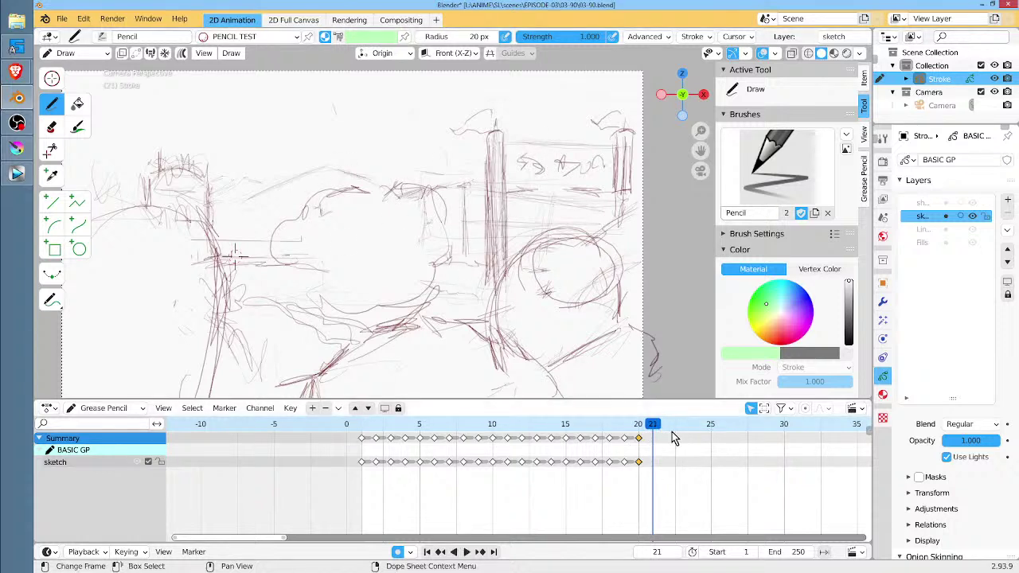
click(698, 424)
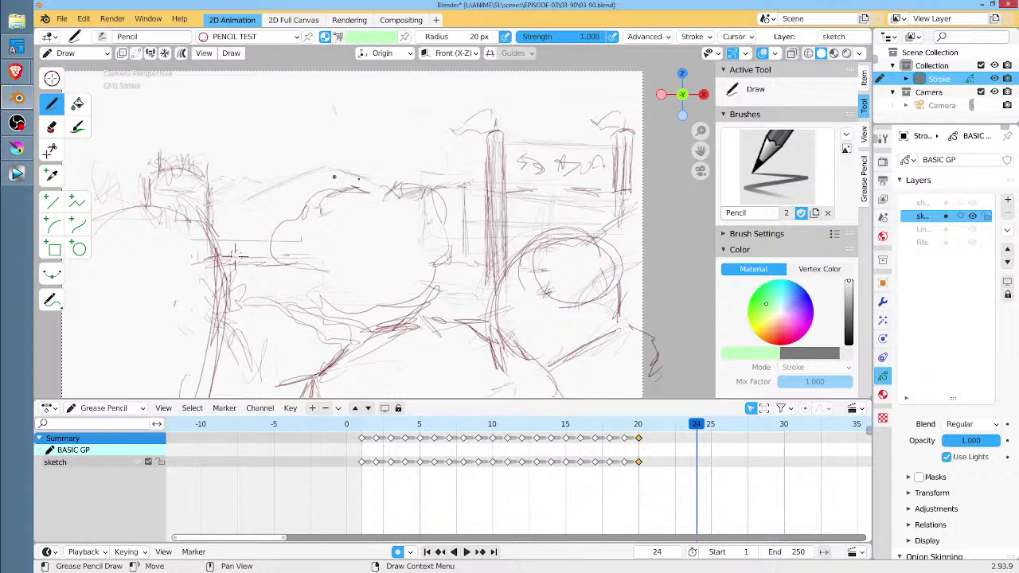
click(234, 255)
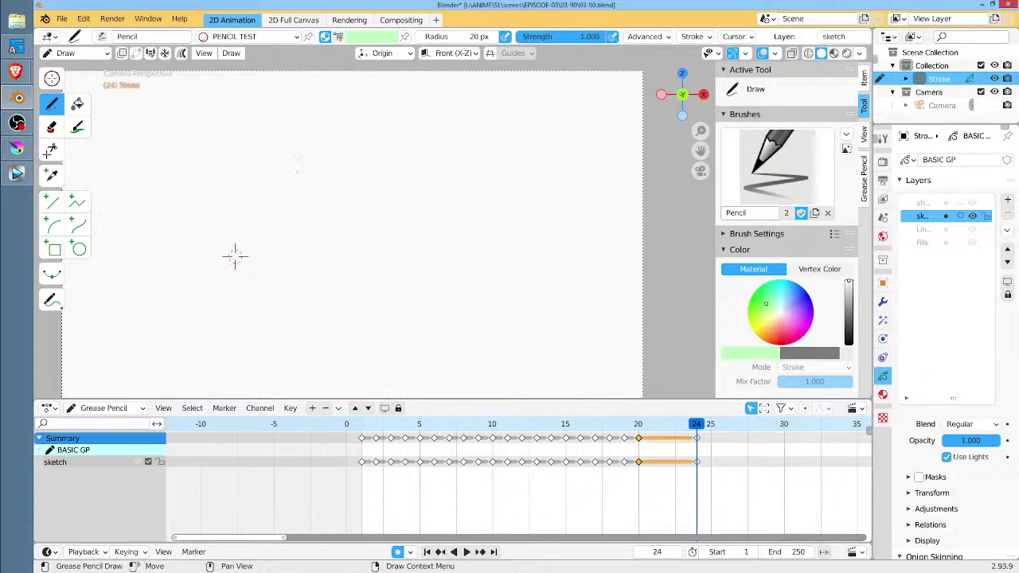
Sketch the rounded outline of a covered head with a sloping back, a gathered end of cloth and a rough face edge.
mouse_move(340, 141)
mouse_down()
mouse_move(364, 179)
mouse_move(282, 191)
mouse_move(227, 304)
mouse_up()
drag(245, 261, 237, 315)
drag(370, 154, 371, 204)
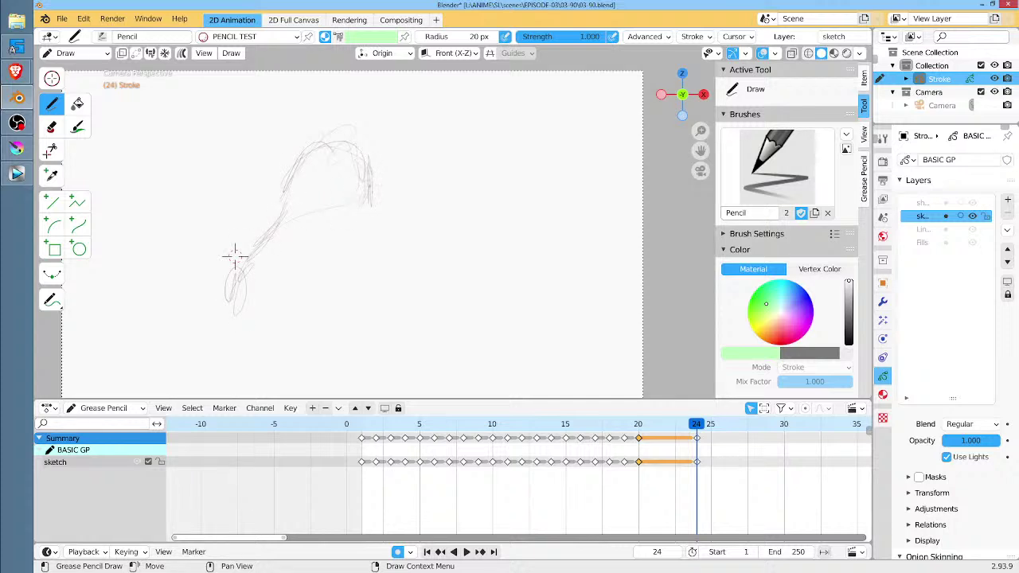
mouse_move(357, 202)
mouse_down()
mouse_move(320, 202)
mouse_move(366, 220)
mouse_up()
drag(372, 200, 360, 240)
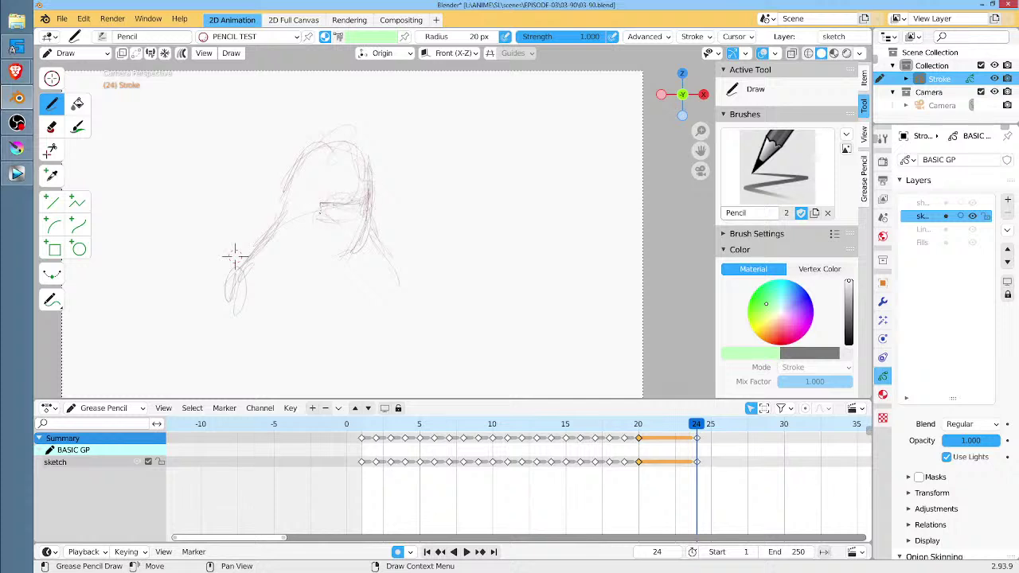
Rework the head outline and shoulder line, erase the rough eye strokes, and redraw the front edge of the forehead.
drag(330, 210, 340, 211)
mouse_move(361, 267)
ctrl+mouse_down()
mouse_move(342, 238)
mouse_move(363, 264)
mouse_move(358, 273)
mouse_move(379, 251)
mouse_move(386, 259)
mouse_move(406, 317)
ctrl+mouse_up()
mouse_move(310, 155)
mouse_down()
mouse_move(278, 207)
mouse_move(332, 144)
mouse_move(369, 175)
mouse_up()
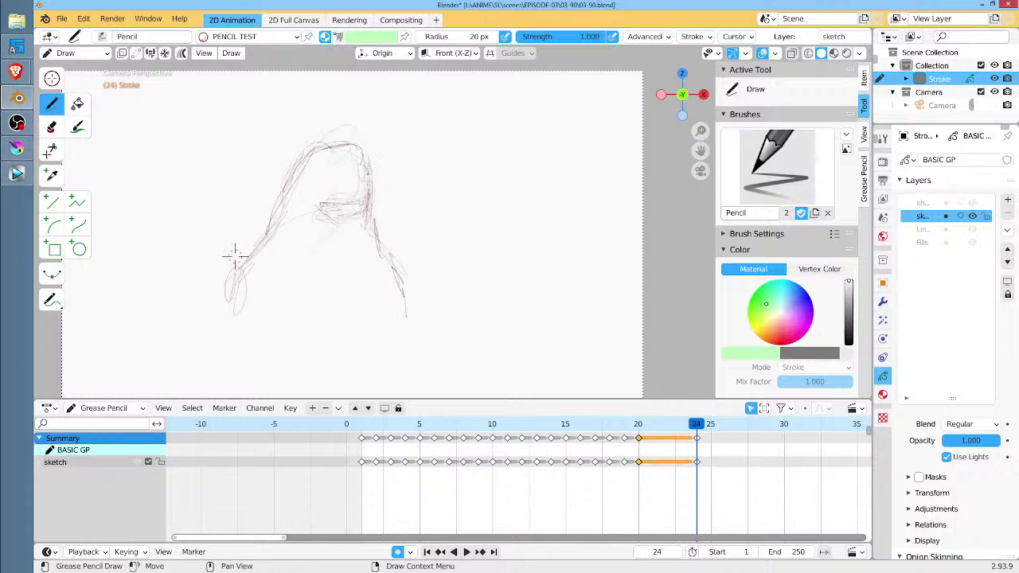
mouse_move(345, 209)
ctrl+mouse_down()
mouse_move(320, 219)
mouse_move(371, 198)
mouse_move(366, 218)
ctrl+mouse_up()
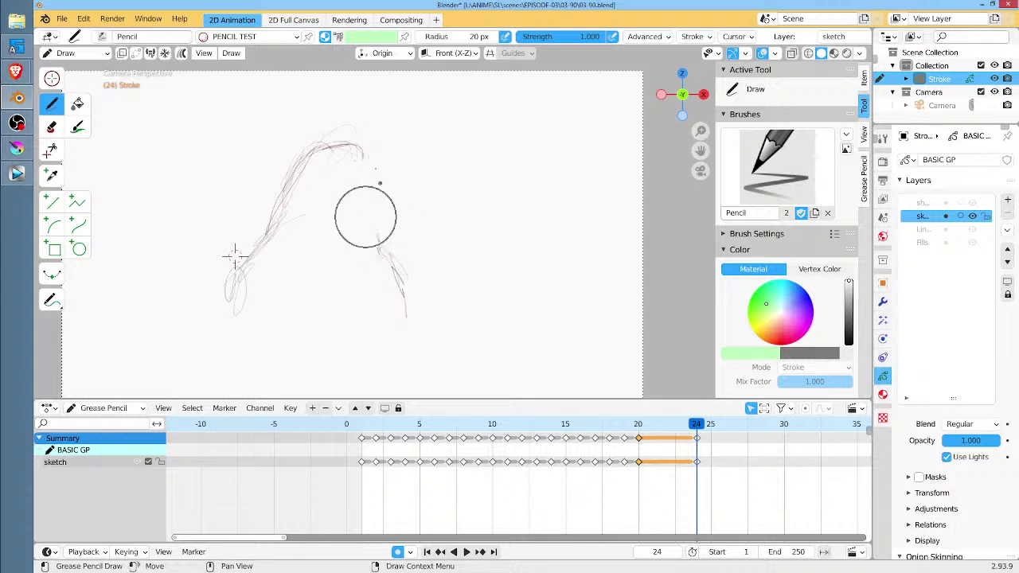
drag(364, 156, 371, 199)
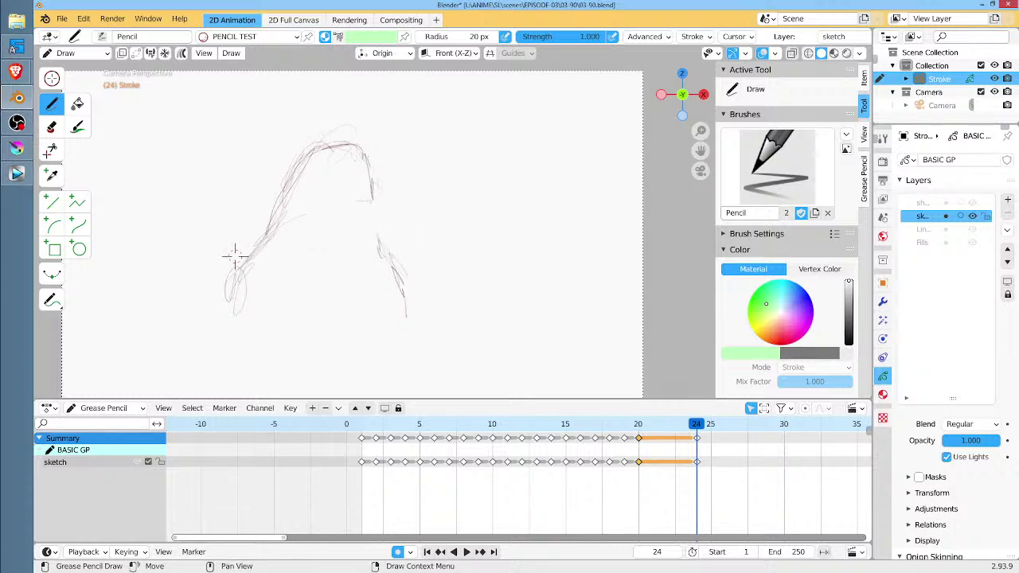
Draw the curved chin of the face covering and the narrow eye opening above it.
drag(312, 247, 346, 270)
mouse_move(368, 231)
mouse_down()
mouse_move(322, 262)
mouse_move(339, 260)
mouse_up()
drag(301, 231, 330, 265)
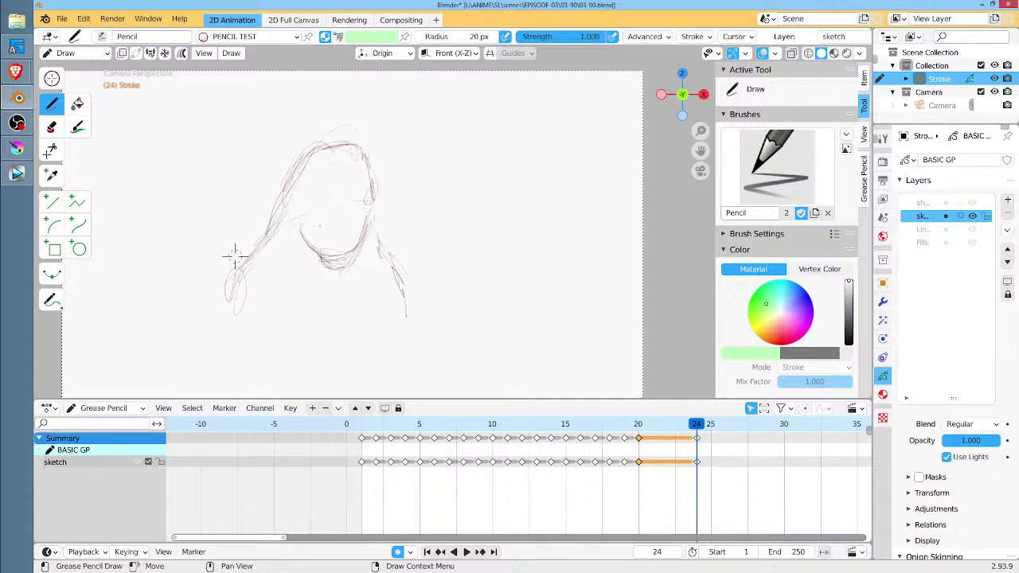
drag(299, 214, 367, 213)
click(338, 203)
mouse_move(300, 212)
mouse_down()
mouse_move(343, 192)
mouse_move(370, 208)
mouse_up()
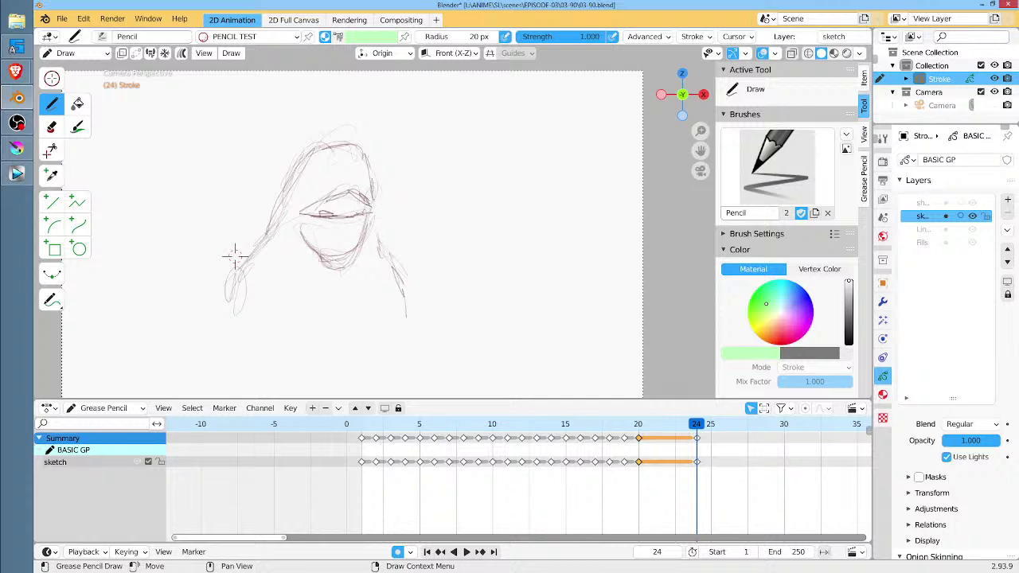
Shade the first woman's face covering and sketch her collar folds, sloping shoulders and outer robe lines.
drag(314, 244, 333, 234)
drag(243, 273, 317, 243)
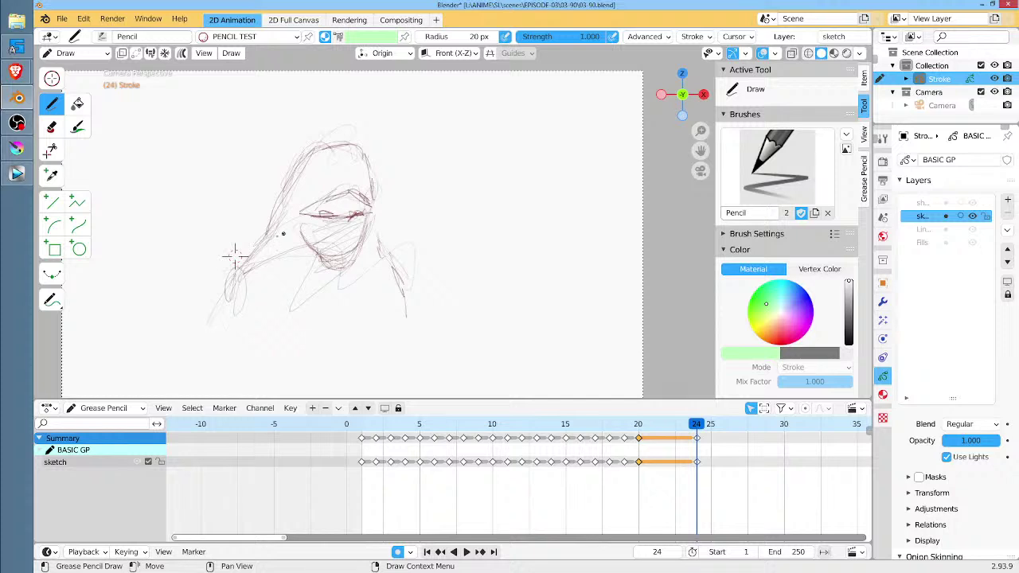
drag(239, 266, 210, 333)
drag(387, 275, 419, 368)
drag(206, 325, 198, 353)
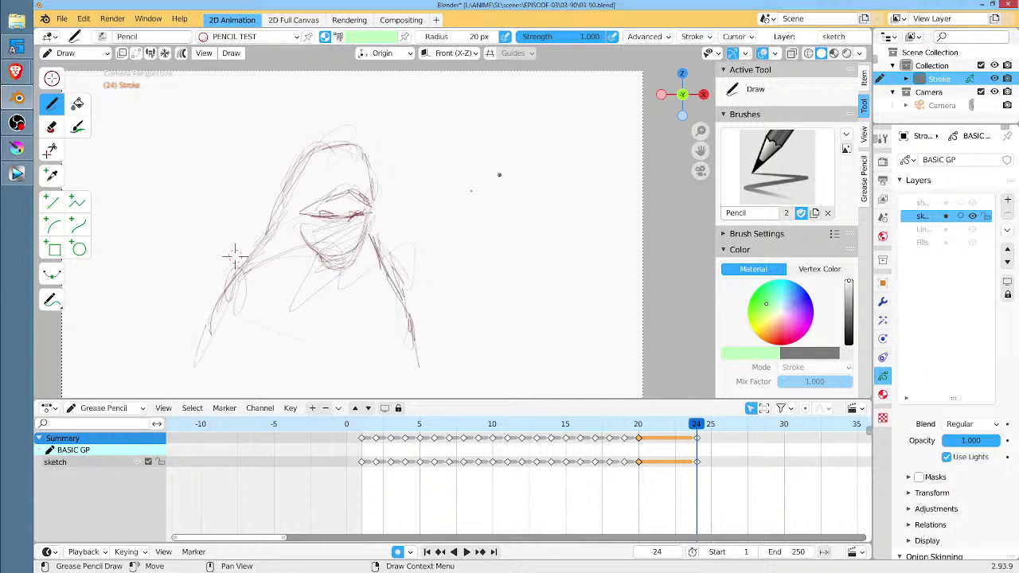
Sketch a second, smaller covered woman beside the first, with rounded head covering, shoulders and a narrow eye opening.
mouse_move(434, 223)
mouse_down()
mouse_move(487, 219)
mouse_move(496, 231)
mouse_move(431, 278)
mouse_move(496, 270)
mouse_up()
drag(471, 209, 501, 288)
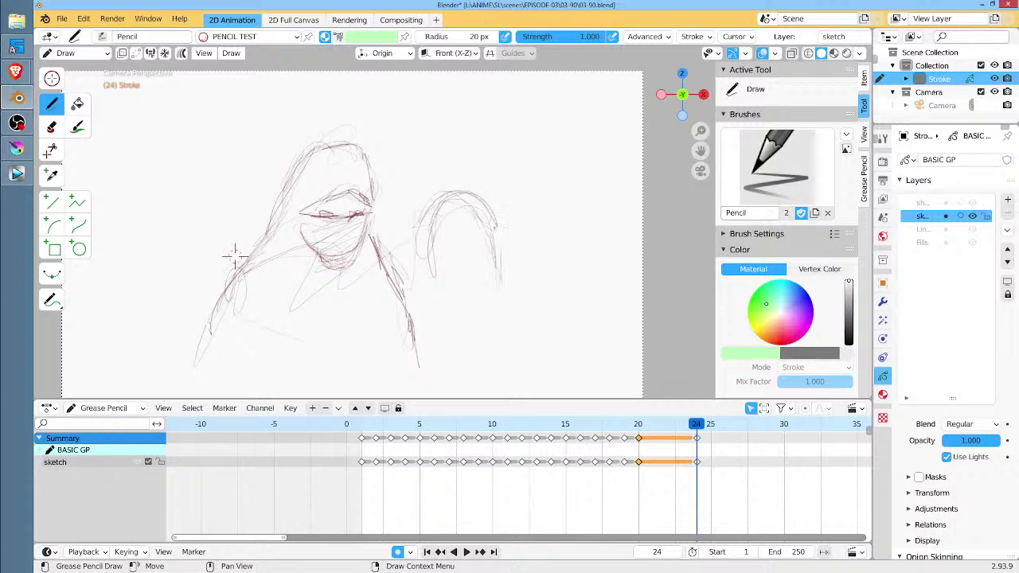
drag(434, 272, 409, 291)
drag(429, 224, 404, 310)
drag(498, 240, 567, 356)
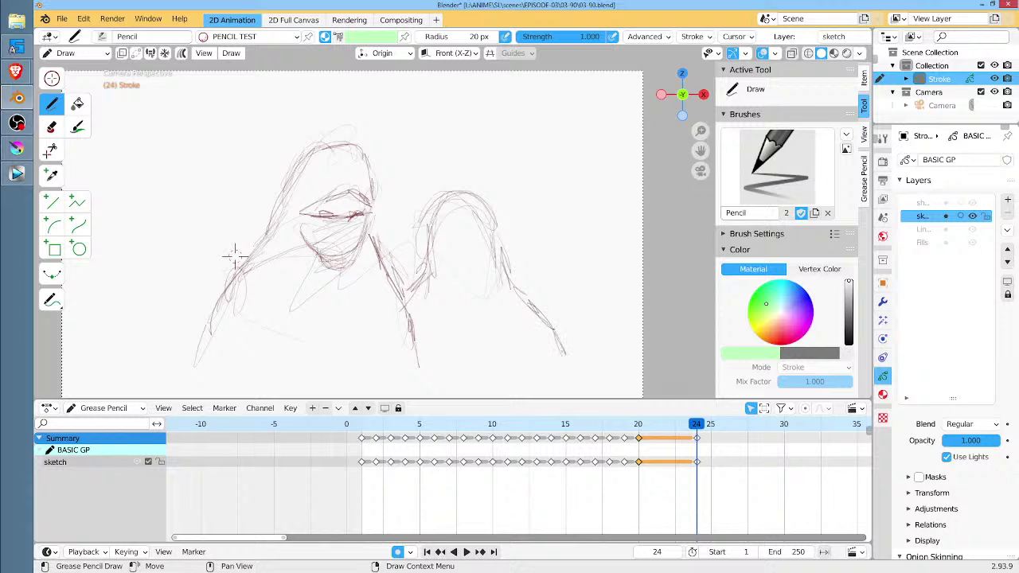
mouse_move(435, 237)
mouse_down()
mouse_move(445, 253)
mouse_move(481, 249)
mouse_move(453, 259)
mouse_up()
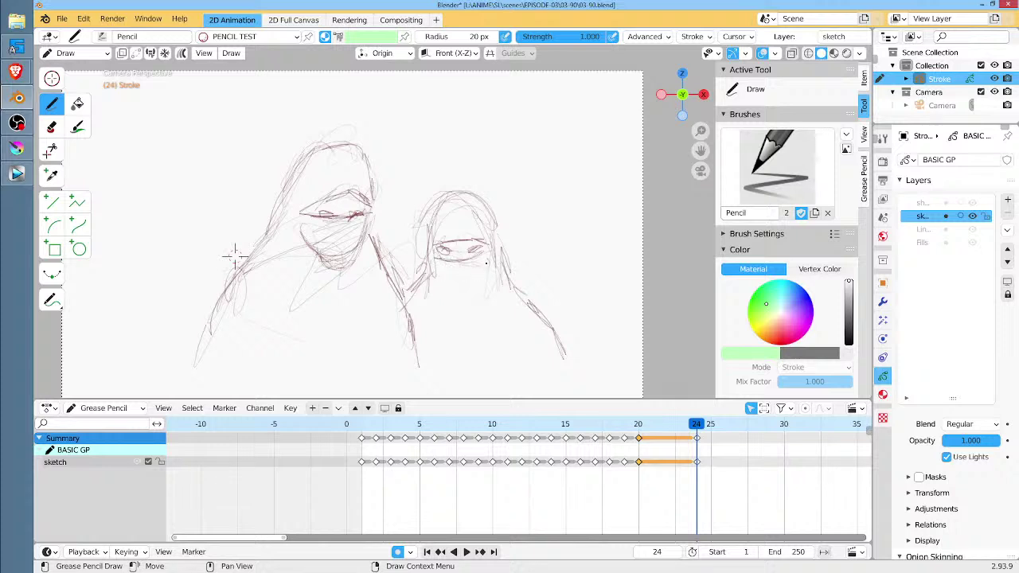
Add fold lines to the first woman's robe and reinforce her shoulder, chin and the edge of her face covering.
drag(258, 259, 200, 382)
drag(258, 280, 255, 331)
drag(285, 275, 296, 328)
drag(318, 274, 348, 269)
mouse_move(366, 223)
mouse_down()
mouse_move(339, 267)
mouse_move(326, 242)
mouse_up()
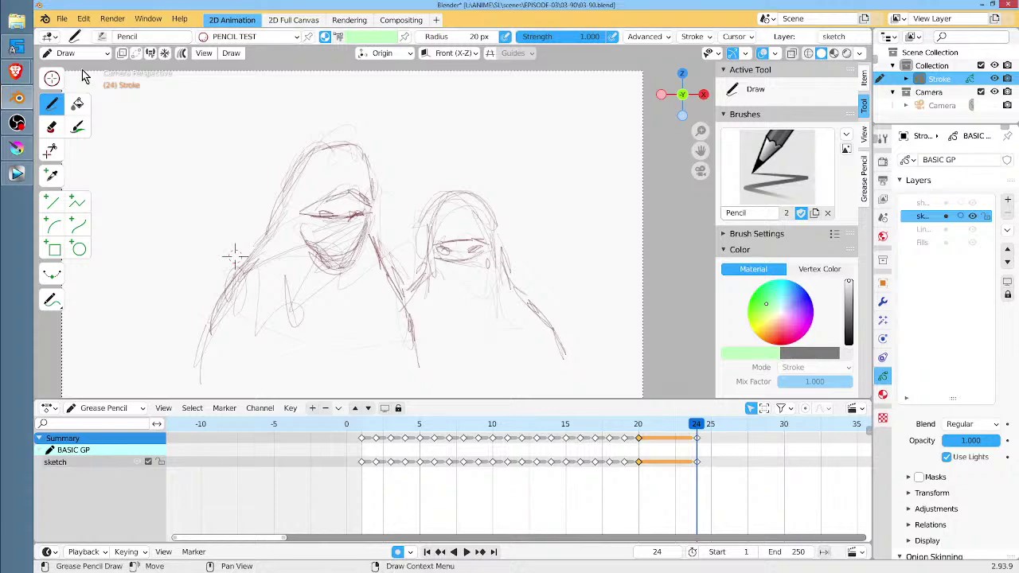
Reread the village passage about the covered women and the soldier in the browser screenplay, and return to Blender.
click(15, 72)
click(99, 135)
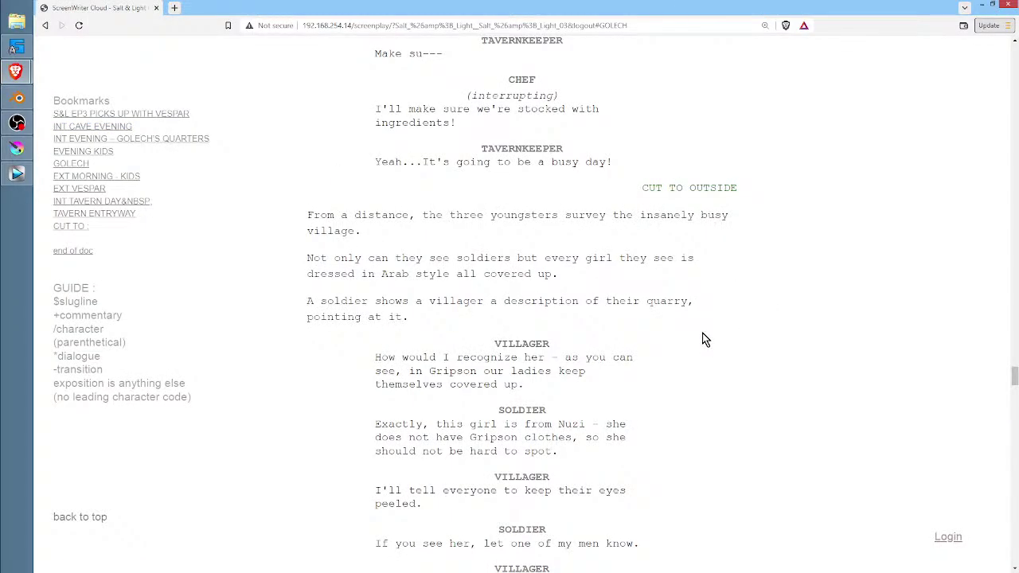
scroll(732, 255, down, 1)
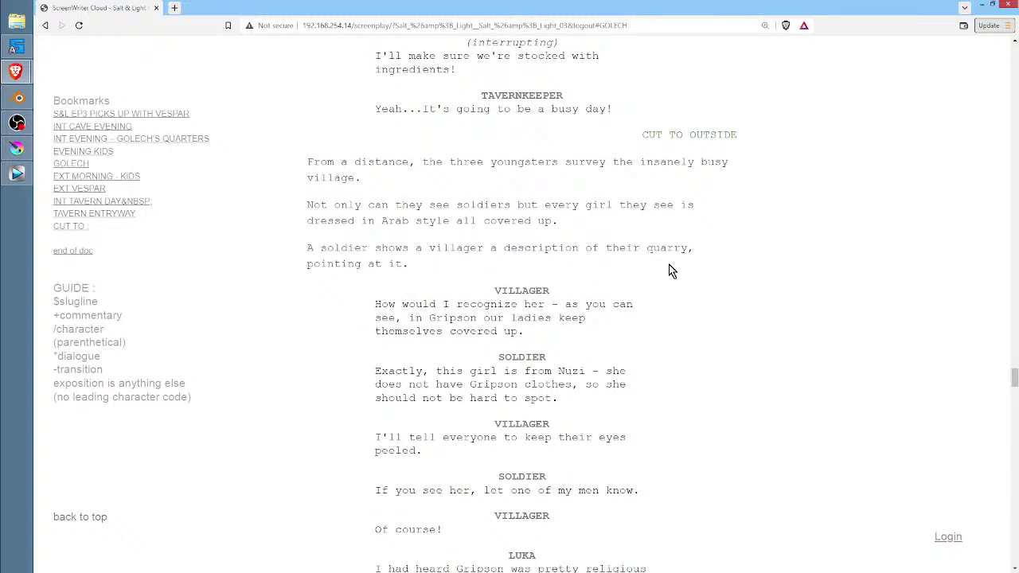
click(19, 97)
Review the earlier storyboard drawings back to frame 10 and return to the covered women at frame 24.
mouse_move(434, 425)
mouse_down()
mouse_move(447, 424)
mouse_move(390, 429)
mouse_move(492, 424)
mouse_up()
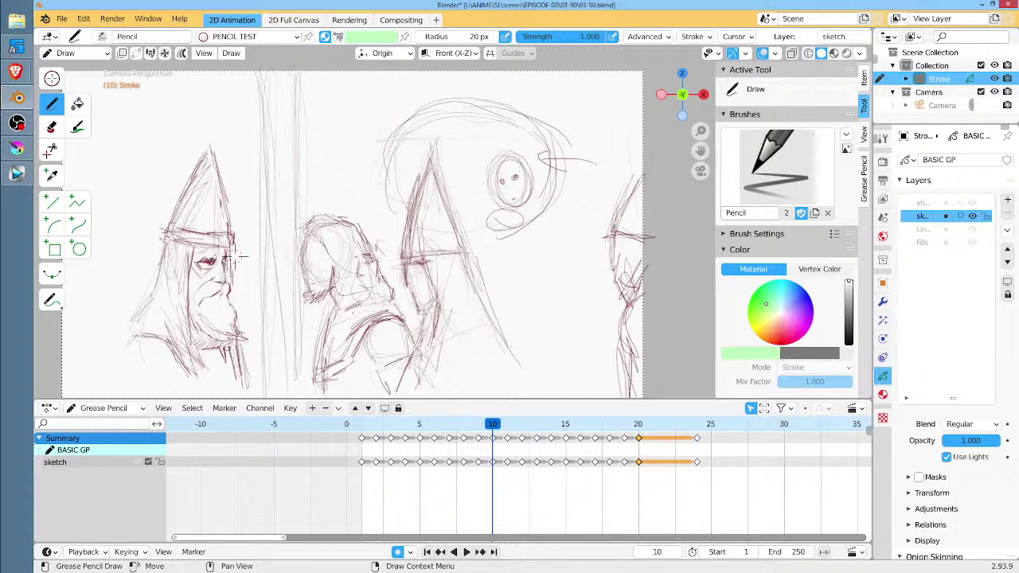
mouse_move(490, 425)
mouse_down()
mouse_move(710, 440)
mouse_move(697, 436)
mouse_move(705, 444)
mouse_move(689, 438)
mouse_move(702, 451)
mouse_up()
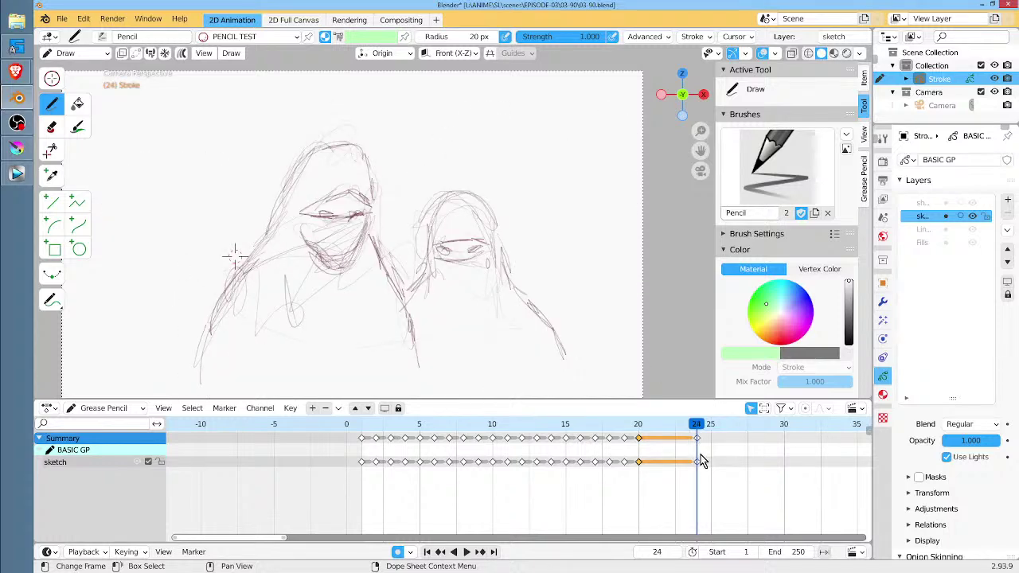
drag(637, 427, 696, 456)
Select all strokes of the covered women in Edit Mode and duplicate the frame 24 keyframe to frame 23.
click(698, 463)
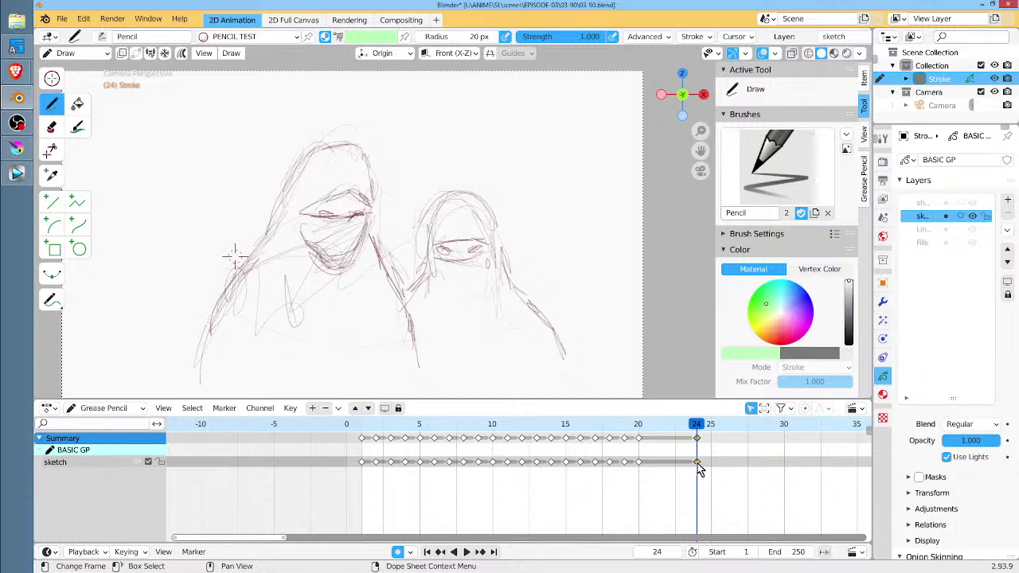
key(Tab)
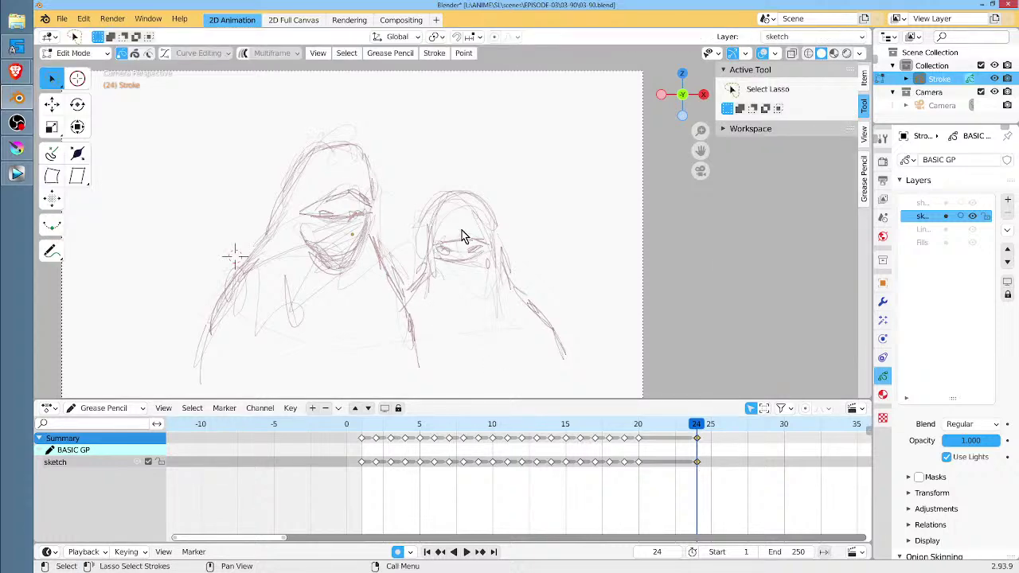
key(a)
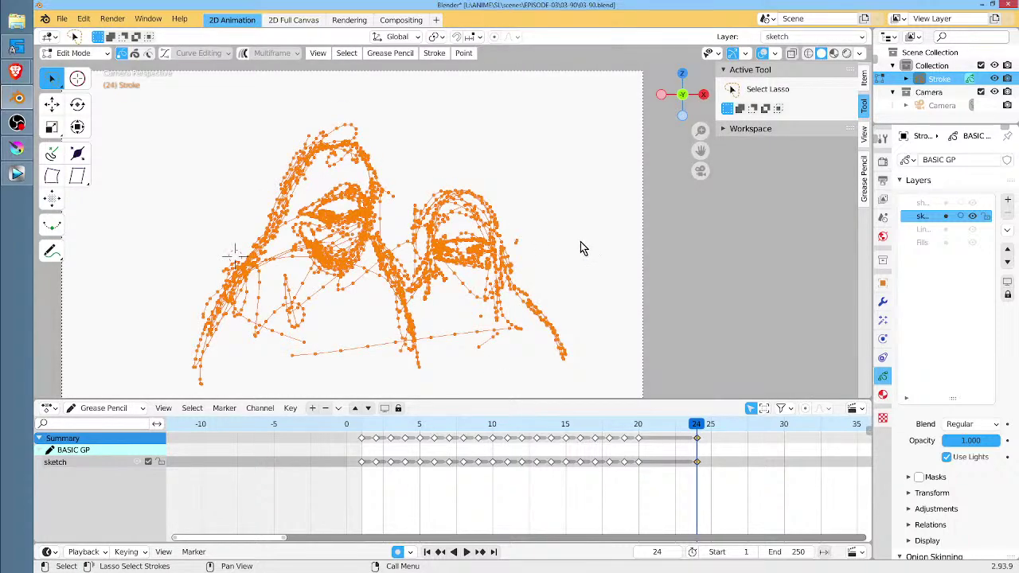
click(638, 424)
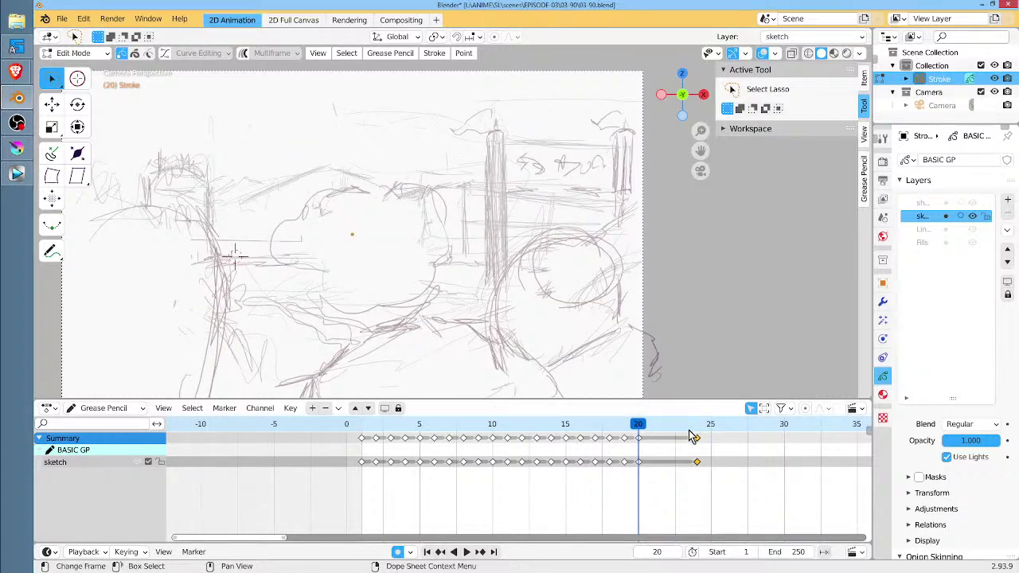
drag(643, 423, 697, 429)
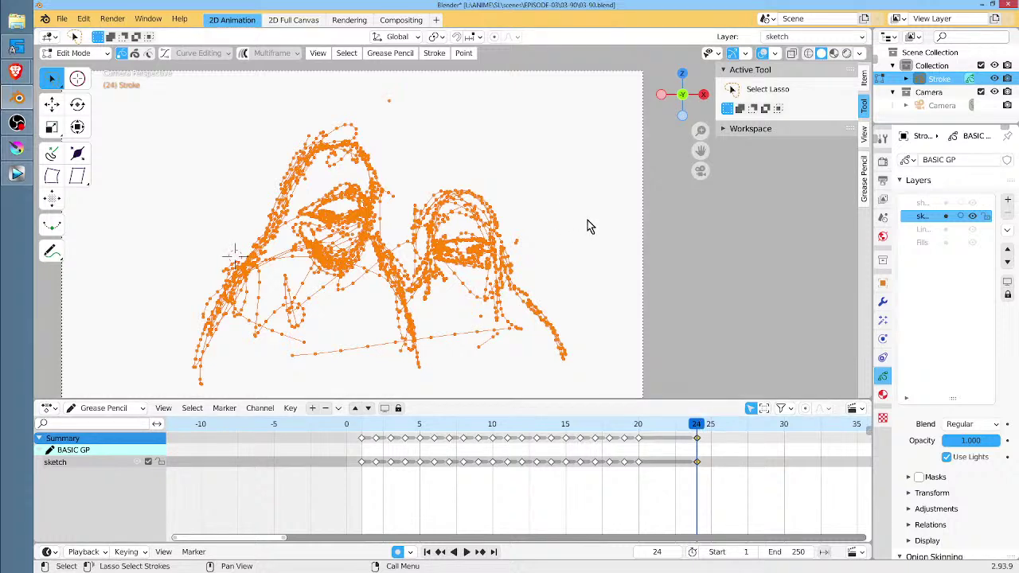
click(697, 462)
drag(697, 465, 682, 469)
Scale the frame 24 drawing of the two women down and move it to the left of the shot.
key(s)
click(517, 254)
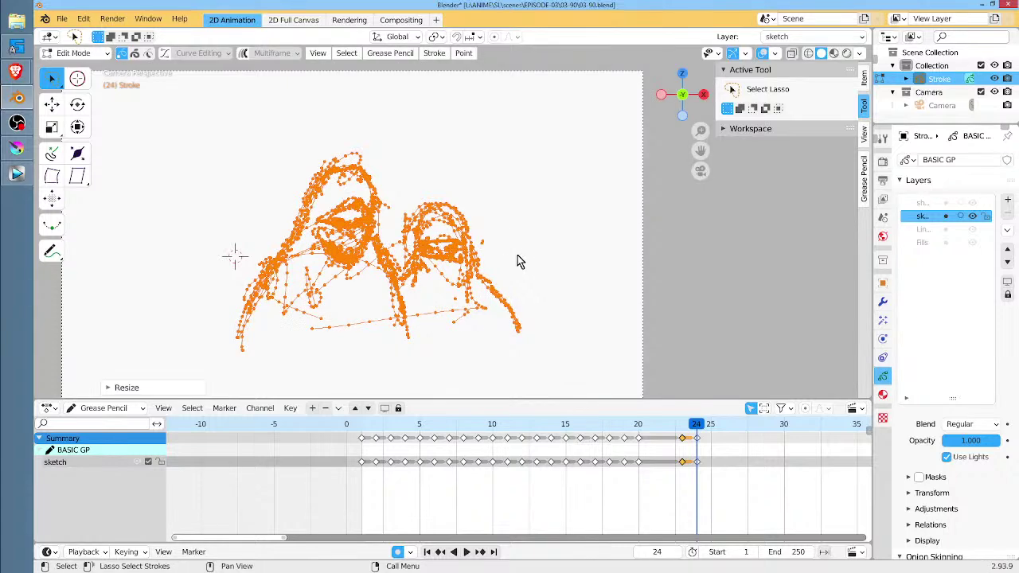
key(g)
click(466, 238)
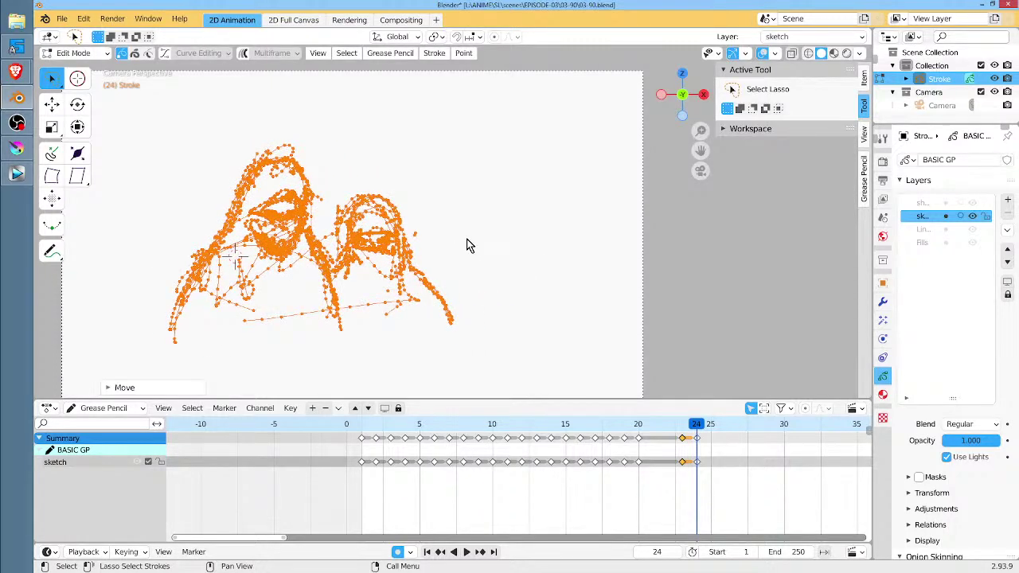
Compare frames 23 and 24, and move the duplicated keyframe from frame 23 to frame 26.
key(Left)
key(Right)
key(Left)
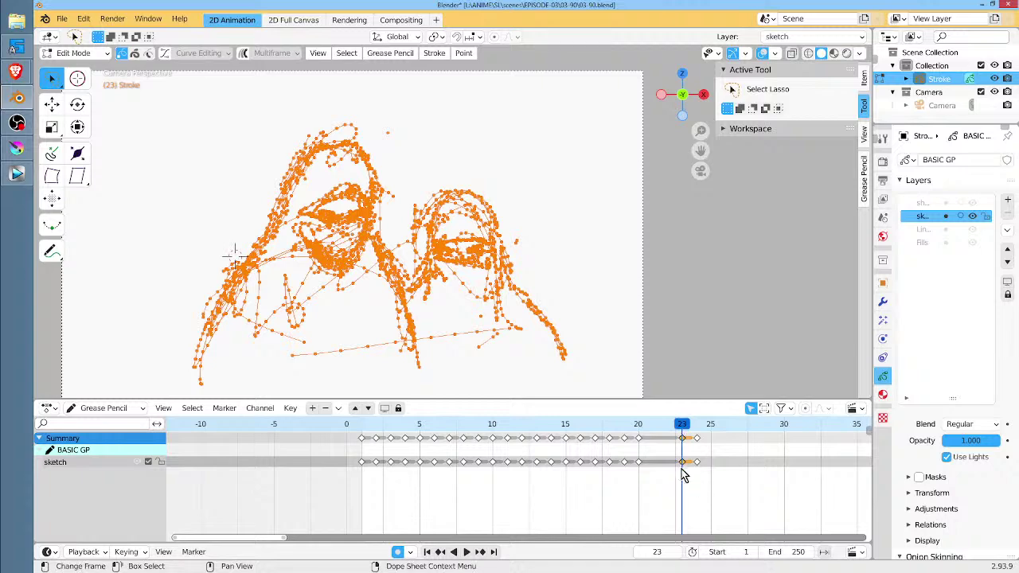
key(g)
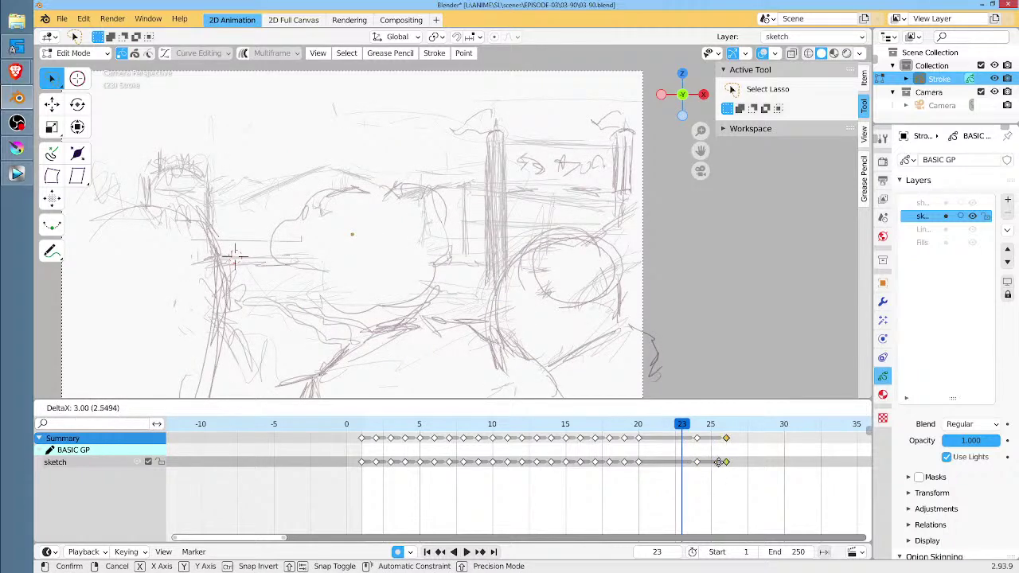
click(724, 461)
At frame 25, enlarge the drawing of the two women and shift it right and slightly down from its frame 24 position.
click(697, 428)
click(711, 426)
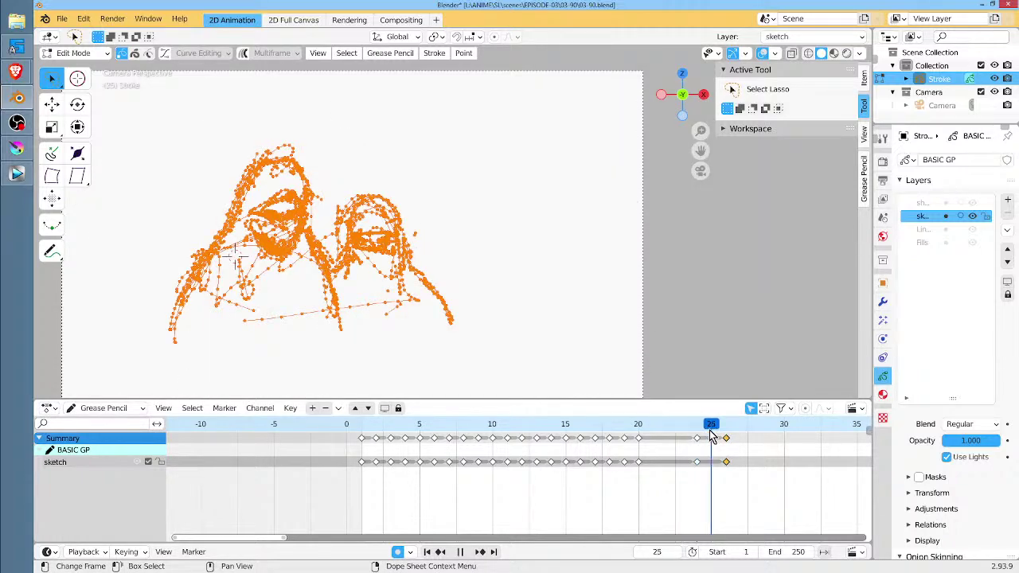
key(s)
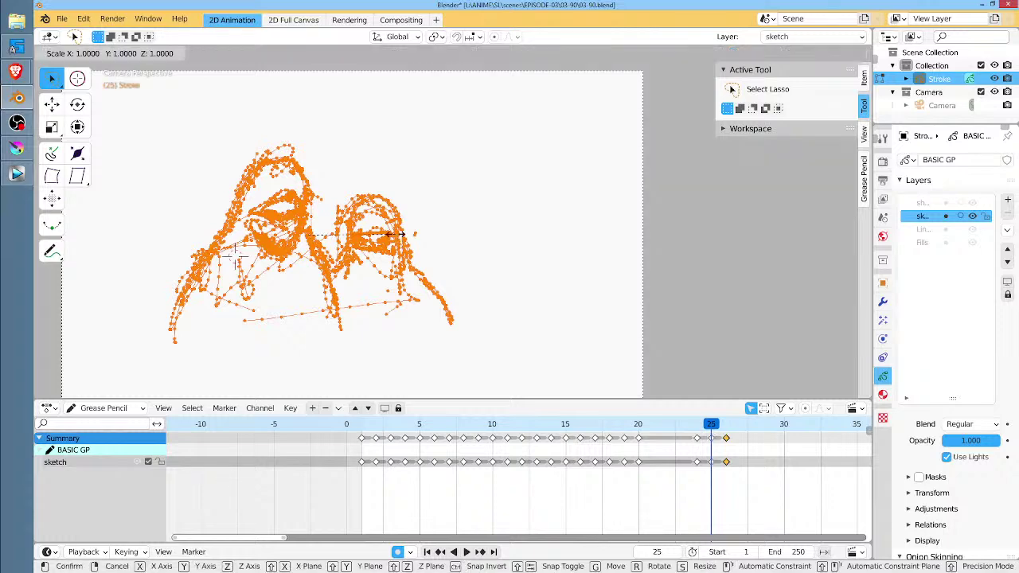
click(409, 237)
key(g)
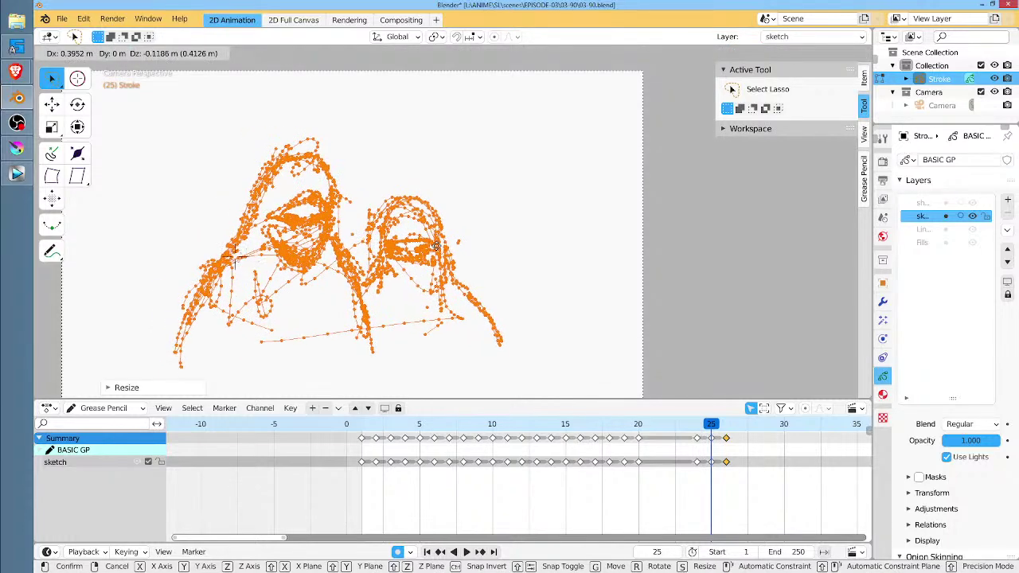
click(424, 239)
click(686, 426)
mouse_move(686, 425)
mouse_down()
mouse_move(741, 424)
mouse_move(668, 438)
mouse_move(714, 443)
mouse_up()
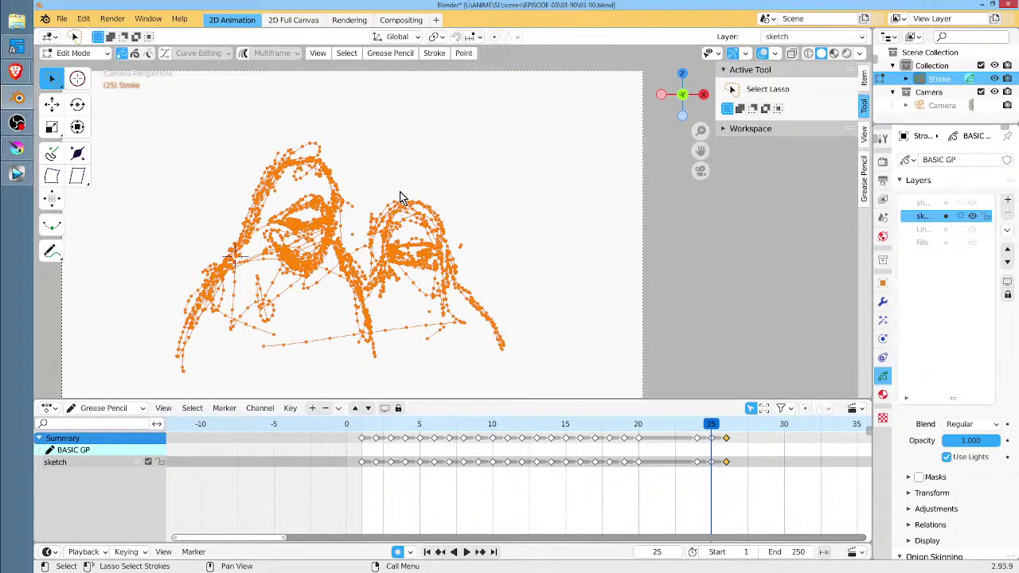
key(g)
click(399, 289)
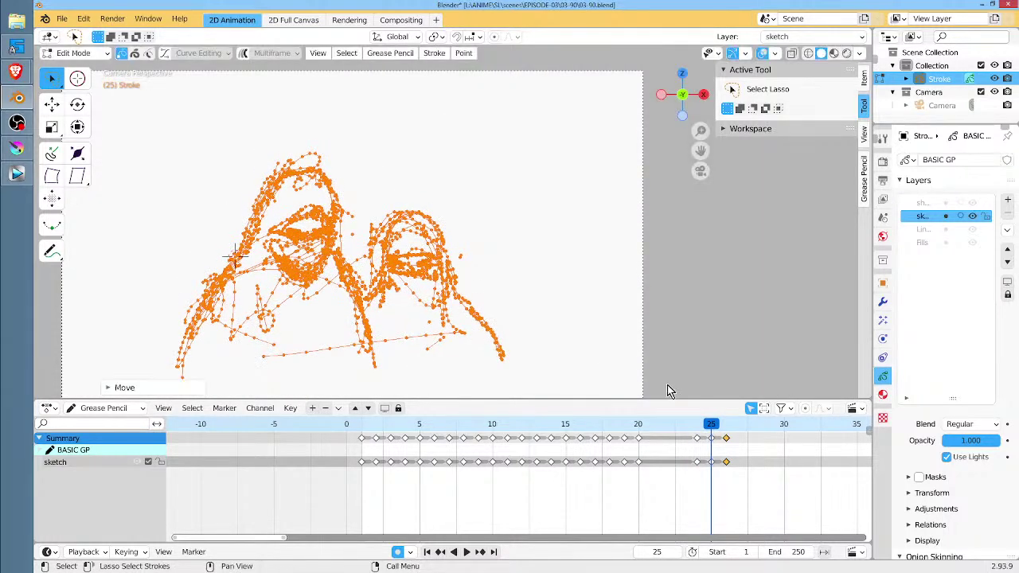
Move the drawing of the two women at frame 24 farther left.
mouse_move(707, 434)
mouse_down()
mouse_move(652, 434)
mouse_move(726, 434)
mouse_move(695, 428)
mouse_up()
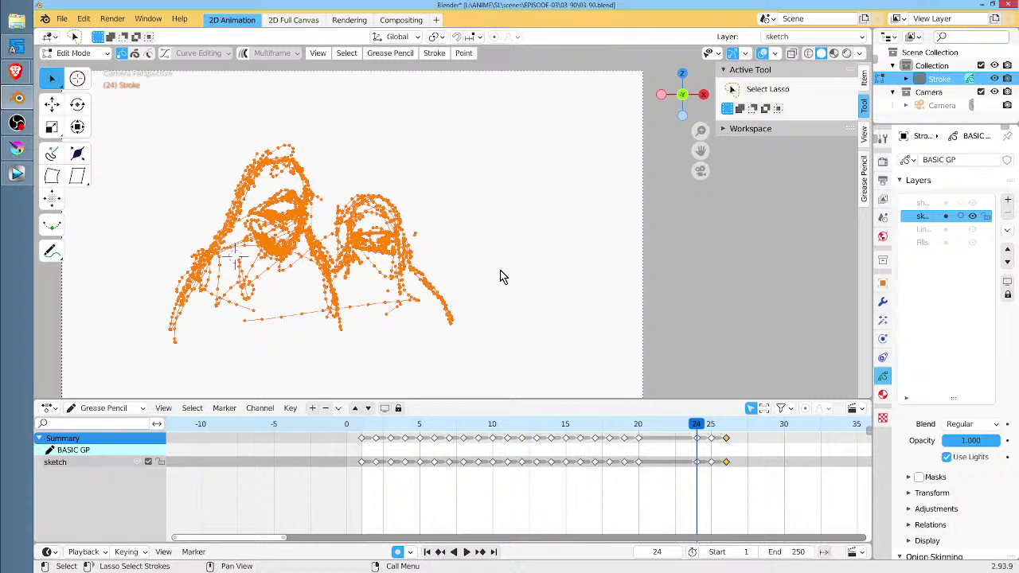
key(g)
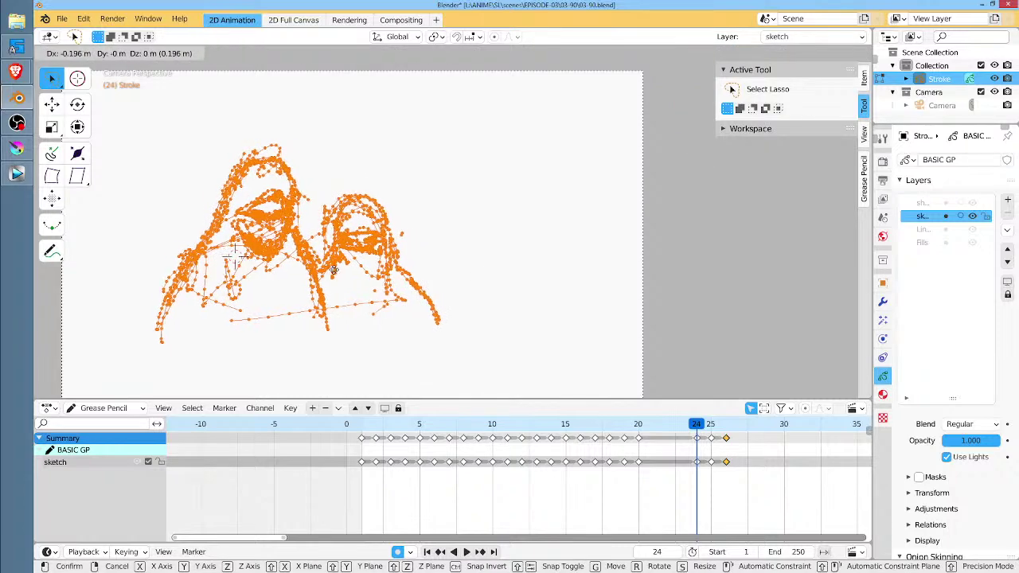
click(571, 243)
Move the frame 25 drawing left to follow the frame 24 pose and flip between both frames to compare.
drag(699, 424, 713, 426)
key(g)
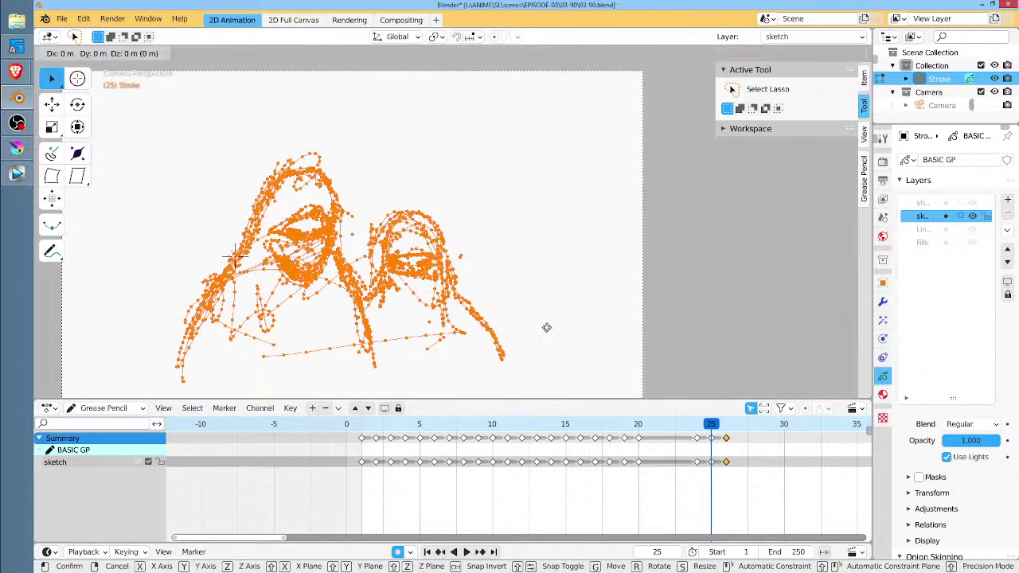
click(68, 270)
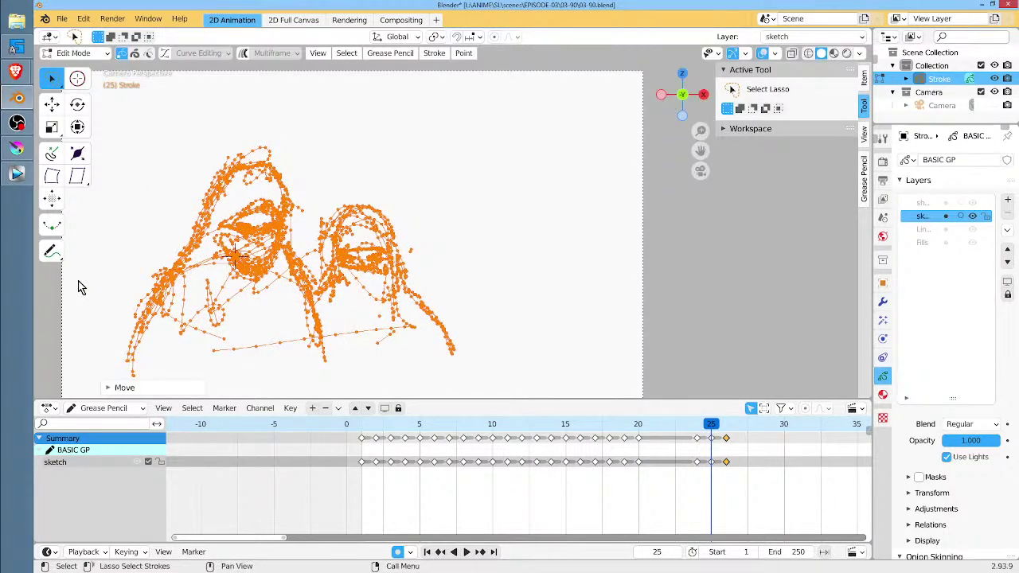
key(Left)
key(Right)
key(Left)
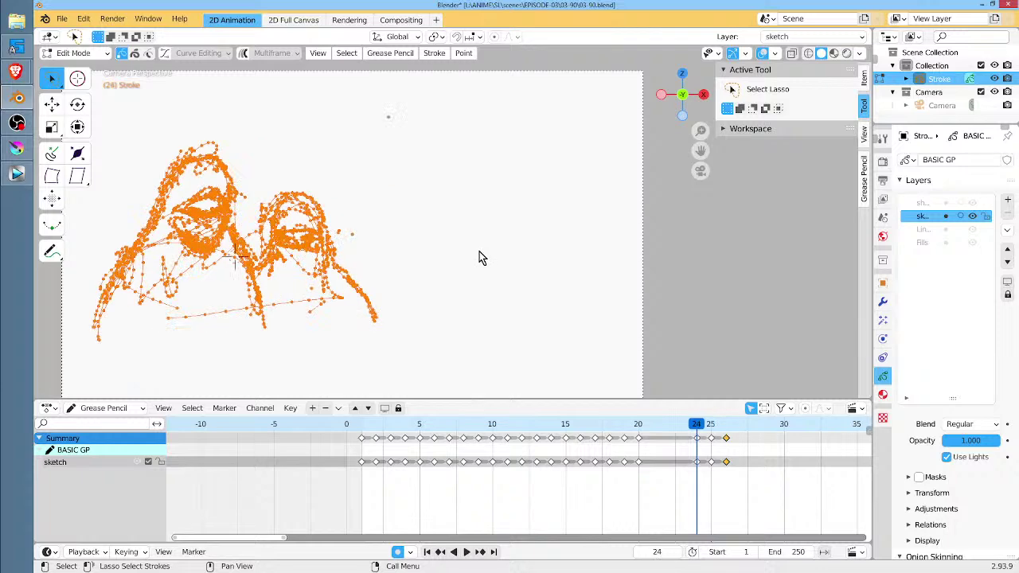
Scale the frame 25 drawing down slightly, move it farther left and check it against frame 24.
key(Right)
key(s)
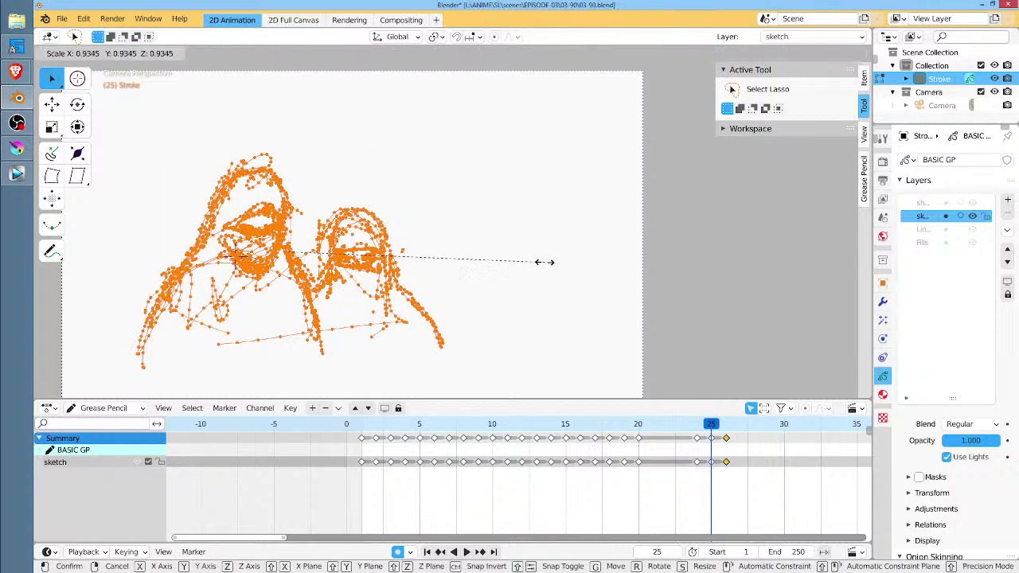
click(546, 268)
key(s)
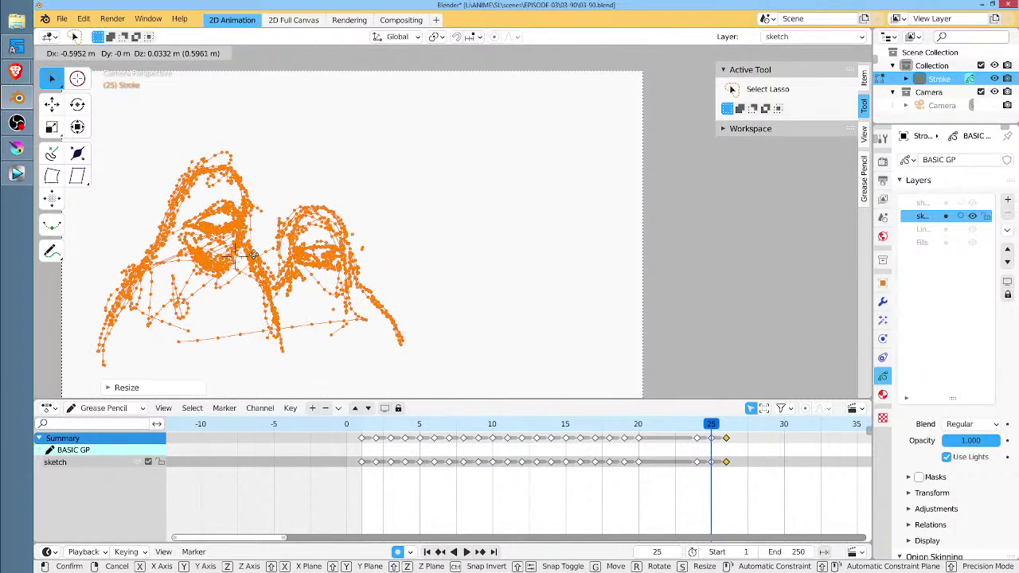
click(414, 261)
key(Left)
key(Right)
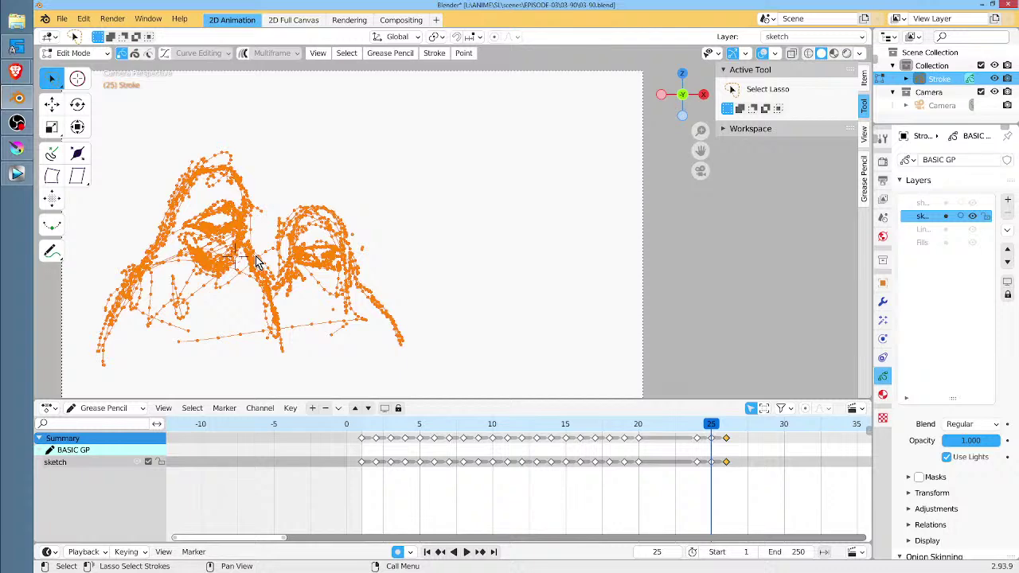
Scale the frame 26 drawing of the two women down, move it left and compare it with frame 25.
key(Right)
key(s)
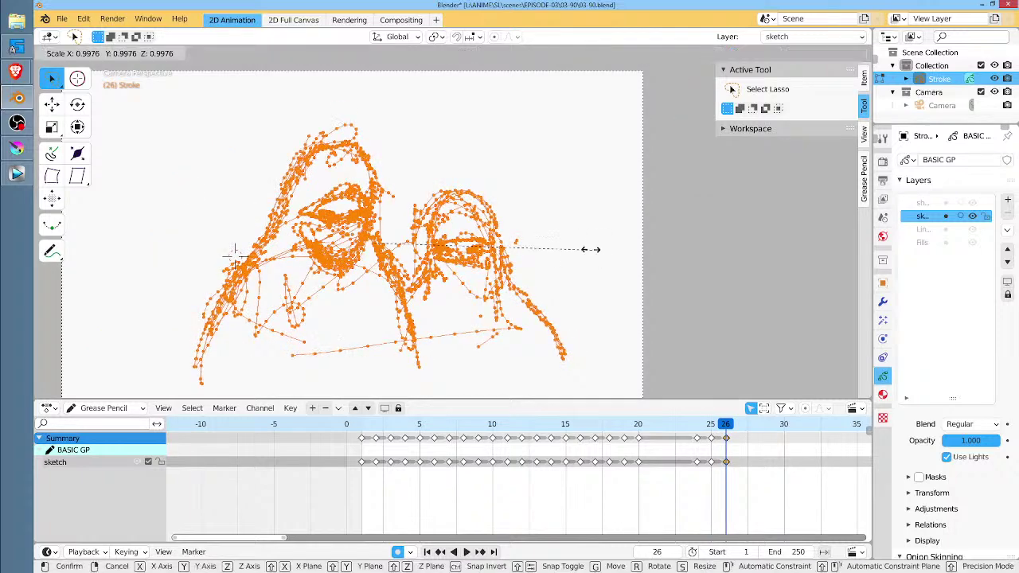
click(562, 261)
key(g)
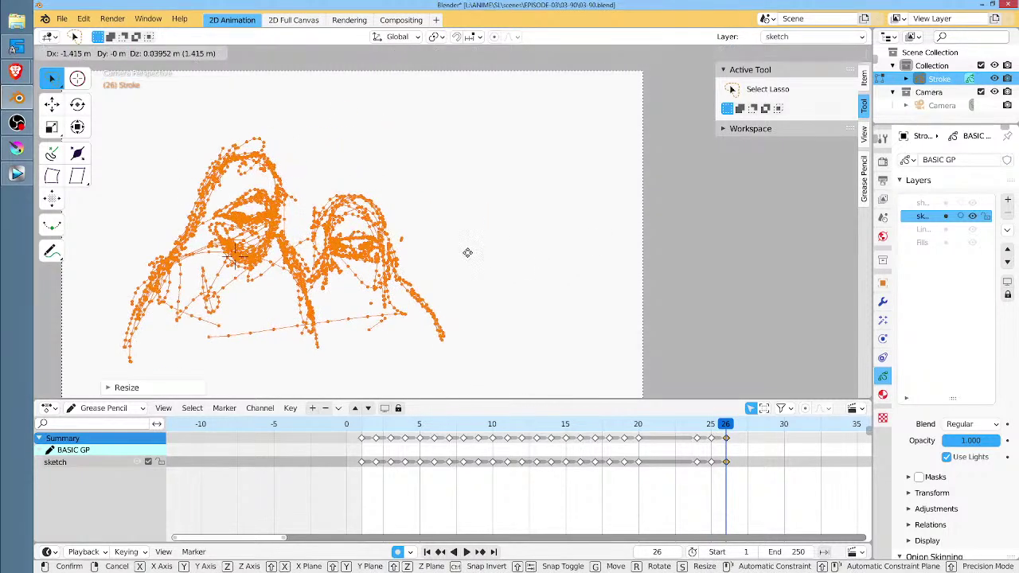
click(472, 255)
key(Left)
key(Right)
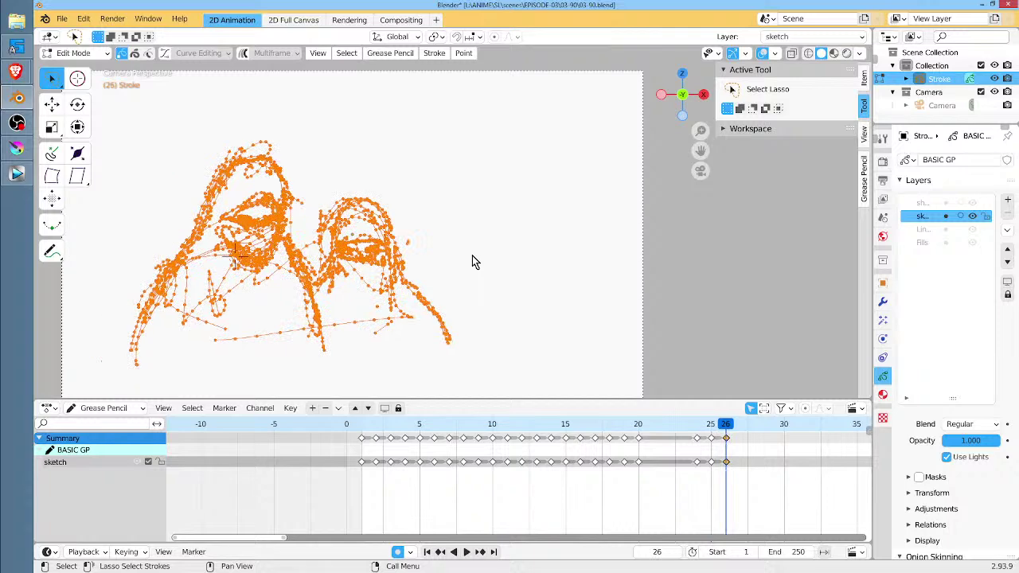
Flip between frame 26 and the frames before it, and move the frame 26 drawing up slightly.
key(Left)
key(Left)
key(Right)
key(Right)
key(g)
click(477, 248)
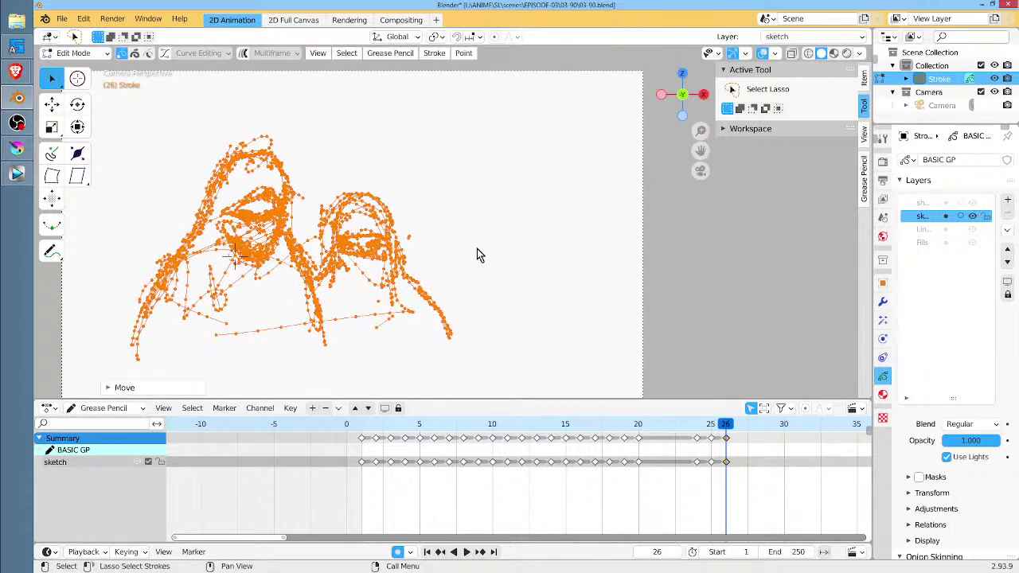
Draw rough strokes for a third figure entering at the right edge of frame 25.
click(713, 426)
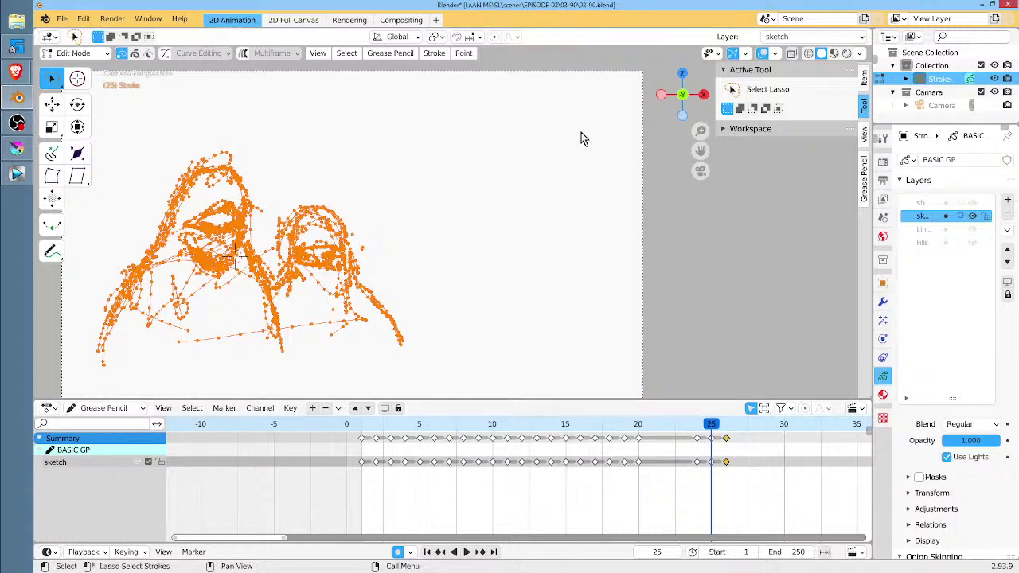
key(Tab)
drag(626, 155, 602, 350)
mouse_move(640, 104)
mouse_down()
mouse_move(613, 374)
mouse_move(604, 320)
mouse_up()
Sketch the tall upper outline of the third figure on the right side of frame 26.
key(Right)
drag(533, 73, 507, 182)
drag(507, 185, 508, 204)
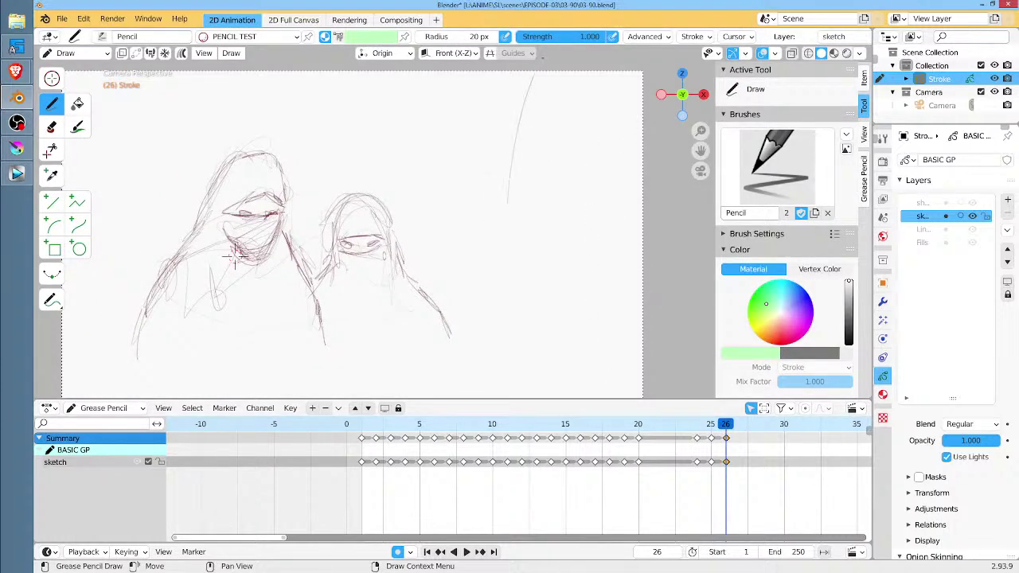
drag(544, 57, 502, 163)
mouse_move(541, 71)
mouse_down()
mouse_move(518, 115)
mouse_move(506, 232)
mouse_up()
drag(589, 193, 536, 226)
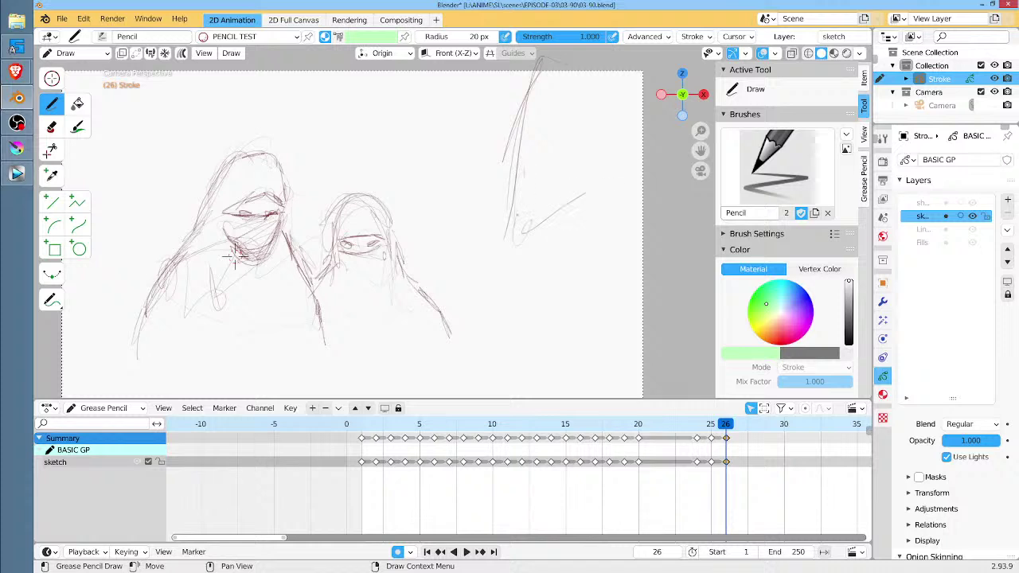
Add the third figure's crossing lines toward the canvas edge and its lower outline down to the bottom of frame 26.
drag(523, 180, 506, 297)
mouse_move(519, 215)
mouse_down()
mouse_move(504, 311)
mouse_move(546, 350)
mouse_up()
drag(522, 215, 638, 180)
drag(502, 186, 557, 215)
drag(518, 216, 643, 186)
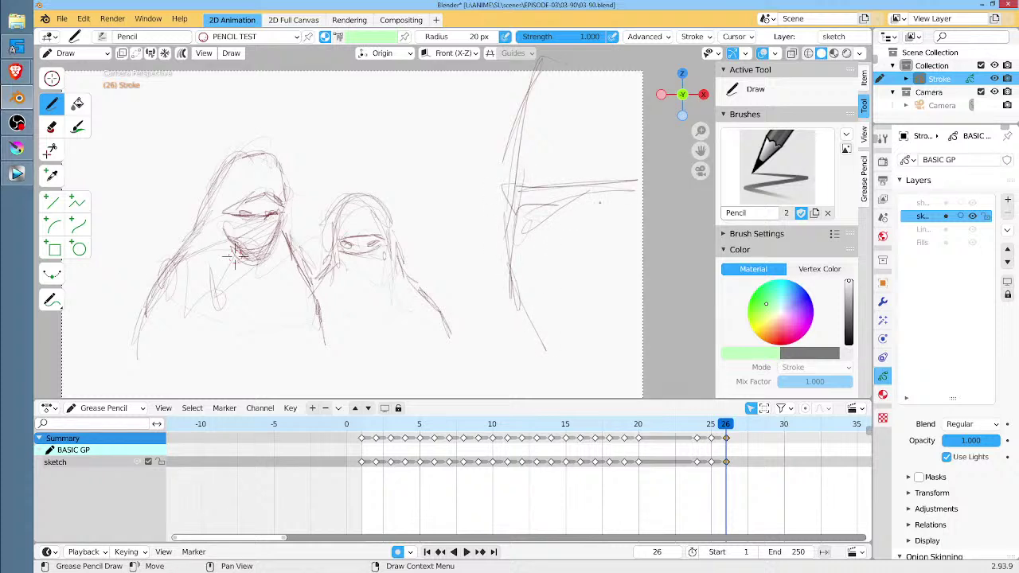
drag(529, 196, 495, 236)
drag(527, 239, 635, 204)
drag(562, 219, 630, 200)
drag(516, 230, 540, 336)
mouse_move(530, 328)
mouse_down()
mouse_move(523, 283)
mouse_move(521, 368)
mouse_up()
drag(522, 339, 494, 396)
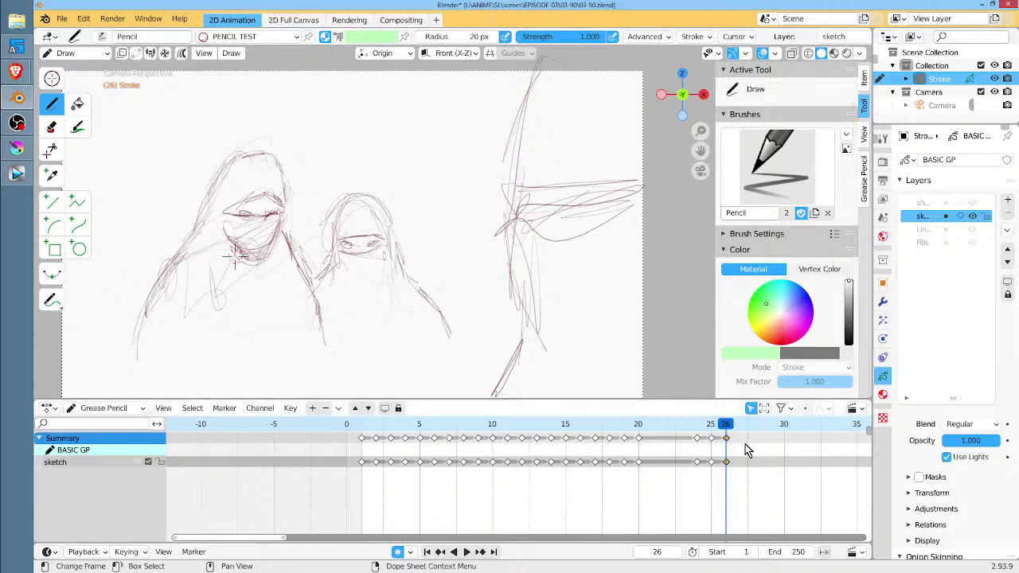
Rough in two rounded heads, one large and one smaller, on the right half of a new frame 27 drawing.
mouse_move(723, 424)
mouse_down()
mouse_move(711, 423)
mouse_move(744, 440)
mouse_move(738, 424)
mouse_move(698, 430)
mouse_move(744, 440)
mouse_up()
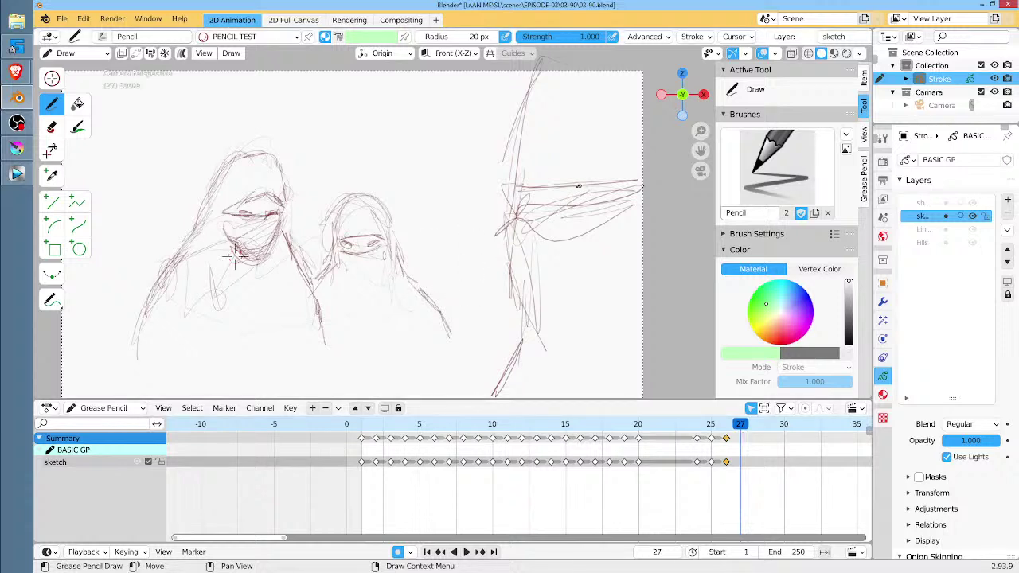
drag(595, 247, 535, 304)
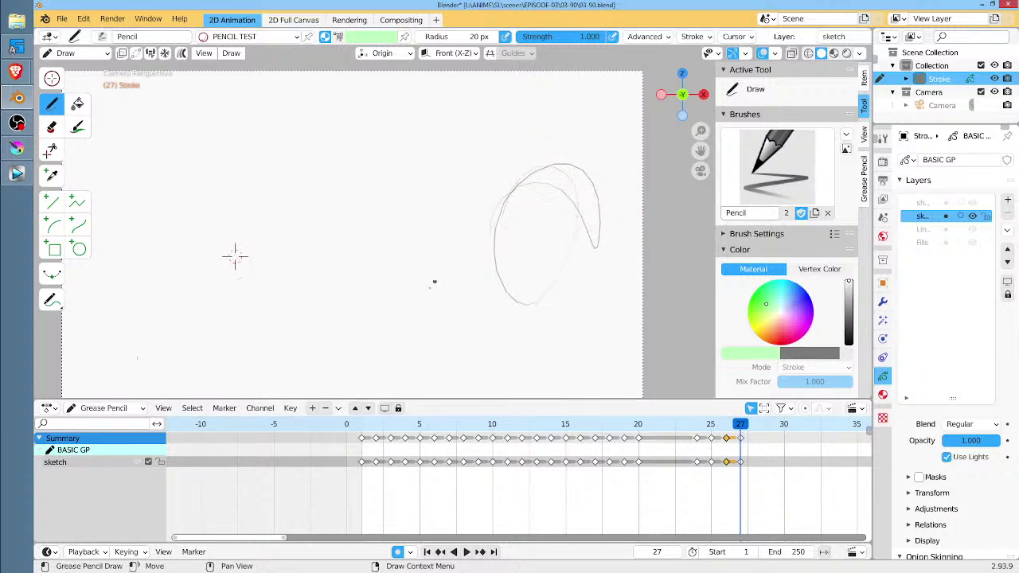
mouse_move(419, 249)
mouse_down()
mouse_move(380, 326)
mouse_move(455, 318)
mouse_up()
drag(543, 248, 470, 346)
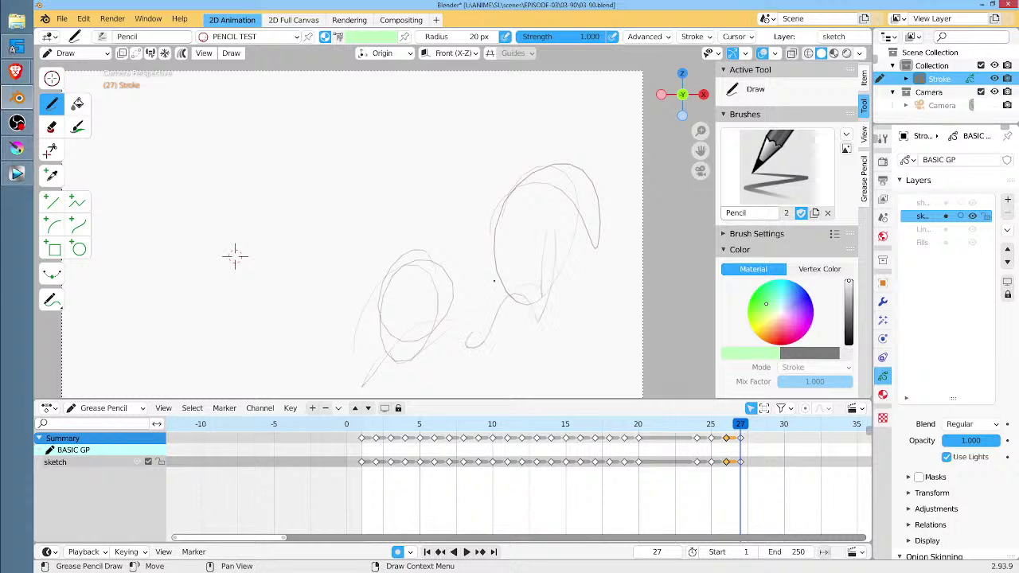
drag(438, 282, 468, 354)
Sketch a tall pointed-hat figure on the left of frame 27 and a blocky figure with a small head in the middle.
drag(270, 88, 236, 194)
mouse_move(271, 314)
mouse_down()
mouse_move(308, 209)
mouse_move(328, 224)
mouse_up()
drag(387, 162, 432, 159)
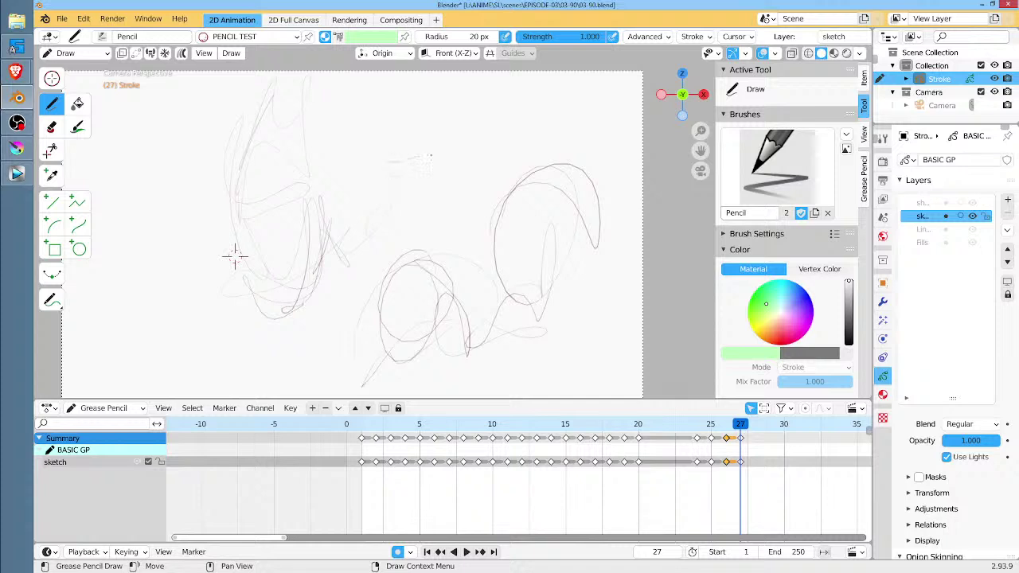
mouse_move(391, 131)
mouse_down()
mouse_move(447, 151)
mouse_move(442, 137)
mouse_up()
drag(401, 138, 390, 232)
drag(452, 145, 477, 236)
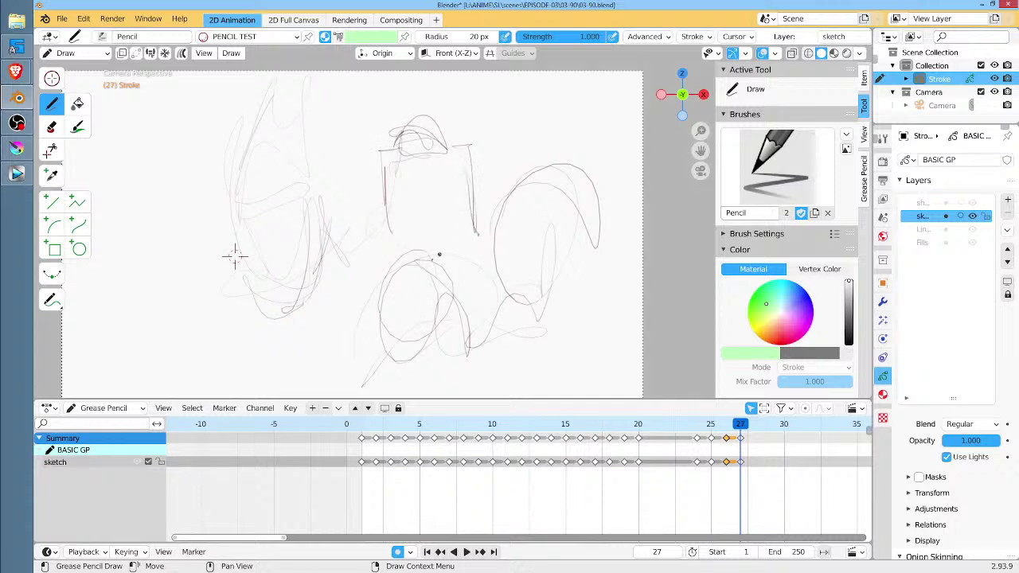
Add shoulder marks between the frame 27 figures and draw the pointed-hat figure's shoulder, arm and chest line.
drag(342, 237, 380, 239)
drag(352, 233, 377, 237)
mouse_move(231, 274)
mouse_down()
mouse_move(197, 296)
mouse_move(130, 377)
mouse_up()
mouse_move(200, 301)
mouse_down()
mouse_move(247, 356)
mouse_move(334, 361)
mouse_move(355, 343)
mouse_up()
drag(374, 264, 340, 347)
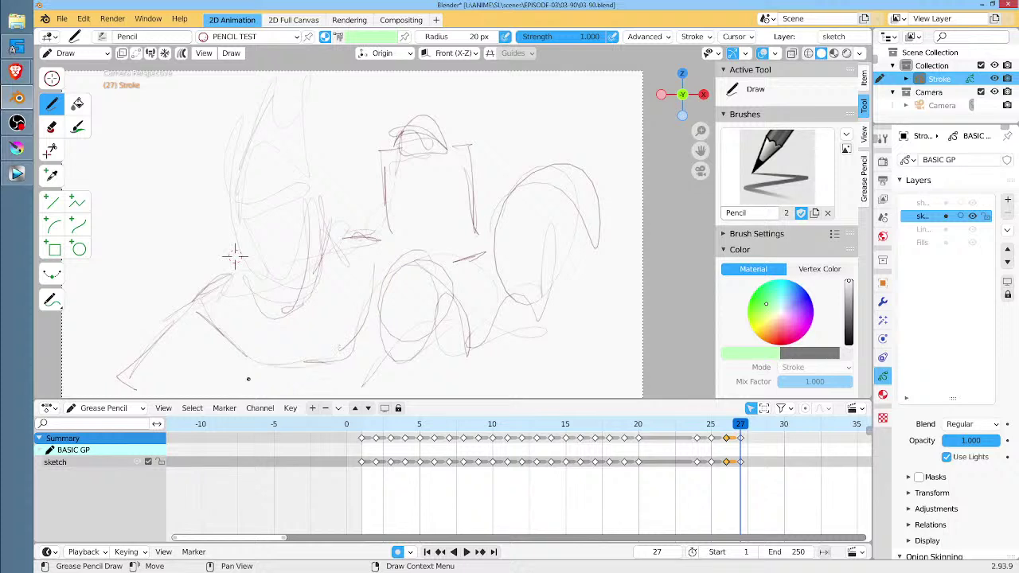
Redraw the left figure's pointed hat and brim with firmer strokes, and define the sides of the long face and chin.
scroll(531, 278, down, 3)
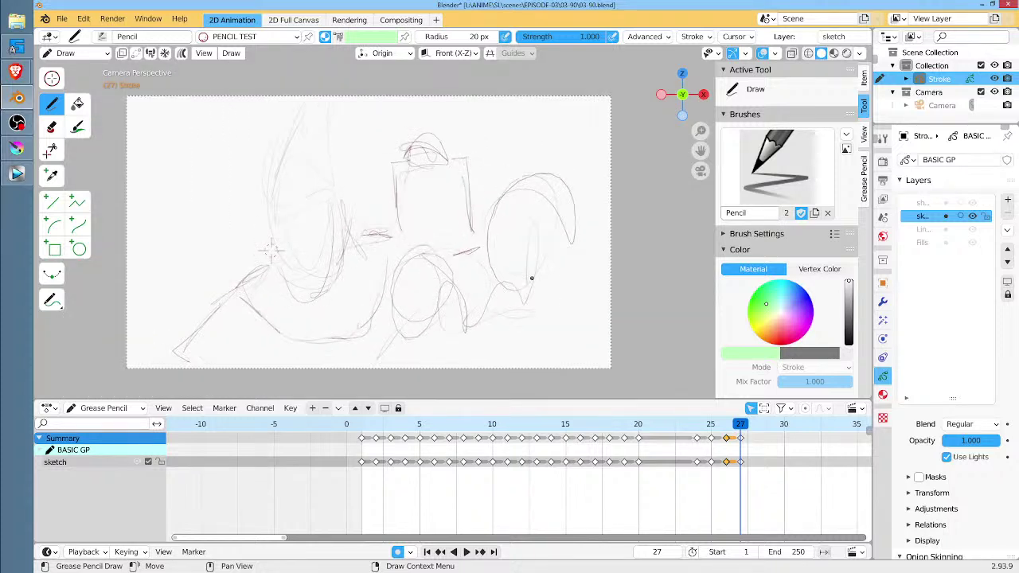
drag(356, 192, 267, 203)
mouse_move(314, 93)
mouse_down()
mouse_move(334, 170)
mouse_move(278, 191)
mouse_up()
drag(285, 85, 267, 188)
drag(305, 97, 332, 173)
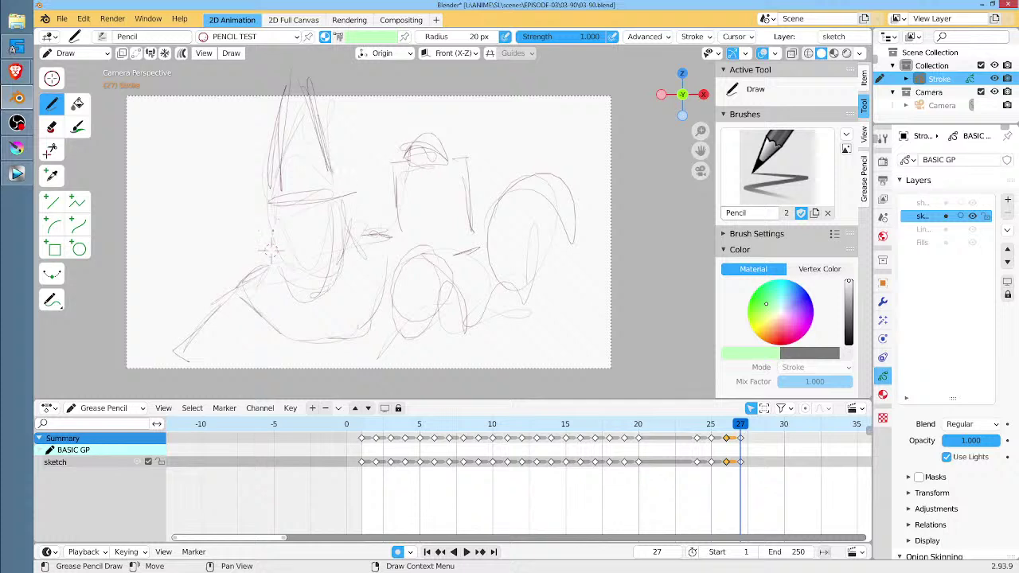
mouse_move(271, 212)
mouse_down()
mouse_move(296, 292)
mouse_move(321, 322)
mouse_up()
drag(344, 205, 334, 312)
drag(352, 256, 328, 313)
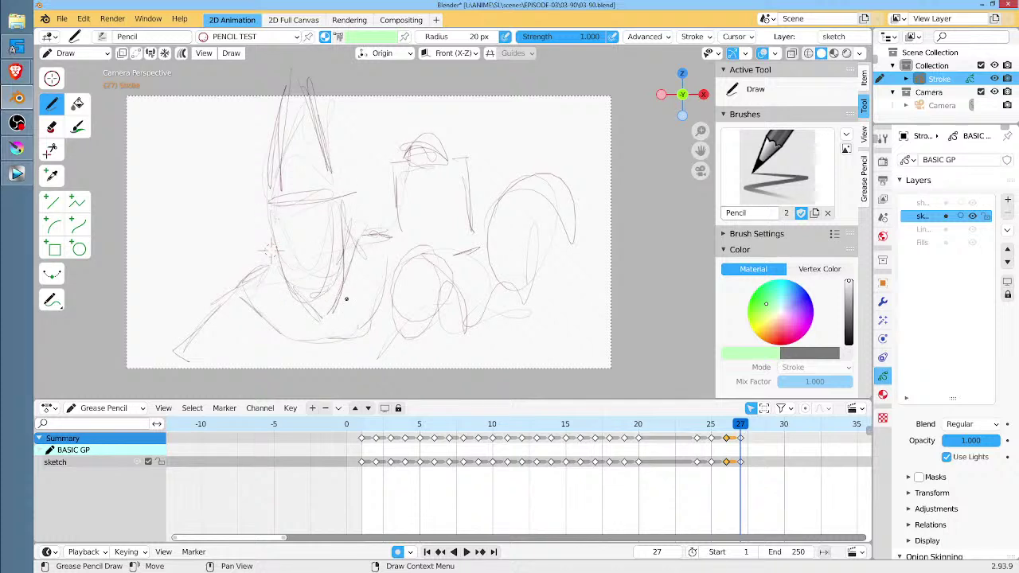
Move the group drawing's keyframe from frame 27 to frame 28 and rough in a large face outline at frame 27.
drag(661, 424, 738, 434)
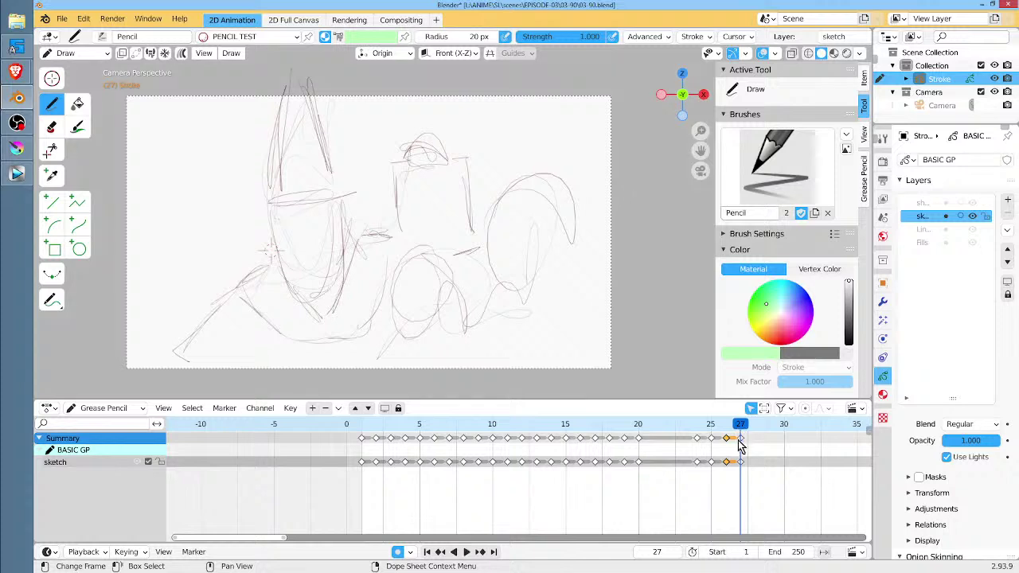
drag(739, 438, 753, 439)
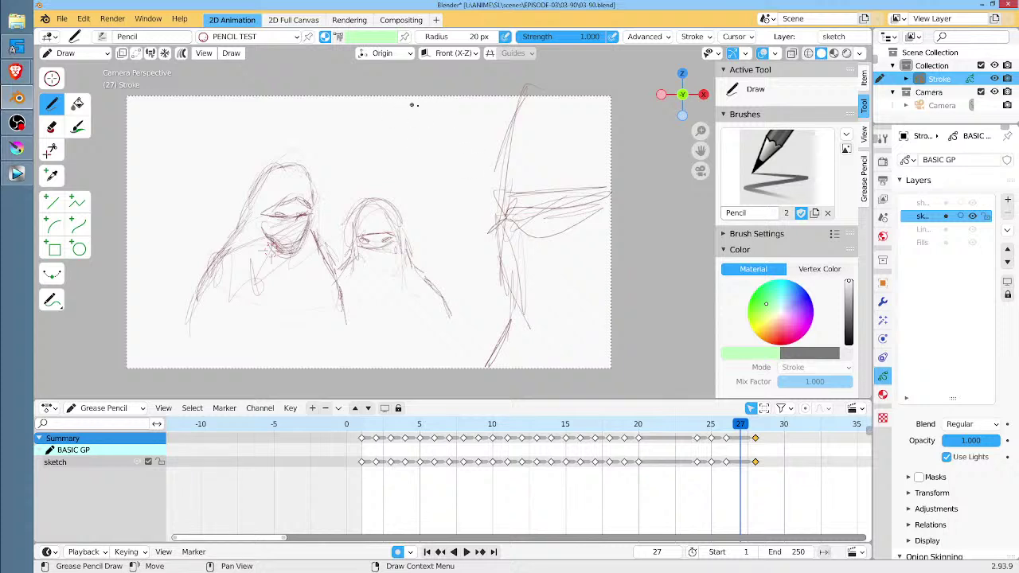
drag(387, 181, 422, 272)
drag(390, 181, 401, 278)
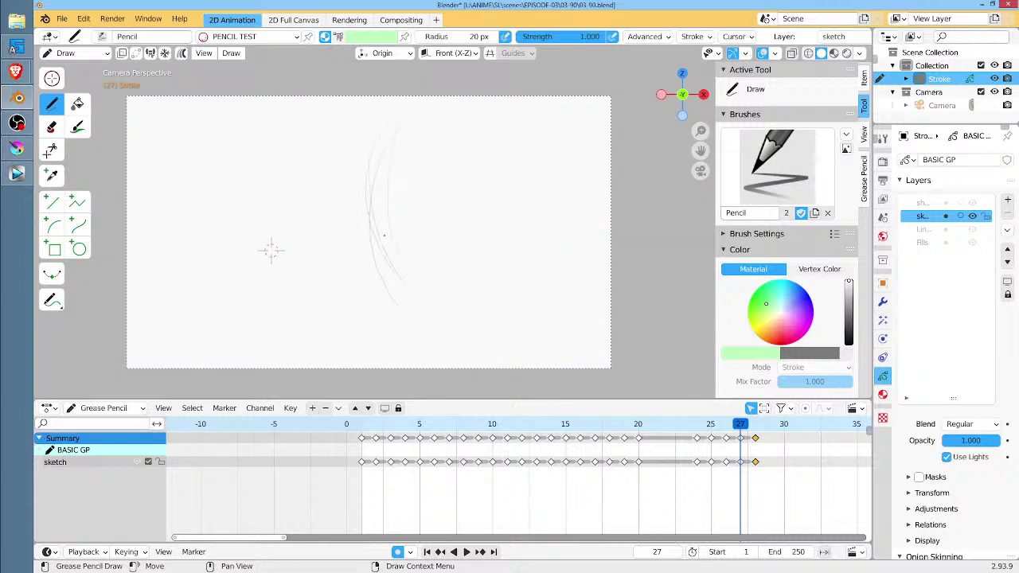
mouse_move(437, 316)
mouse_down()
mouse_move(497, 355)
mouse_move(549, 315)
mouse_move(584, 241)
mouse_move(591, 159)
mouse_move(574, 301)
mouse_up()
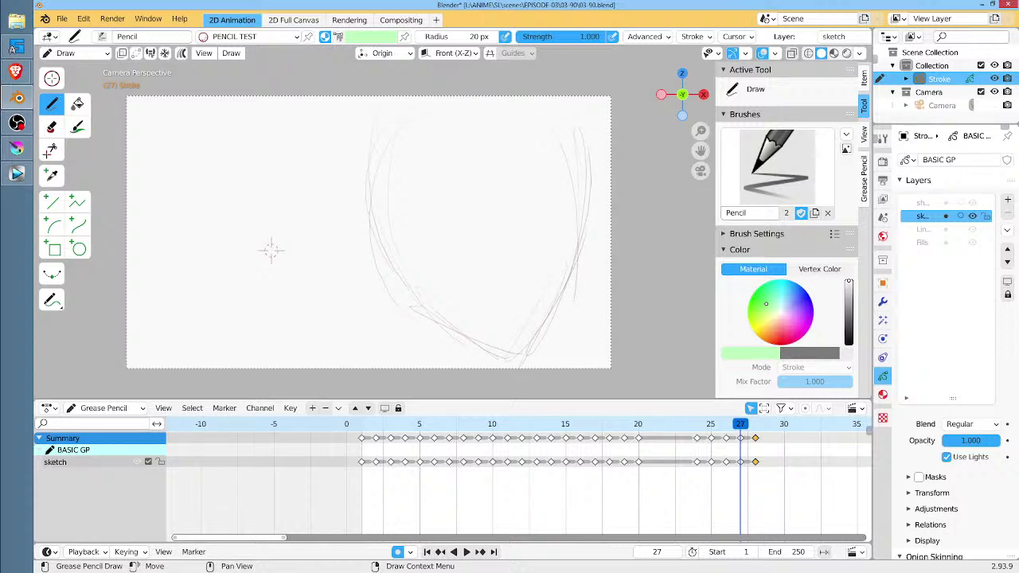
Reinforce the left side of the large face at frame 27 with hair and cheek lines.
drag(400, 117, 366, 198)
drag(372, 128, 371, 233)
drag(372, 160, 384, 308)
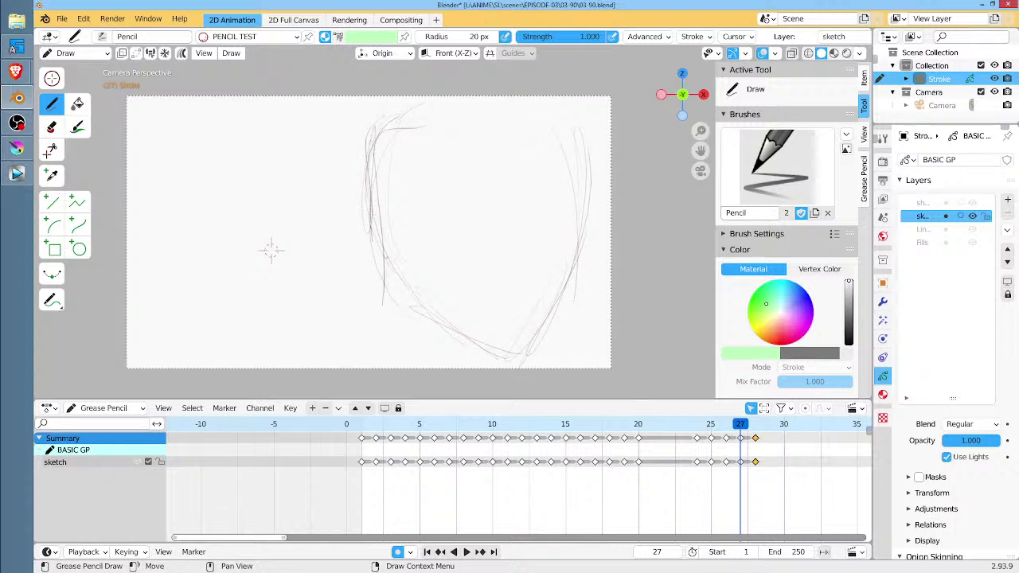
drag(382, 141, 407, 314)
drag(398, 243, 437, 362)
Draw the hairline across the forehead, the hair down the right side, and a firmer jaw and chin on the large face.
mouse_move(381, 123)
mouse_down()
mouse_move(448, 100)
mouse_move(505, 170)
mouse_up()
drag(476, 107, 560, 215)
drag(477, 109, 598, 285)
mouse_move(563, 213)
mouse_down()
mouse_move(594, 325)
mouse_move(584, 354)
mouse_up()
drag(579, 253, 549, 323)
drag(571, 281, 540, 339)
mouse_move(576, 243)
mouse_down()
mouse_move(539, 329)
mouse_move(506, 350)
mouse_up()
drag(422, 307, 525, 353)
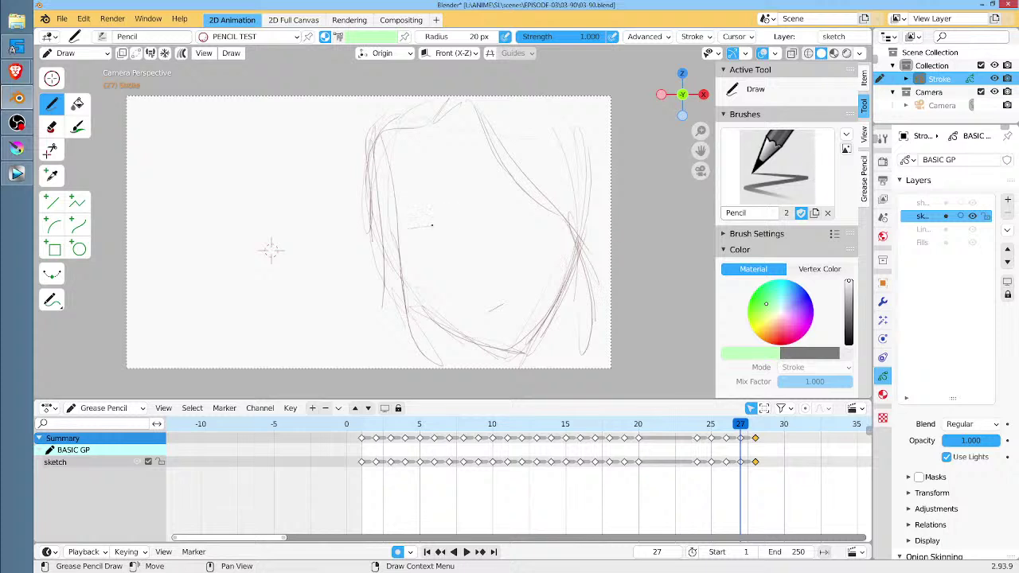
Sketch both narrow, slanted eyes on the tilted face at frame 27.
drag(431, 225, 407, 230)
drag(493, 205, 519, 189)
drag(439, 229, 402, 234)
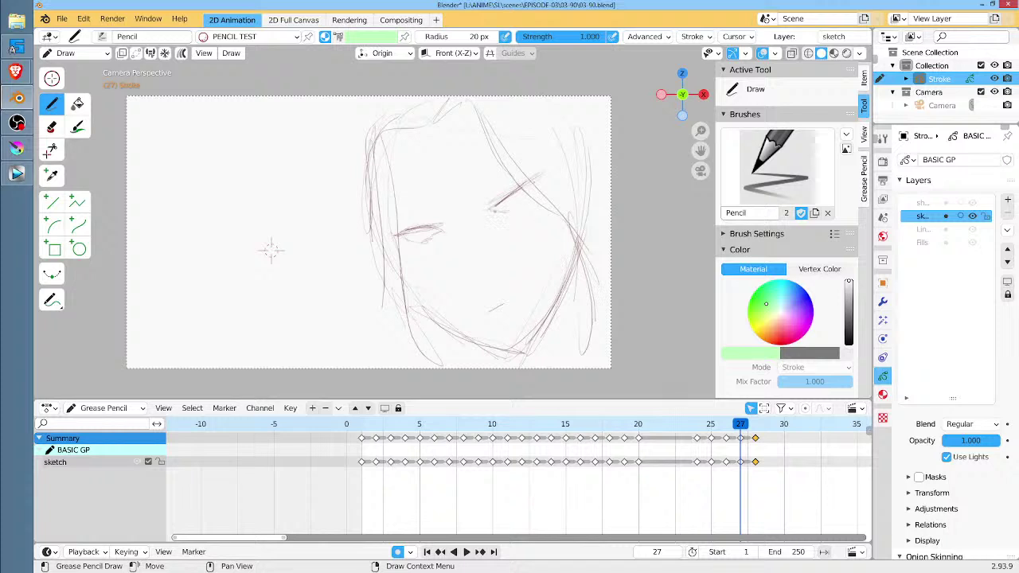
drag(514, 188, 487, 211)
drag(536, 172, 509, 190)
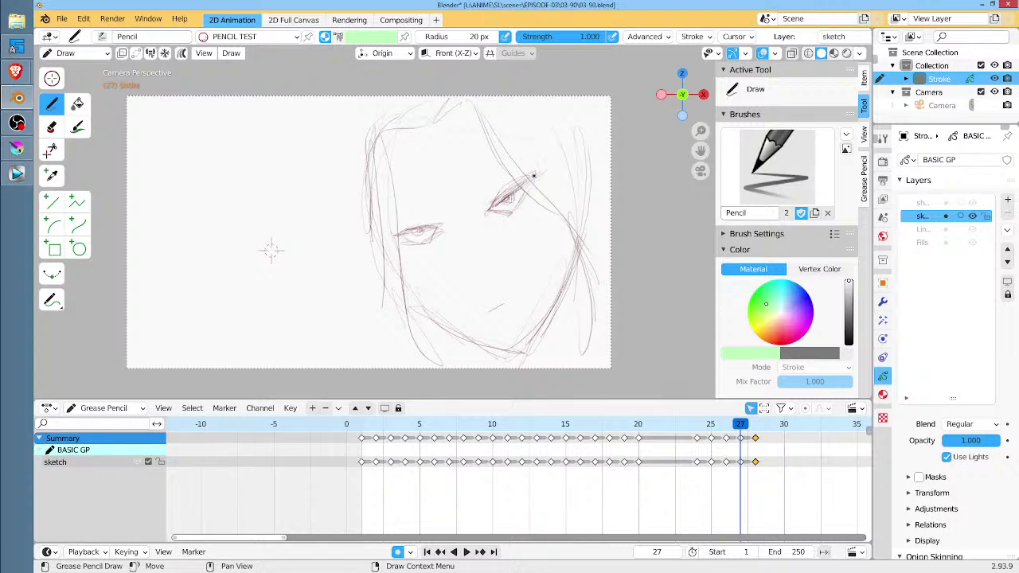
mouse_move(530, 181)
mouse_down()
mouse_move(483, 202)
mouse_move(510, 212)
mouse_move(501, 187)
mouse_move(542, 174)
mouse_up()
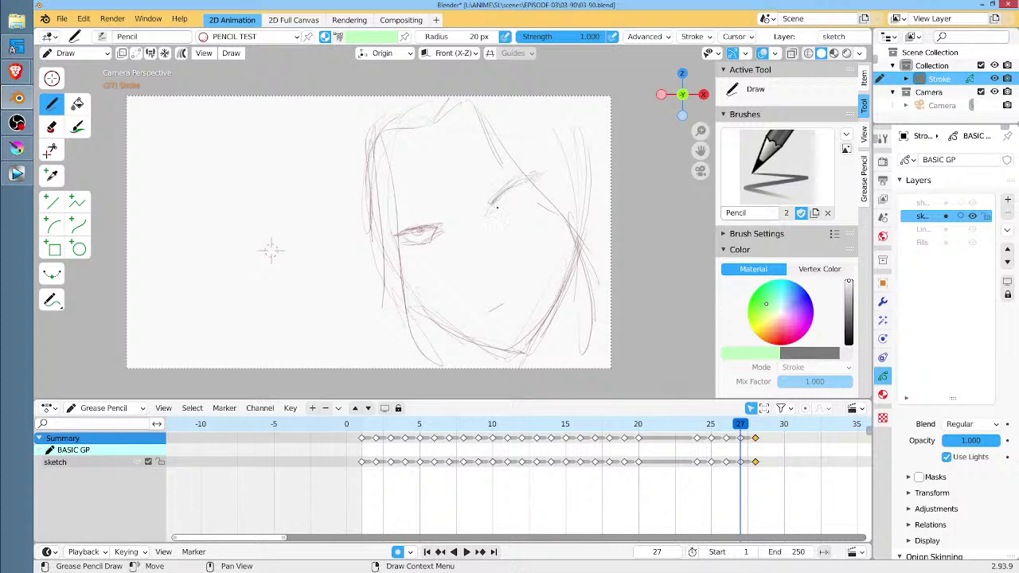
Rework the face's right eye and add angled eyebrows, a nose, a mouth and a small forehead mark.
mouse_move(487, 211)
mouse_down()
mouse_move(519, 205)
mouse_move(500, 203)
mouse_up()
mouse_move(501, 164)
mouse_down()
mouse_move(480, 190)
mouse_move(509, 171)
mouse_up()
drag(406, 223, 436, 213)
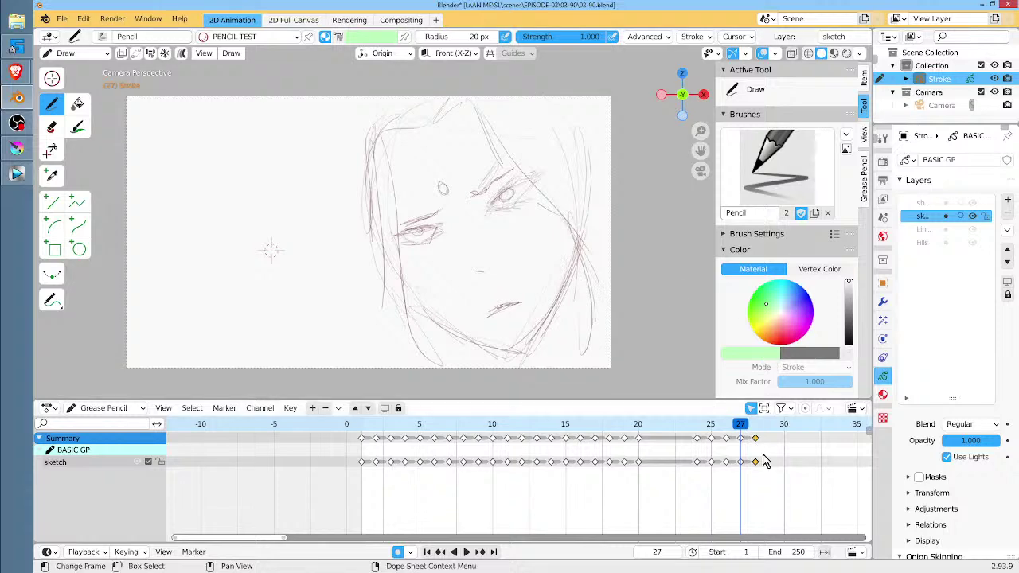
Scale down the whole group drawing at frame 28 and move it into the upper middle of the canvas.
click(752, 424)
key(Tab)
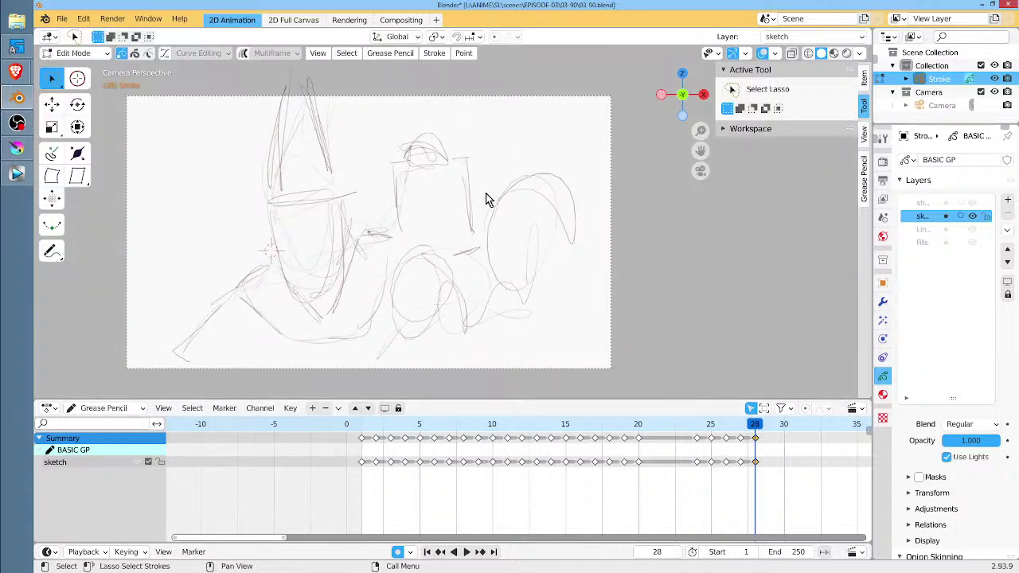
key(a)
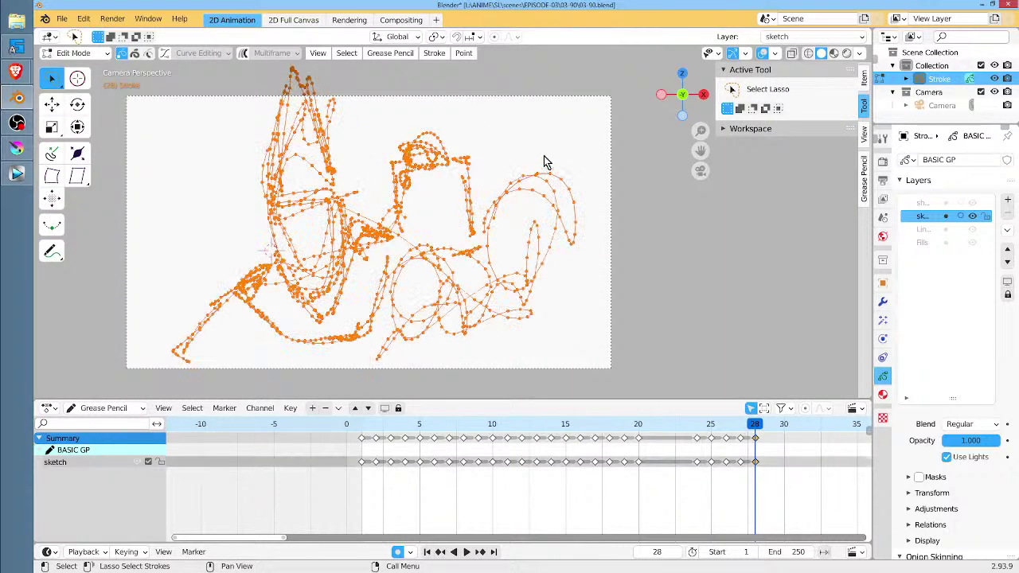
key(s)
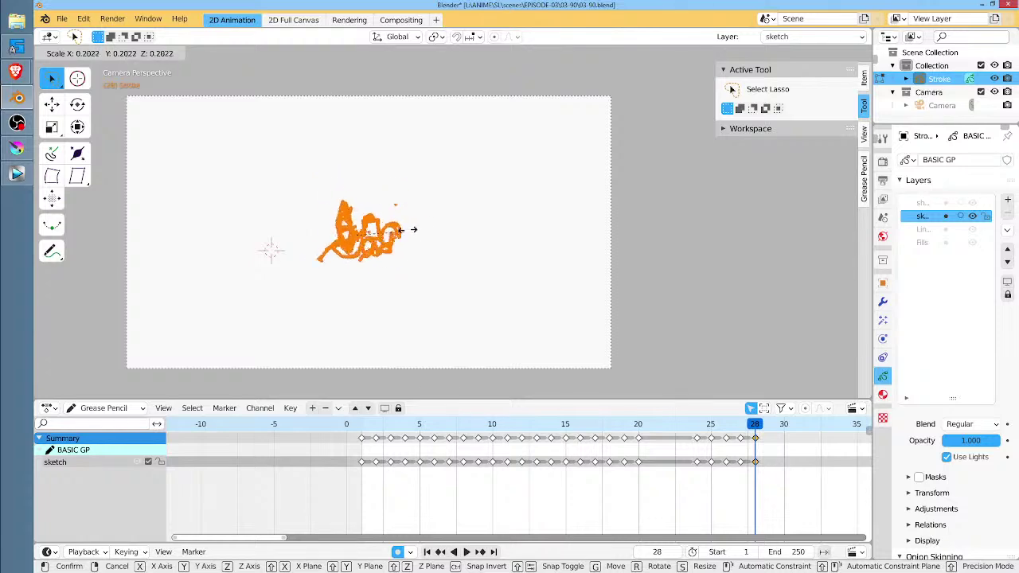
click(450, 216)
key(g)
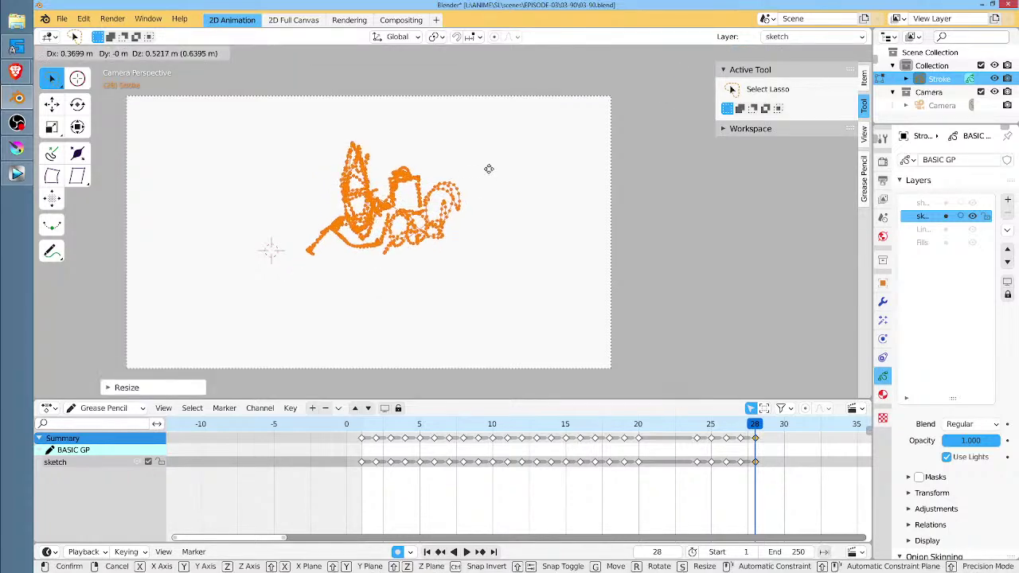
click(515, 184)
Extend the frame 28 figures with long body lines down to the canvas bottom and a bent arm with a hand on the left figure.
scroll(508, 272, down, 2)
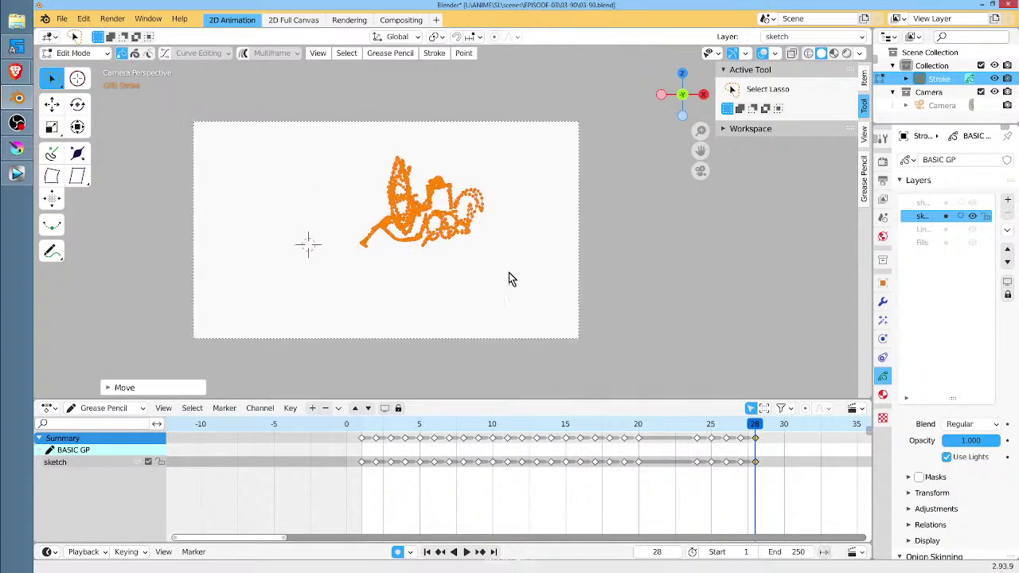
key(Tab)
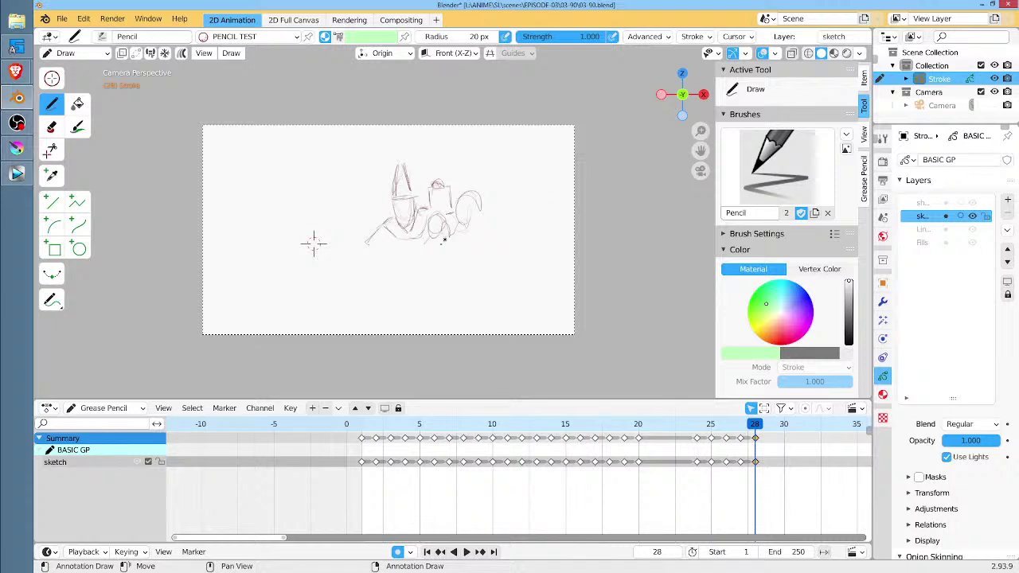
drag(423, 251, 416, 307)
drag(484, 213, 520, 310)
drag(503, 247, 514, 323)
drag(429, 269, 421, 334)
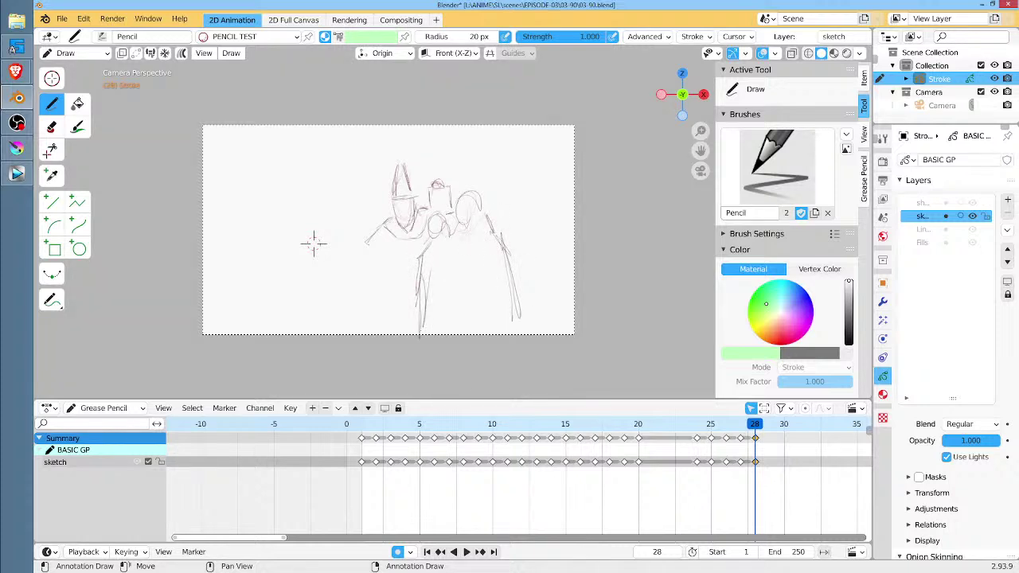
drag(425, 293, 413, 327)
mouse_move(365, 237)
mouse_down()
mouse_move(344, 254)
mouse_move(396, 287)
mouse_up()
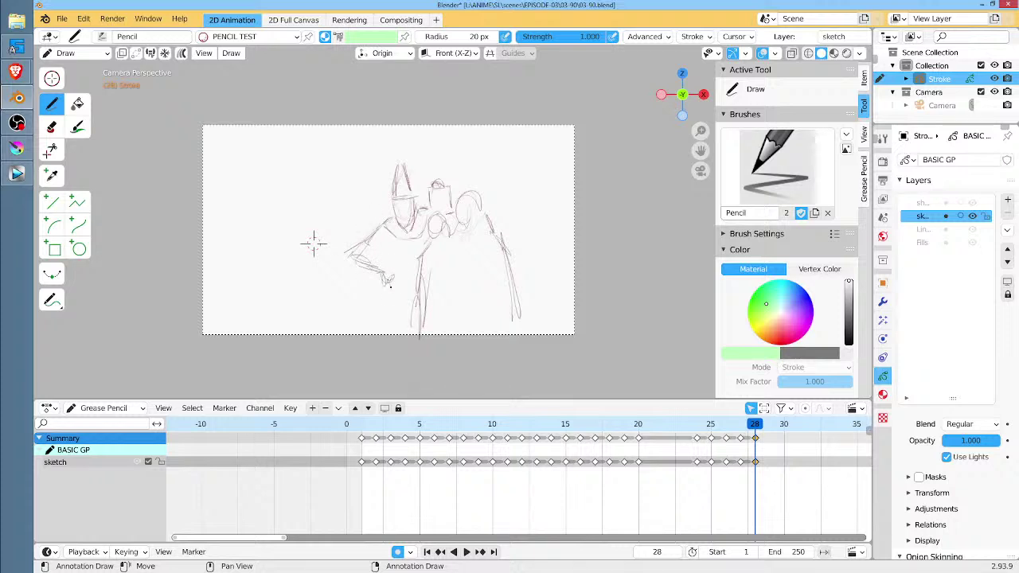
Try to select the middle figure's linked strokes at frame 28 and delete them.
key(Tab)
click(443, 168)
mouse_move(438, 171)
mouse_down()
mouse_move(445, 201)
mouse_move(460, 184)
mouse_up()
key(ctrl+l)
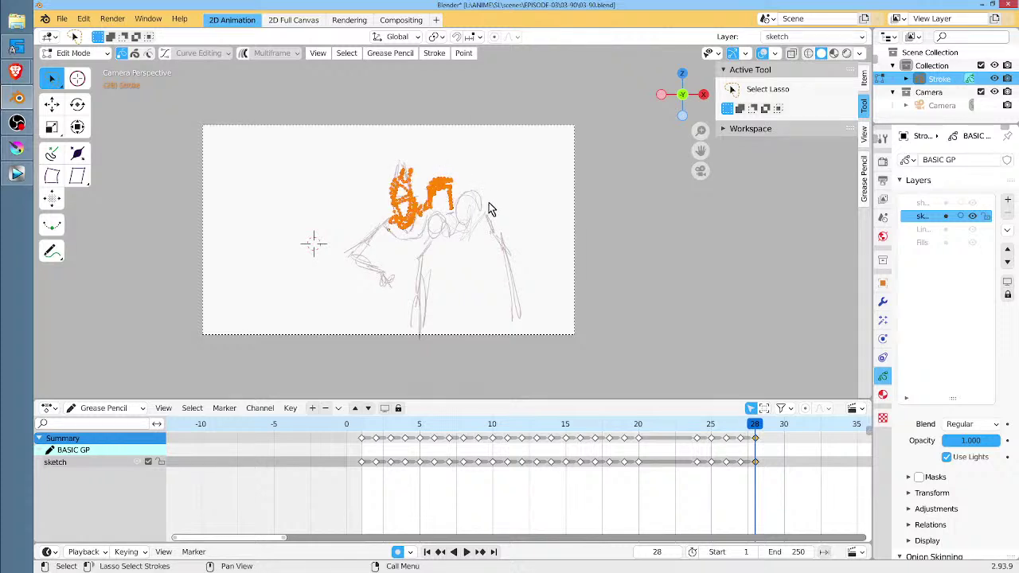
key(Delete)
mouse_move(453, 167)
mouse_down()
mouse_move(428, 199)
mouse_move(453, 219)
mouse_move(453, 176)
mouse_up()
key(Tab)
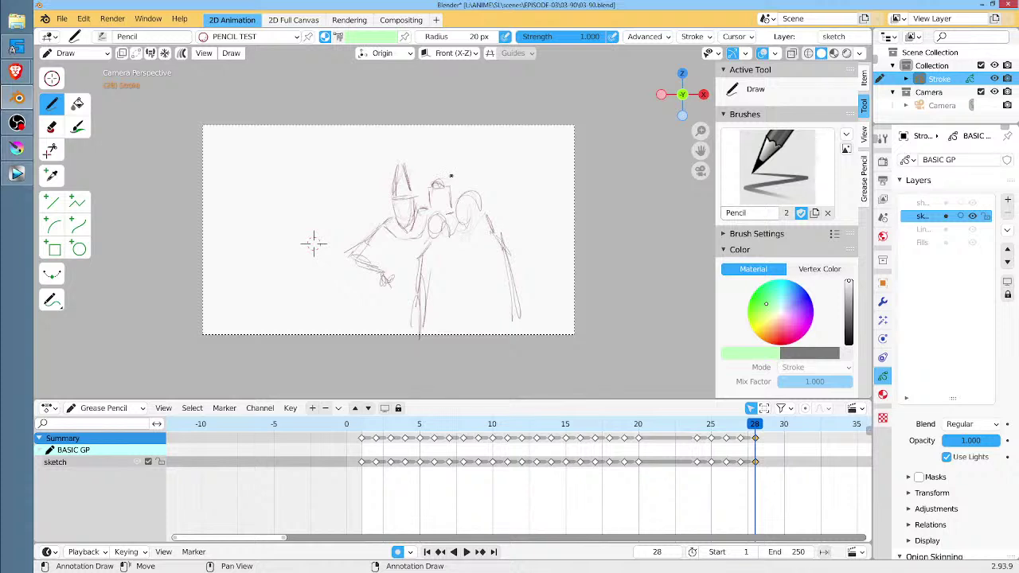
Select the linked strokes of the left figures at frame 28, move them left and slightly up, and scale them down to about 0.96.
key(Tab)
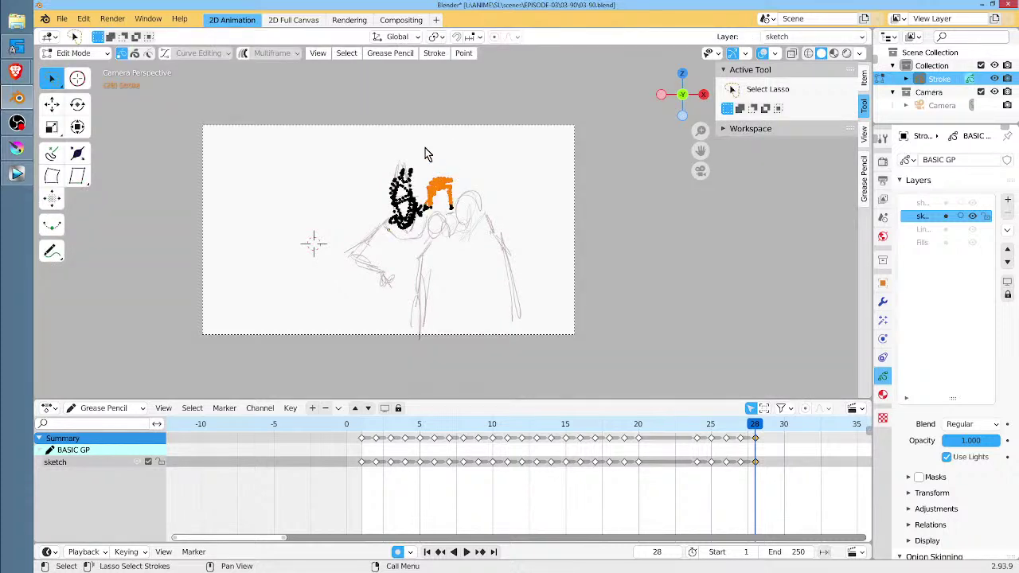
mouse_move(409, 151)
mouse_down()
mouse_move(351, 297)
mouse_move(446, 191)
mouse_up()
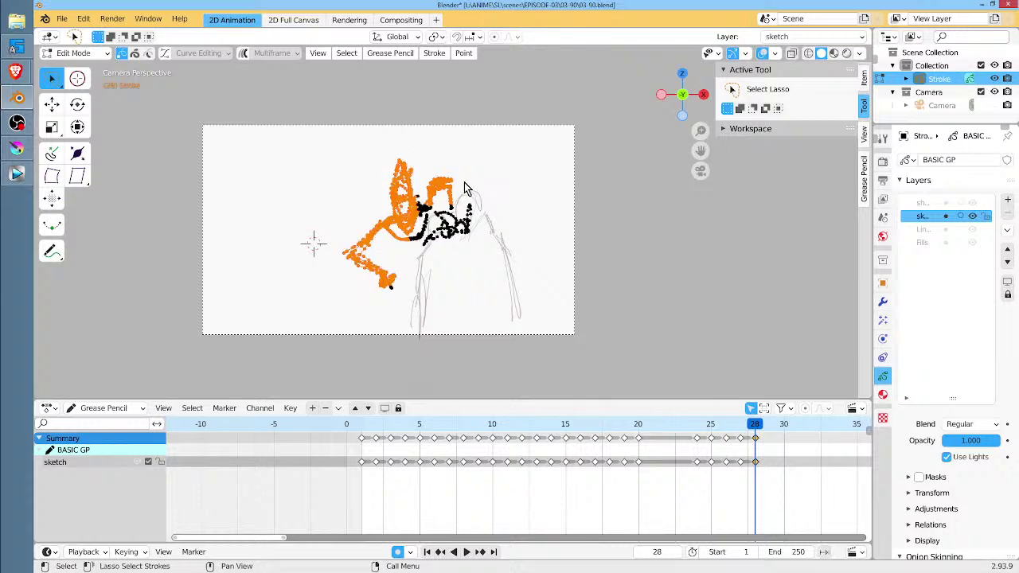
key(ctrl+l)
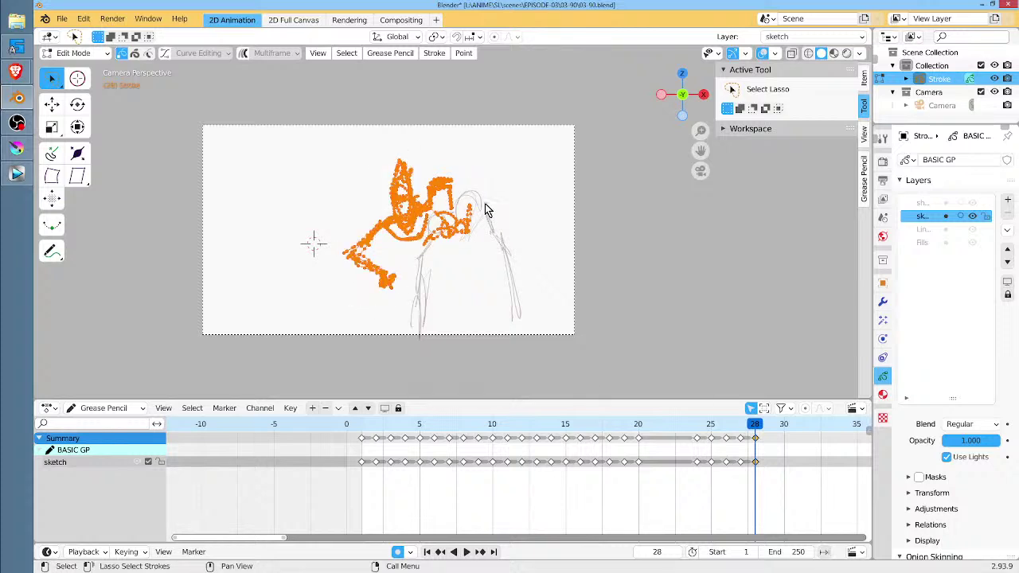
key(g)
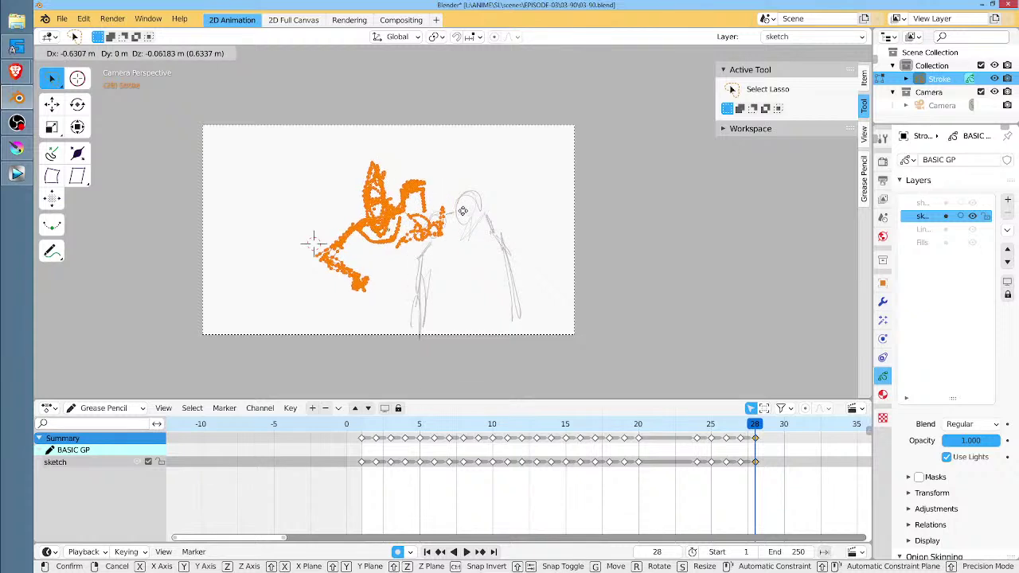
click(447, 210)
key(s)
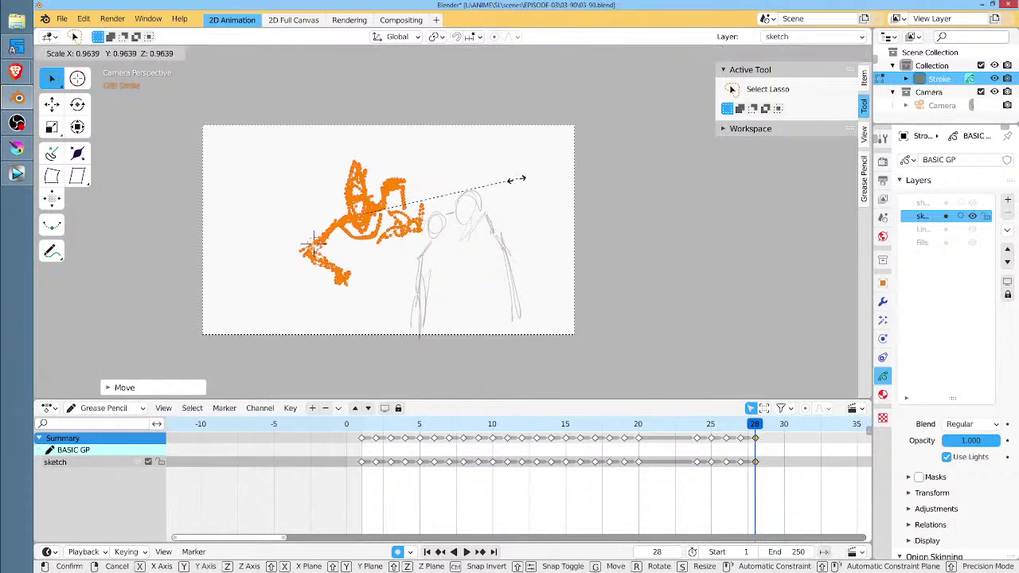
click(515, 182)
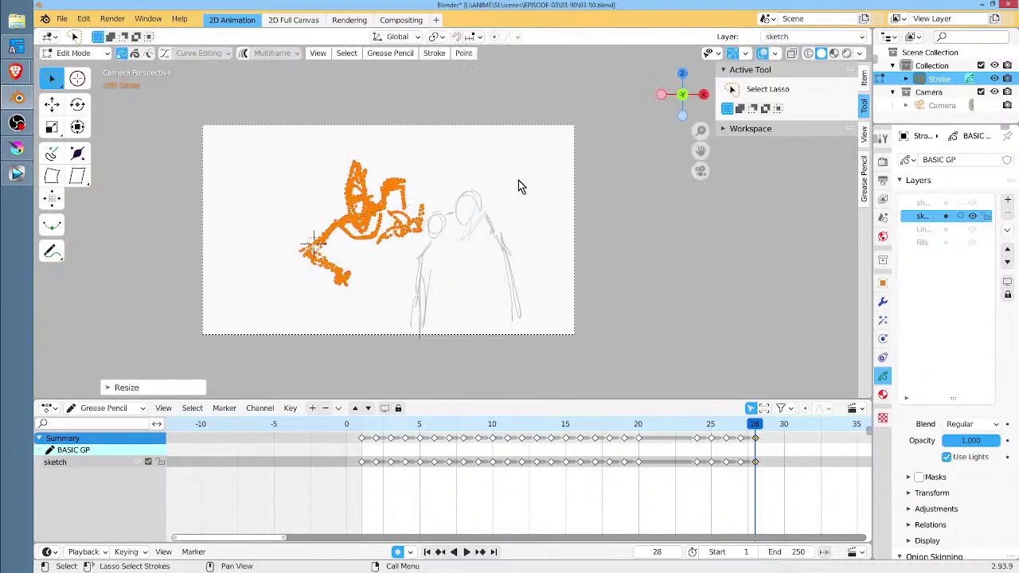
key(g)
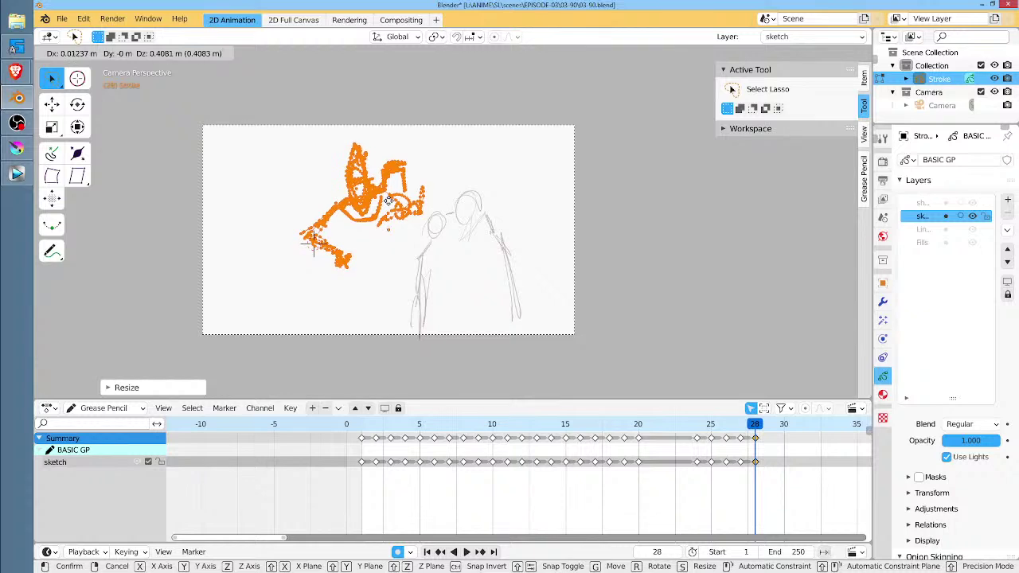
click(390, 210)
Erase the block-headed middle figure and the hatted figure's forearm, and restate the hatted figure's upper arm.
key(Tab)
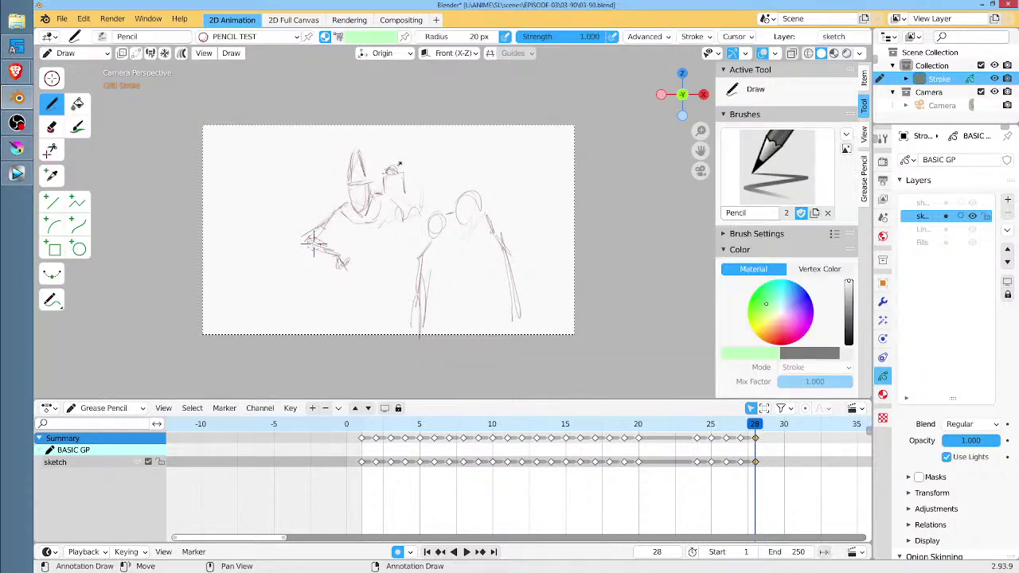
mouse_move(387, 165)
ctrl+mouse_down()
mouse_move(405, 182)
mouse_move(403, 212)
mouse_move(341, 257)
mouse_move(344, 272)
ctrl+mouse_up()
drag(340, 208, 300, 238)
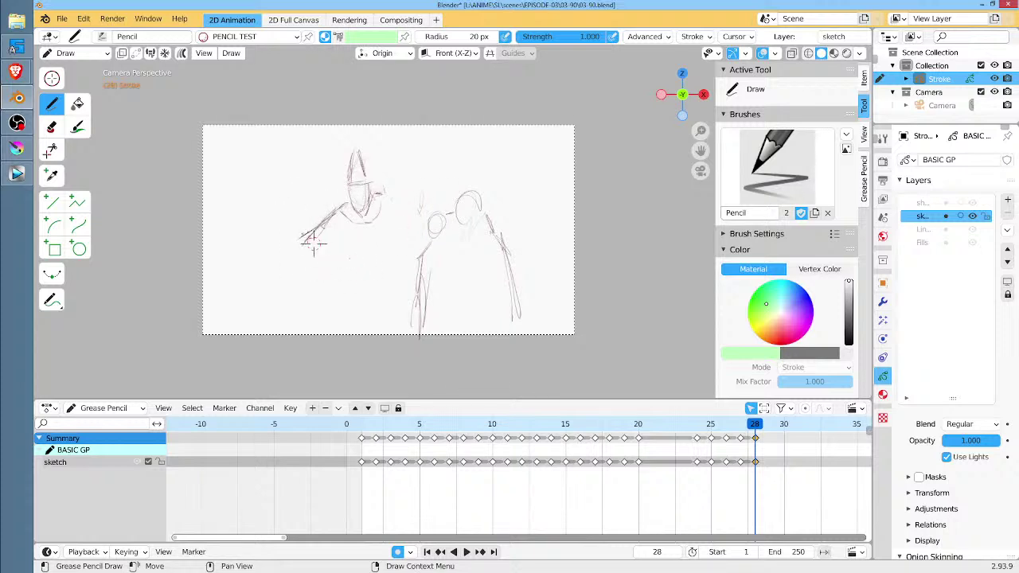
Draw the hatted figure's torso, waistline and straight legs below the collar, undoing the last stray stroke.
drag(385, 199, 387, 258)
drag(344, 205, 344, 261)
drag(328, 227, 345, 279)
drag(344, 274, 389, 267)
drag(382, 217, 379, 269)
drag(382, 197, 377, 273)
drag(385, 214, 384, 263)
mouse_move(342, 262)
mouse_down()
mouse_move(346, 284)
mouse_move(371, 280)
mouse_up()
drag(343, 281, 342, 317)
drag(380, 274, 380, 311)
drag(386, 266, 392, 306)
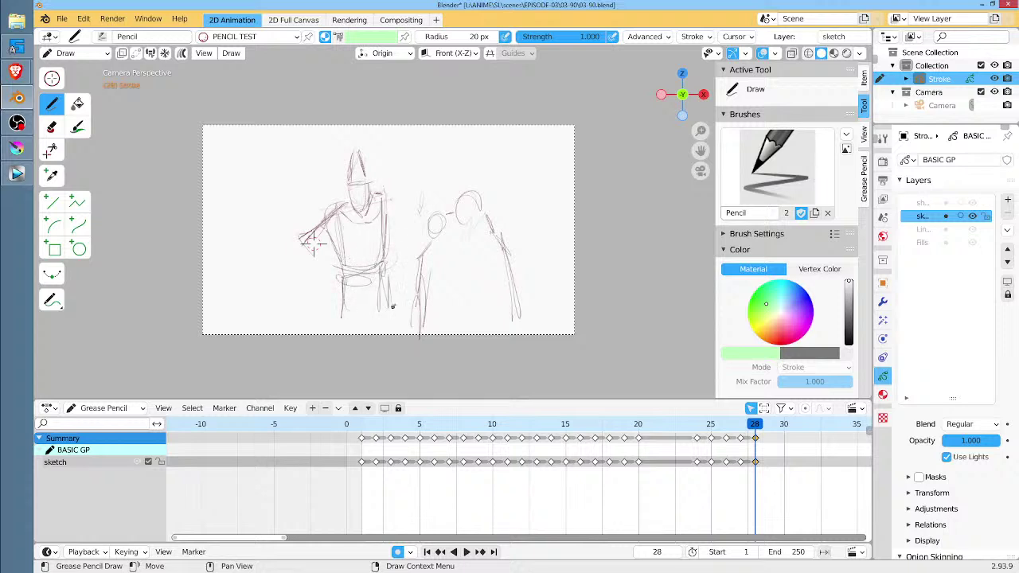
key(ctrl+z)
Redraw the hatted figure's bent arm with the elbow pointing outward and a fist resting on the hip.
drag(321, 280, 347, 260)
drag(327, 203, 314, 220)
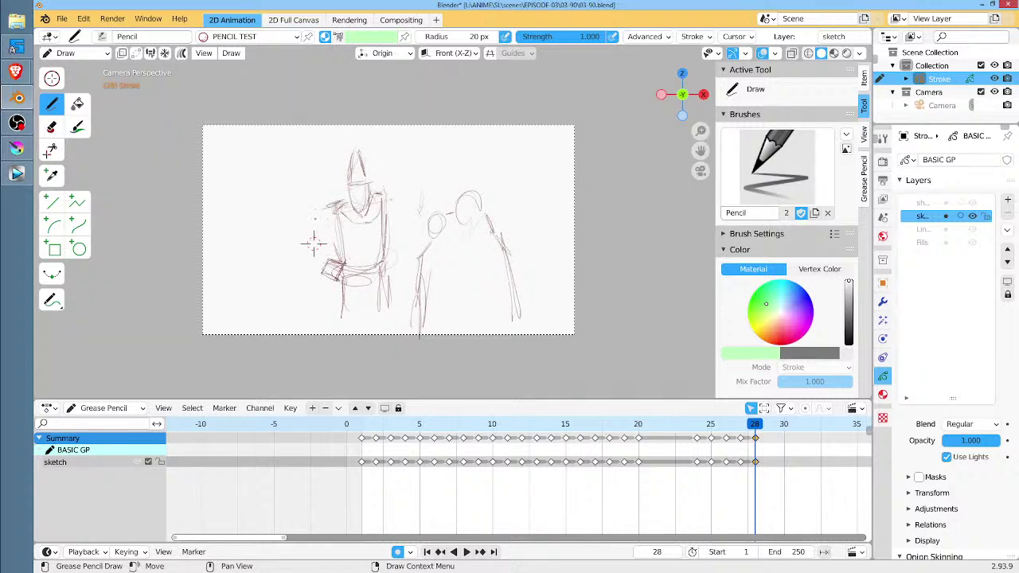
mouse_move(326, 207)
mouse_down()
mouse_move(280, 243)
mouse_move(303, 253)
mouse_move(326, 210)
mouse_up()
mouse_move(300, 257)
mouse_down()
mouse_move(331, 276)
mouse_move(346, 311)
mouse_up()
drag(330, 220, 336, 308)
Strengthen the hatted figure's torso and leg lines, and try a tall block-headed figure beside it before erasing that head and arm.
mouse_move(332, 208)
mouse_down()
mouse_move(288, 246)
mouse_move(382, 215)
mouse_move(421, 224)
mouse_move(422, 177)
mouse_move(421, 203)
mouse_move(447, 199)
mouse_up()
mouse_move(448, 163)
mouse_down()
mouse_move(451, 206)
mouse_move(425, 162)
mouse_move(421, 204)
mouse_move(382, 299)
mouse_up()
drag(384, 219, 387, 318)
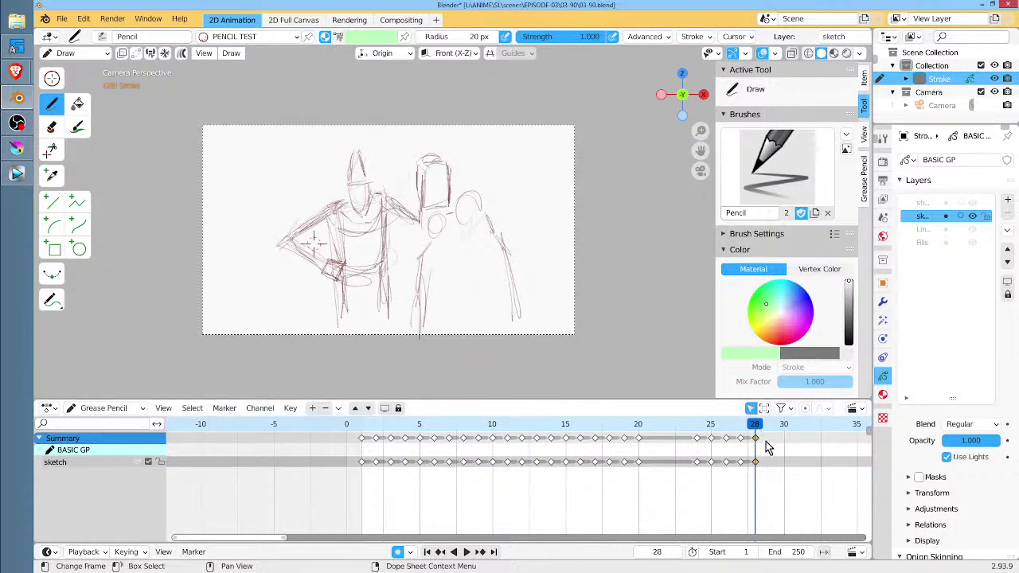
mouse_move(436, 159)
ctrl+mouse_down()
mouse_move(421, 148)
mouse_move(443, 194)
mouse_move(427, 188)
mouse_move(398, 222)
ctrl+mouse_up()
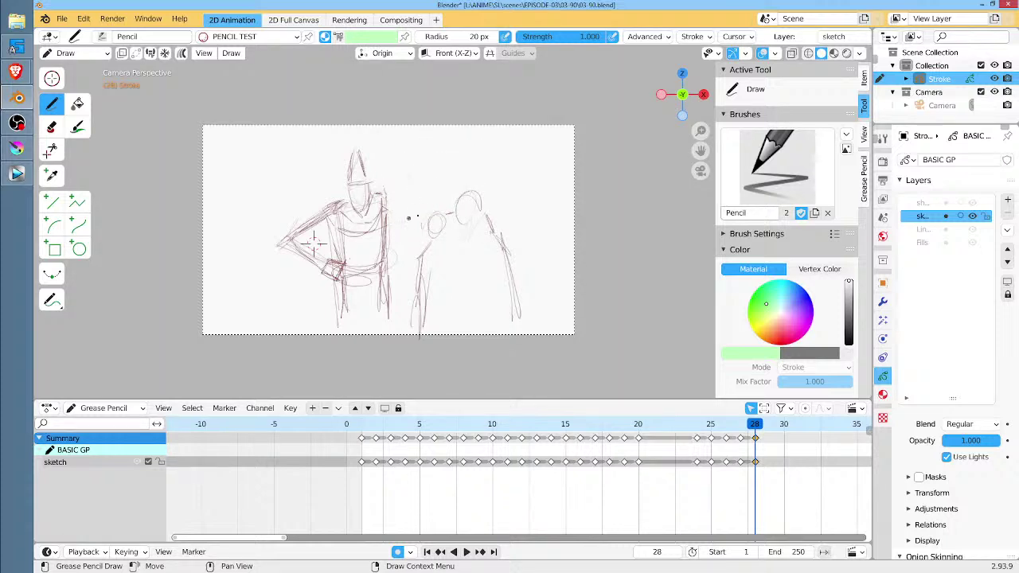
Sketch a shorter boxy figure with a small dome on top and a round face beside the hatted figure.
drag(402, 215, 411, 213)
drag(380, 252, 410, 277)
drag(418, 230, 418, 267)
drag(381, 230, 380, 279)
mouse_move(394, 241)
mouse_down()
mouse_move(402, 238)
mouse_move(400, 274)
mouse_up()
drag(419, 225, 419, 269)
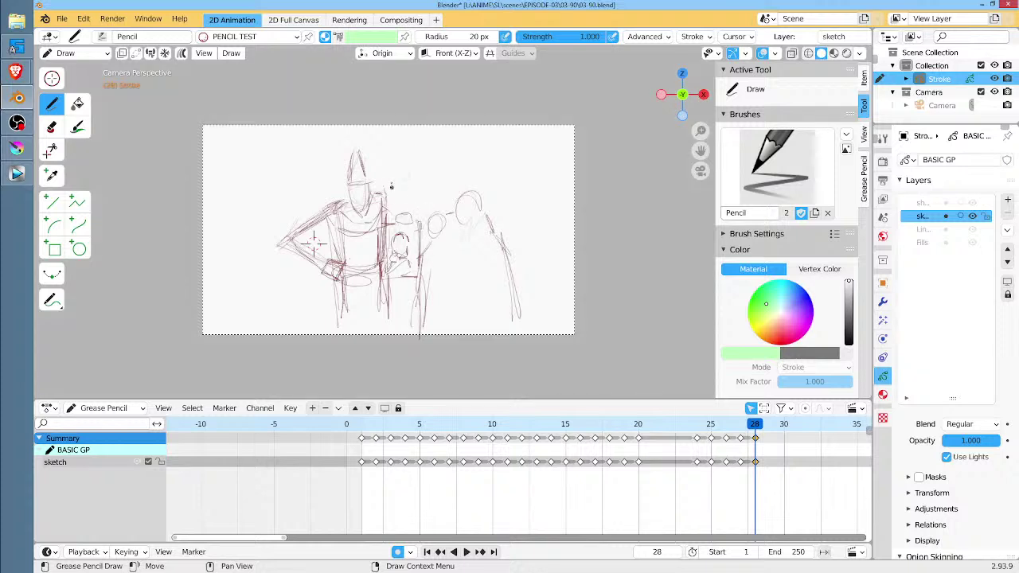
Add a stroke at the hatted figure's shoulder and extend the pointed hat into a taller cone.
drag(395, 193, 386, 215)
drag(349, 148, 346, 183)
mouse_move(355, 135)
mouse_down()
mouse_move(363, 164)
mouse_move(347, 180)
mouse_up()
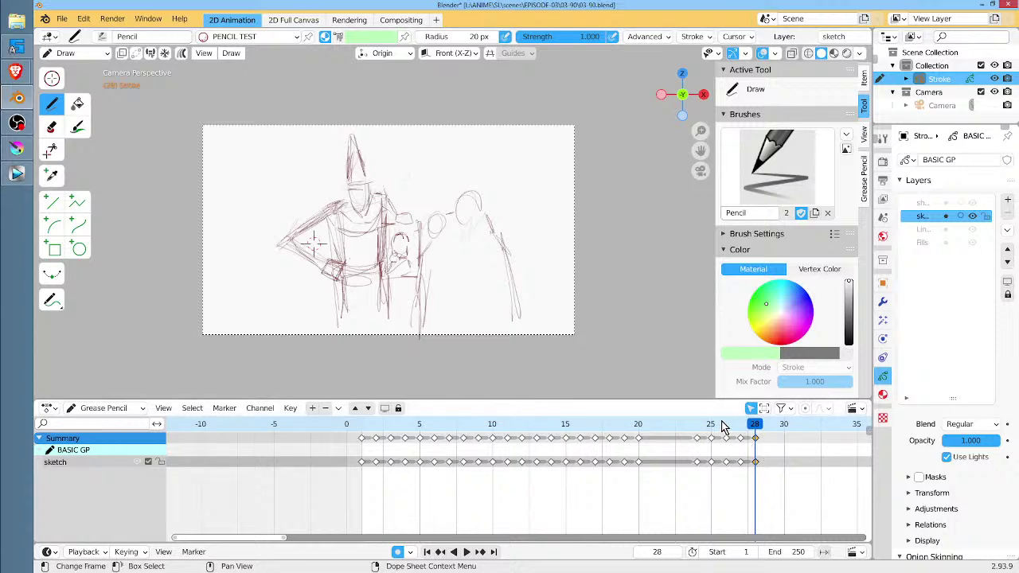
Duplicate the frame 26 keyframe of the hooded pair to frame 29.
key(space)
mouse_move(755, 430)
mouse_down()
mouse_move(701, 434)
mouse_move(740, 434)
mouse_move(726, 438)
mouse_up()
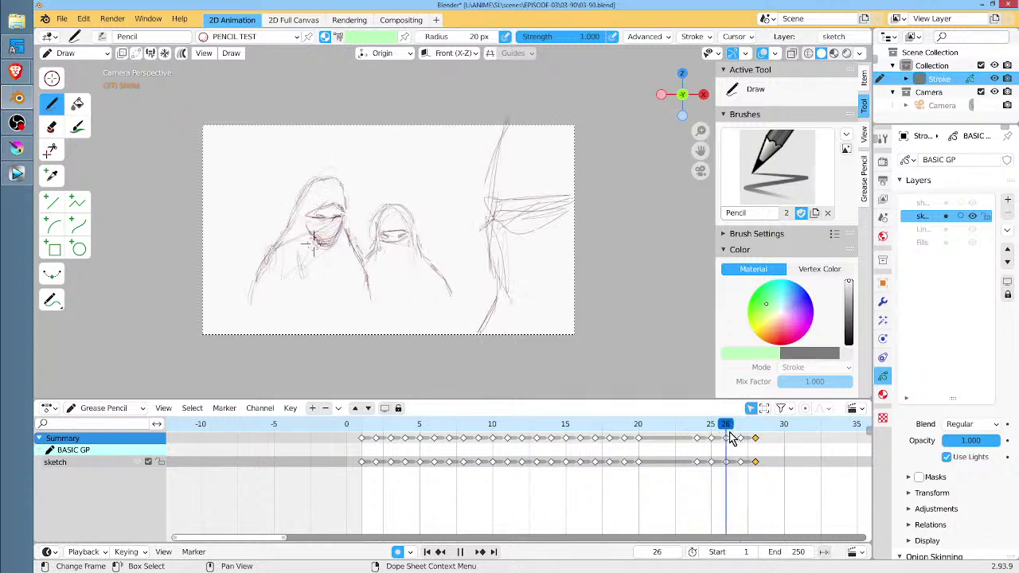
key(space)
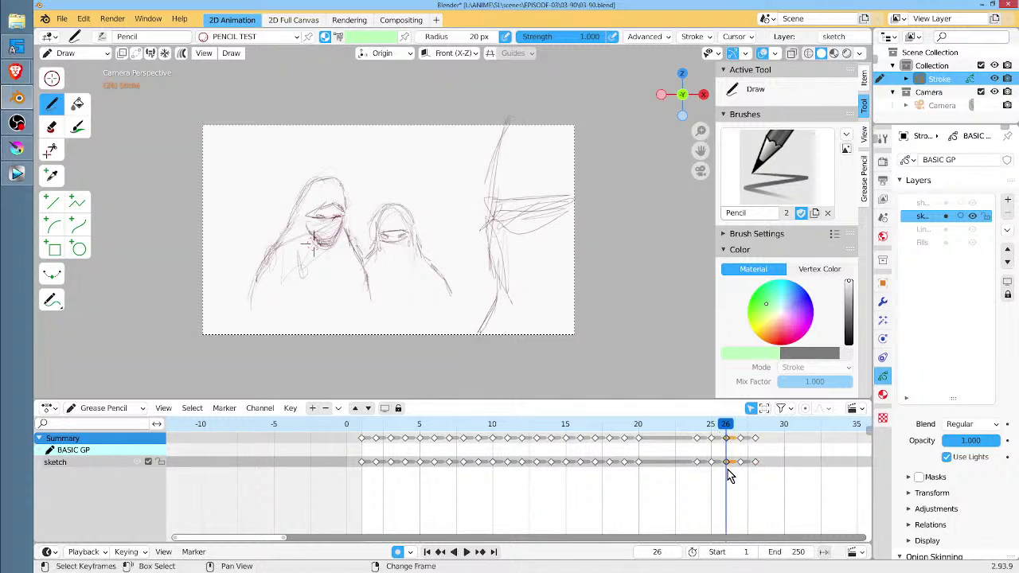
key(g)
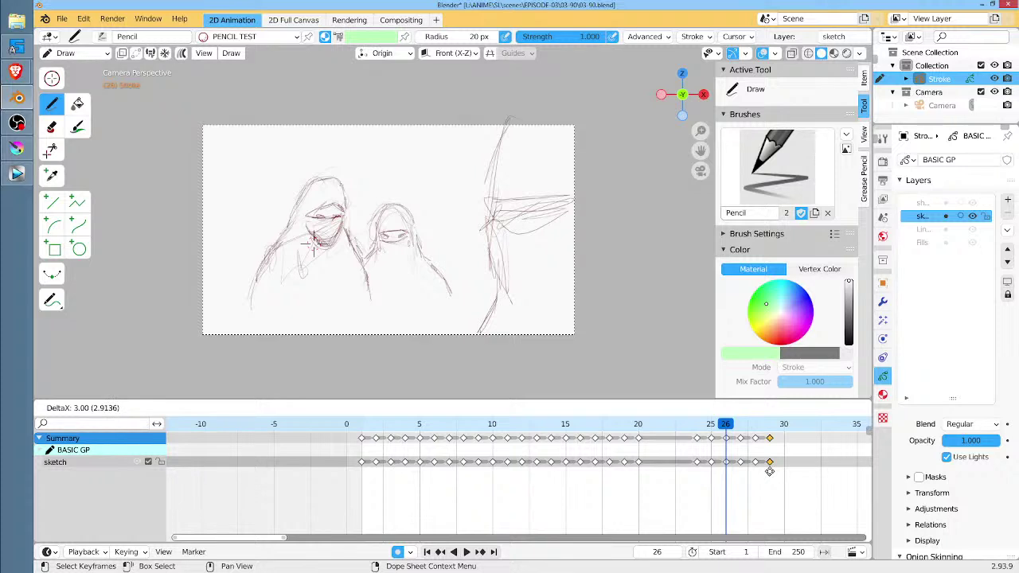
click(768, 471)
Reshape the two hooded figures' heads at frame 29 with the Grab sculpt brush, shifting them slightly.
click(769, 426)
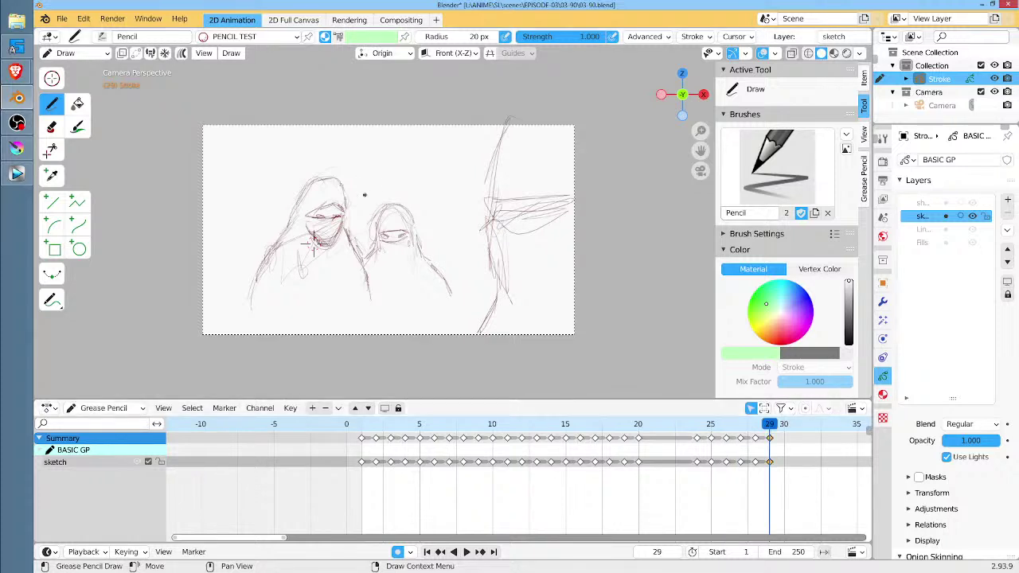
key(ctrl+Tab)
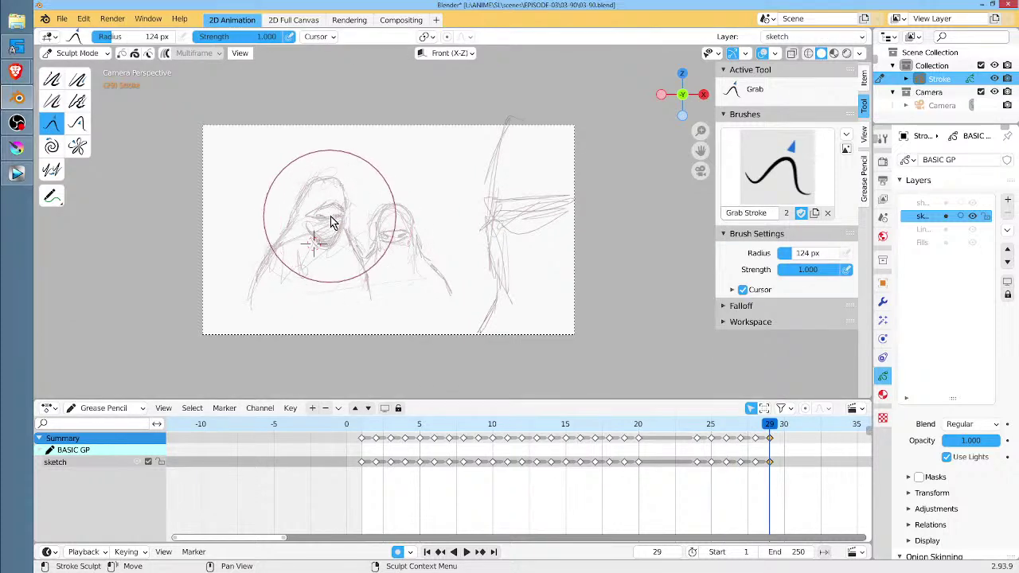
mouse_move(334, 223)
mouse_down()
mouse_move(342, 225)
mouse_move(332, 212)
mouse_move(321, 223)
mouse_move(334, 206)
mouse_move(319, 193)
mouse_move(351, 193)
mouse_up()
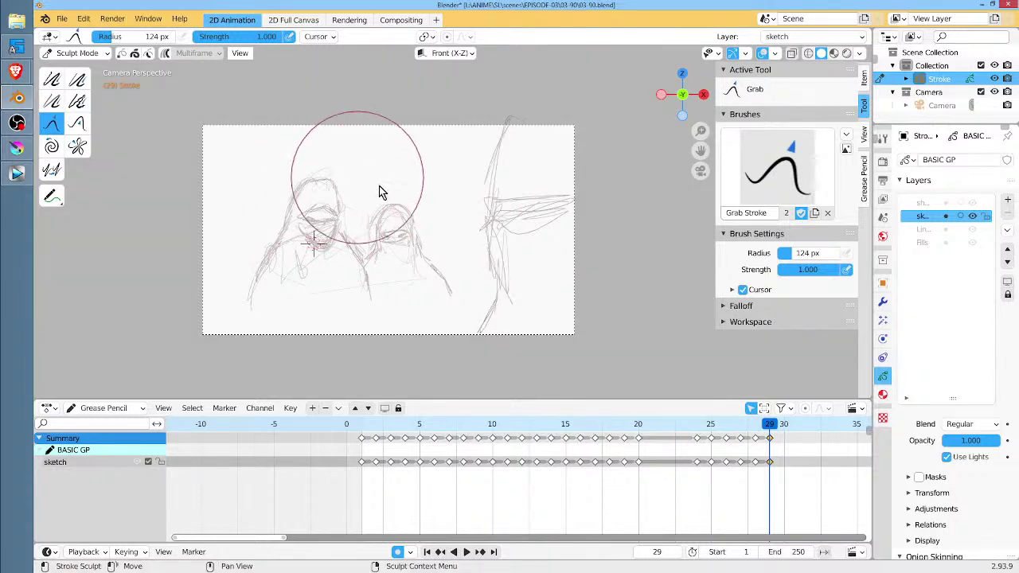
mouse_move(400, 241)
mouse_down()
mouse_move(391, 246)
mouse_move(421, 234)
mouse_move(391, 246)
mouse_move(413, 241)
mouse_up()
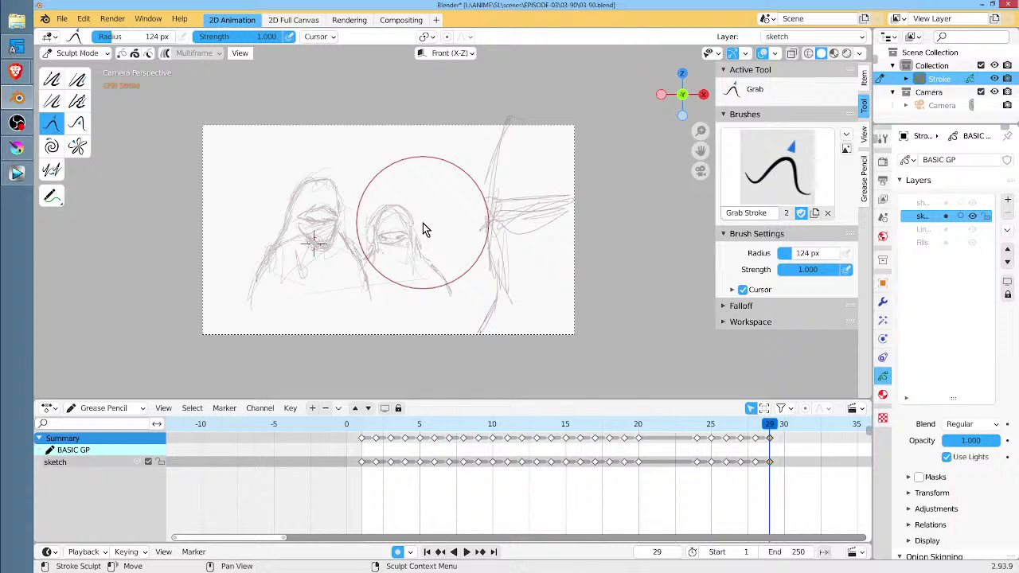
mouse_move(775, 433)
mouse_down()
mouse_move(752, 433)
mouse_move(782, 431)
mouse_up()
click(696, 434)
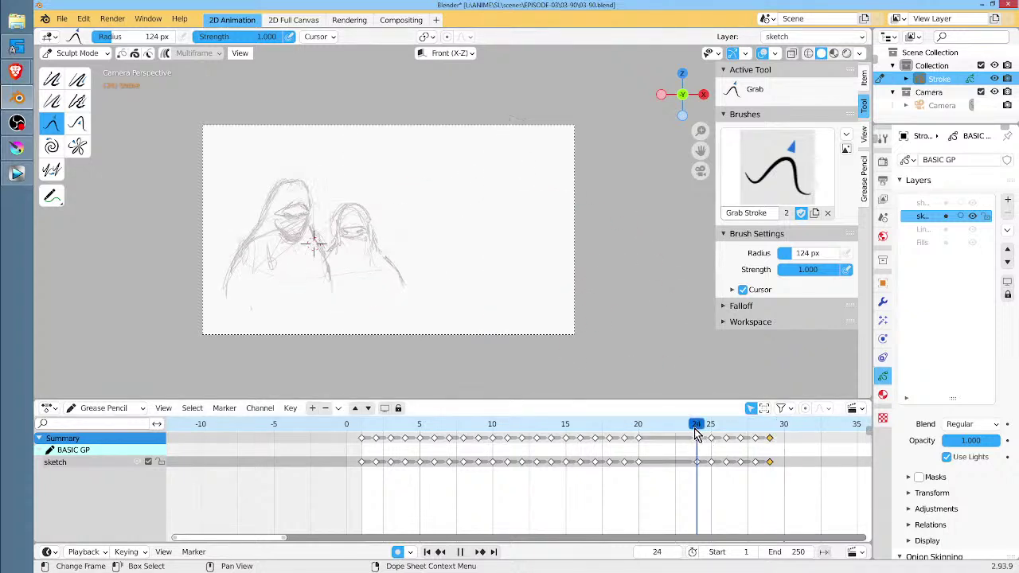
drag(696, 434, 709, 443)
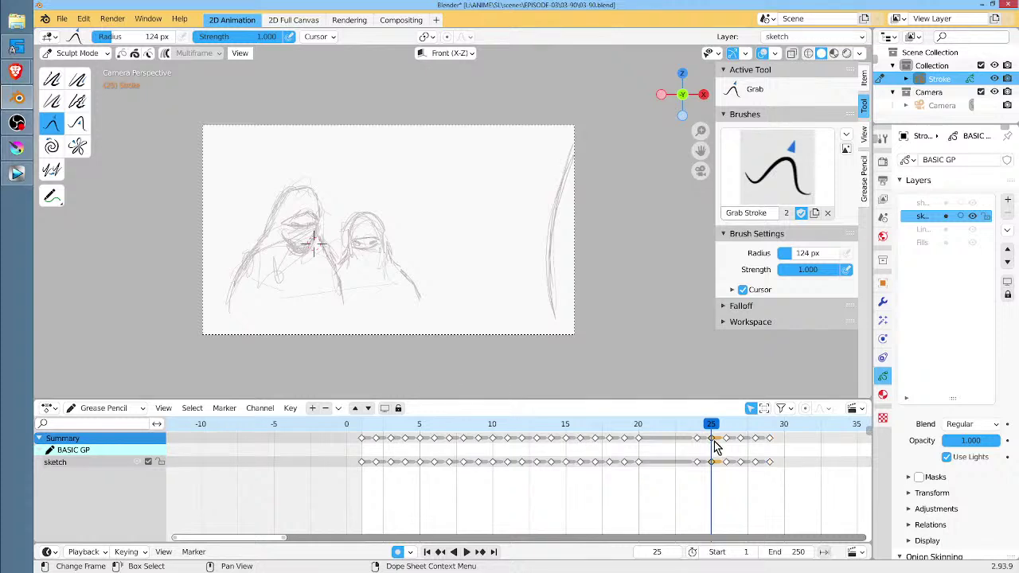
click(785, 439)
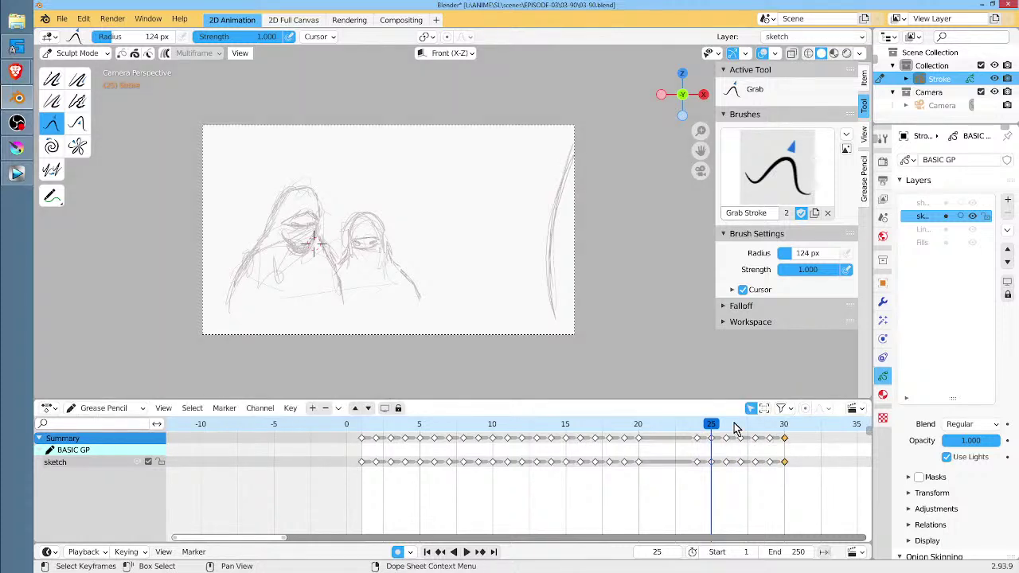
key(space)
mouse_move(746, 428)
mouse_down()
mouse_move(785, 428)
mouse_move(772, 430)
mouse_move(787, 439)
mouse_move(624, 427)
mouse_move(740, 431)
mouse_move(729, 432)
mouse_up()
key(x)
click(788, 446)
Duplicate the frame 26 keyframe to frame 30, copy the frame 29 and 30 keyframes to frames 31 and 32, and scrub through the result.
click(727, 461)
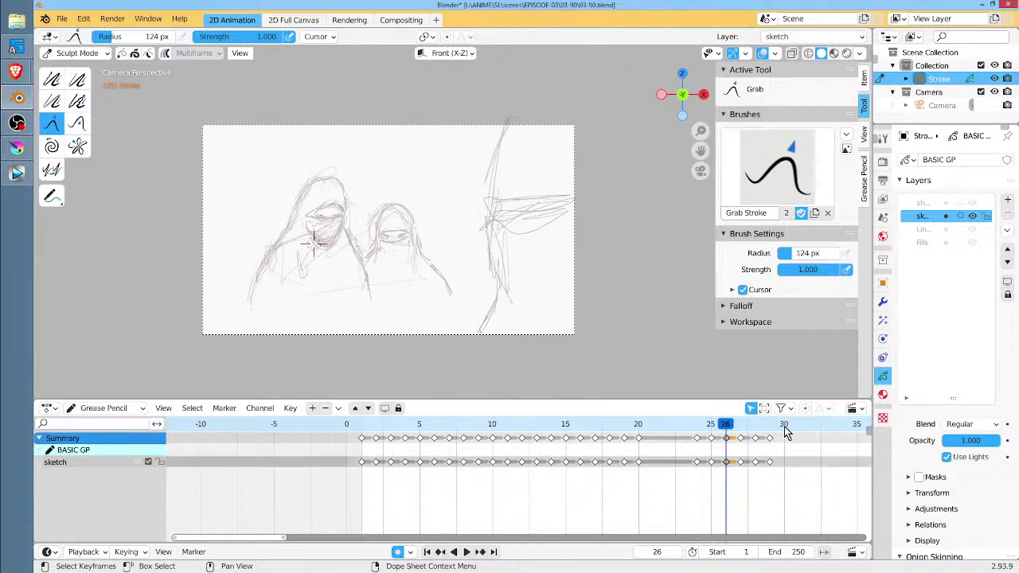
click(767, 430)
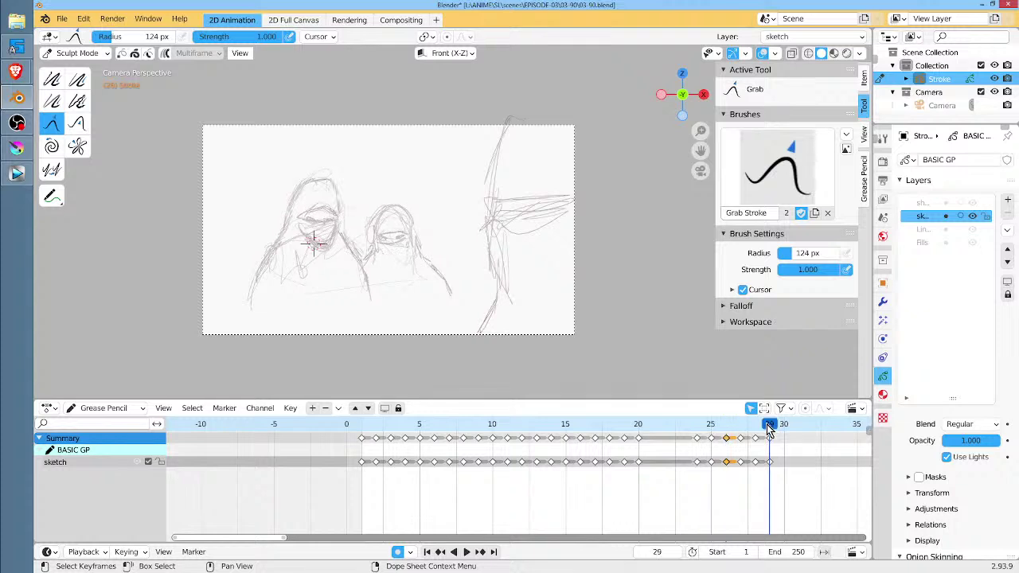
click(731, 431)
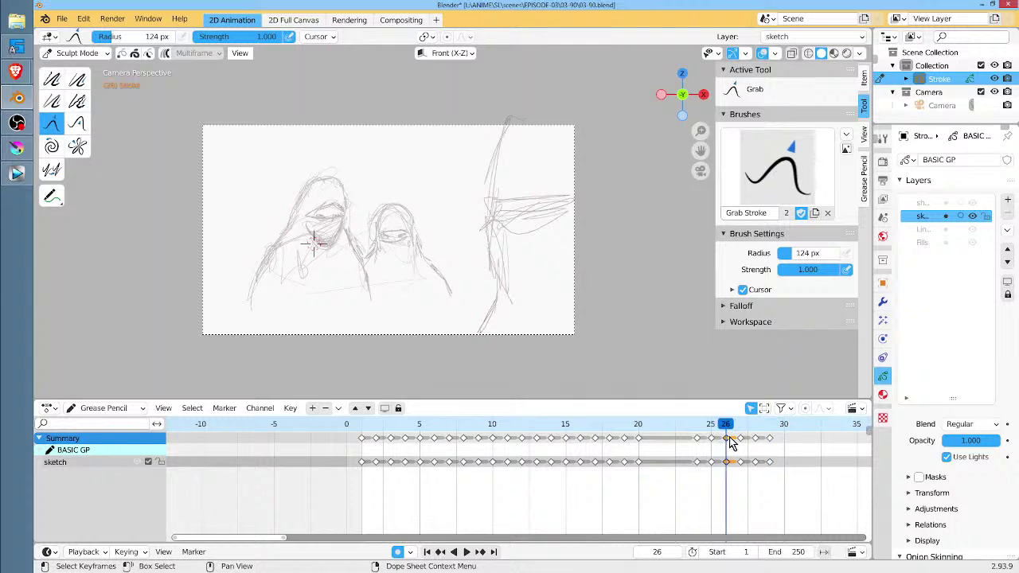
key(shift+d)
click(784, 448)
shift+click(770, 443)
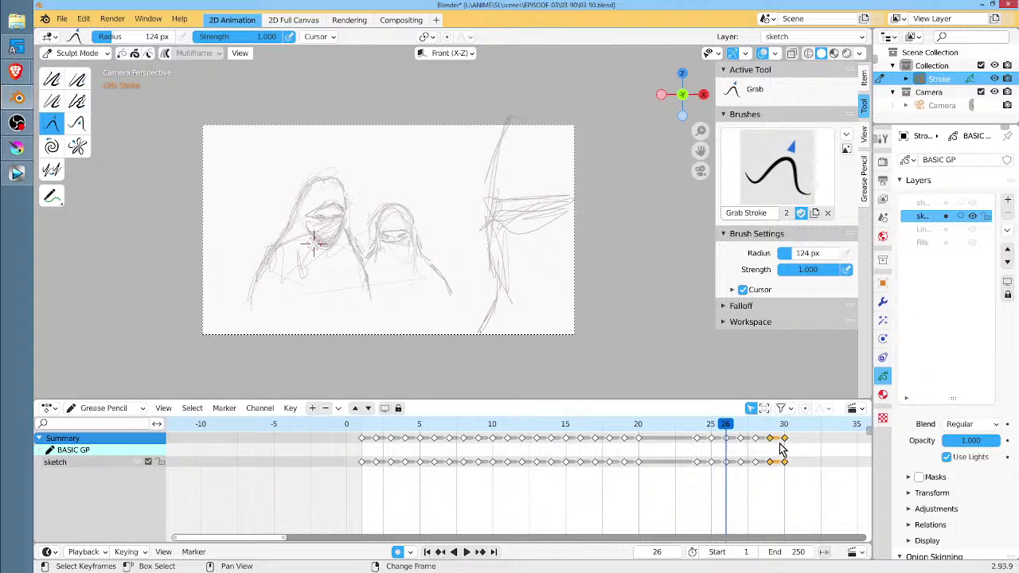
key(g)
click(809, 449)
click(770, 430)
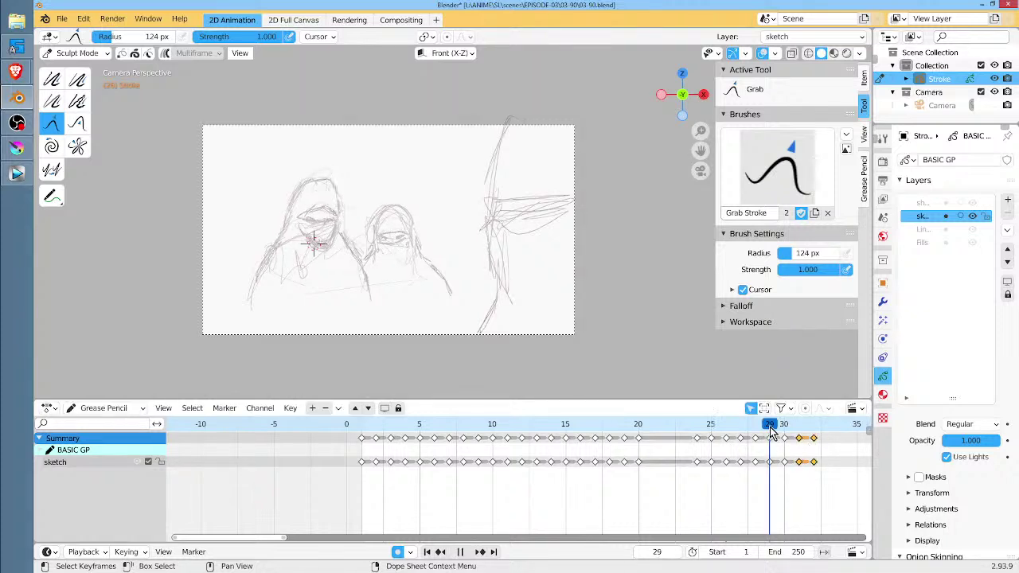
mouse_move(770, 430)
mouse_down()
mouse_move(823, 429)
mouse_move(758, 436)
mouse_move(782, 430)
mouse_move(758, 439)
mouse_move(817, 448)
mouse_move(813, 466)
mouse_up()
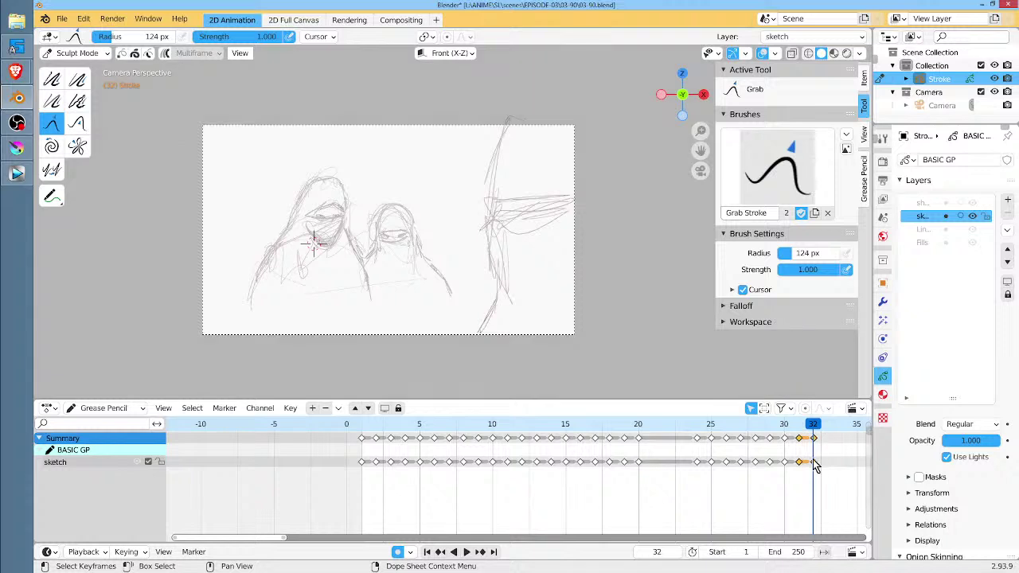
Delete the duplicated keyframes at frames 30, 31 and 32.
click(813, 461)
shift+click(785, 463)
shift+click(799, 464)
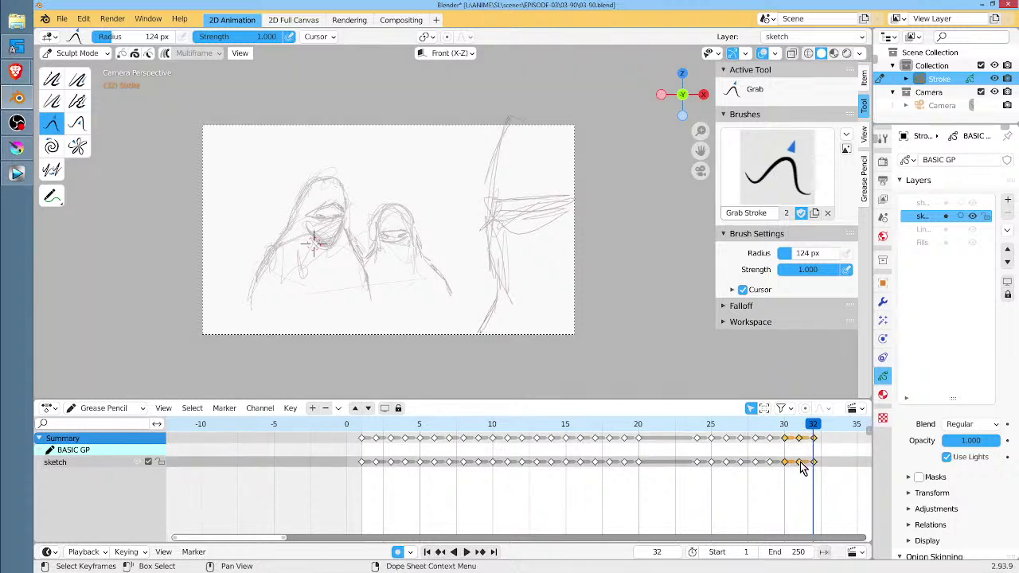
key(x)
click(801, 464)
Sketch angular arm and body lines below the smaller hooded figure at frame 29 with the Pencil brush.
click(756, 430)
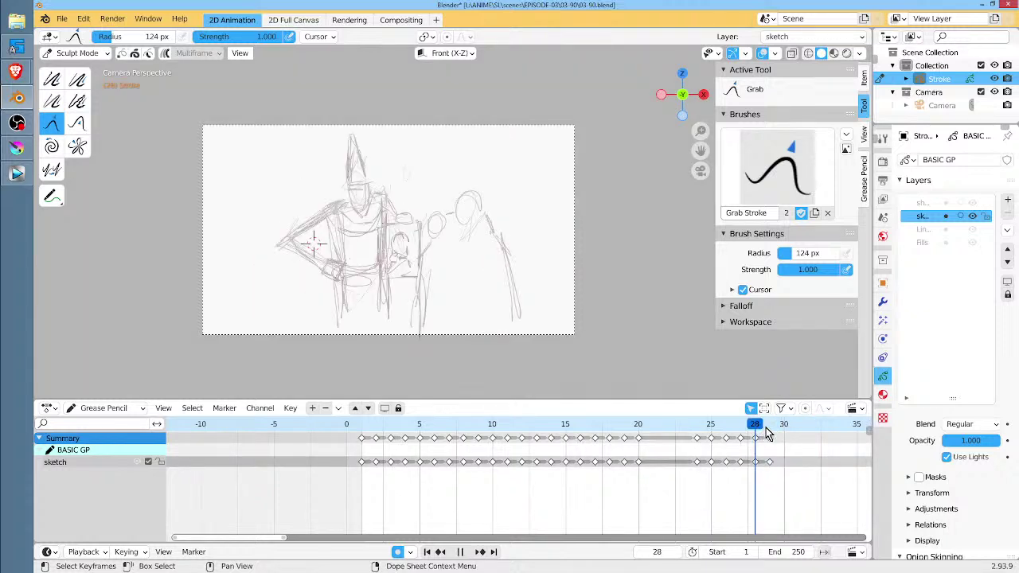
drag(766, 432, 777, 432)
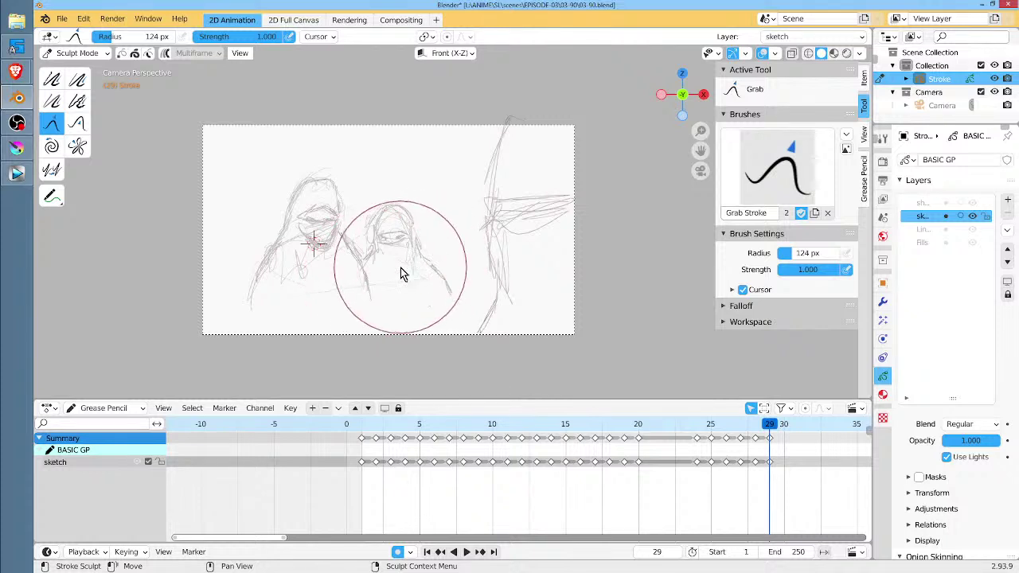
key(ctrl+Tab)
drag(373, 273, 421, 268)
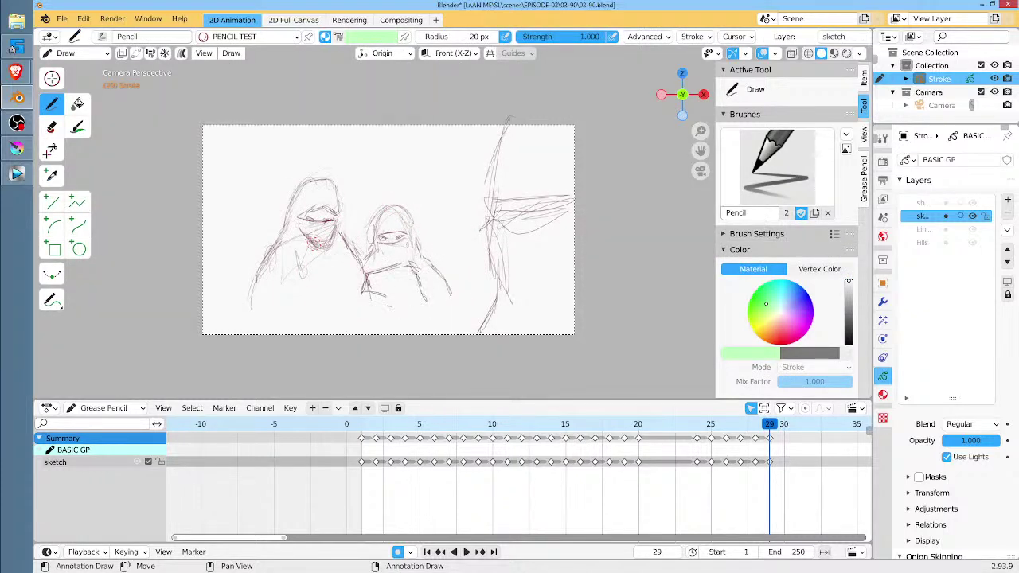
mouse_move(367, 288)
mouse_down()
mouse_move(329, 298)
mouse_move(331, 350)
mouse_up()
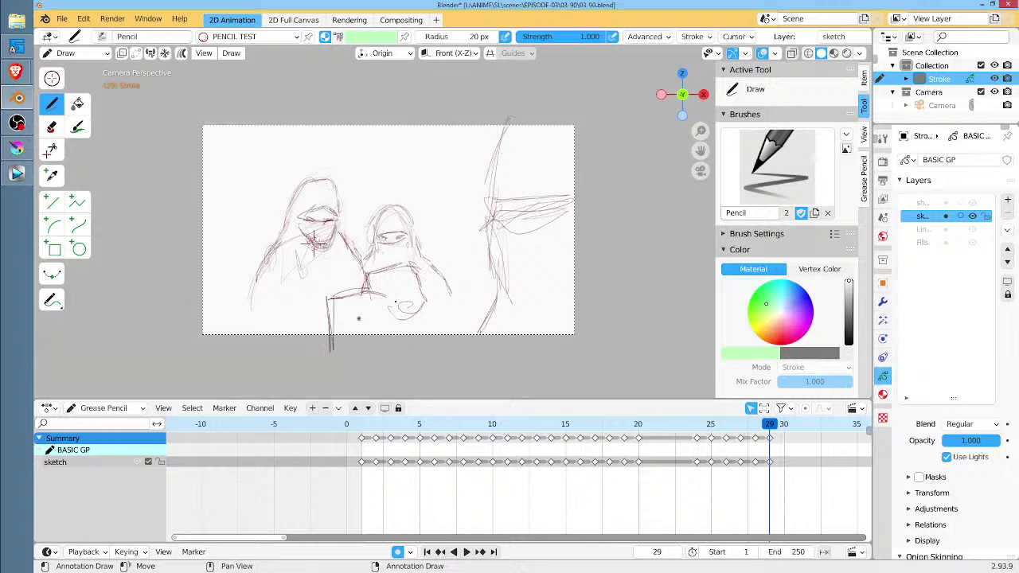
drag(456, 293, 457, 331)
drag(418, 301, 384, 315)
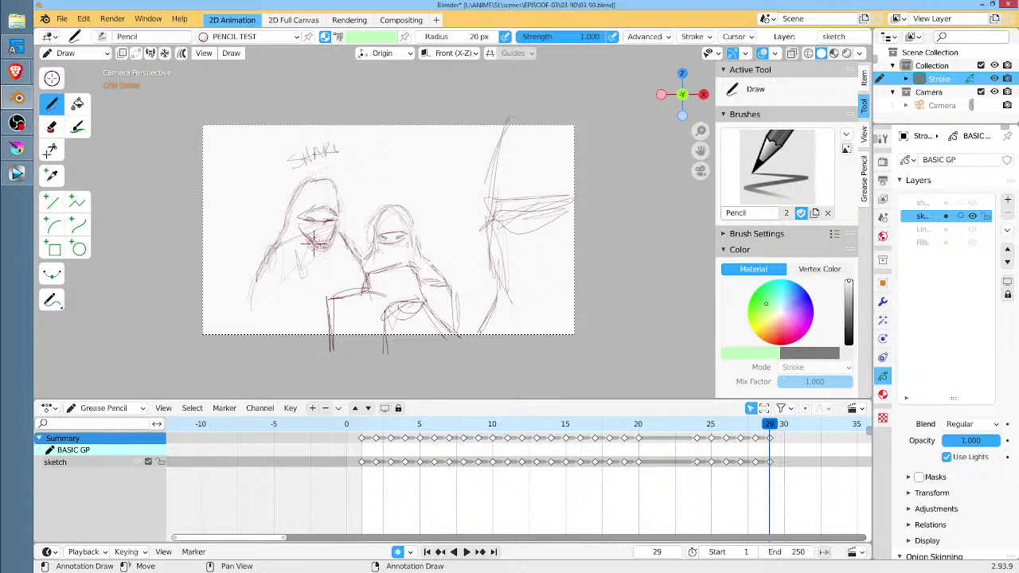
Letter the note "SHAKING HEADS" above the hooded pair at frame 29 and extend the larger figure's outer cloak line.
mouse_move(383, 140)
mouse_down()
mouse_move(385, 161)
mouse_move(424, 152)
mouse_up()
drag(434, 142, 422, 152)
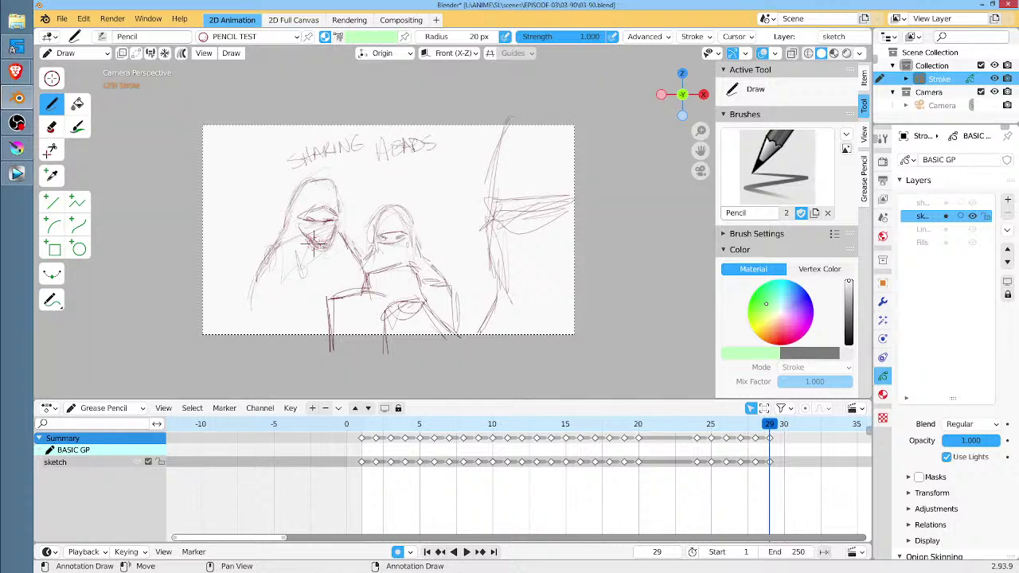
drag(263, 264, 248, 321)
Duplicate the frame 27 close-up face keyframe to frame 30 and go to frame 30.
key(space)
click(756, 427)
mouse_move(756, 430)
mouse_down()
mouse_move(682, 430)
mouse_move(756, 435)
mouse_move(742, 436)
mouse_up()
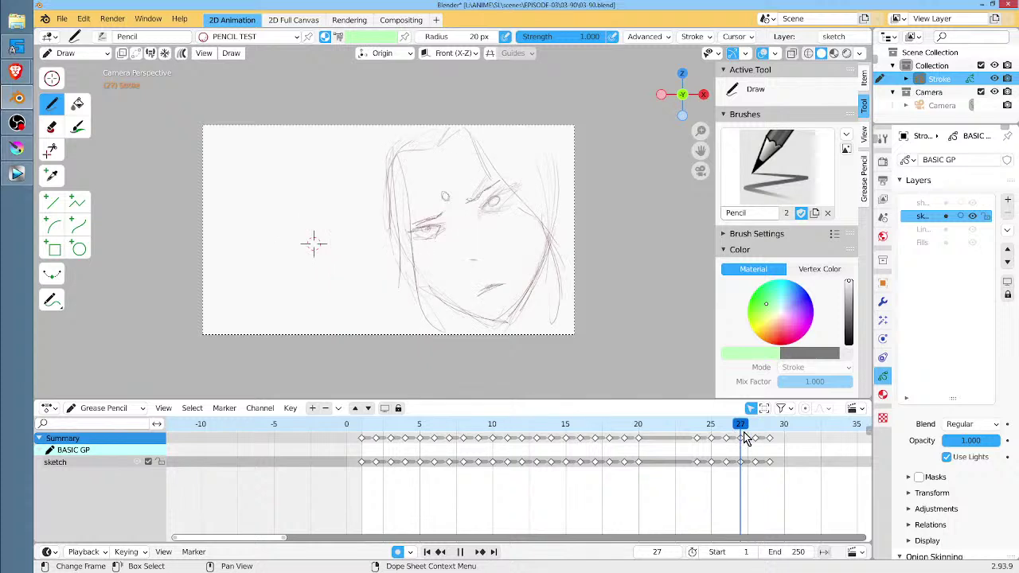
key(space)
click(742, 461)
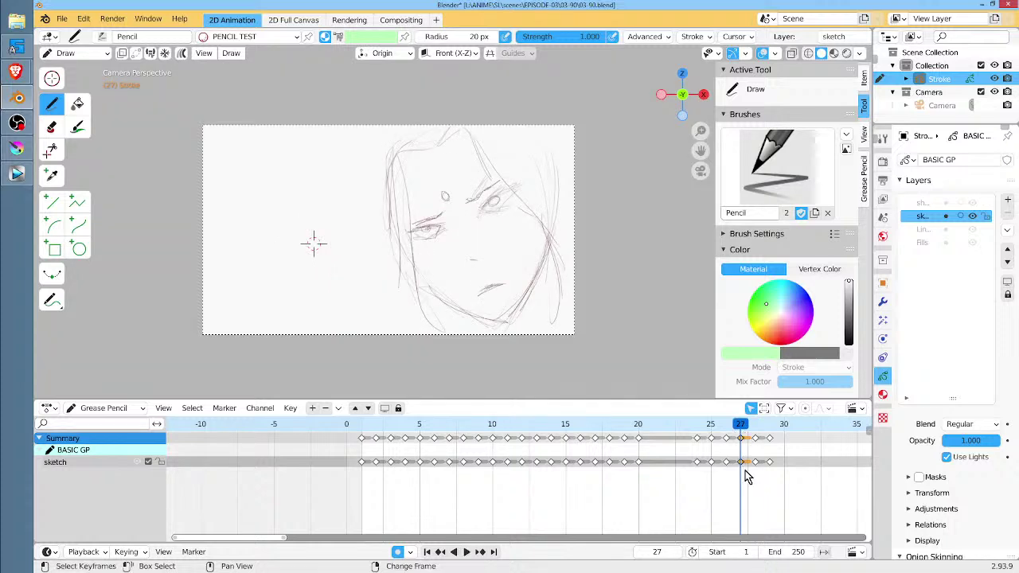
key(g)
click(793, 469)
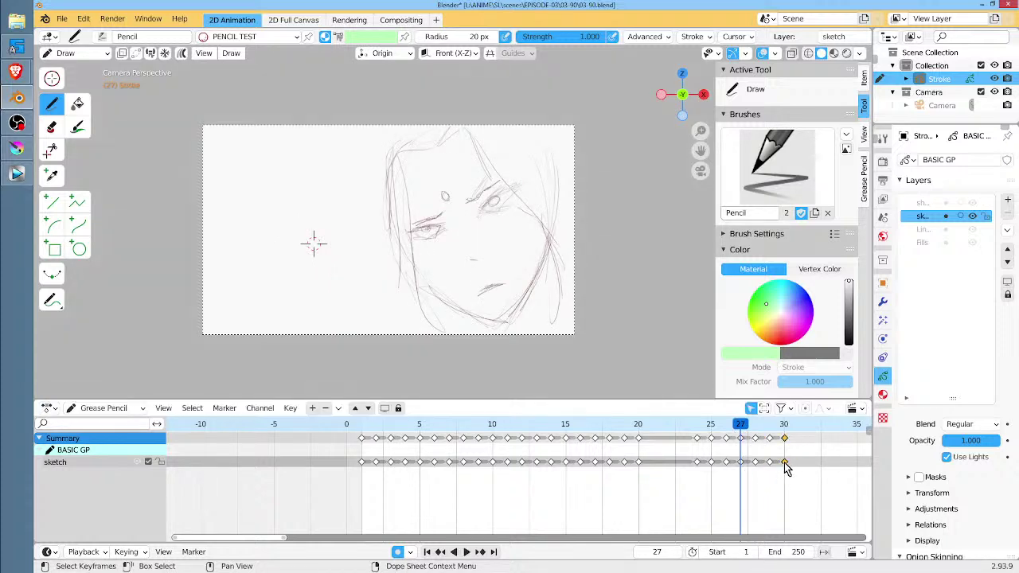
click(782, 423)
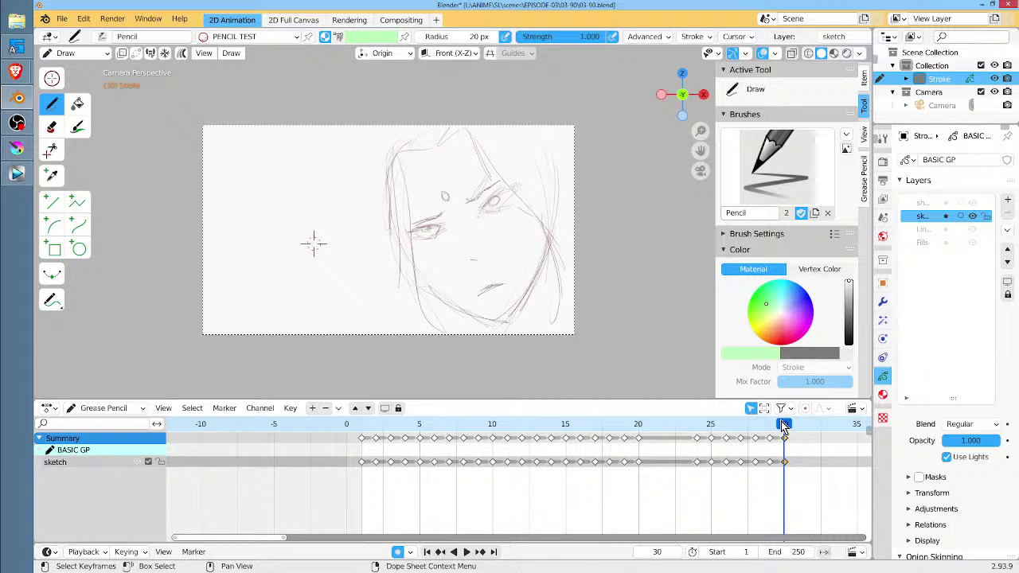
Narrow the eyes of the close-up face at frame 30 with the Grab sculpt brush.
scroll(452, 231, up, 3)
key(ctrl+Tab)
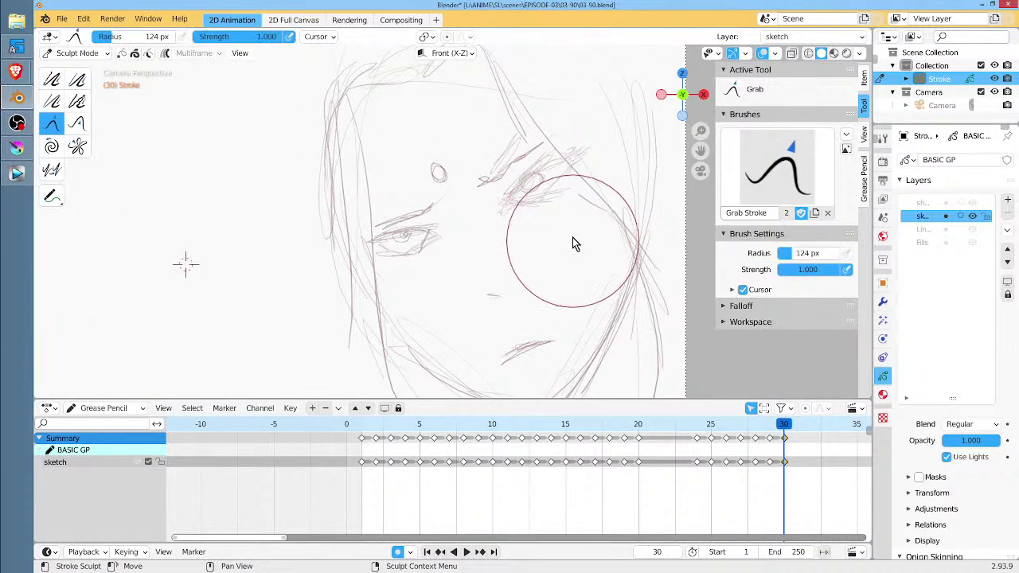
mouse_move(561, 234)
mouse_down()
mouse_move(550, 221)
mouse_move(555, 230)
mouse_move(516, 232)
mouse_up()
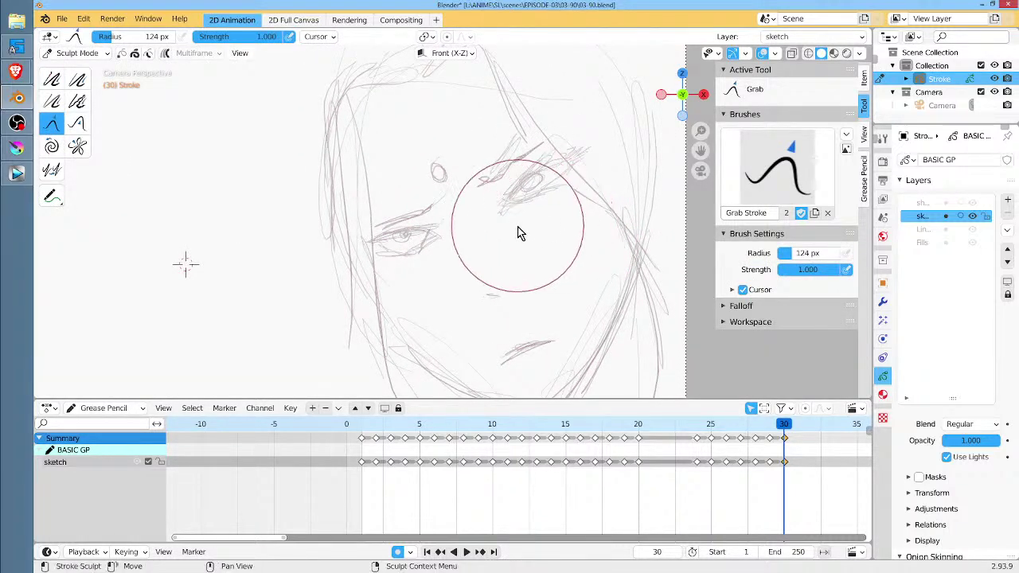
drag(449, 260, 417, 287)
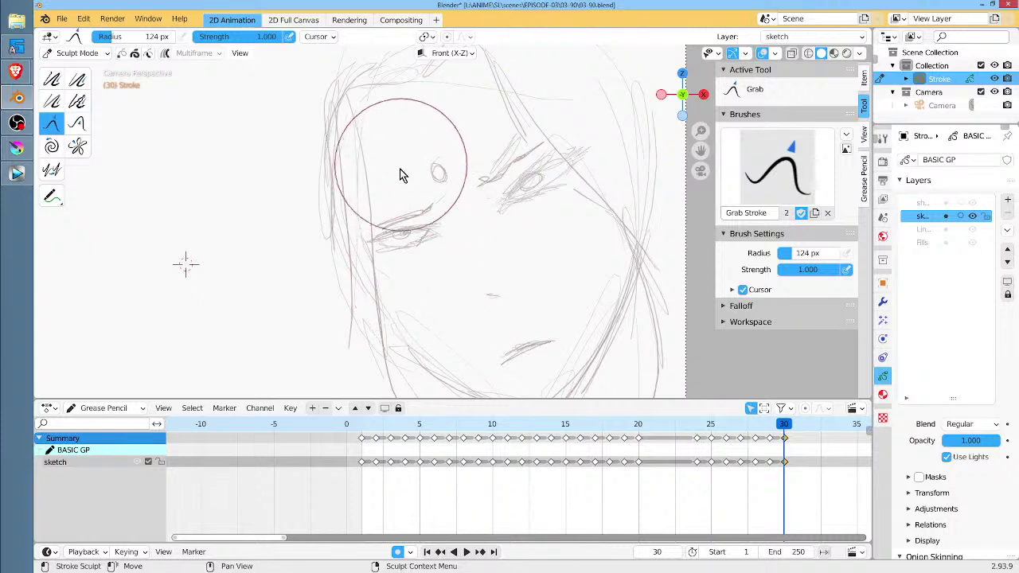
mouse_move(400, 173)
mouse_down()
mouse_move(406, 199)
mouse_move(420, 200)
mouse_move(488, 164)
mouse_move(557, 212)
mouse_up()
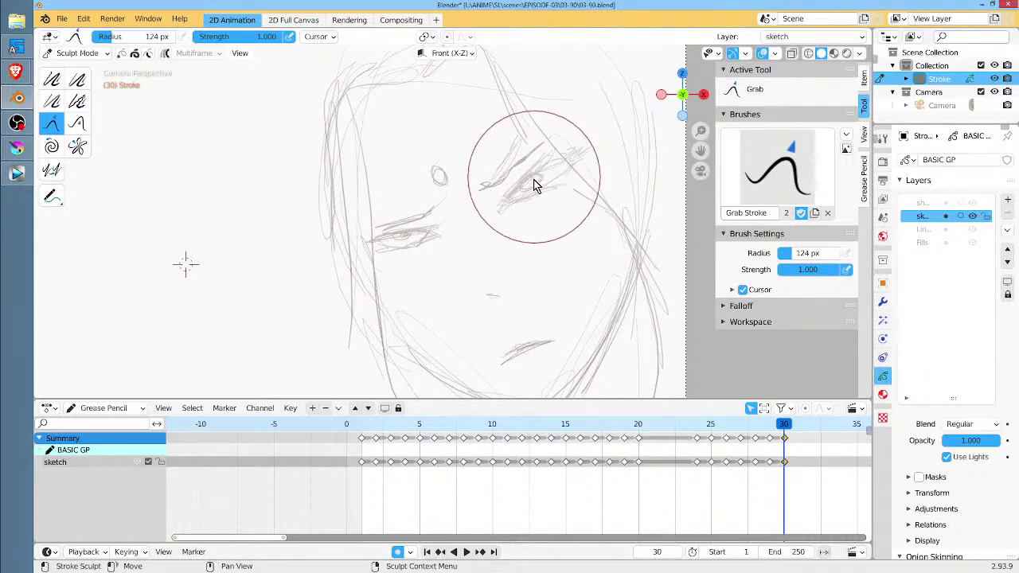
Redraw the eyes and eyebrows of the close-up face at frame 30 with darker pencil strokes.
key(ctrl+Tab)
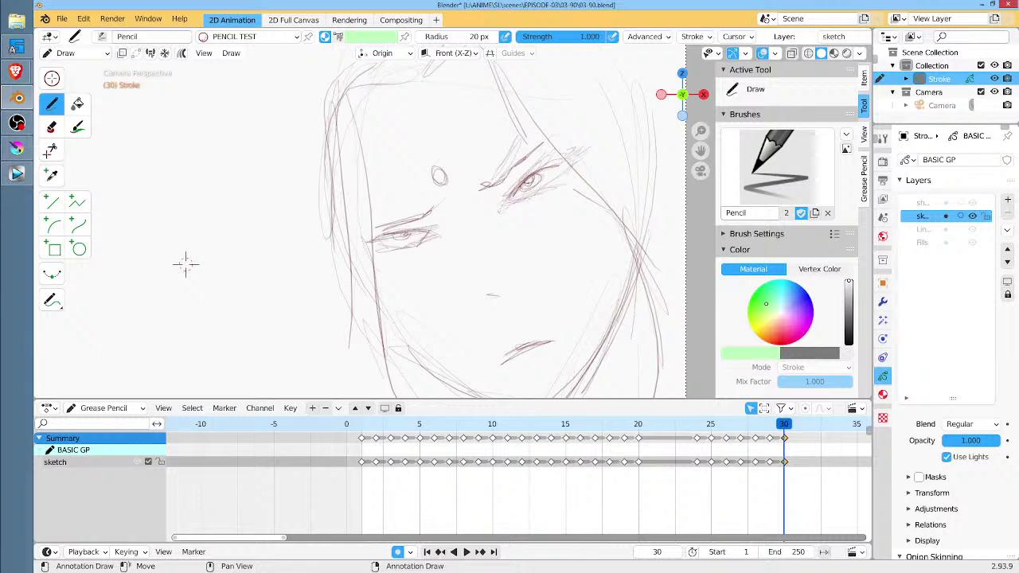
drag(378, 242, 427, 232)
drag(383, 241, 396, 235)
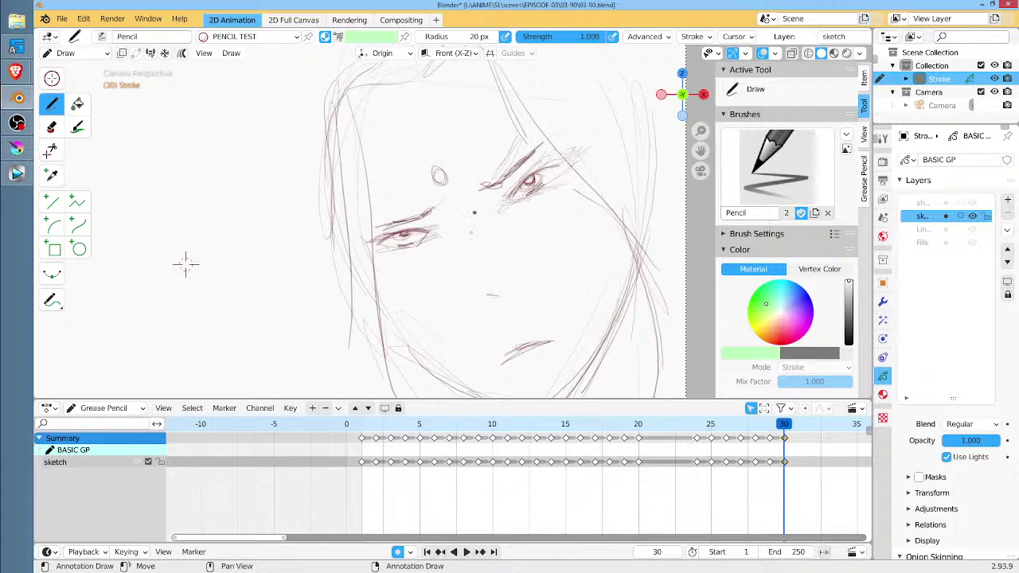
scroll(466, 158, down, 3)
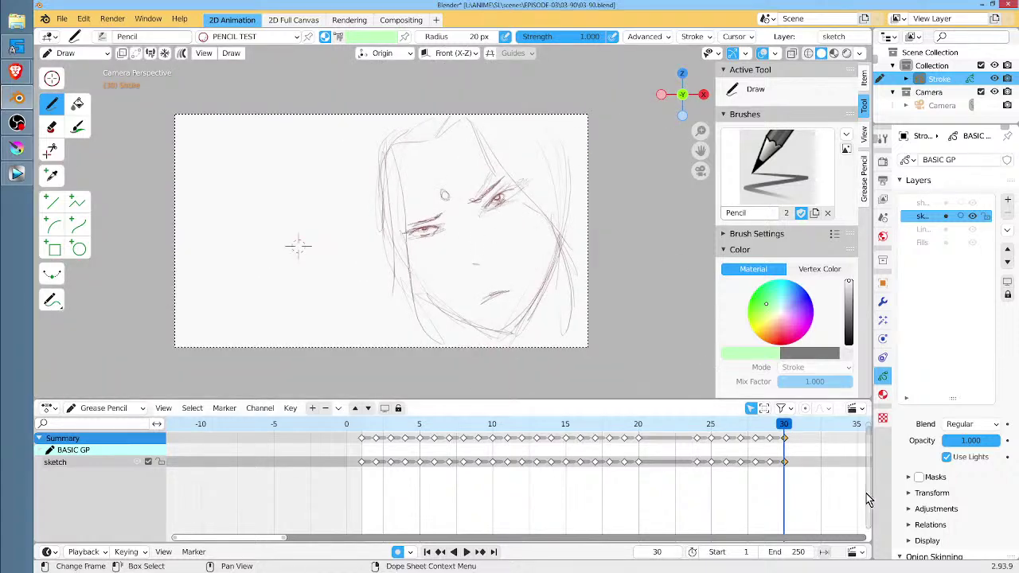
Add long hair strands beside the close-up face at frame 27 and save the file.
key(shift+ctrl+space)
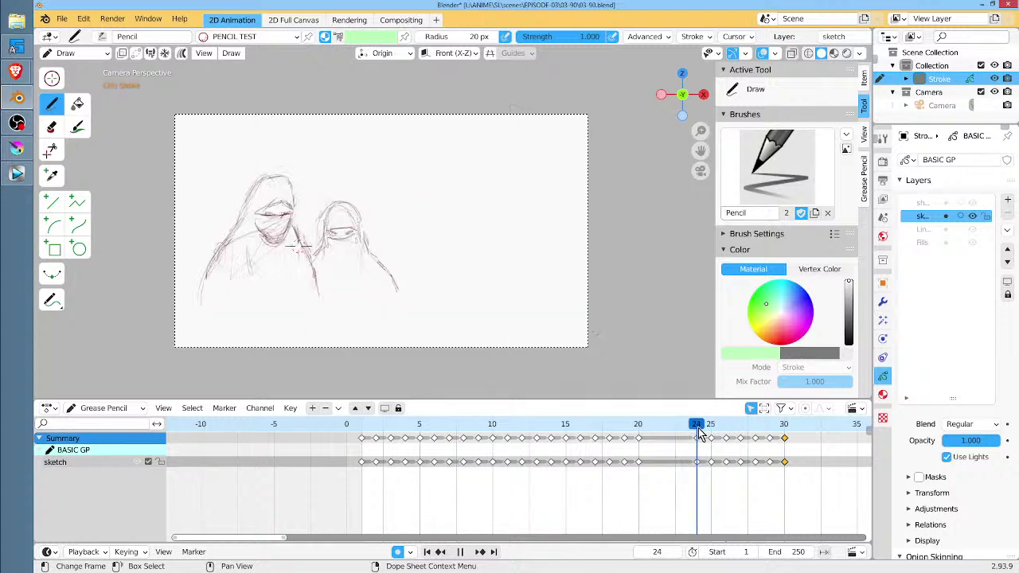
key(space)
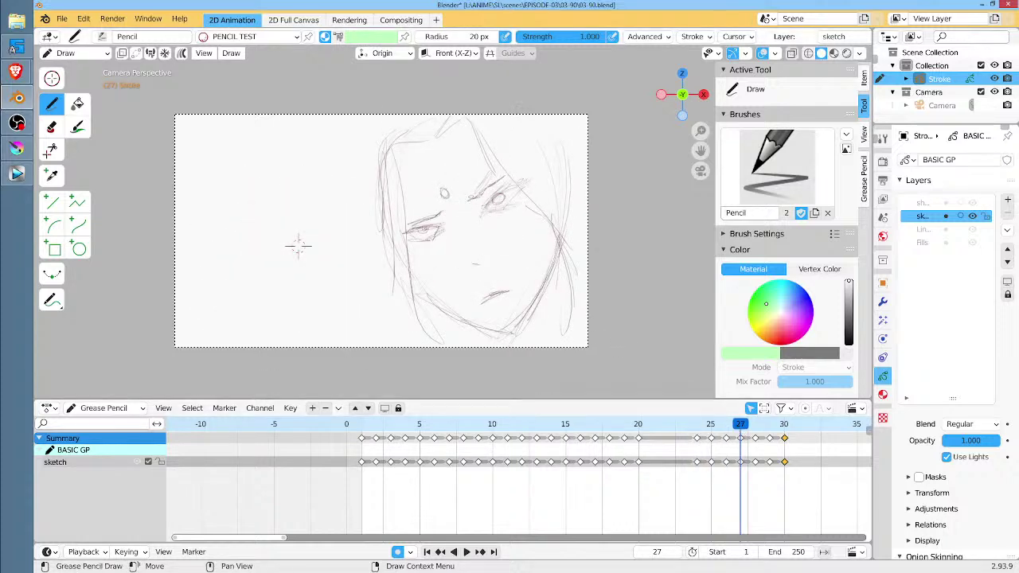
drag(363, 159, 359, 337)
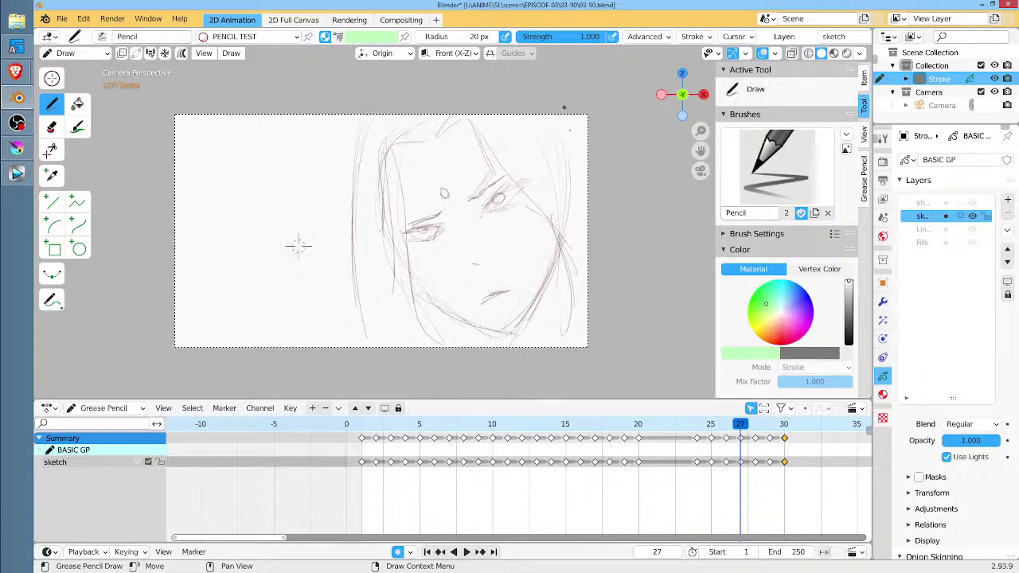
key(ctrl+s)
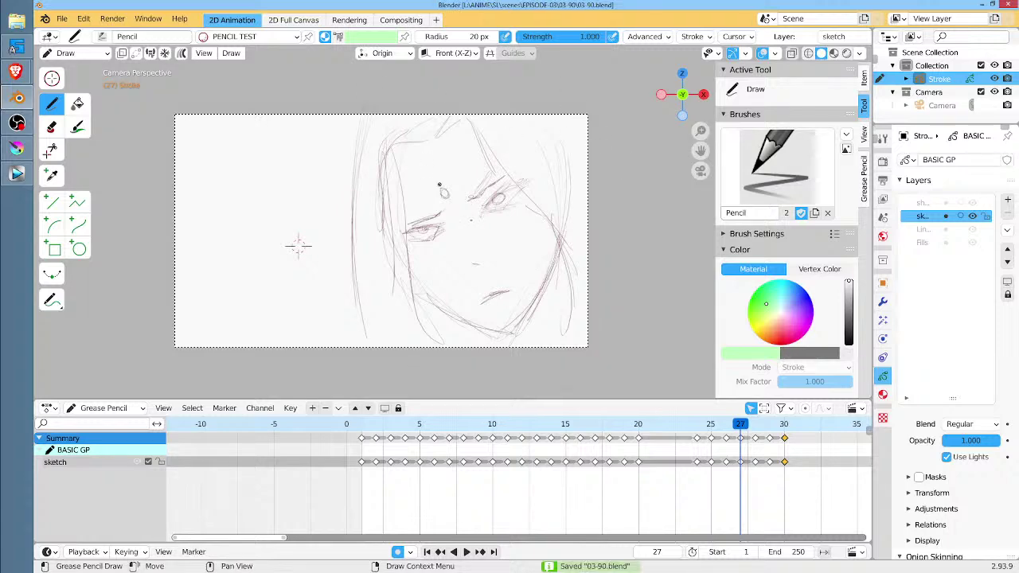
Draw matching long hair strands beside the close-up face at frame 30.
mouse_move(743, 426)
mouse_down()
mouse_move(646, 440)
mouse_move(280, 407)
mouse_move(567, 466)
mouse_move(780, 477)
mouse_up()
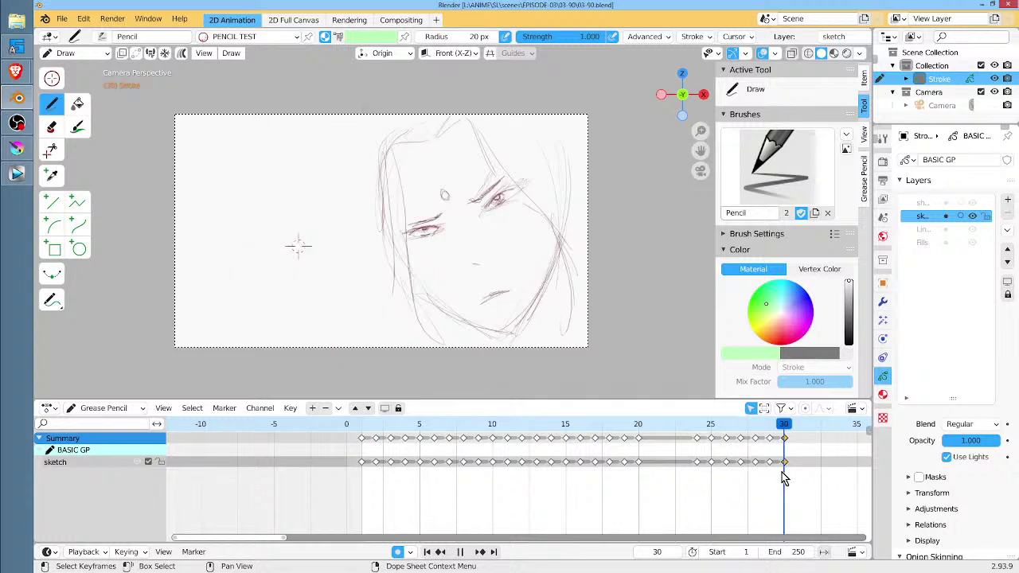
middle_drag(782, 473, 673, 495)
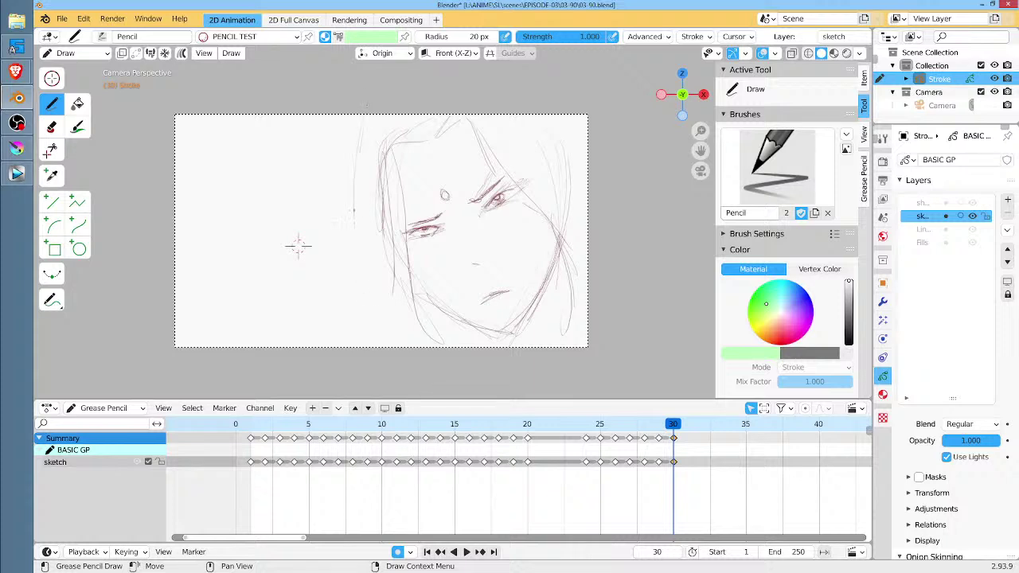
drag(356, 151, 363, 315)
drag(365, 128, 367, 311)
mouse_move(363, 173)
mouse_down()
mouse_move(372, 330)
mouse_move(351, 296)
mouse_move(361, 317)
mouse_up()
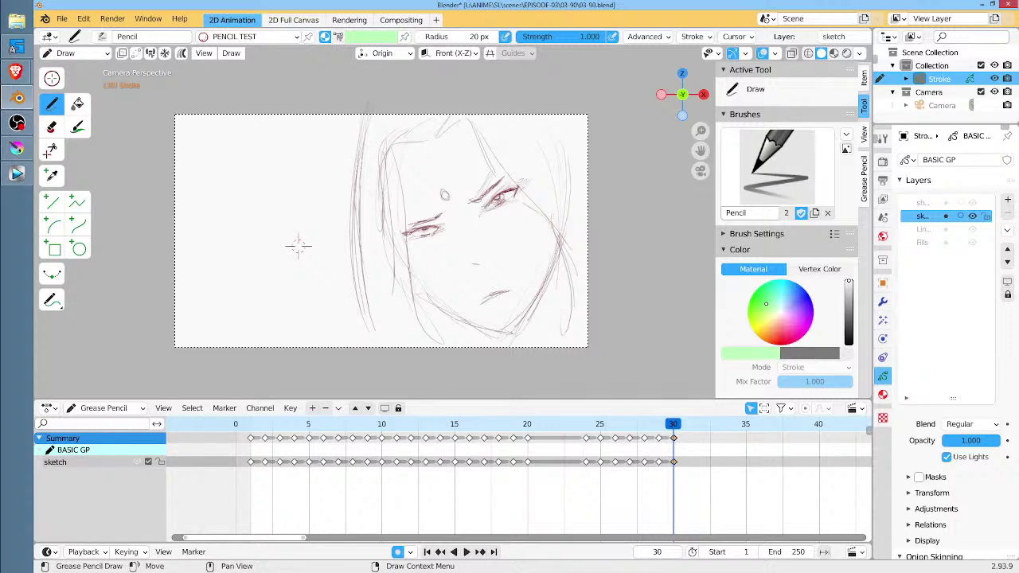
Darken the forehead mark and eye details of the face at frame 30, and save the file.
mouse_move(673, 426)
mouse_down()
mouse_move(614, 426)
mouse_move(689, 430)
mouse_move(673, 426)
mouse_up()
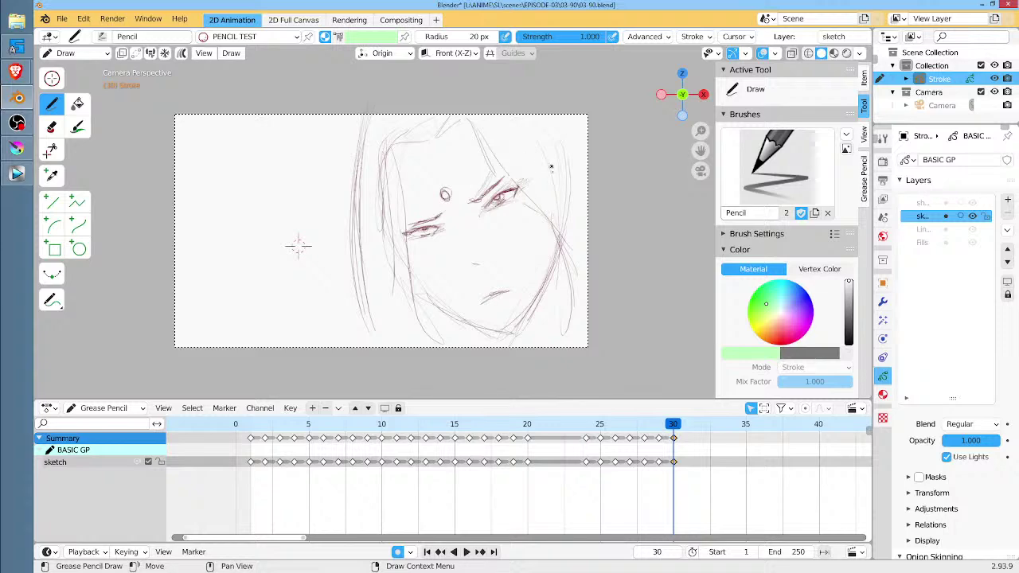
scroll(299, 246, up, 4)
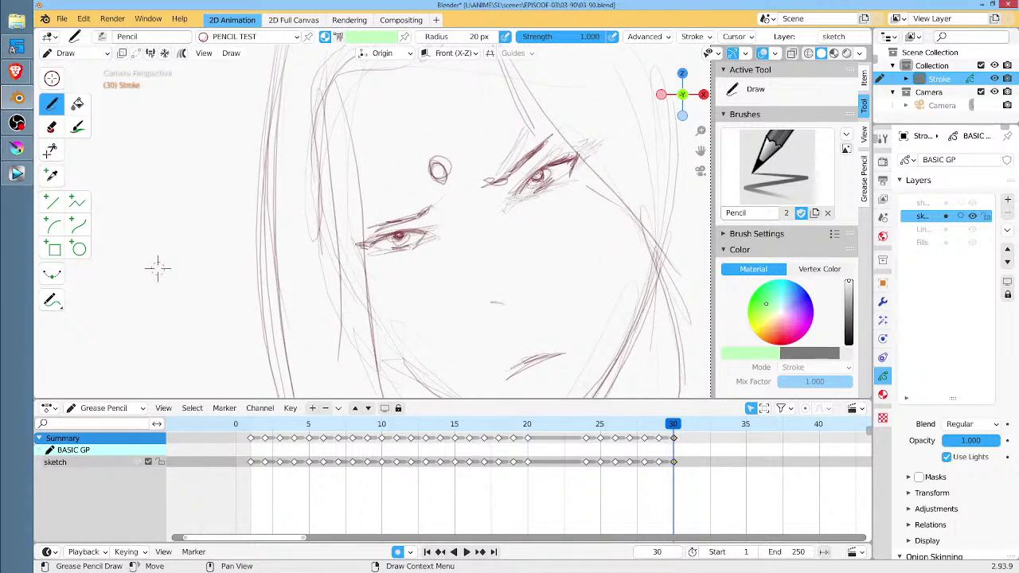
key(Home)
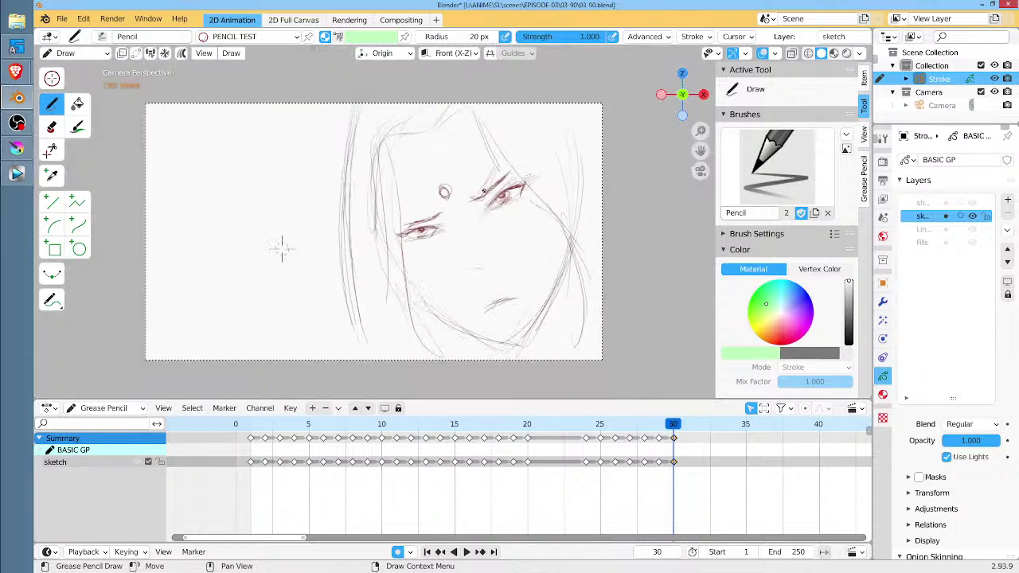
key(ctrl+s)
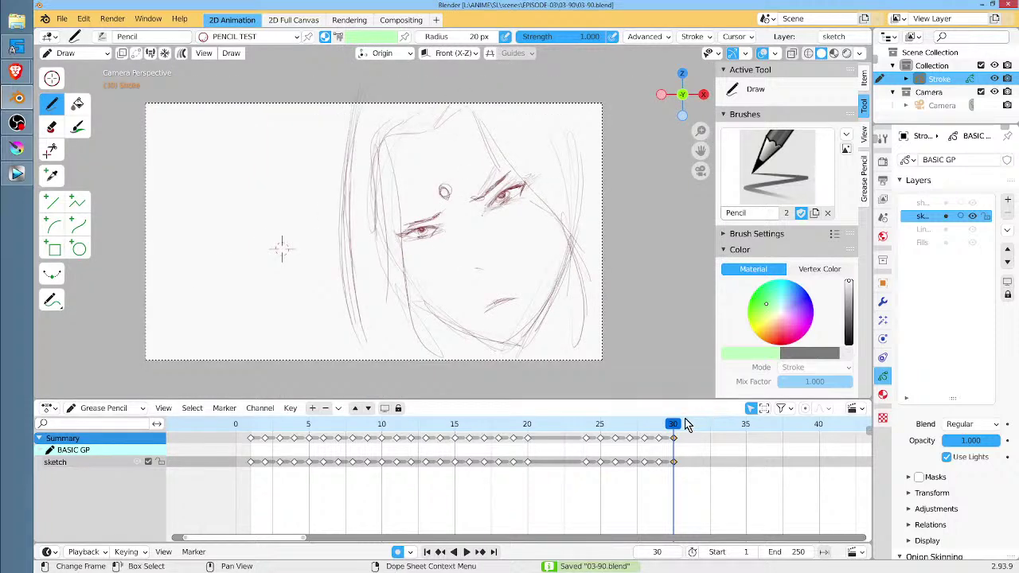
Switch to the screenplay in the browser and read the villager and soldier dialogue after "CUT TO OUTSIDE".
click(17, 74)
click(98, 140)
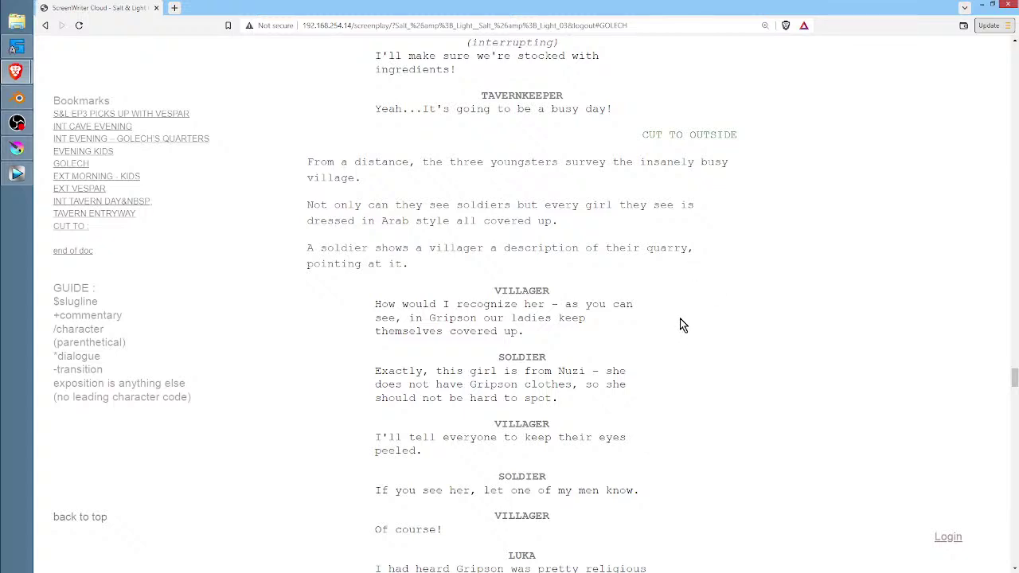
scroll(674, 290, up, 3)
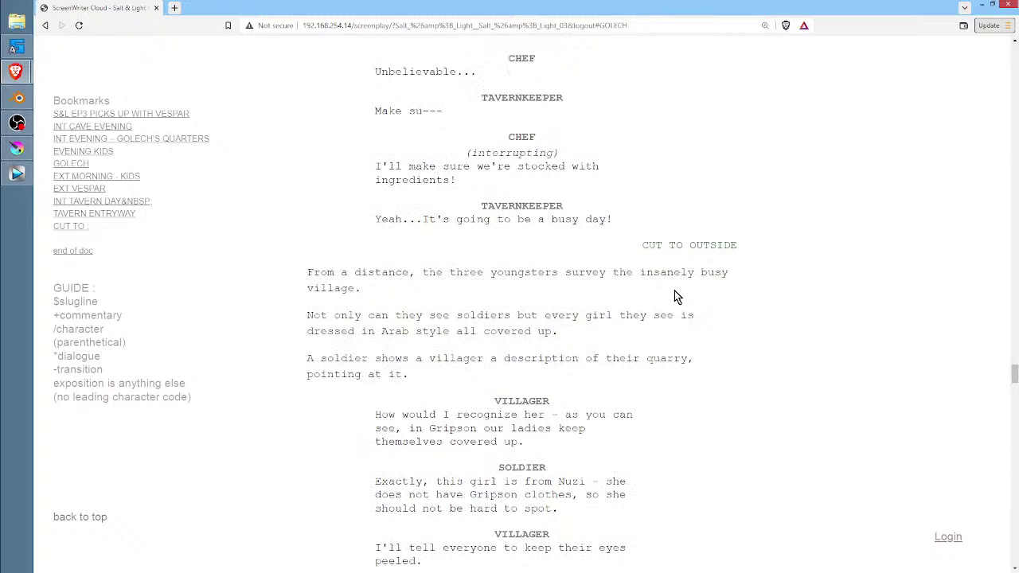
scroll(610, 289, down, 2)
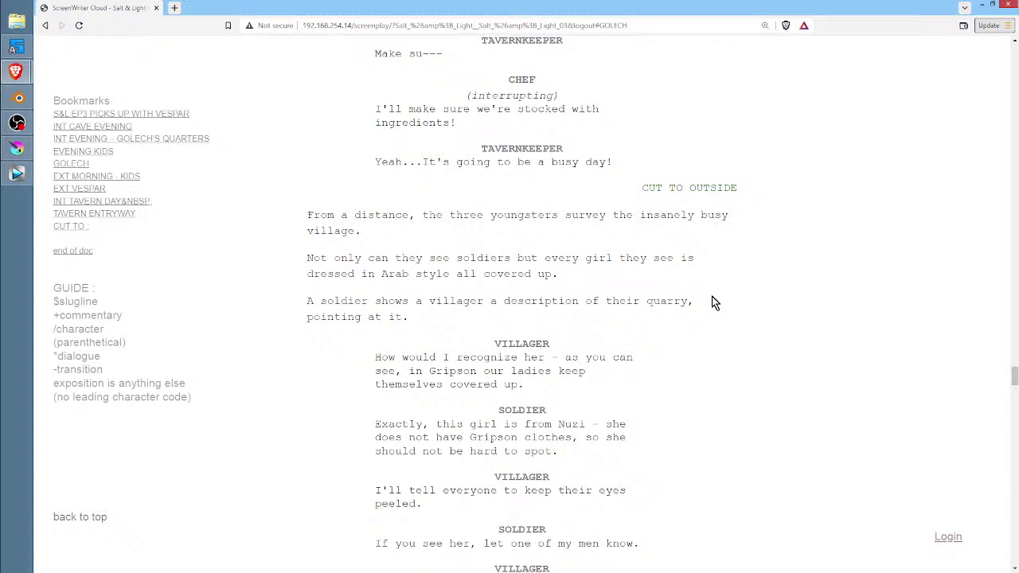
scroll(711, 296, down, 2)
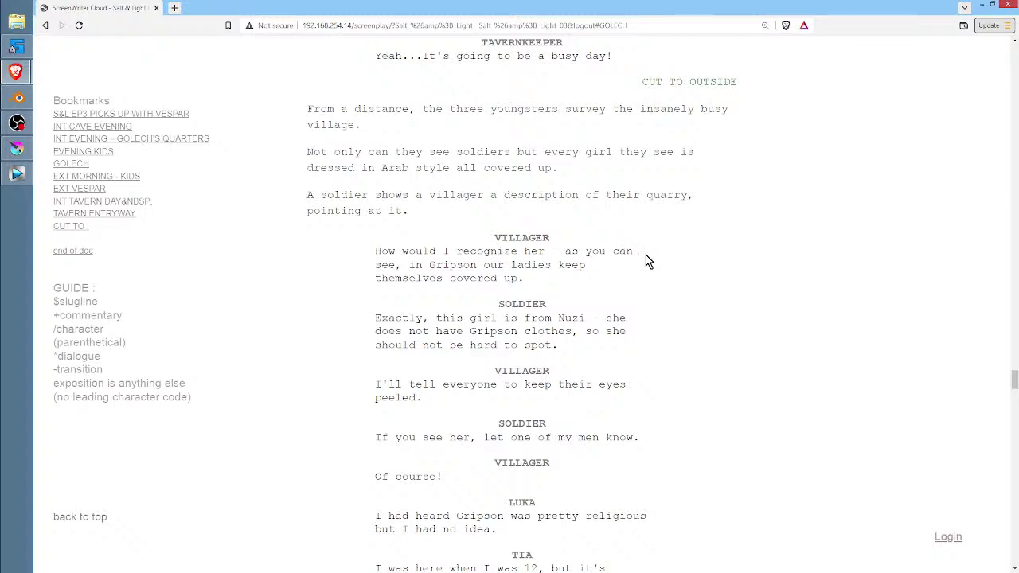
drag(375, 251, 655, 528)
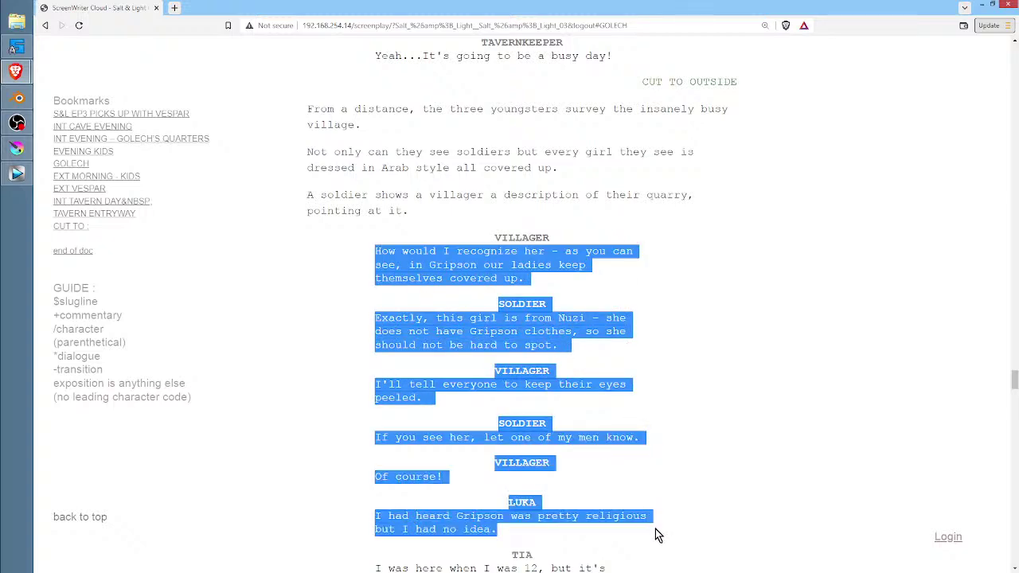
click(650, 337)
drag(565, 348, 376, 321)
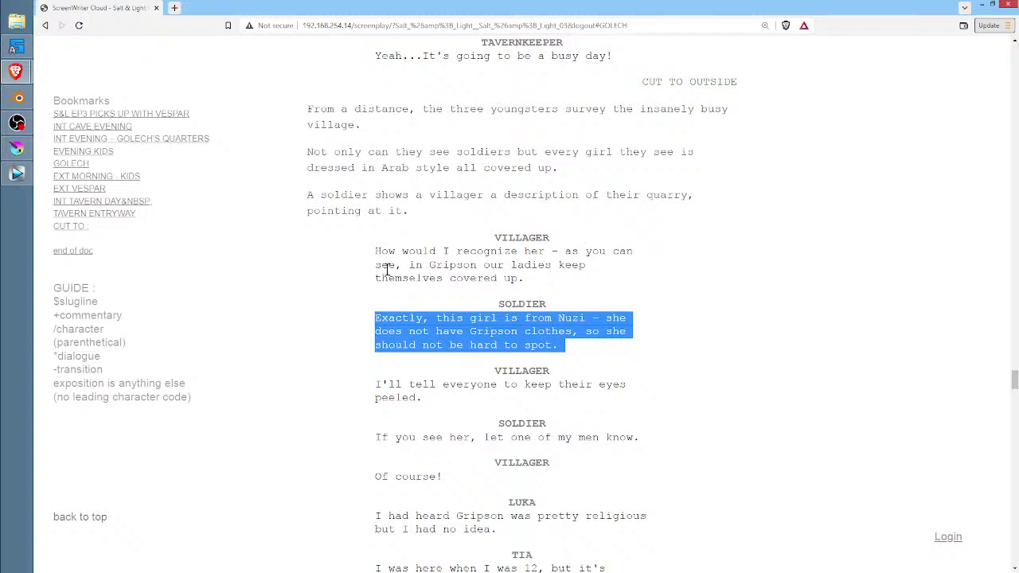
click(519, 278)
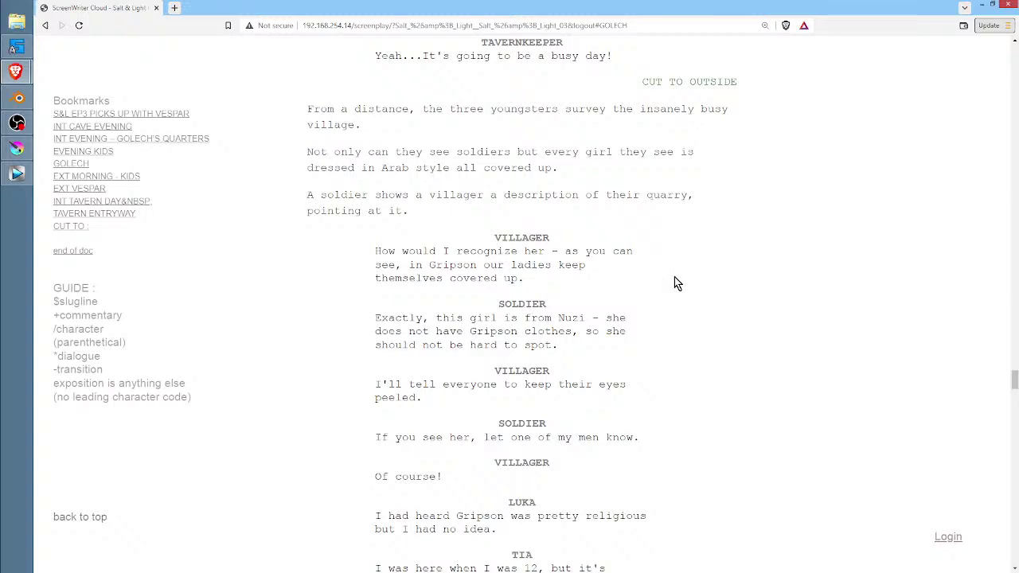
Reread the villager's question about recognizing the girl and the soldier's reply, and switch back to Blender.
drag(567, 347, 383, 253)
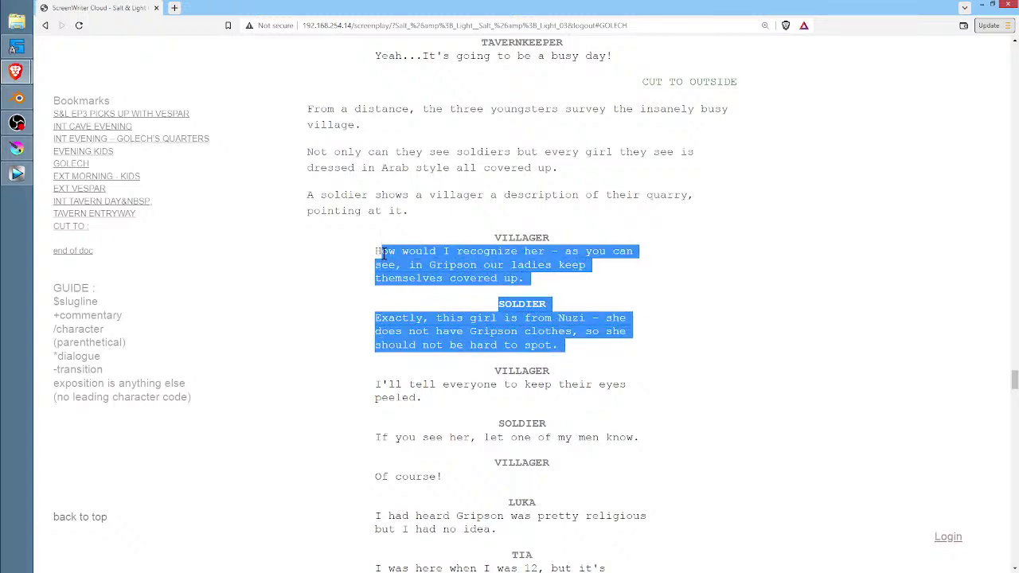
click(699, 316)
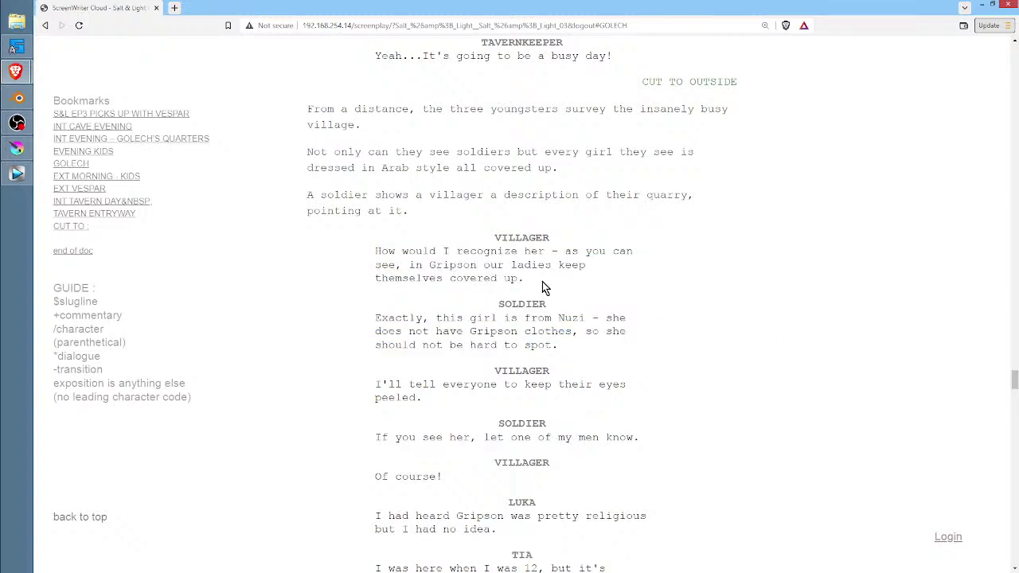
click(29, 101)
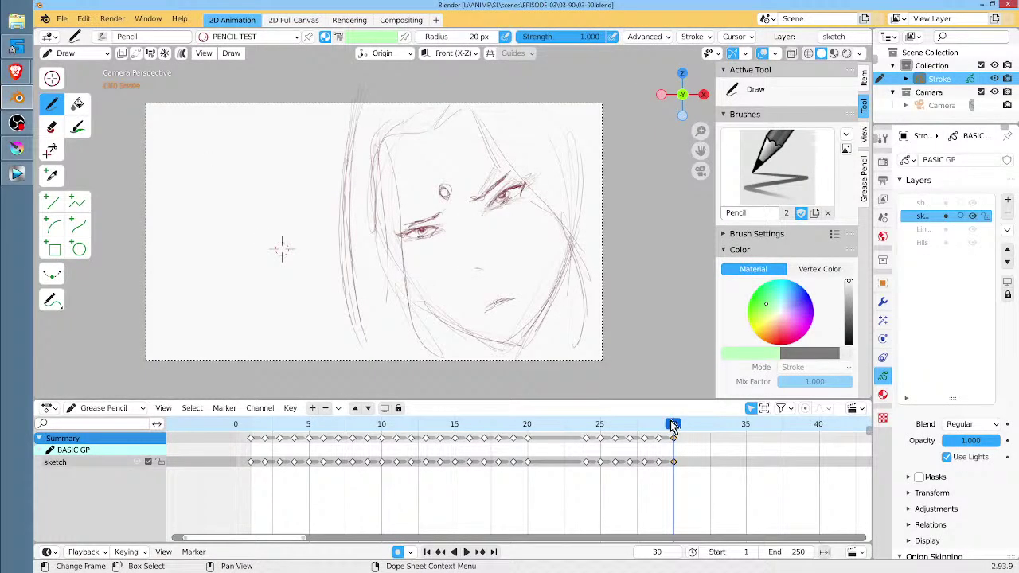
Sketch the oval head and neck of a third figure beside the two veiled figures at frame 24.
mouse_move(672, 425)
mouse_down()
mouse_move(572, 424)
mouse_move(586, 423)
mouse_up()
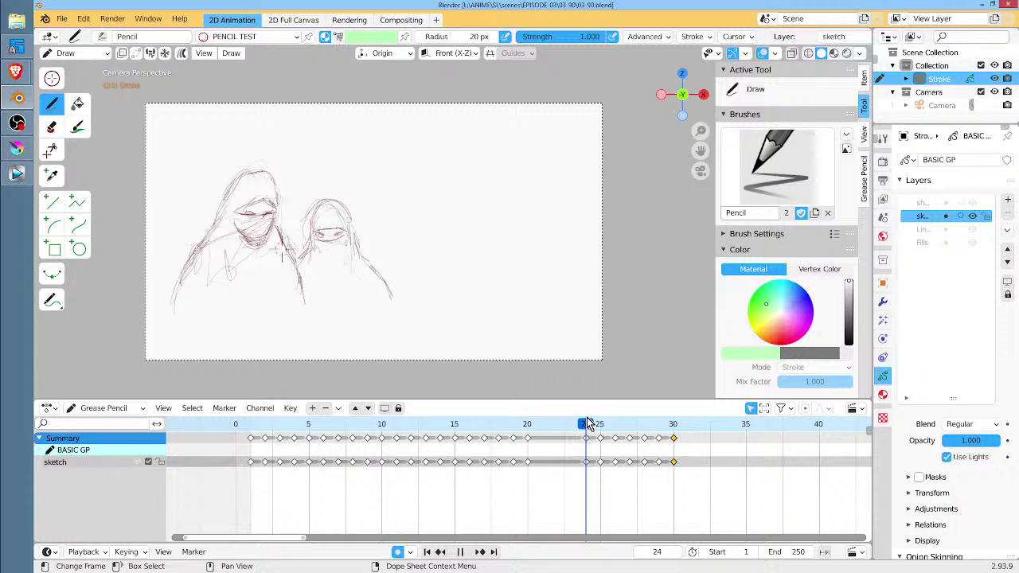
click(598, 424)
key(Escape)
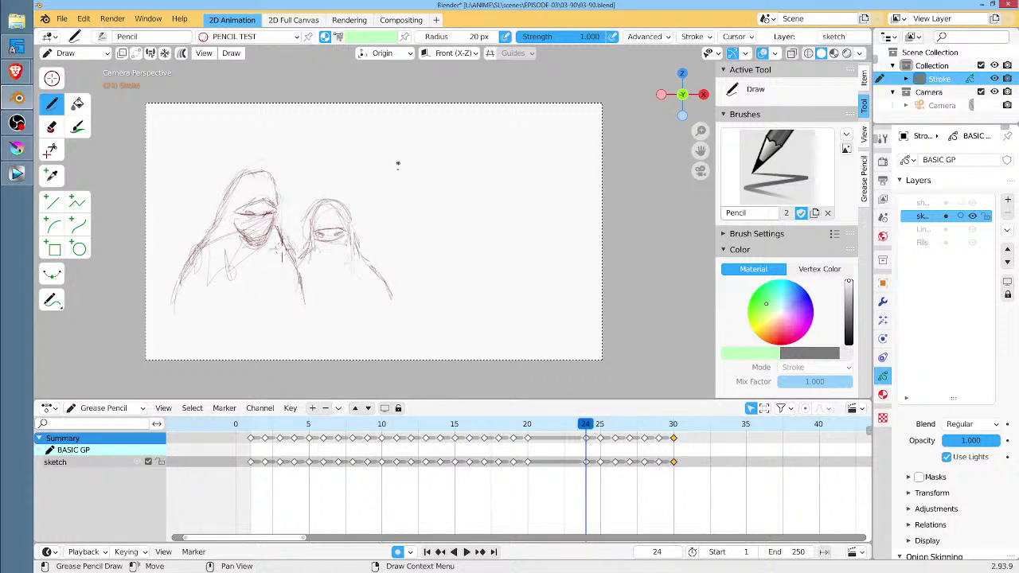
mouse_move(393, 165)
mouse_down()
mouse_move(407, 190)
mouse_move(413, 147)
mouse_move(390, 159)
mouse_move(401, 215)
mouse_up()
mouse_move(408, 197)
mouse_down()
mouse_move(410, 223)
mouse_move(387, 221)
mouse_move(416, 225)
mouse_up()
drag(420, 207, 430, 228)
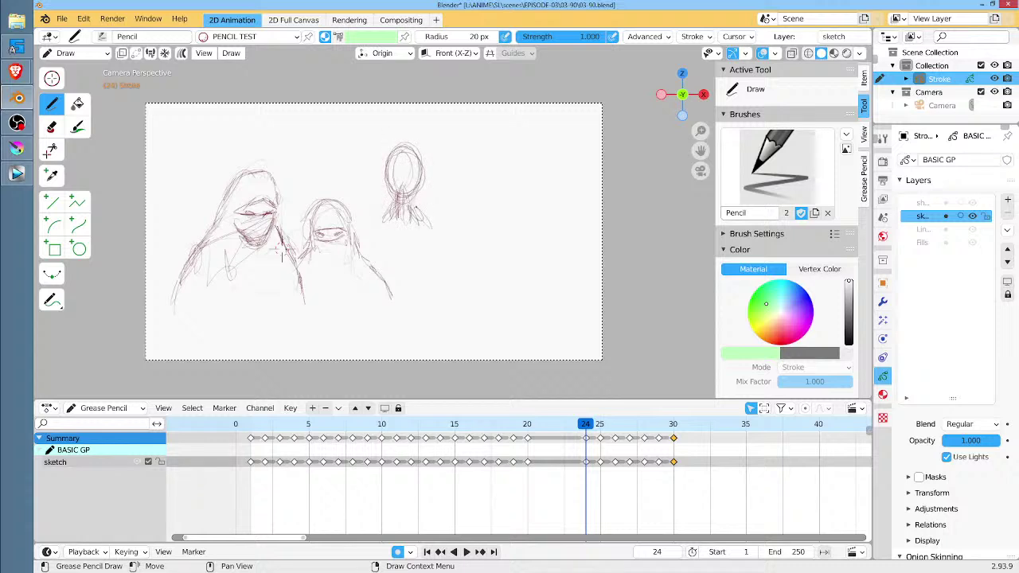
Add a pointed head covering, sloping shoulders and simple facial lines to the third figure at frame 24.
drag(414, 187, 419, 215)
mouse_move(390, 153)
mouse_down()
mouse_move(427, 159)
mouse_move(382, 183)
mouse_move(421, 199)
mouse_up()
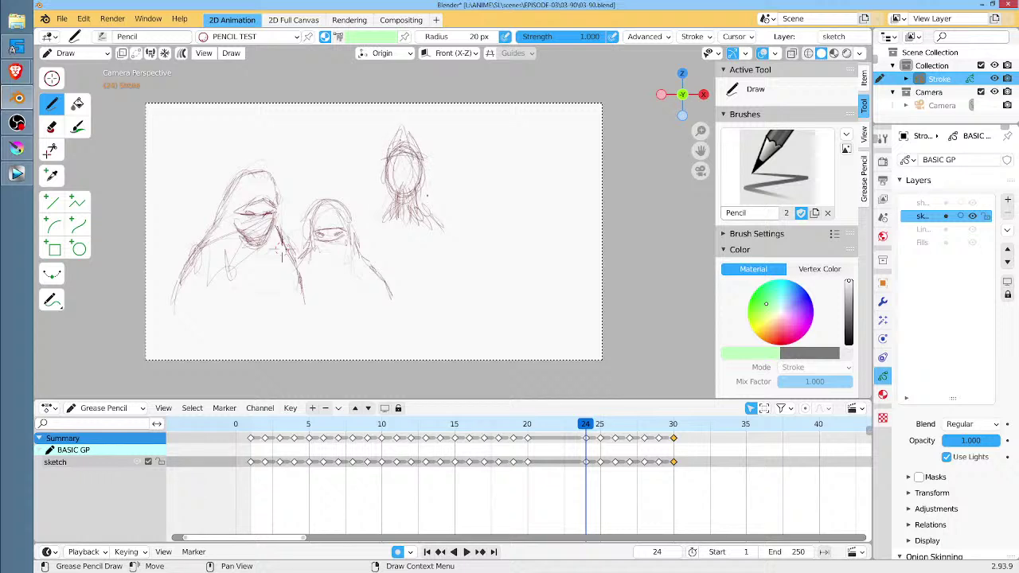
mouse_move(368, 237)
mouse_down()
mouse_move(379, 217)
mouse_move(362, 243)
mouse_up()
mouse_move(393, 167)
mouse_down()
mouse_move(415, 169)
mouse_move(409, 195)
mouse_up()
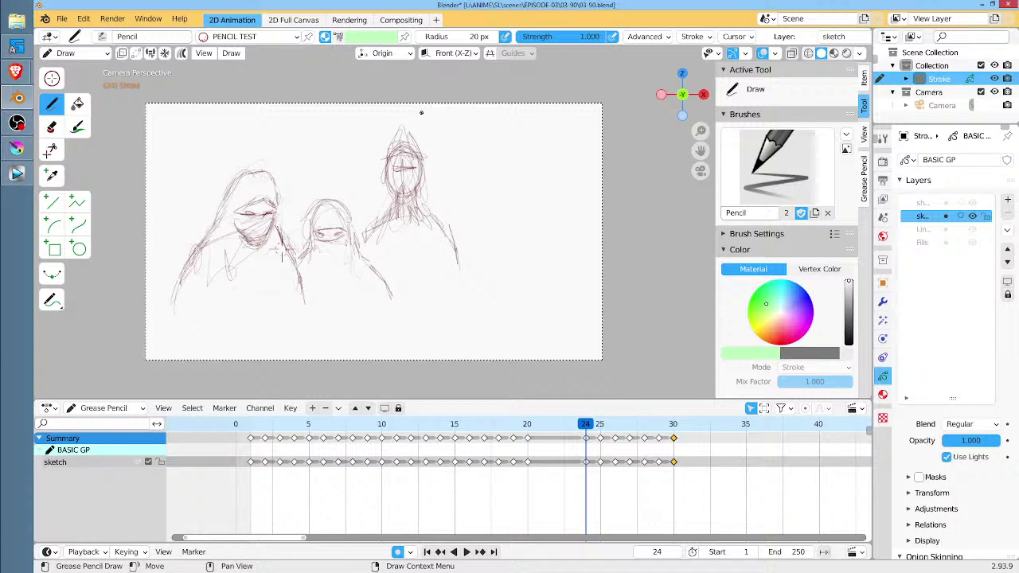
Copy the third figure's strokes from frame 24 into frame 25, enlarge them, and shift them about 0.7 m away from the veiled pair.
key(Tab)
mouse_move(417, 111)
mouse_down()
mouse_move(378, 173)
mouse_move(489, 240)
mouse_move(483, 230)
mouse_up()
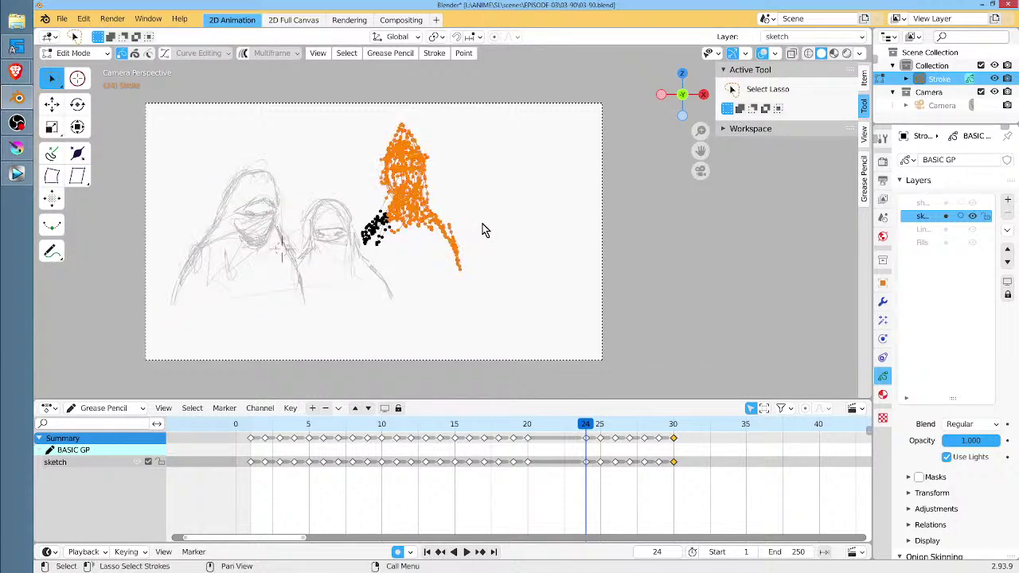
key(ctrl+l)
click(595, 426)
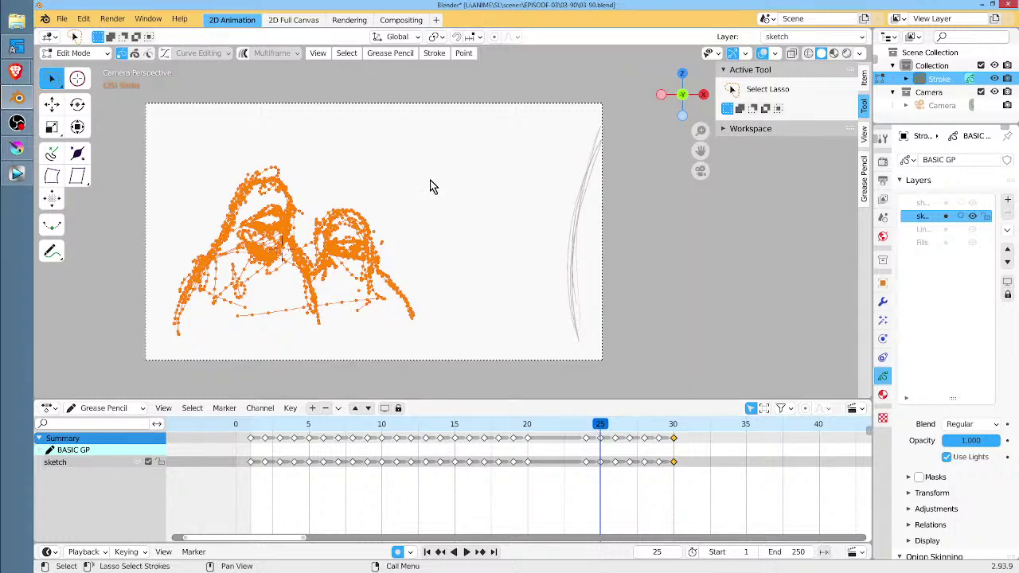
key(ctrl+v)
key(s)
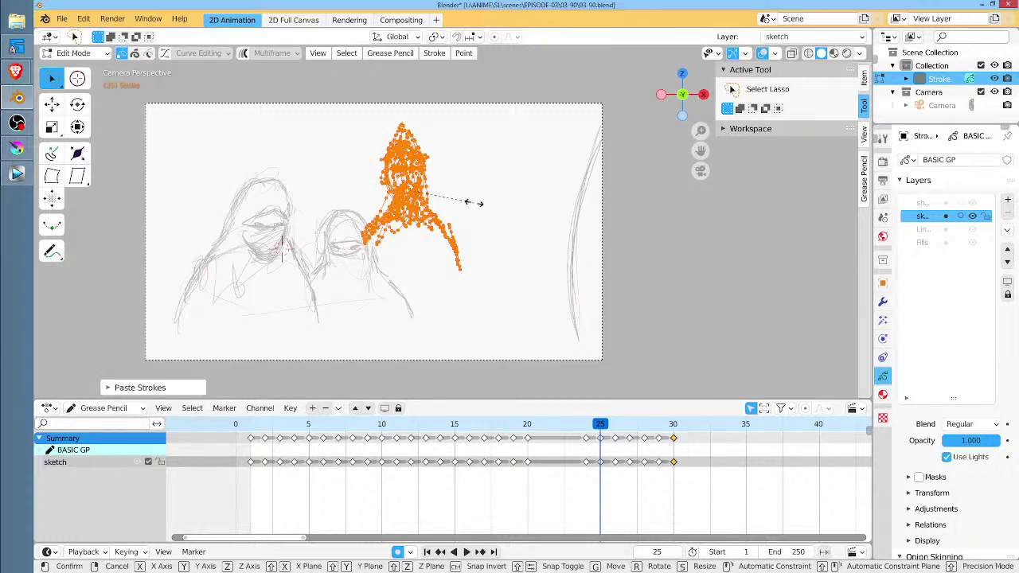
click(494, 205)
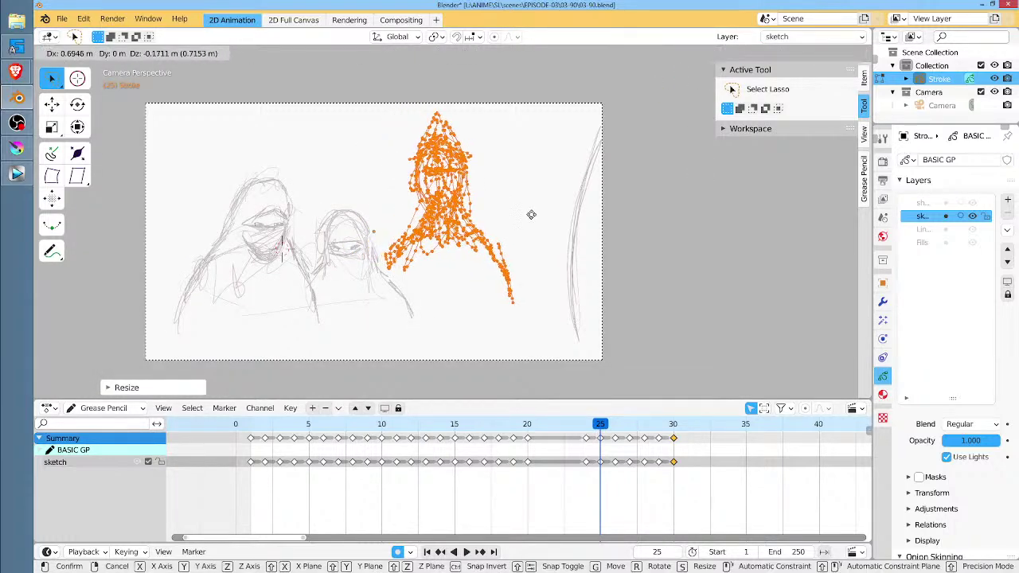
click(532, 219)
Paste the copied figure into frame 26, scale it to about 1.57, and move it about 1.16 m to the veiled pair's right.
drag(600, 428, 613, 427)
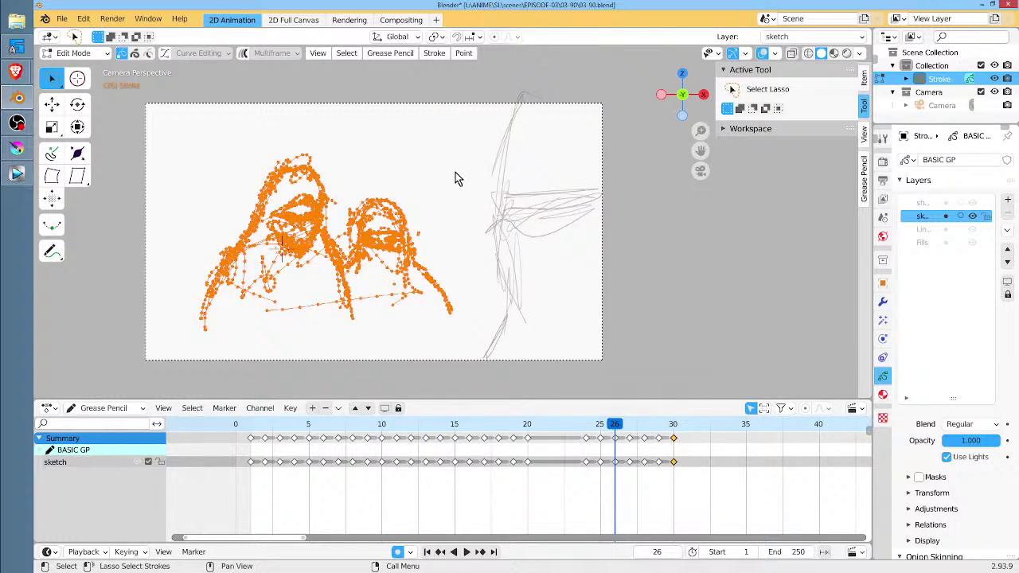
key(ctrl)
key(ctrl+z)
key(ctrl+v)
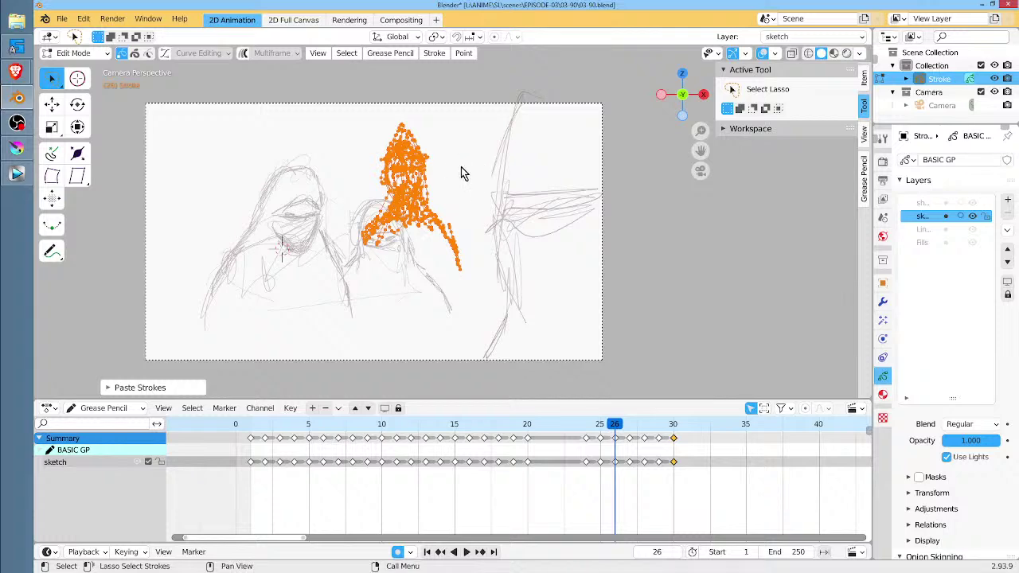
key(s)
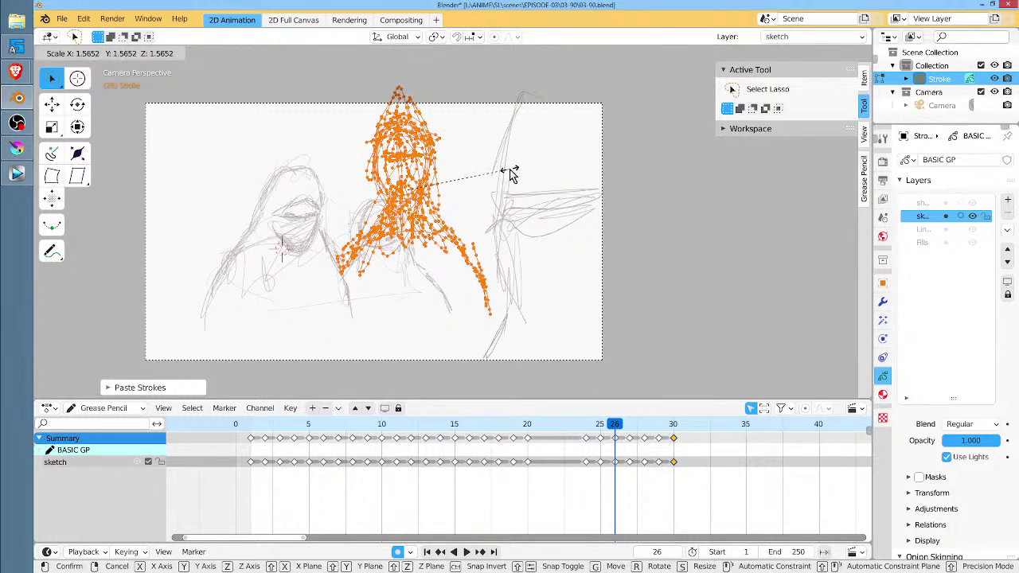
click(510, 173)
key(g)
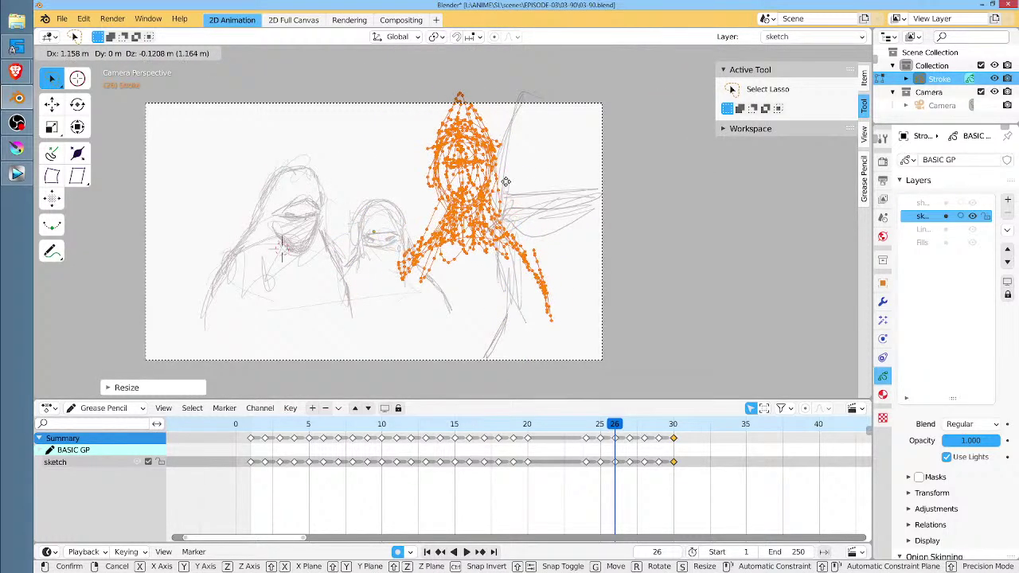
click(506, 181)
click(531, 194)
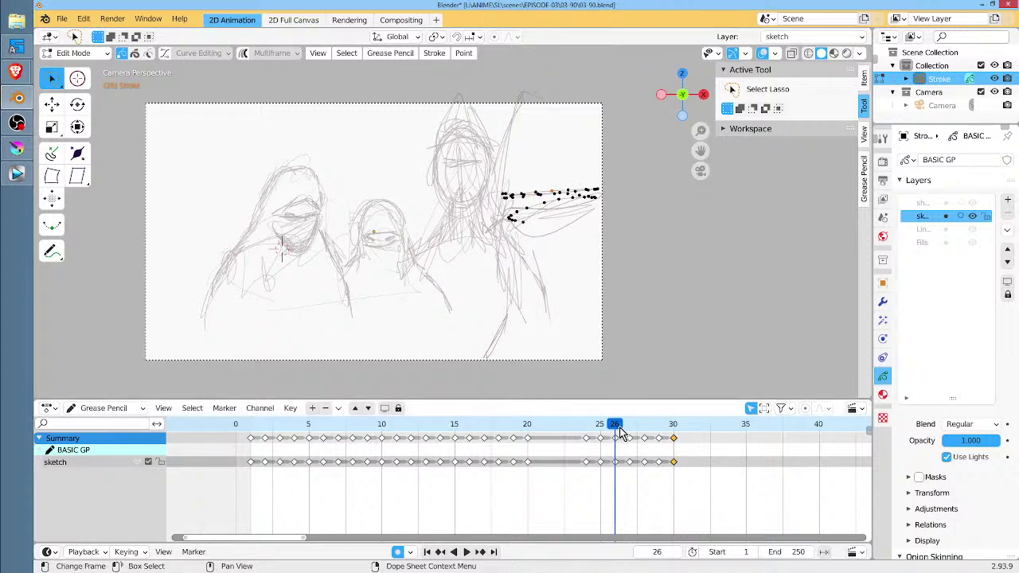
Move the helmeted soldier and the portrait he holds further left at frame 28, widening the gap to the onlookers.
key(space)
mouse_move(628, 430)
mouse_down()
mouse_move(568, 430)
mouse_move(645, 444)
mouse_move(613, 440)
mouse_move(643, 443)
mouse_move(657, 432)
mouse_move(630, 429)
mouse_move(645, 430)
mouse_up()
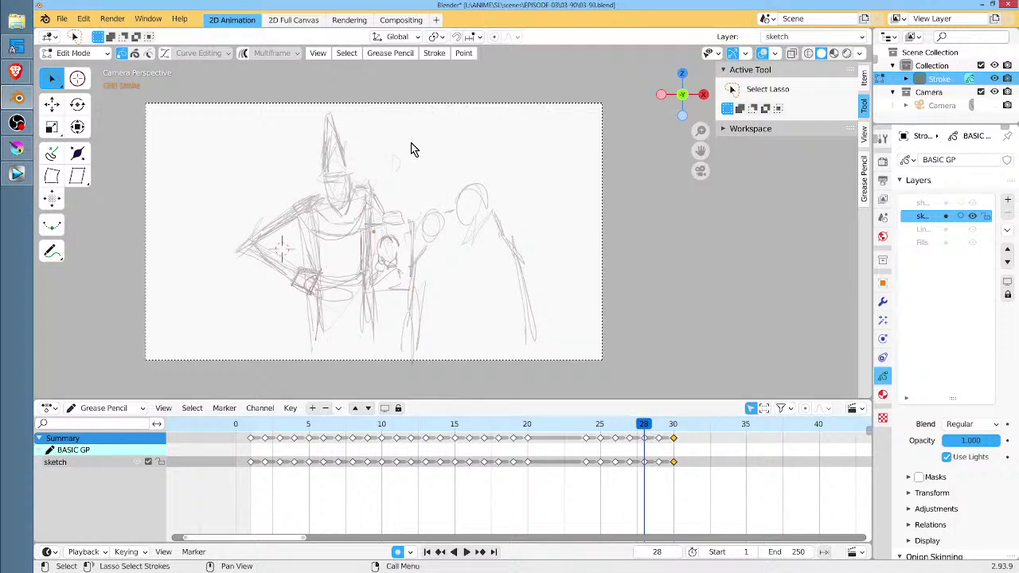
mouse_move(416, 104)
mouse_down()
mouse_move(223, 342)
mouse_move(391, 246)
mouse_move(424, 184)
mouse_up()
key(ctrl+l)
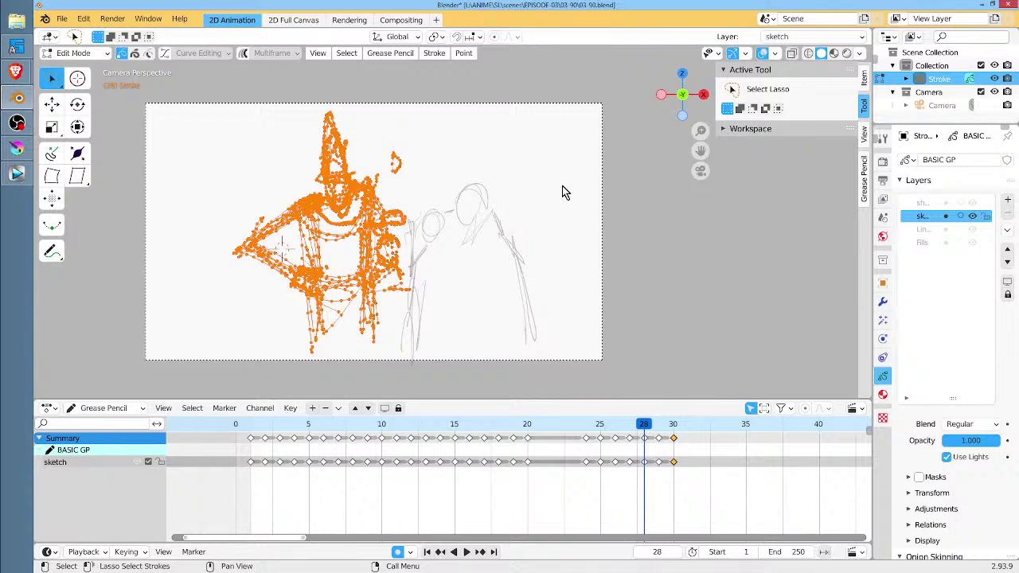
key(g)
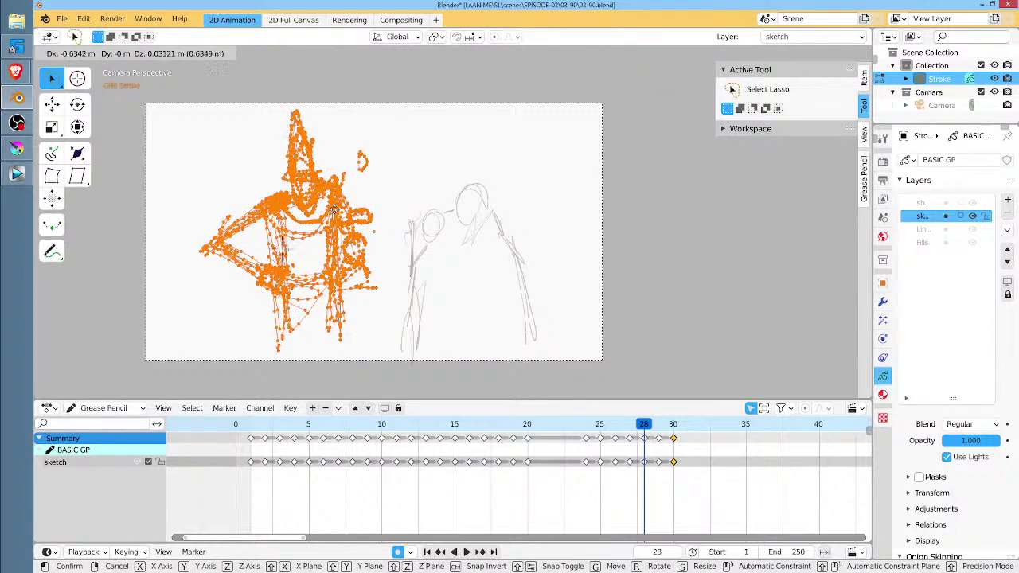
click(145, 214)
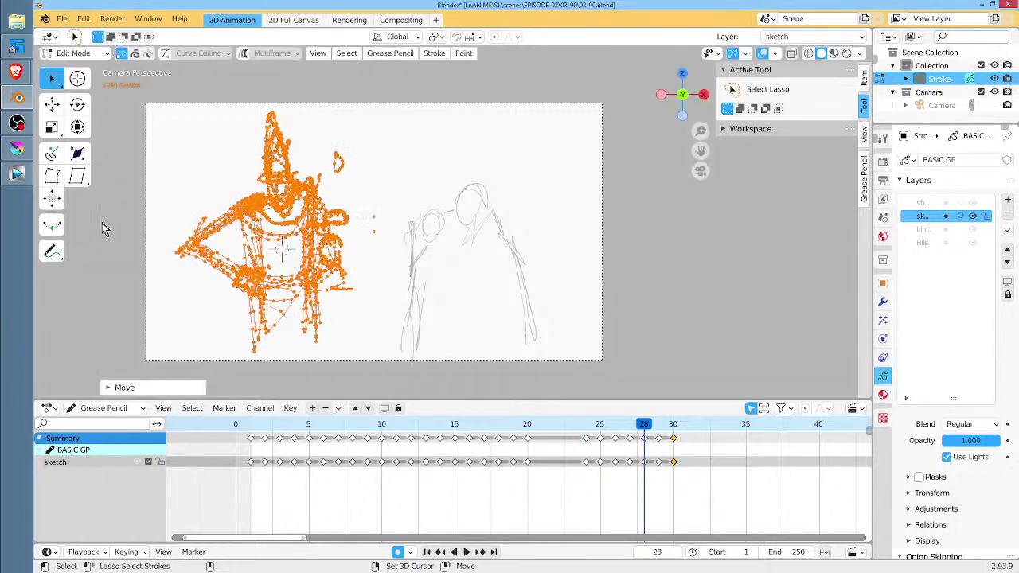
Move the two onlookers at frame 28 further right, away from the soldier.
click(516, 179)
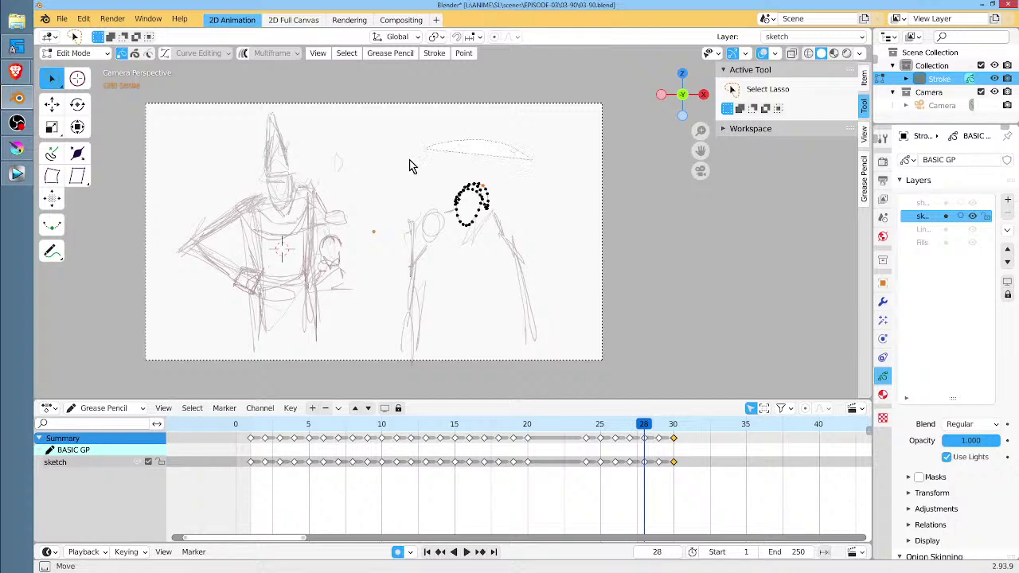
mouse_move(411, 164)
mouse_down()
mouse_move(579, 262)
mouse_move(528, 292)
mouse_up()
key(g)
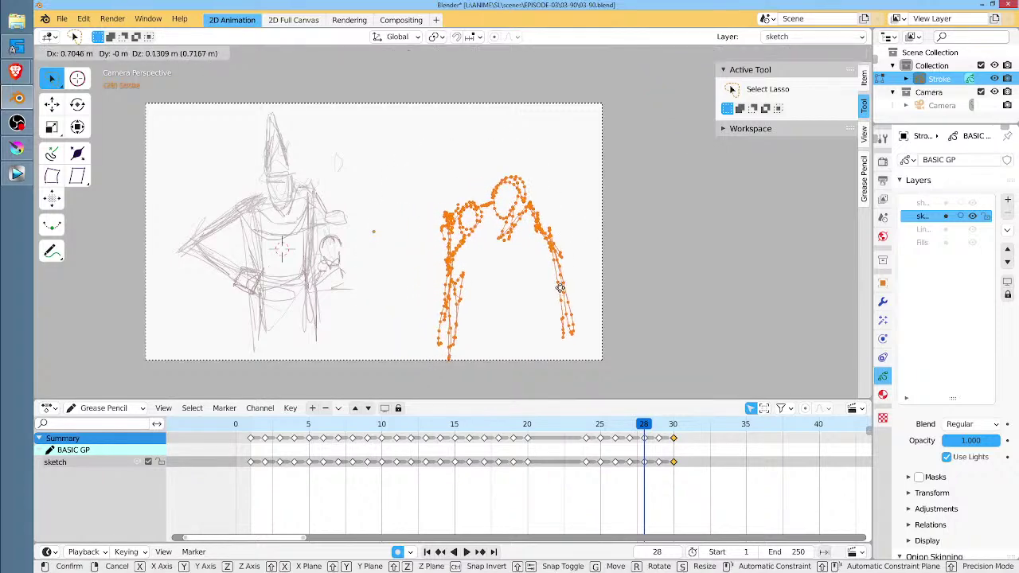
click(573, 292)
Draw a standing figure with an oval head, shoulders and long robe between the soldier and the onlookers at frame 28.
key(ctrl+Tab)
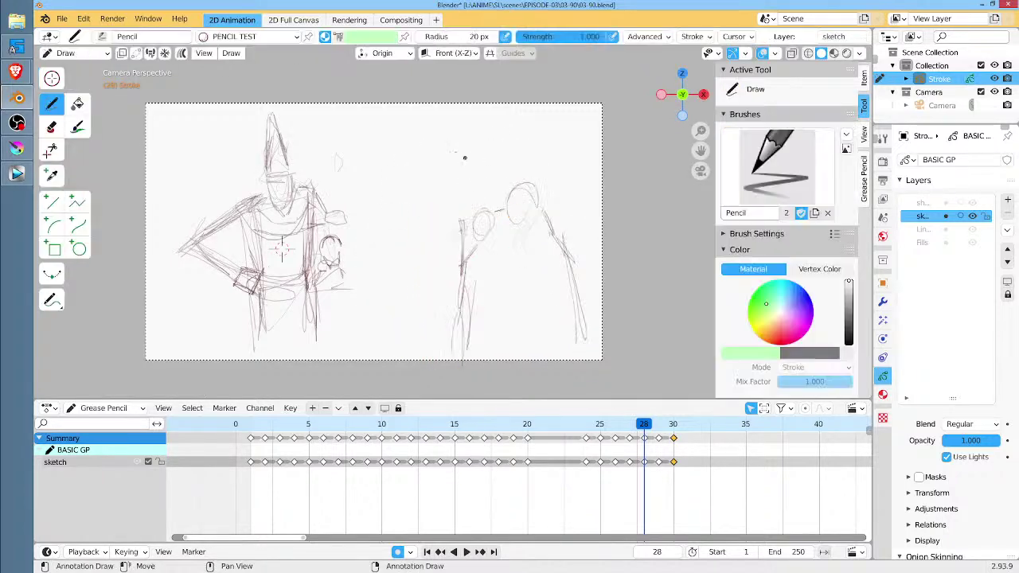
mouse_move(426, 160)
mouse_down()
mouse_move(413, 219)
mouse_move(459, 243)
mouse_move(398, 227)
mouse_move(379, 264)
mouse_move(373, 319)
mouse_up()
drag(465, 253, 462, 300)
drag(436, 279, 469, 317)
drag(398, 318, 396, 352)
drag(378, 307, 368, 351)
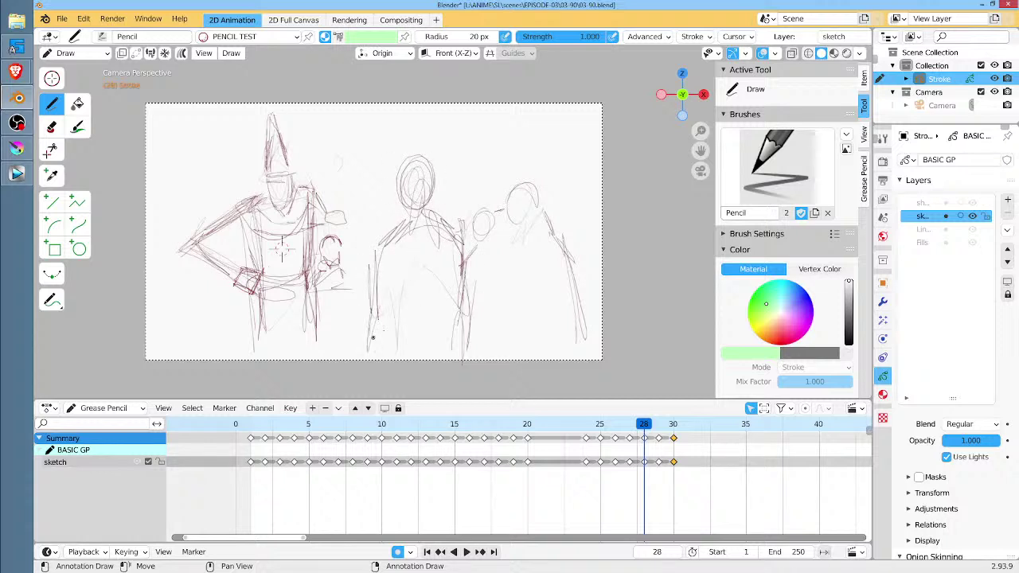
Sketch a third oval head with cross guidelines beside the "SHAKING HEADS" pair at frame 29, and save the file from frame 1.
drag(643, 422, 657, 425)
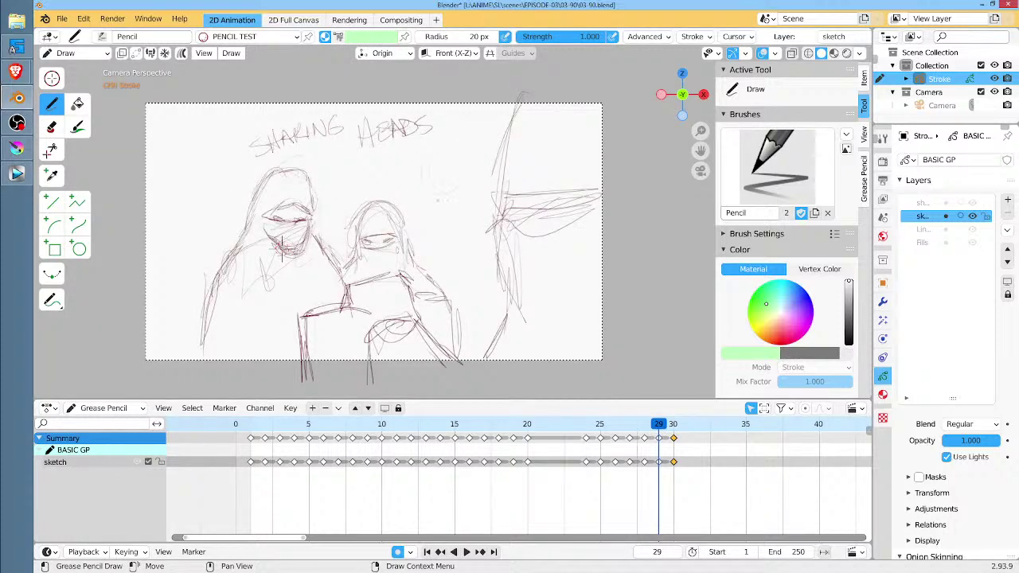
mouse_move(445, 134)
mouse_down()
mouse_move(415, 191)
mouse_move(471, 175)
mouse_move(430, 139)
mouse_move(452, 191)
mouse_move(472, 180)
mouse_move(447, 193)
mouse_up()
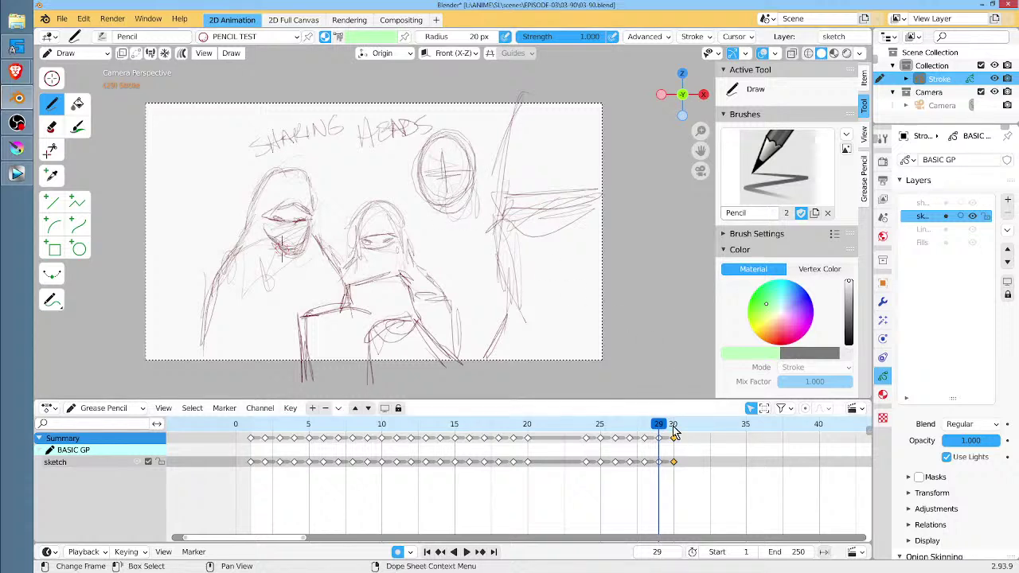
mouse_move(659, 426)
mouse_down()
mouse_move(673, 426)
mouse_move(615, 429)
mouse_move(677, 443)
mouse_move(252, 451)
mouse_move(611, 455)
mouse_move(230, 452)
mouse_move(255, 451)
mouse_up()
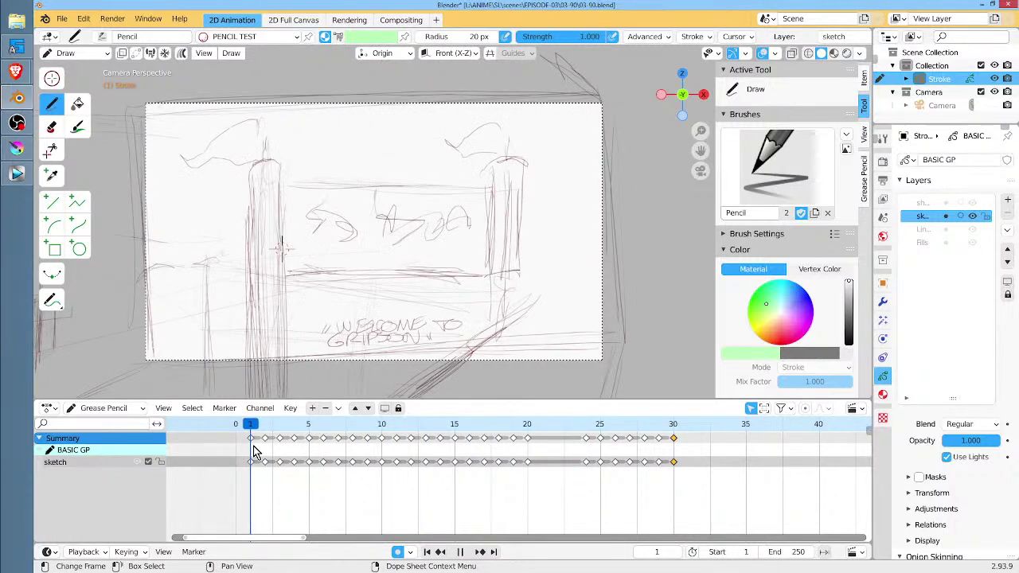
click(65, 24)
click(80, 107)
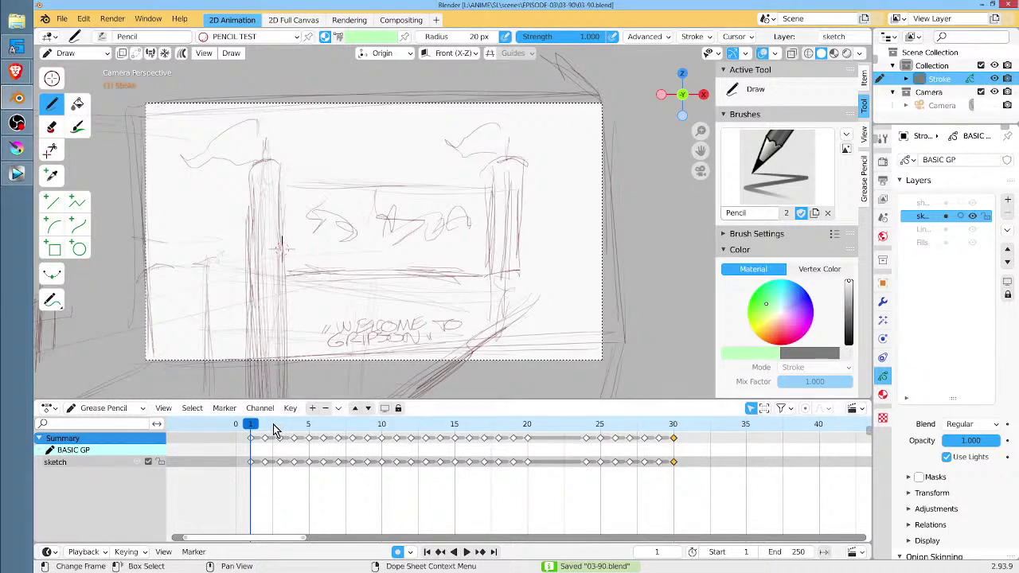
Review the storyboard sketches from frame 1 through frame 30 and return to the first frame.
key(space)
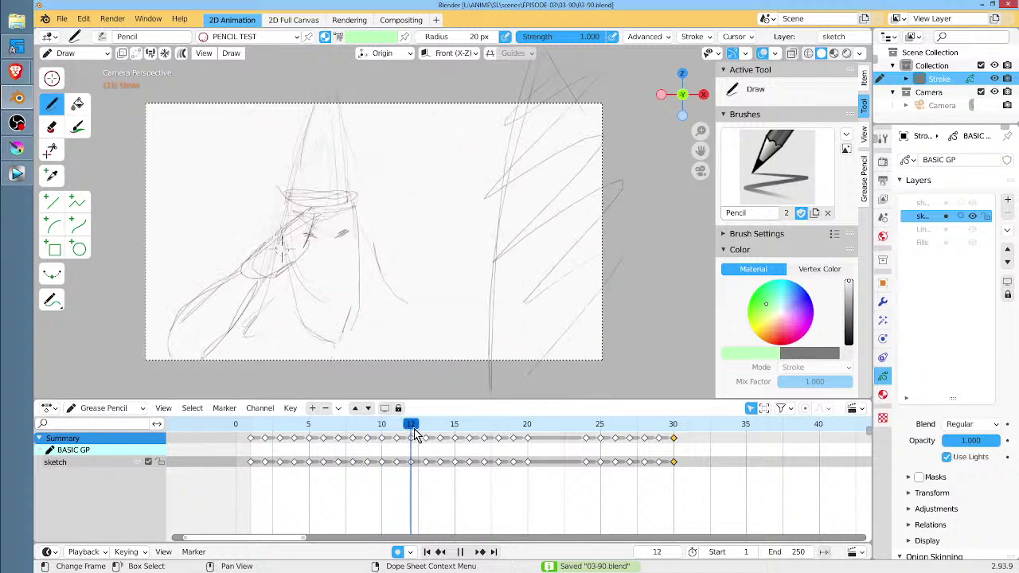
mouse_move(378, 430)
mouse_down()
mouse_move(253, 428)
mouse_move(263, 429)
mouse_up()
drag(278, 430, 670, 448)
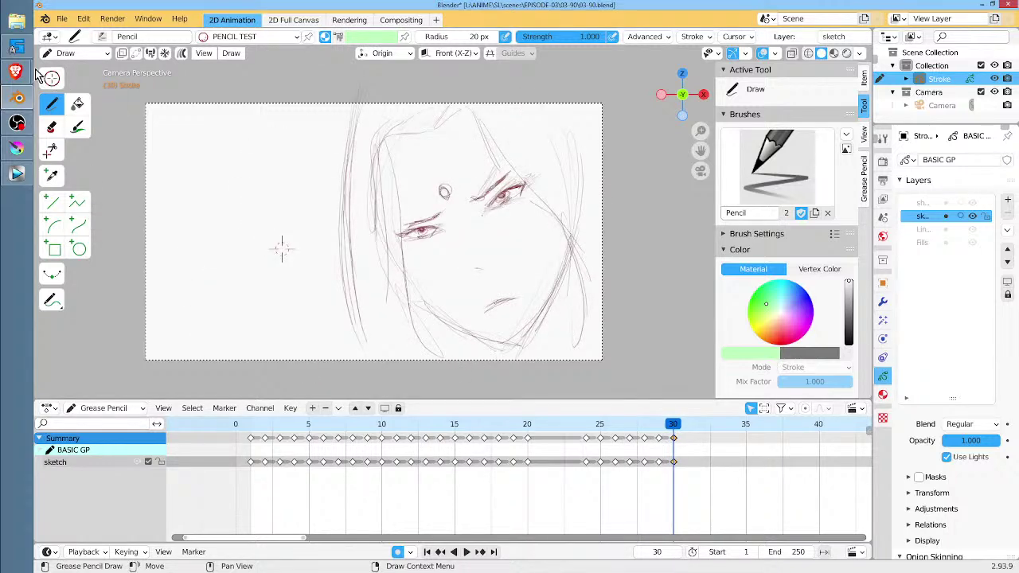
mouse_move(253, 429)
mouse_down()
mouse_move(728, 448)
mouse_move(242, 439)
mouse_move(251, 436)
mouse_up()
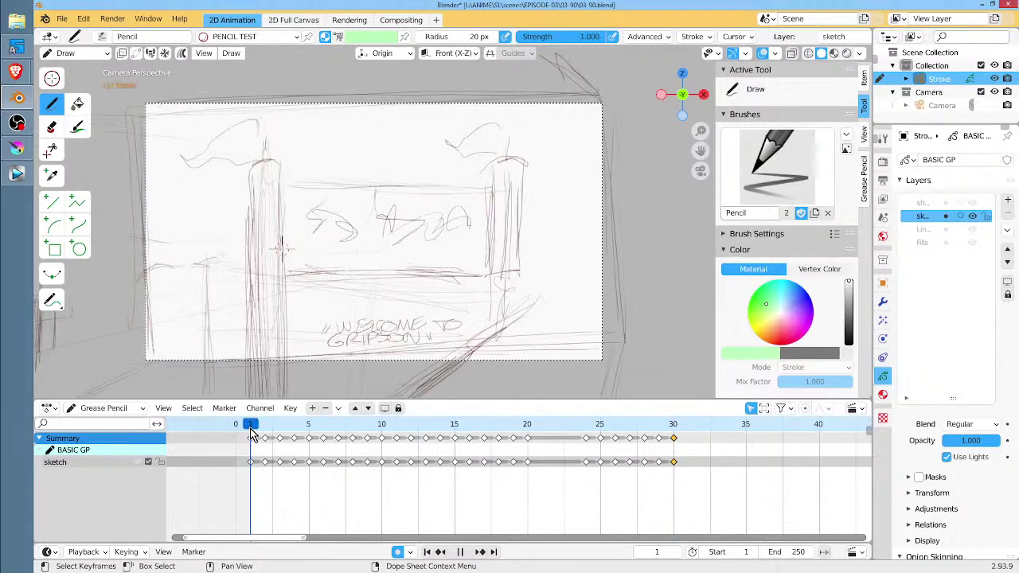
Check the screenplay again from the villager's first line to the soldier's answer about Gripson clothes, and return to Blender.
mouse_move(22, 79)
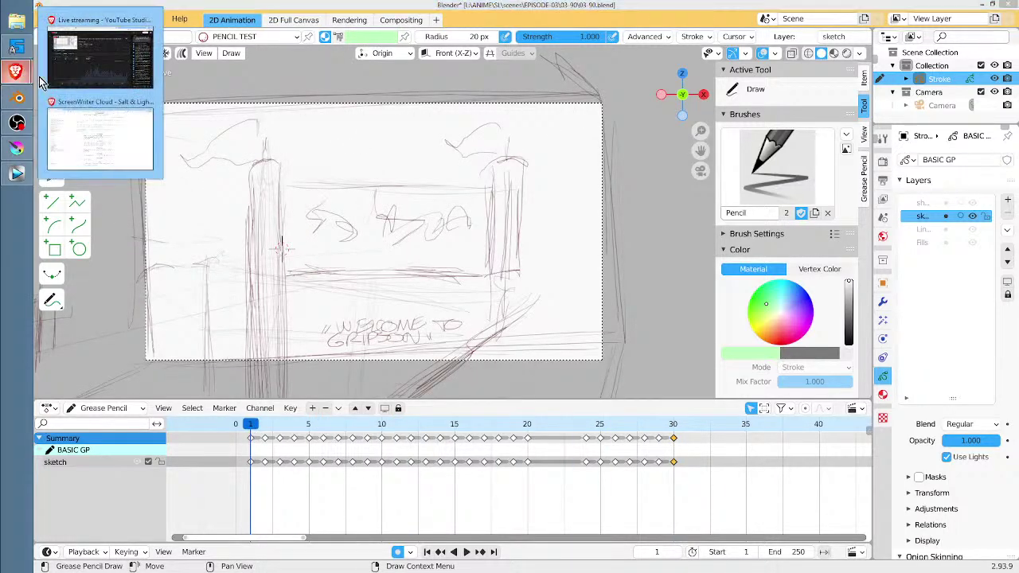
click(114, 119)
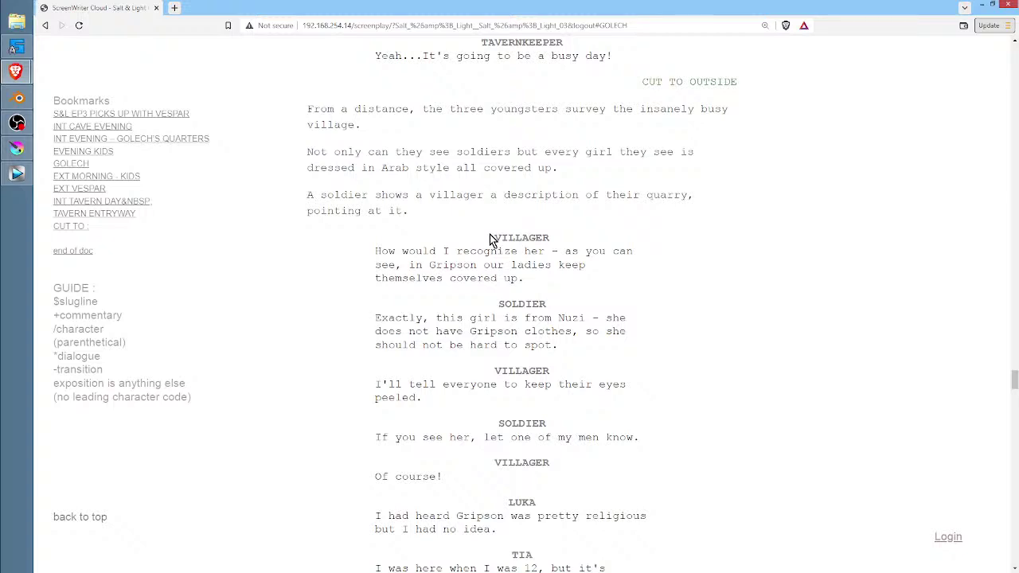
drag(494, 238, 607, 350)
click(691, 285)
click(18, 98)
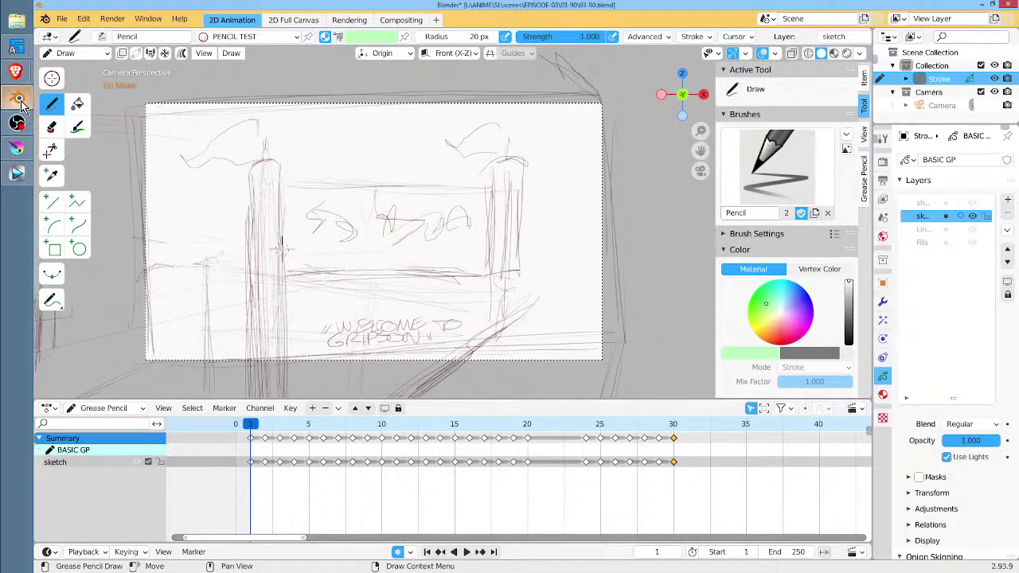
Review the storyboard sequence between frame 1 and frame 30, and go to the frowning face close-up at frame 19.
key(space)
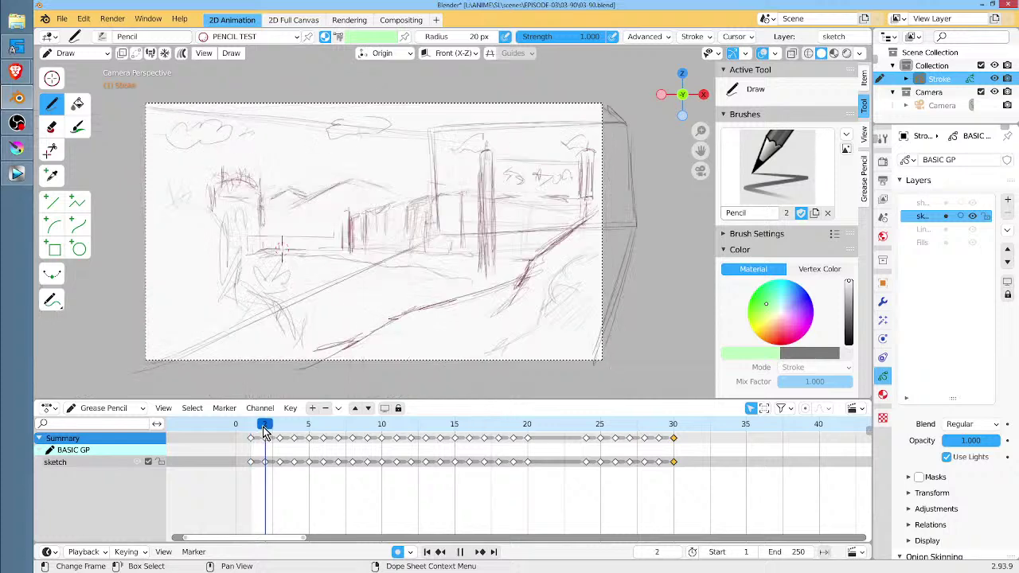
mouse_move(265, 431)
mouse_down()
mouse_move(525, 478)
mouse_move(262, 465)
mouse_up()
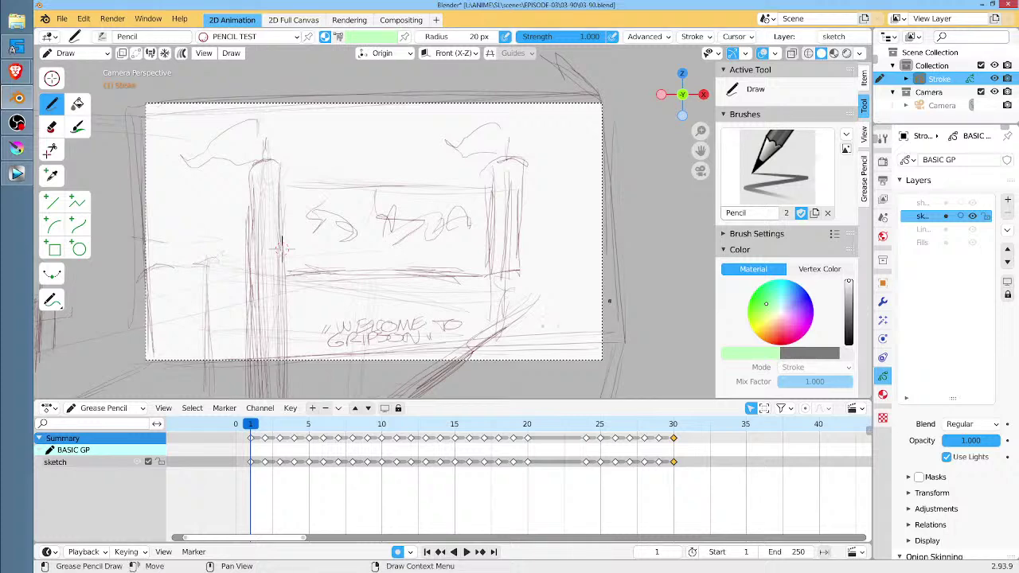
key(space)
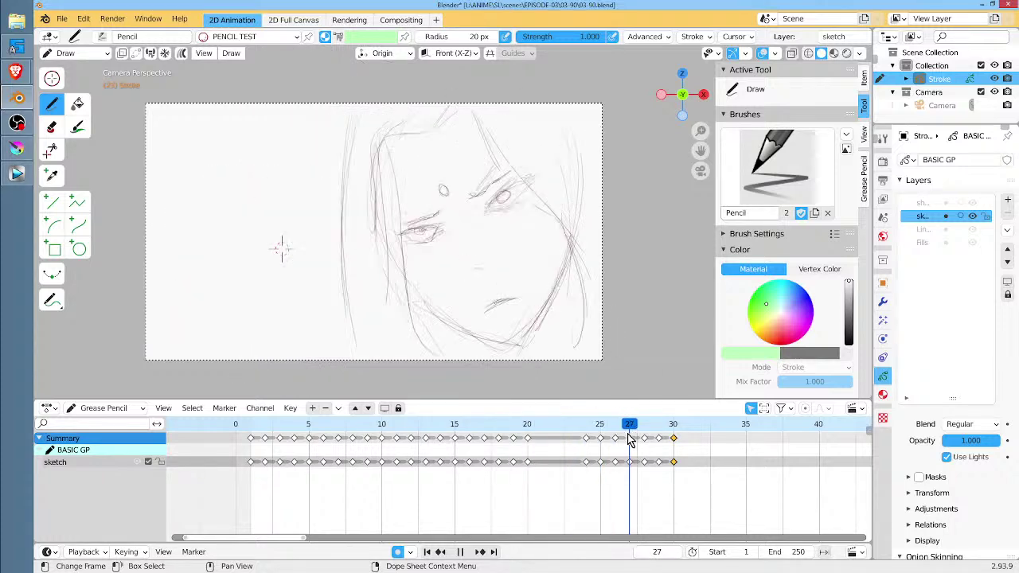
mouse_move(672, 438)
mouse_down()
mouse_move(439, 466)
mouse_move(517, 466)
mouse_up()
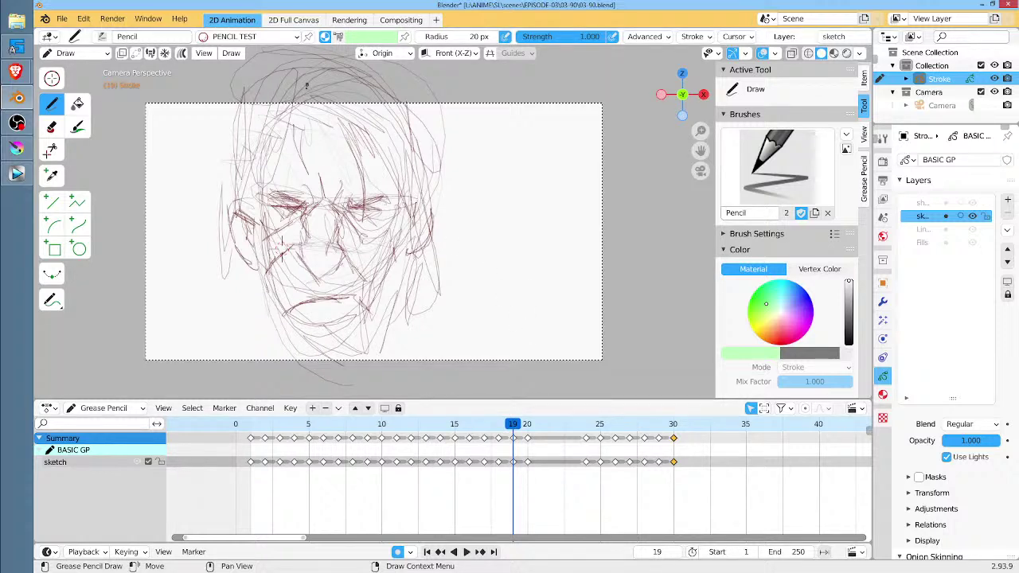
Draw hair strands falling across the forehead and down beside the temple of the frowning face at frame 19.
mouse_move(309, 91)
mouse_down()
mouse_move(282, 170)
mouse_move(267, 180)
mouse_up()
mouse_move(305, 136)
mouse_down()
mouse_move(262, 183)
mouse_move(254, 237)
mouse_up()
drag(264, 194, 251, 261)
drag(261, 166, 242, 250)
mouse_move(341, 110)
mouse_down()
mouse_move(321, 184)
mouse_move(335, 181)
mouse_up()
drag(334, 122, 323, 183)
mouse_move(336, 113)
mouse_down()
mouse_move(320, 173)
mouse_move(330, 206)
mouse_up()
drag(342, 171, 335, 209)
drag(347, 153, 333, 183)
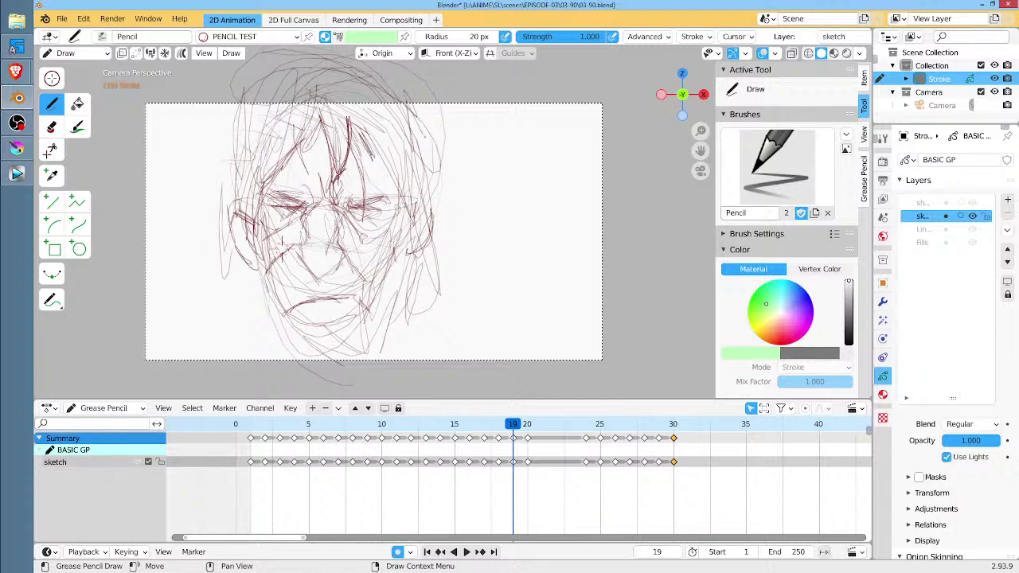
drag(234, 94, 206, 169)
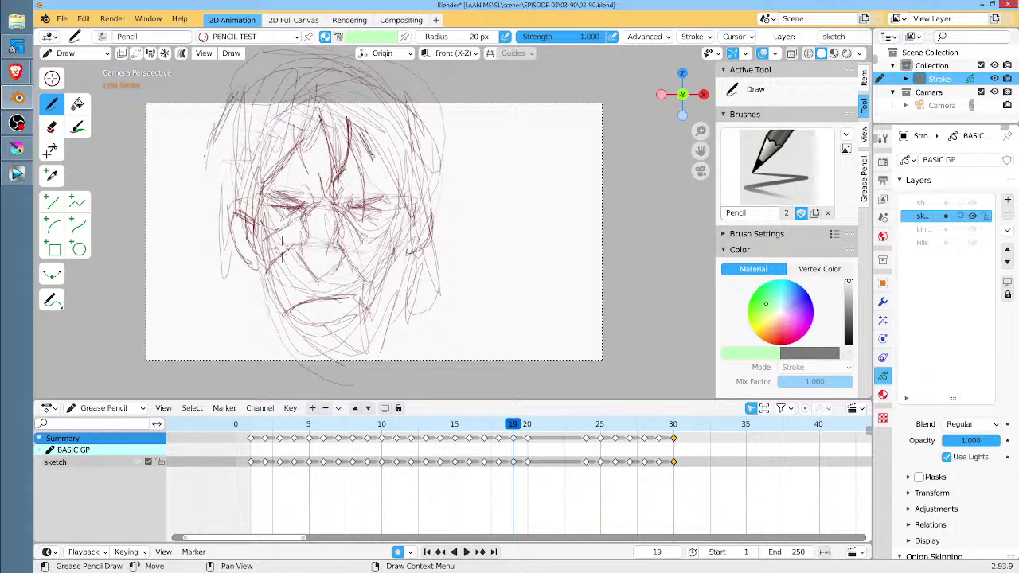
drag(221, 101, 196, 163)
drag(218, 107, 193, 154)
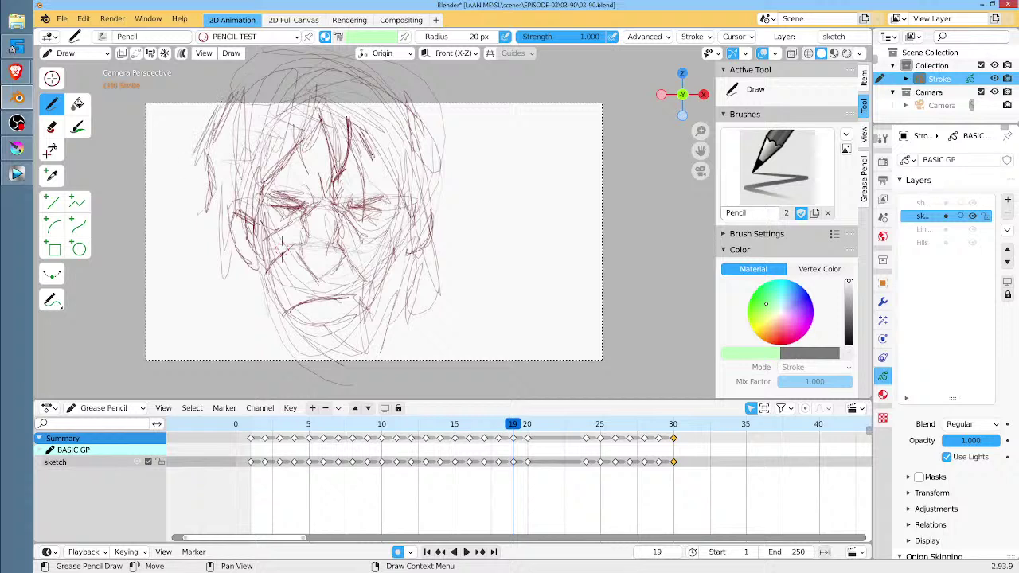
drag(211, 207, 191, 266)
drag(200, 249, 210, 296)
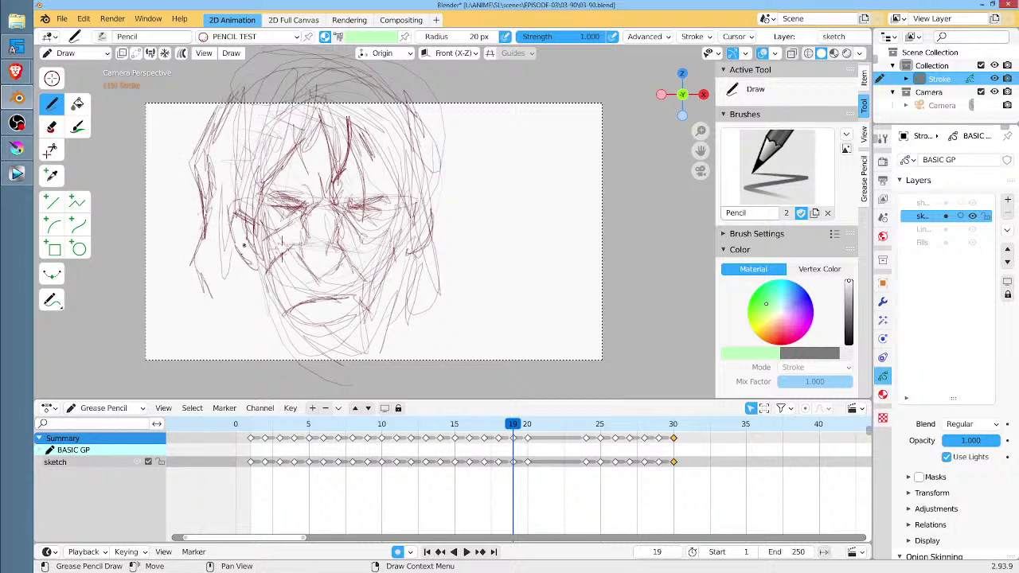
mouse_move(244, 245)
ctrl+mouse_down()
mouse_move(207, 231)
mouse_move(194, 170)
mouse_move(199, 116)
mouse_move(187, 177)
ctrl+mouse_up()
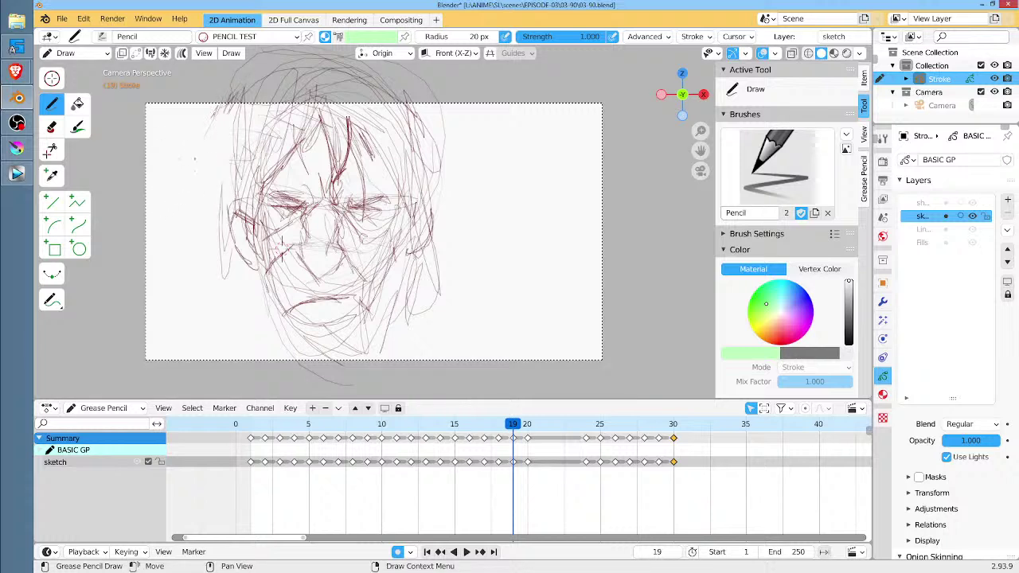
Sketch long loose hair over the crown and down both sides of the frowning face at frame 19, reaching chin level.
drag(373, 66, 231, 136)
drag(241, 89, 183, 304)
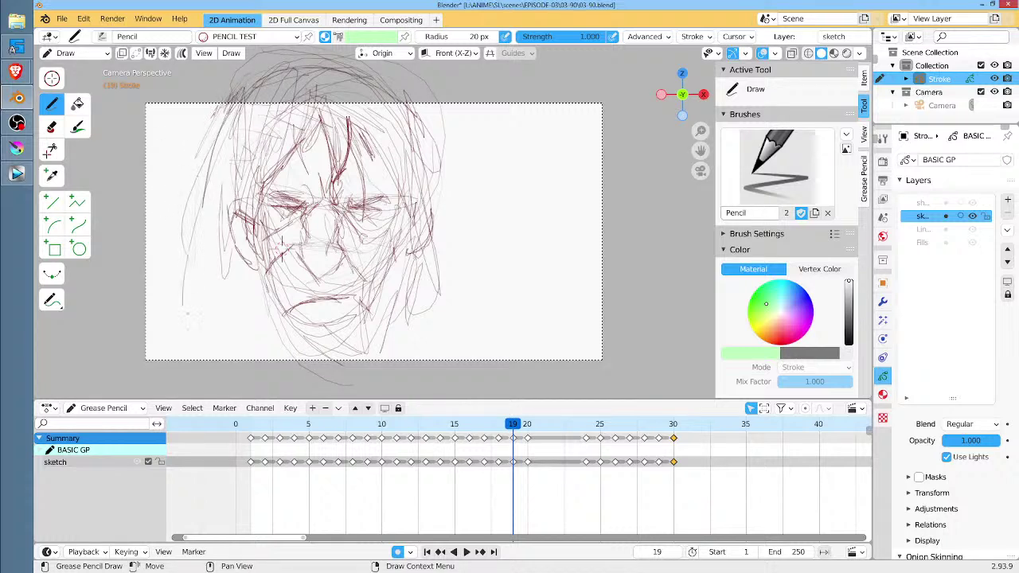
drag(216, 170, 183, 326)
drag(209, 193, 193, 291)
drag(436, 159, 447, 276)
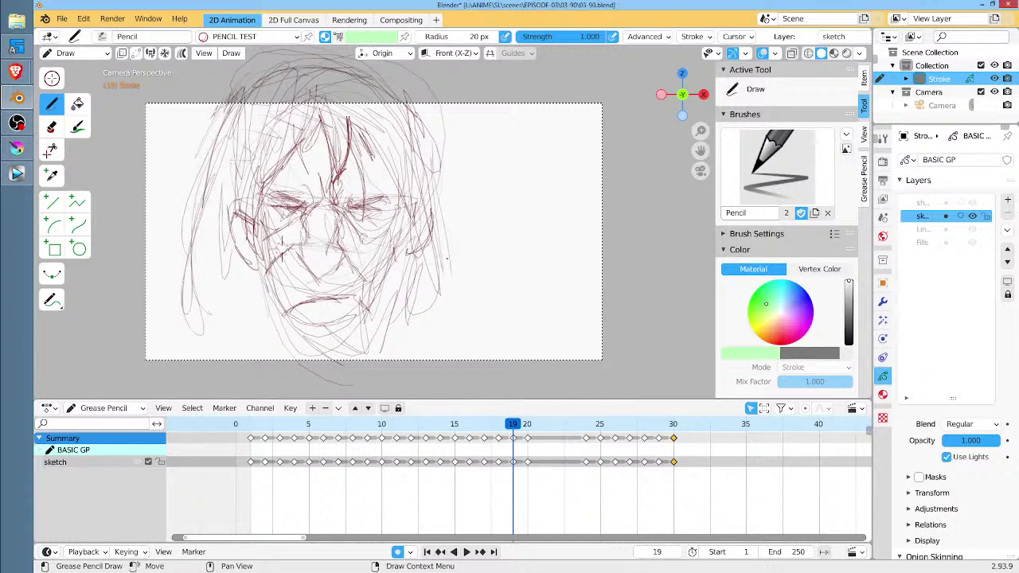
drag(430, 187, 450, 331)
mouse_move(422, 129)
mouse_down()
mouse_move(447, 337)
mouse_move(406, 110)
mouse_up()
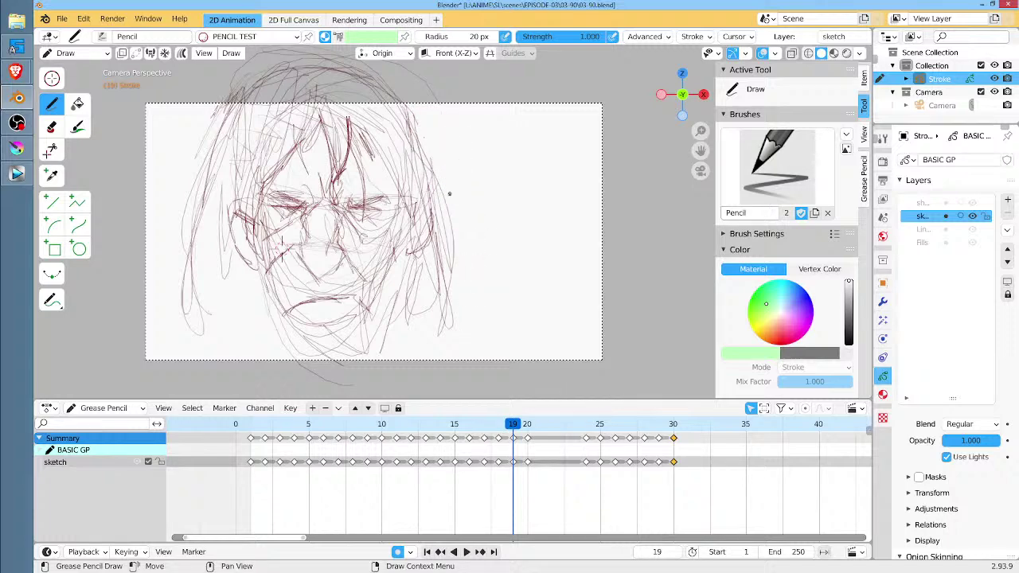
Reshape the eye, nose and mouth strokes of the frame 19 face with the Grab sculpt brush, return to Draw mode and save the file.
key(ctrl+Tab)
mouse_move(307, 215)
mouse_down()
mouse_move(286, 214)
mouse_move(380, 218)
mouse_move(357, 207)
mouse_move(391, 210)
mouse_move(395, 193)
mouse_move(366, 230)
mouse_up()
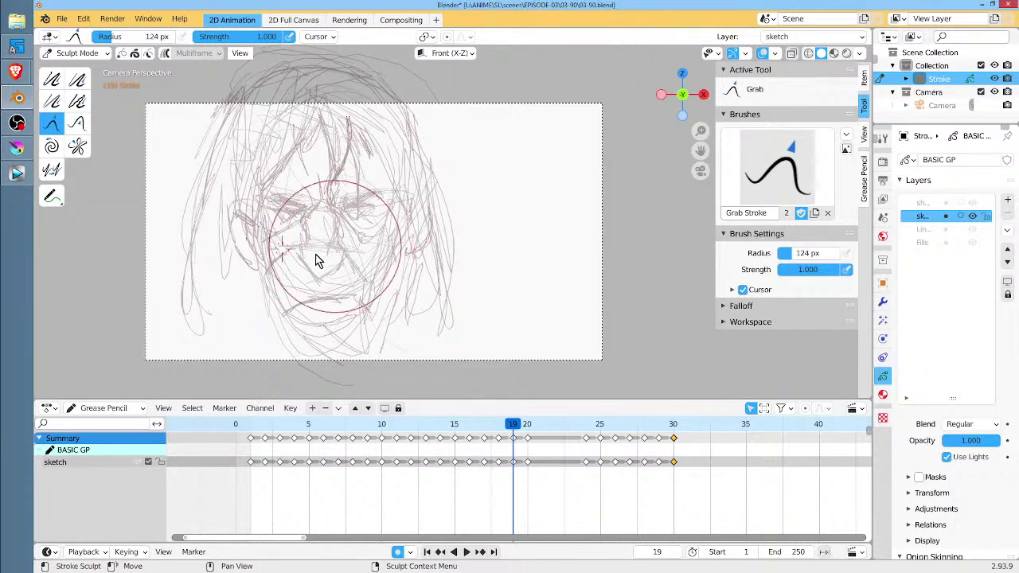
mouse_move(339, 288)
mouse_down()
mouse_move(339, 224)
mouse_move(319, 262)
mouse_move(303, 257)
mouse_move(307, 250)
mouse_move(337, 295)
mouse_up()
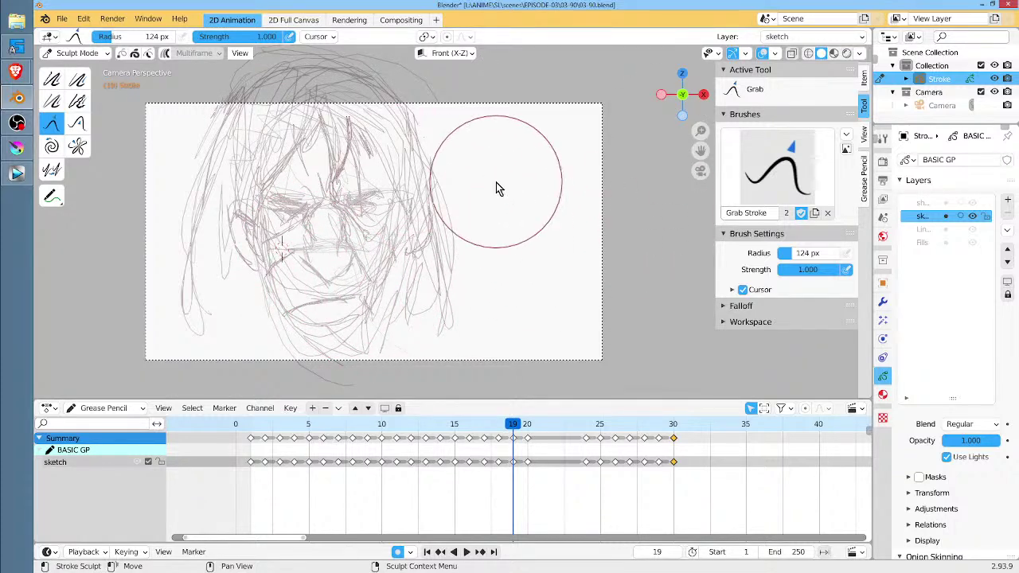
key(ctrl+Tab)
key(ctrl+s)
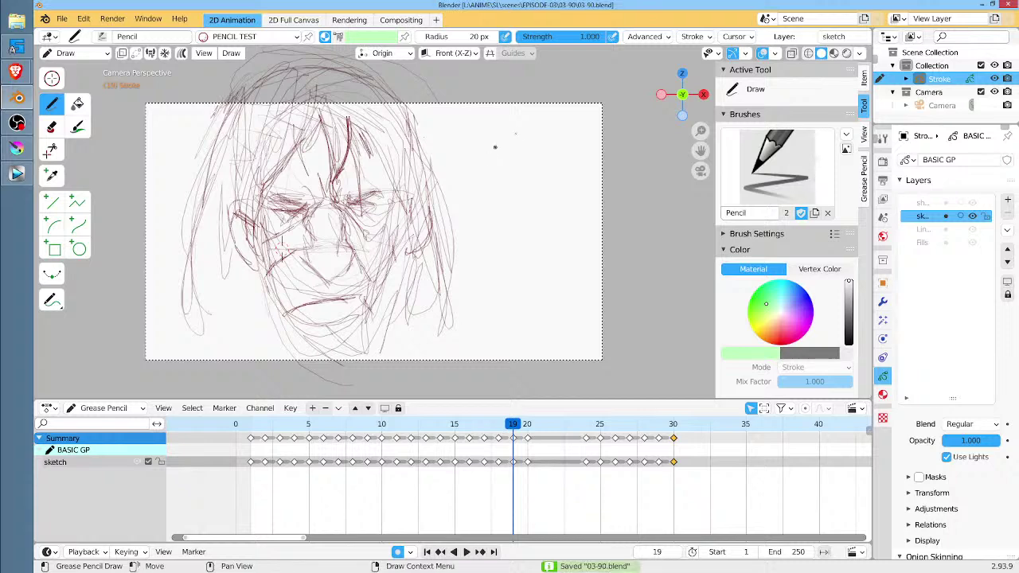
scroll(572, 151, down, 3)
scroll(454, 223, up, 4)
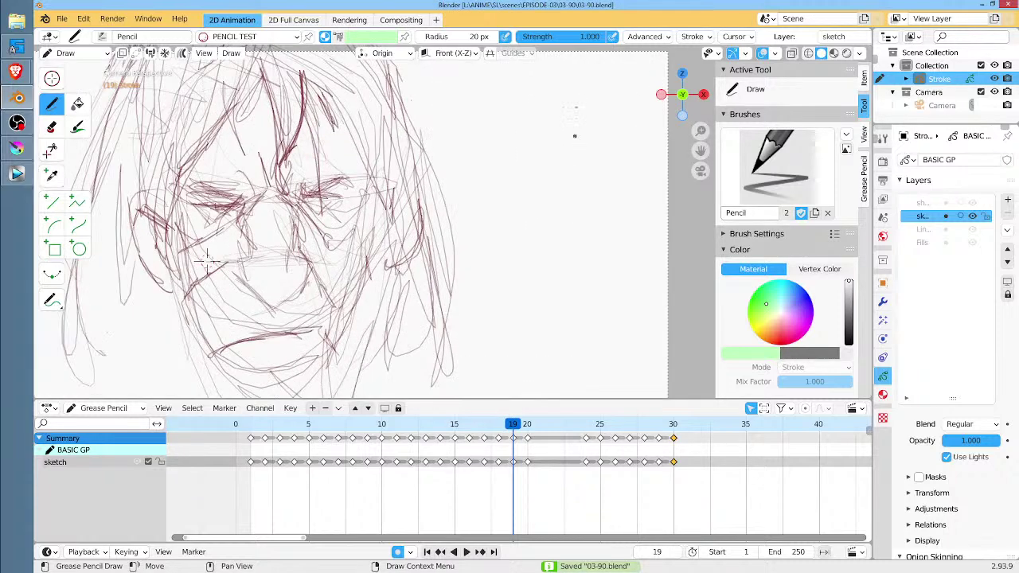